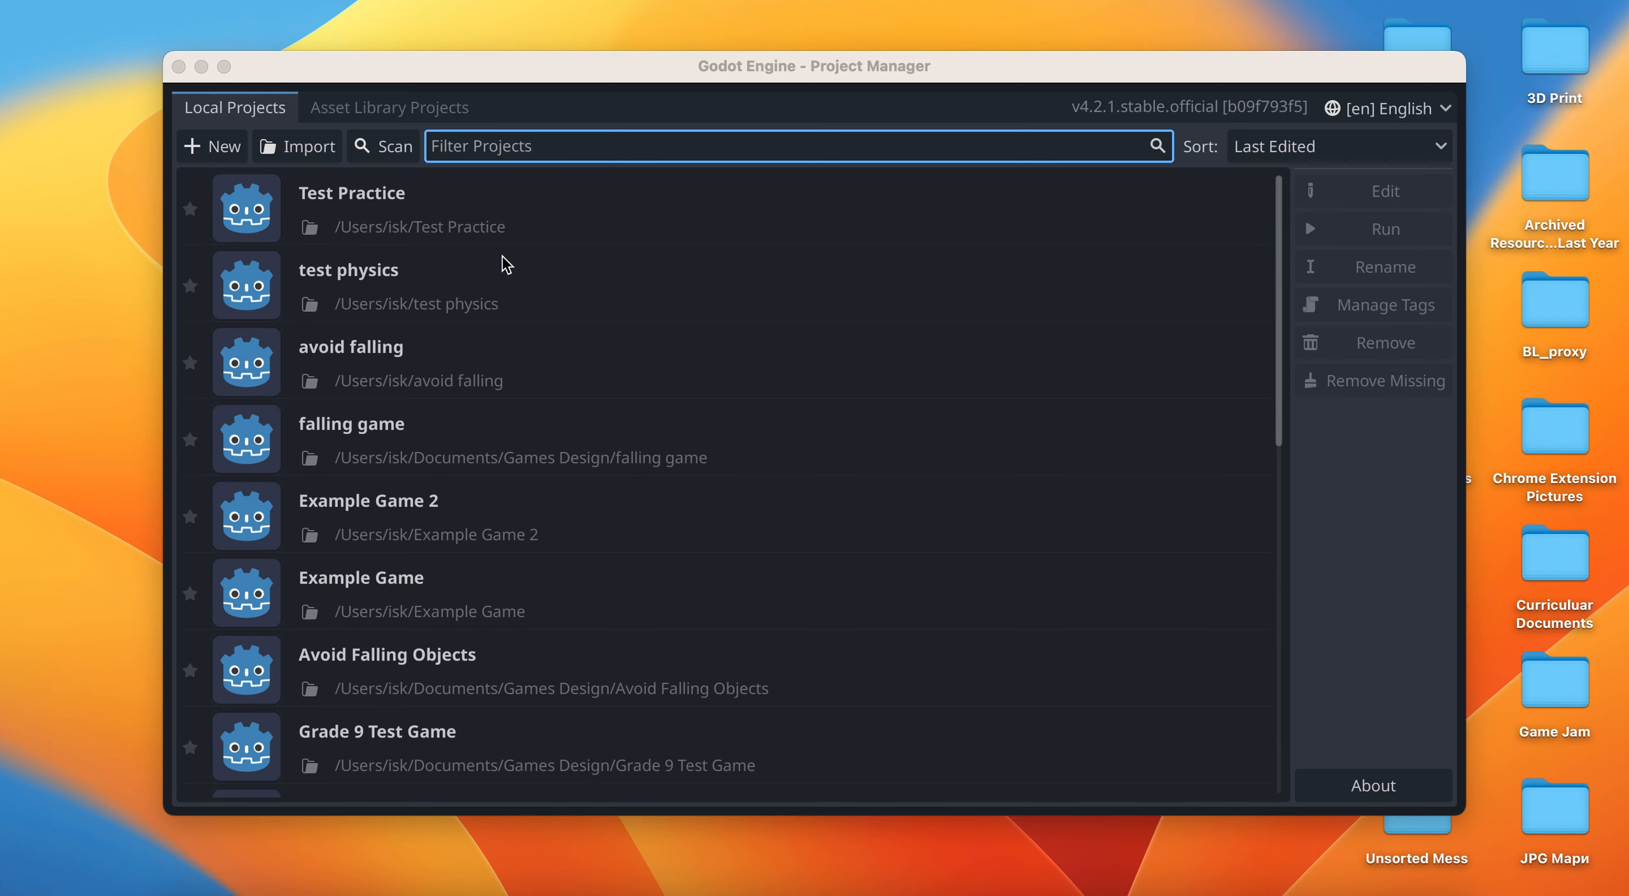
Create a project named "Tilemap Demo" in a new folder of the same name and open it for editing
click(213, 153)
click(213, 152)
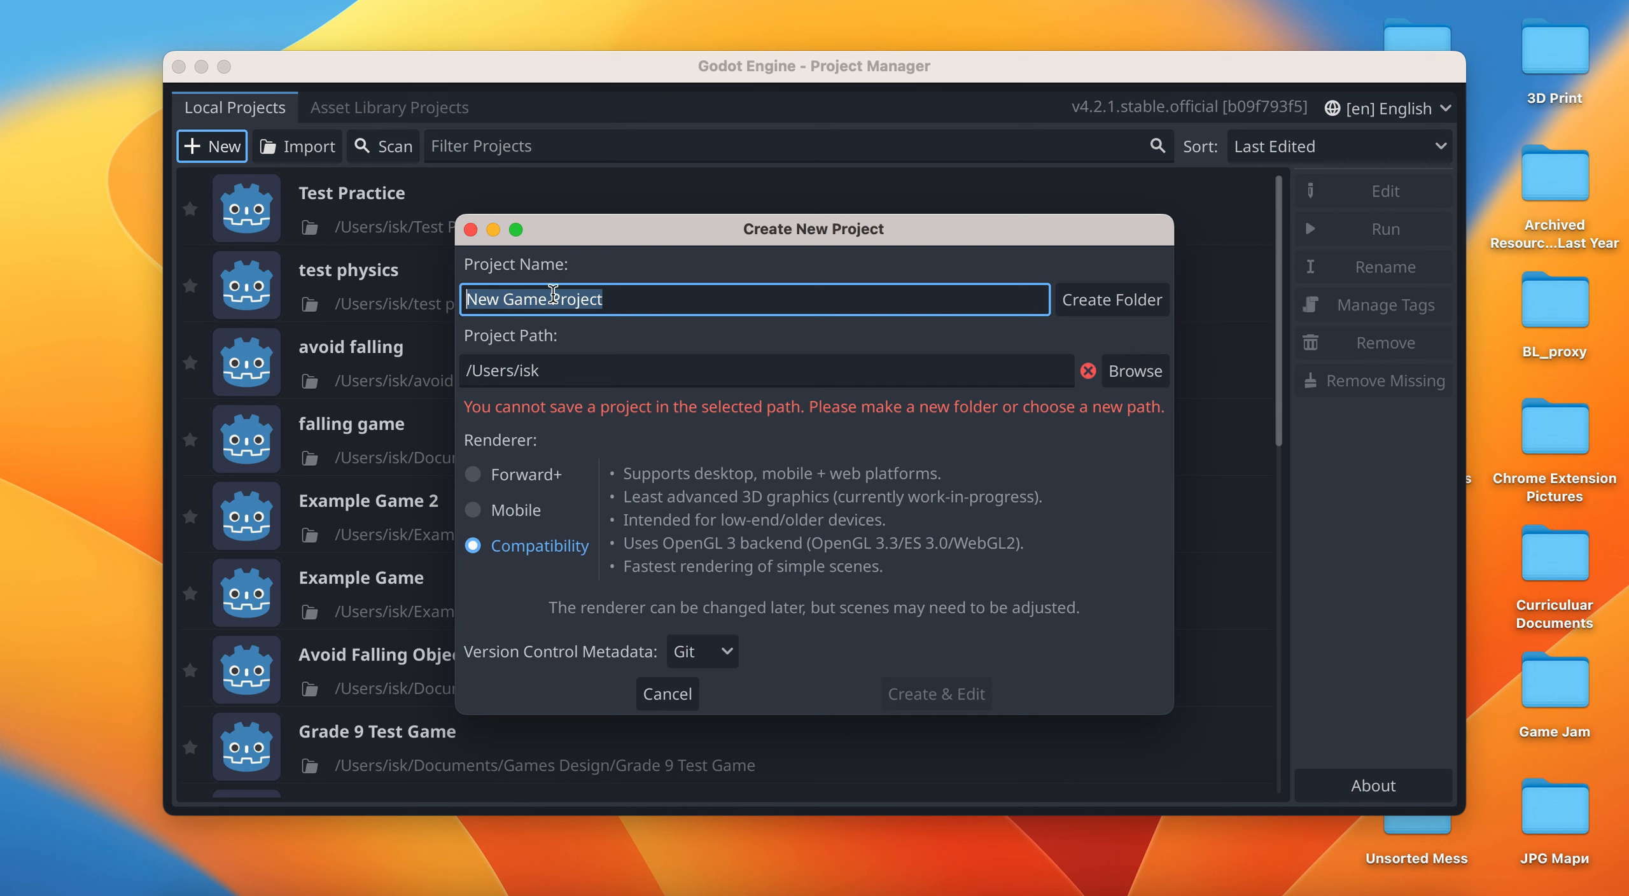
text(Ti)
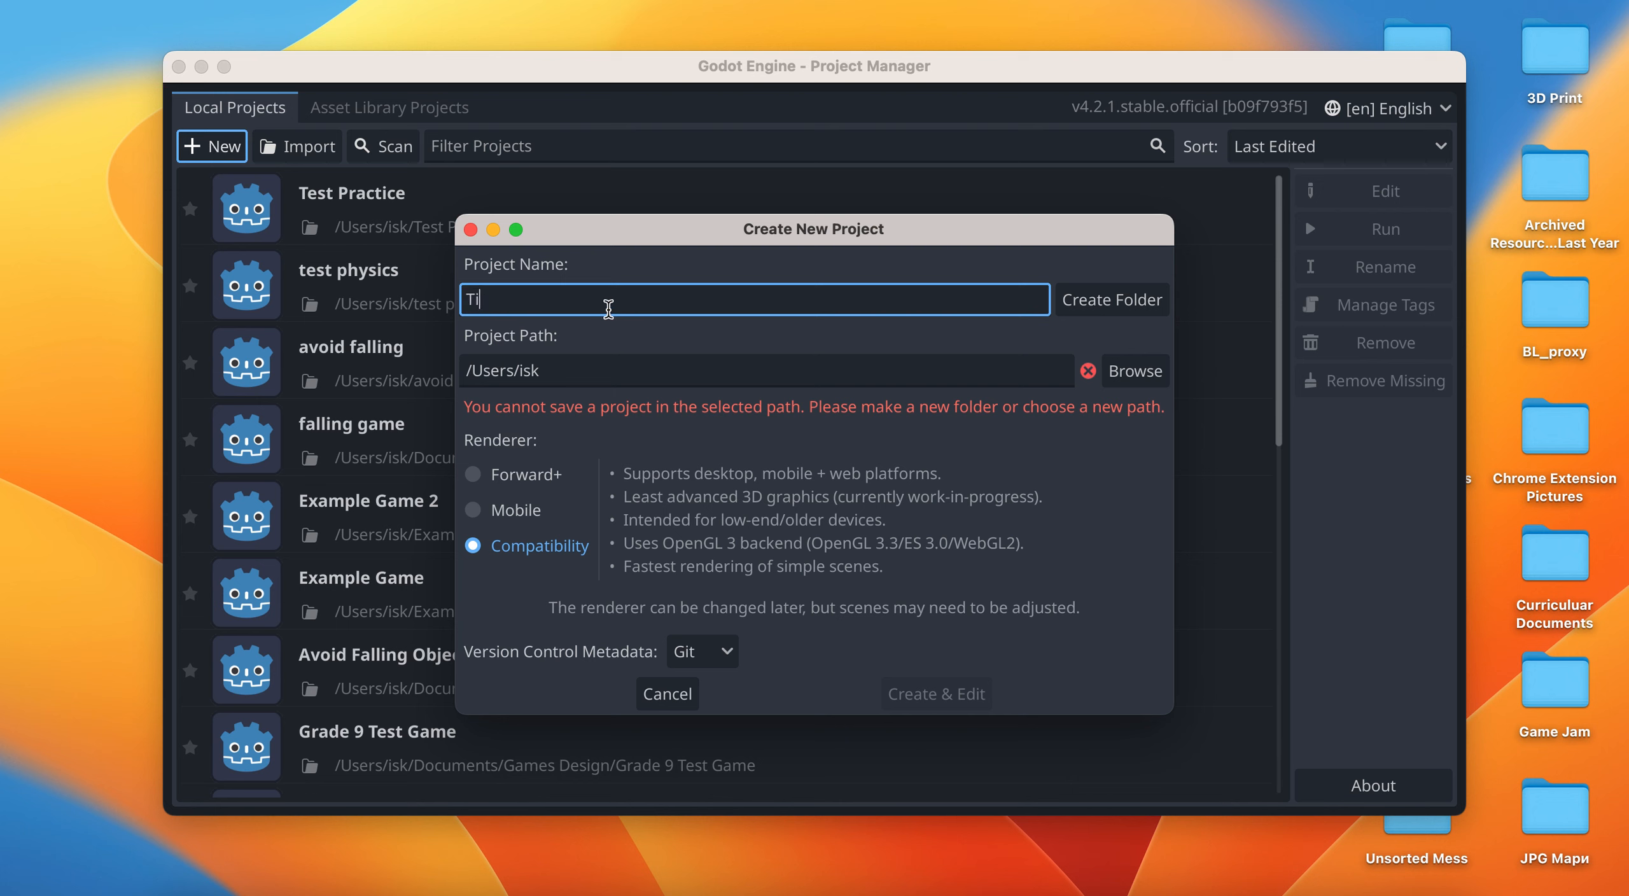
text(lemap Demo)
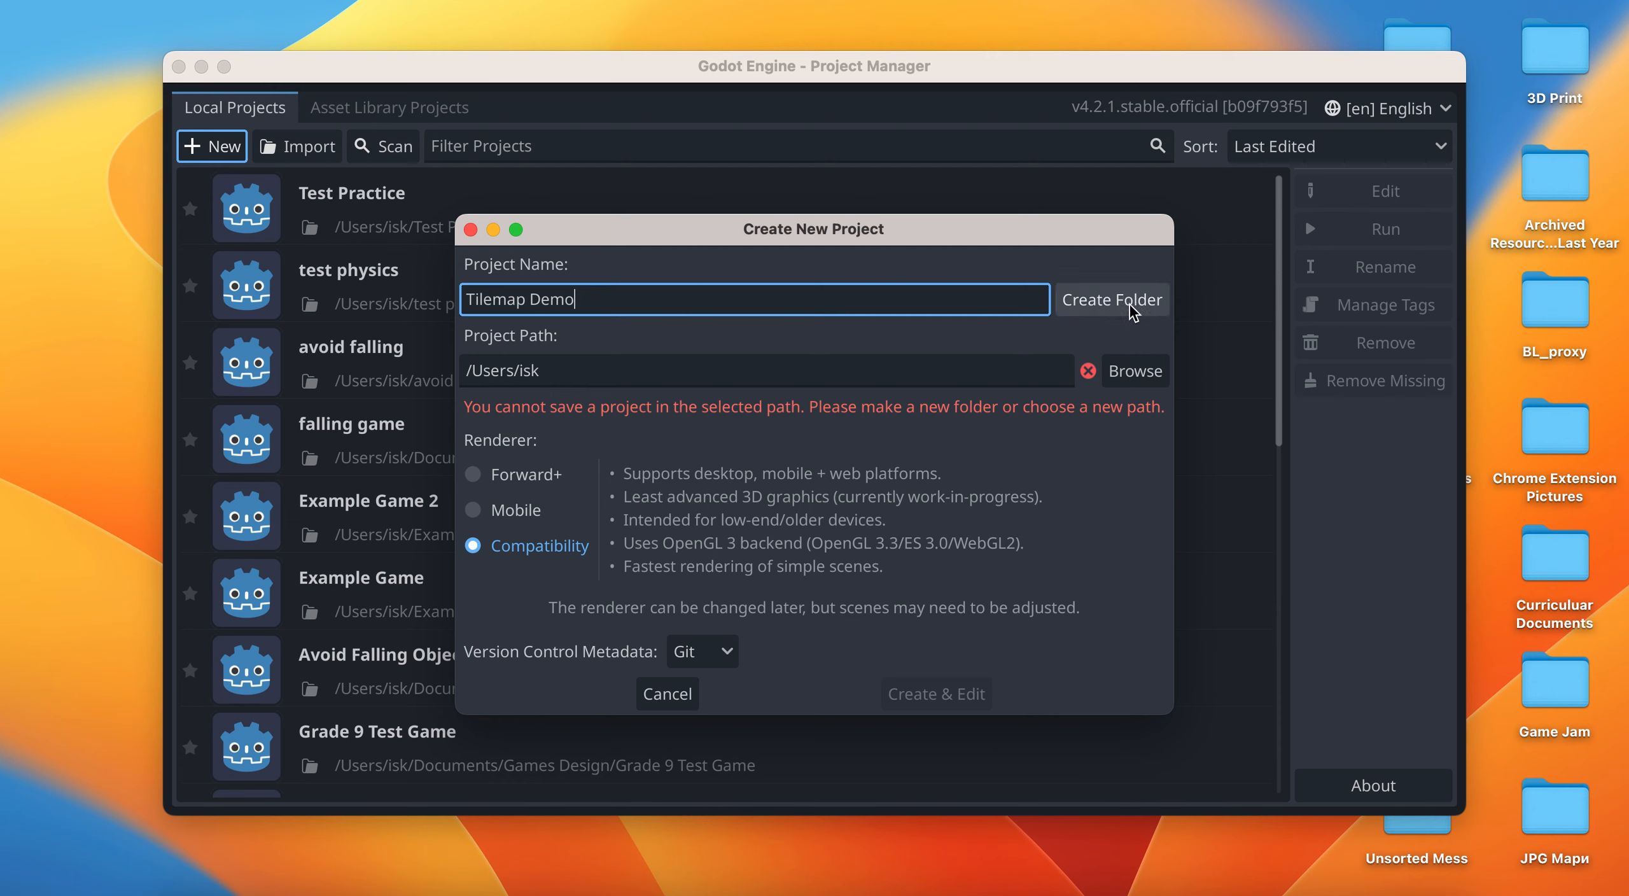
click(1115, 311)
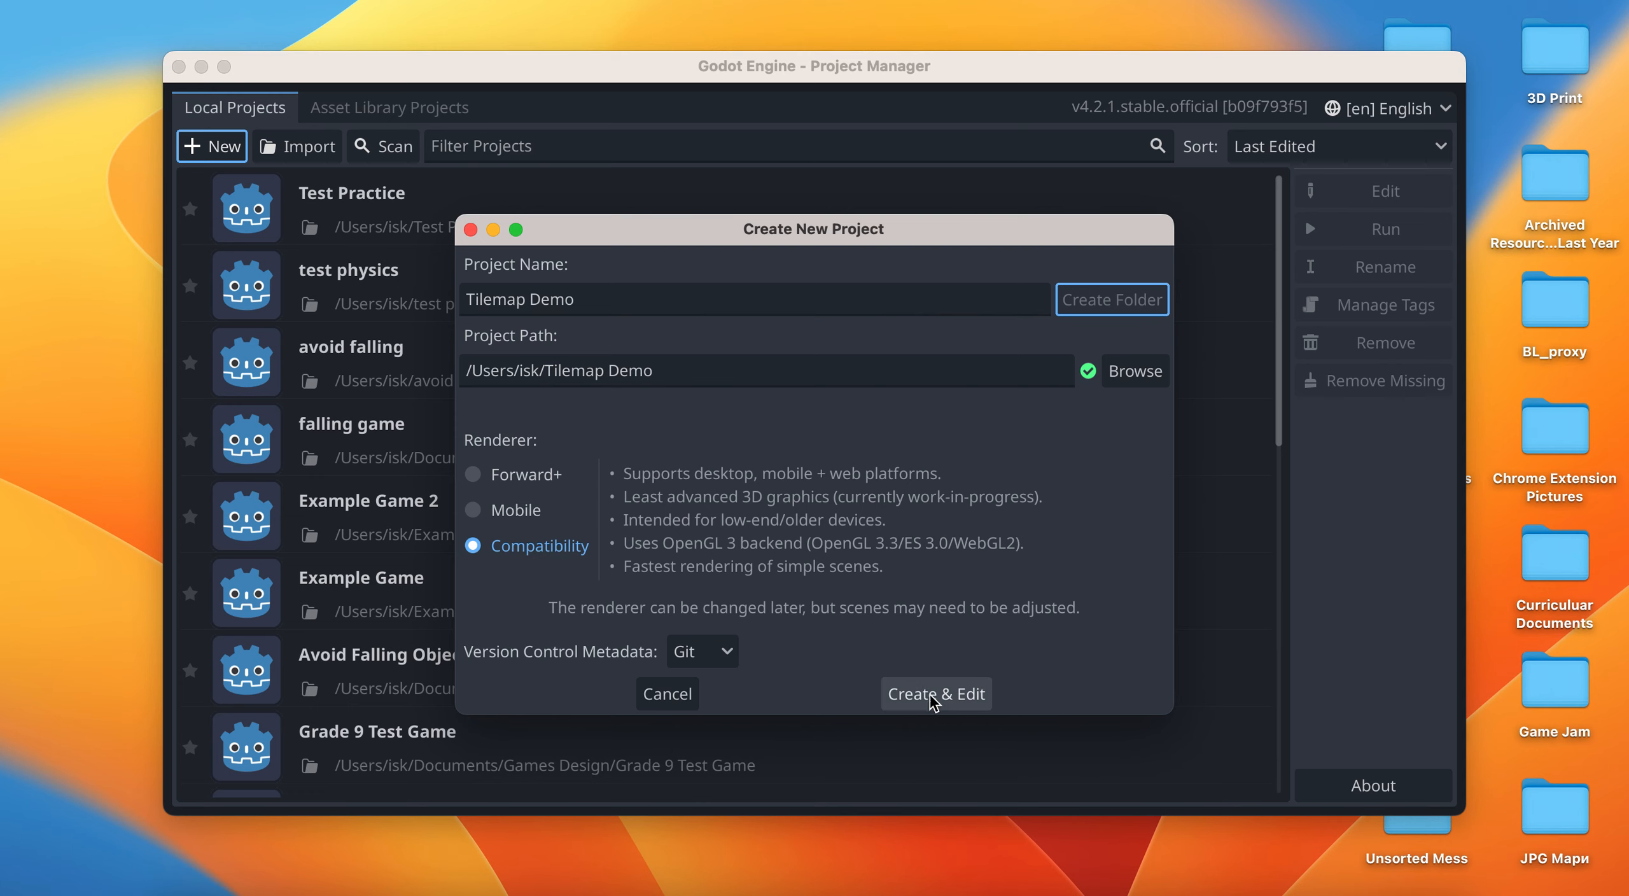
click(952, 696)
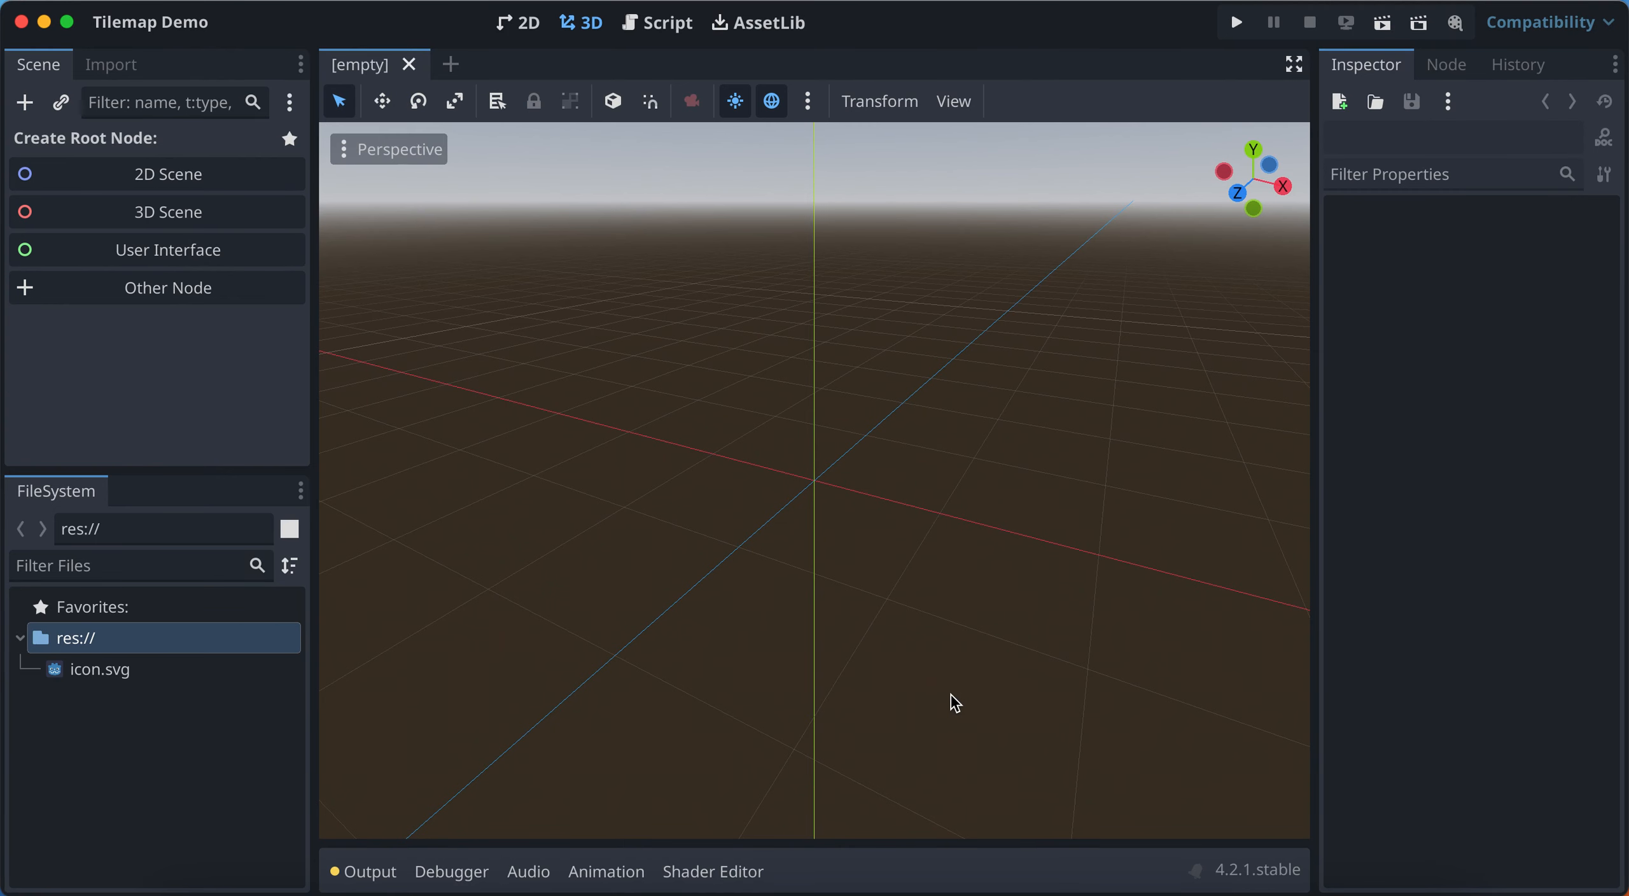
Switch to the 2D workspace and create a 2D scene whose root node is named "Level"
click(527, 29)
scroll(545, 226, up, 5)
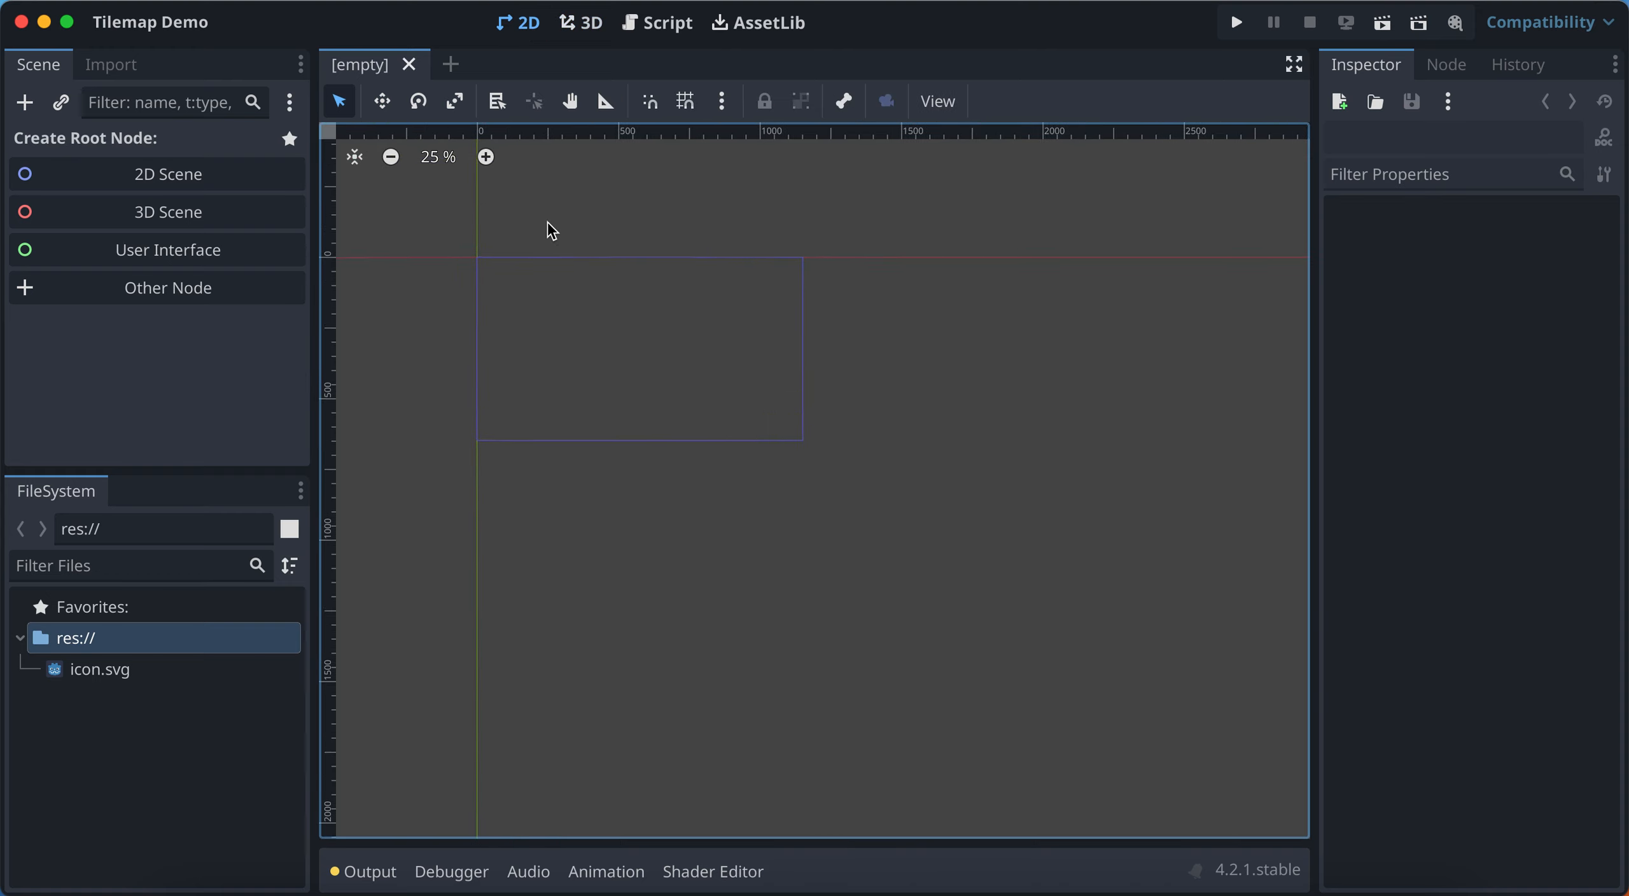
scroll(547, 230, up, 1)
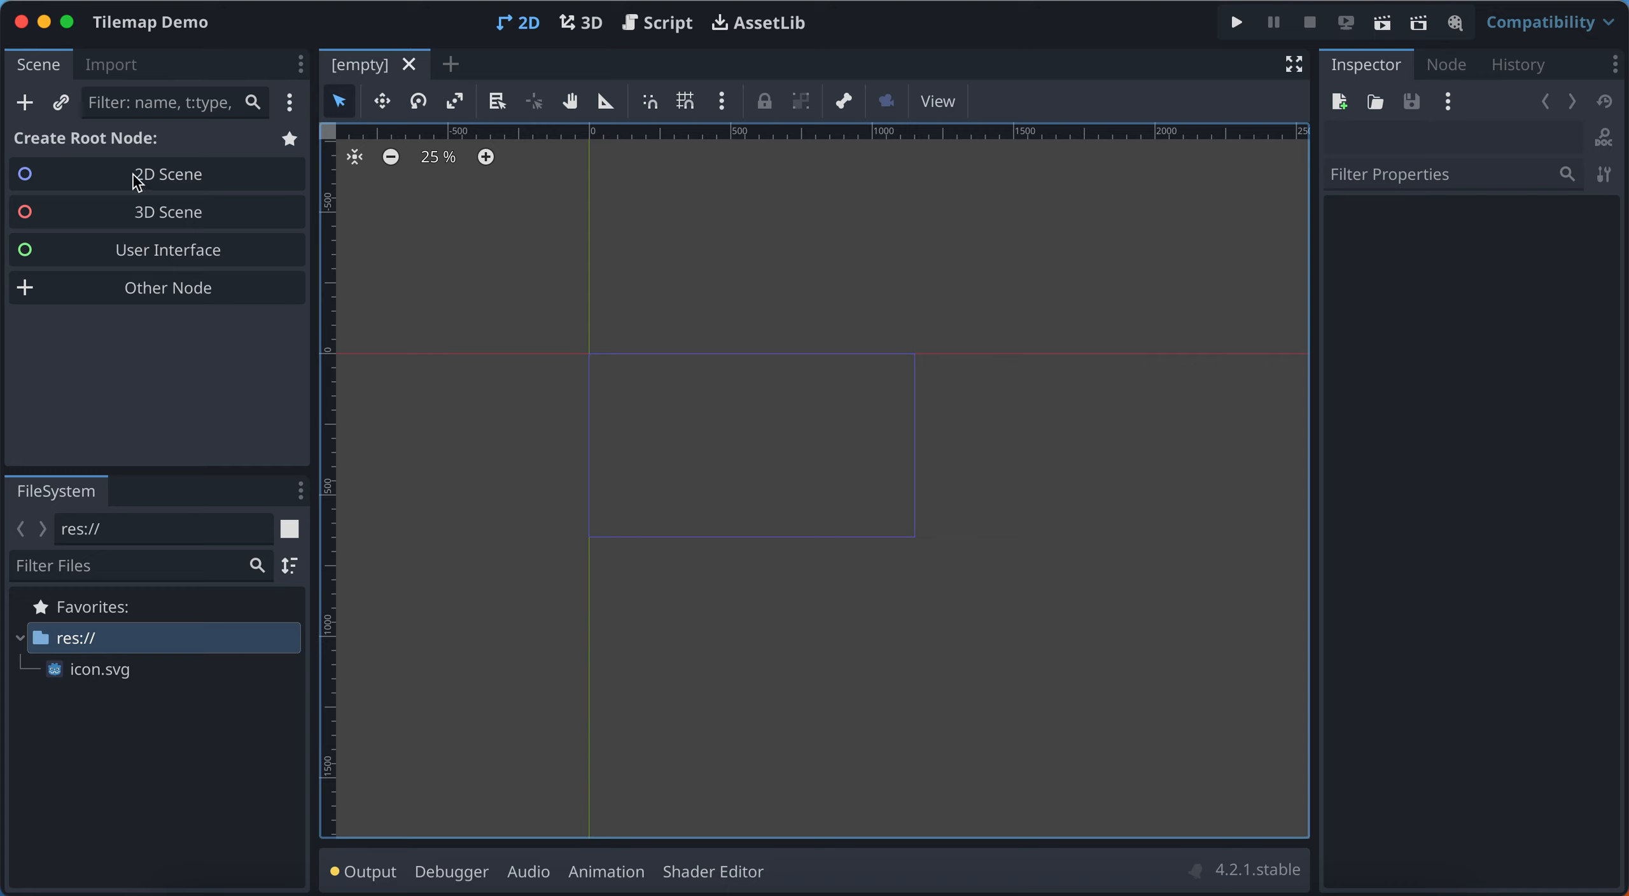
click(192, 173)
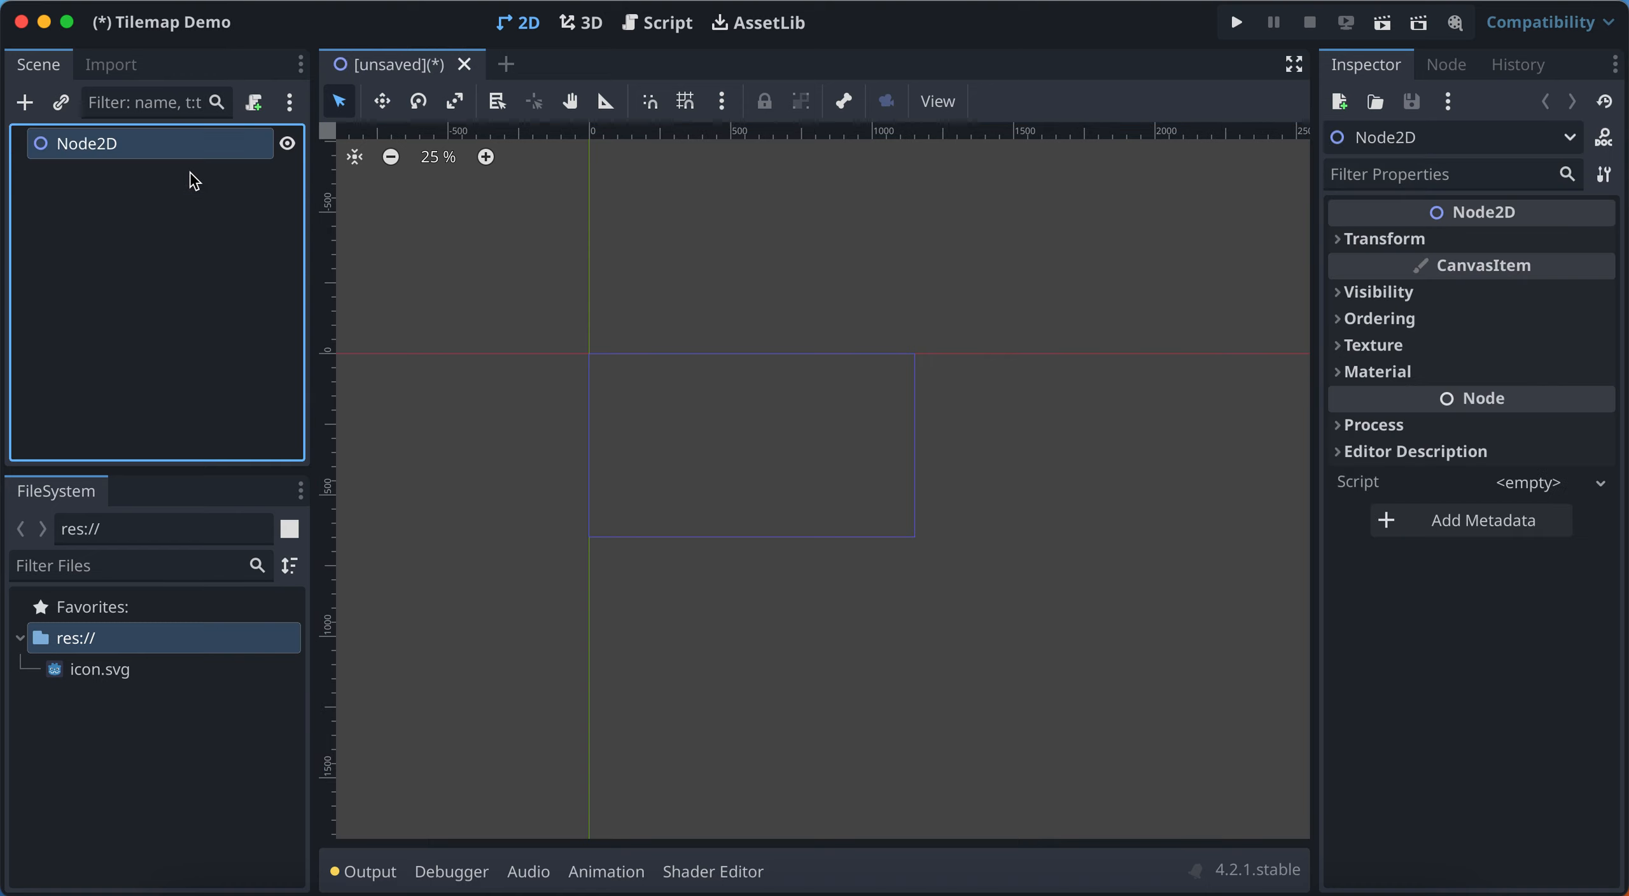
double_click(121, 146)
text(L)
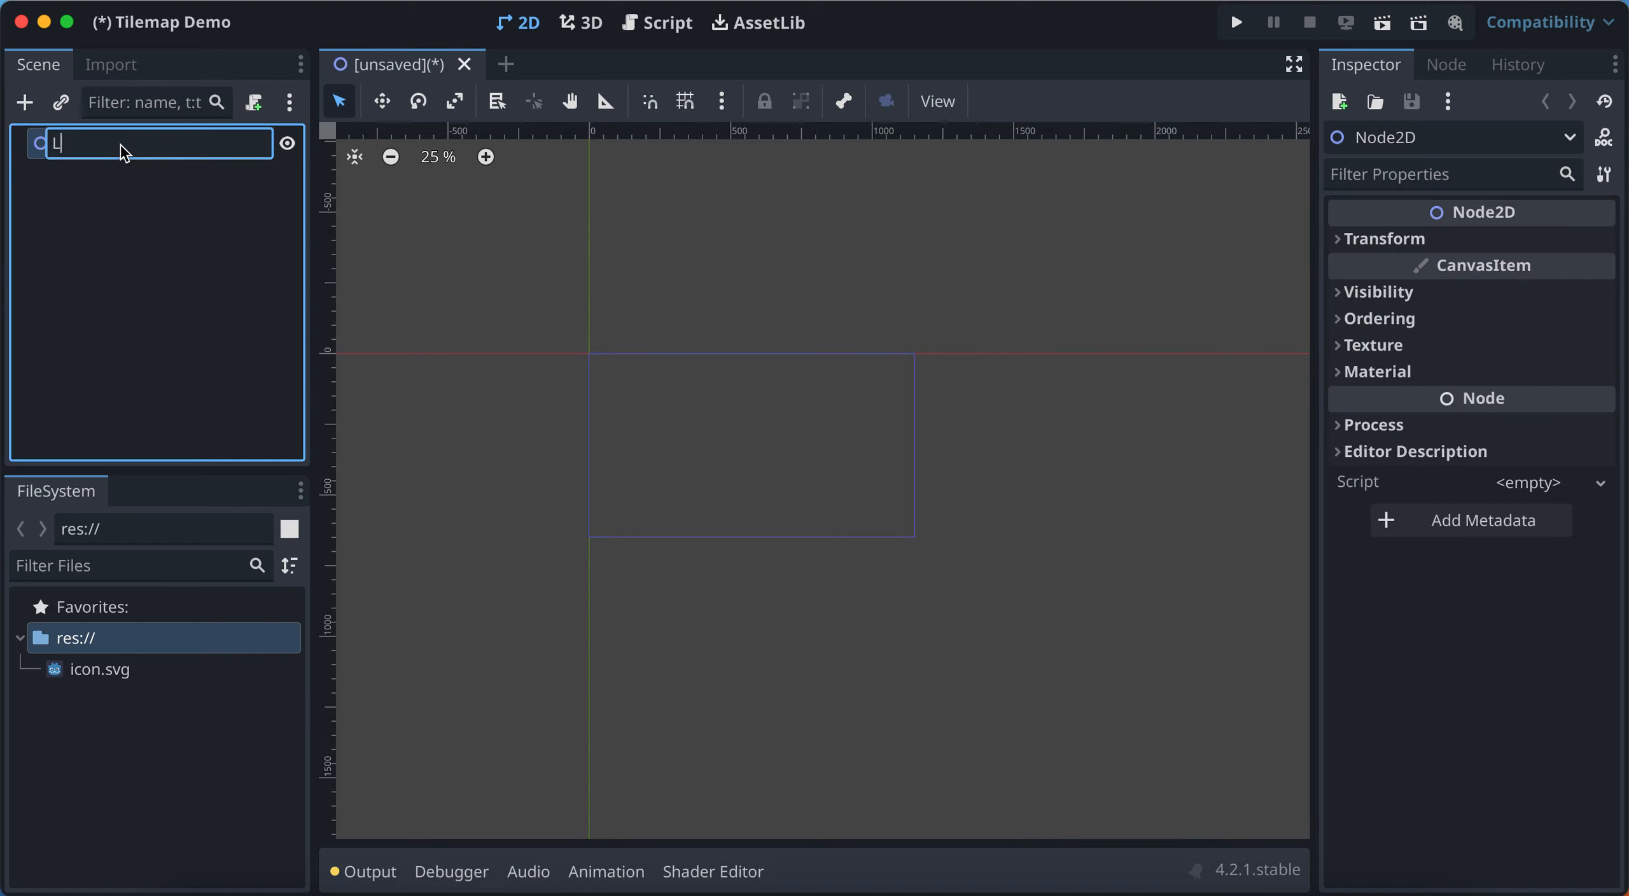
text(evel)
click(102, 201)
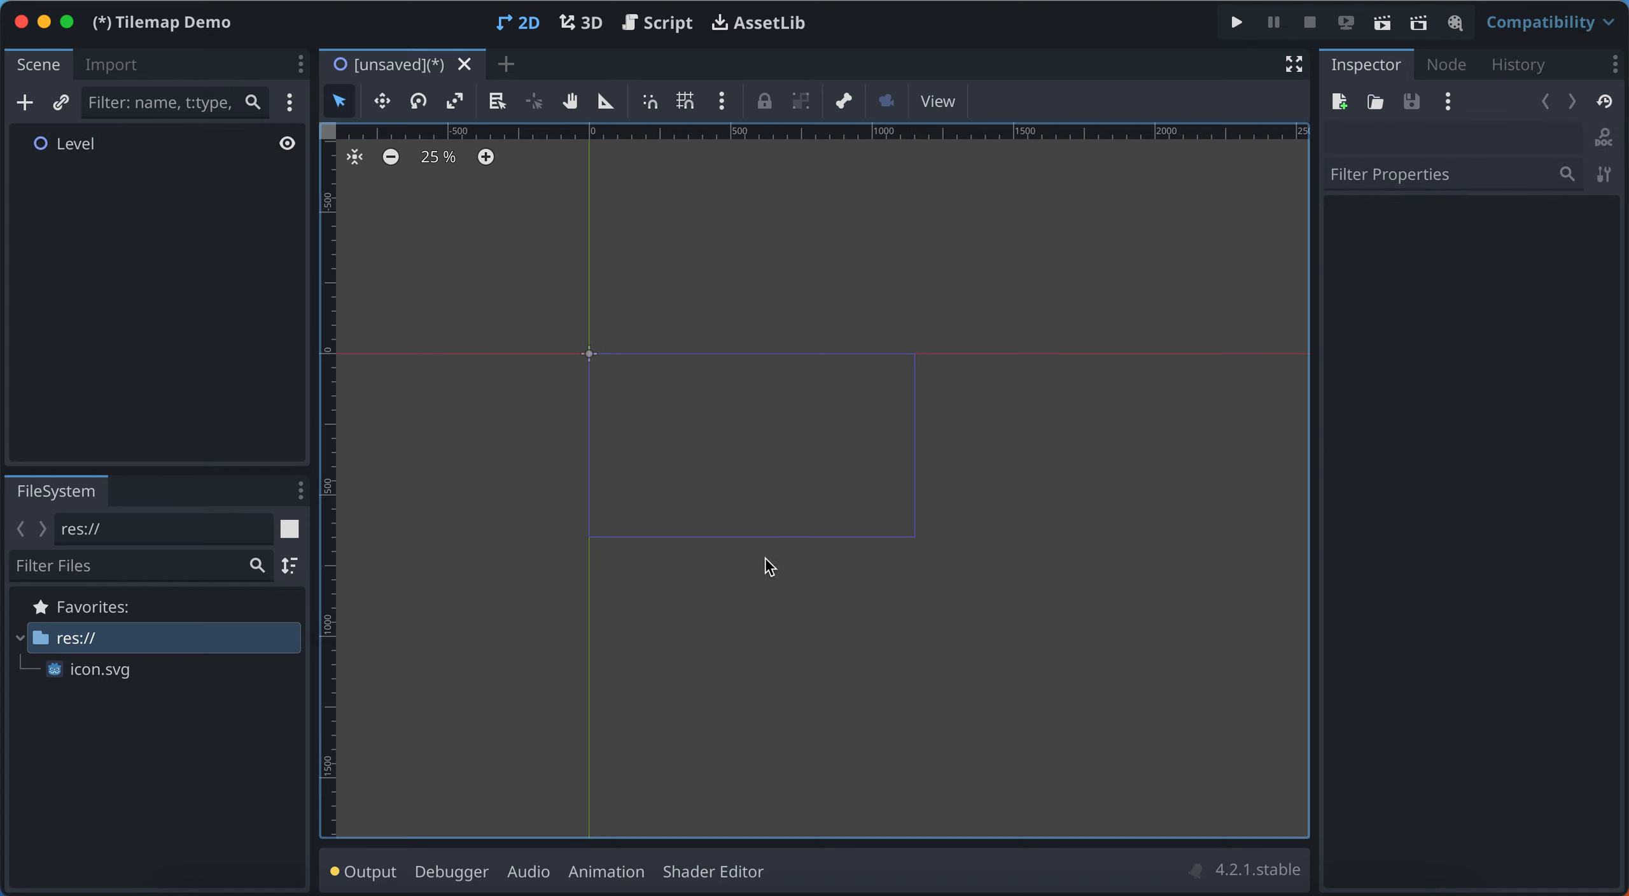
Save the Level scene in the project's root folder as level.tscn
click(147, 149)
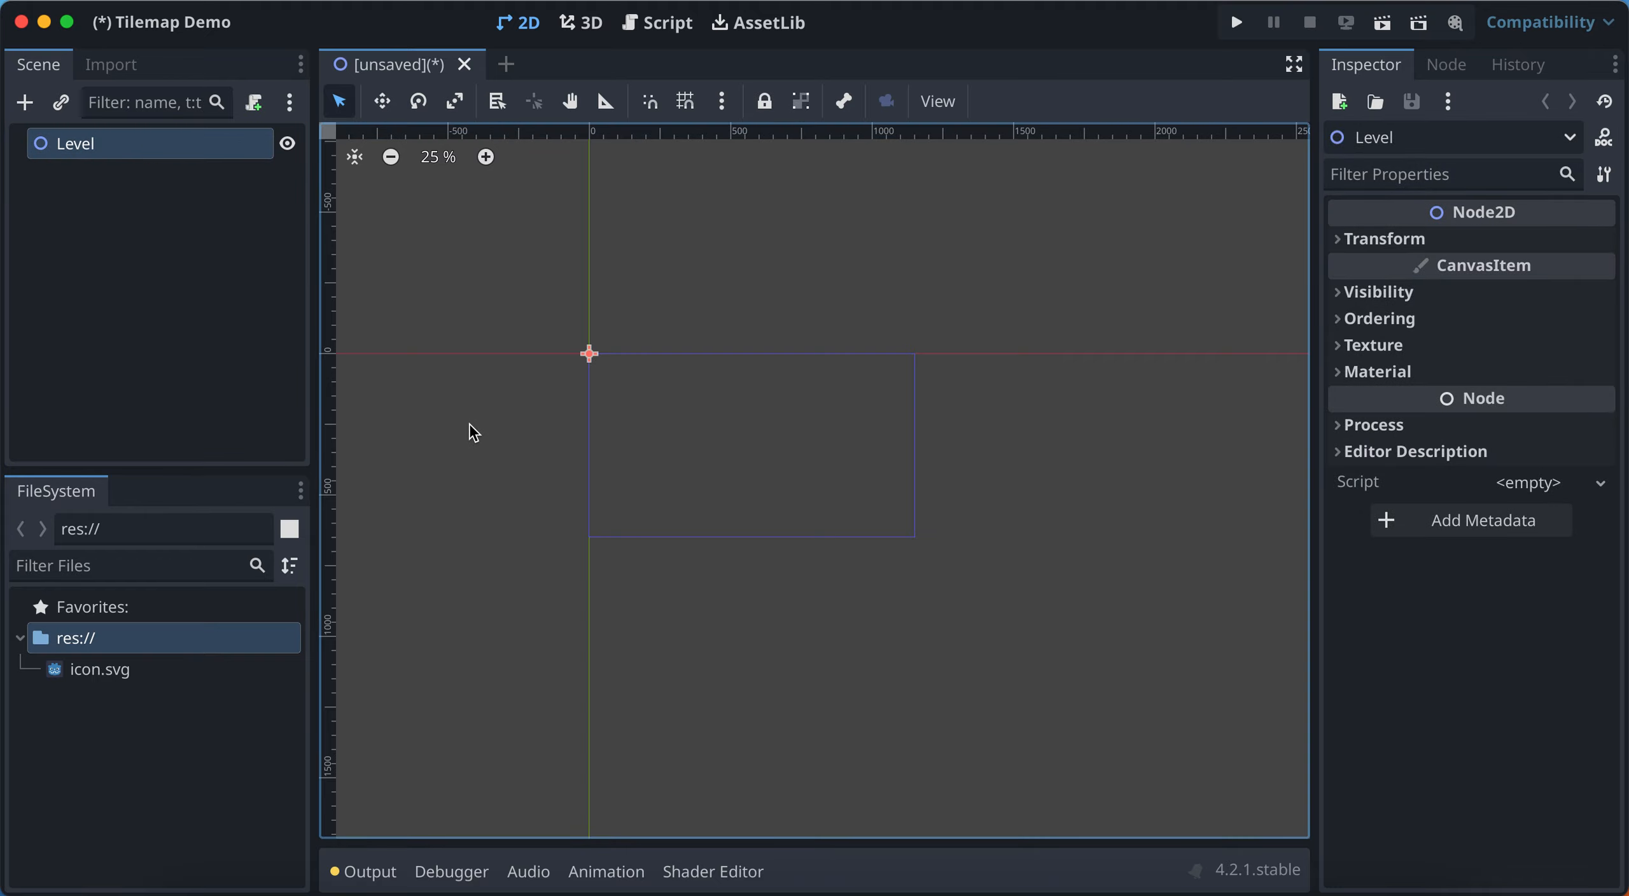
key(super+s)
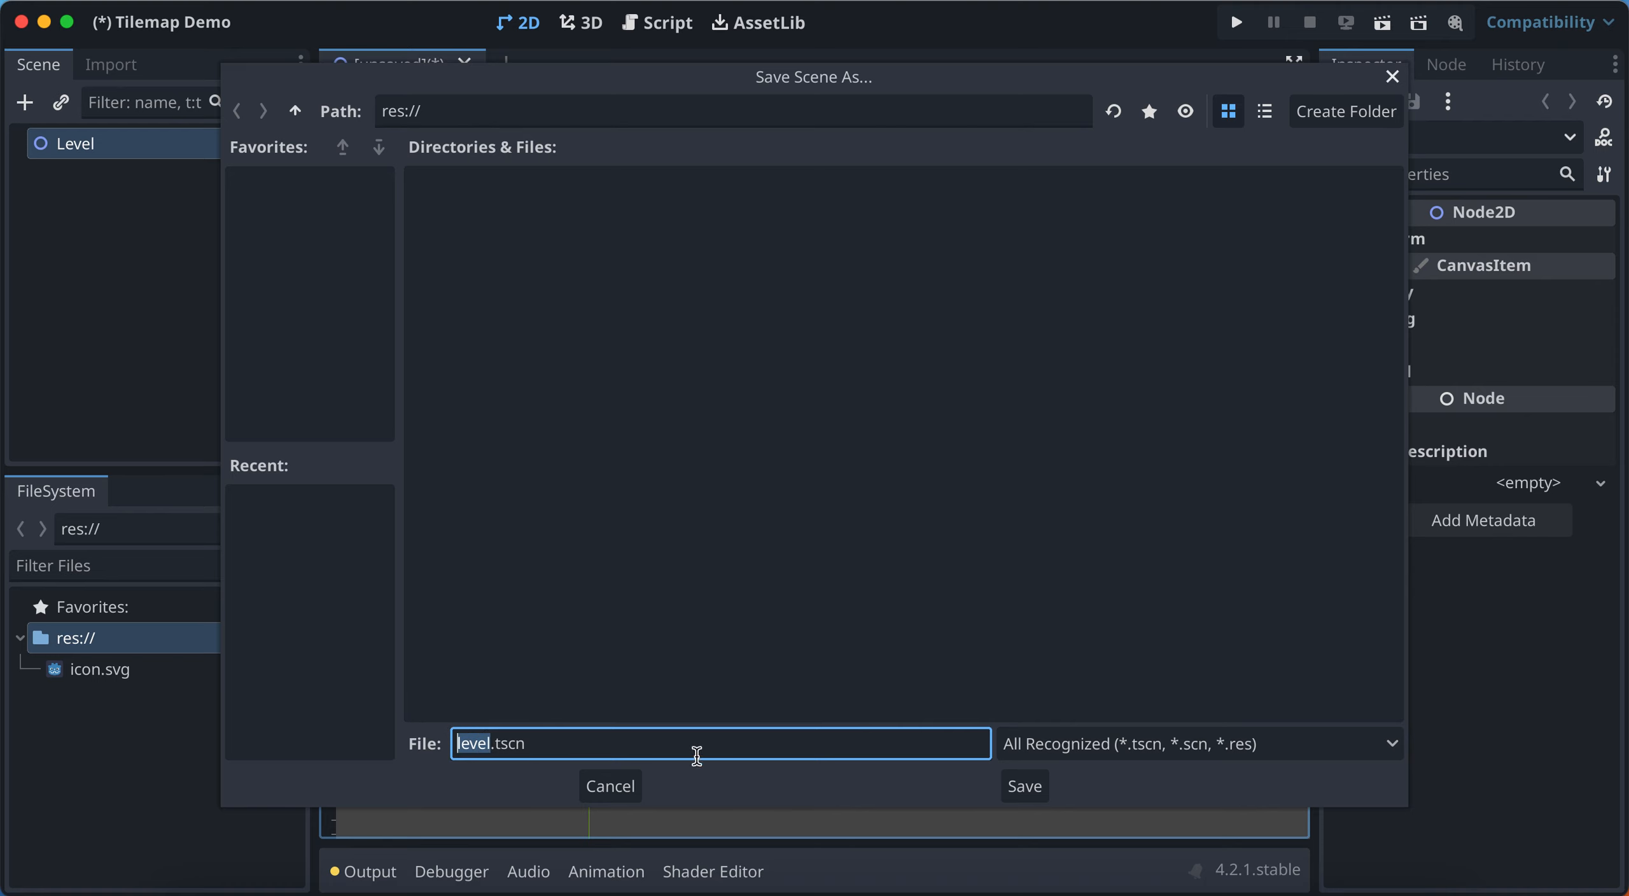
click(1029, 790)
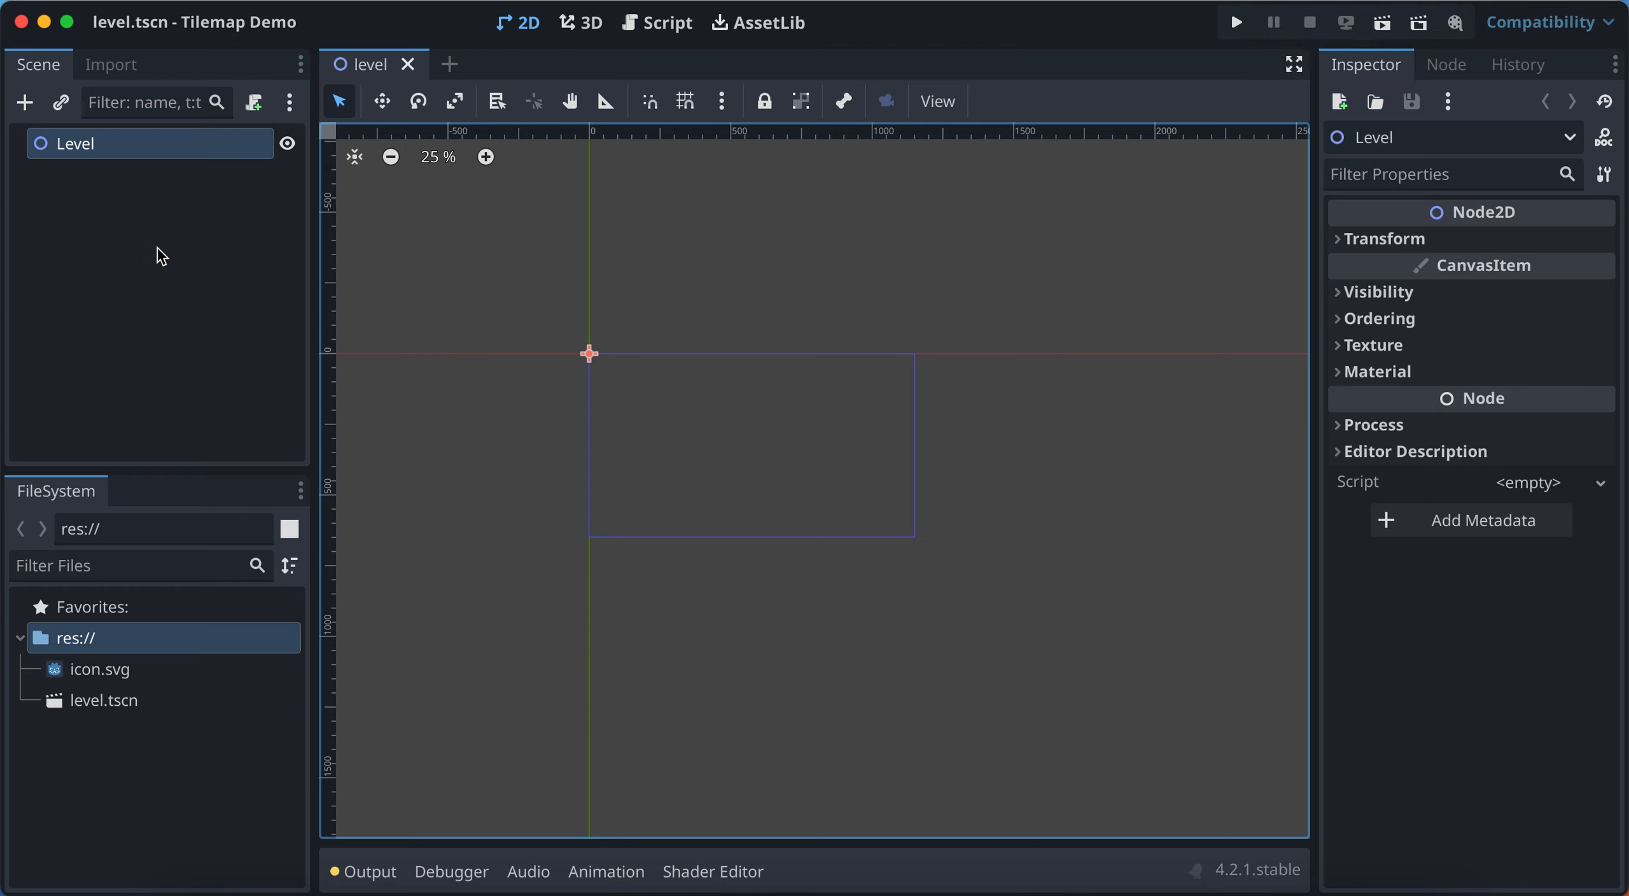
Run the project with the current level scene set as the main scene, and close the game window
click(95, 702)
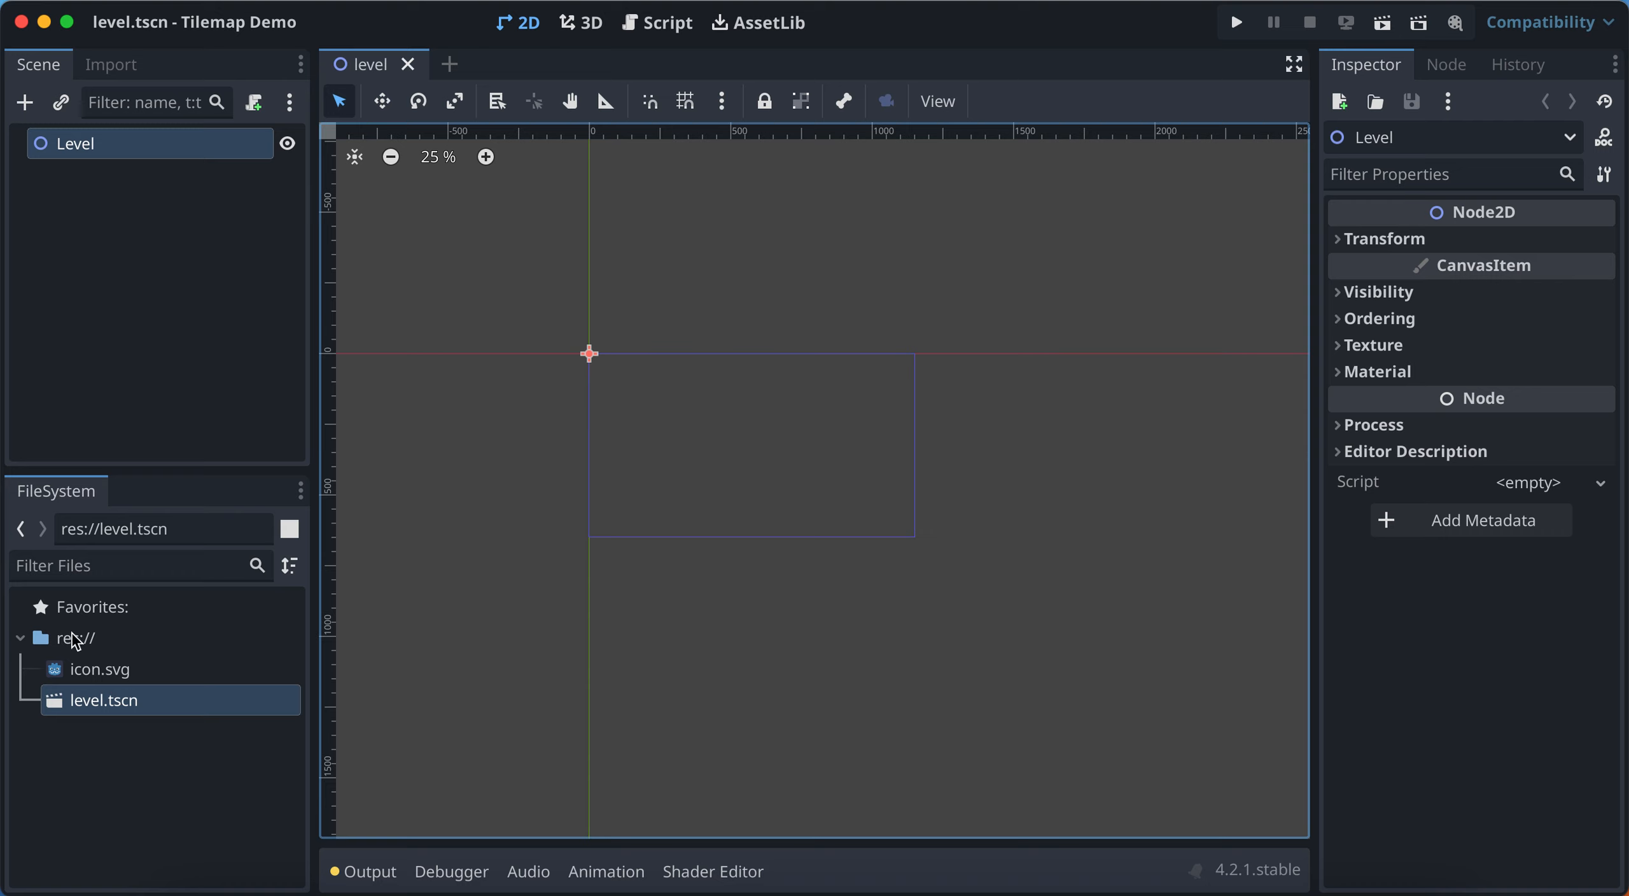
click(82, 147)
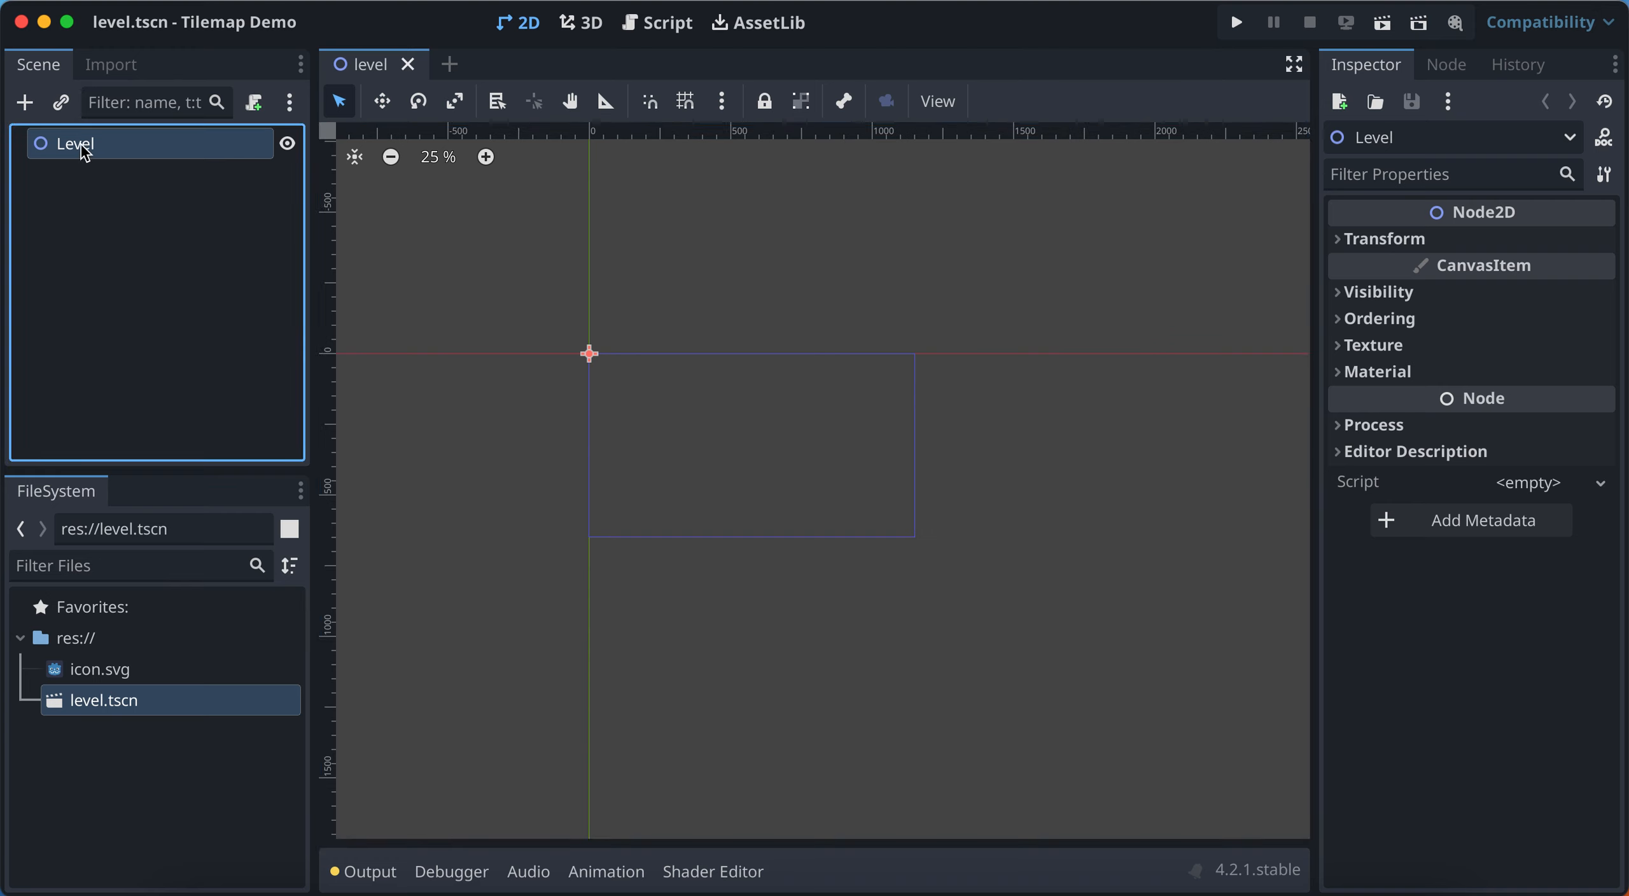
click(1238, 25)
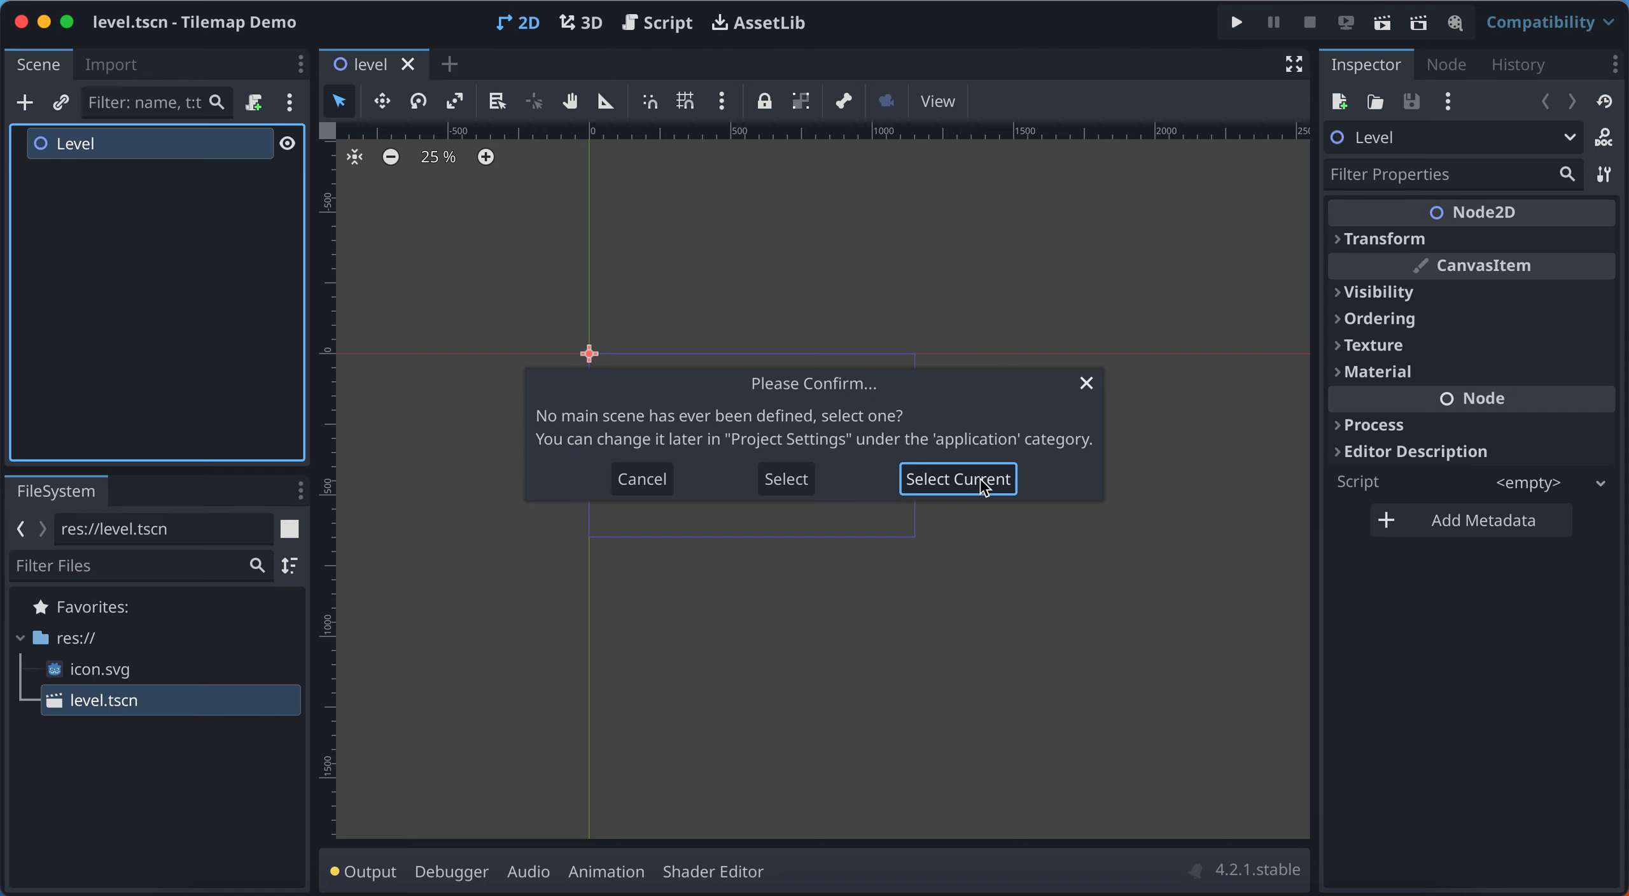
click(958, 479)
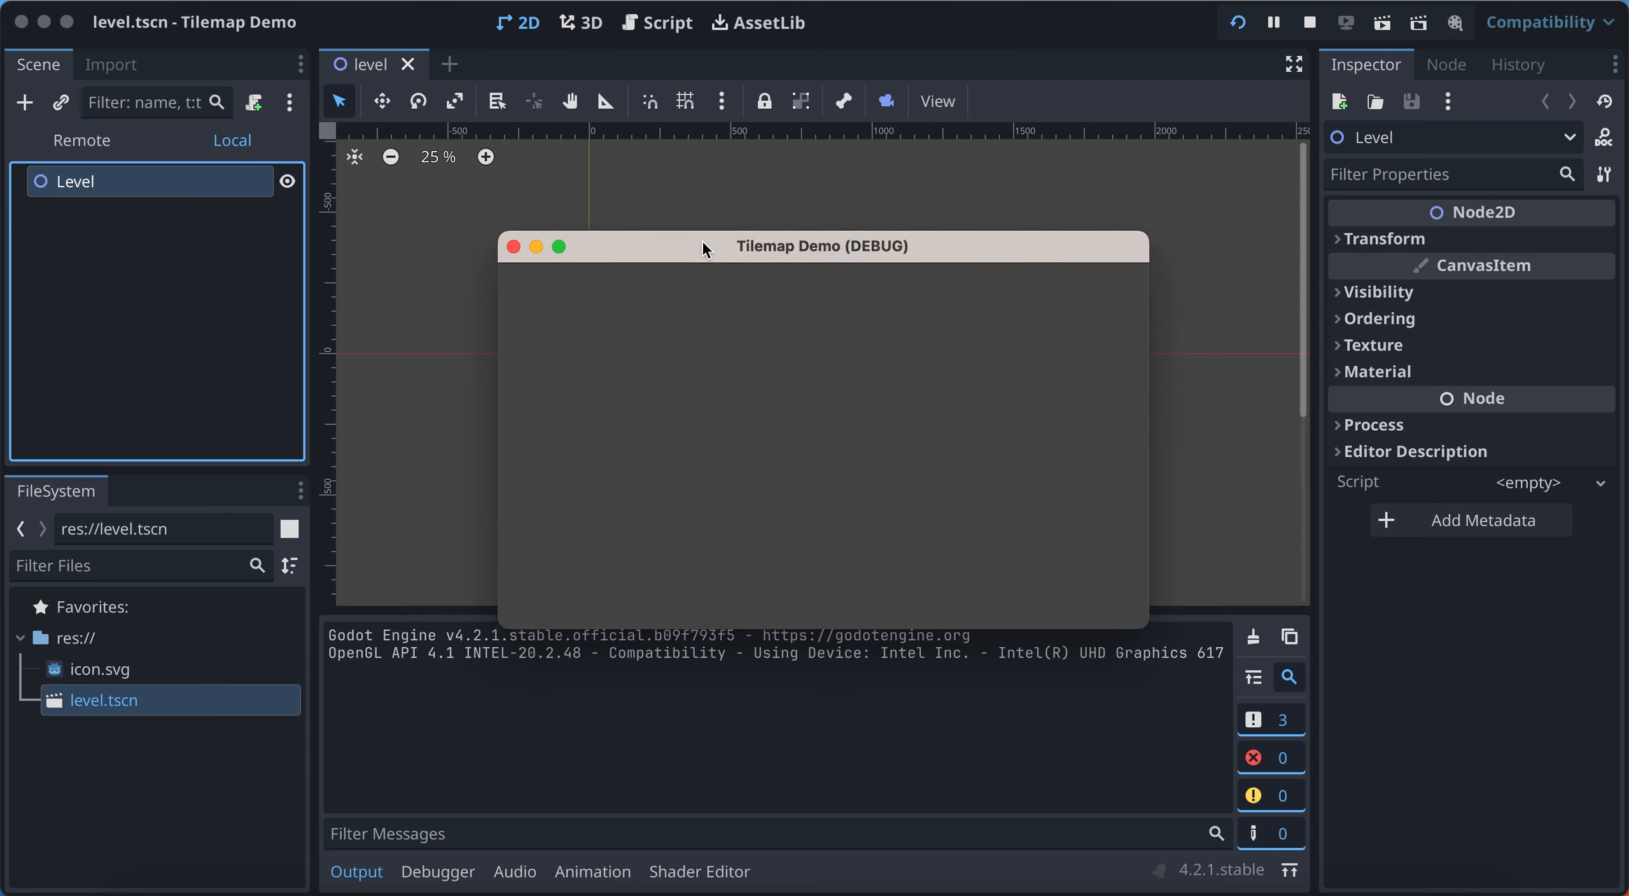
drag(694, 244, 690, 274)
click(501, 279)
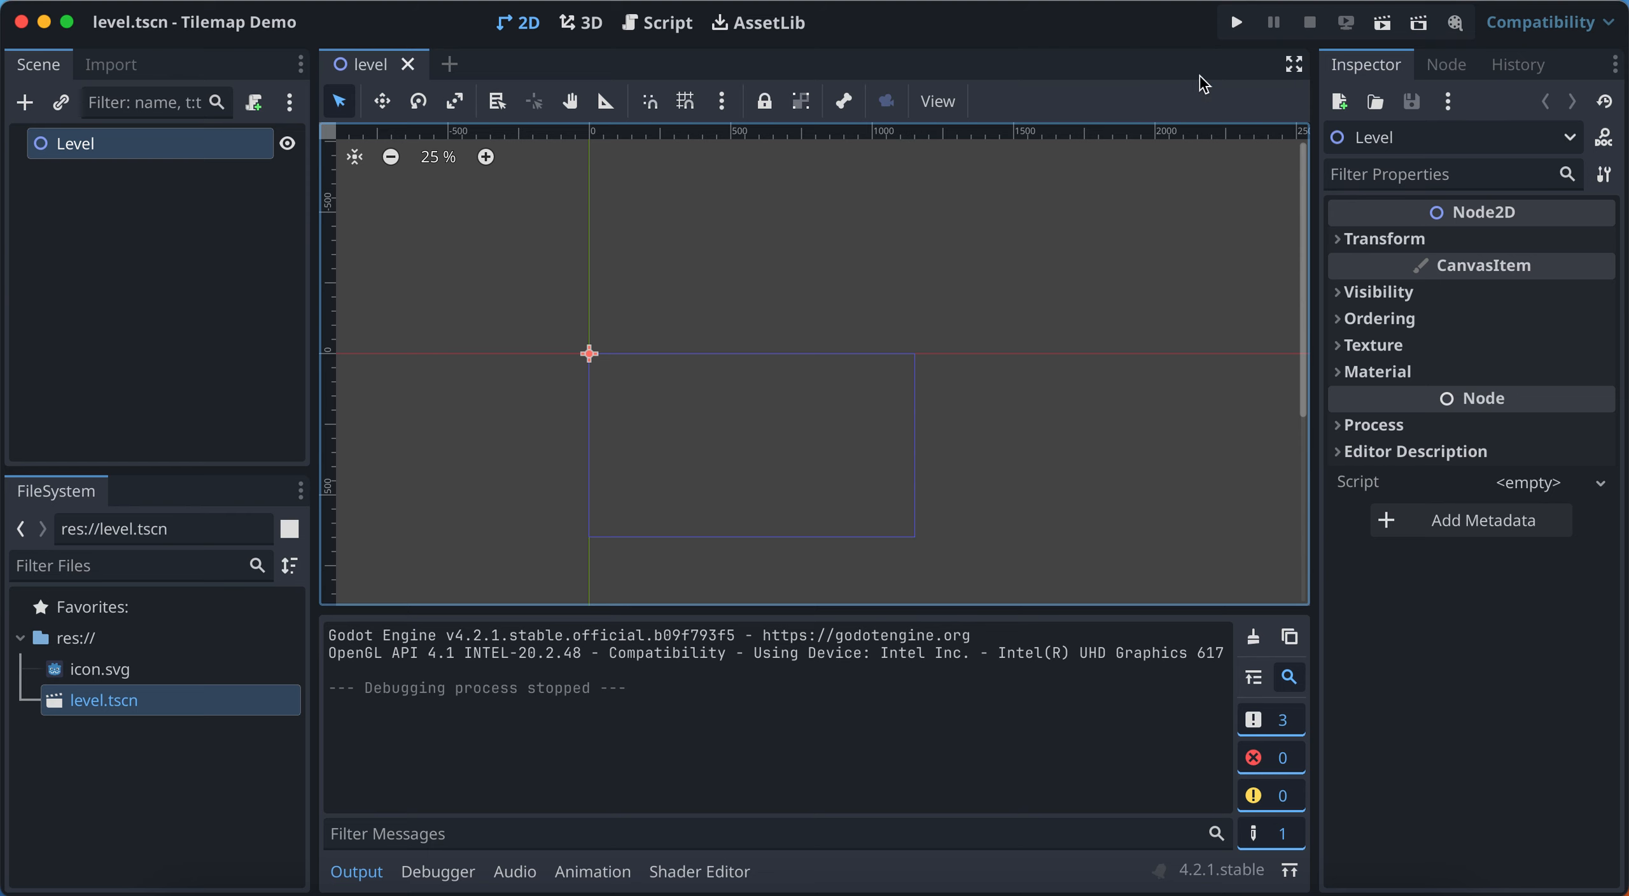
right_click(124, 708)
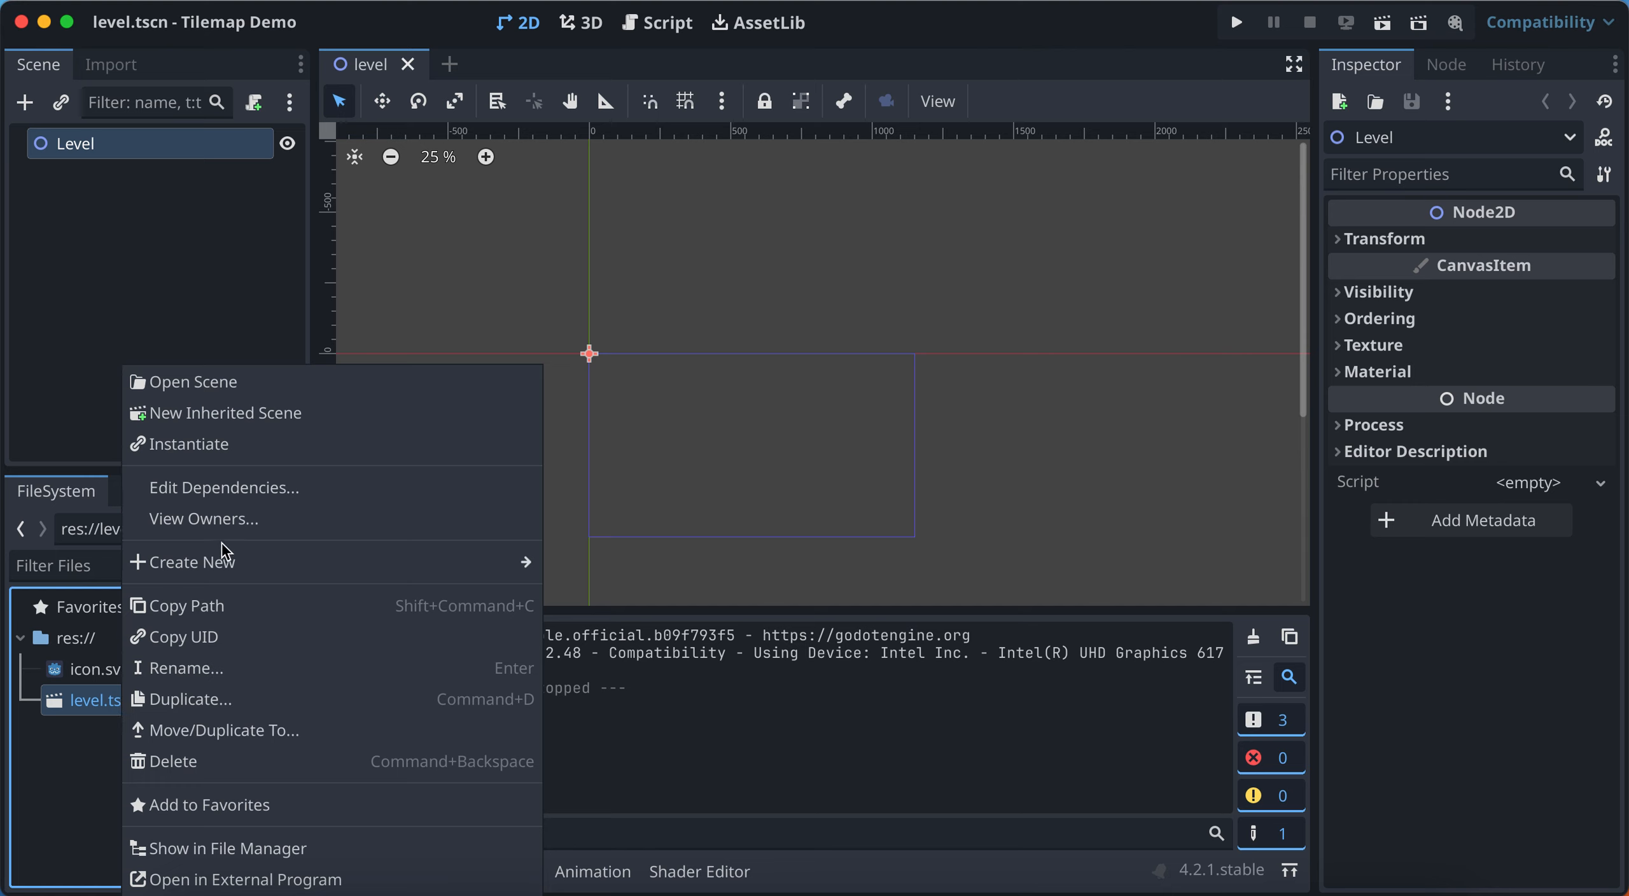
click(82, 758)
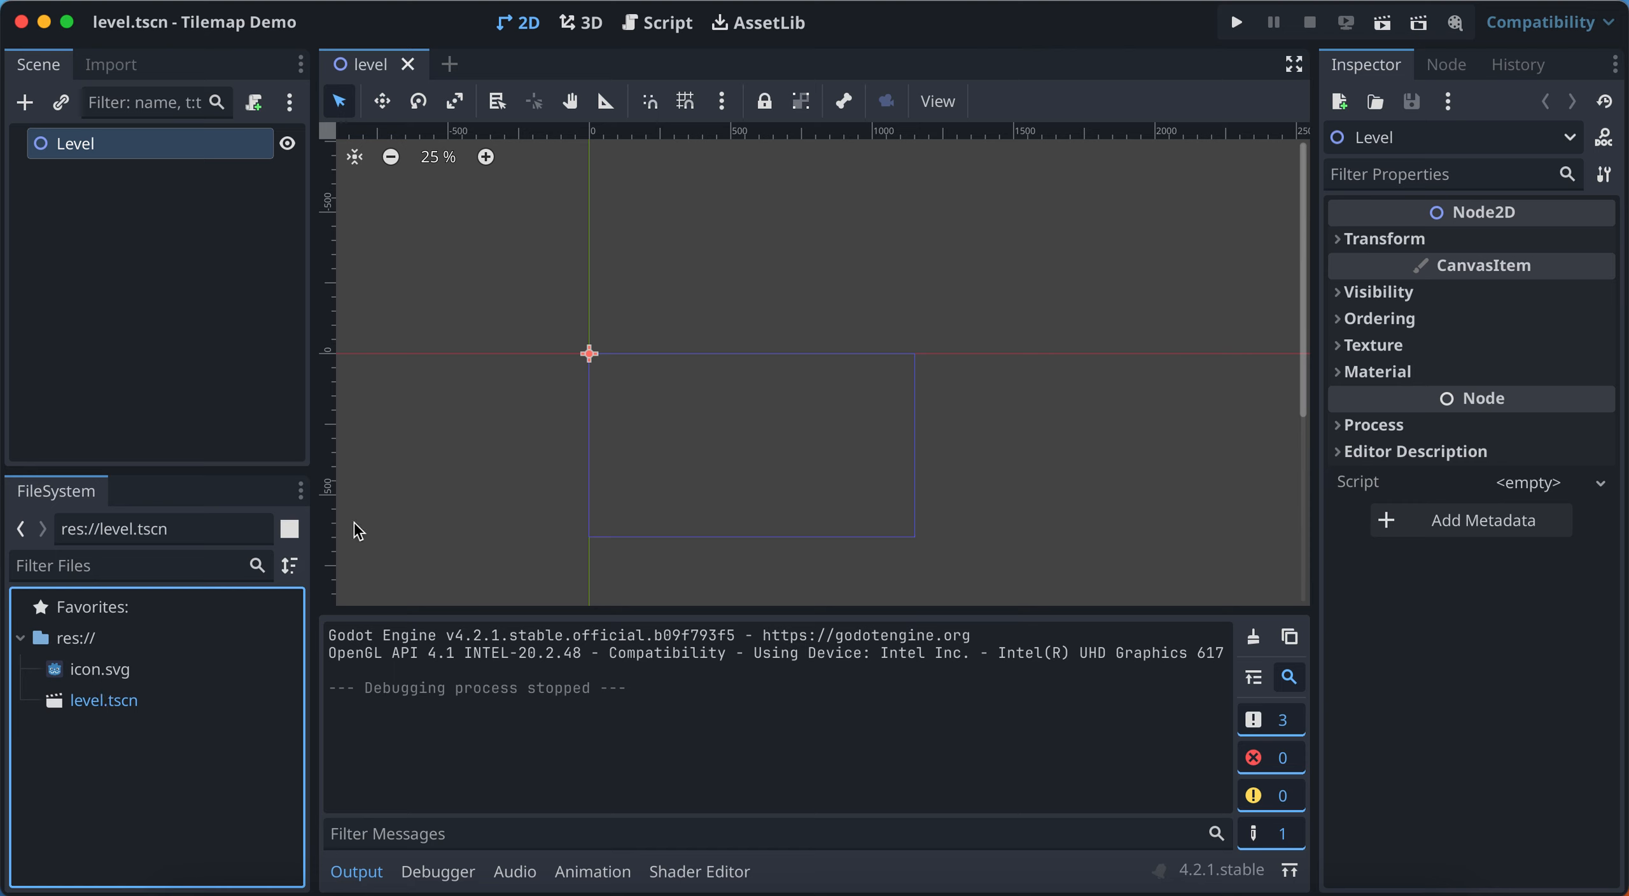
click(78, 147)
scroll(745, 474, down, 2)
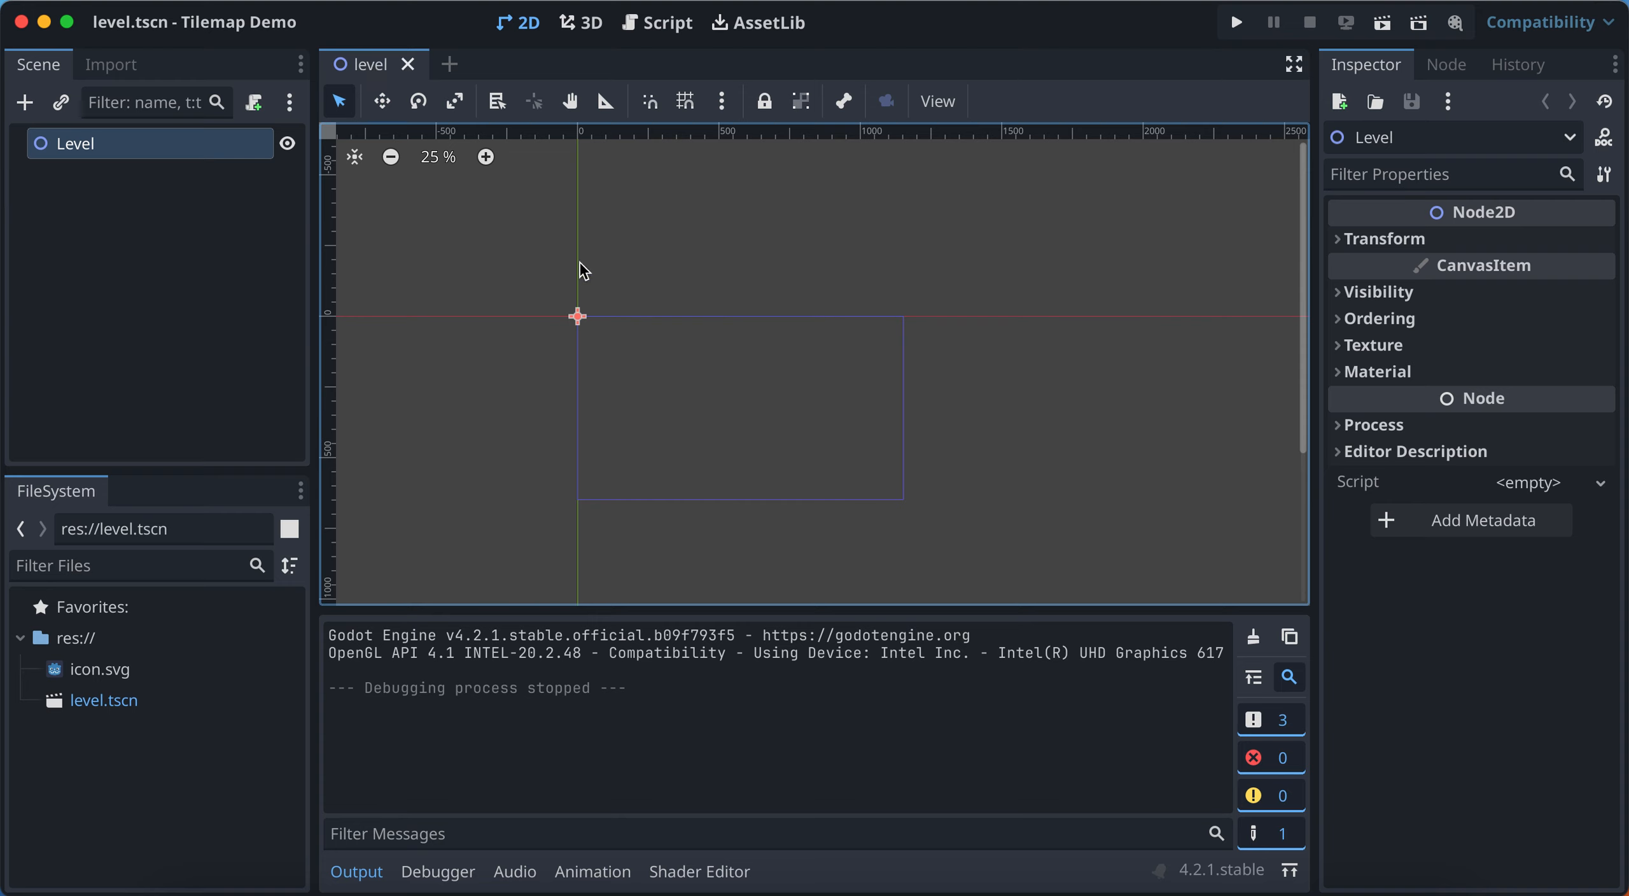
Create a new scene with a TileMap node as its root
click(451, 65)
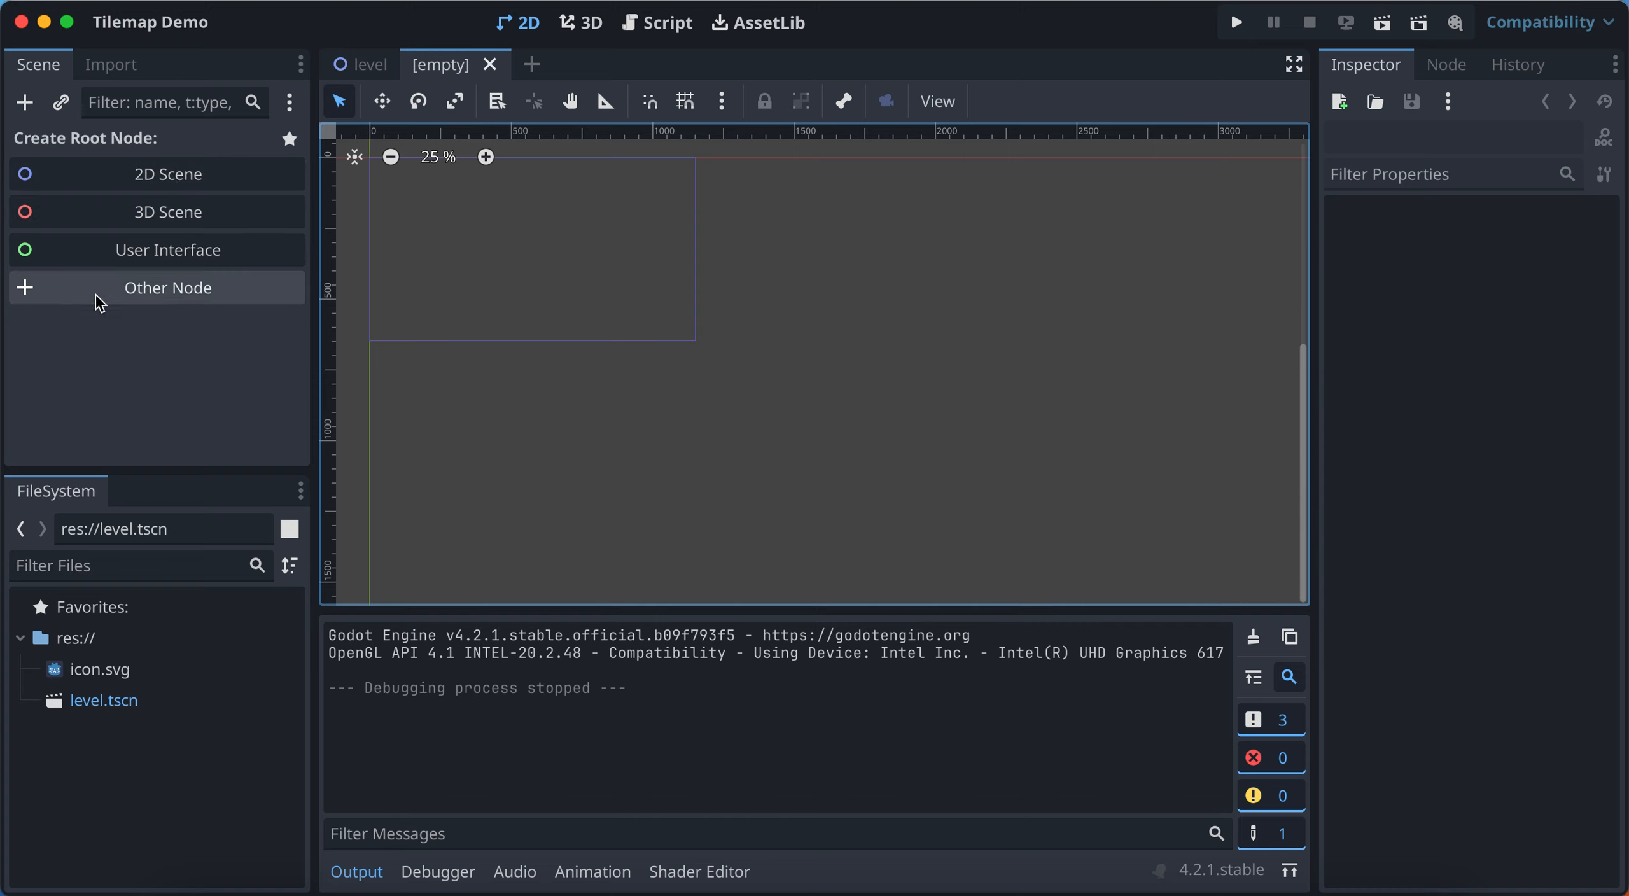
click(199, 290)
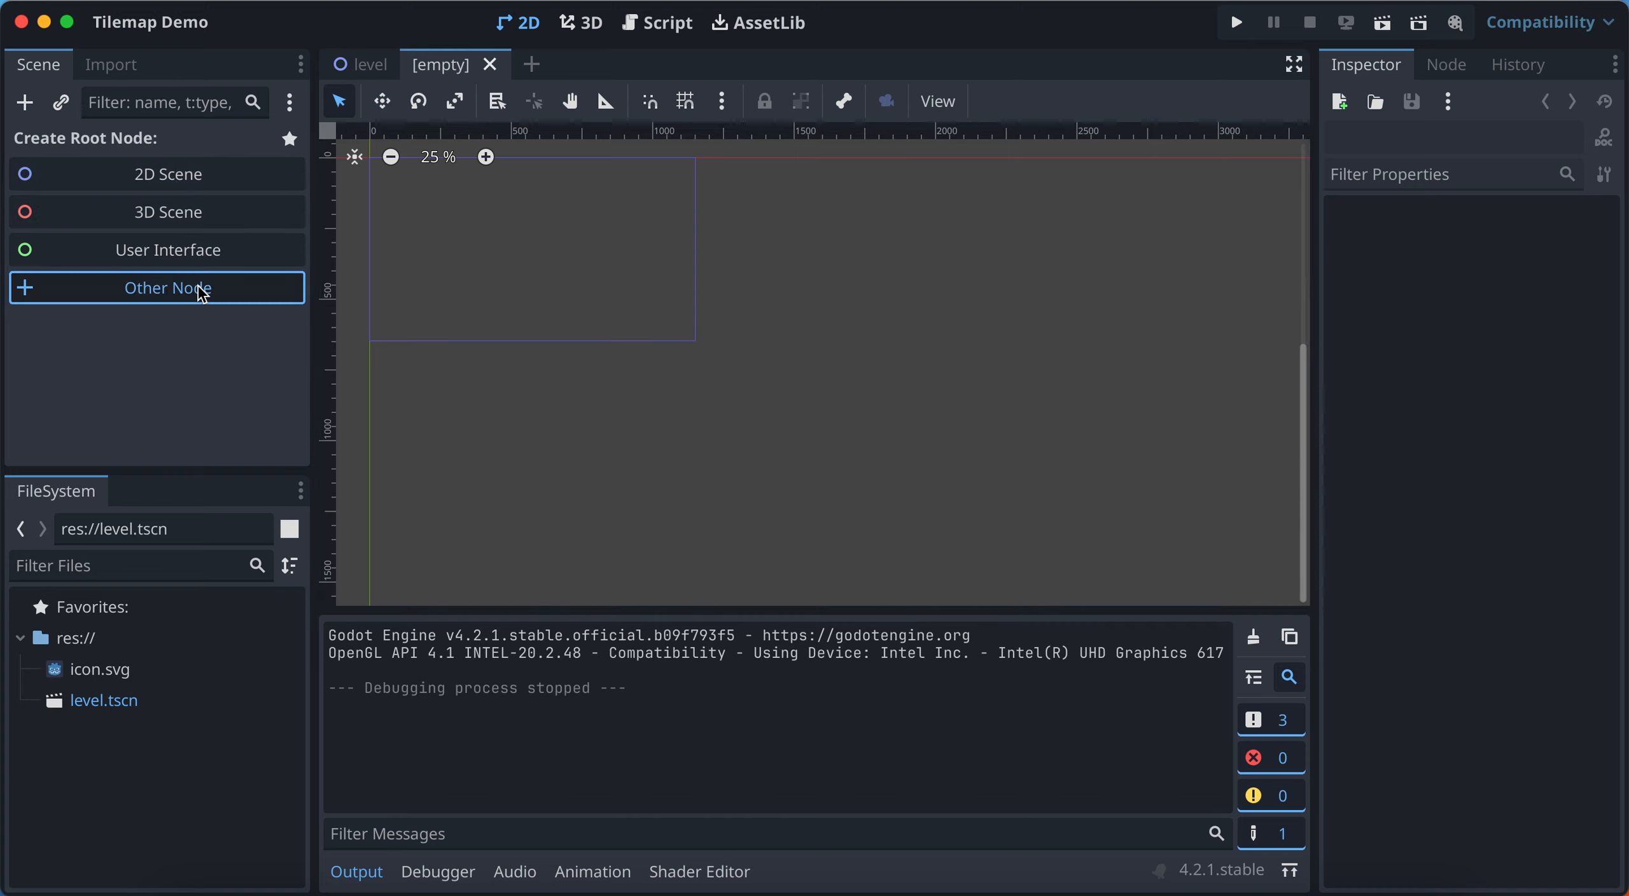
text(tilemap)
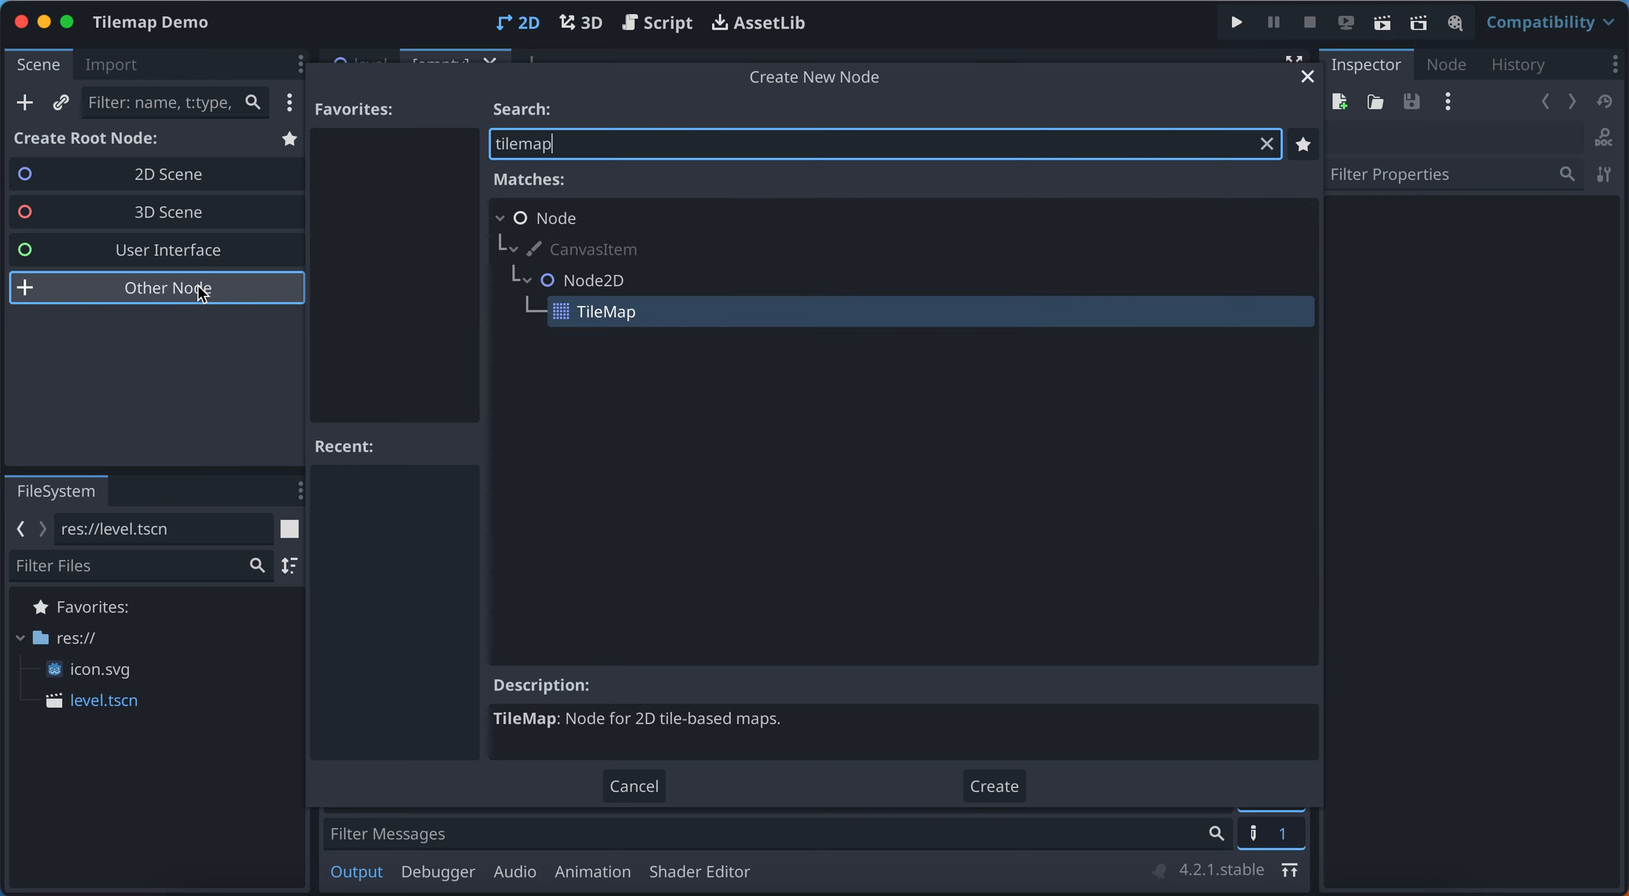
click(605, 313)
double_click(606, 312)
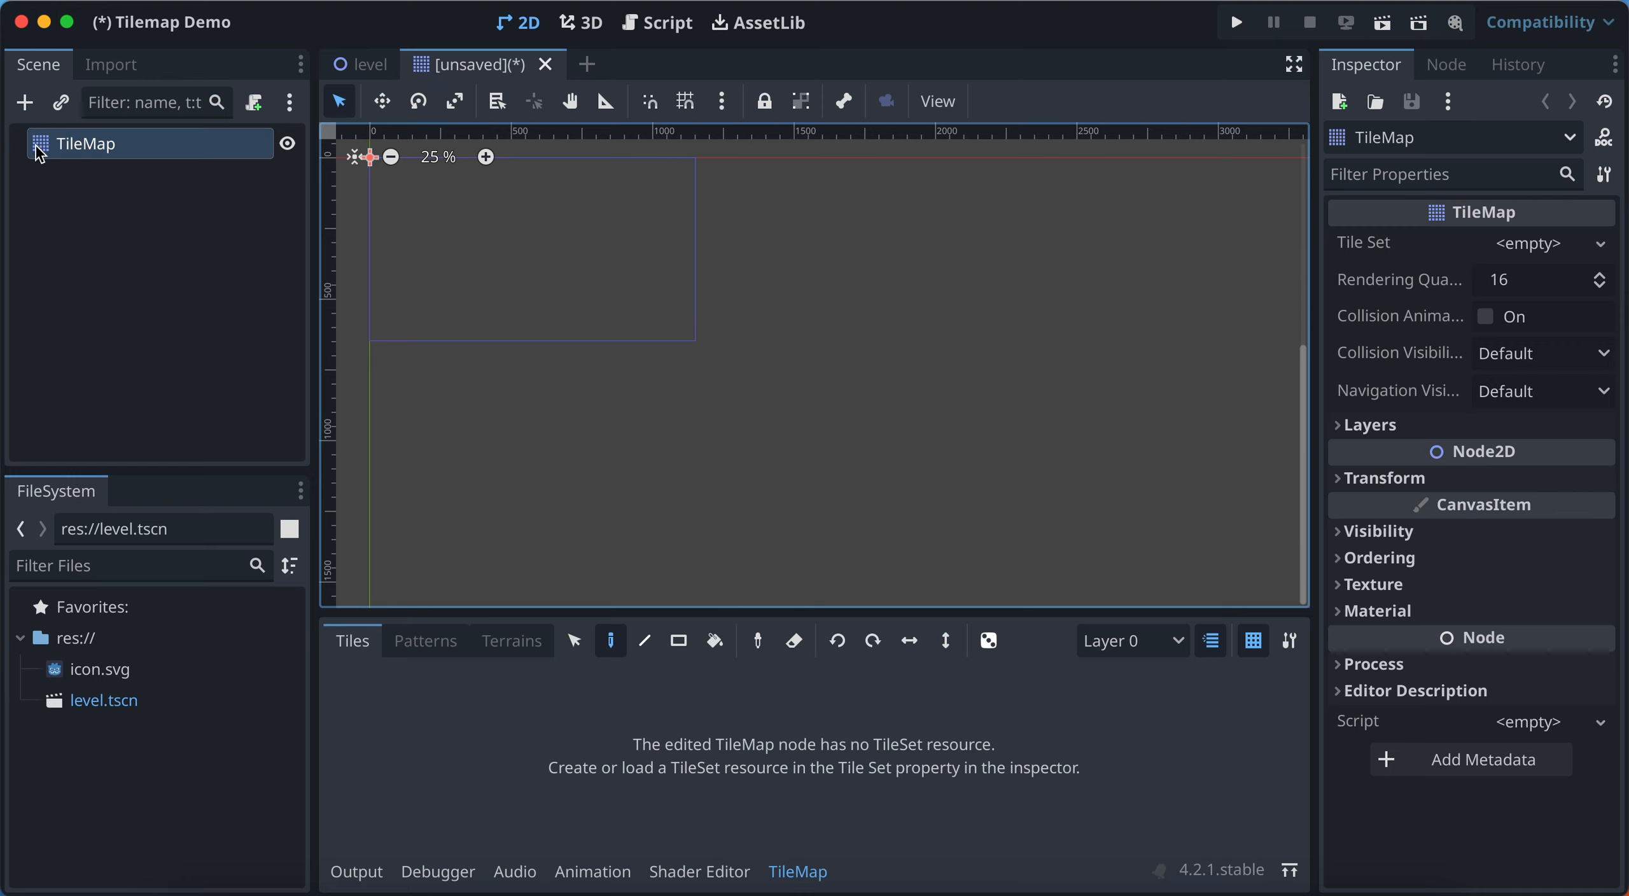
Keep the root node's name as TileMap and save the scene as tile_map.tscn
double_click(108, 148)
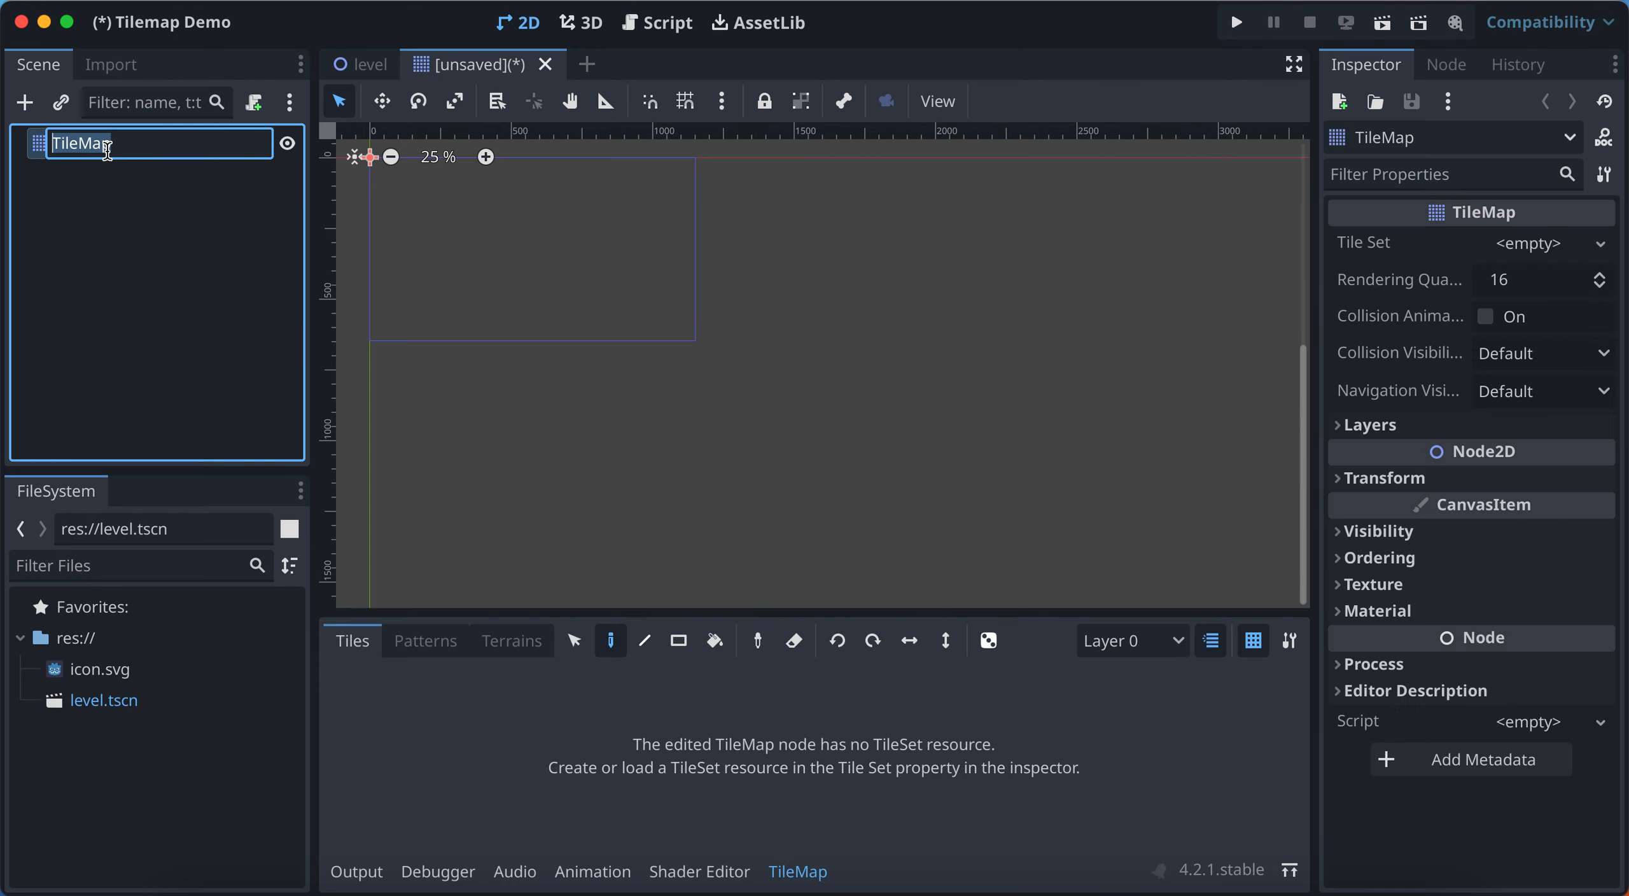
click(107, 186)
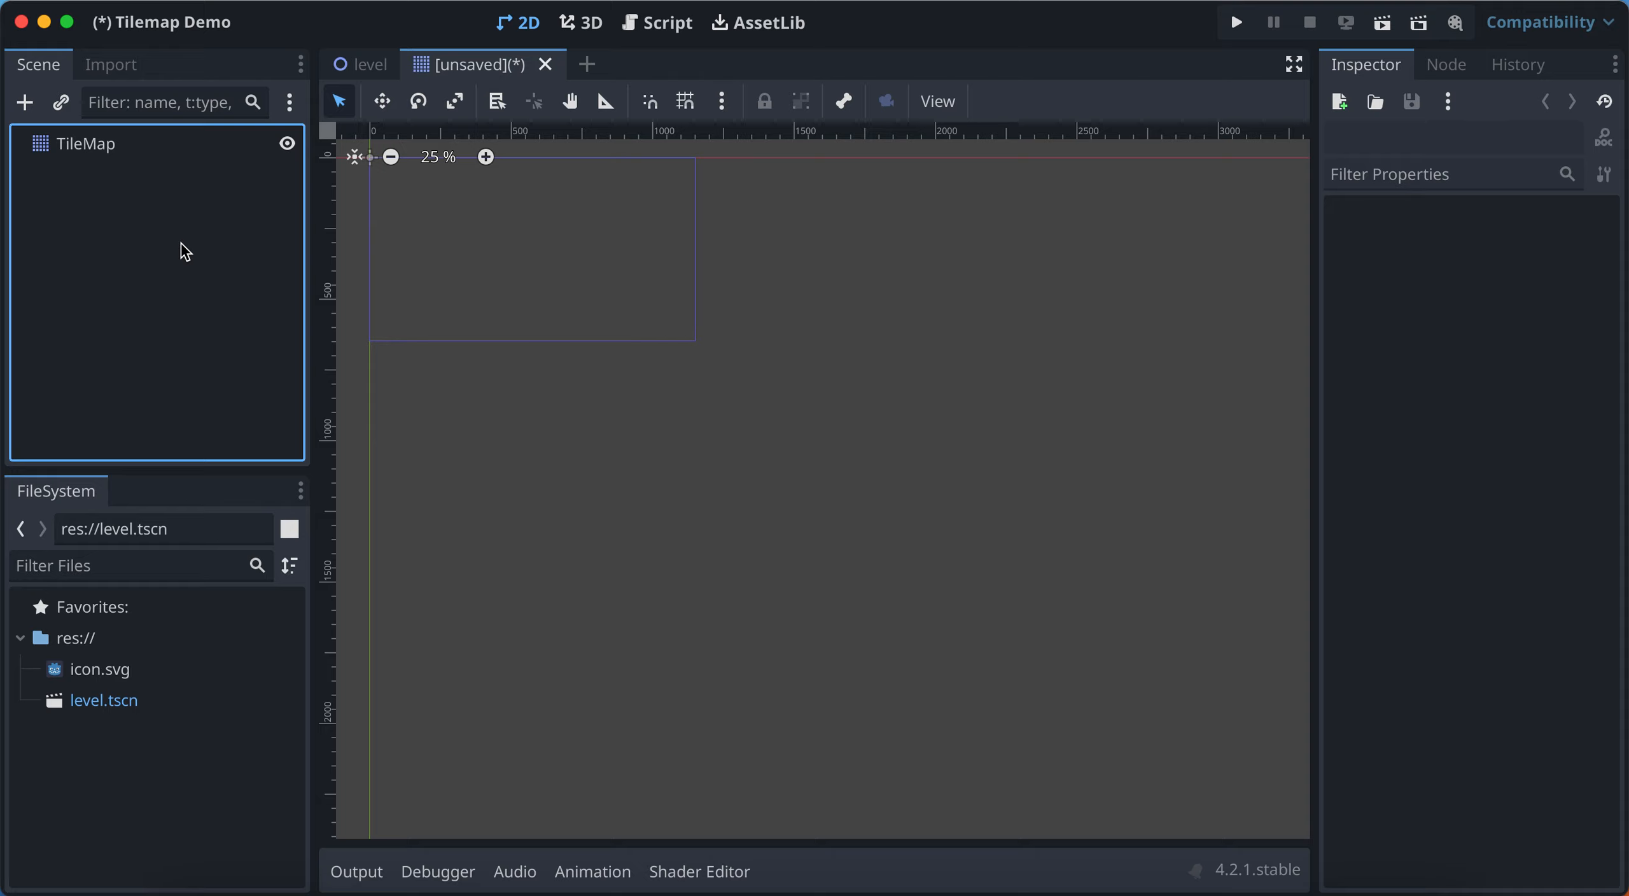
key(super+s)
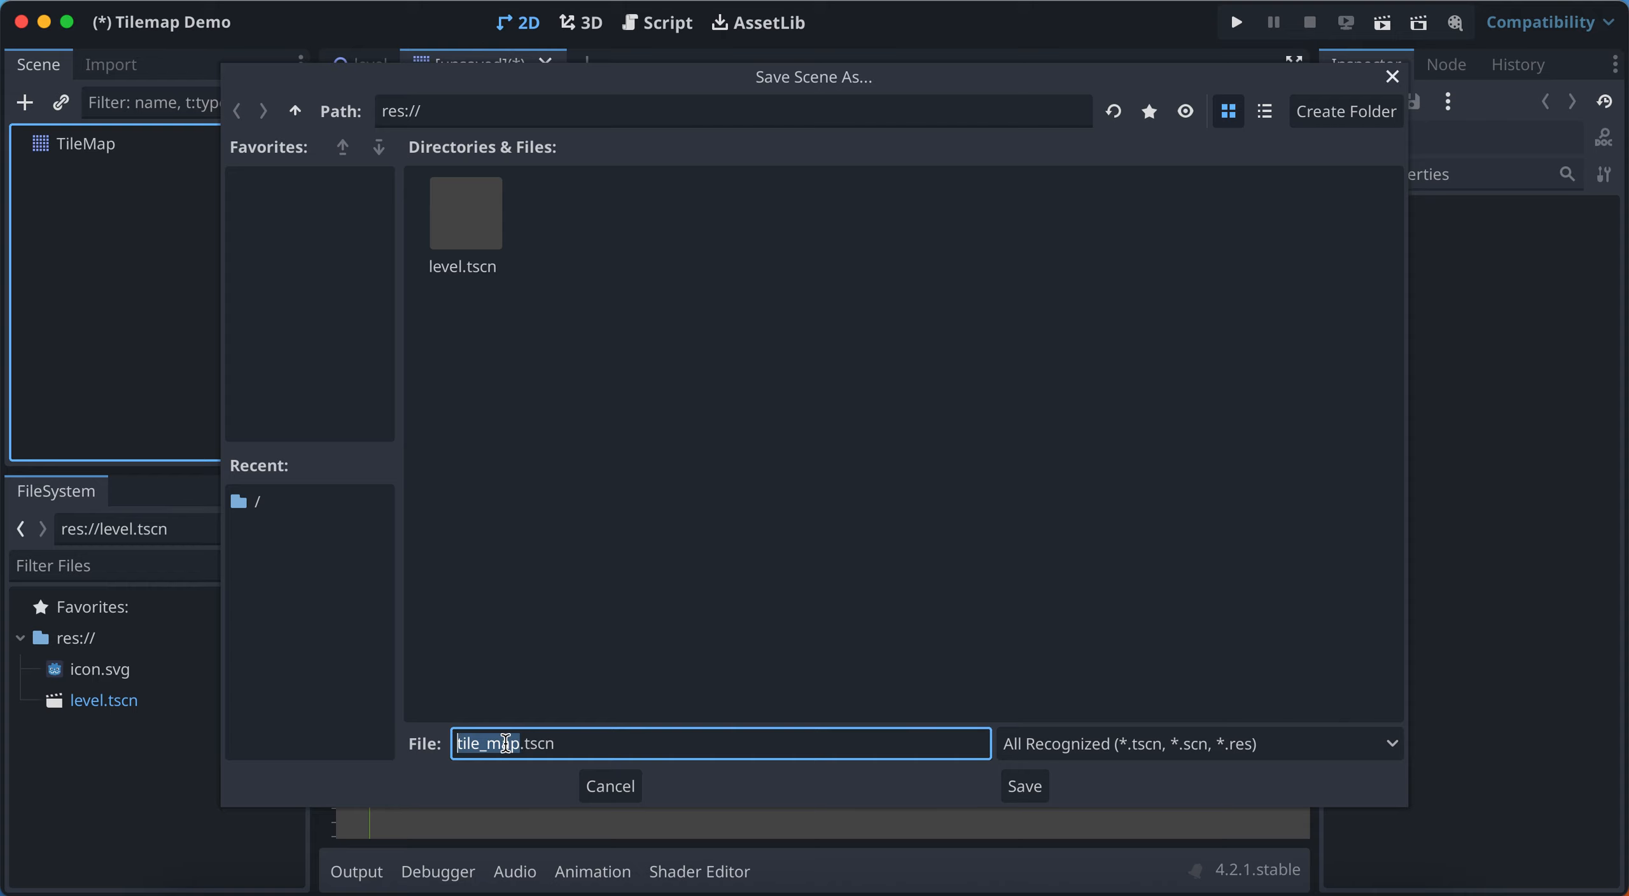
click(1024, 786)
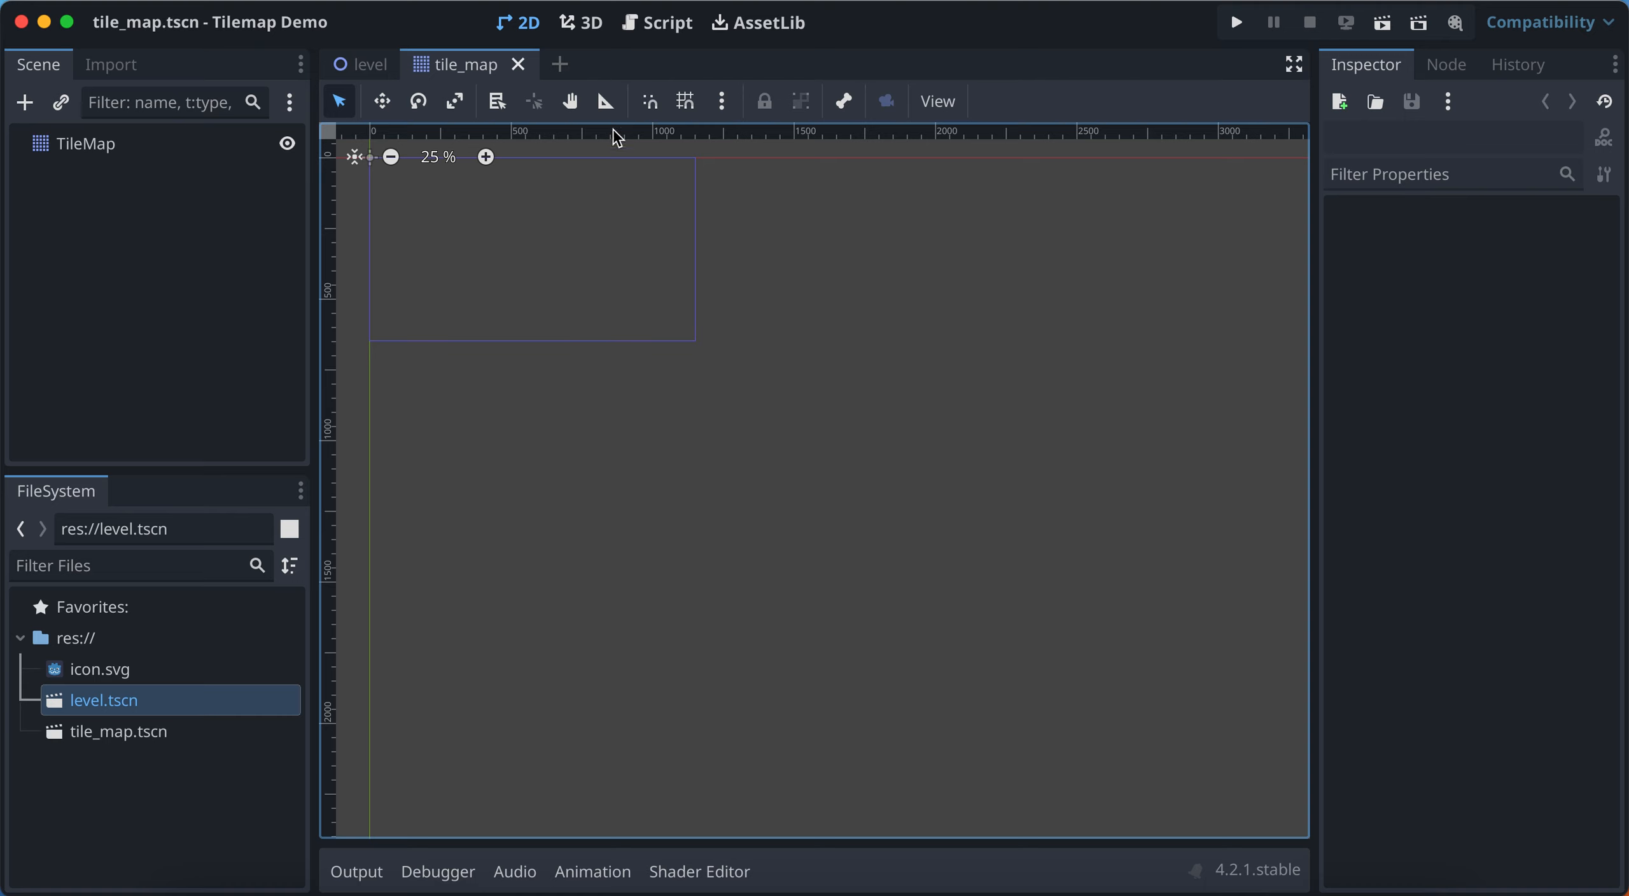
Create a new scene with a CharacterBody2D node as its root
click(559, 64)
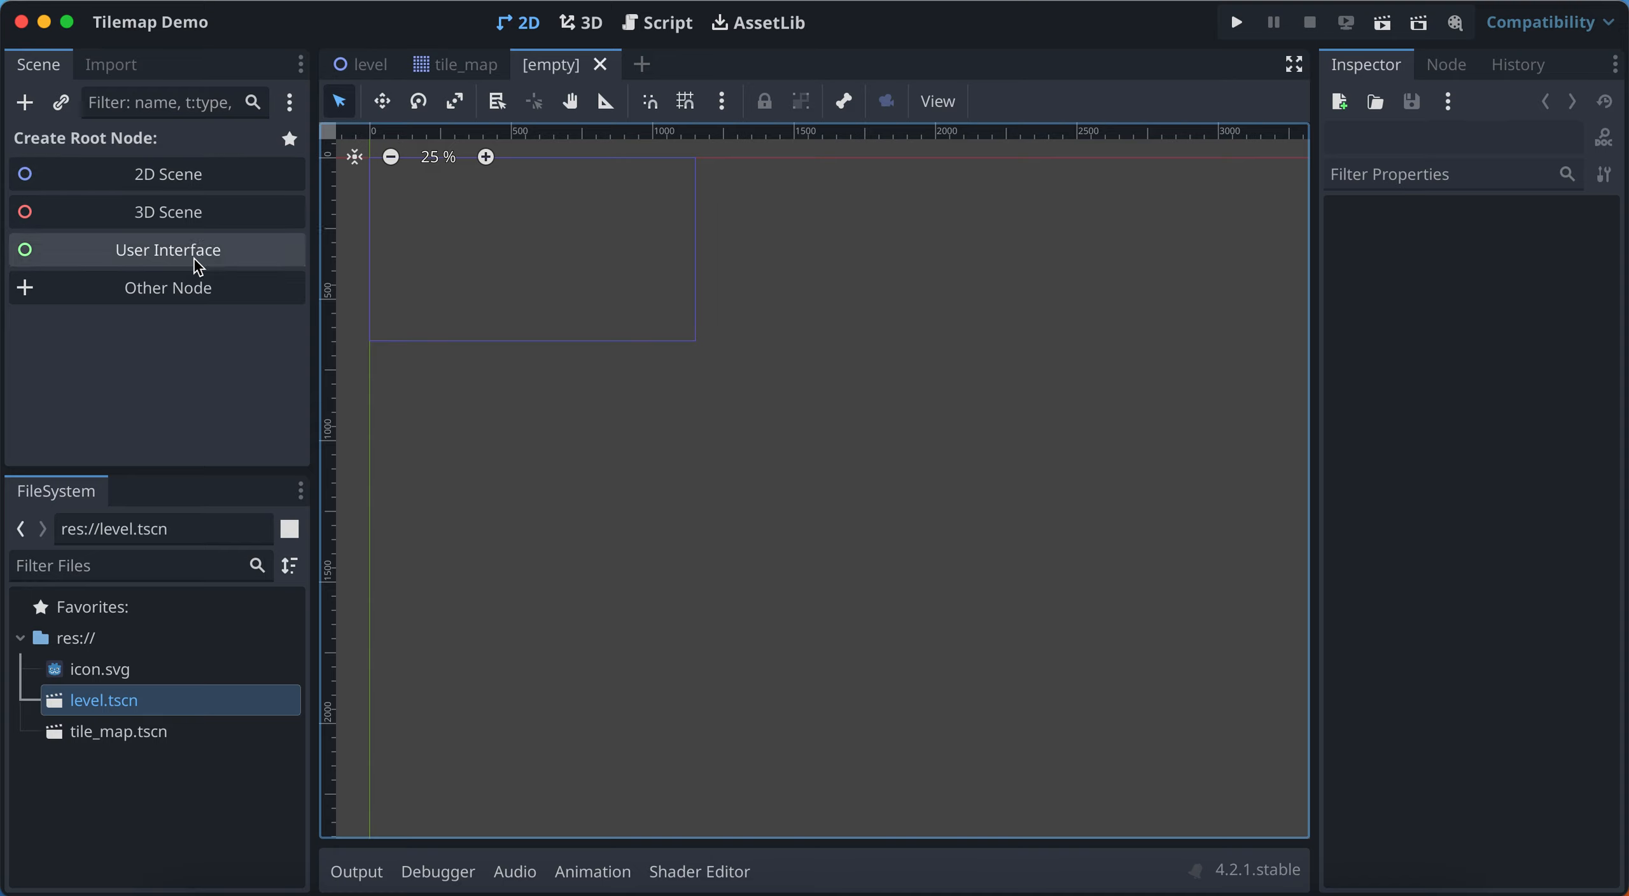
click(195, 291)
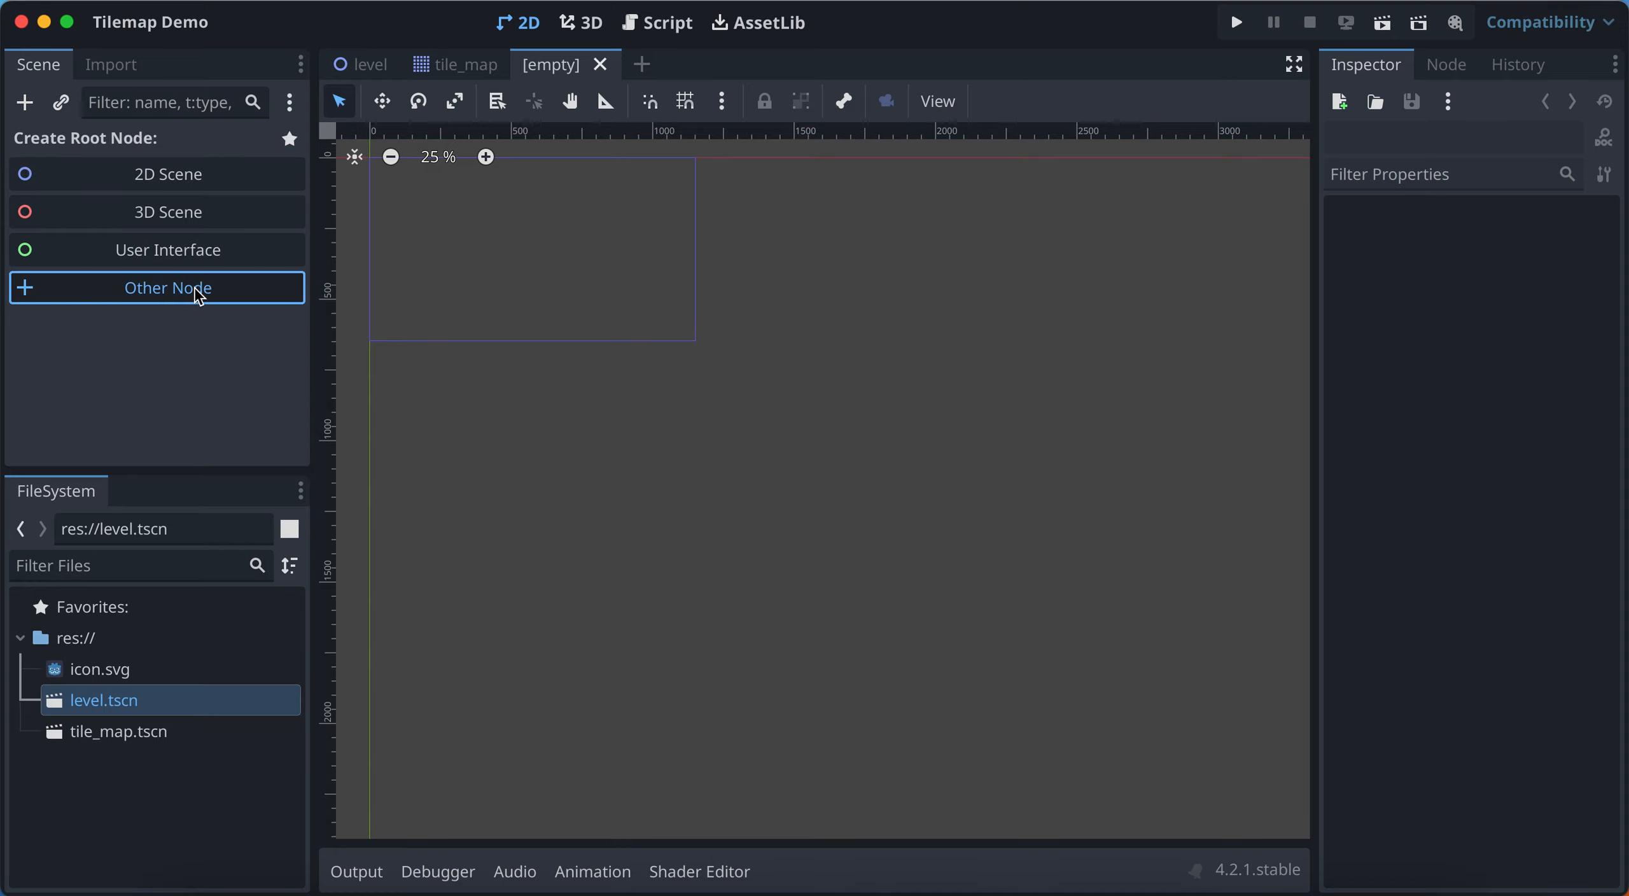
text(character)
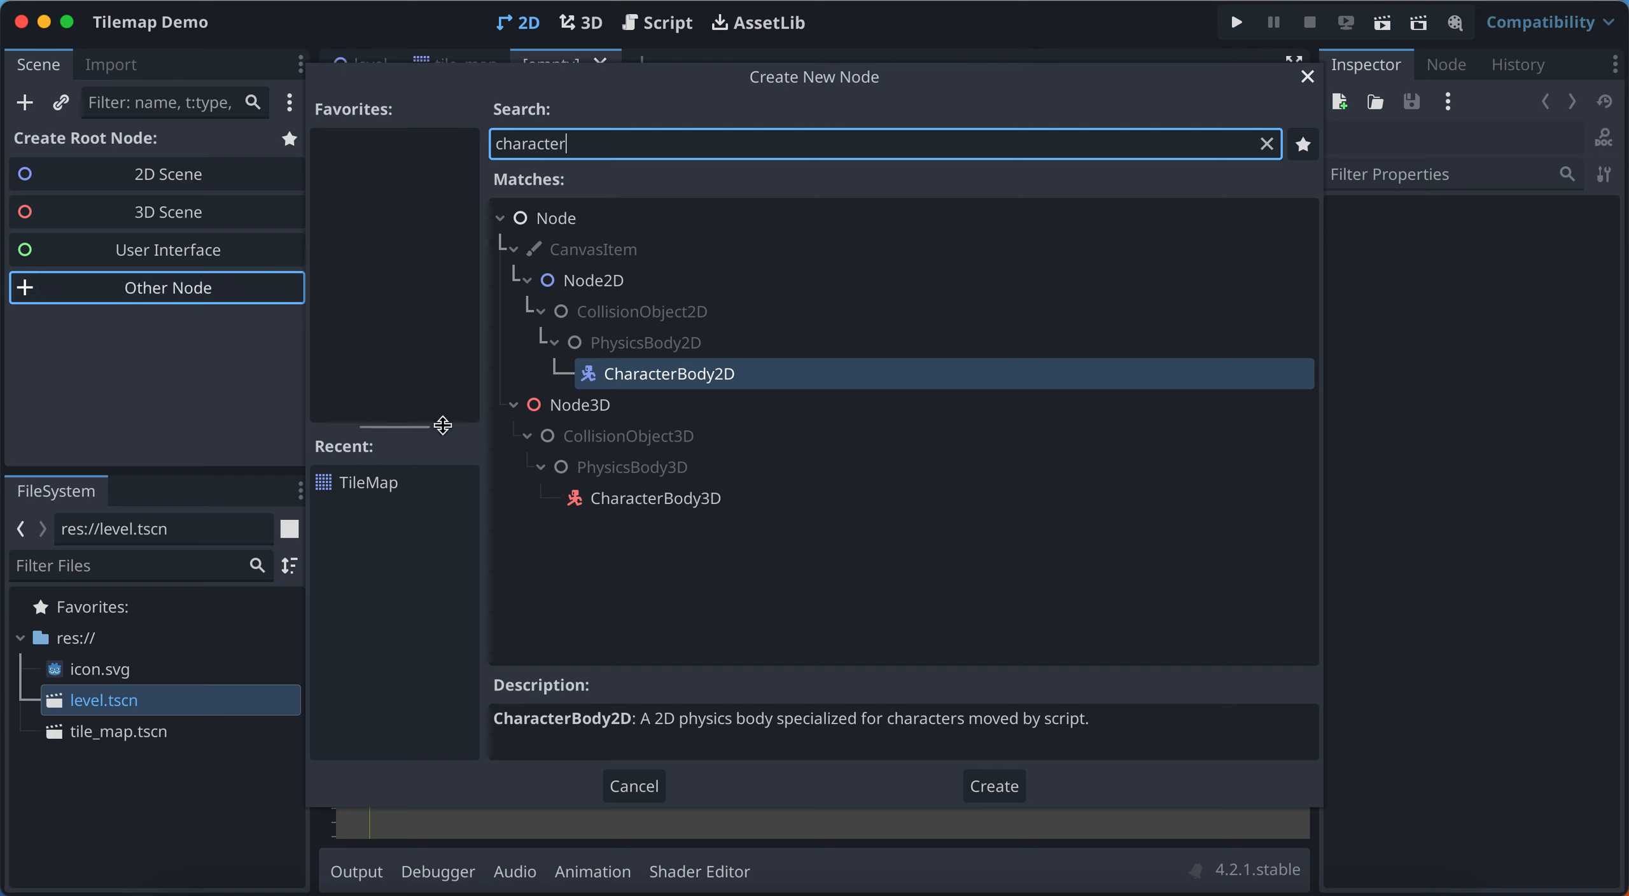
double_click(717, 382)
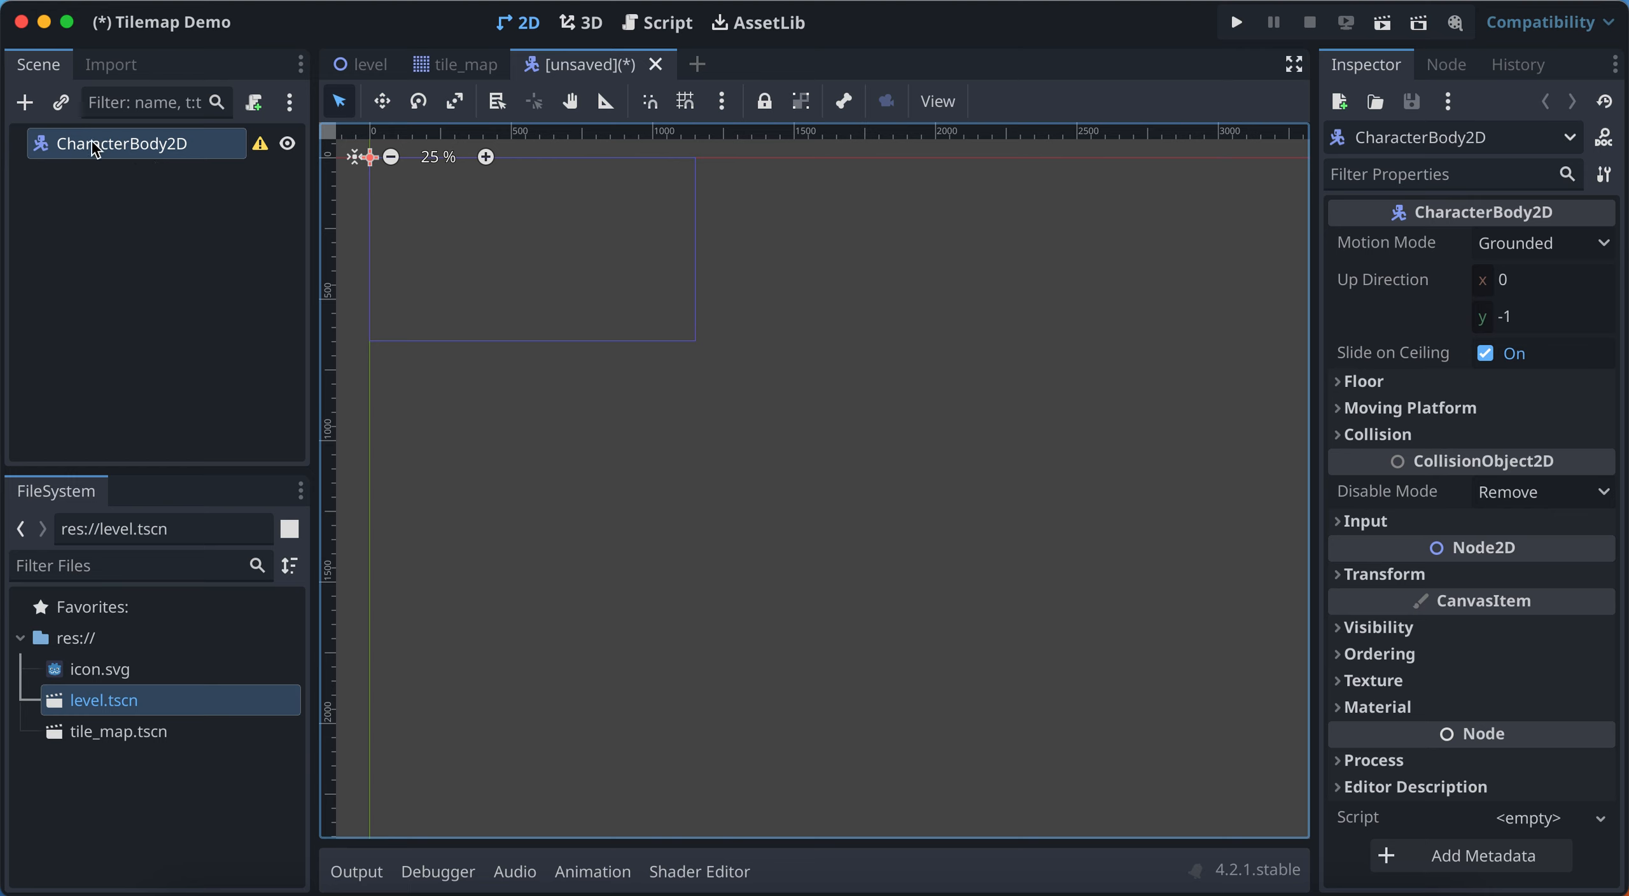
Rename the CharacterBody2D root node to Godot_Character and save the scene as godot_character.tscn in the project's root folder
double_click(170, 148)
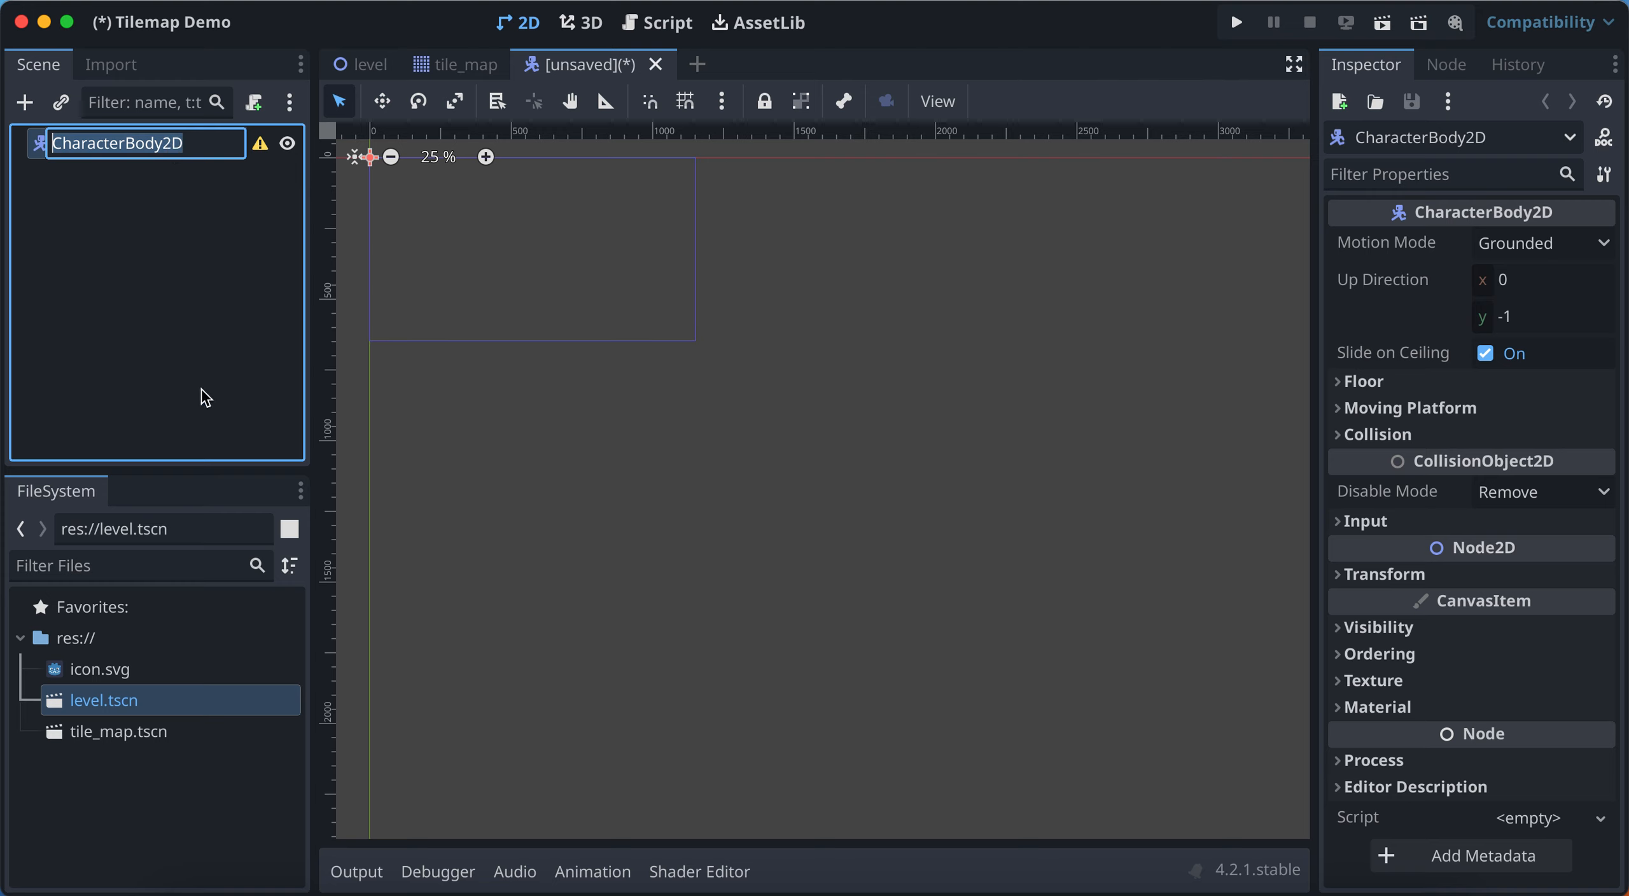
text(Godot_)
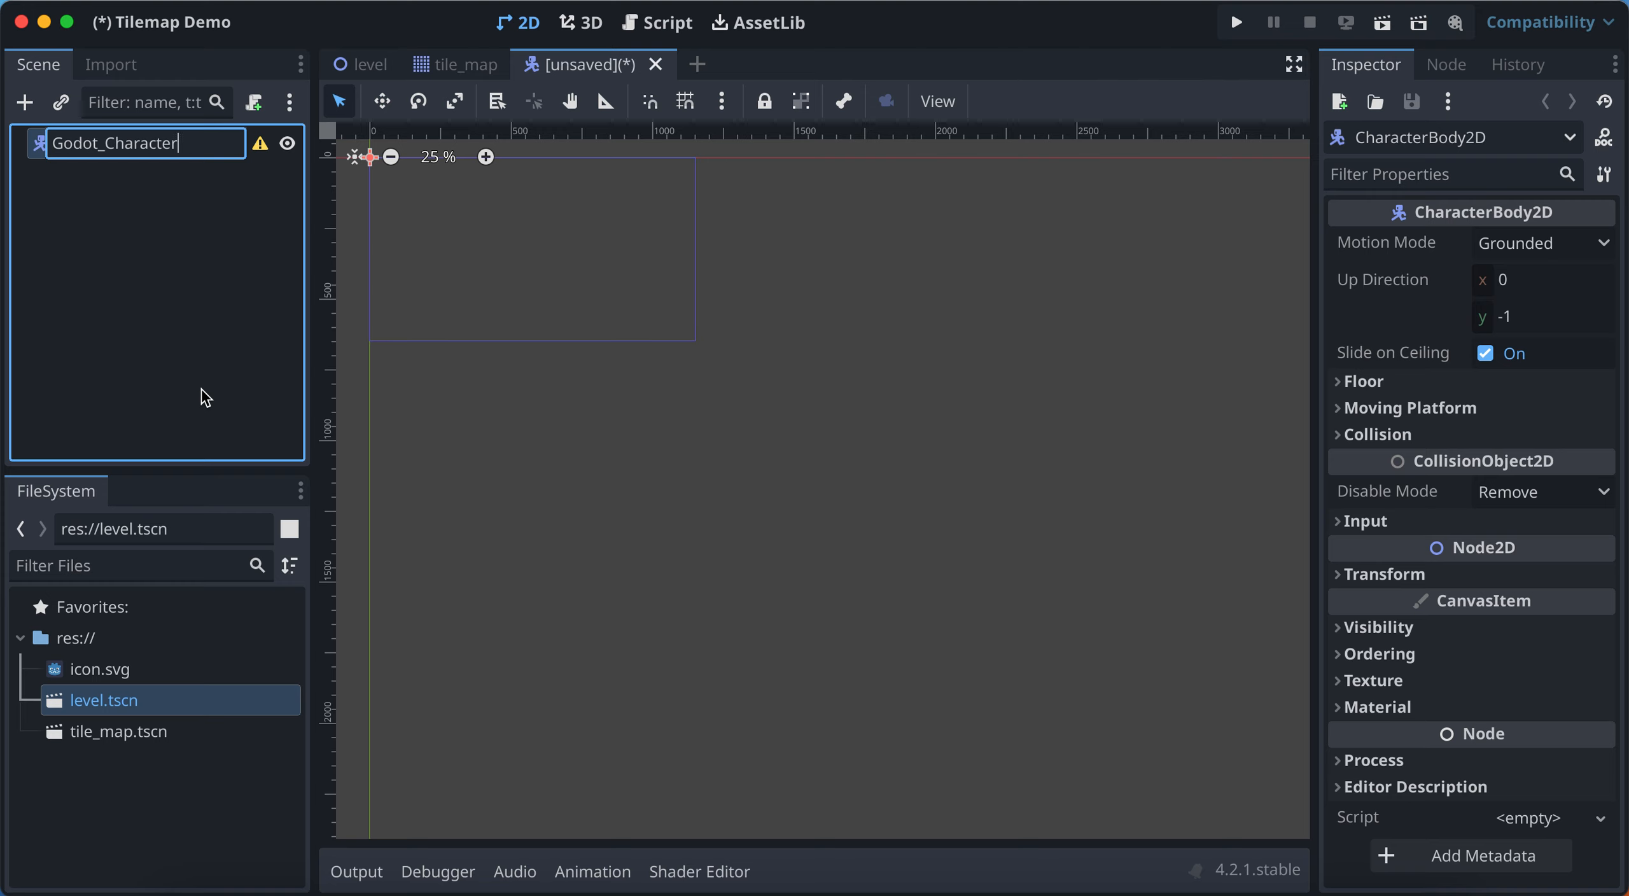
key(Return)
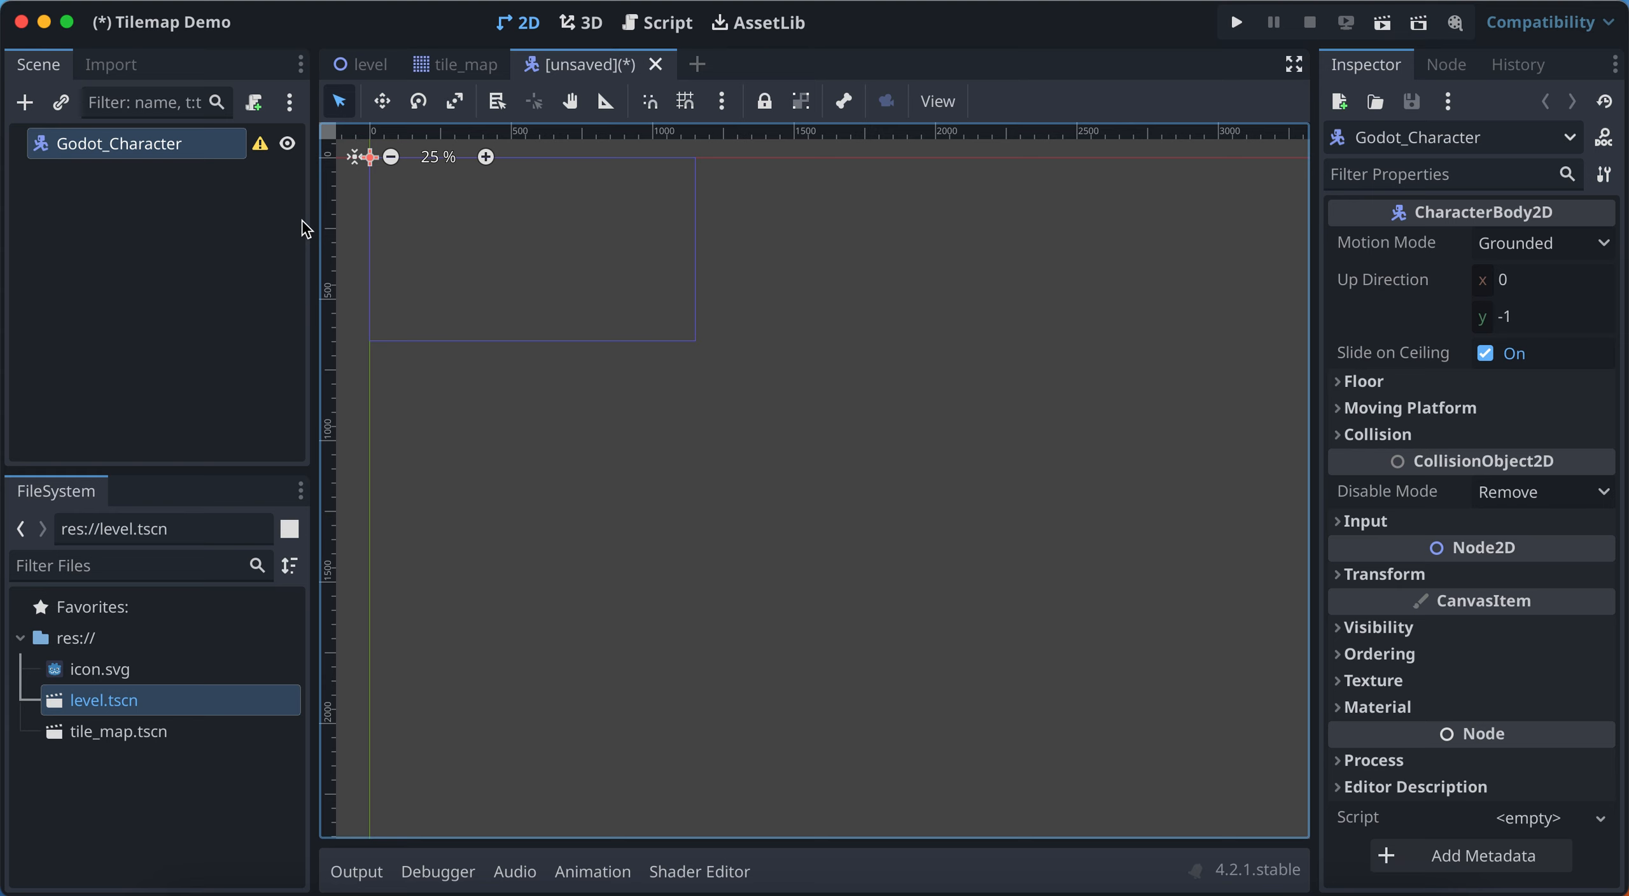
key(super+s)
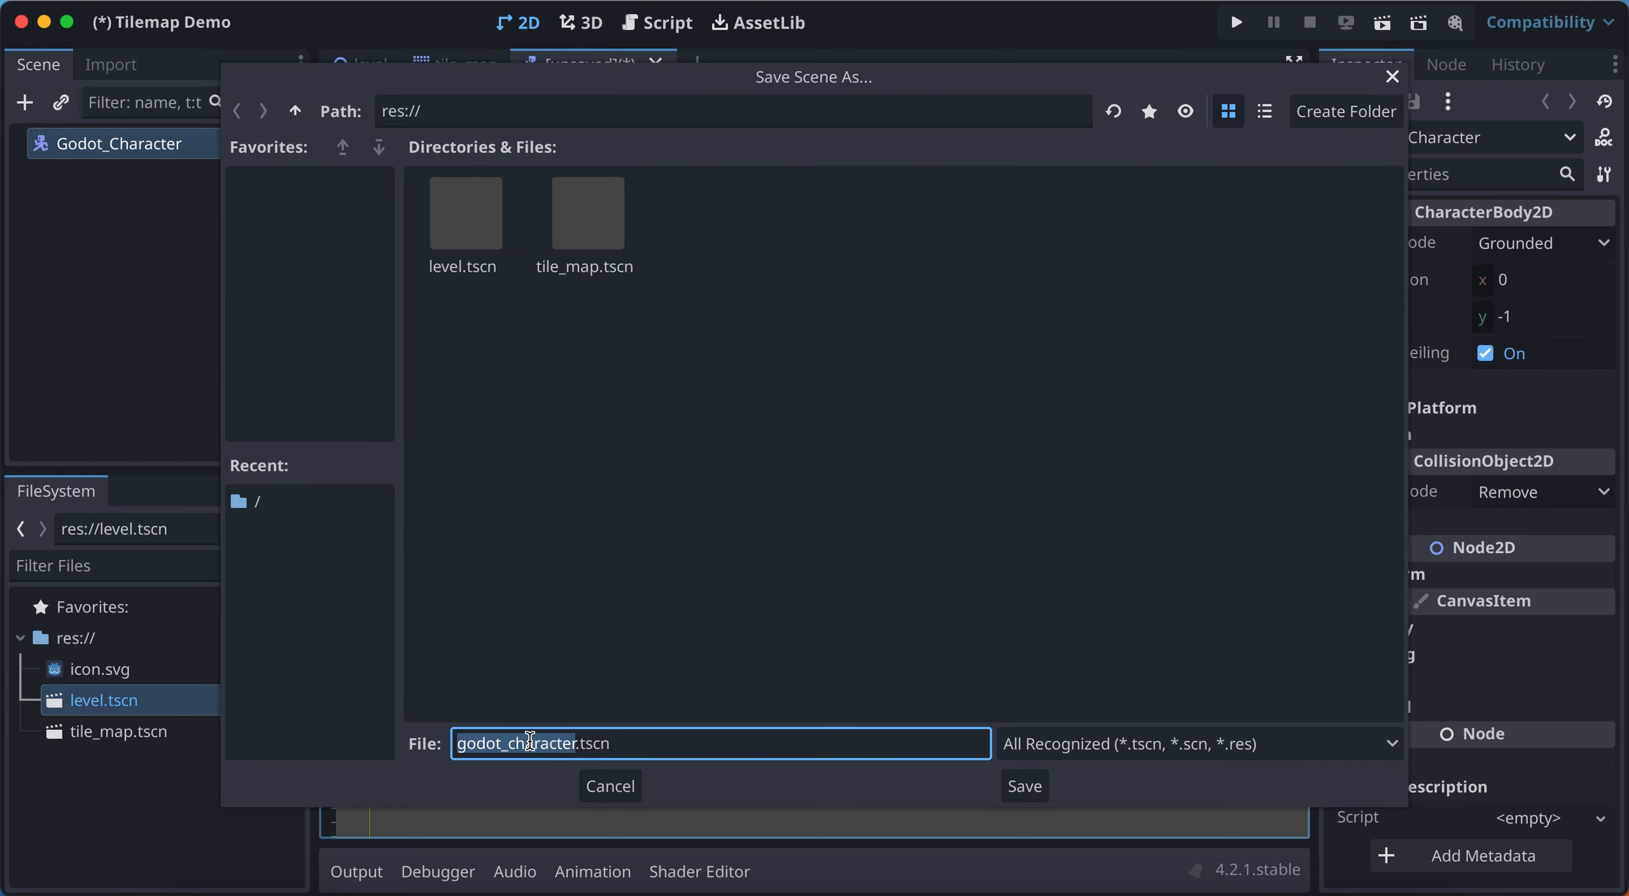
click(1024, 785)
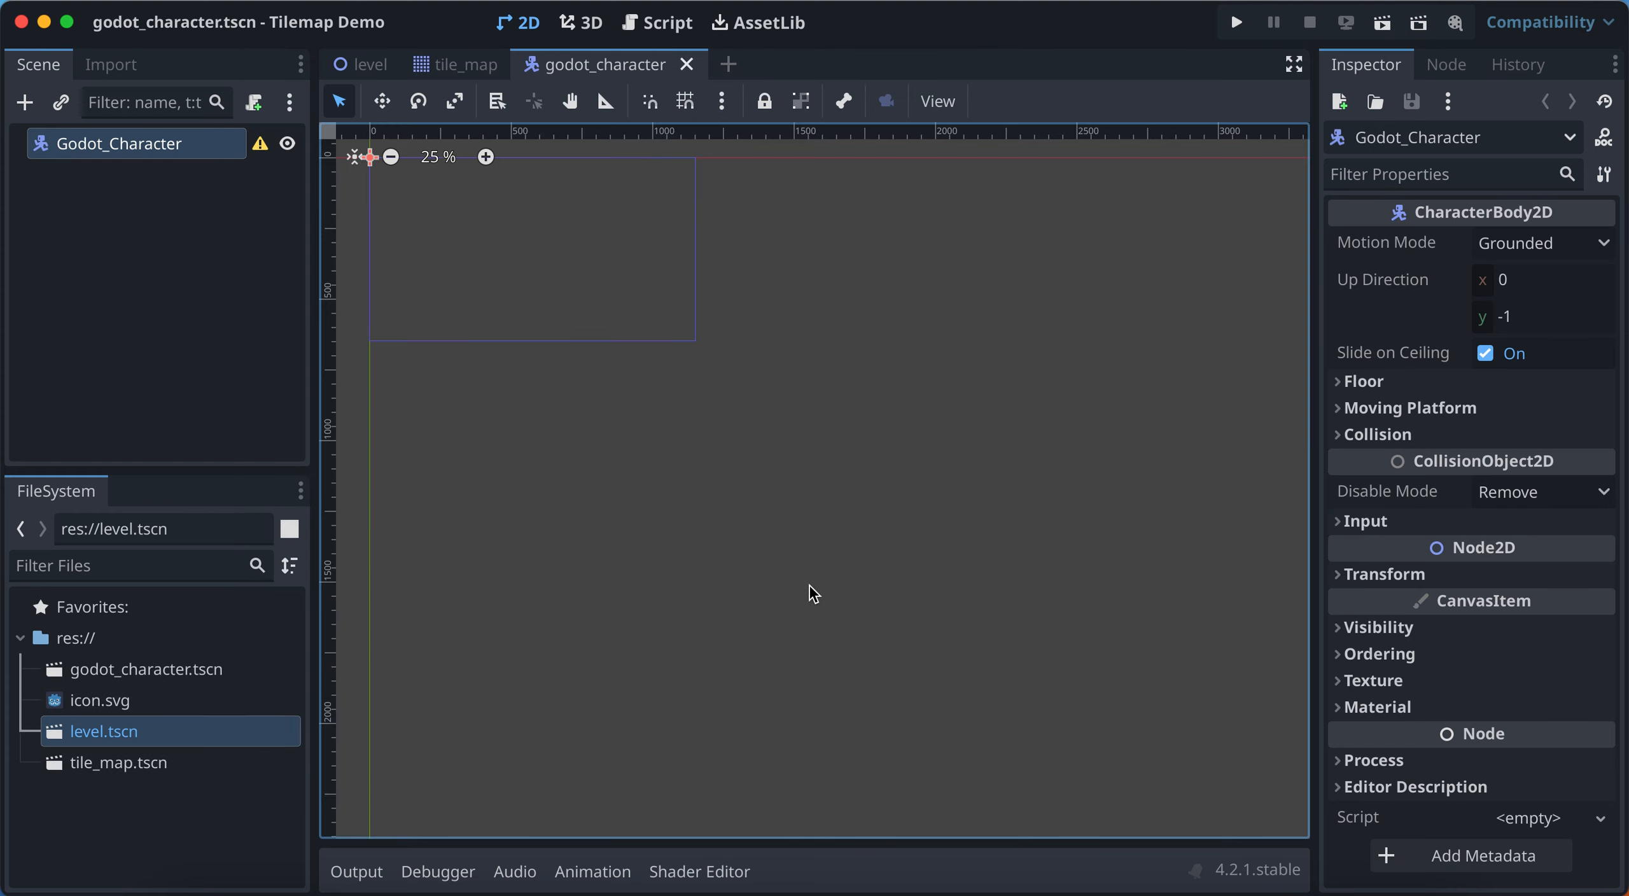
Look through the level, tile_map and godot_character scenes one after another
click(364, 64)
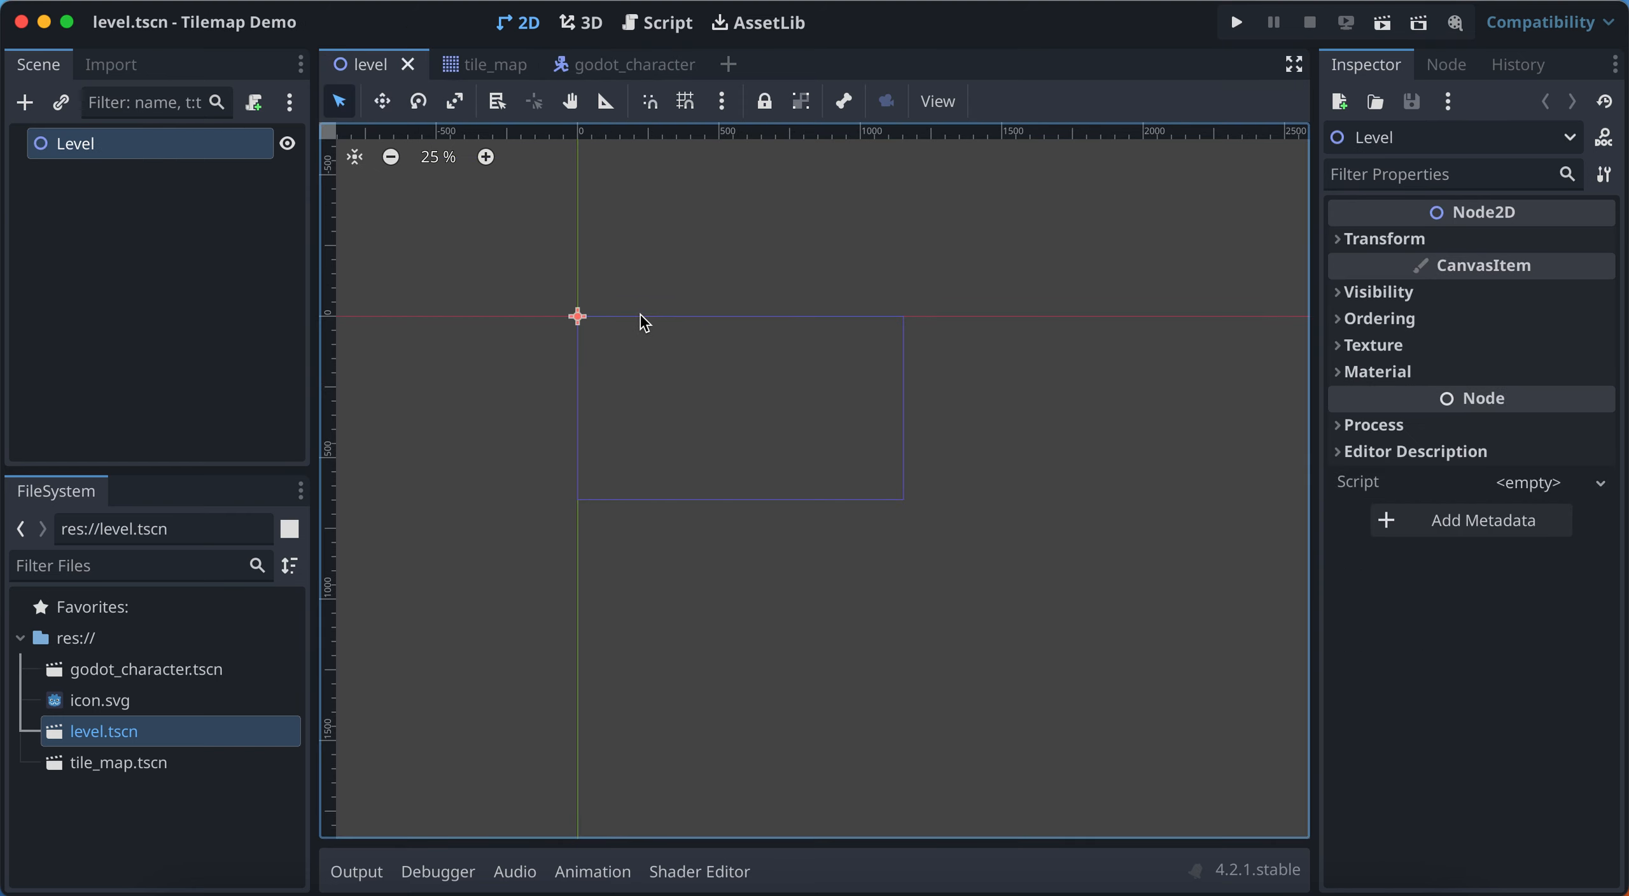
click(487, 66)
scroll(414, 261, up, 3)
scroll(413, 262, left, 2)
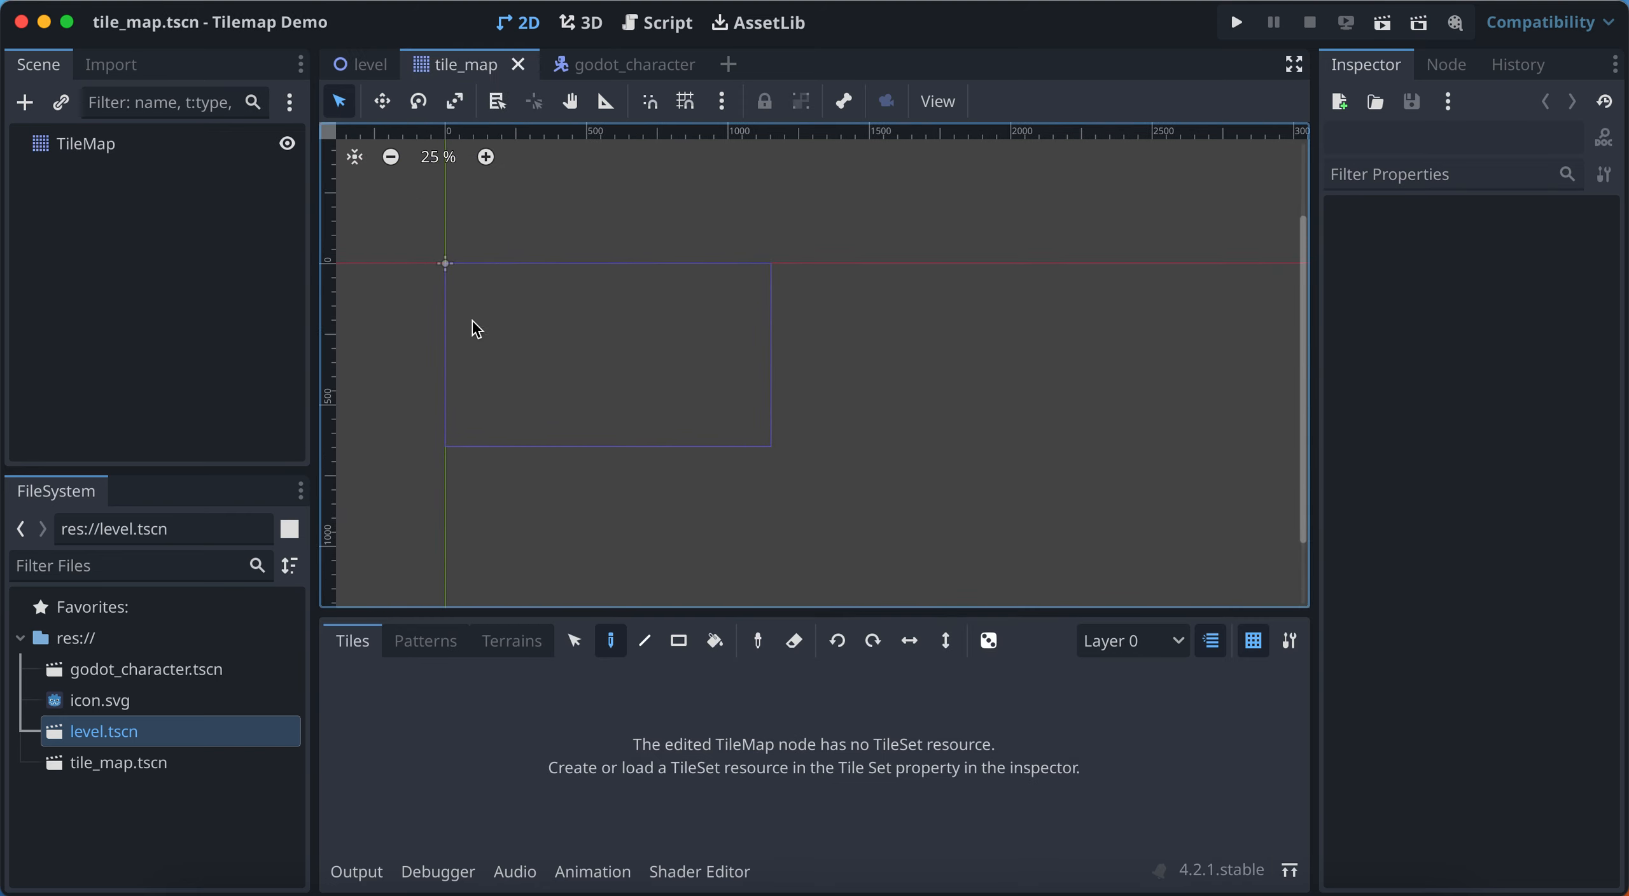
click(368, 69)
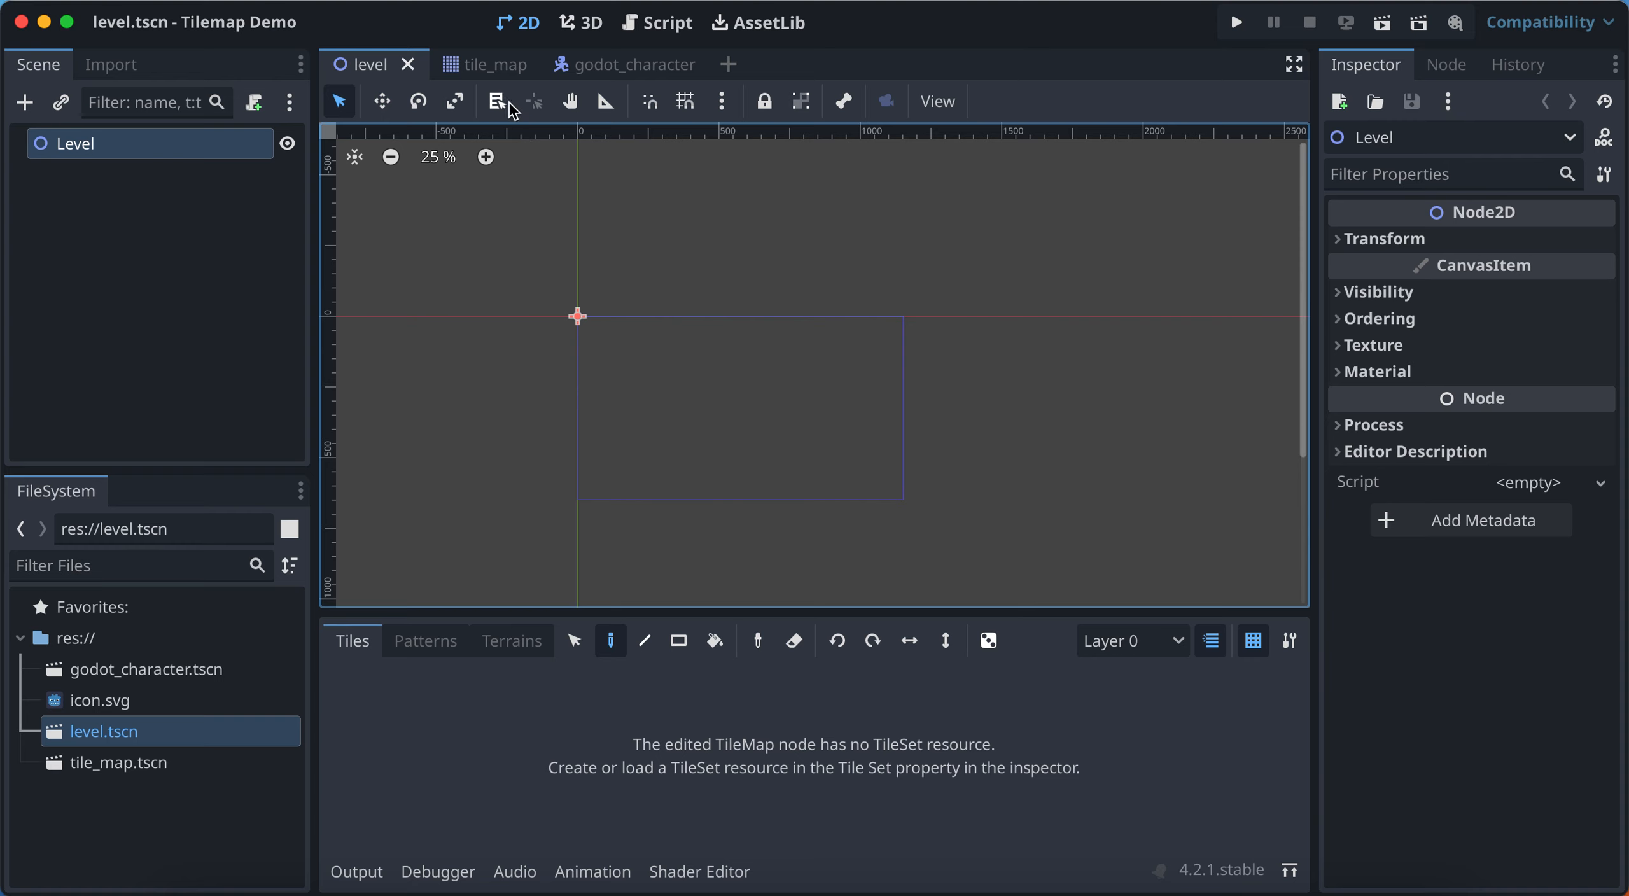
click(490, 68)
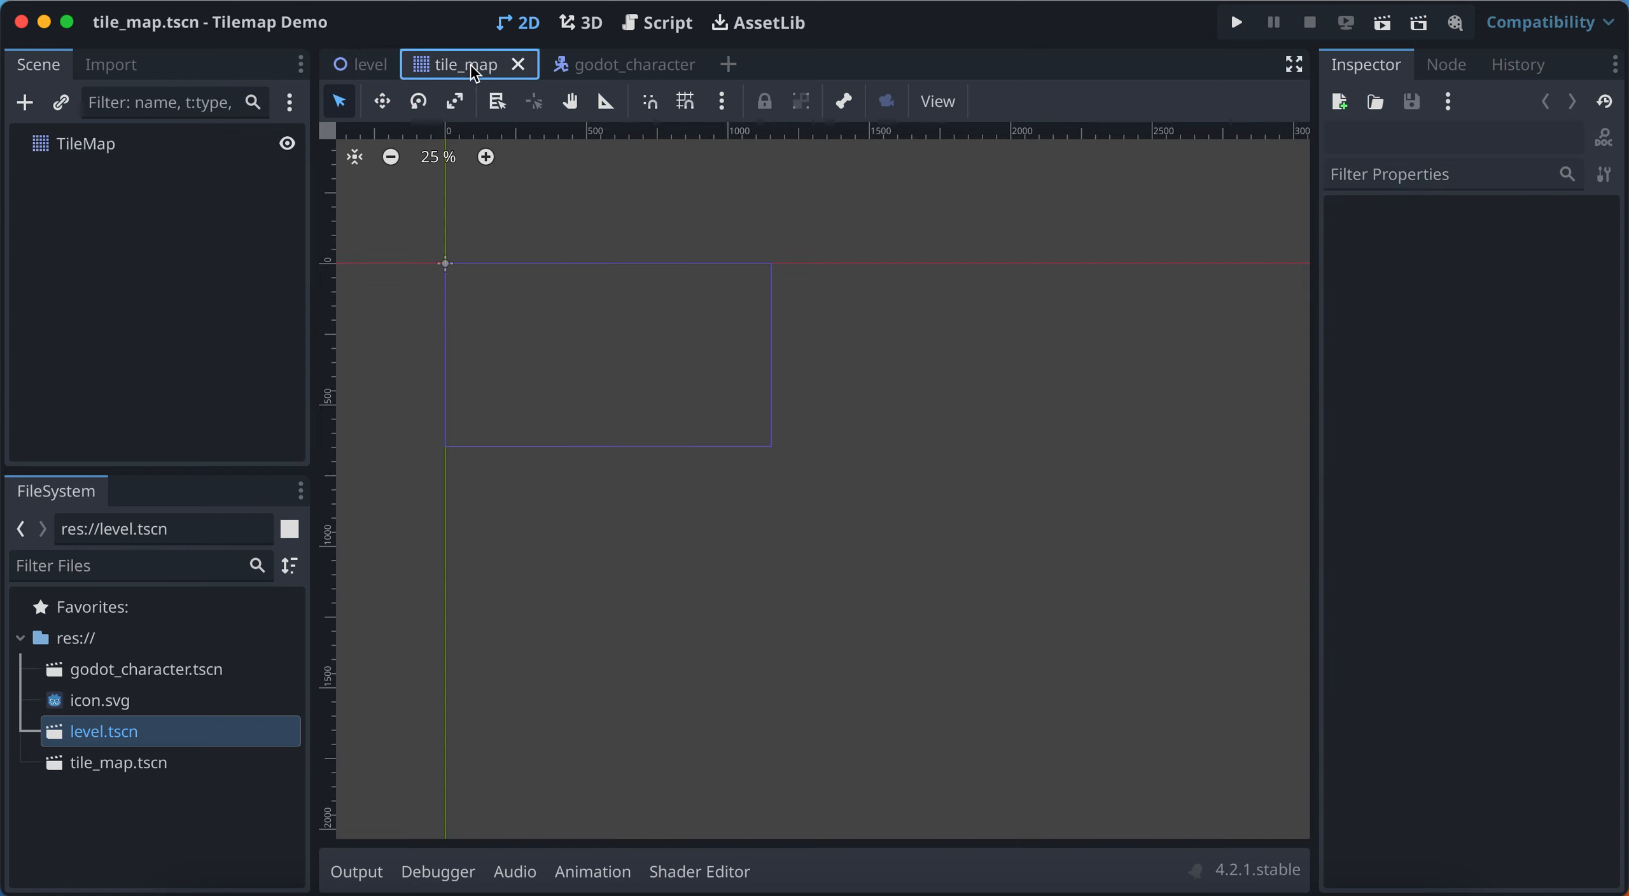
click(621, 74)
scroll(467, 255, up, 3)
scroll(467, 254, left, 3)
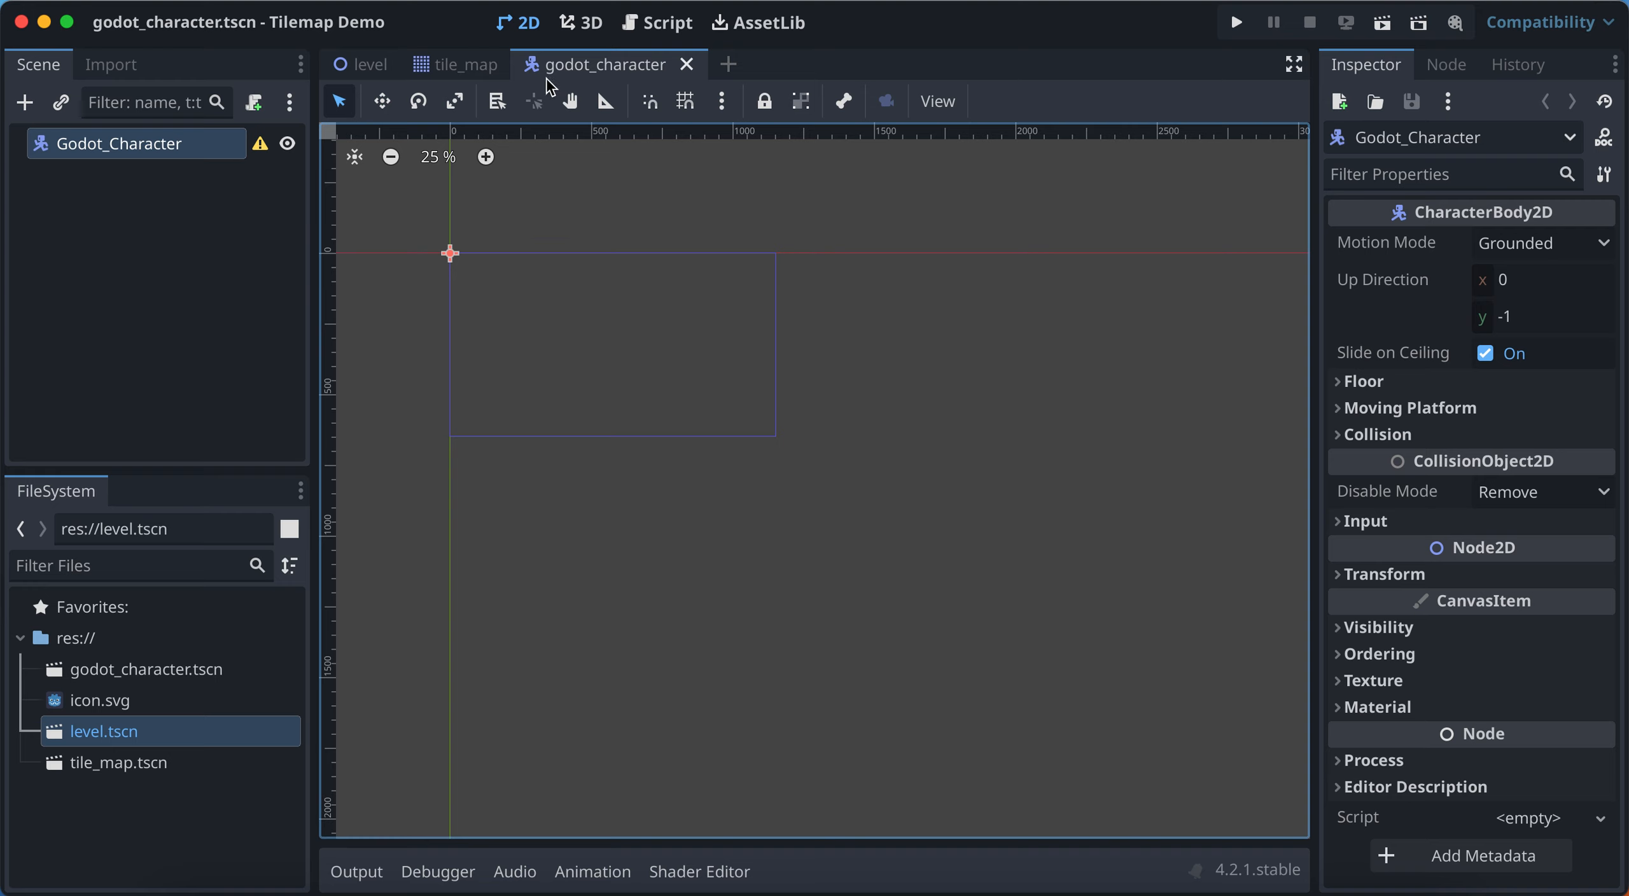
Assign a new TileSet resource to the TileMap node in the tile_map scene and open it in the TileSet editor
click(452, 65)
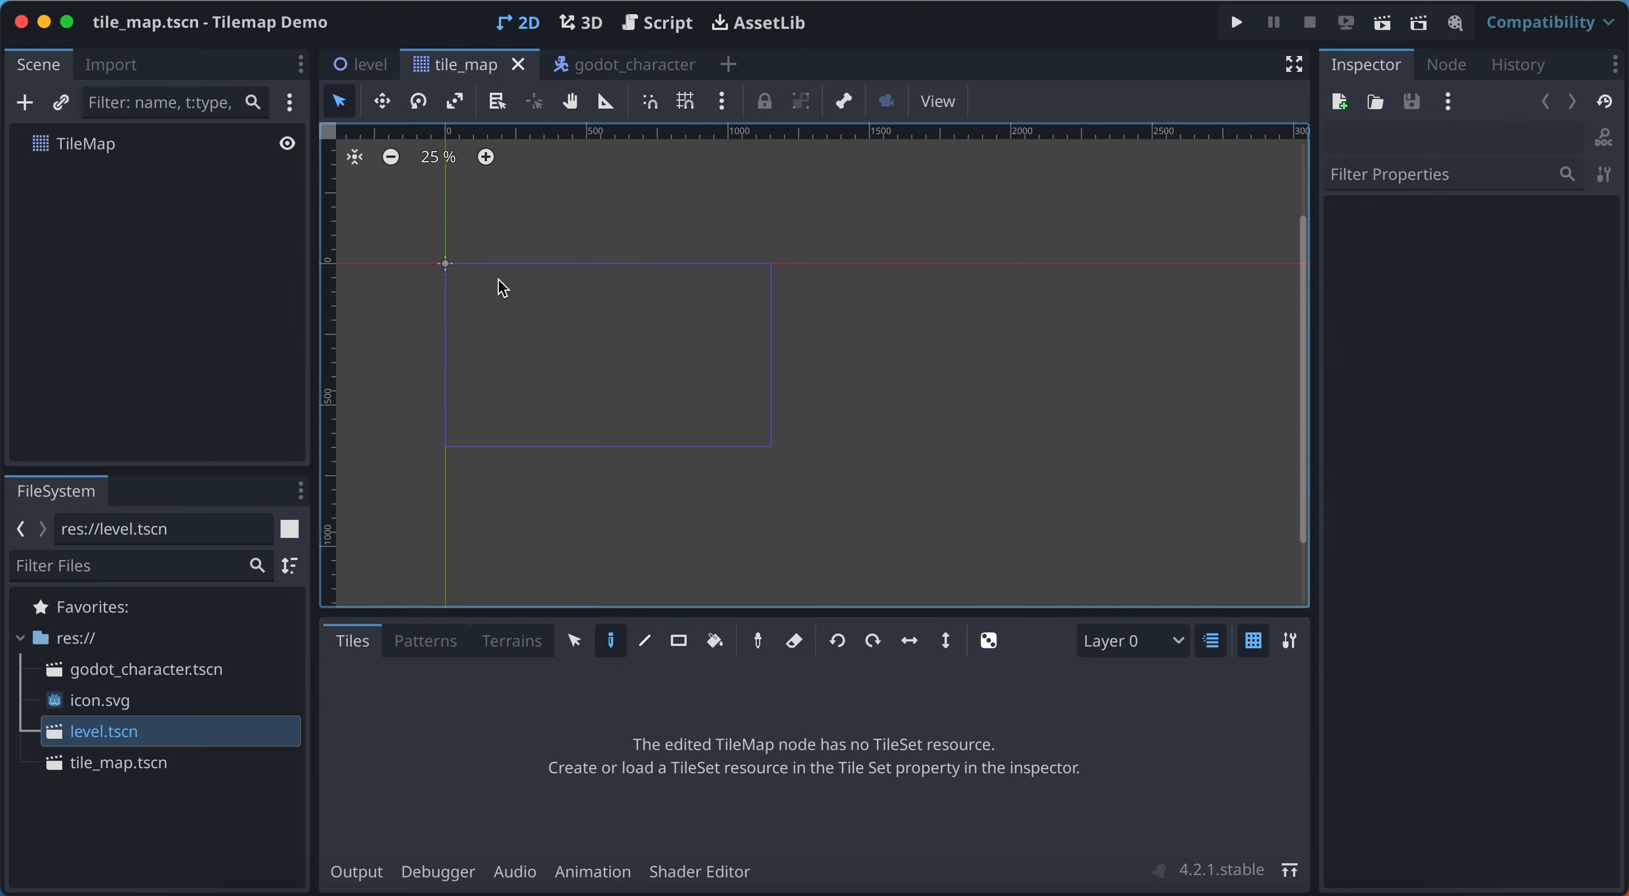
click(87, 146)
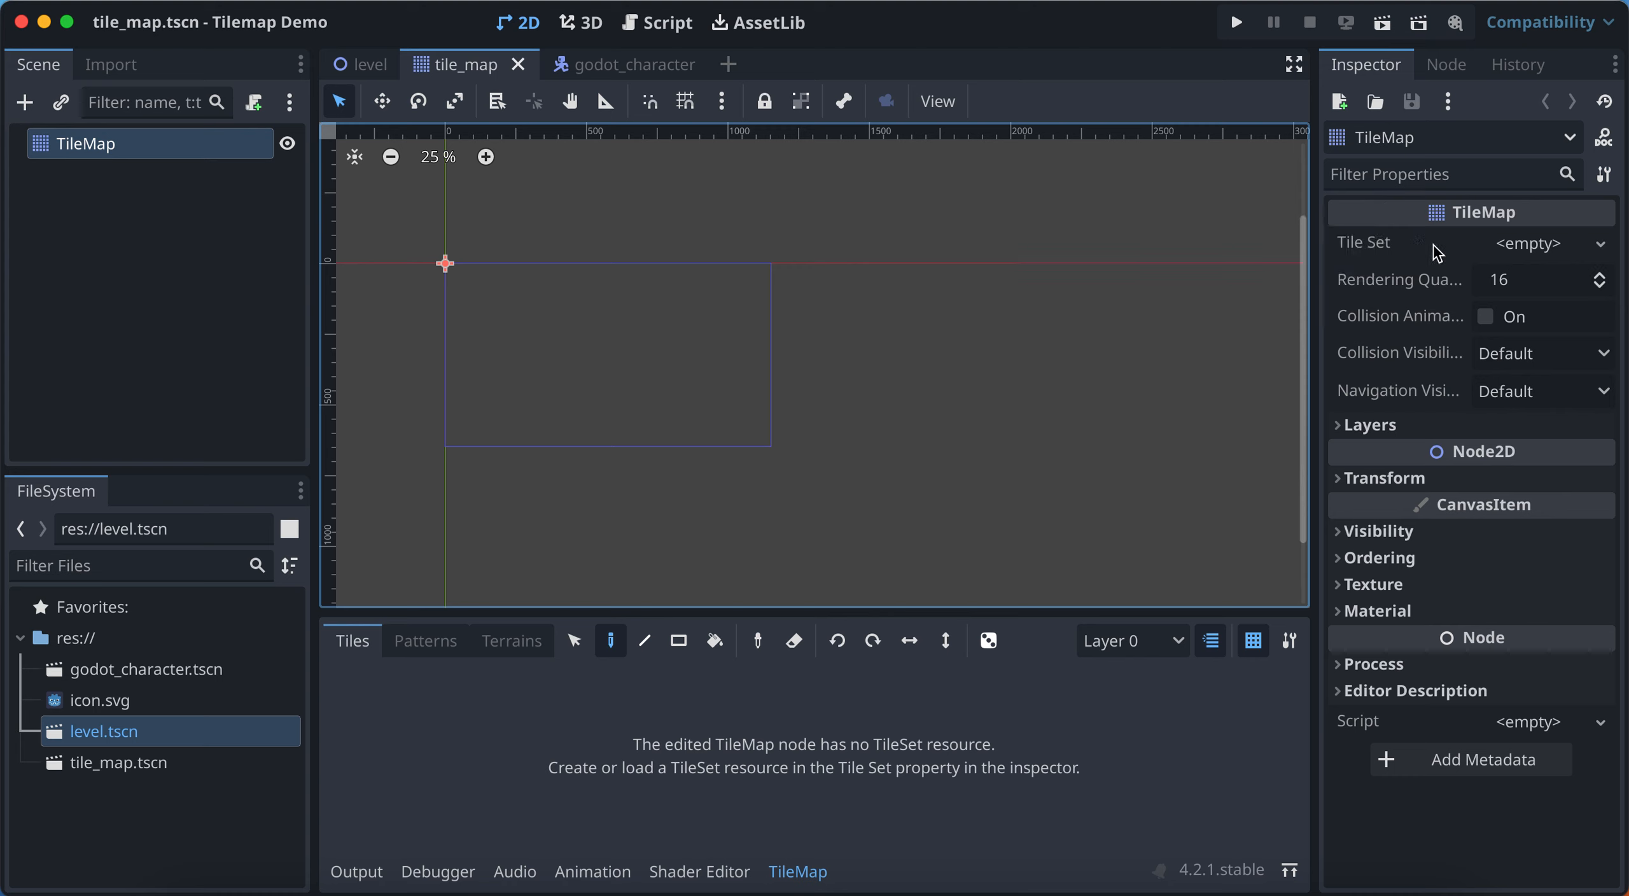
click(1529, 245)
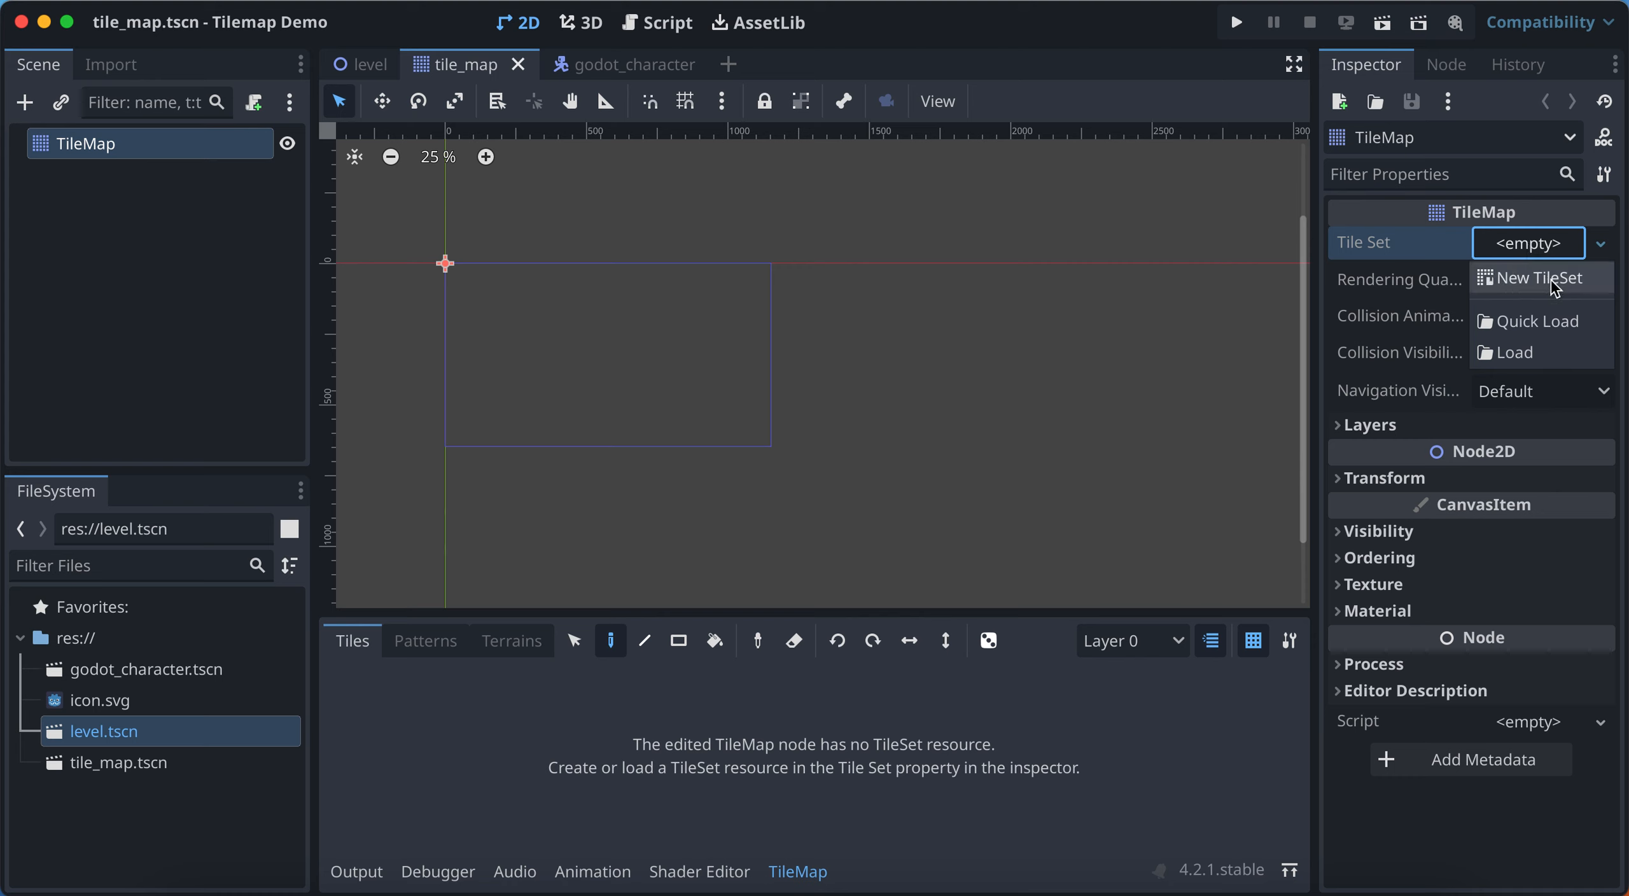
click(1539, 284)
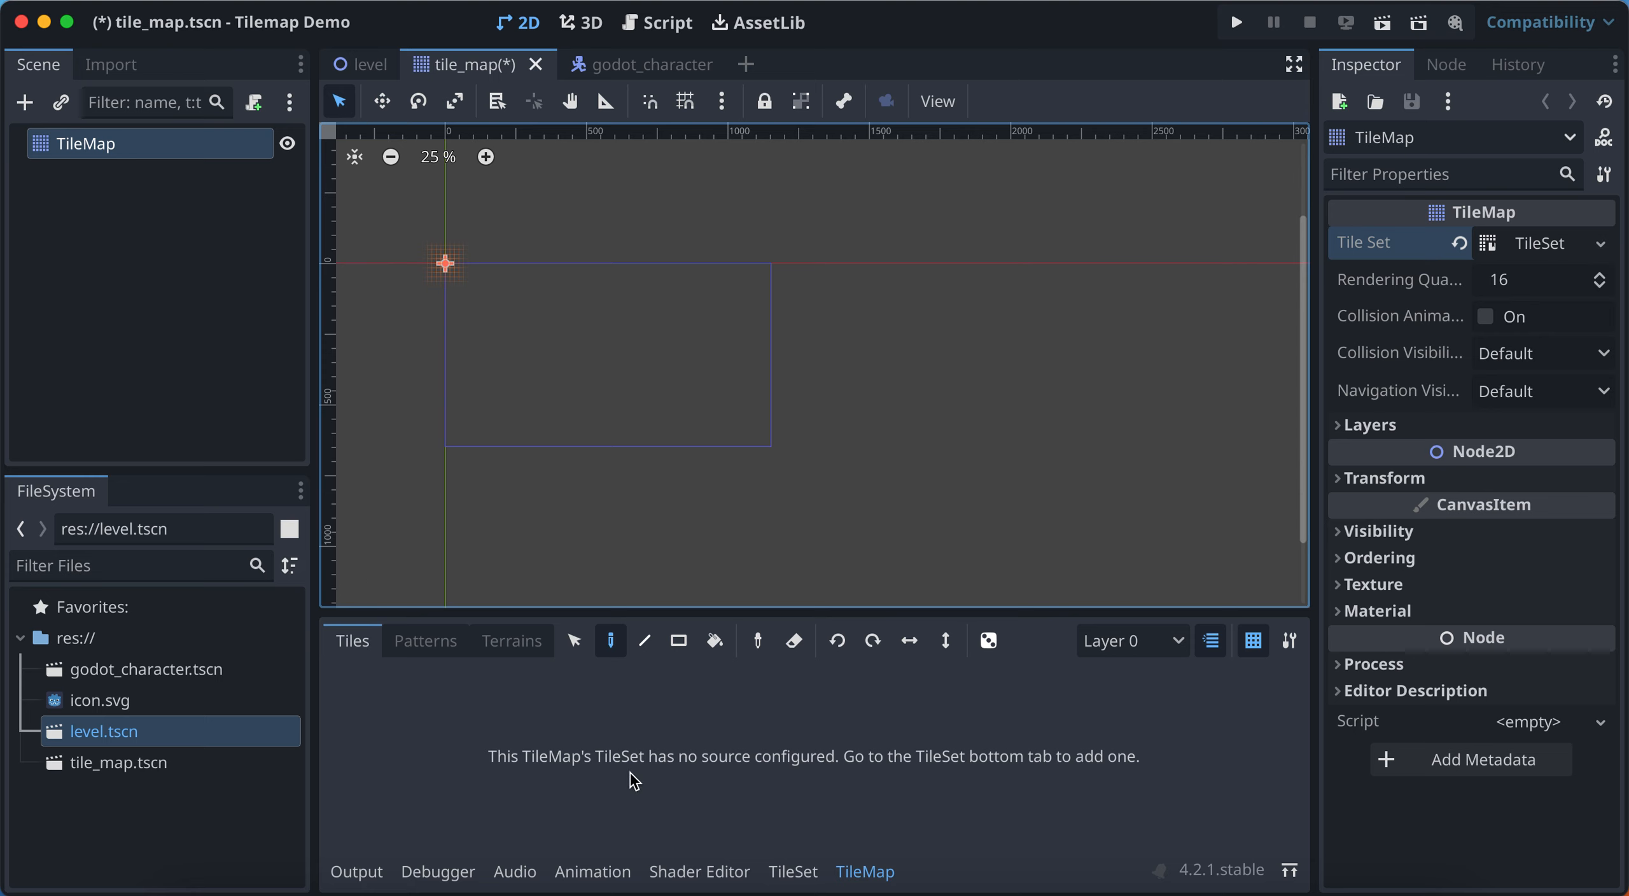
click(792, 871)
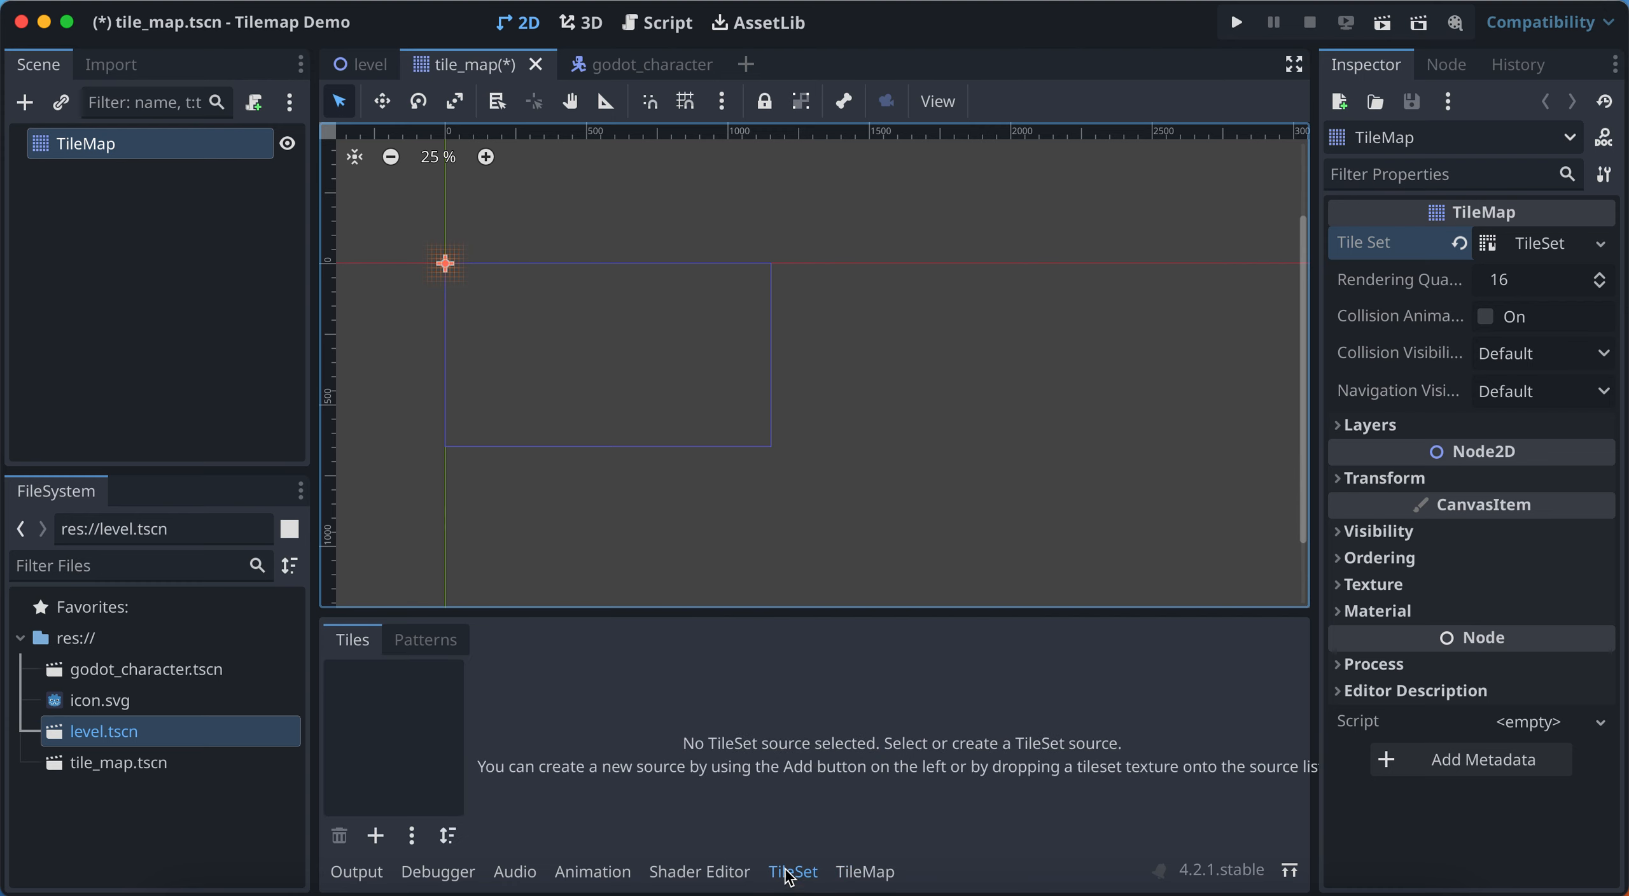
click(376, 837)
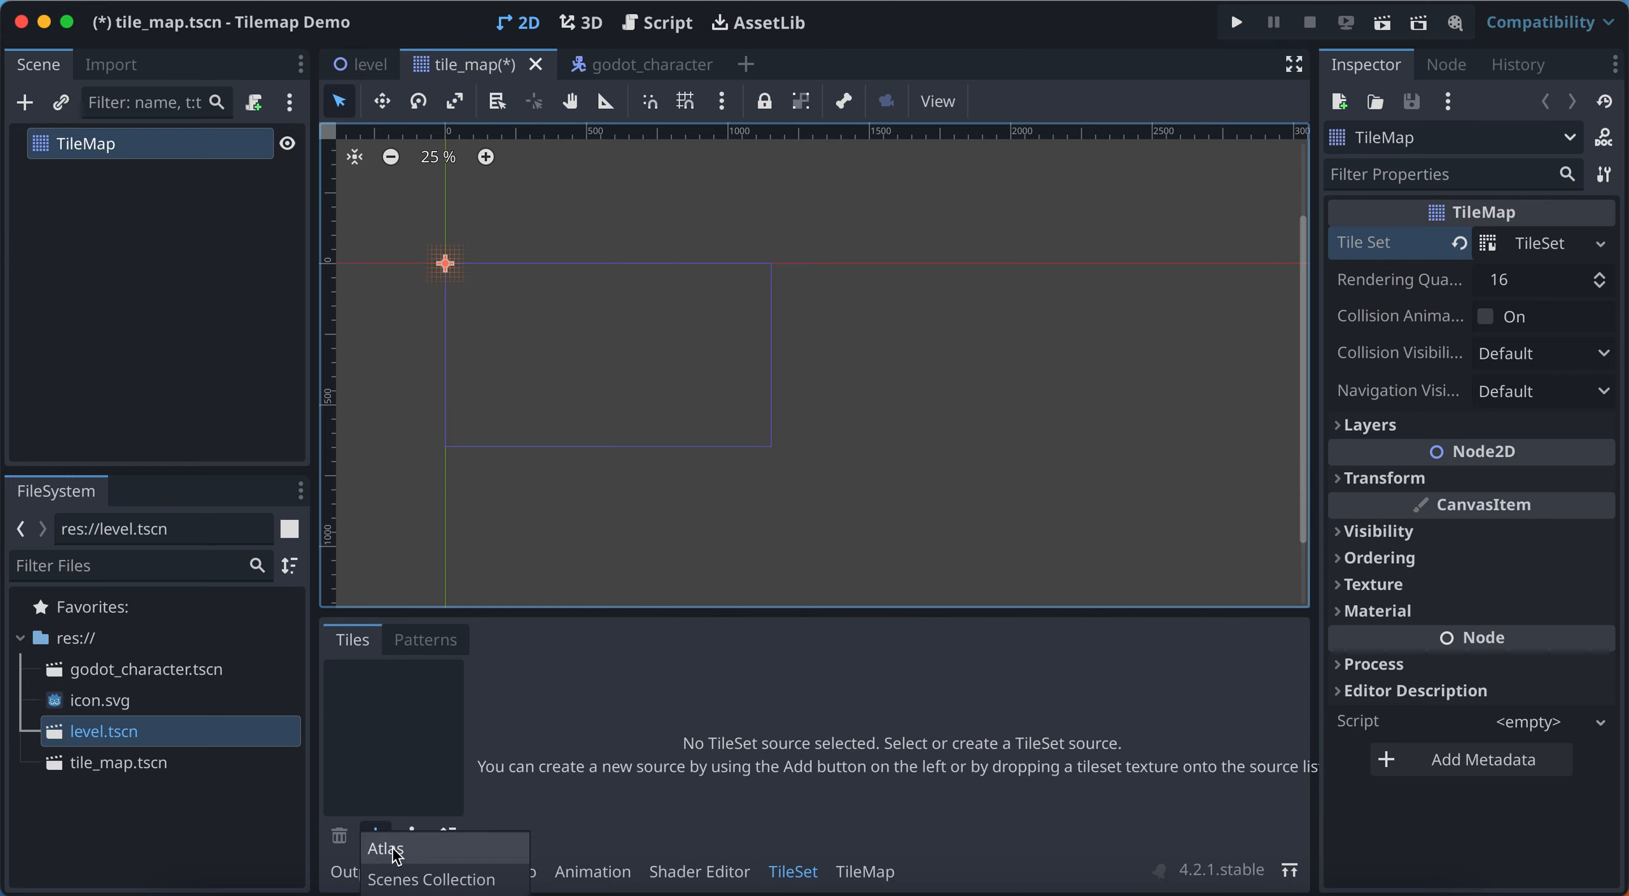
click(421, 853)
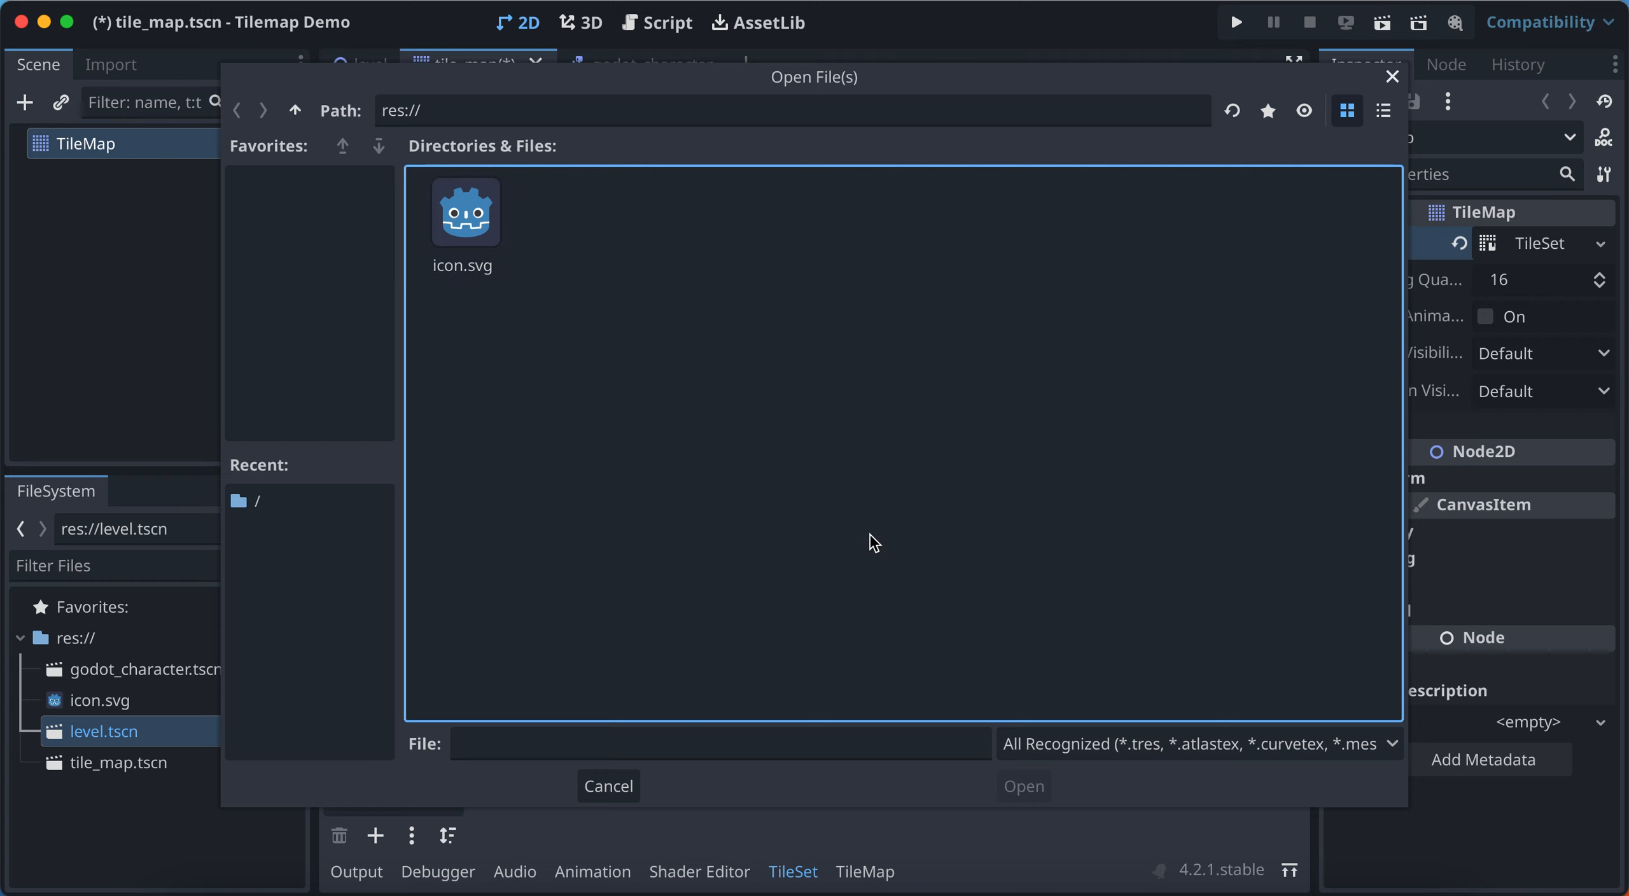
click(610, 788)
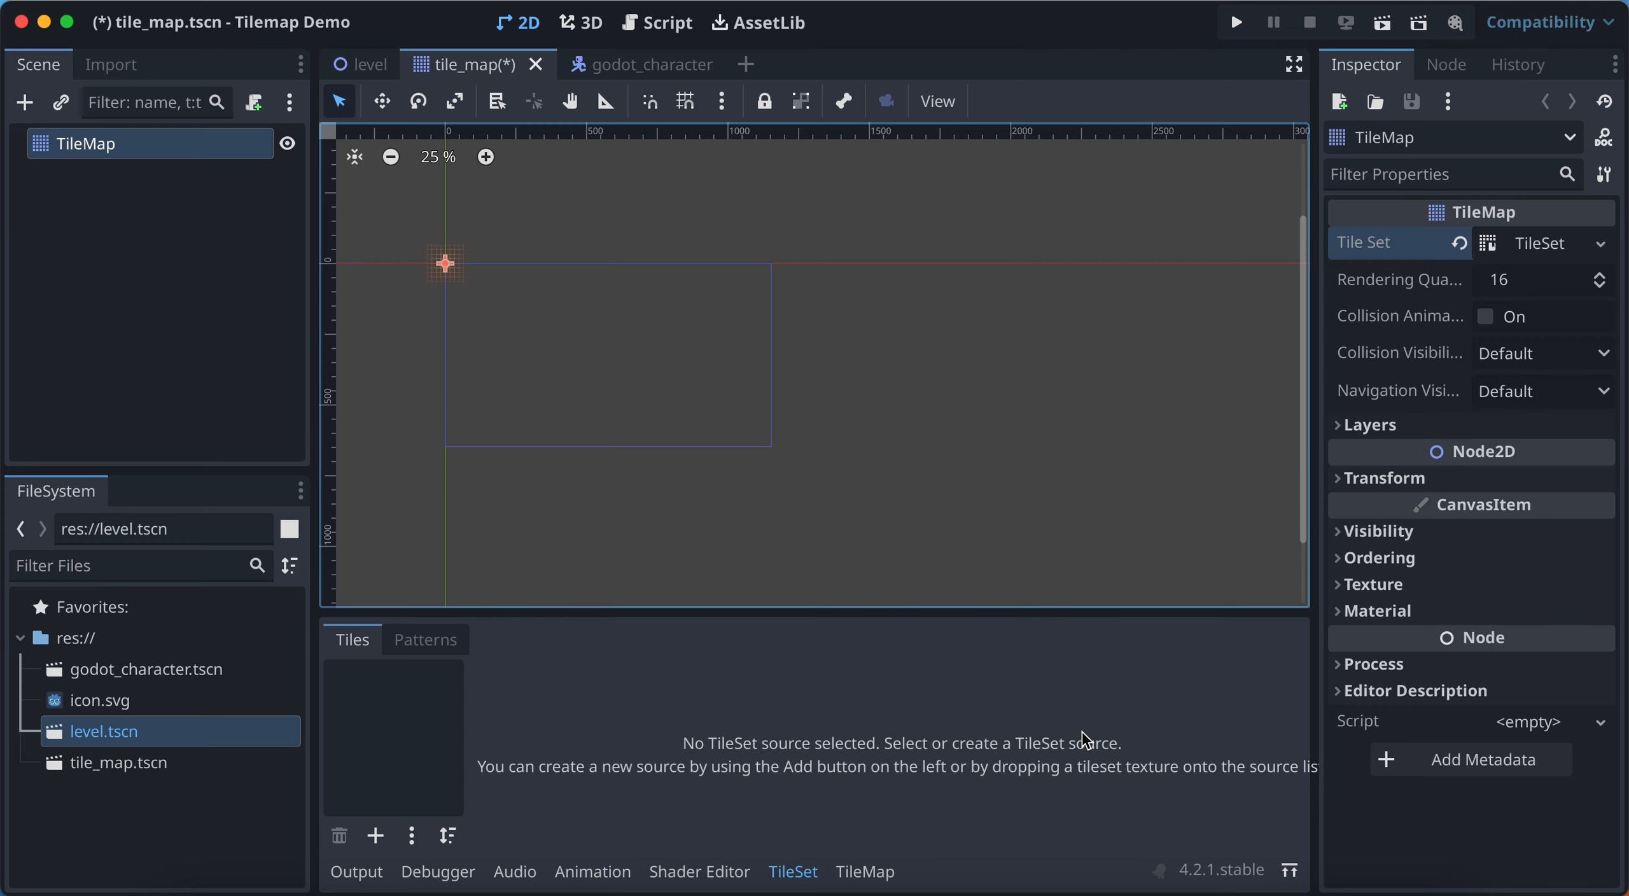
click(1288, 890)
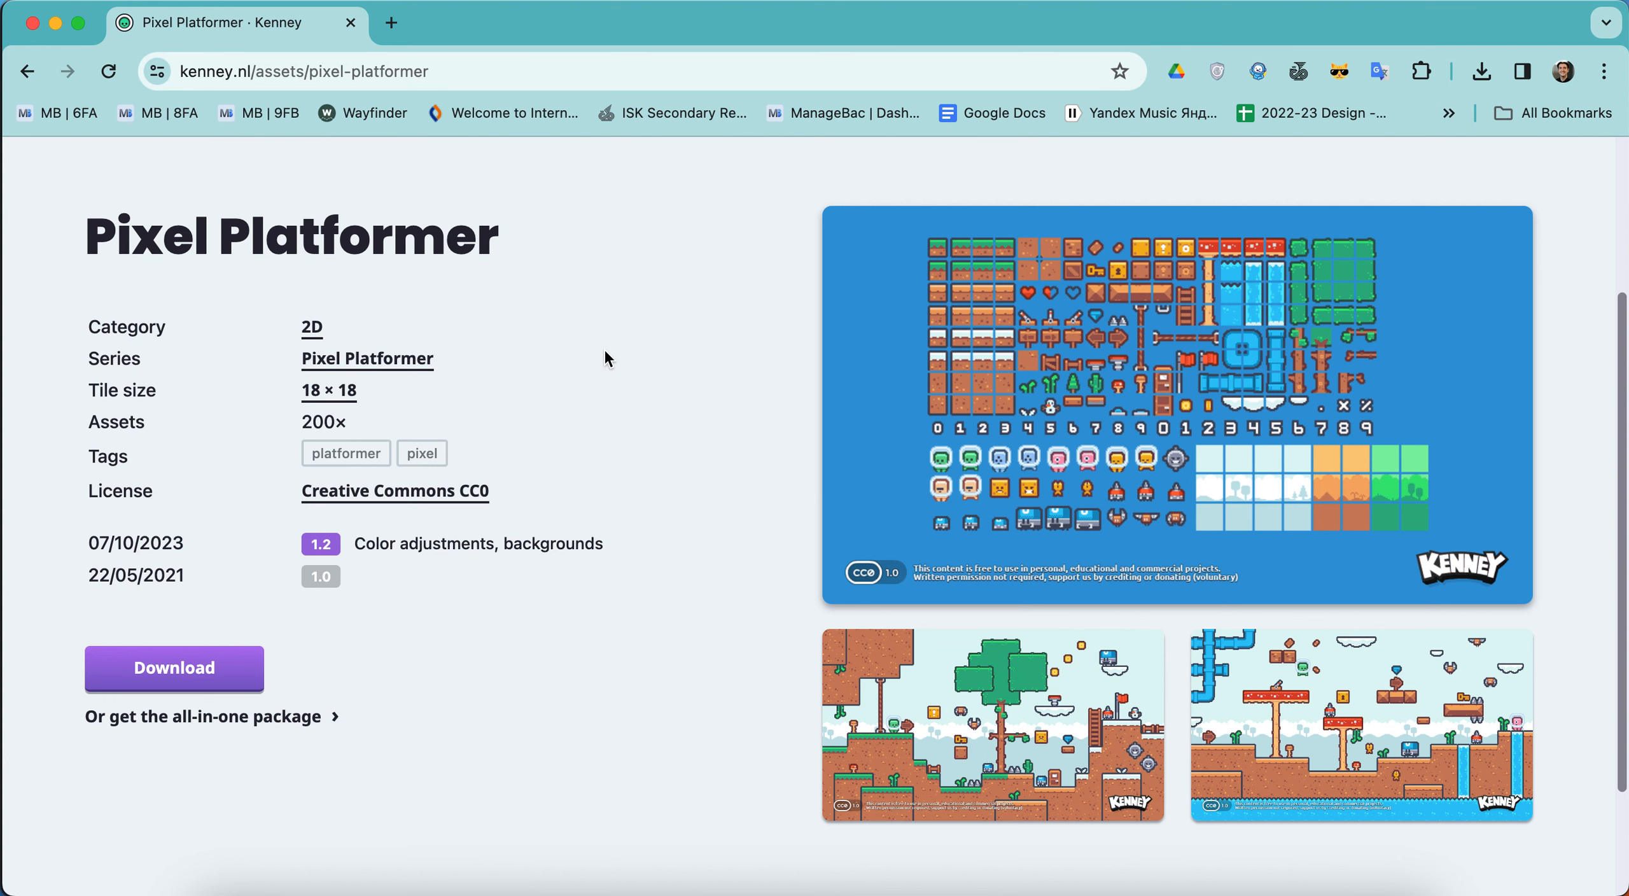
scroll(604, 358, up, 3)
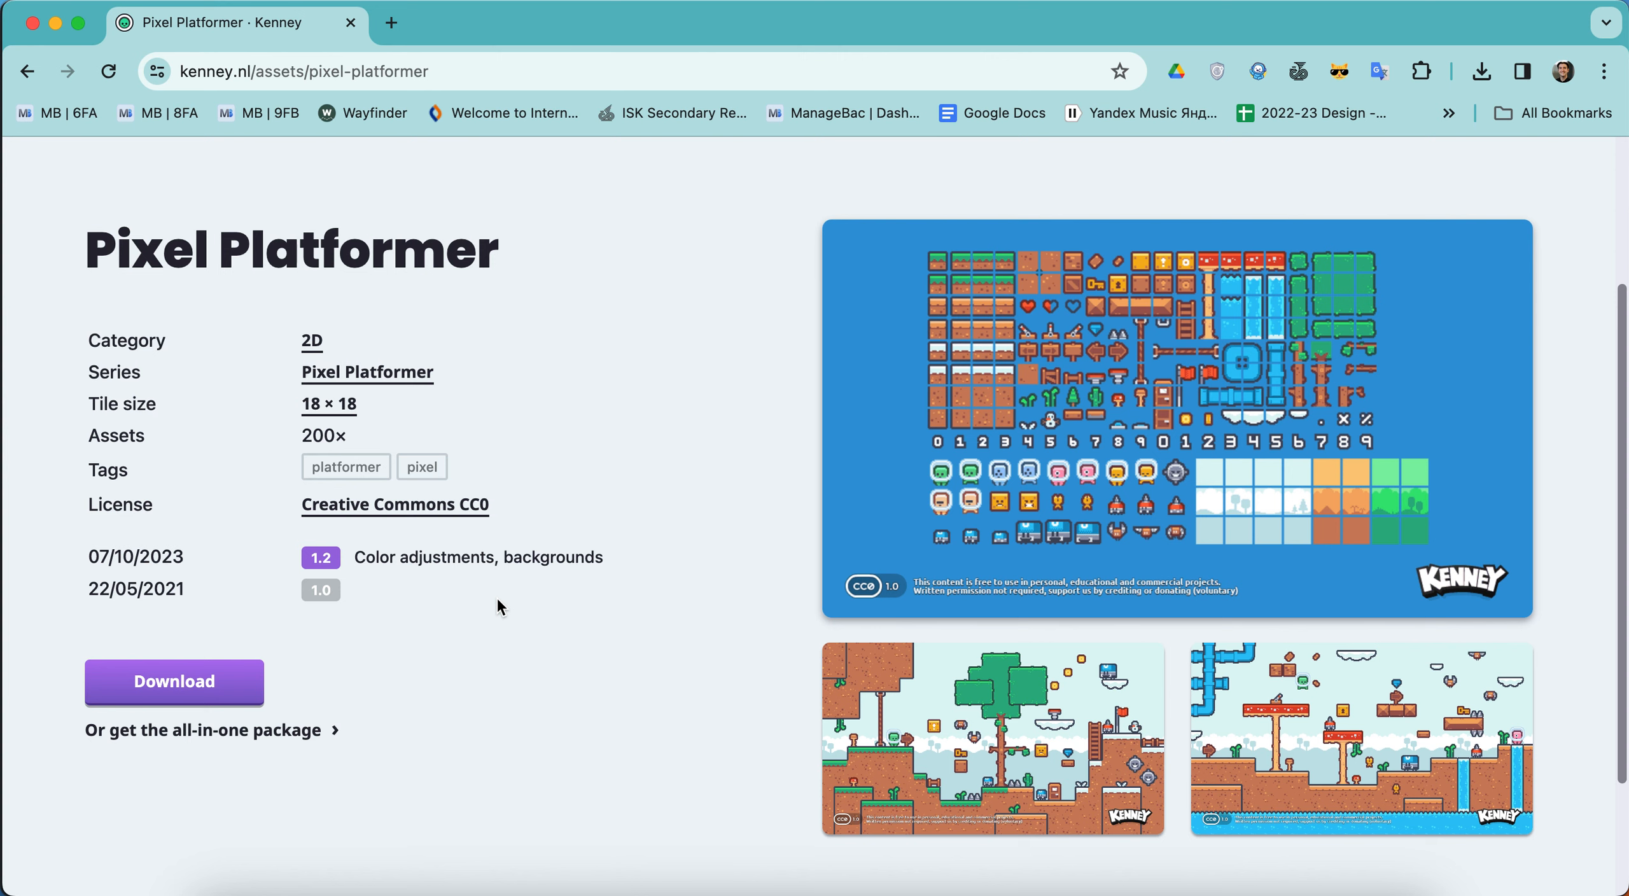
click(1309, 890)
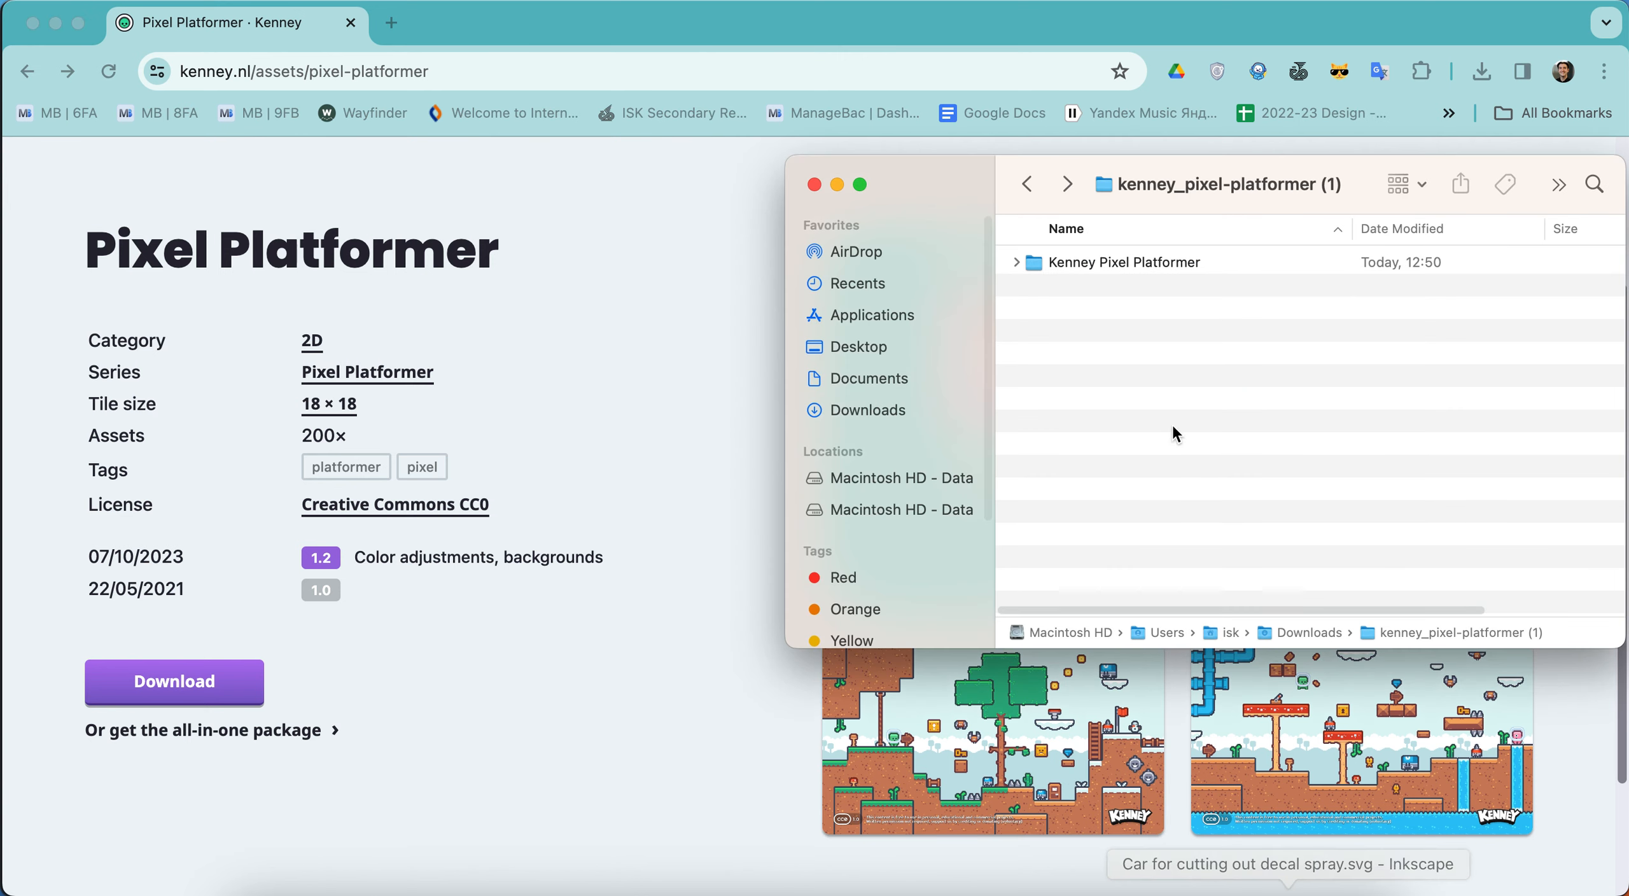
click(1090, 261)
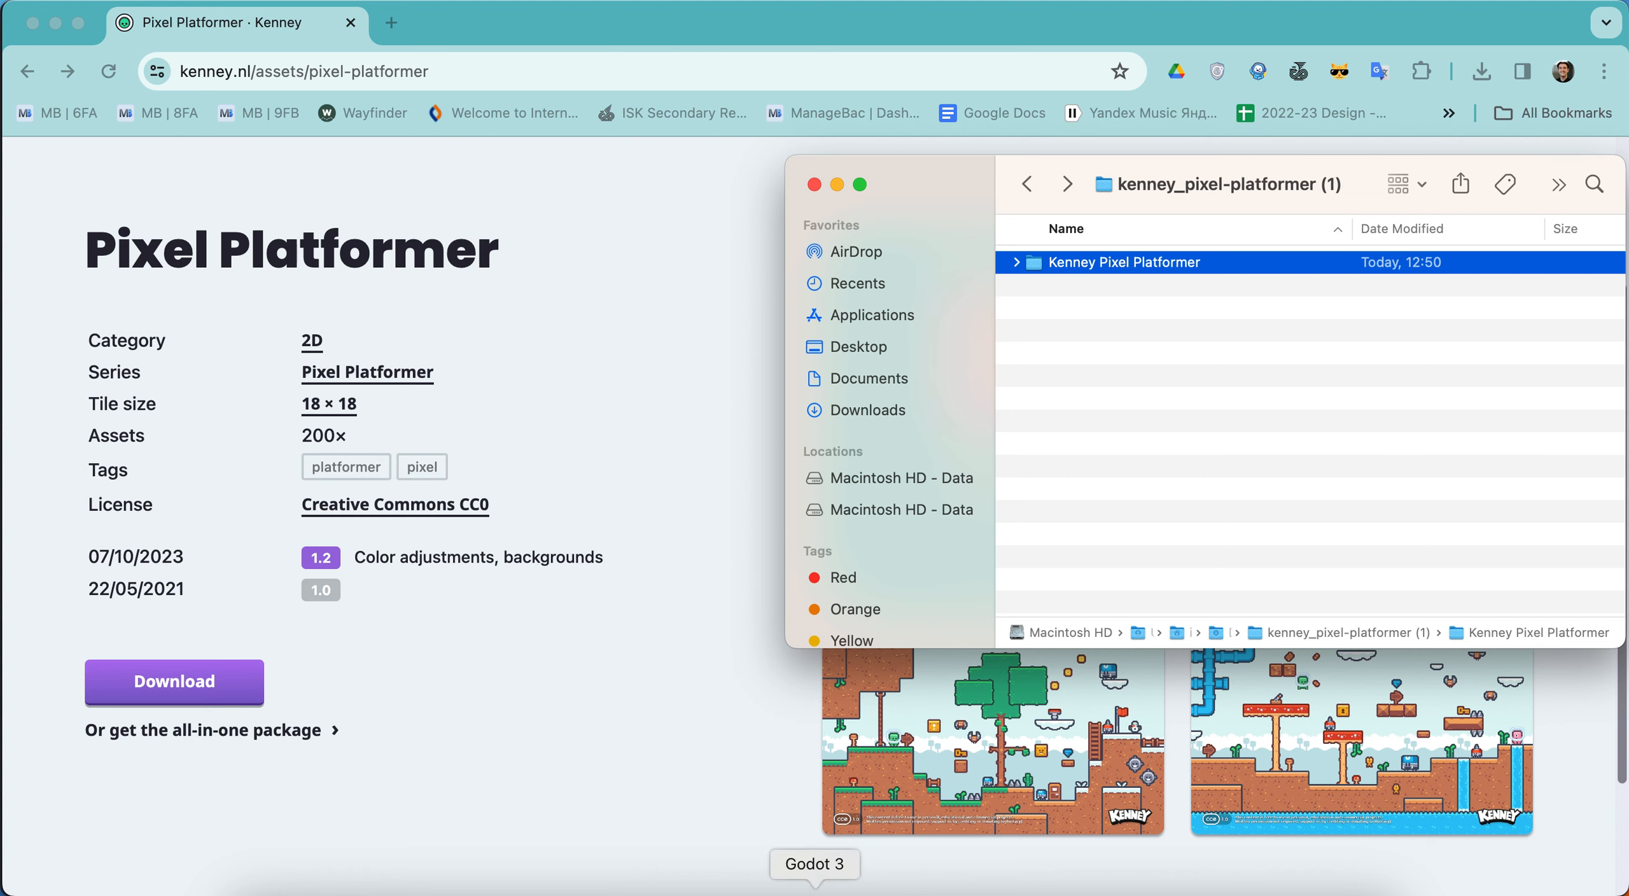
Switch to Godot and import the Kenney Pixel Platformer folder from Finder into the project's root folder
click(816, 886)
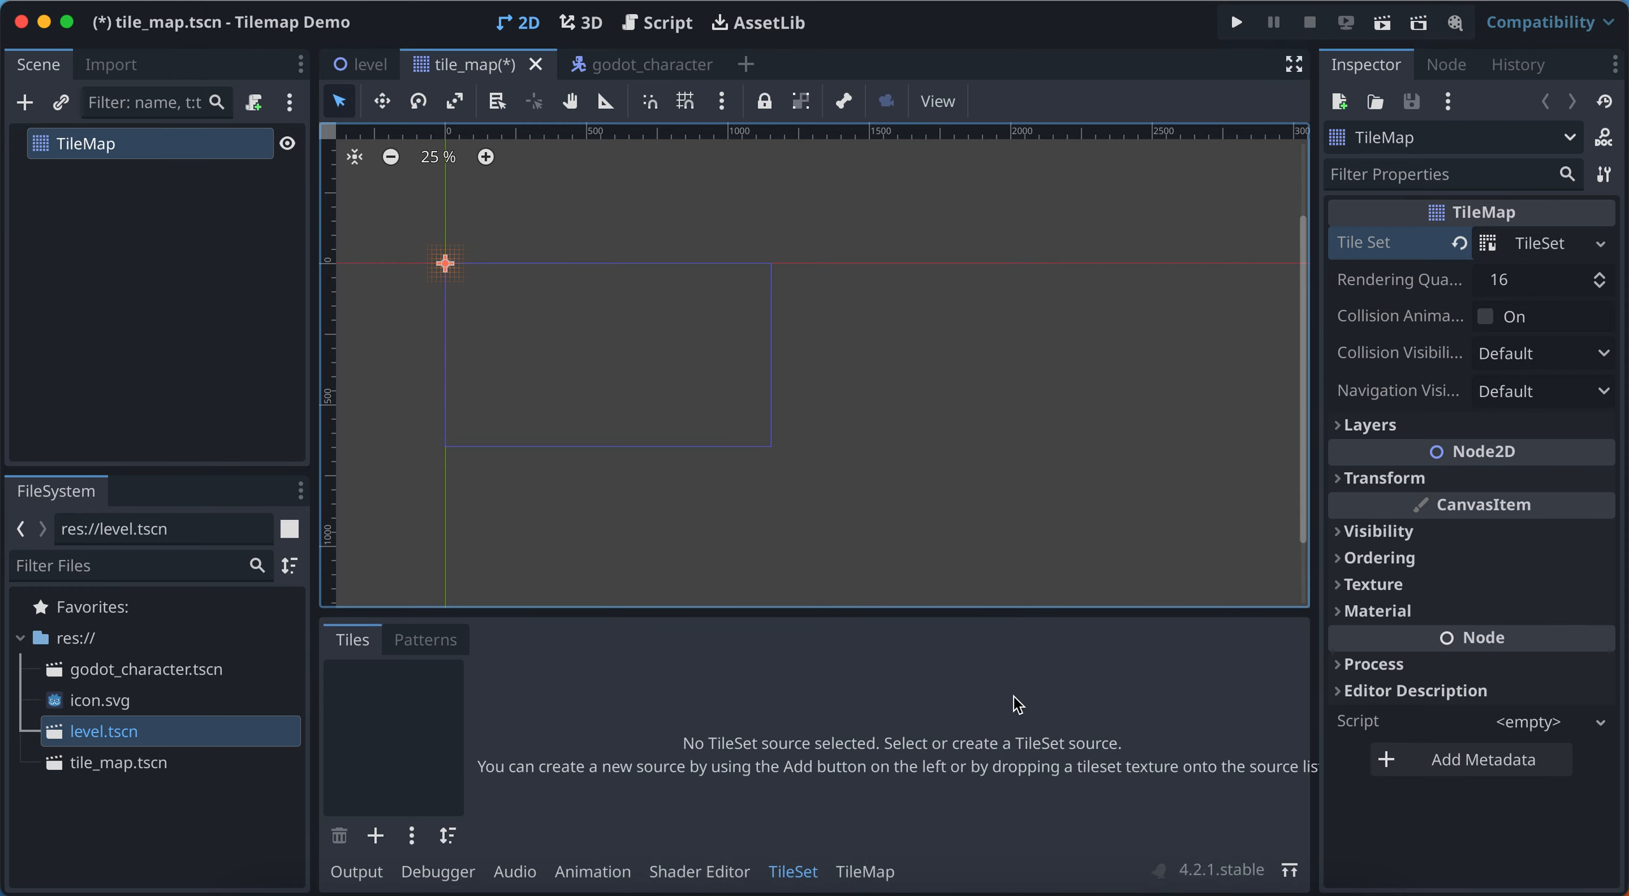
key(ctrl+Up)
click(1145, 264)
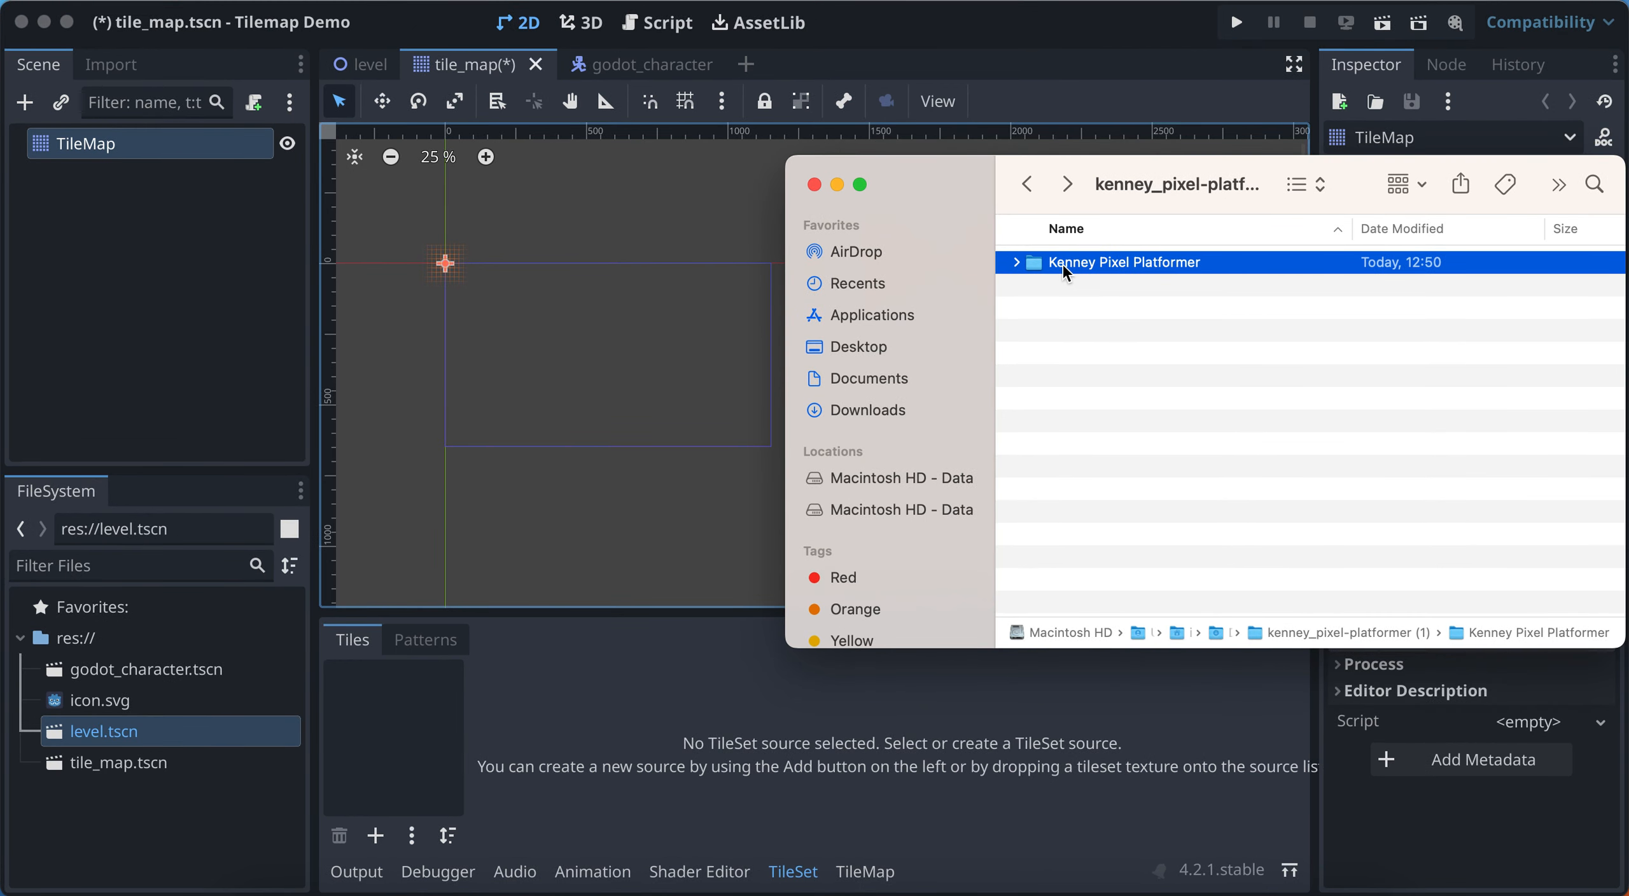
drag(1087, 266, 111, 812)
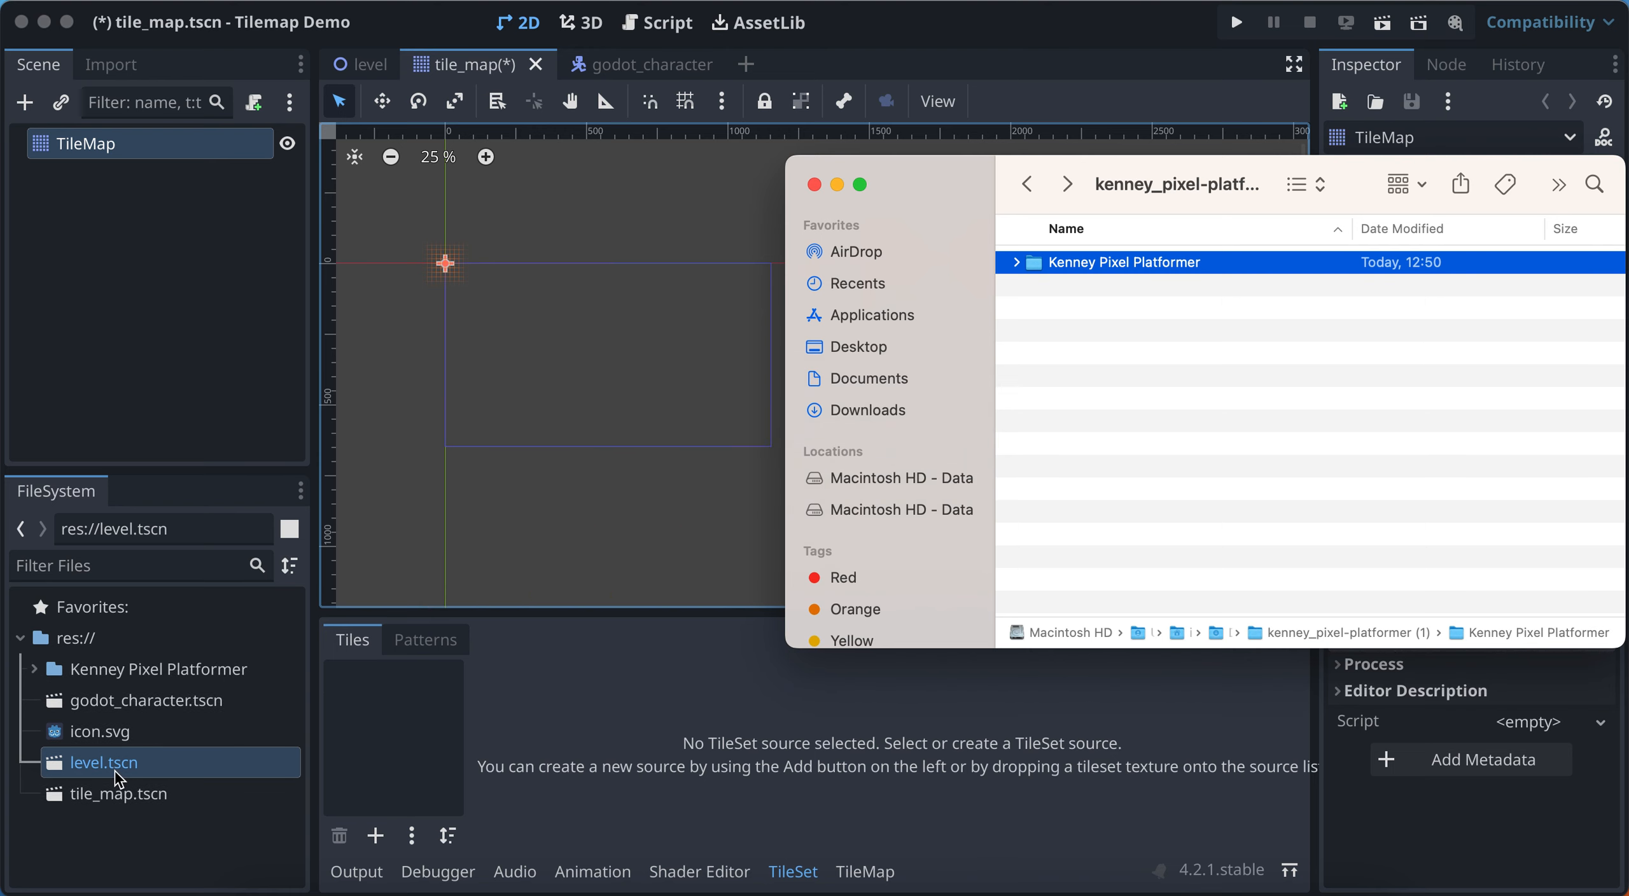
click(115, 829)
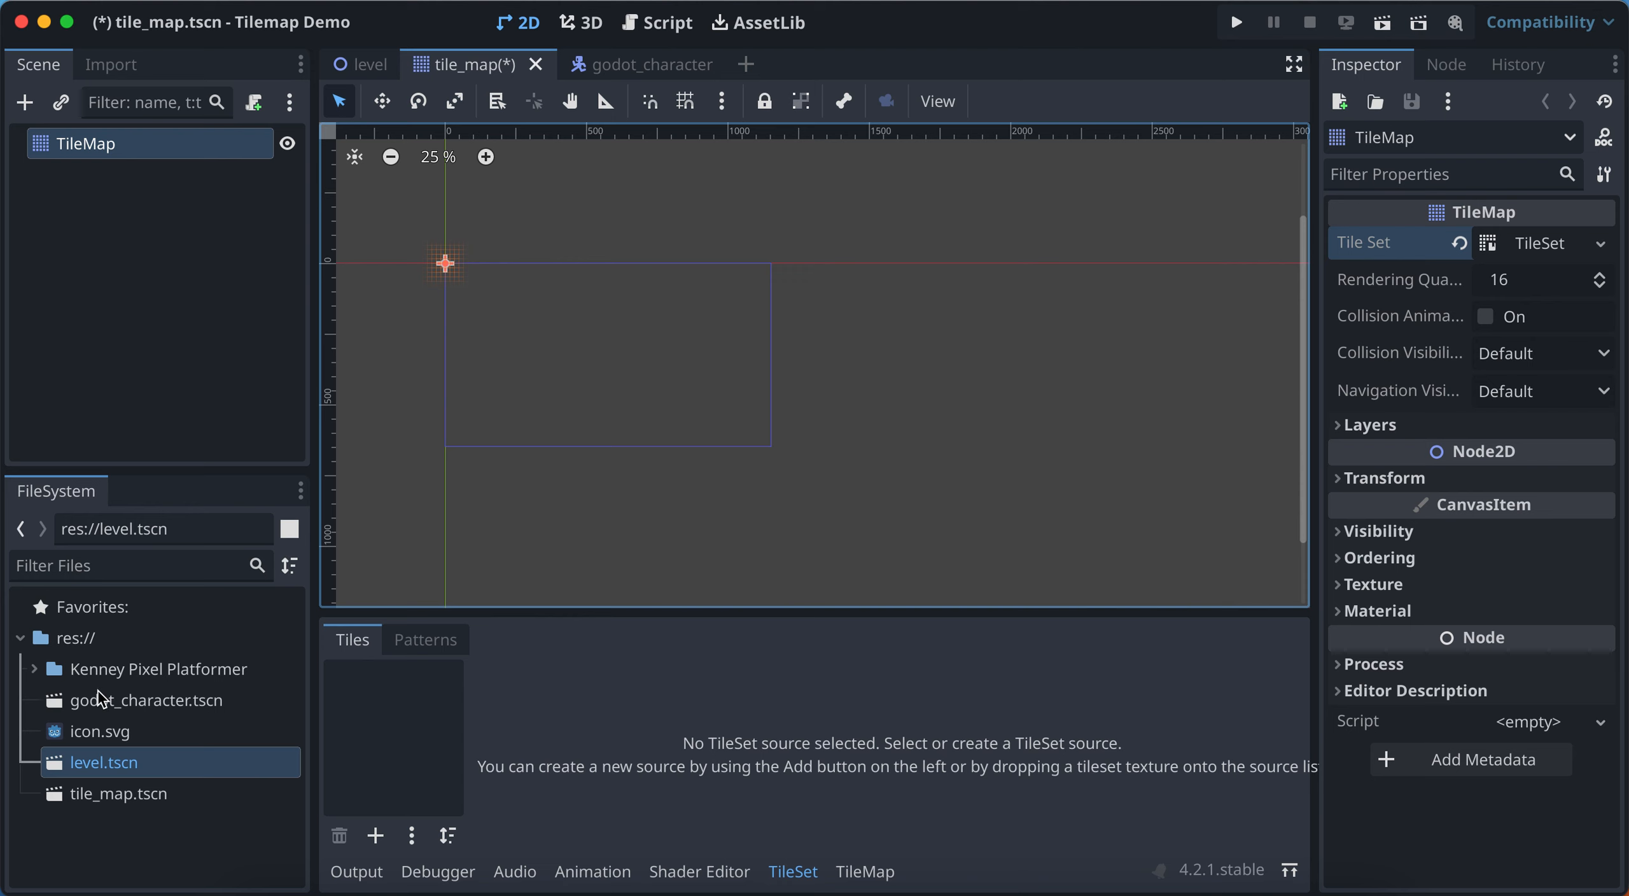
Examine the contents of the imported Kenney Pixel Platformer folder, including its Tilemap subfolder
click(54, 671)
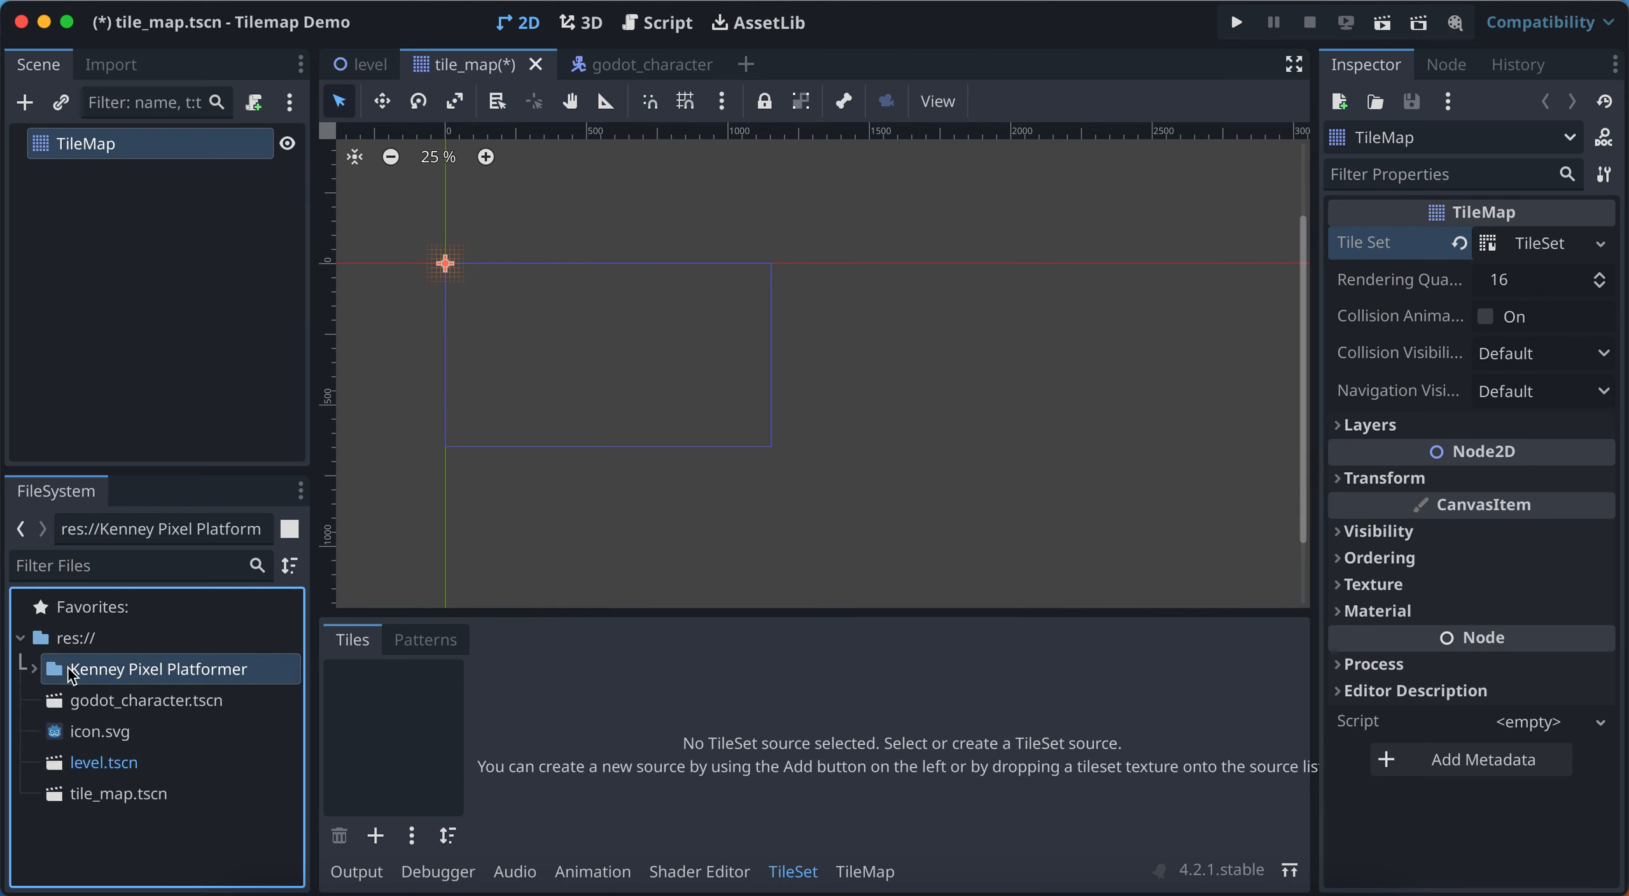
click(37, 676)
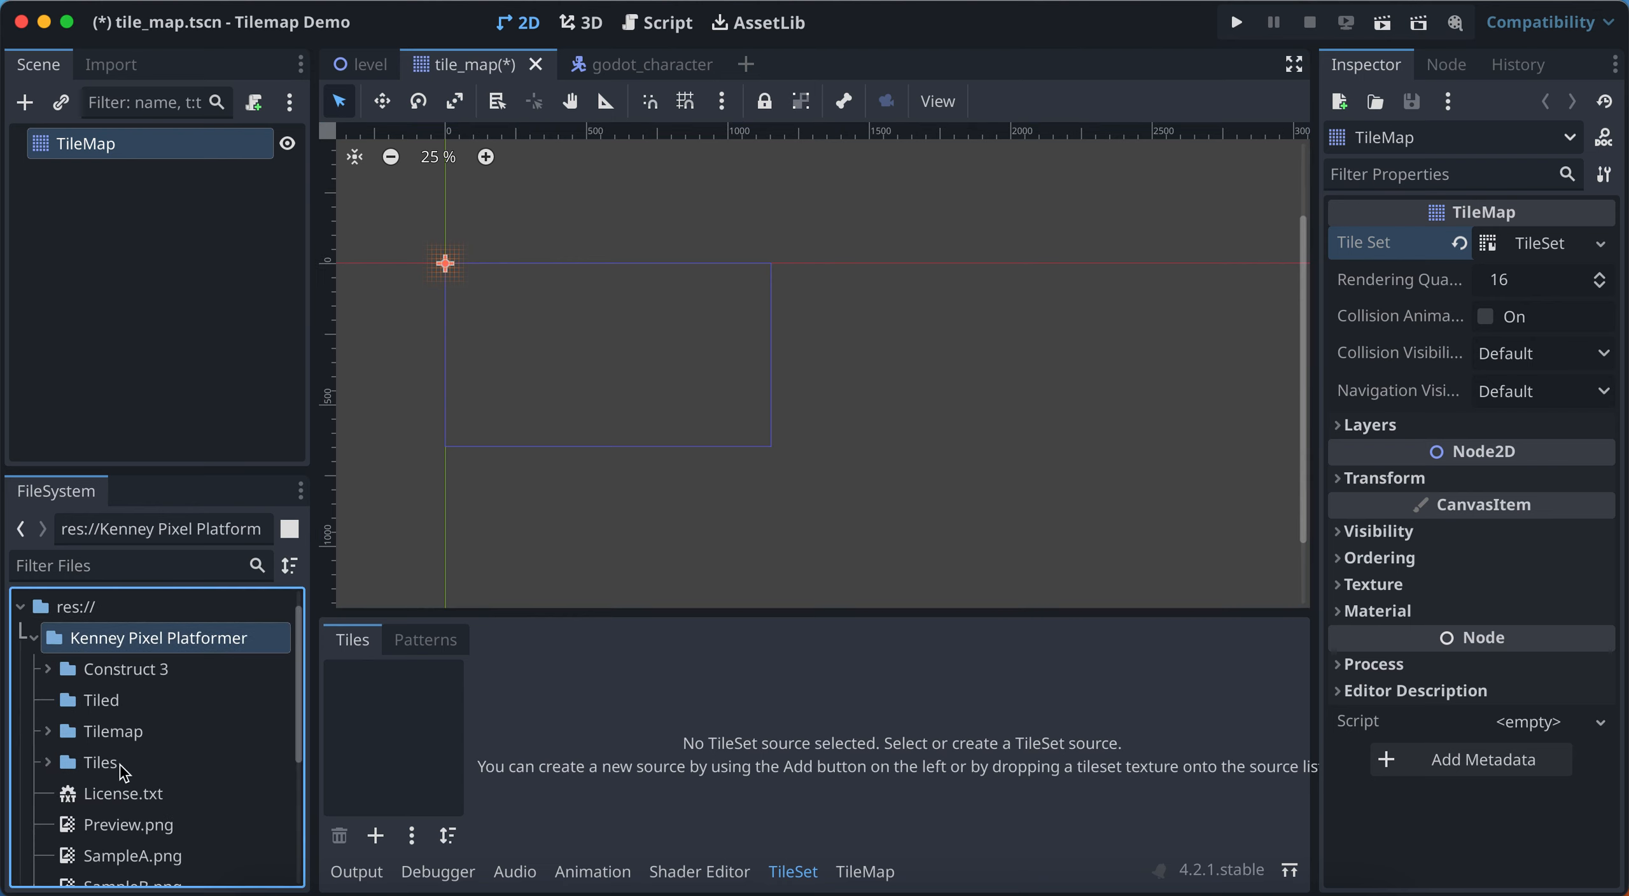
scroll(120, 773, down, 4)
scroll(121, 772, up, 3)
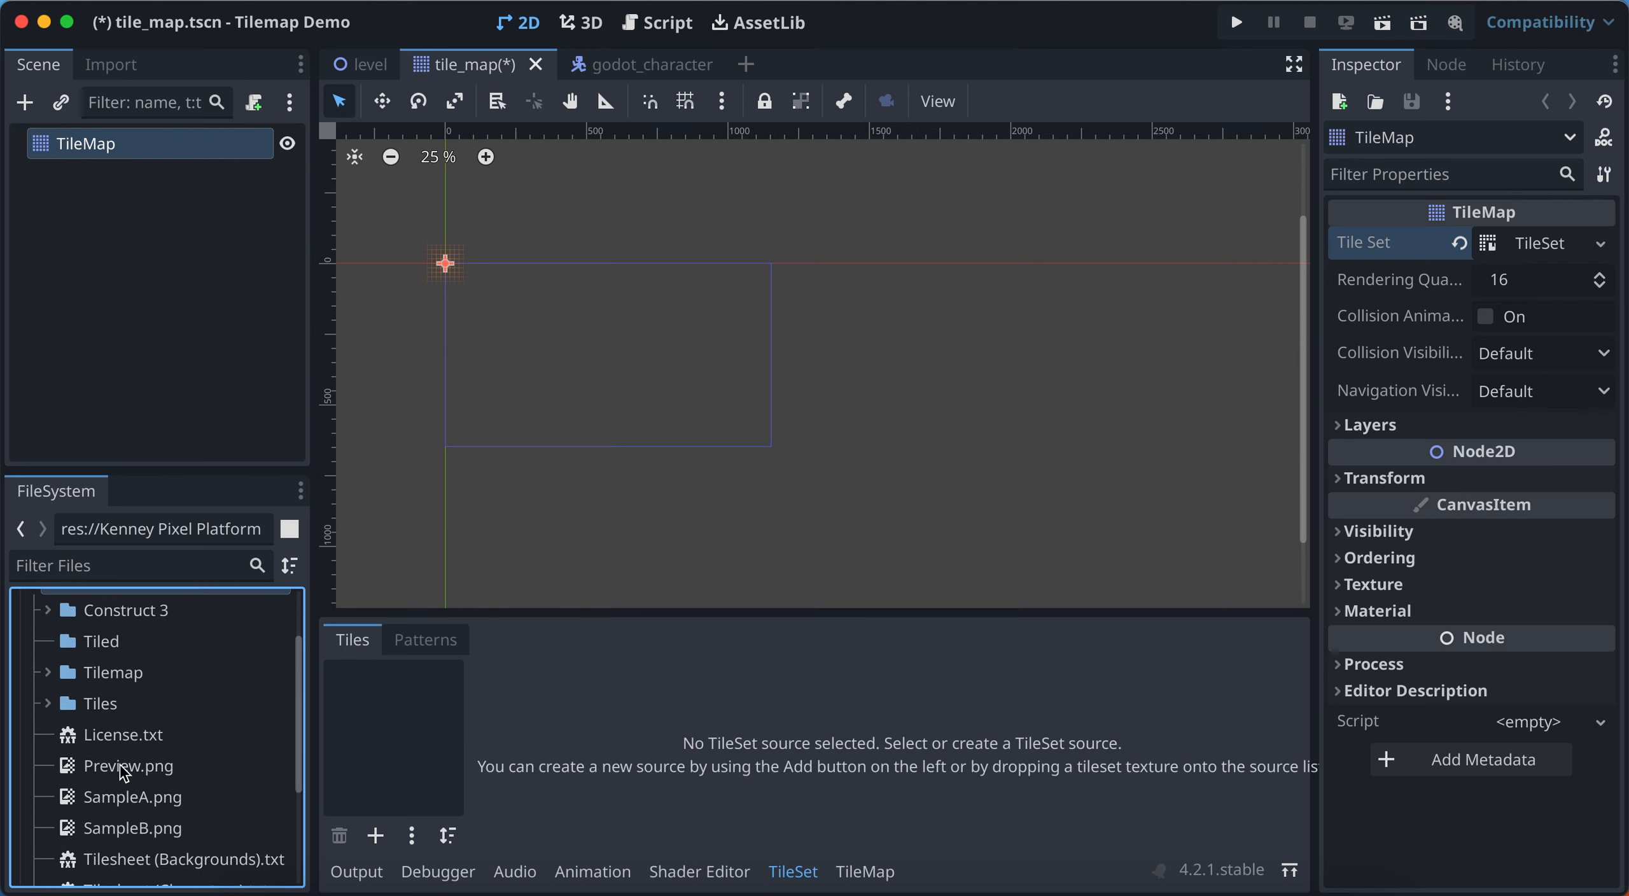
click(48, 674)
scroll(127, 770, down, 3)
scroll(146, 773, up, 3)
click(48, 678)
scroll(39, 656, up, 2)
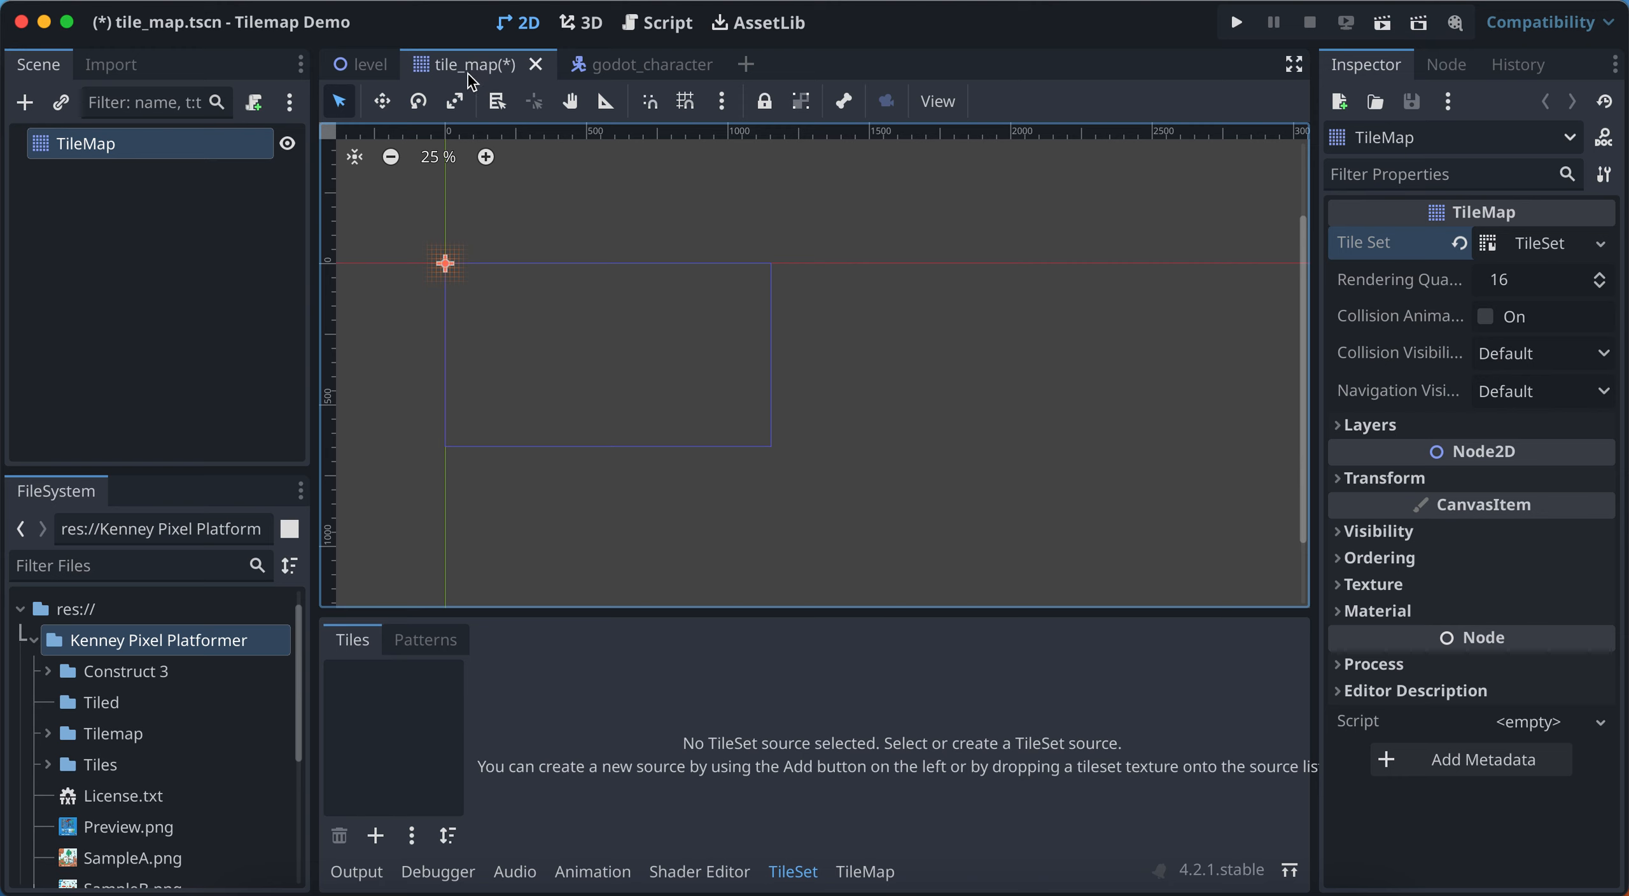
Add tilemap_packed.png from the Kenney Pixel Platformer Tilemap folder to the TileMap's TileSet as an atlas, with its tiles created automatically
click(73, 146)
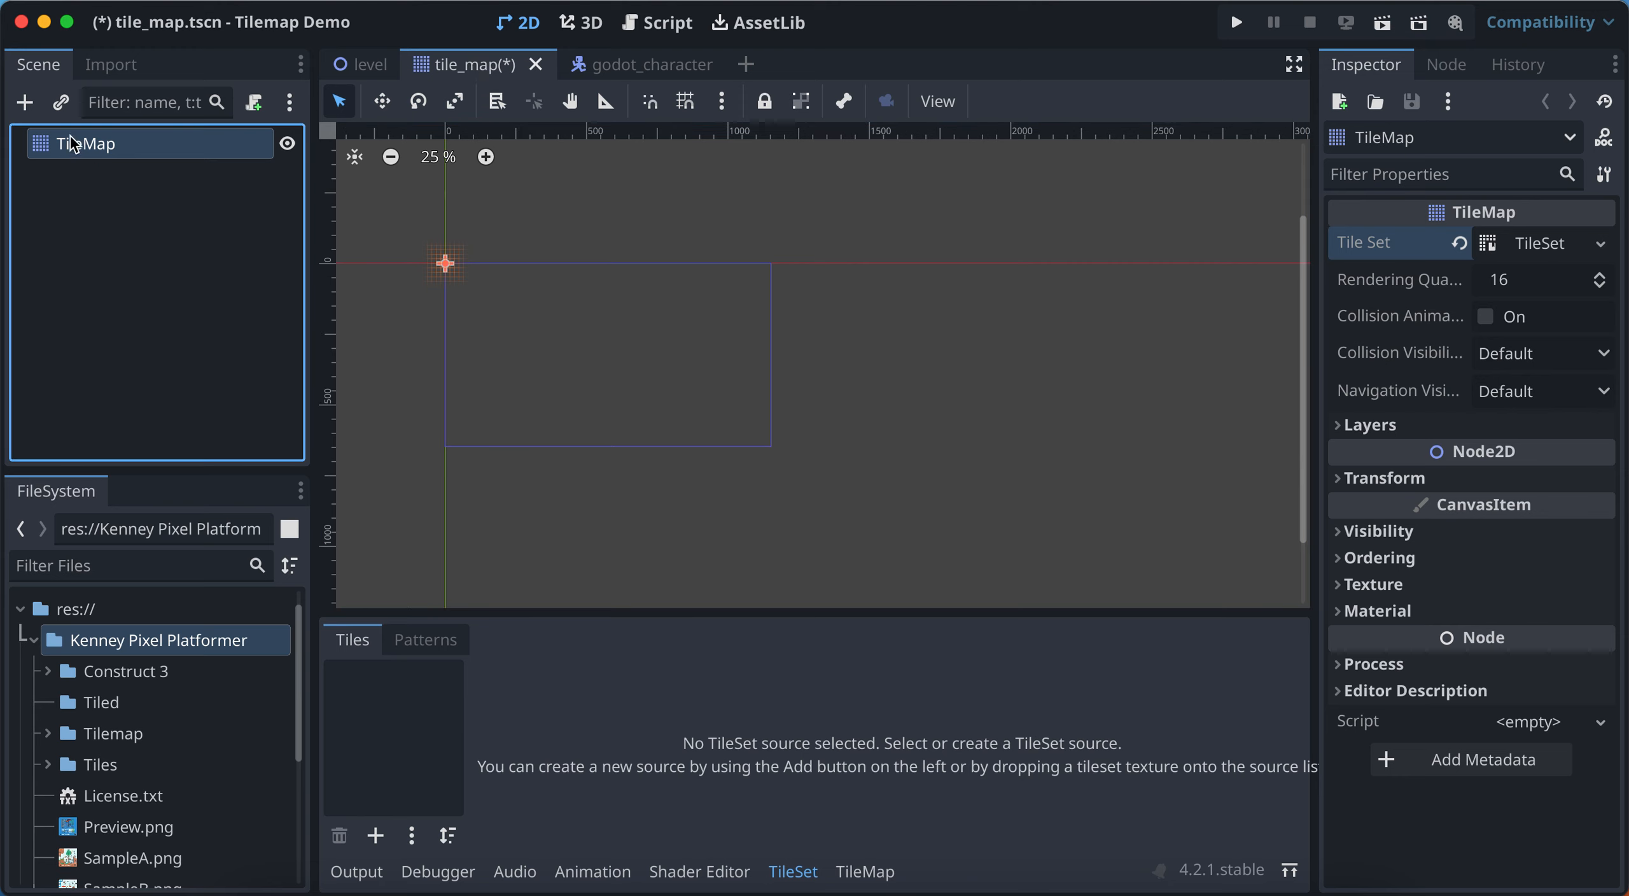
click(63, 146)
click(56, 159)
click(85, 150)
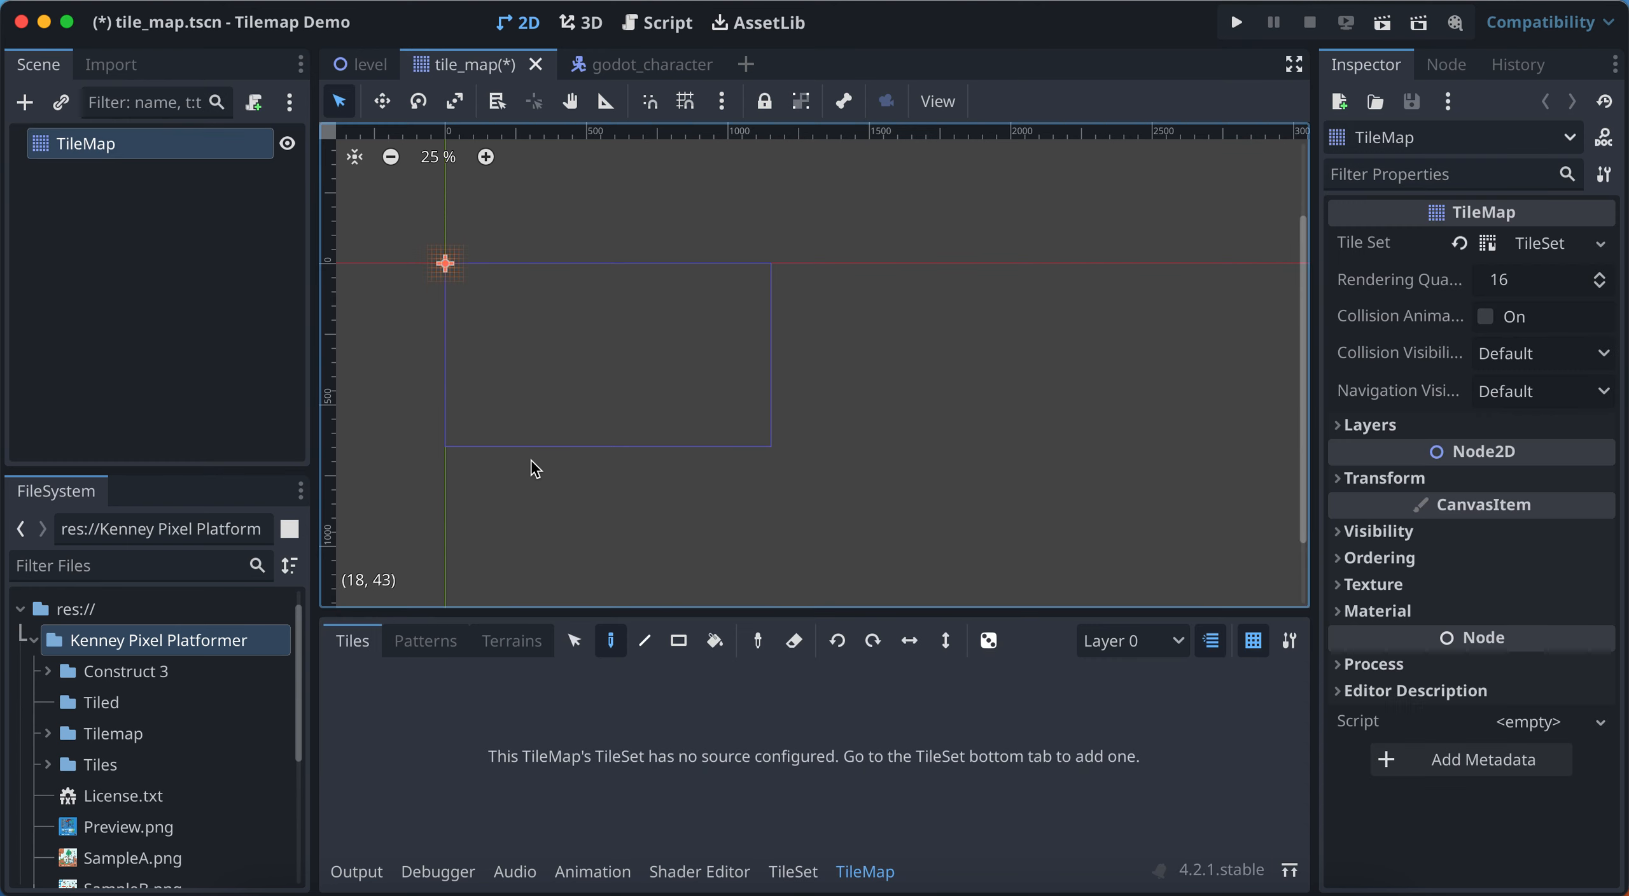
click(793, 873)
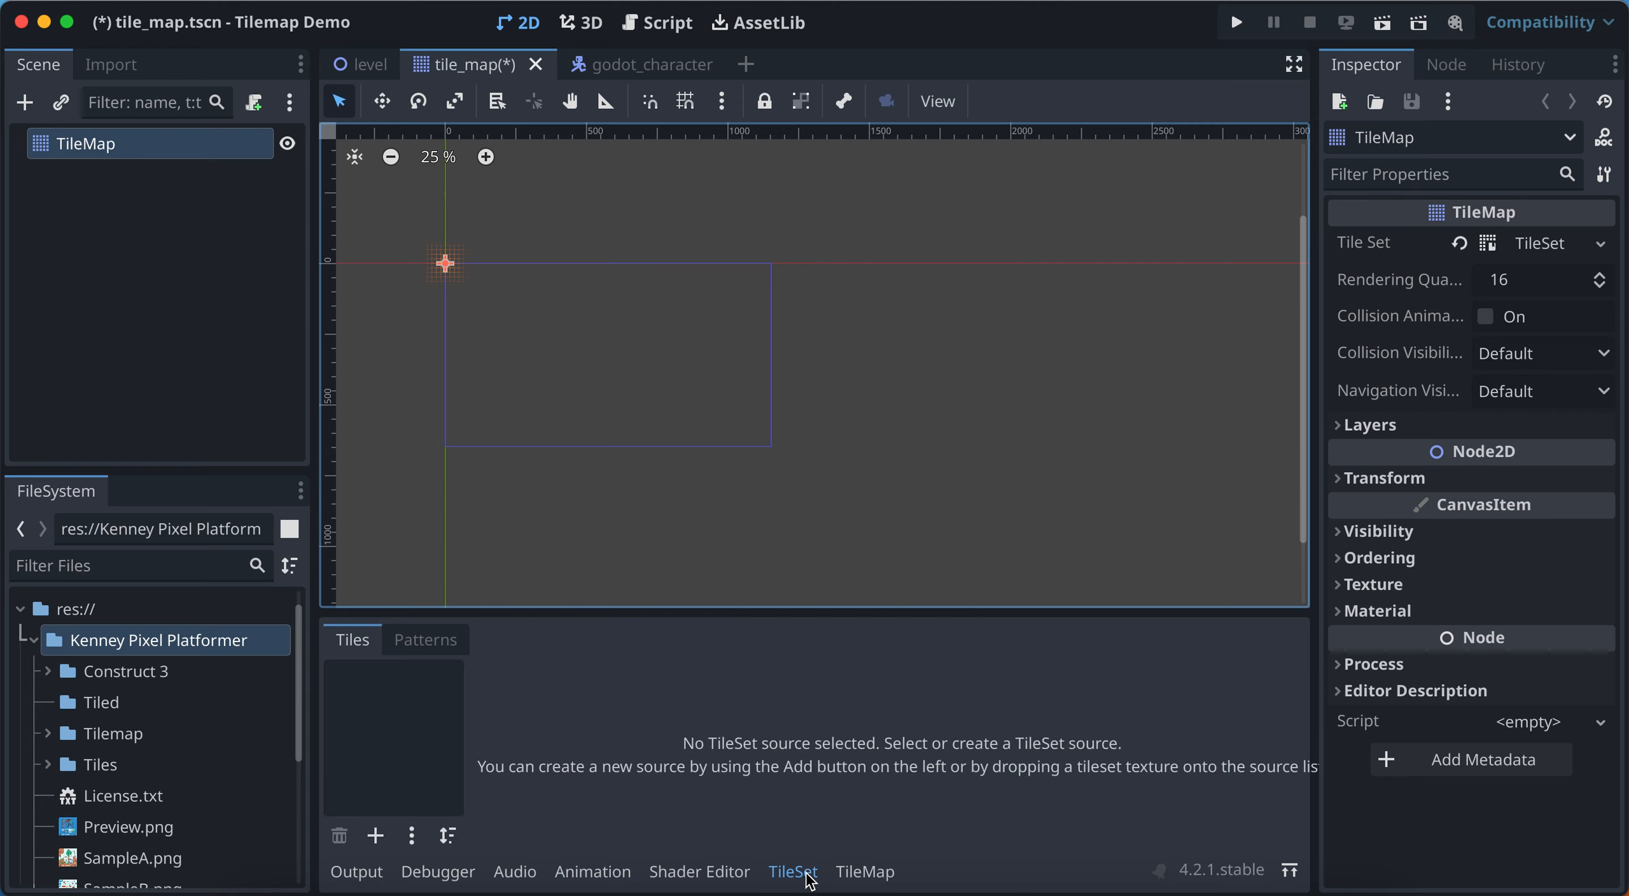
click(376, 836)
click(393, 851)
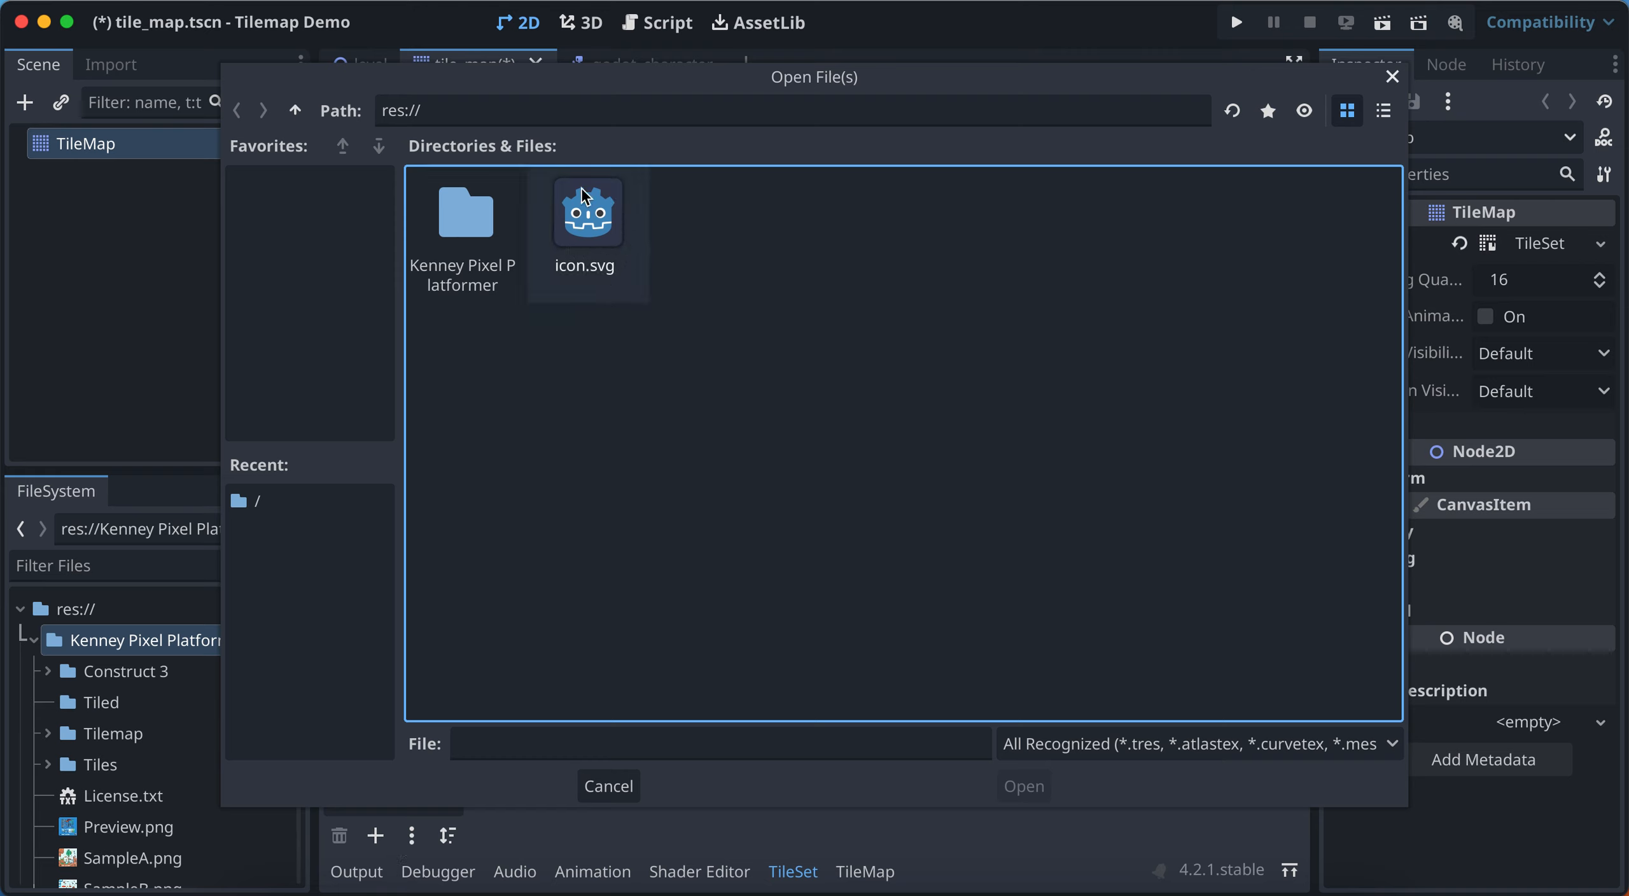
double_click(461, 233)
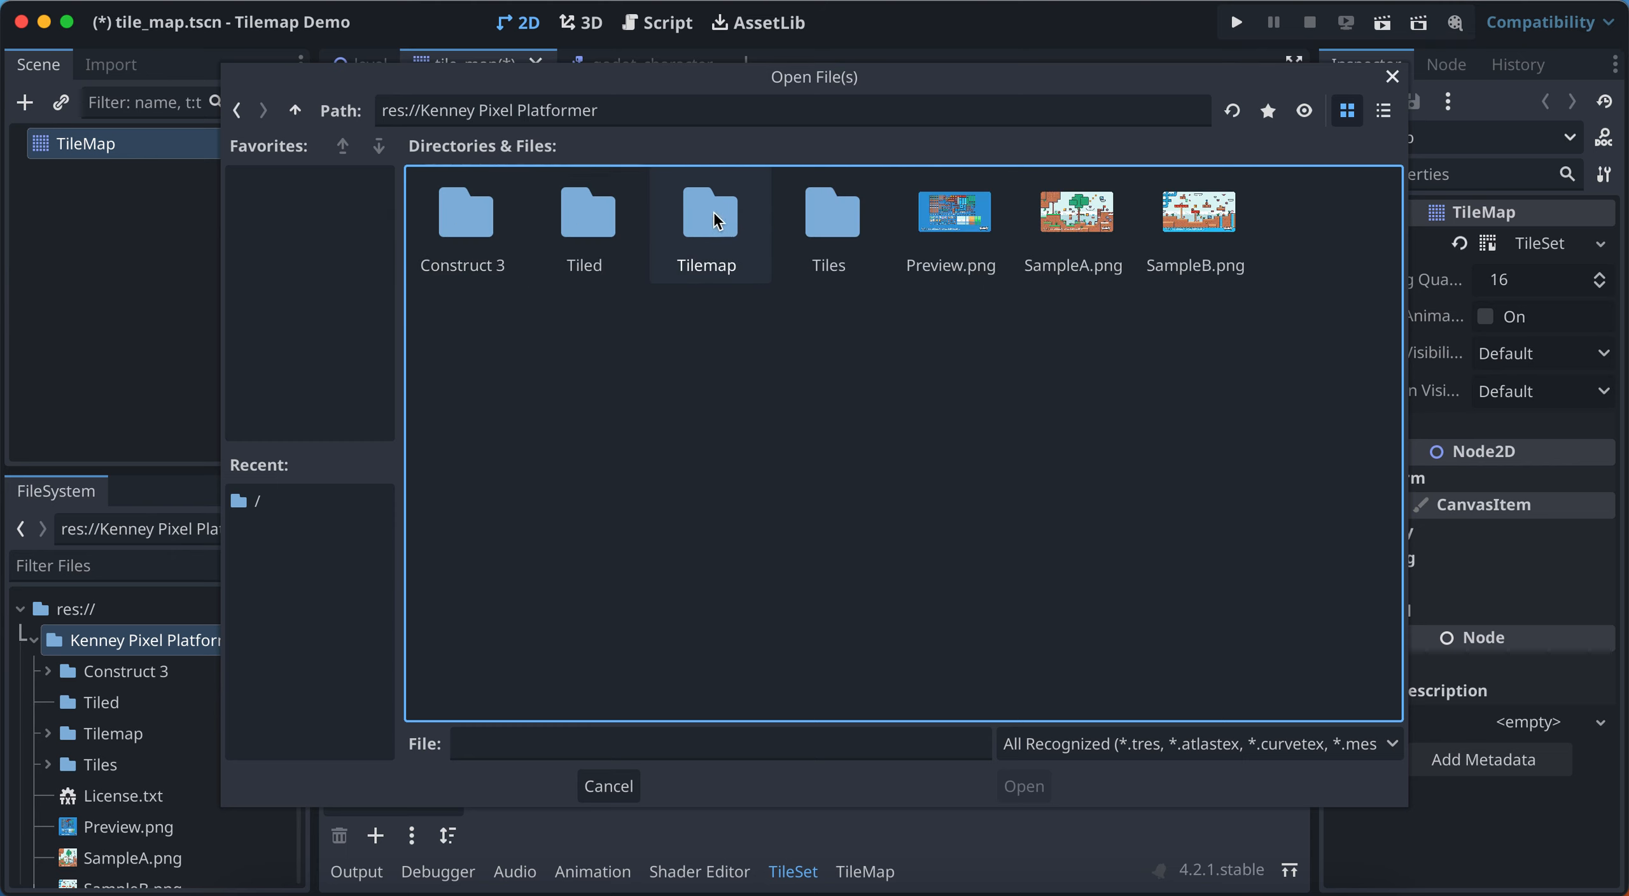
double_click(718, 240)
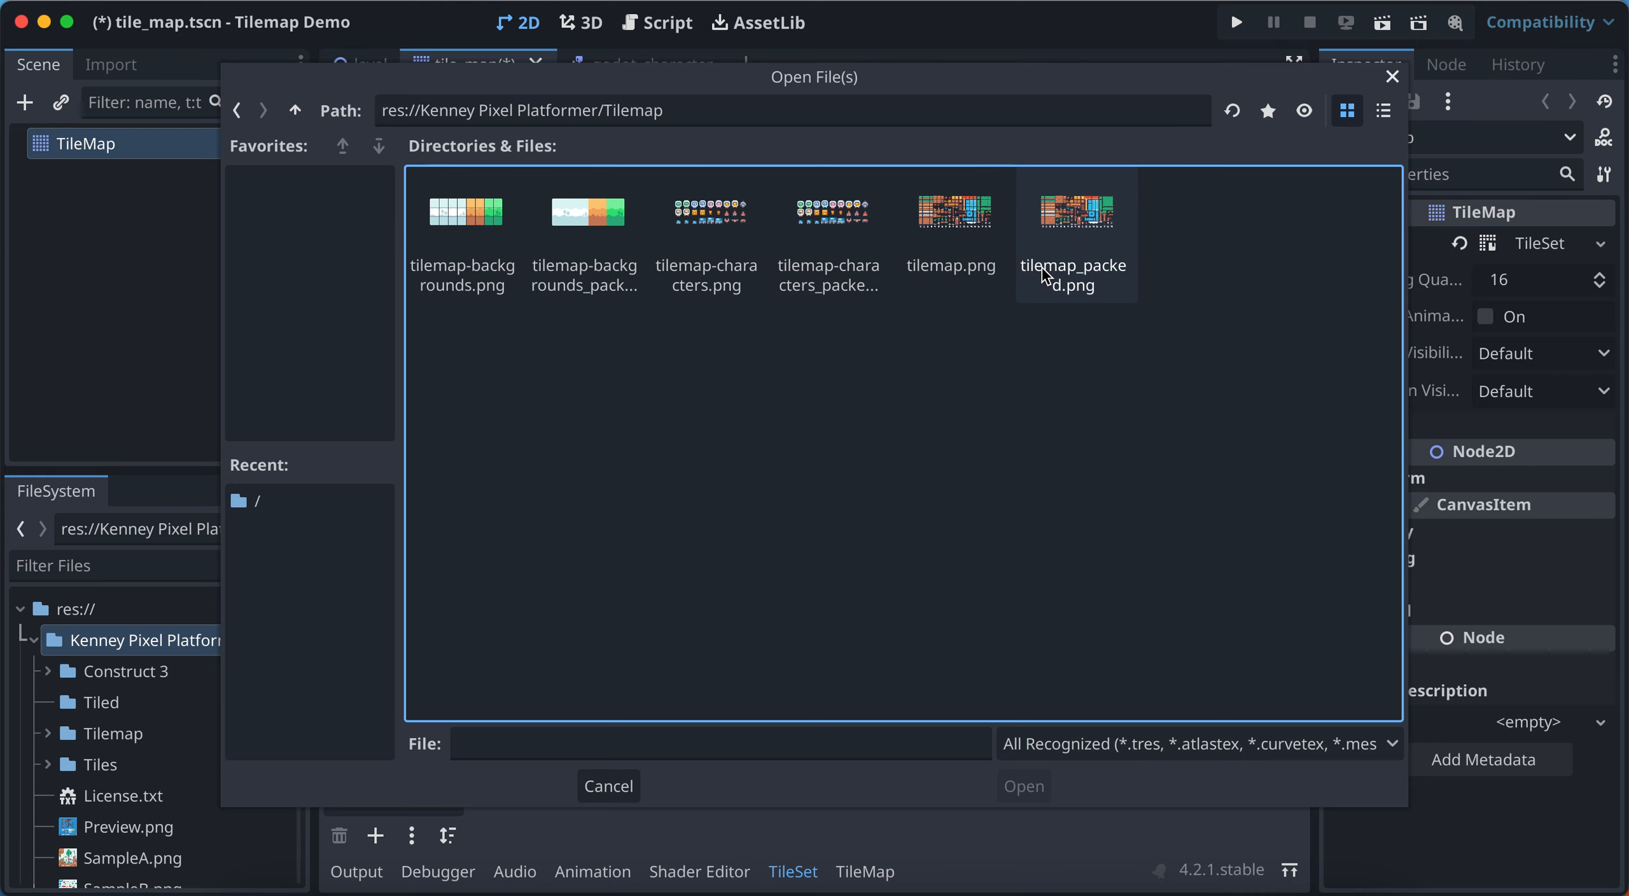
click(1106, 224)
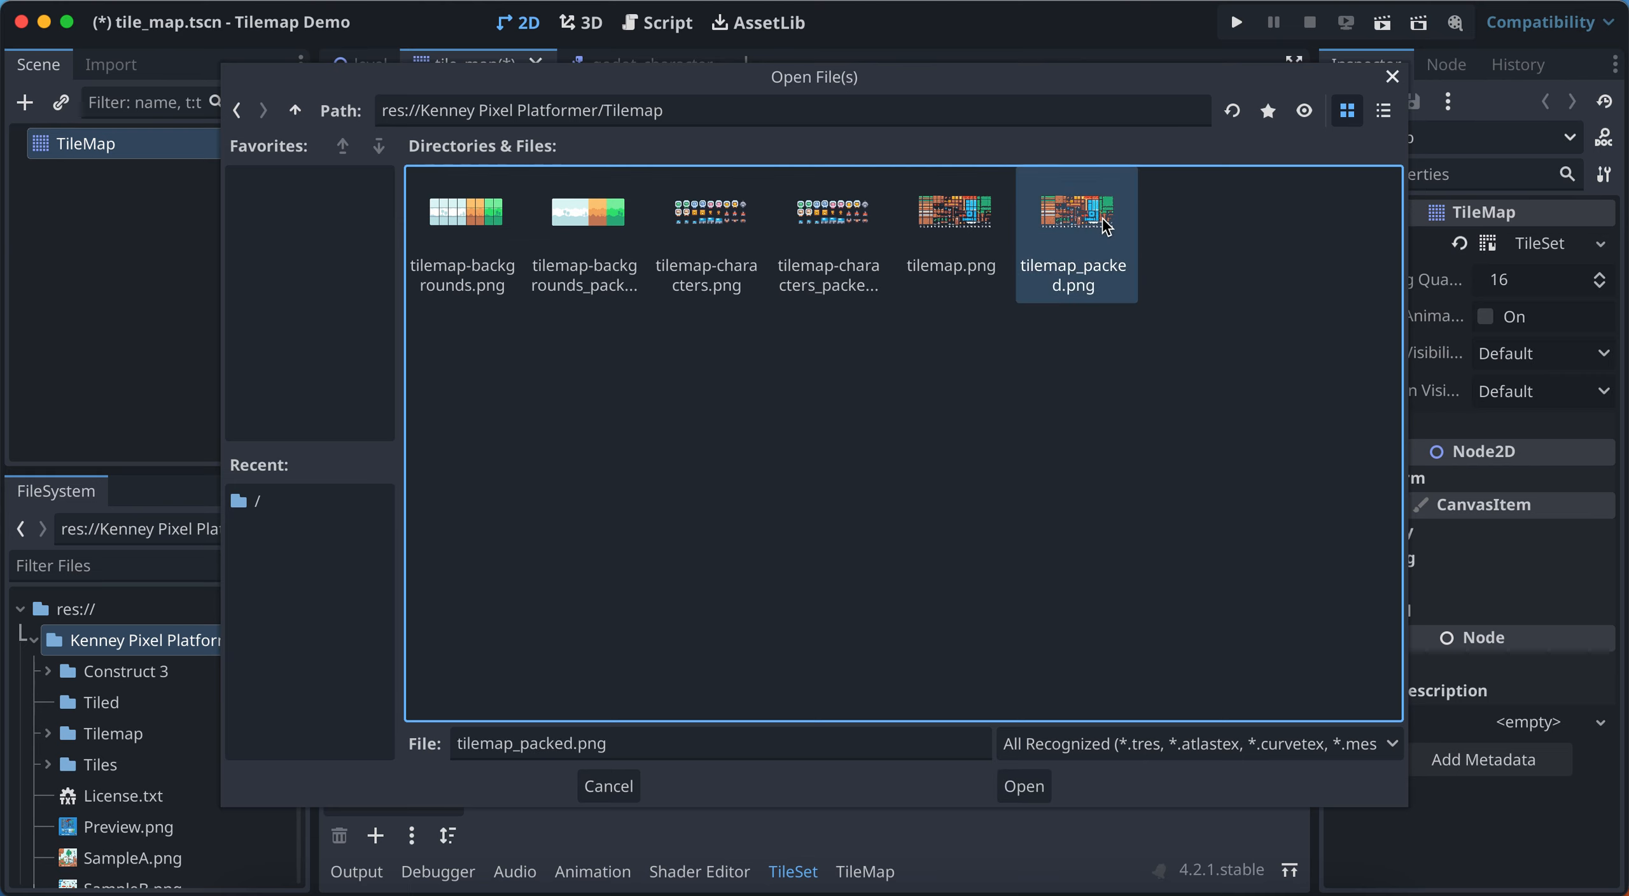
click(1024, 786)
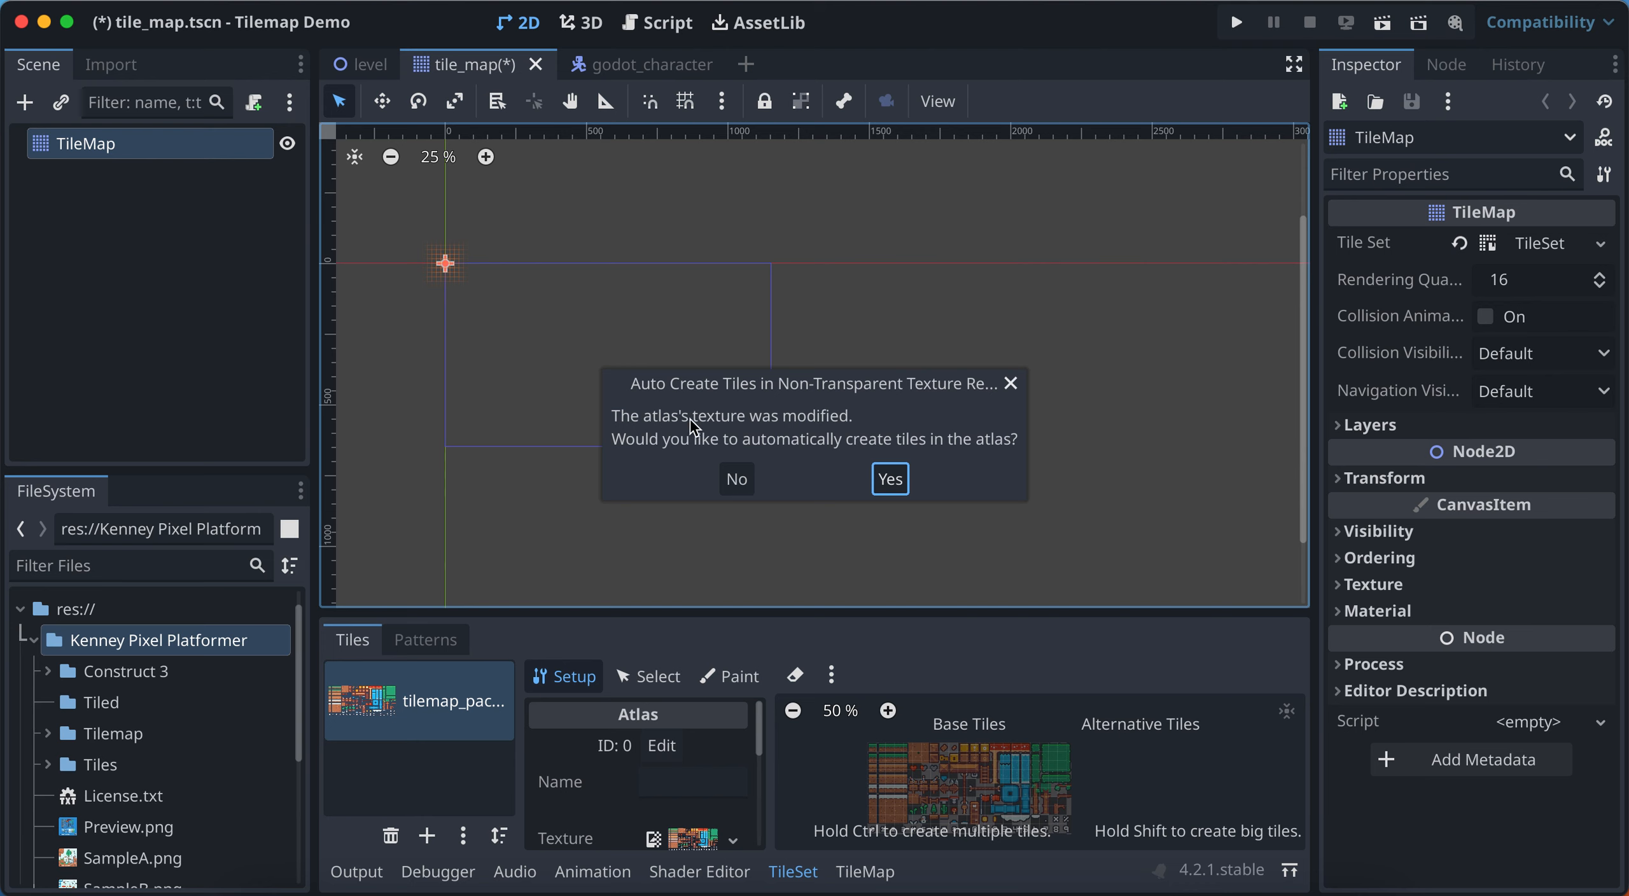
click(893, 483)
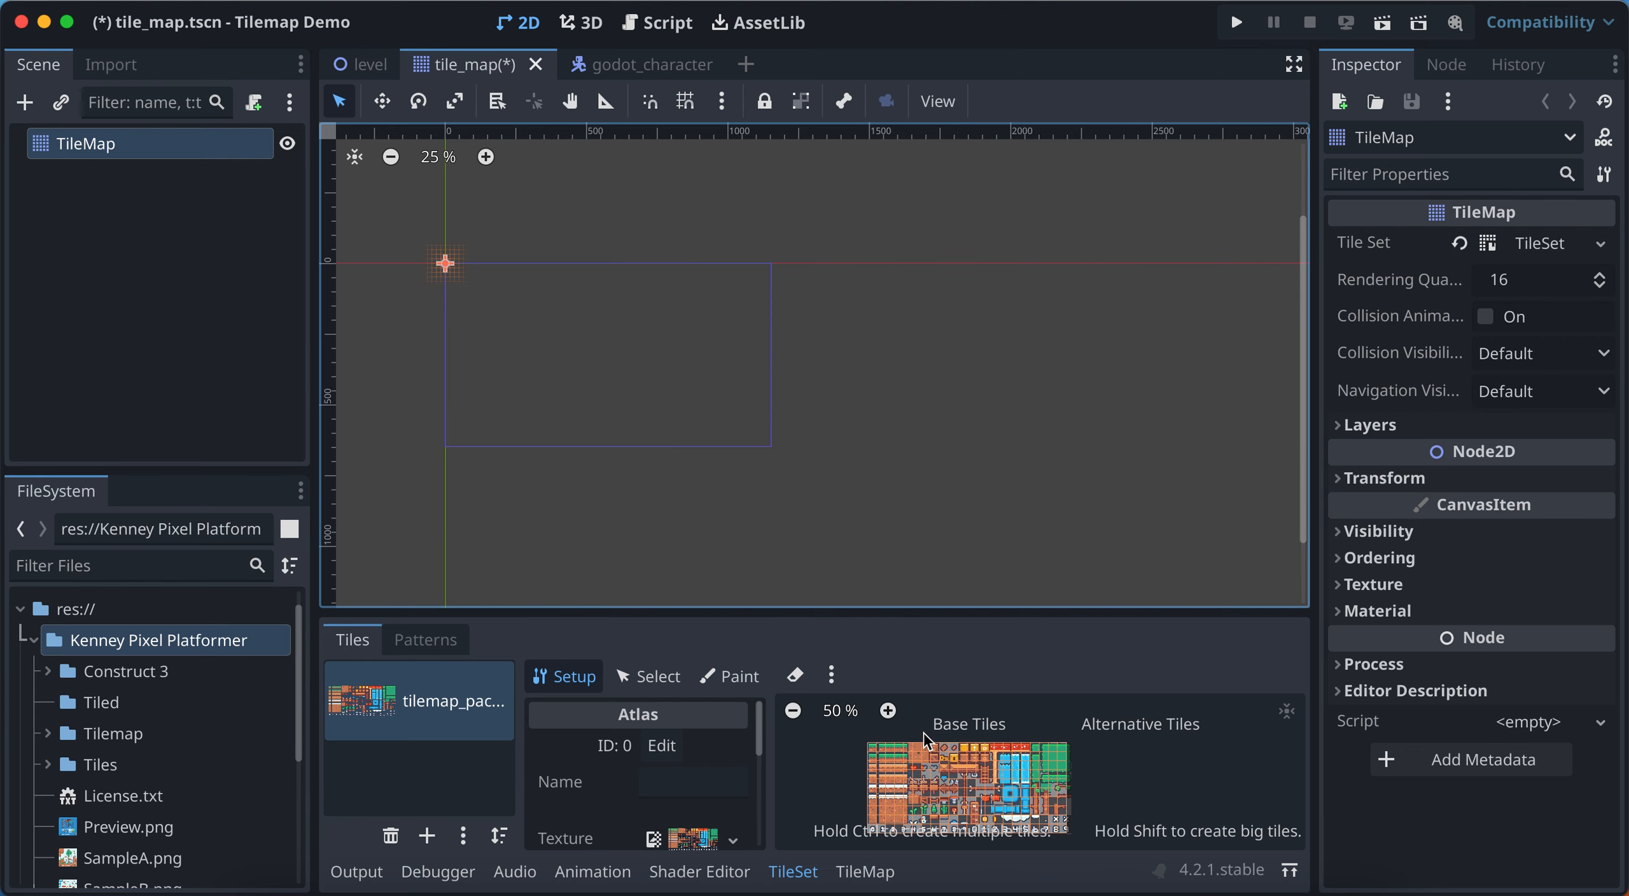
Enlarge the TileSet editor and examine how the atlas grid lines up with the grass and dirt tiles
drag(915, 614, 905, 493)
scroll(942, 710, up, 6)
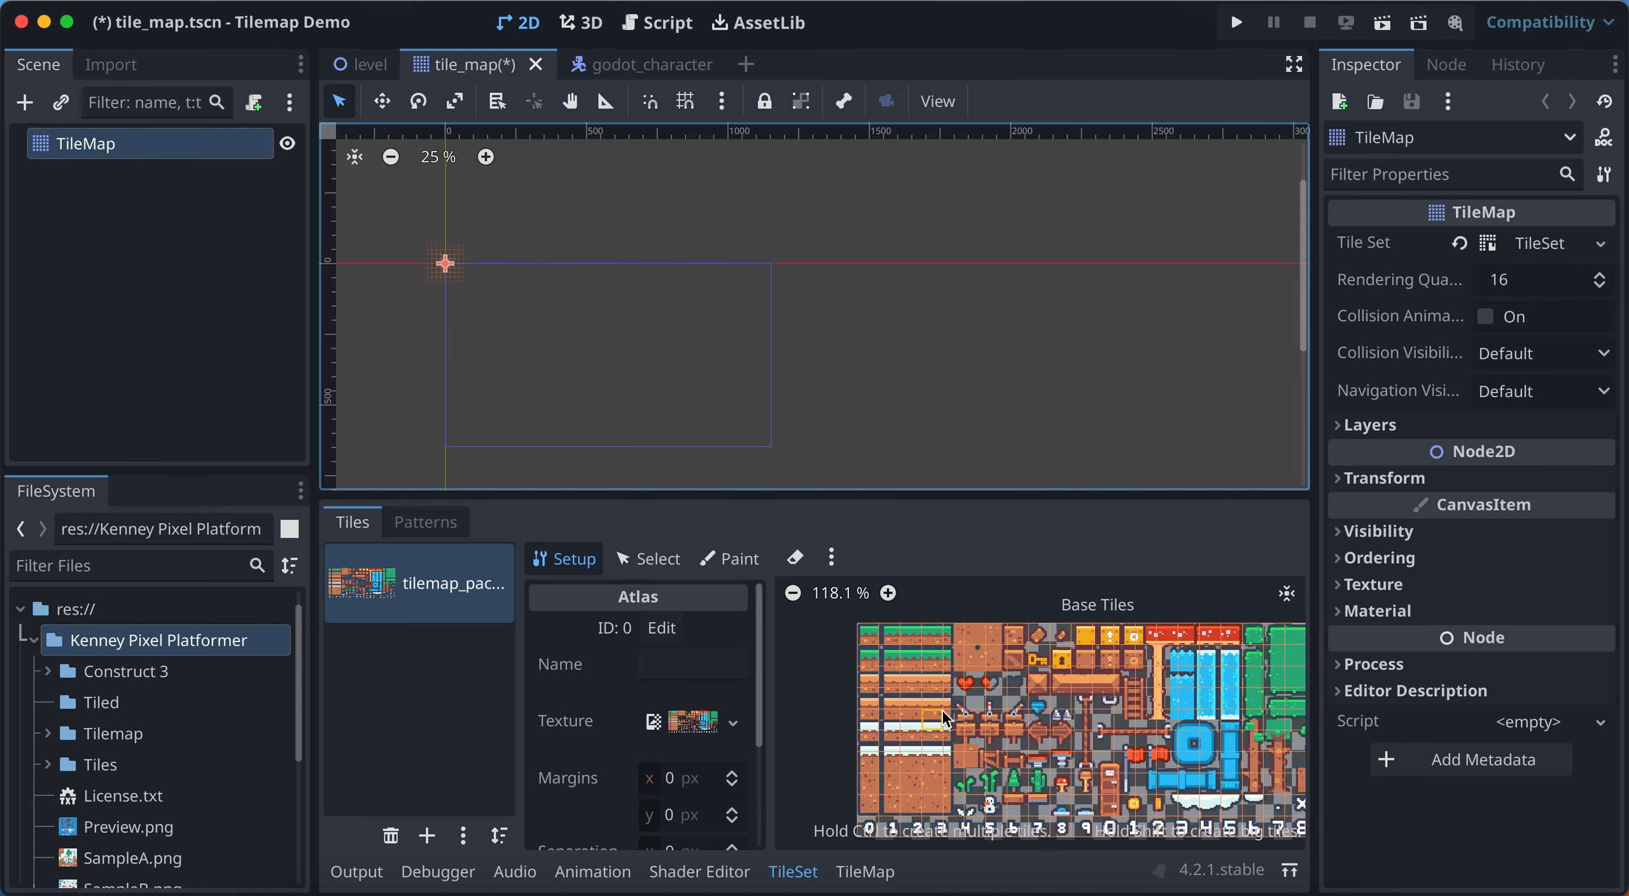
scroll(942, 710, up, 3)
scroll(942, 710, left, 3)
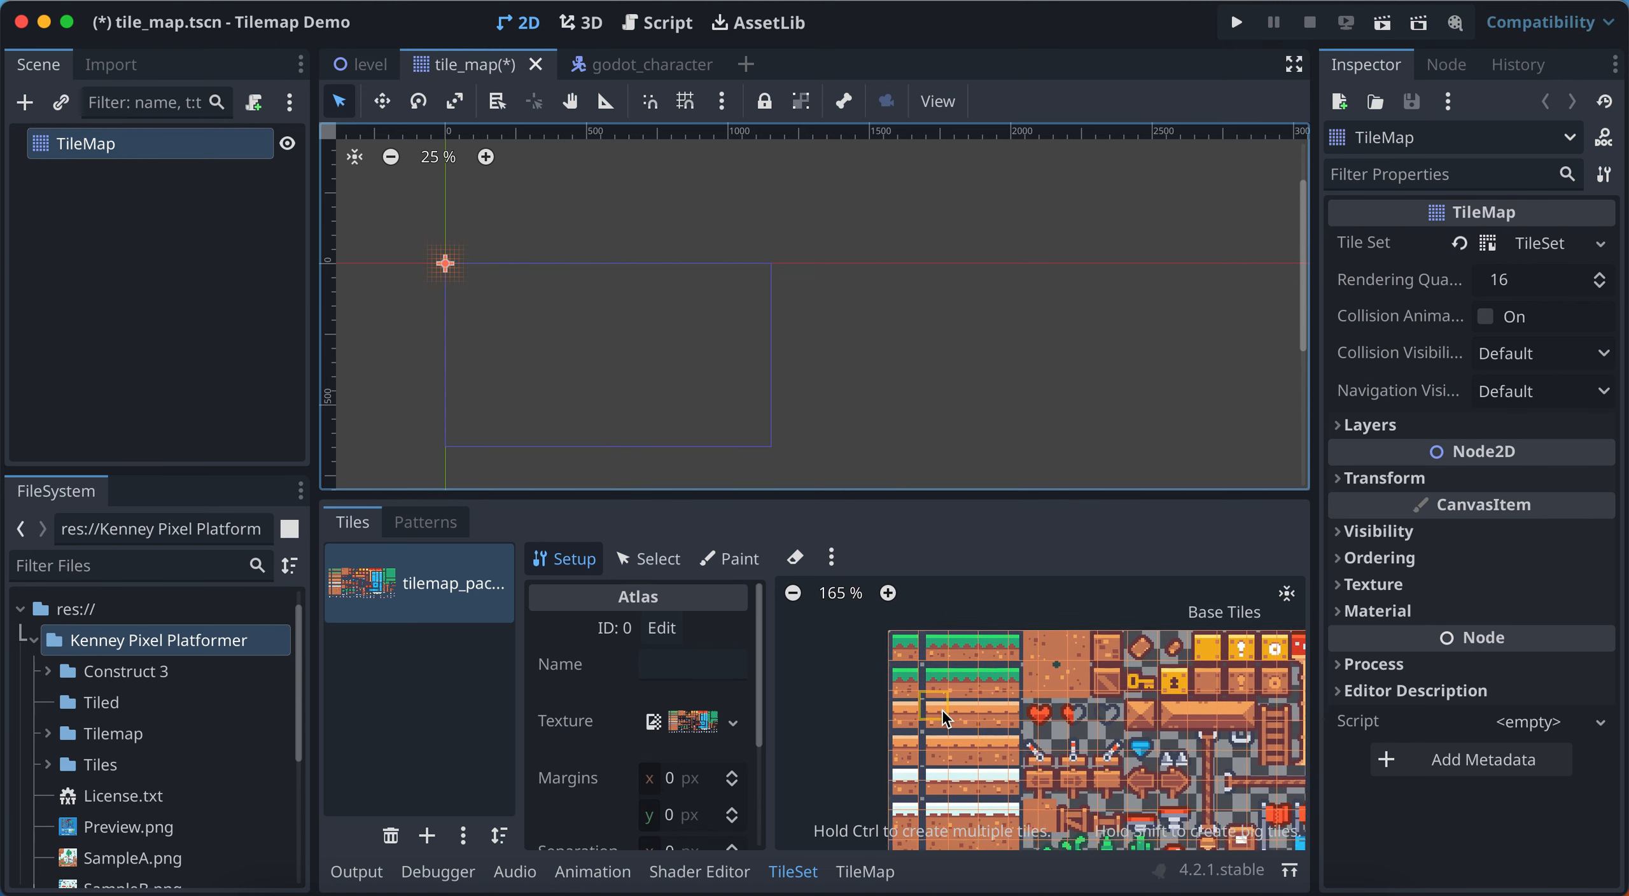
scroll(933, 662, up, 4)
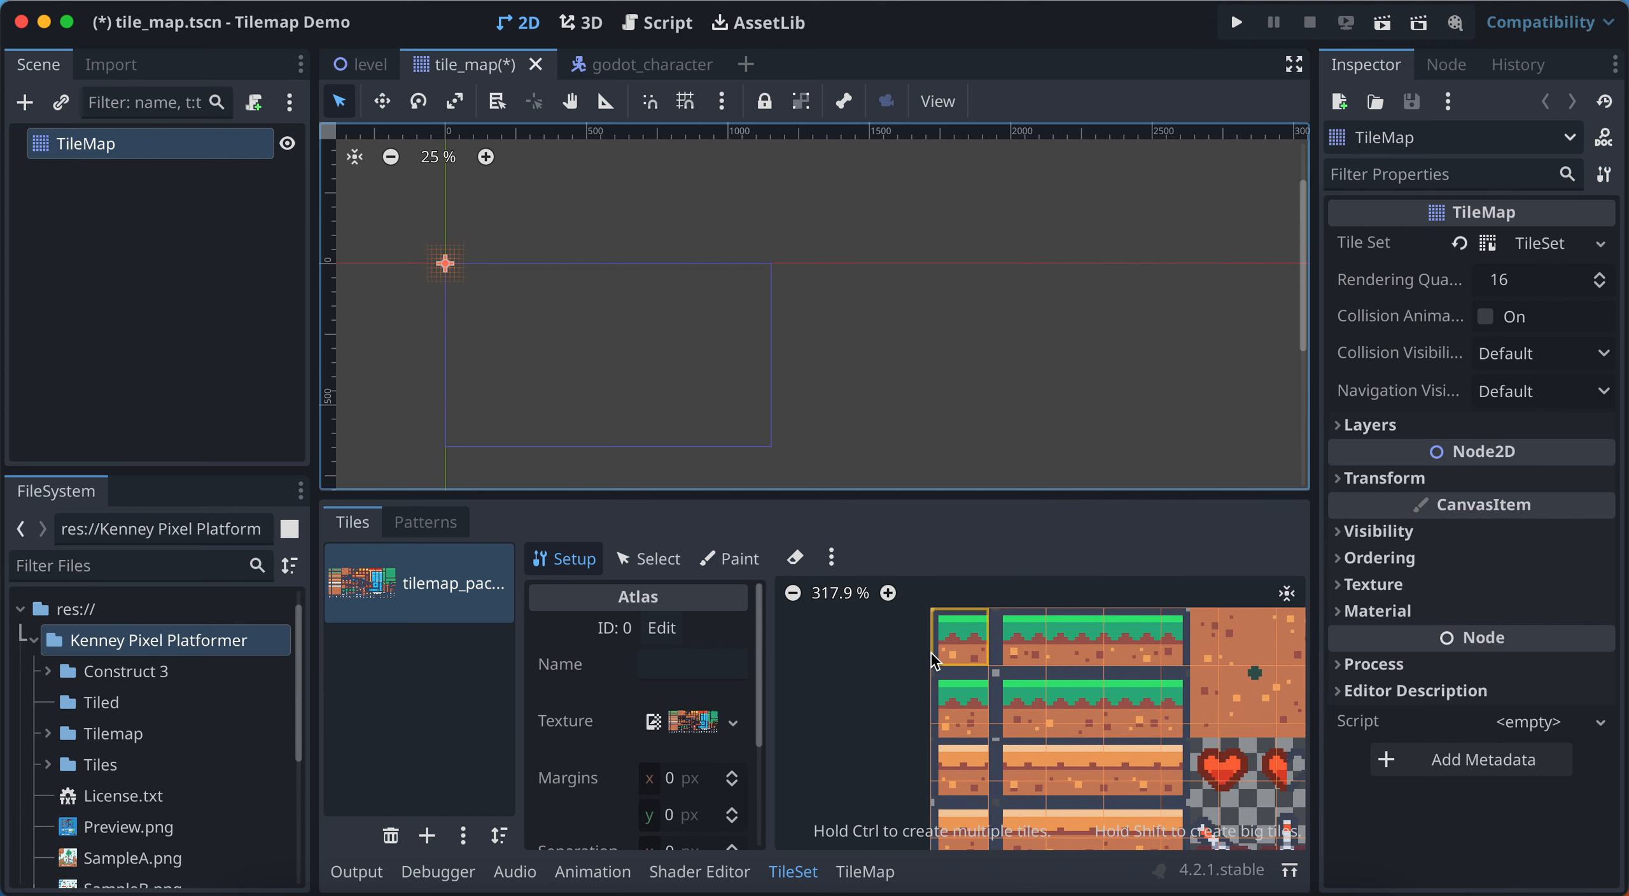
scroll(931, 653, down, 2)
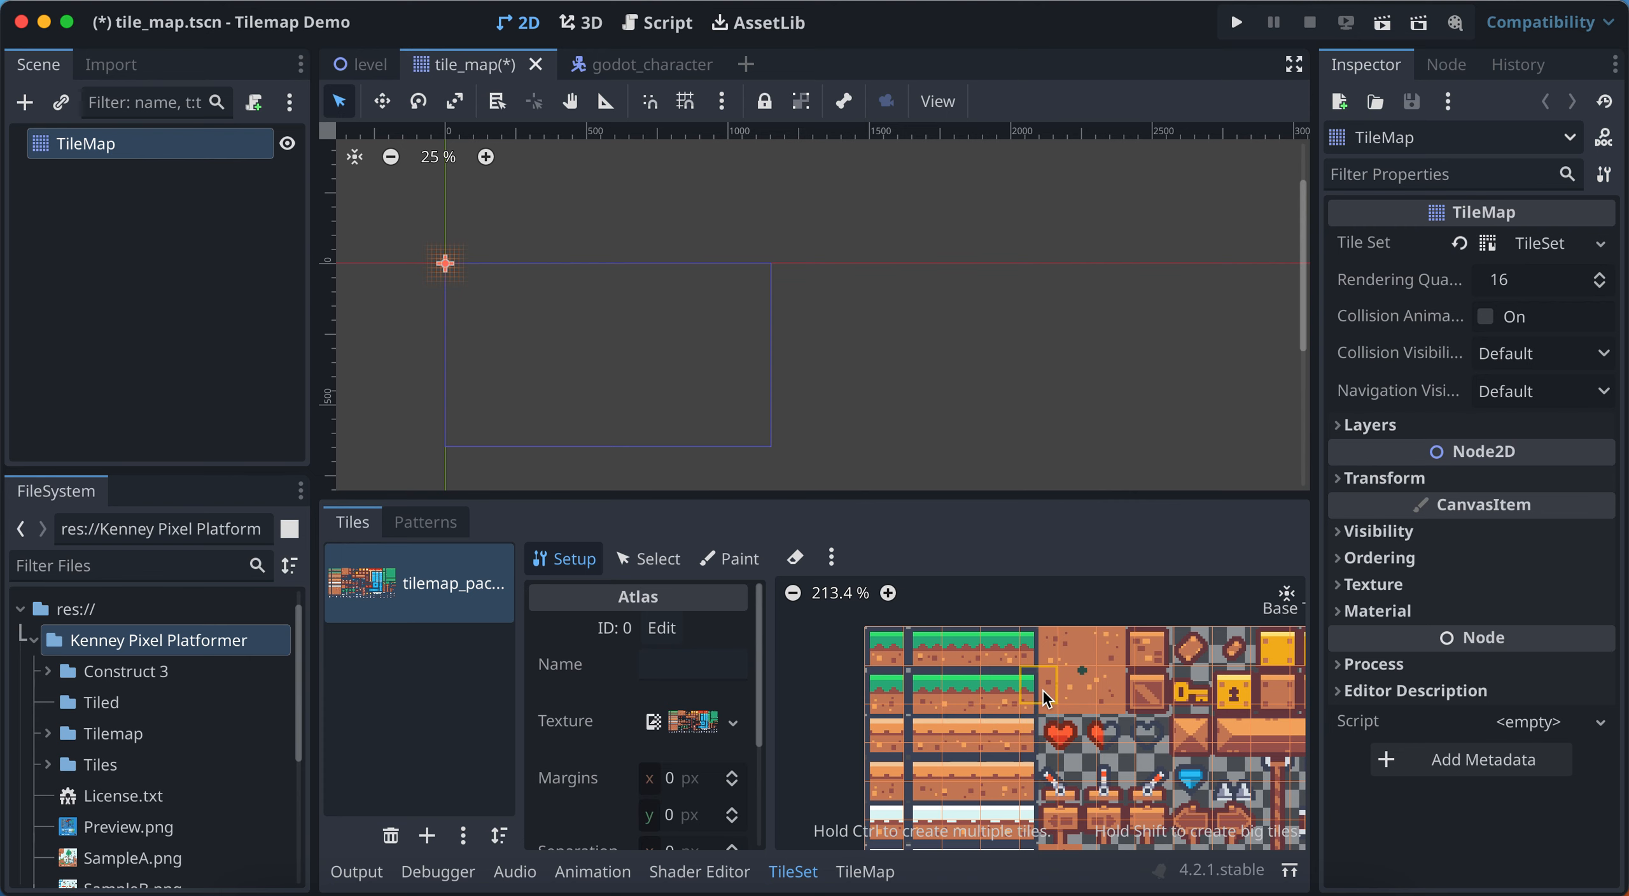
scroll(1043, 693, up, 4)
scroll(1003, 676, up, 2)
scroll(1003, 676, left, 3)
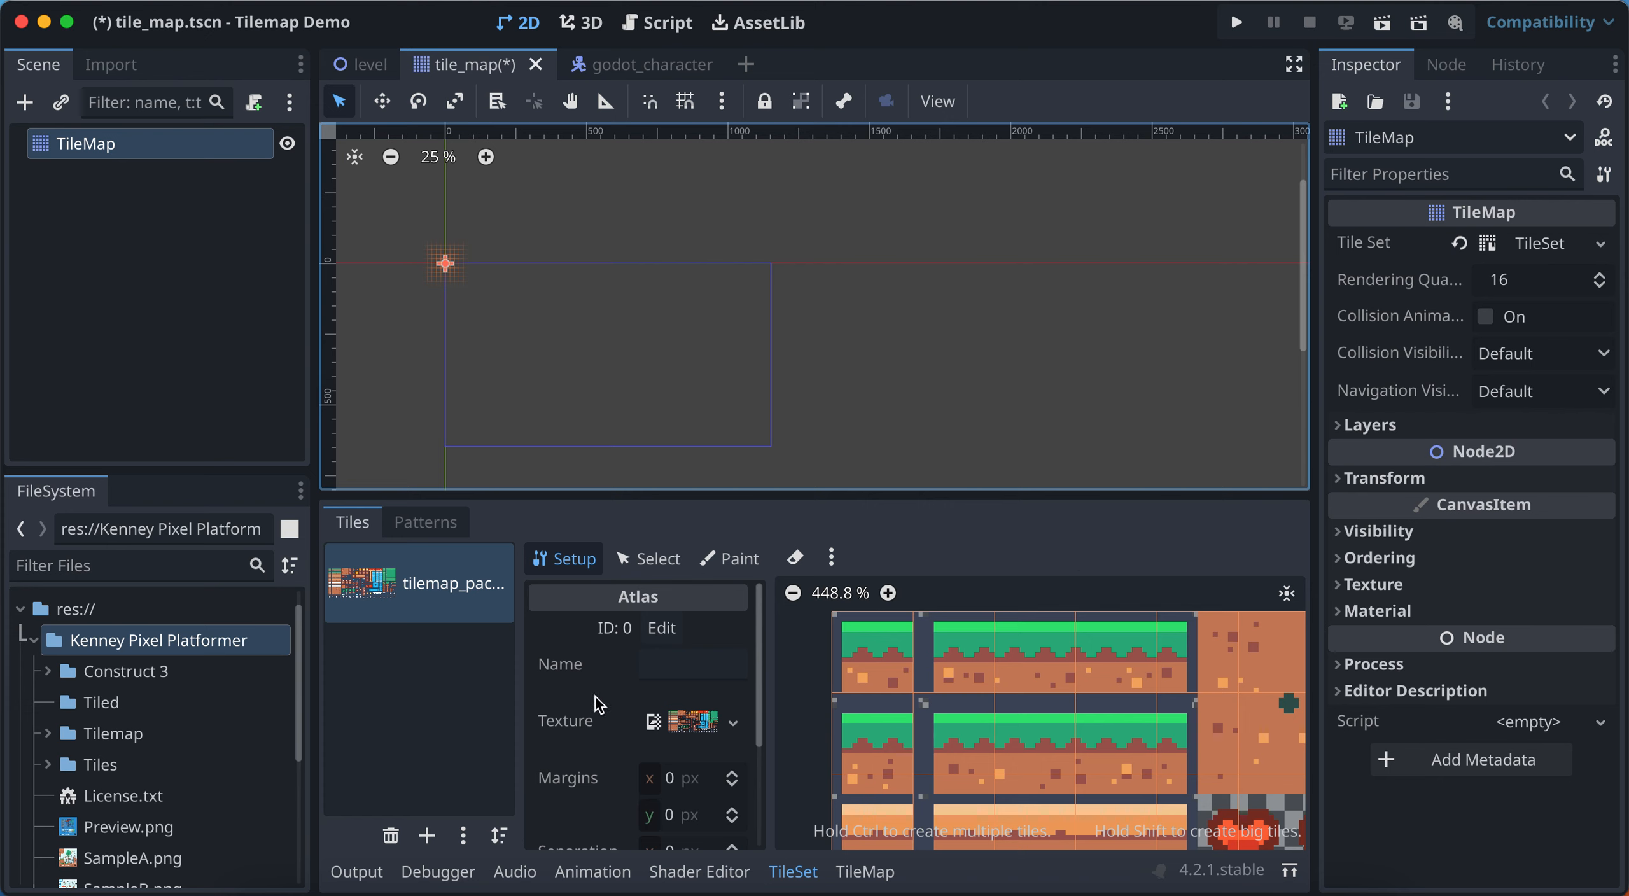
scroll(598, 705, down, 2)
scroll(598, 705, down, 3)
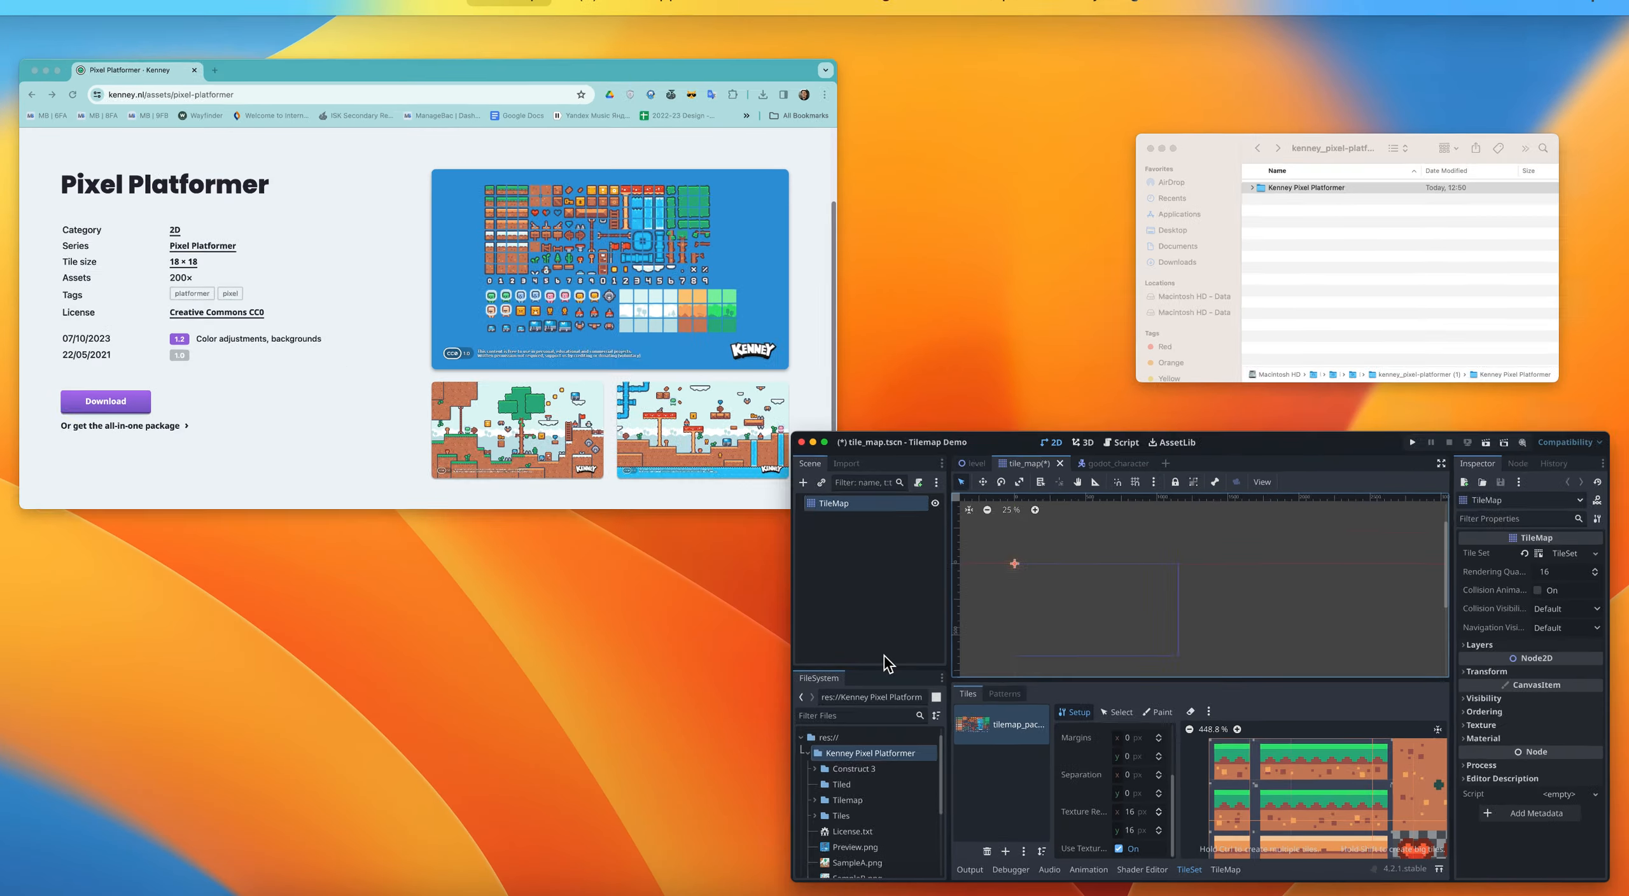
click(287, 306)
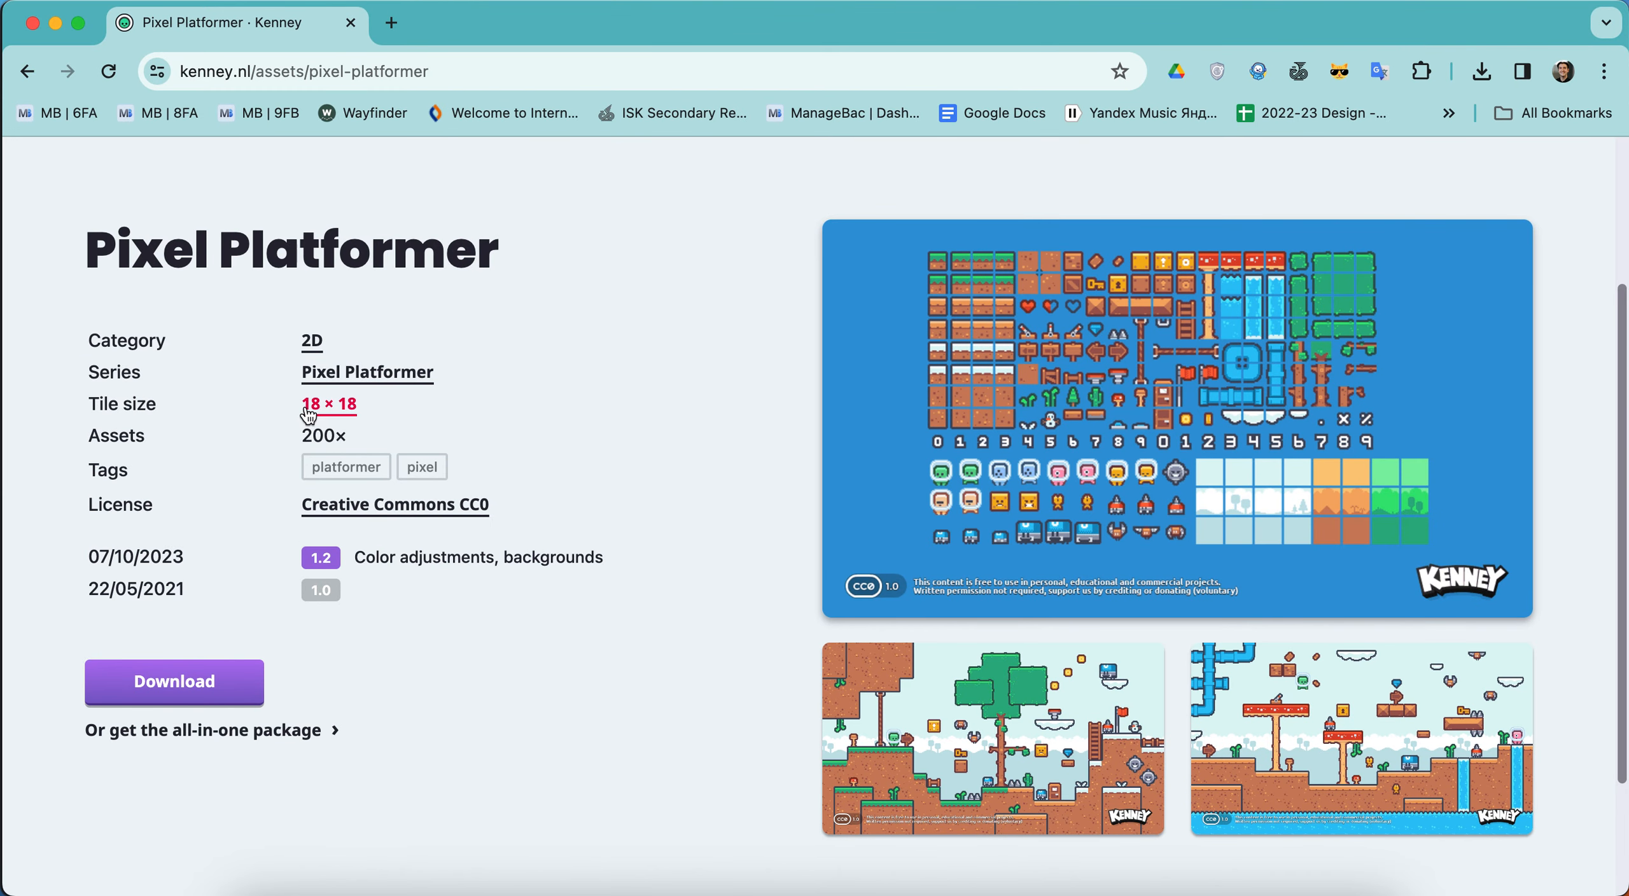
key(ctrl+Up)
click(516, 465)
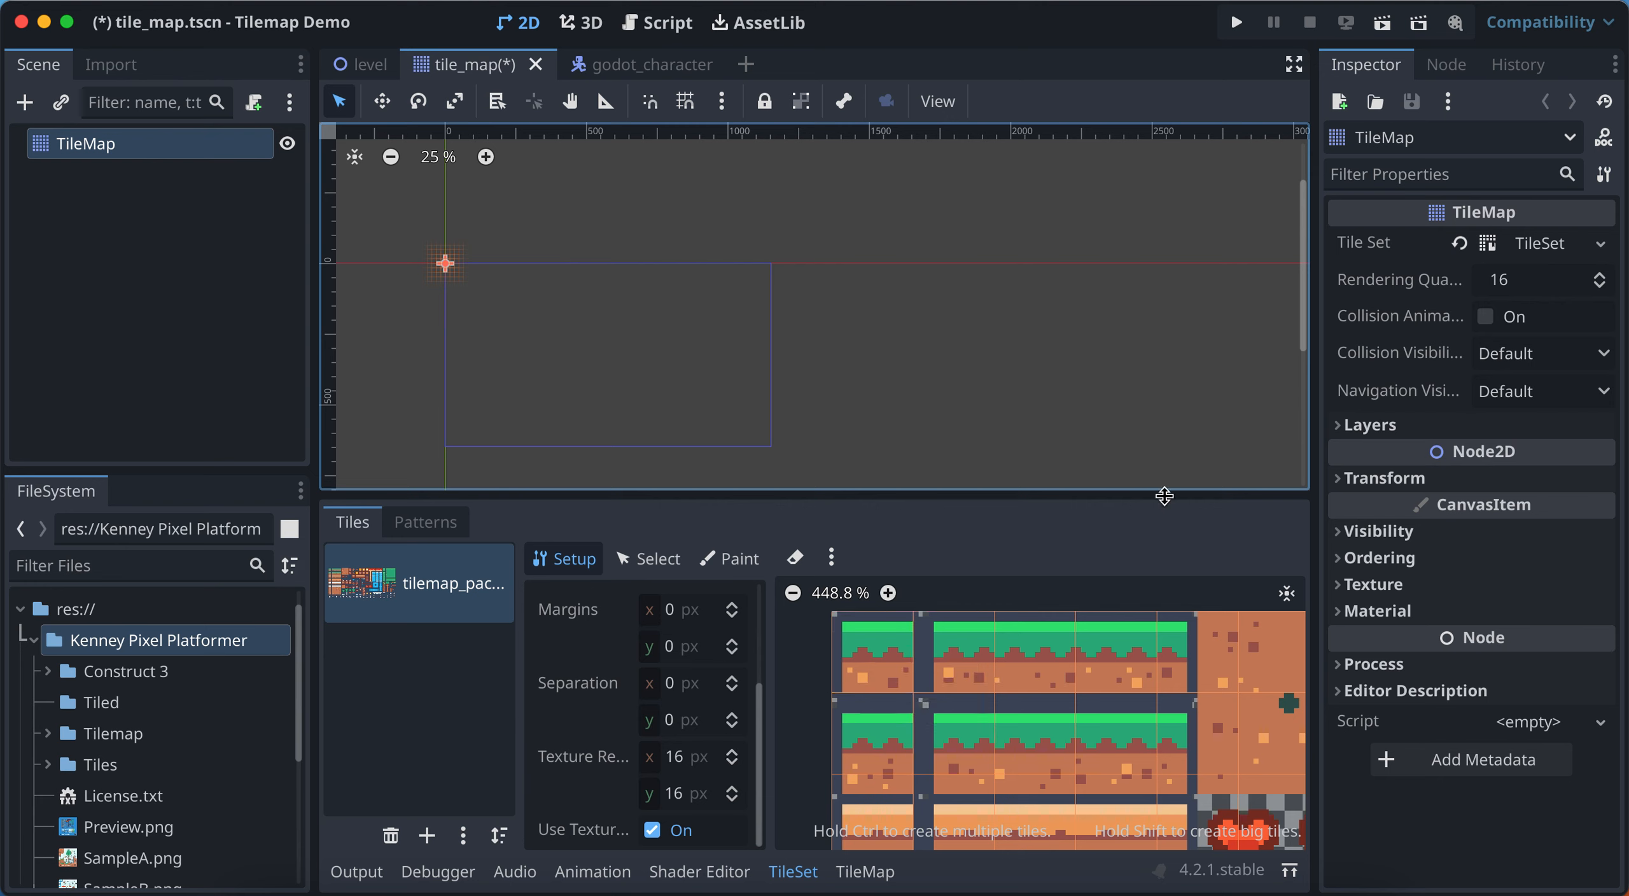
Set the TileMap's rendering quadrant size to 18 and the atlas texture region size to 18 × 18 px
click(1598, 276)
click(1598, 276)
click(733, 754)
click(732, 754)
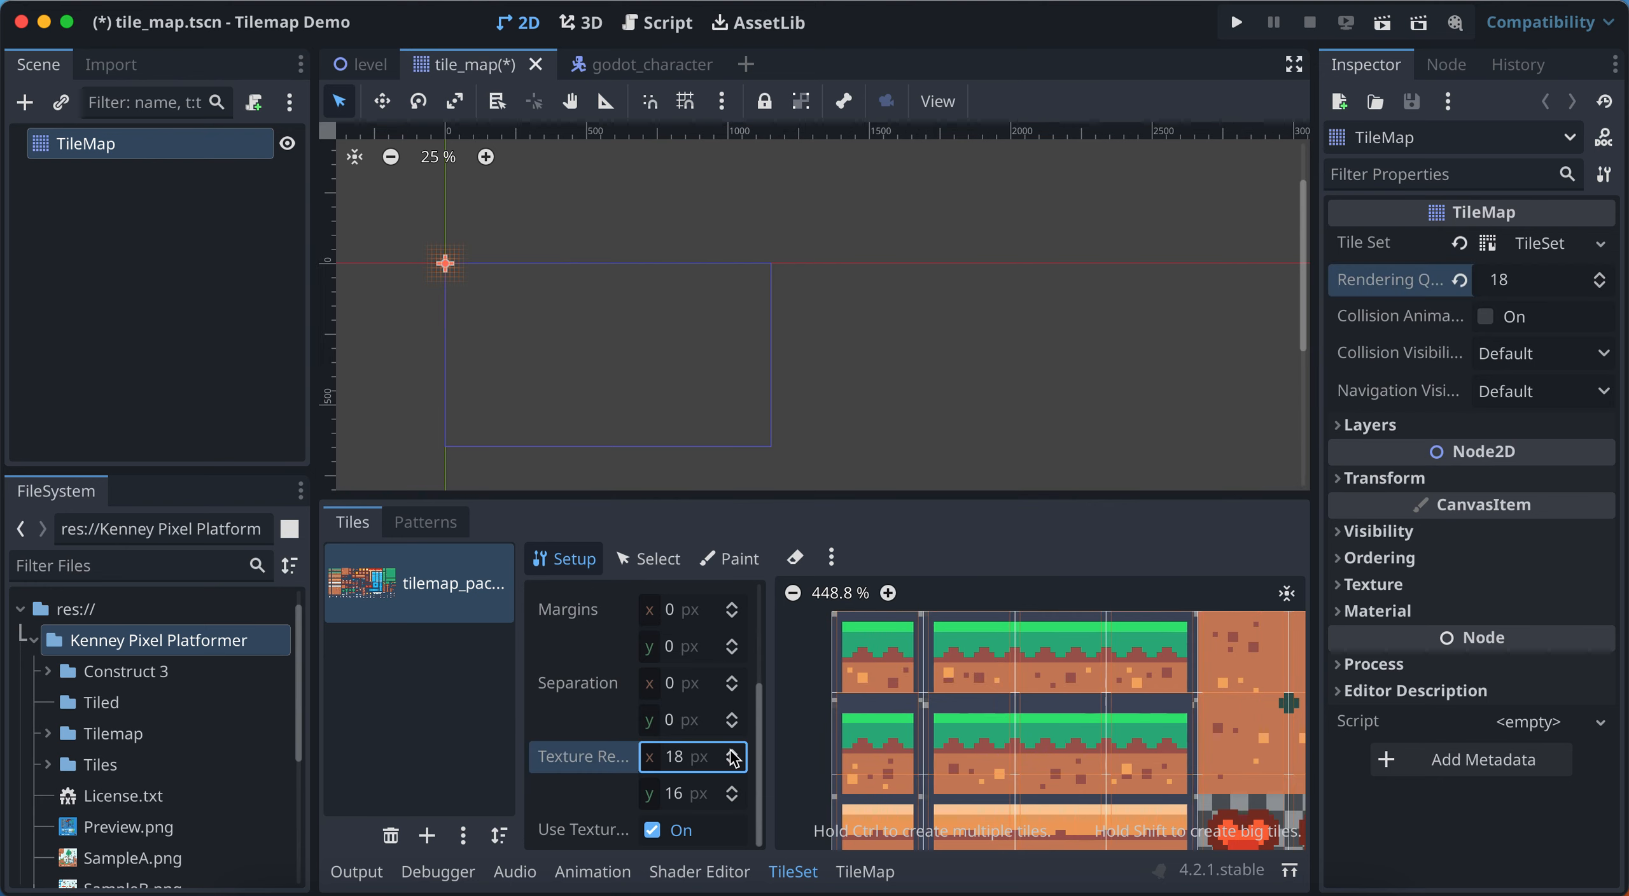
click(732, 790)
click(733, 790)
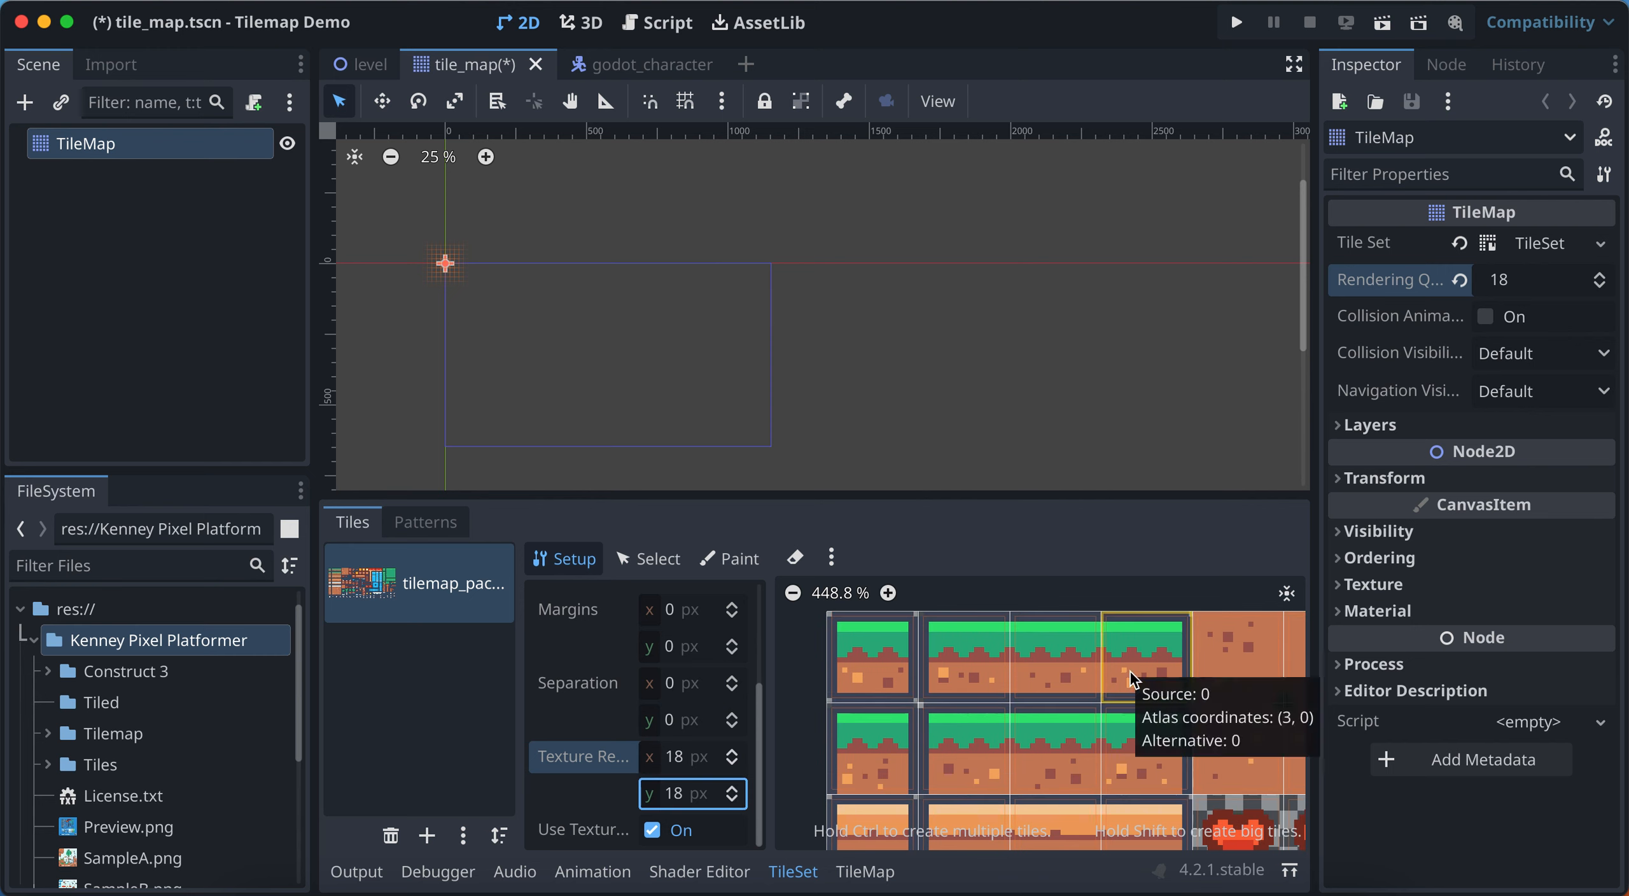
Examine the grass, crate, key and ladder tiles across the atlas for alignment with the region grid
shift+scroll(1173, 729, right, 5)
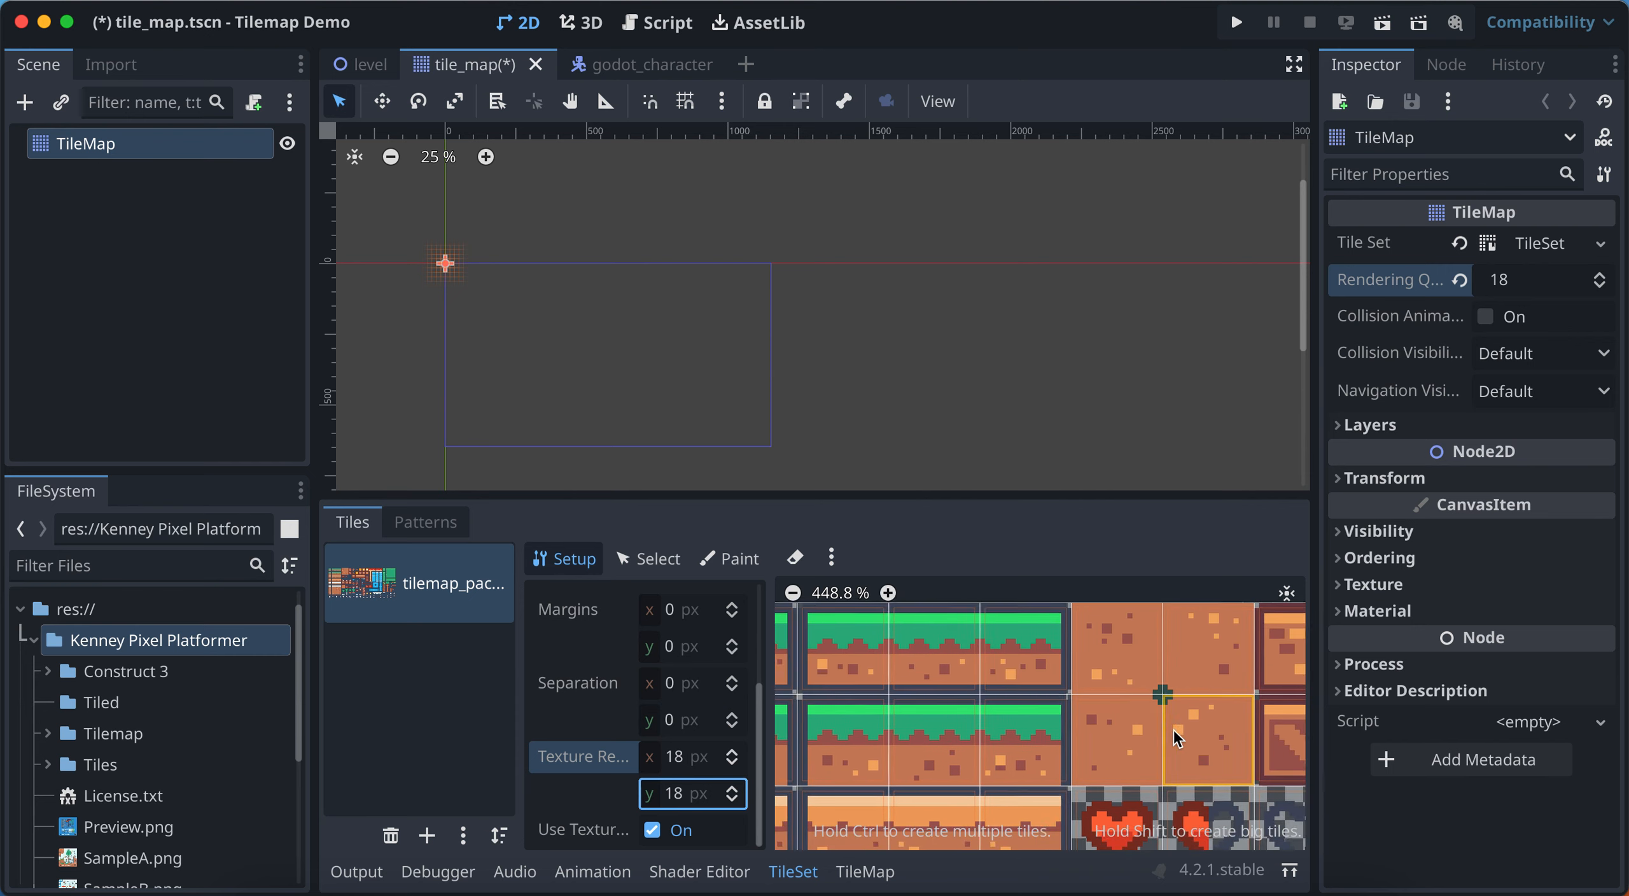
scroll(1174, 738, up, 2)
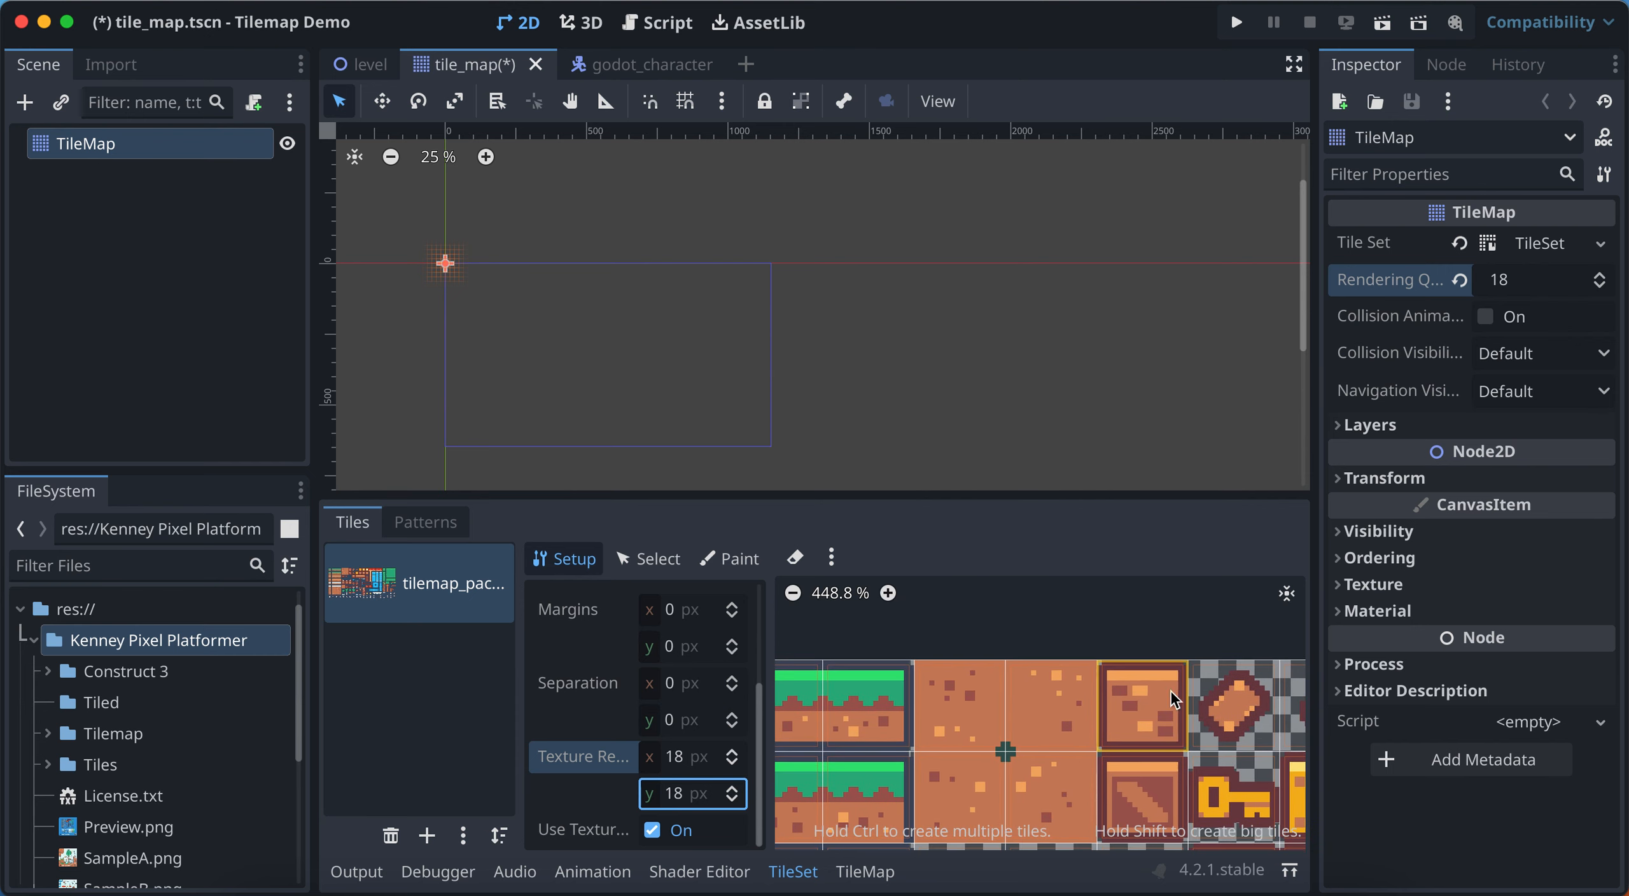
middle_drag(1174, 700, 1037, 682)
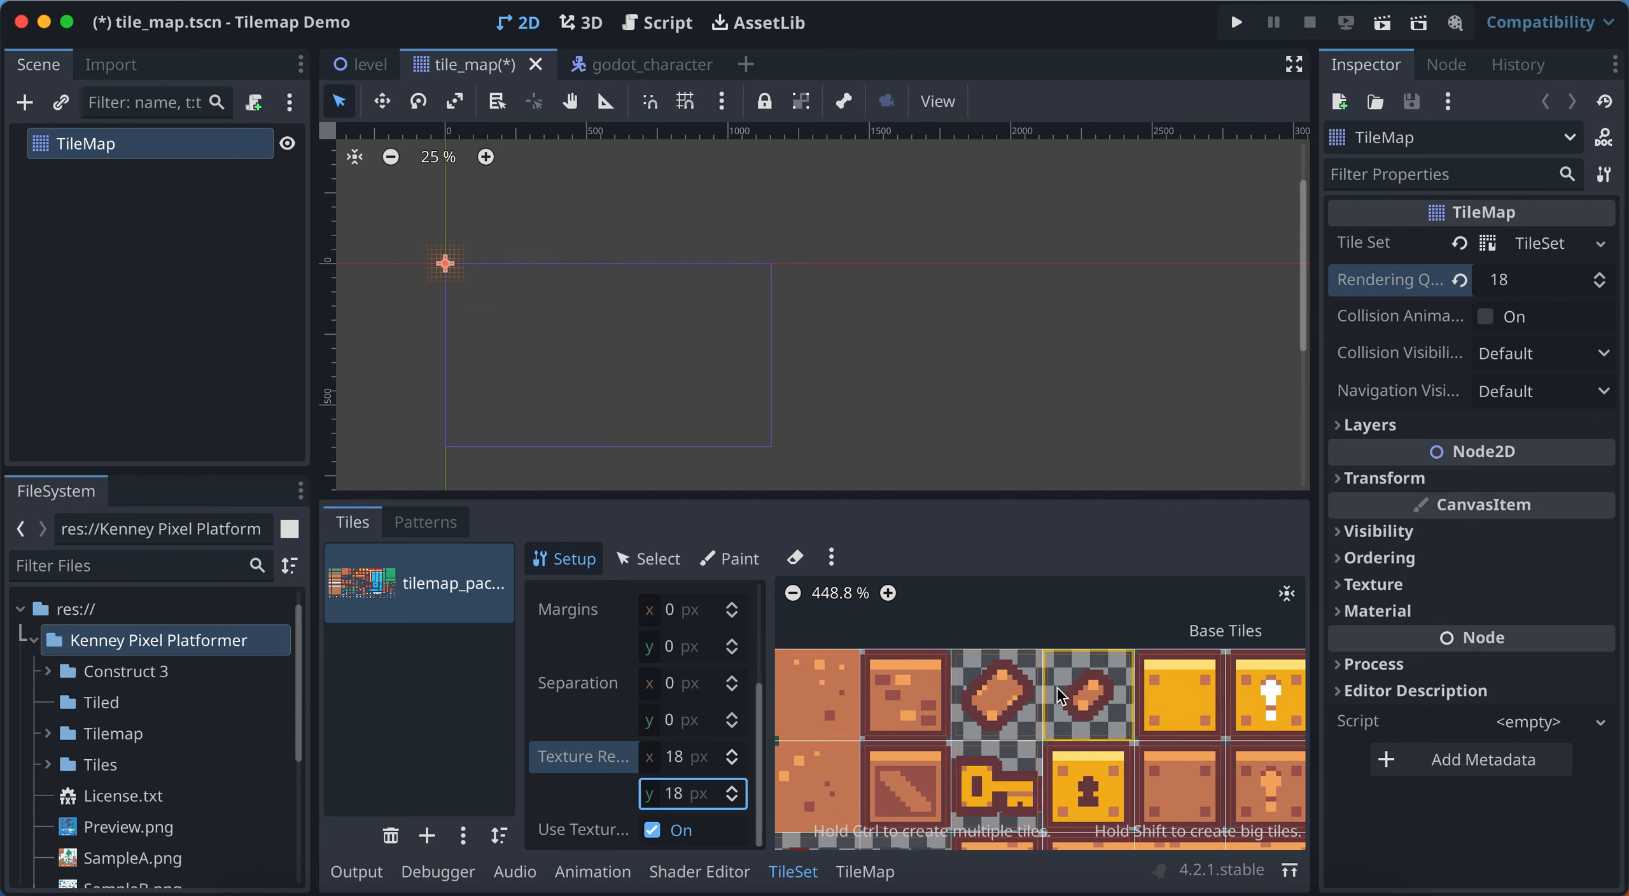
scroll(1058, 693, down, 5)
scroll(1211, 753, right, 4)
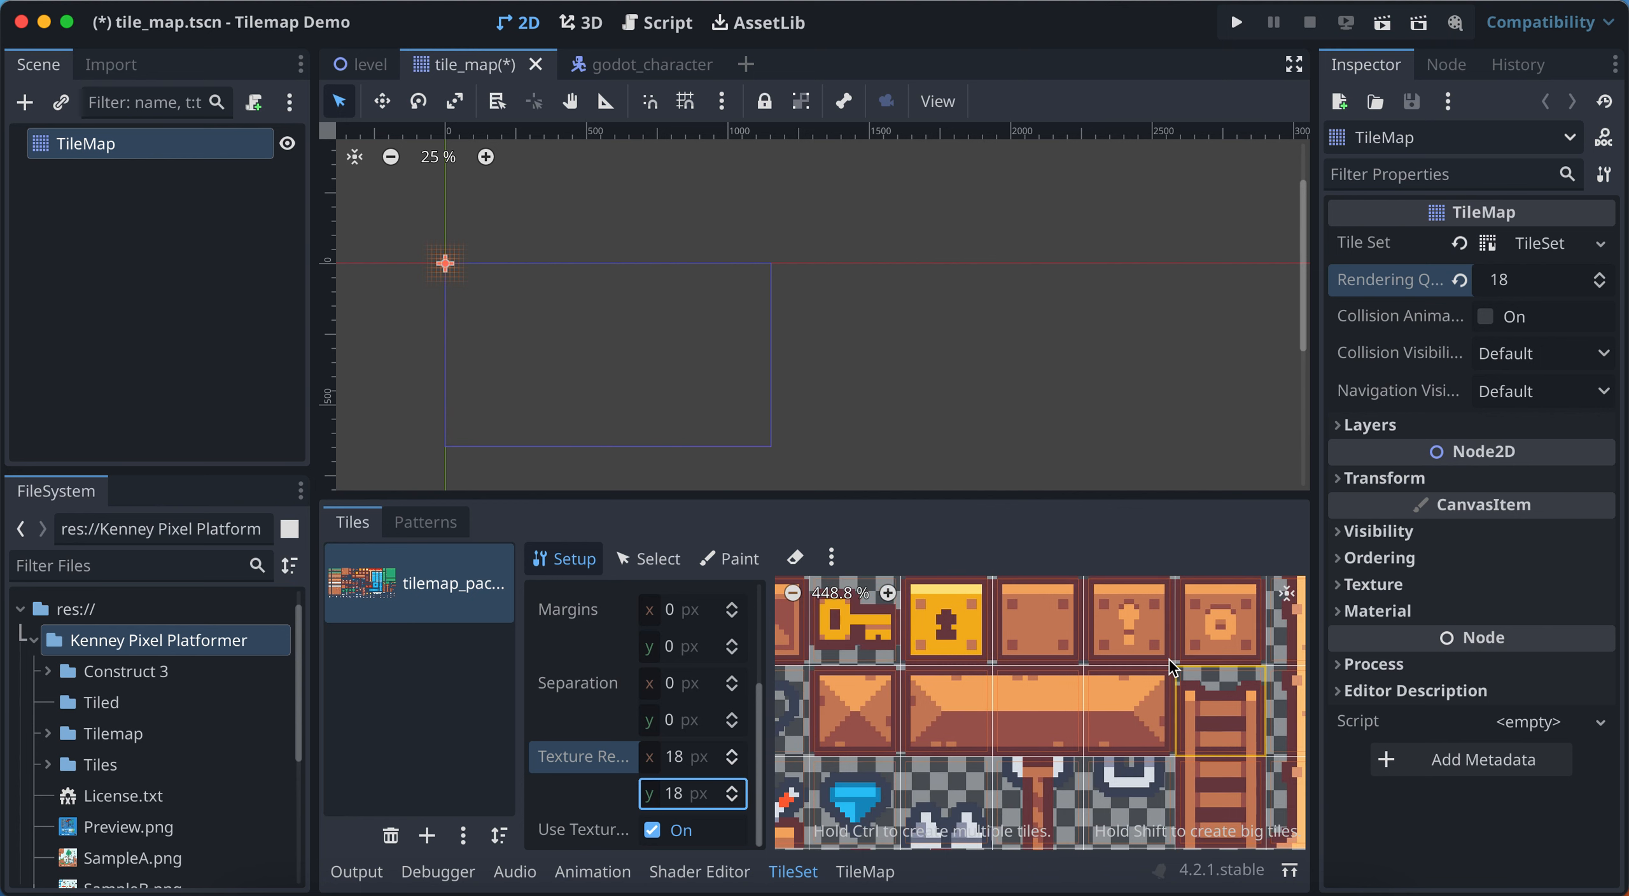
scroll(939, 748, left, 2)
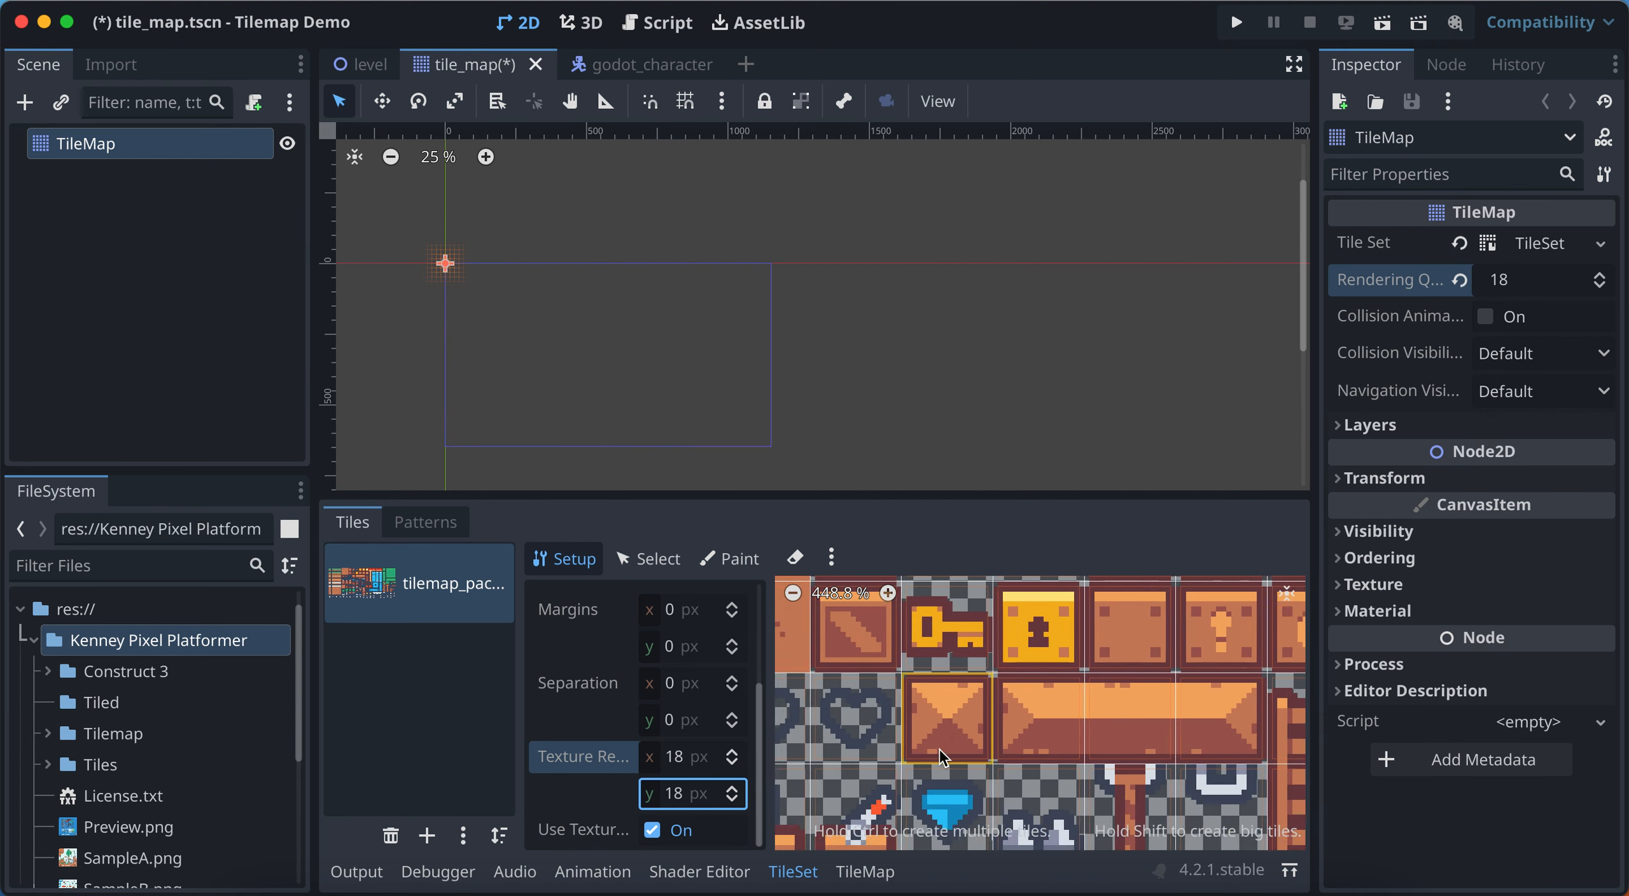
scroll(939, 748, left, 6)
scroll(939, 748, up, 2)
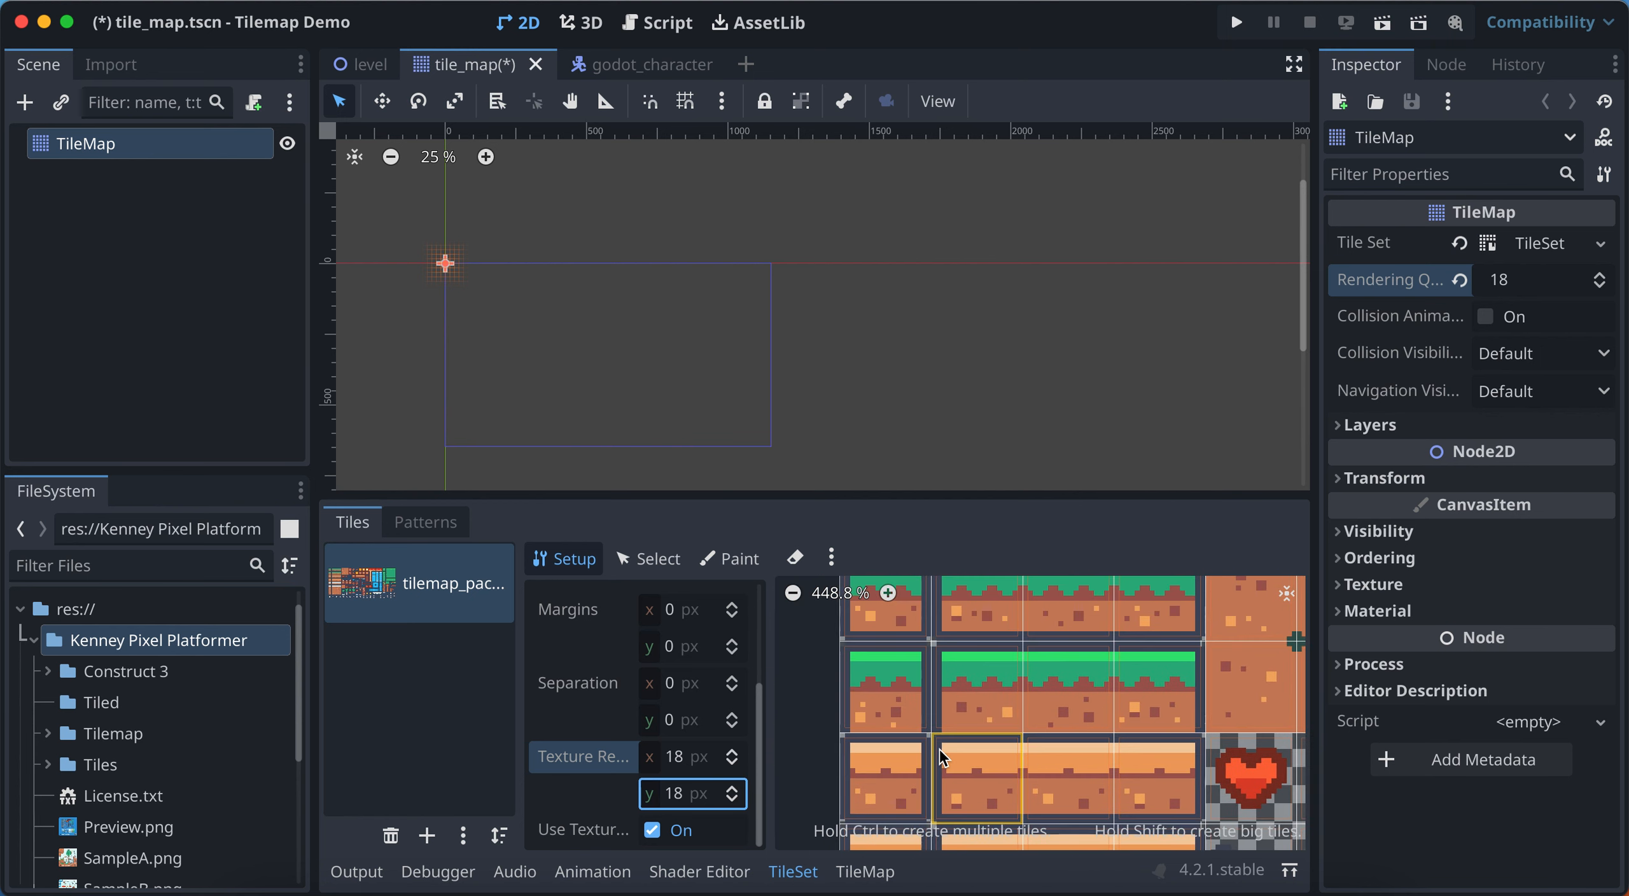
scroll(939, 748, up, 3)
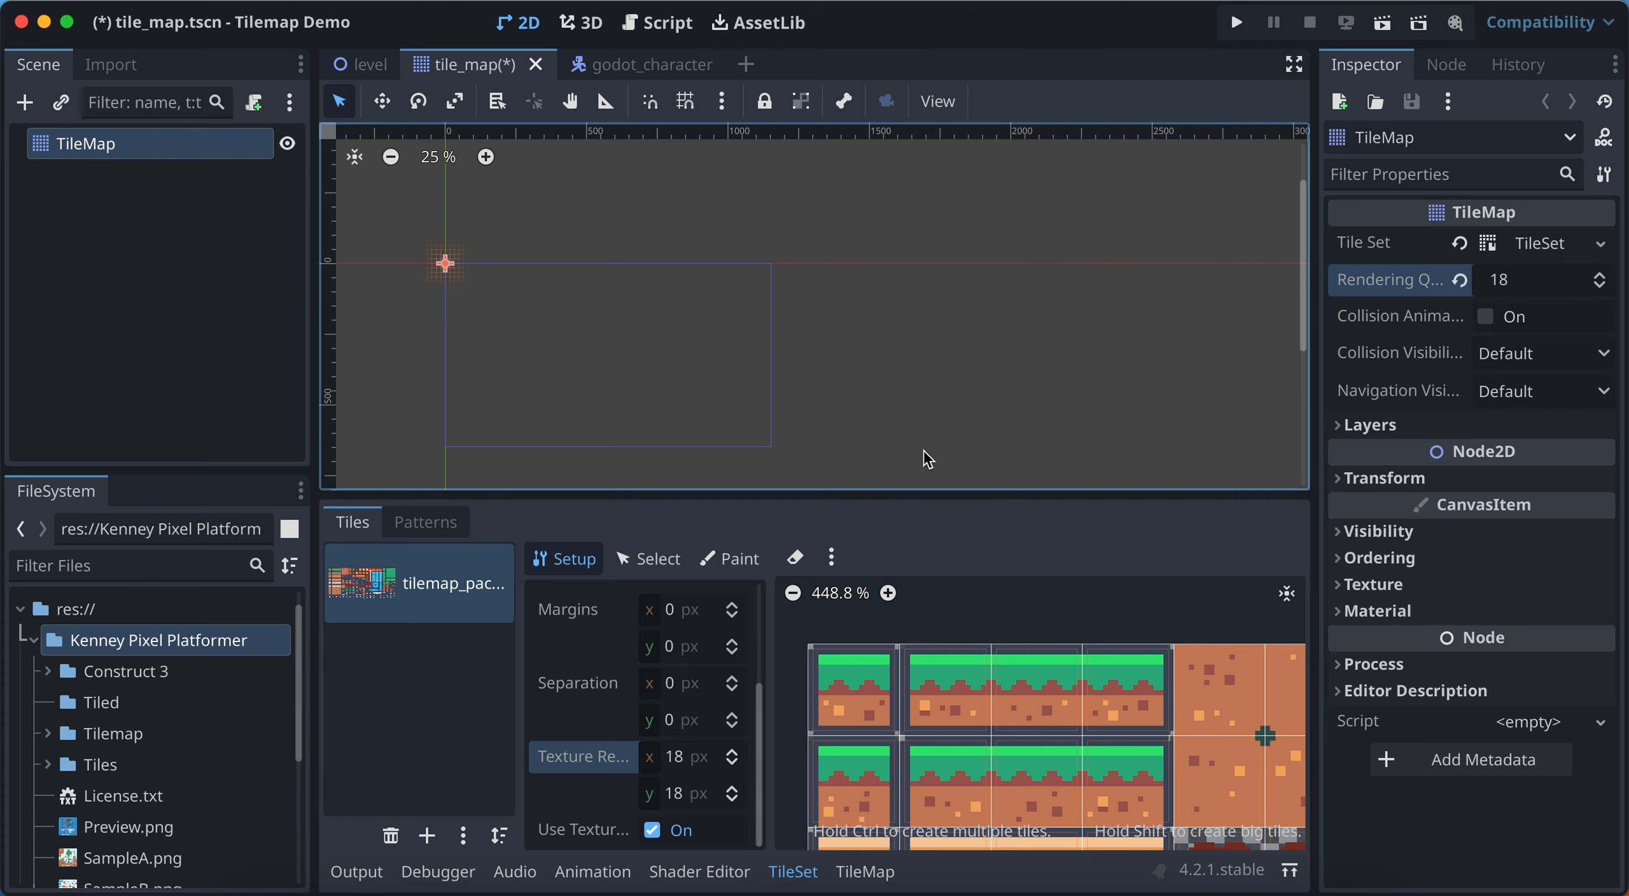
Save the tile_map scene and add a physics layer to the TileMap's TileSet
key(super+s)
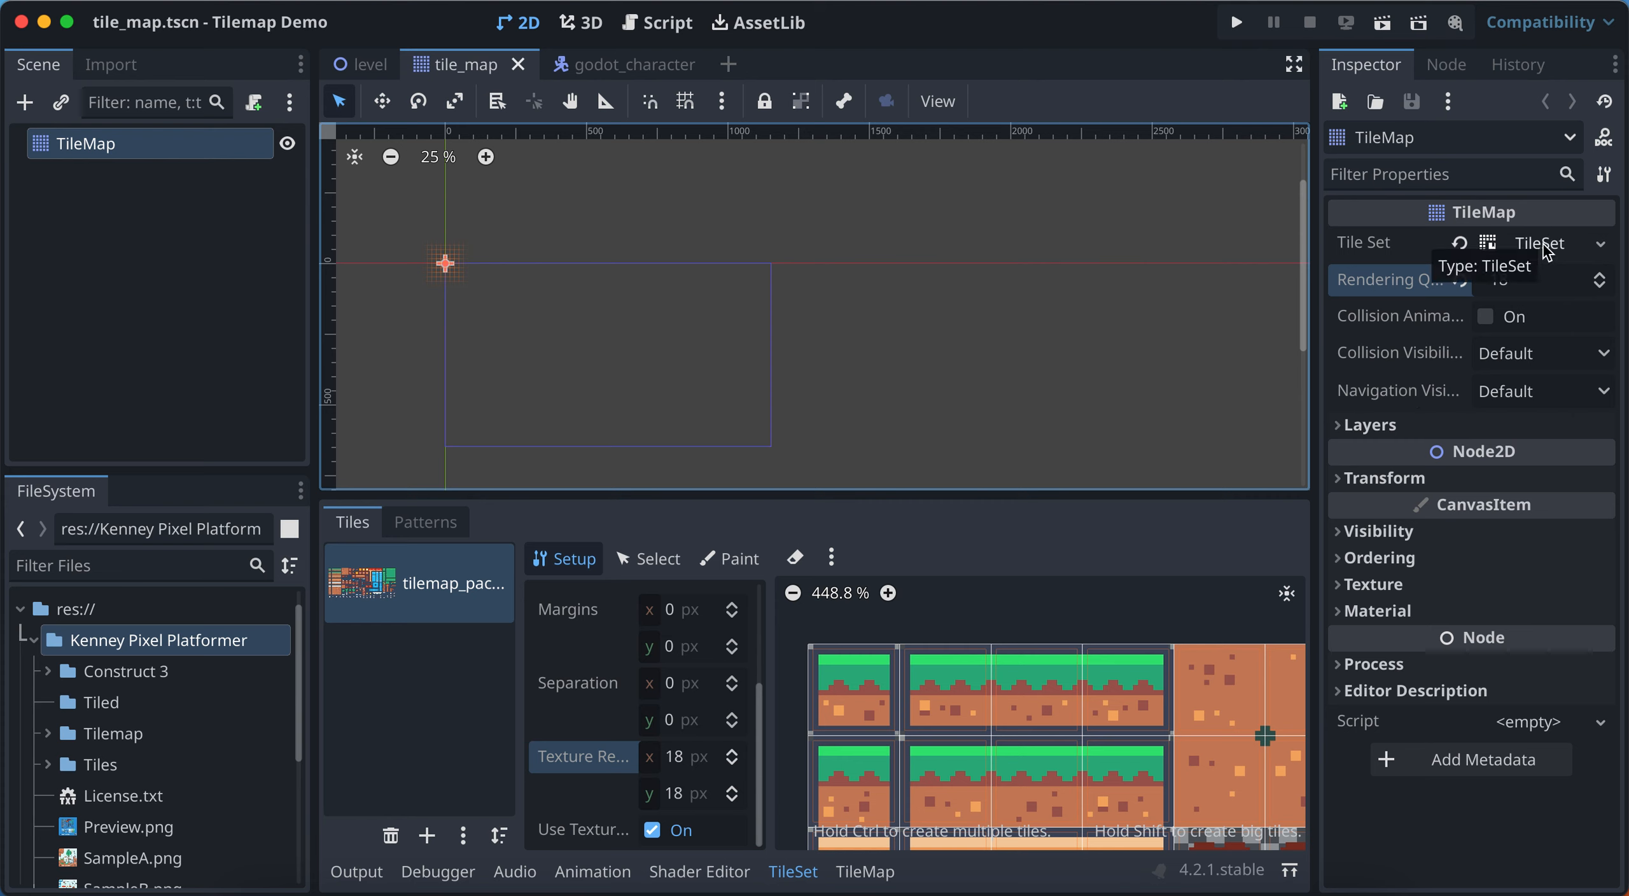
click(1601, 245)
click(1600, 245)
click(1601, 246)
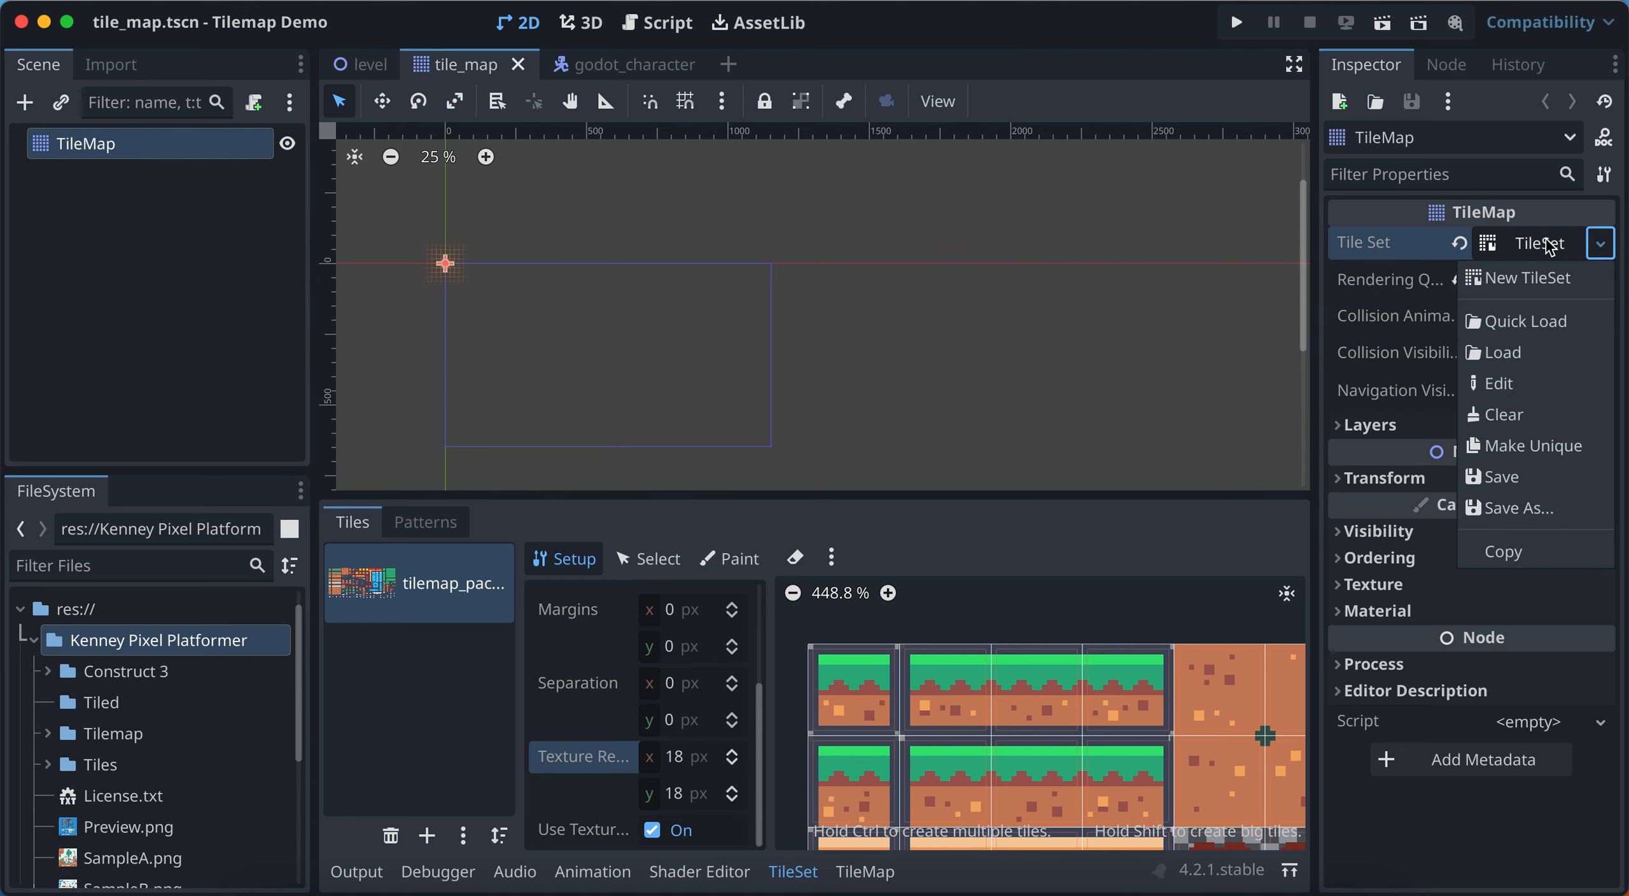
click(1544, 245)
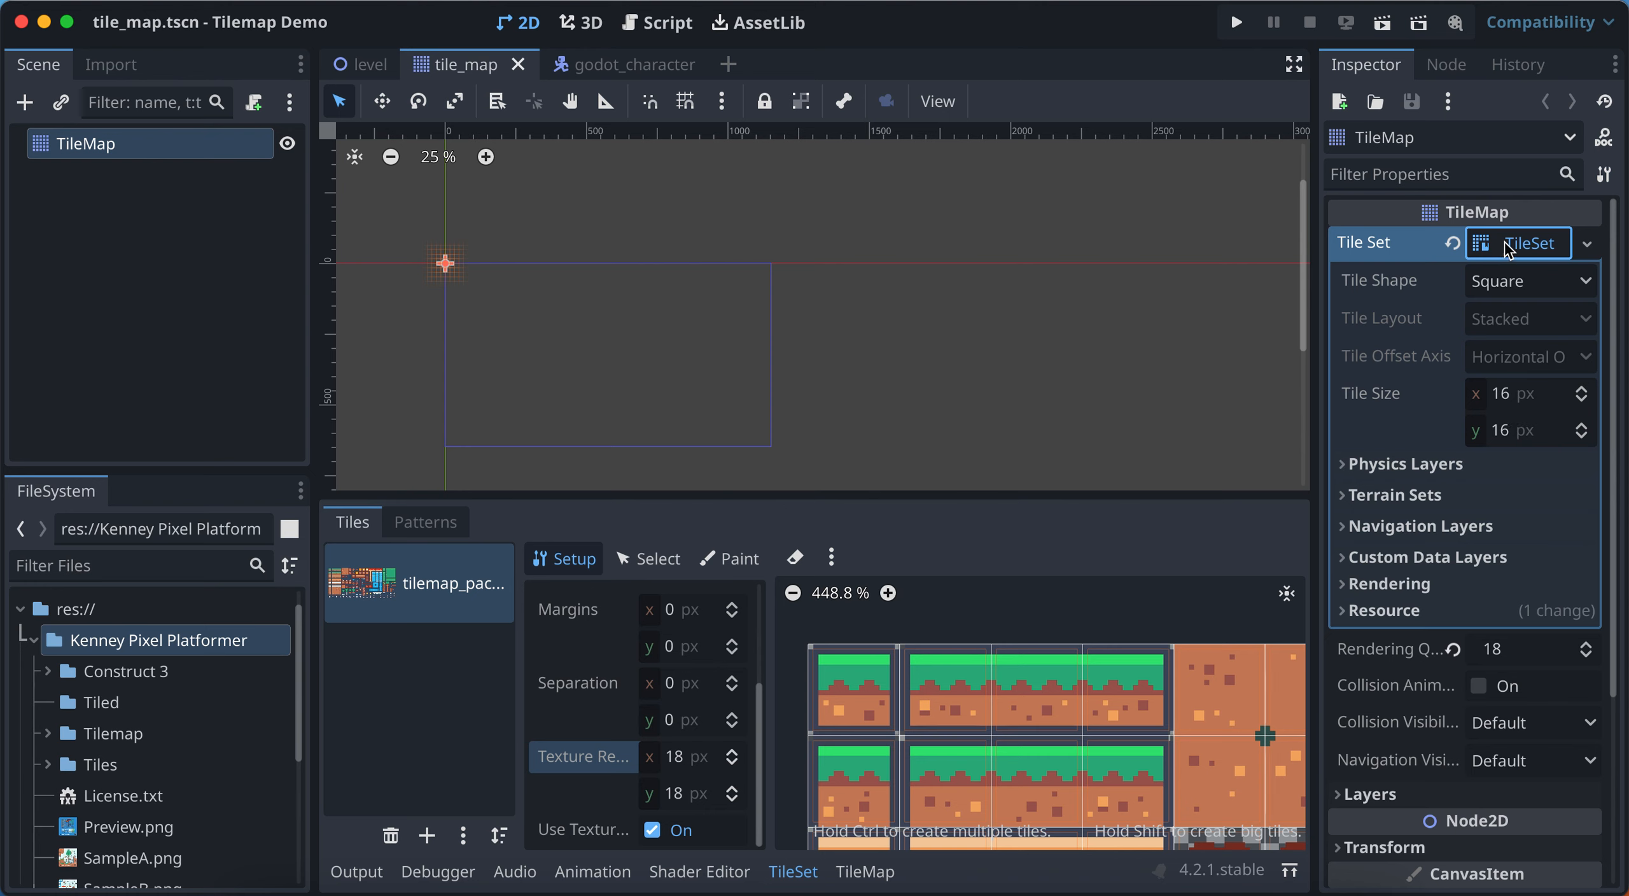
click(1366, 466)
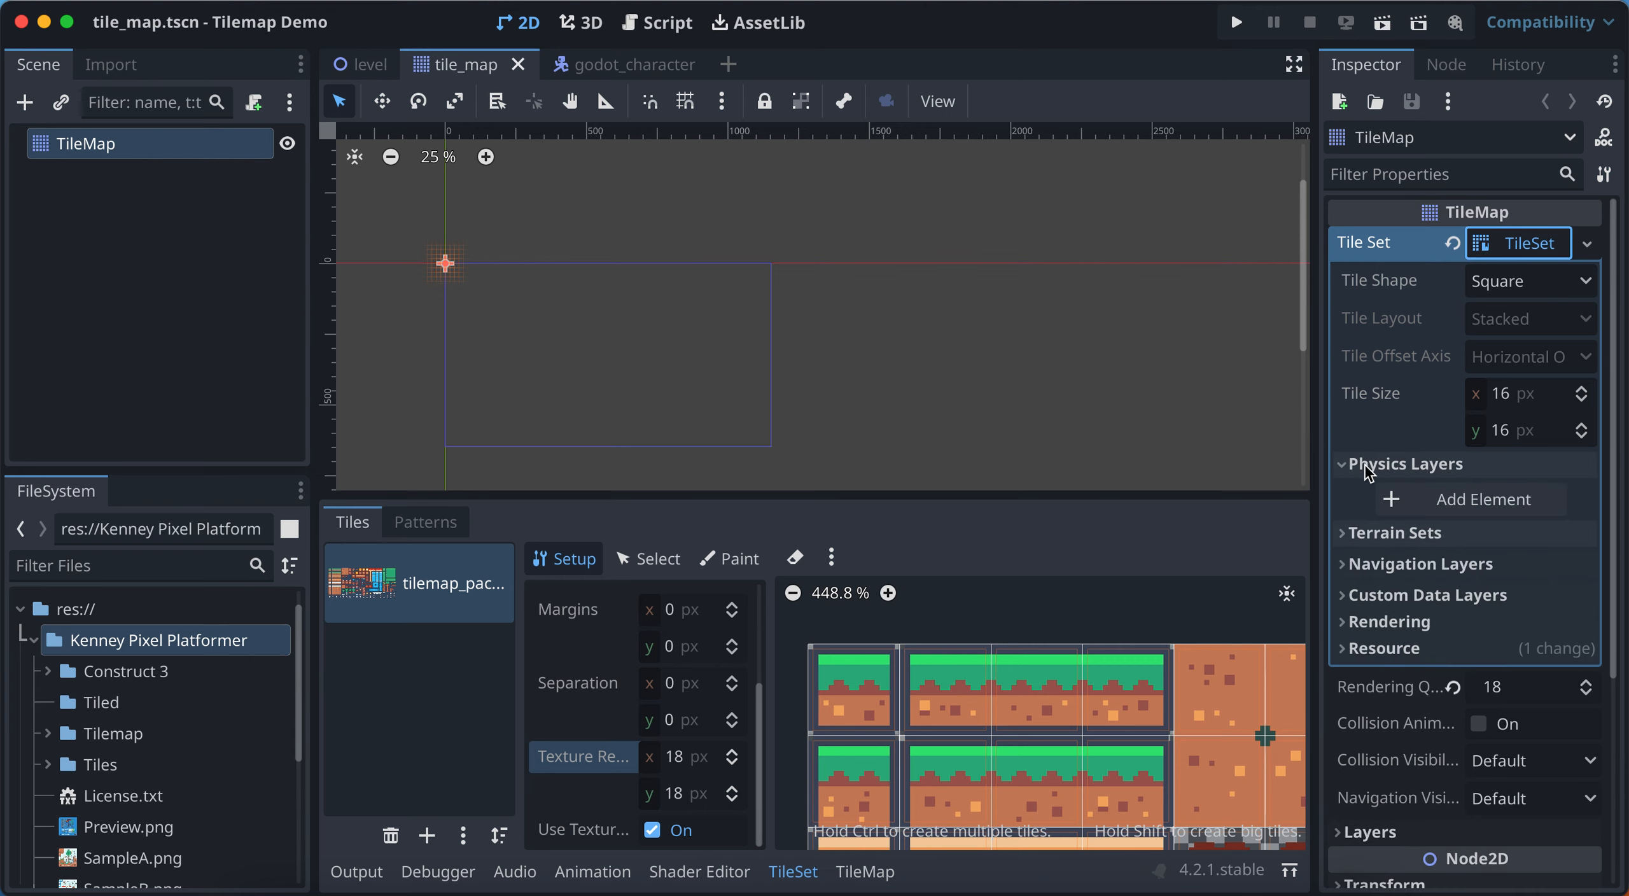
click(1422, 507)
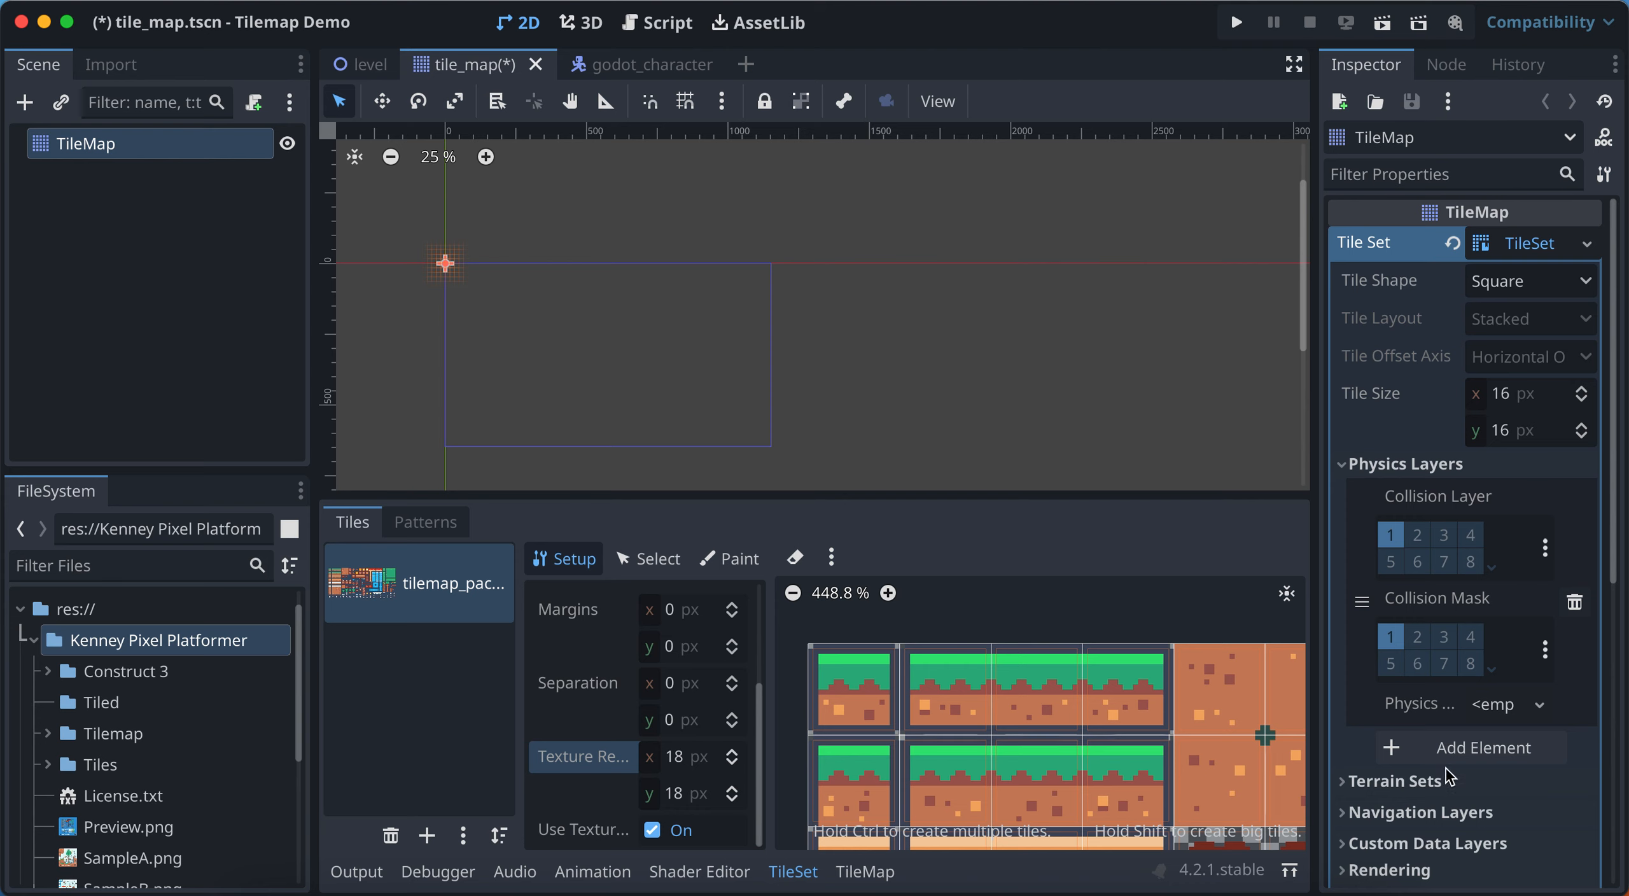
Set the TileSet's tile size to 18 × 18 px and save the scene
click(1518, 403)
text(18)
click(1515, 432)
text(1)
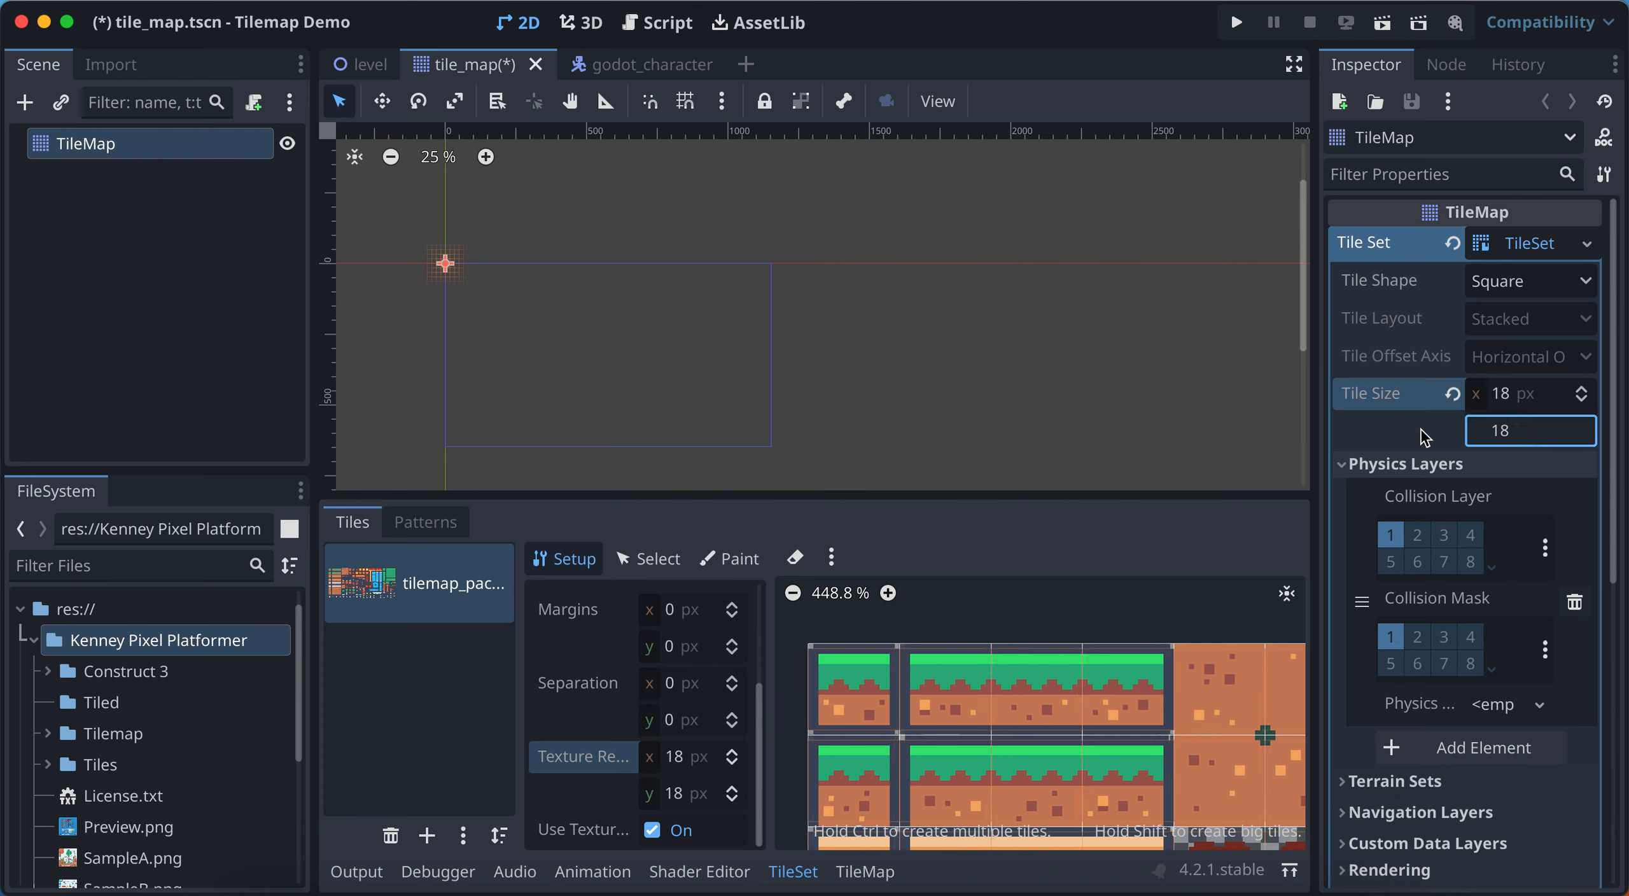
key(super+s)
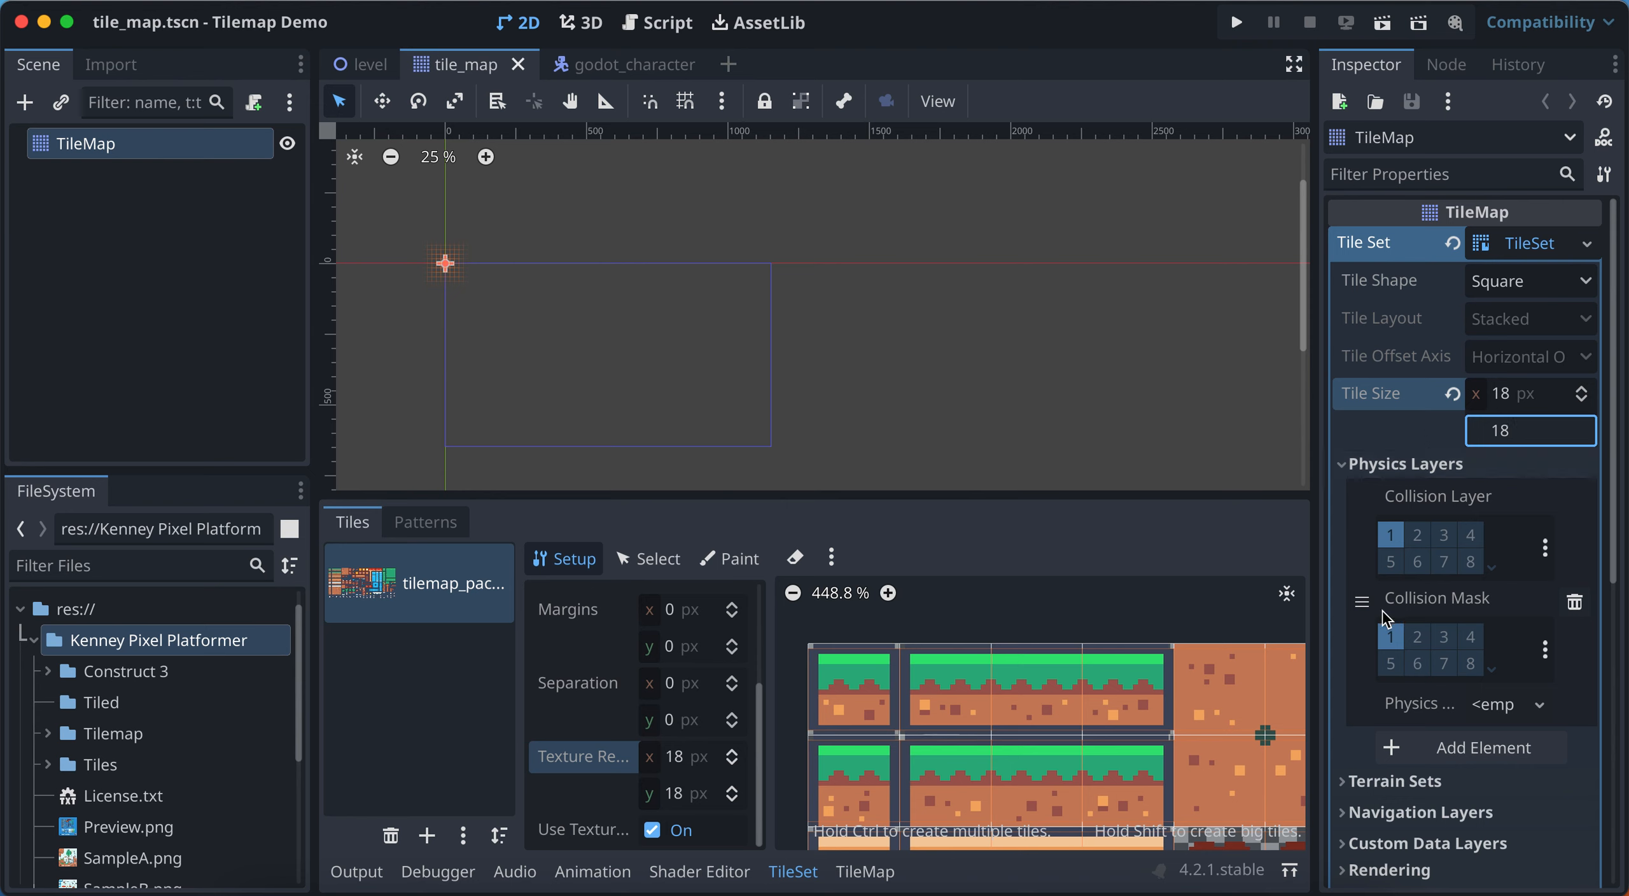
scroll(1162, 688, down, 3)
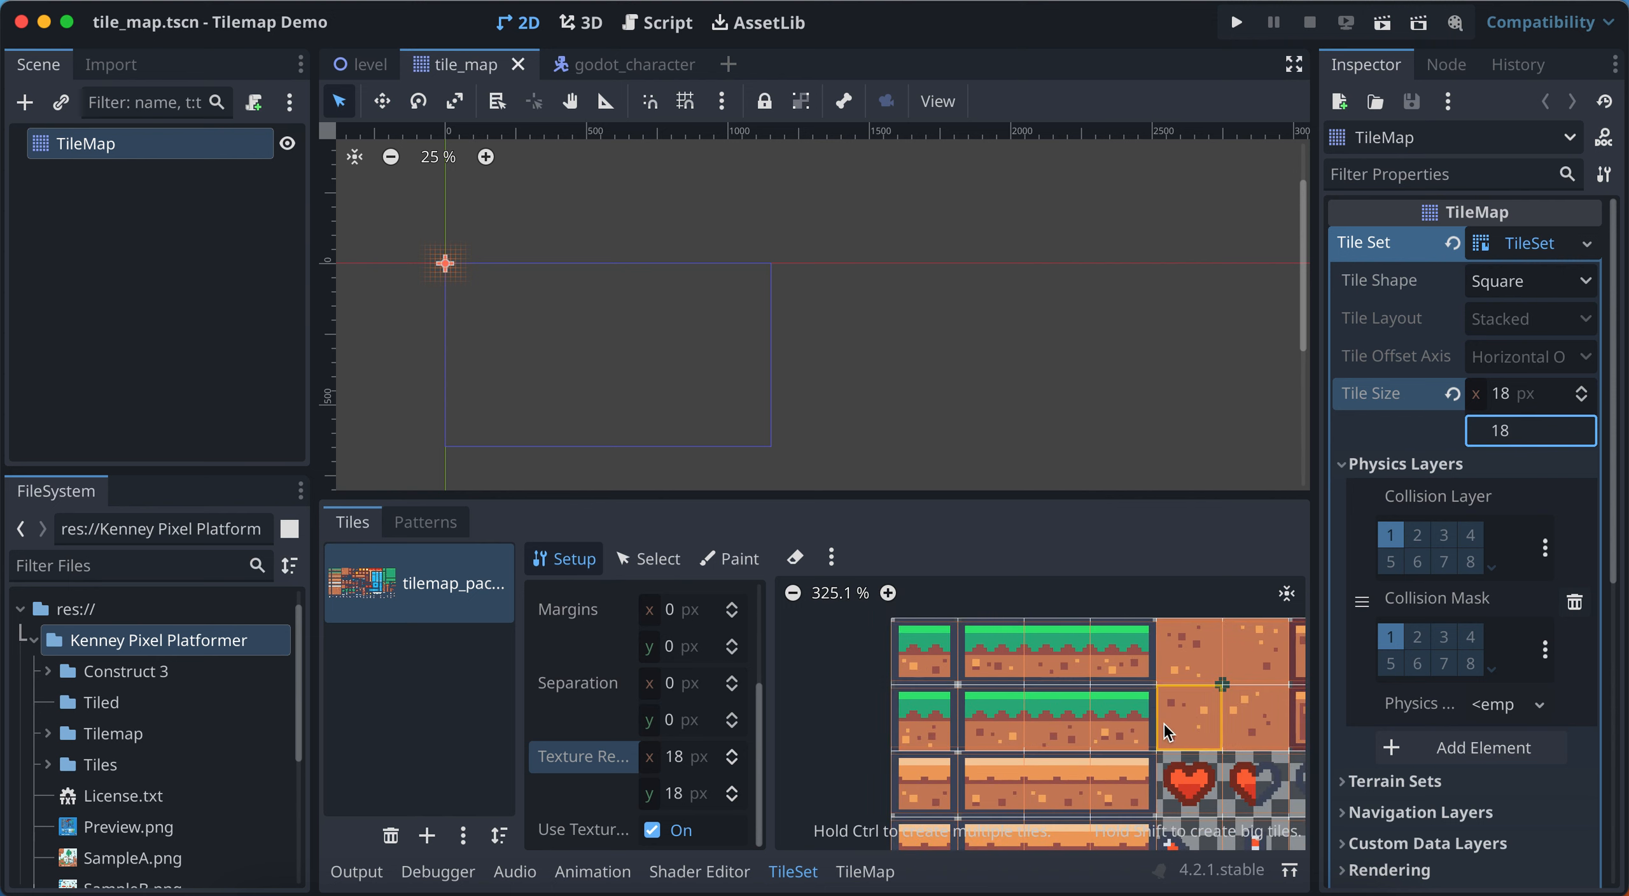
scroll(1150, 706, right, 5)
scroll(1150, 706, down, 2)
scroll(1150, 706, left, 1)
scroll(1151, 706, down, 9)
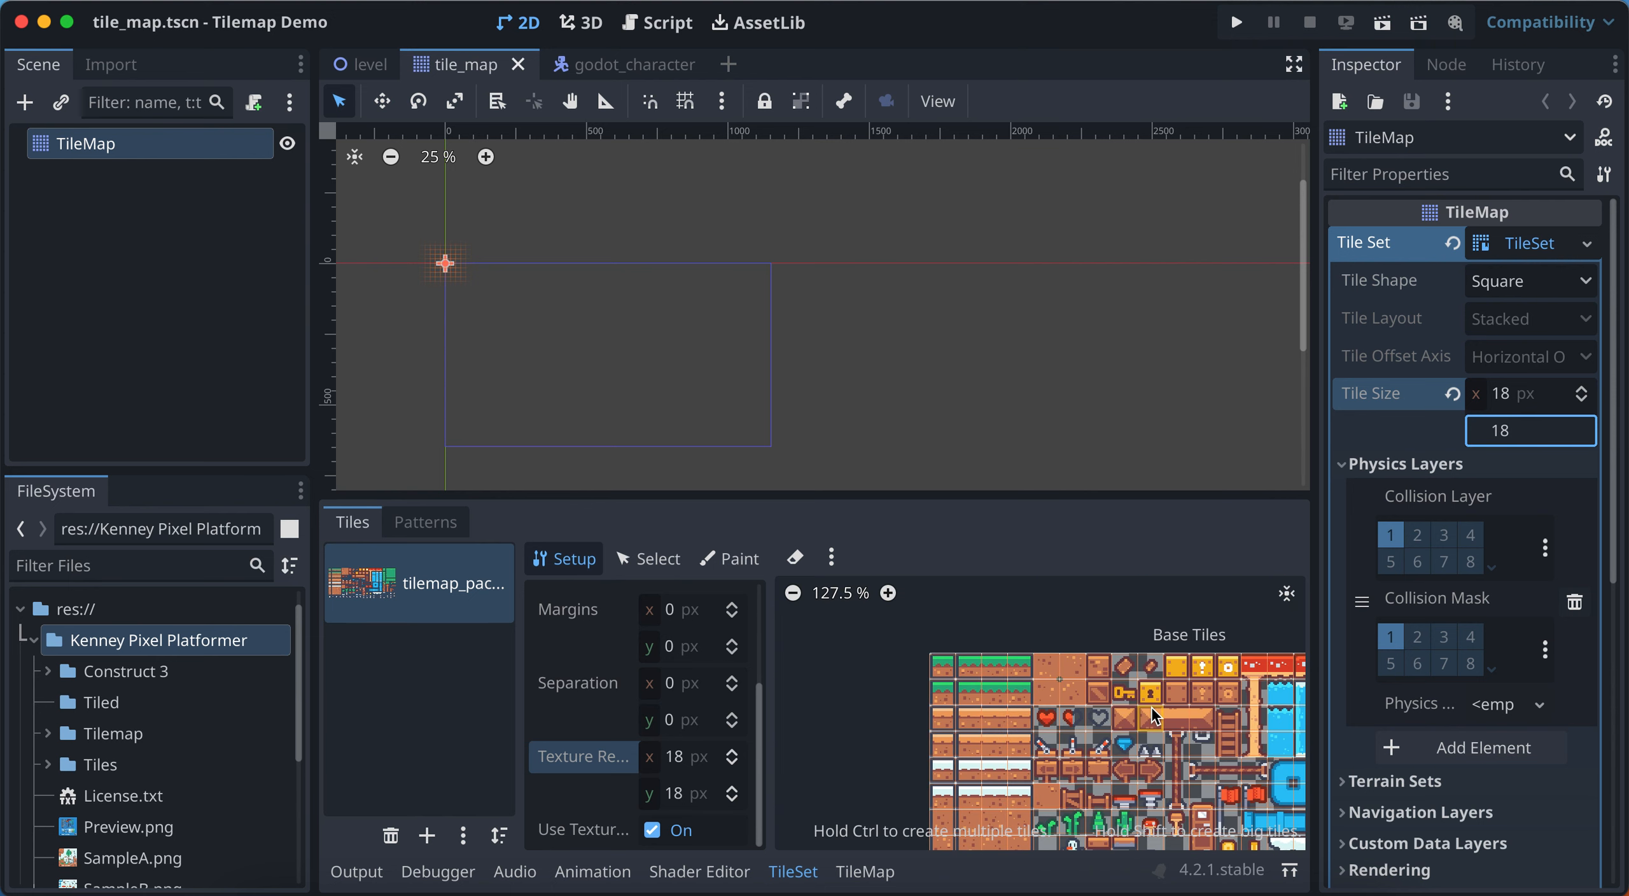
Switch the tile atlas to selection mode and select the ground tile at atlas coordinates (3, 2)
scroll(1153, 716, up, 3)
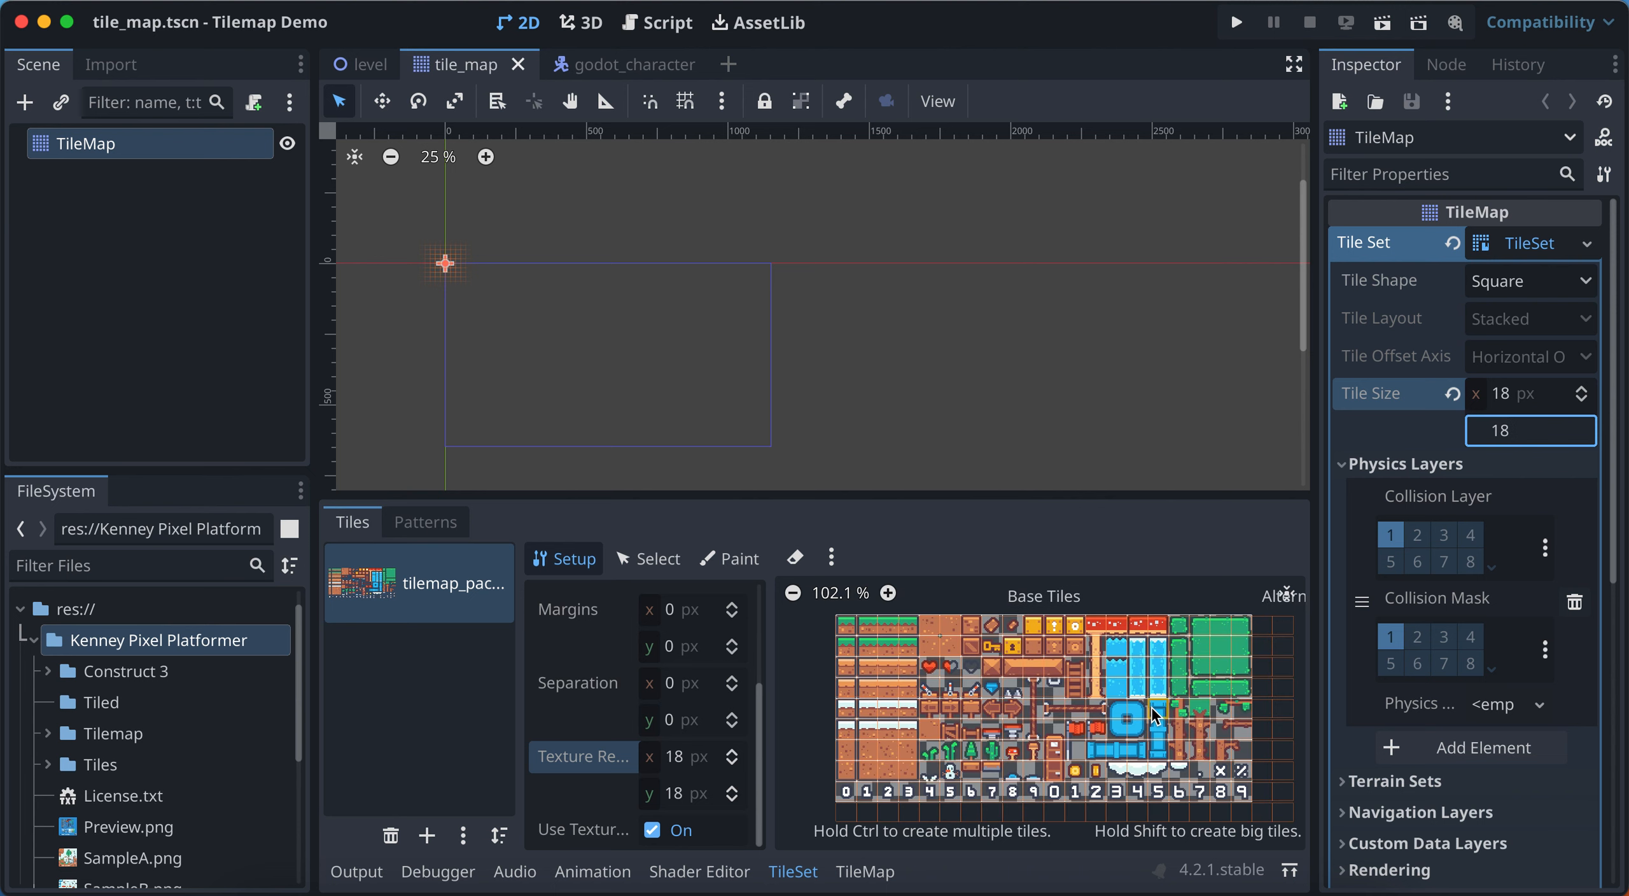
scroll(1153, 716, left, 3)
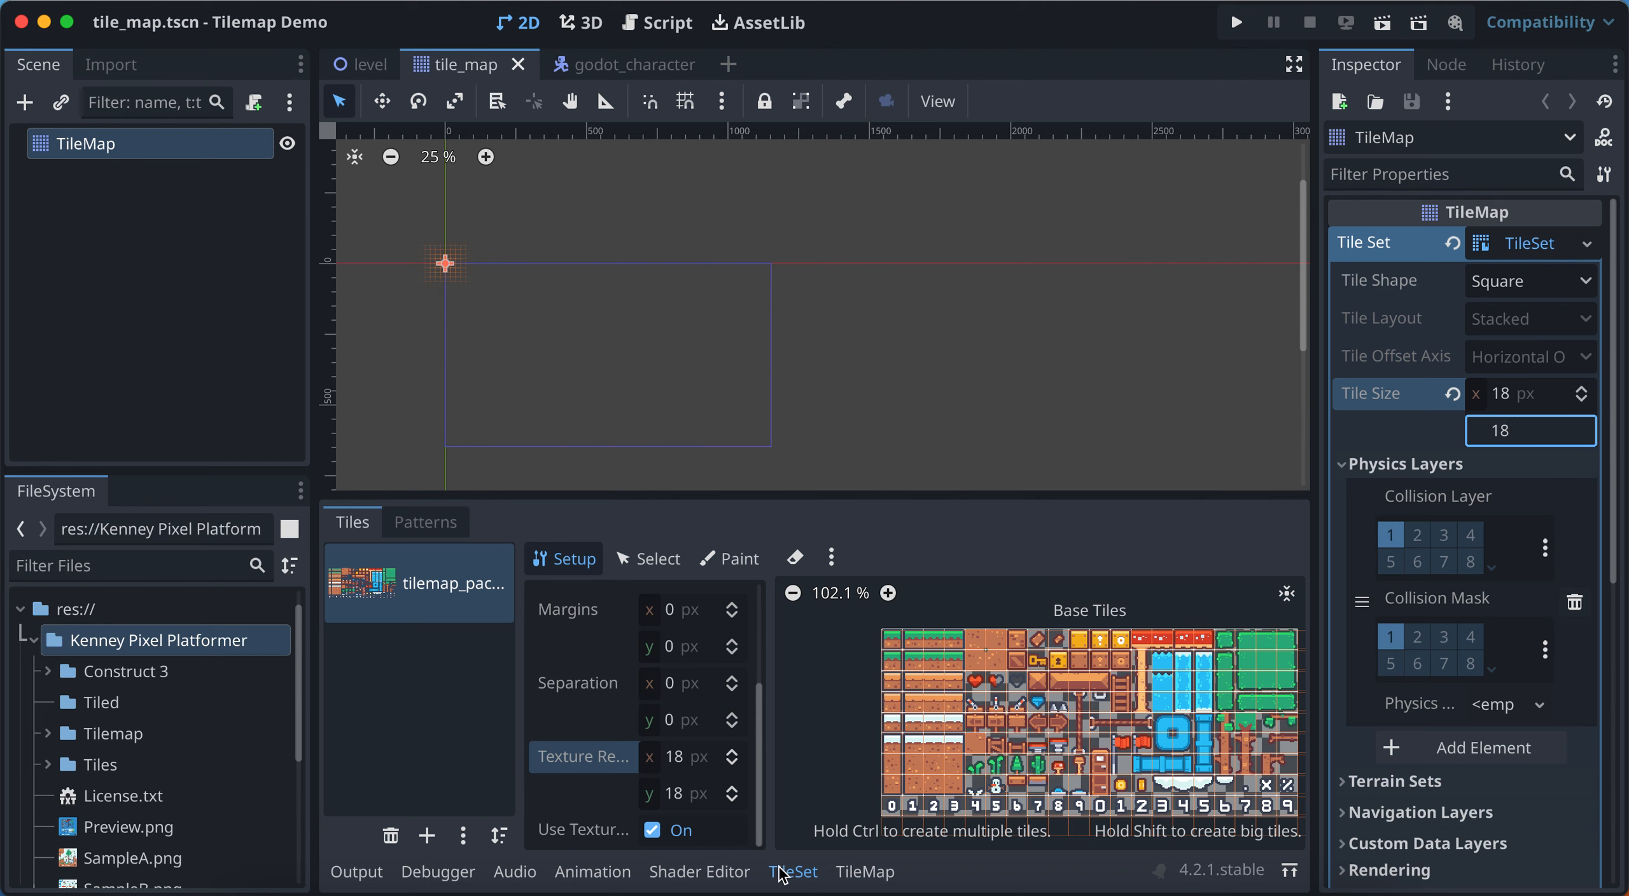
click(651, 563)
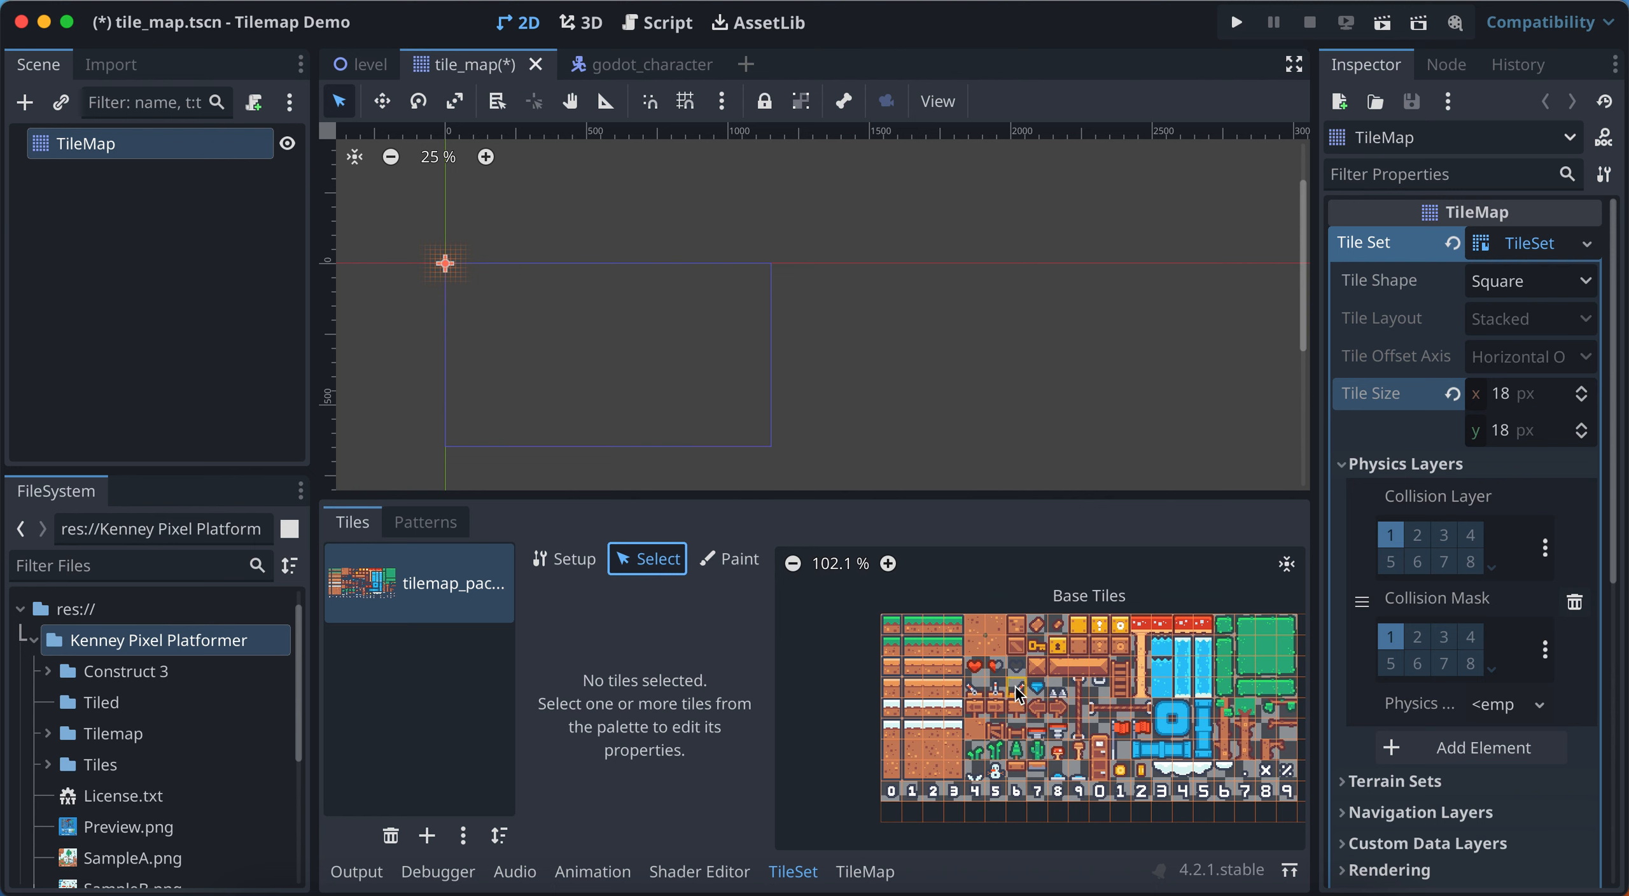
click(933, 659)
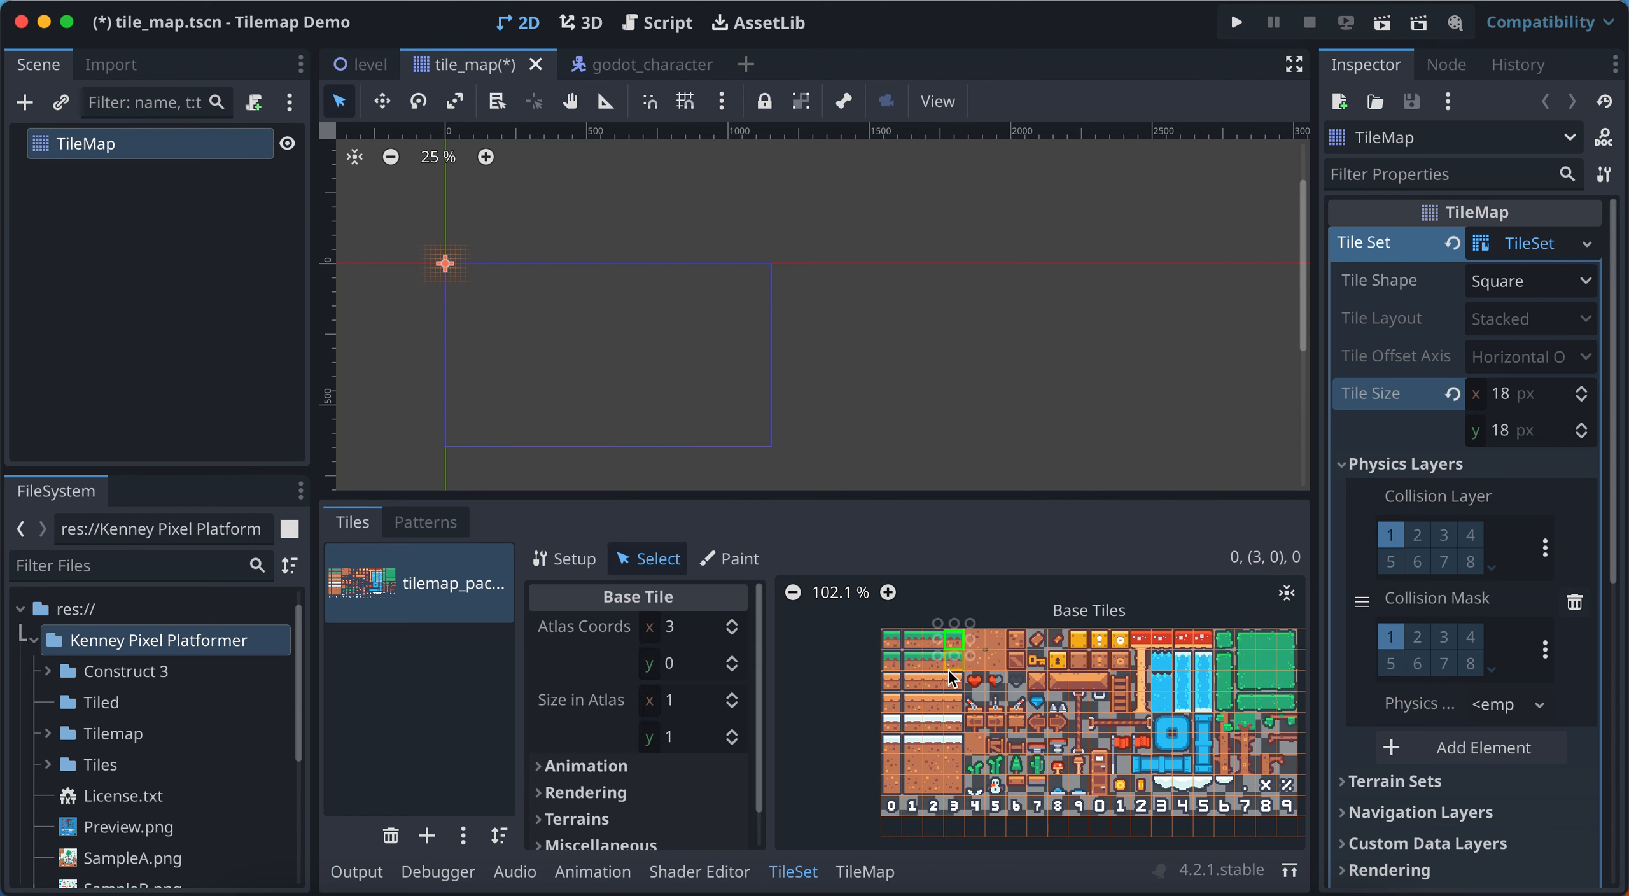
click(948, 689)
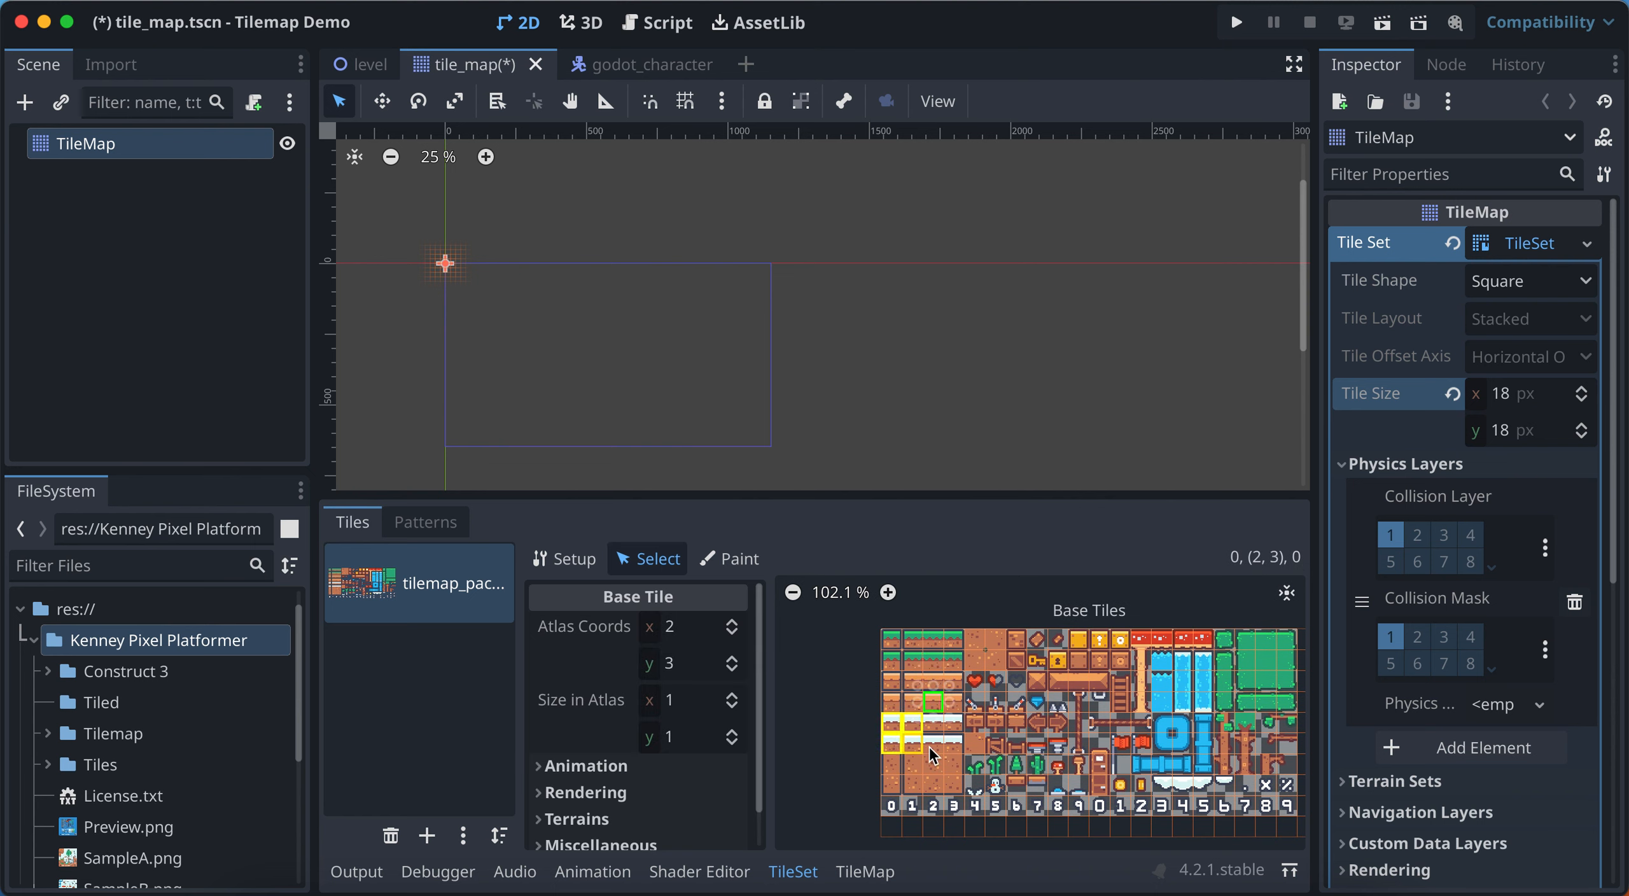
drag(929, 746, 956, 782)
click(955, 680)
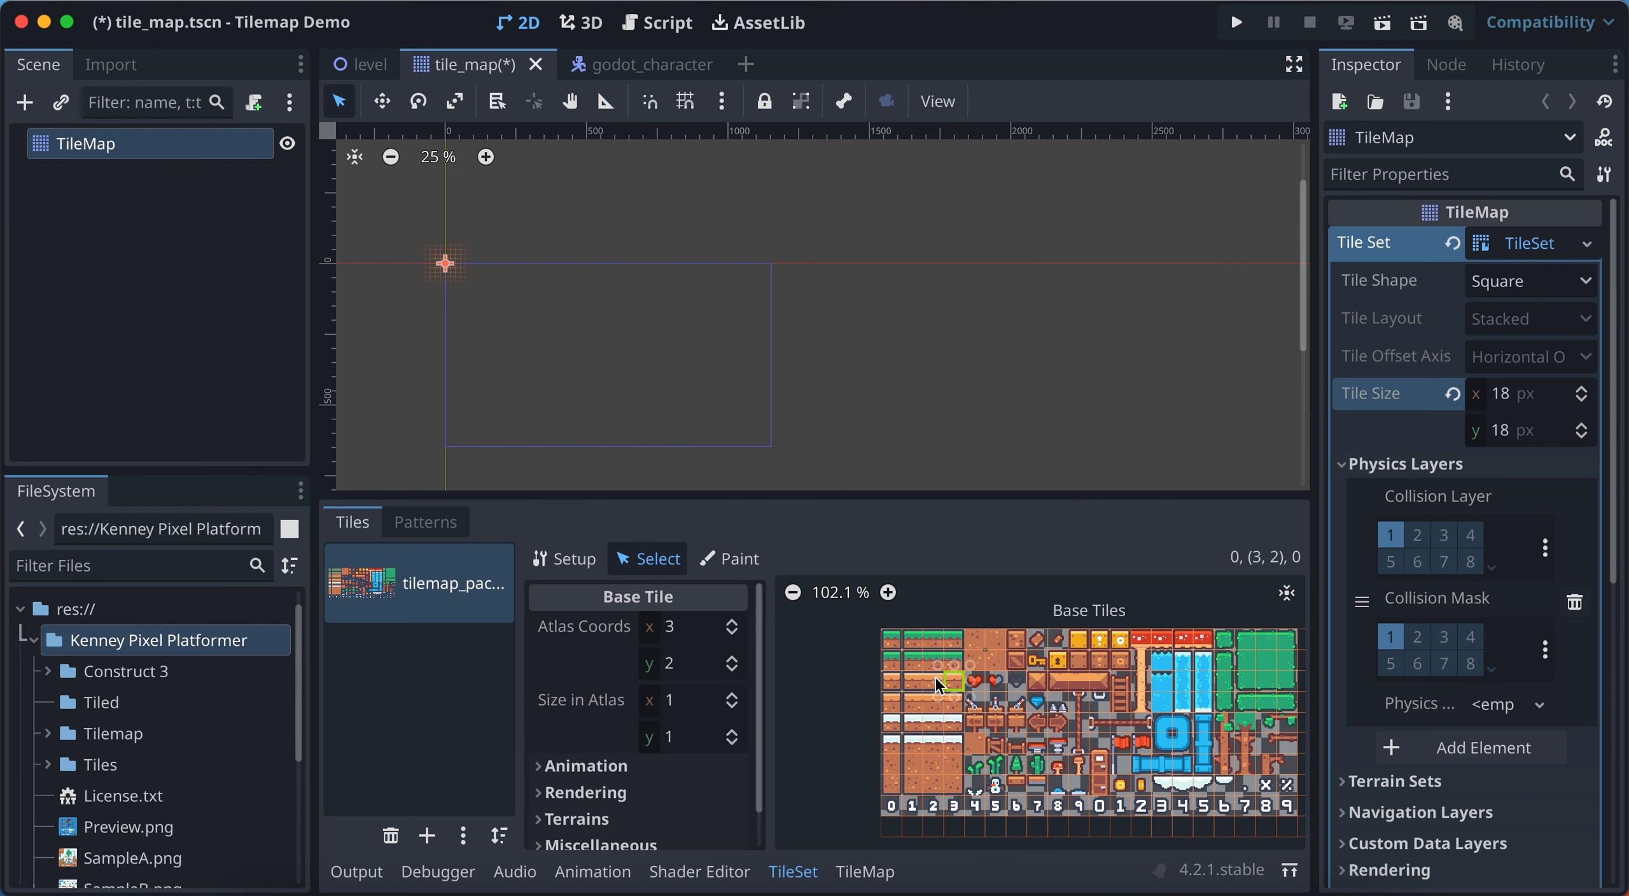
Collapse the TileSet's physics layers and expand the selected tile's Physics Layer 0 settings to show its collision polygon editor
scroll(575, 712, down, 2)
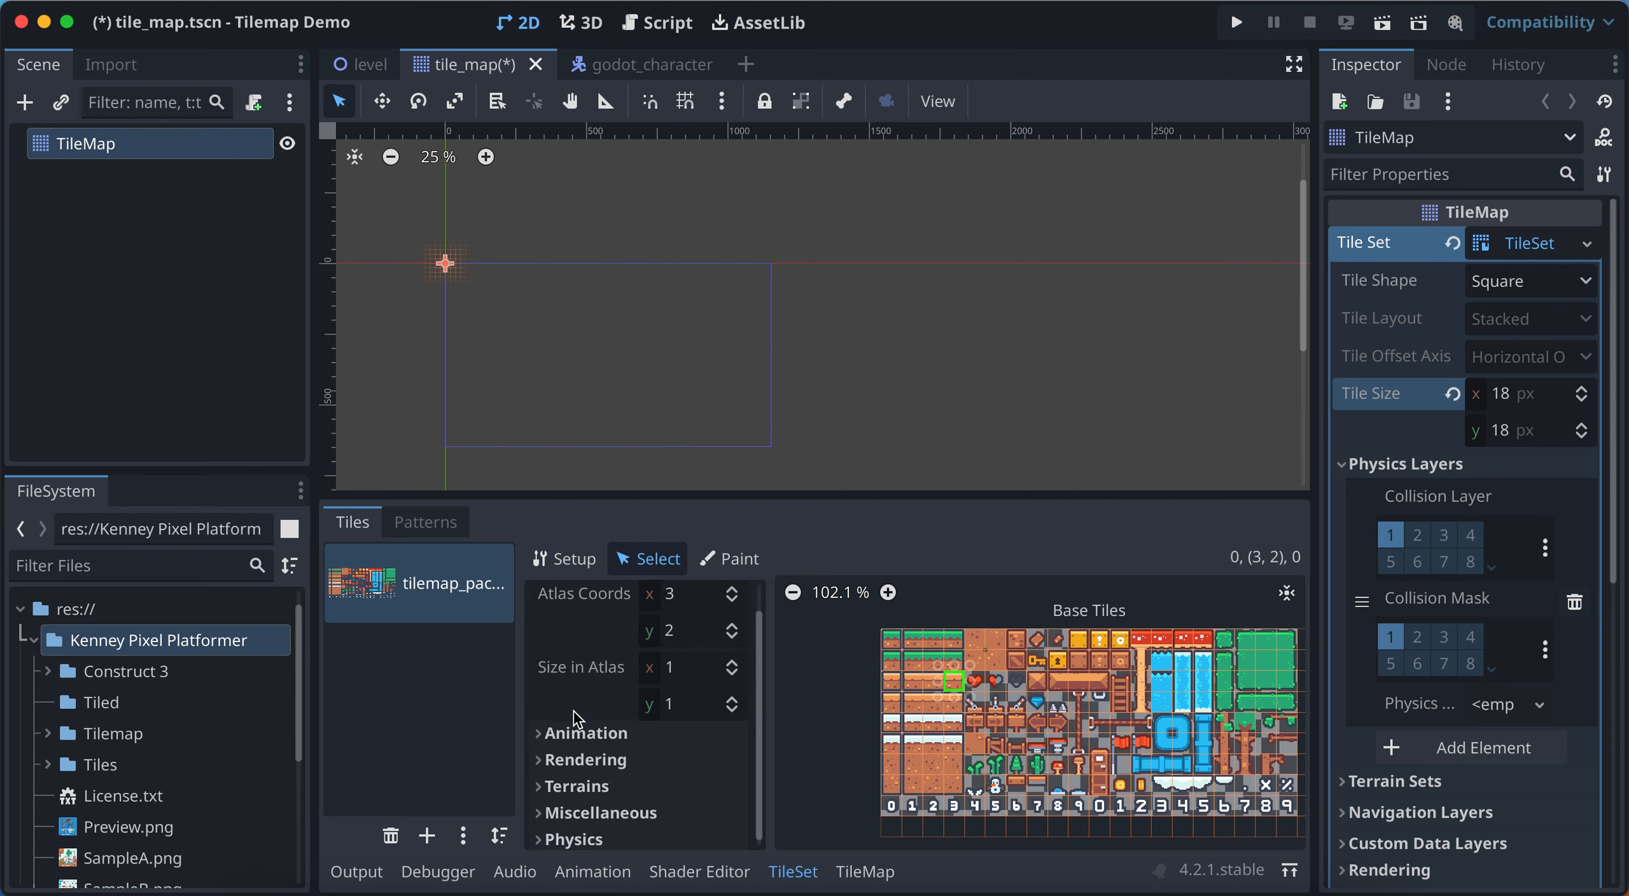
scroll(575, 713, up, 2)
scroll(572, 711, down, 2)
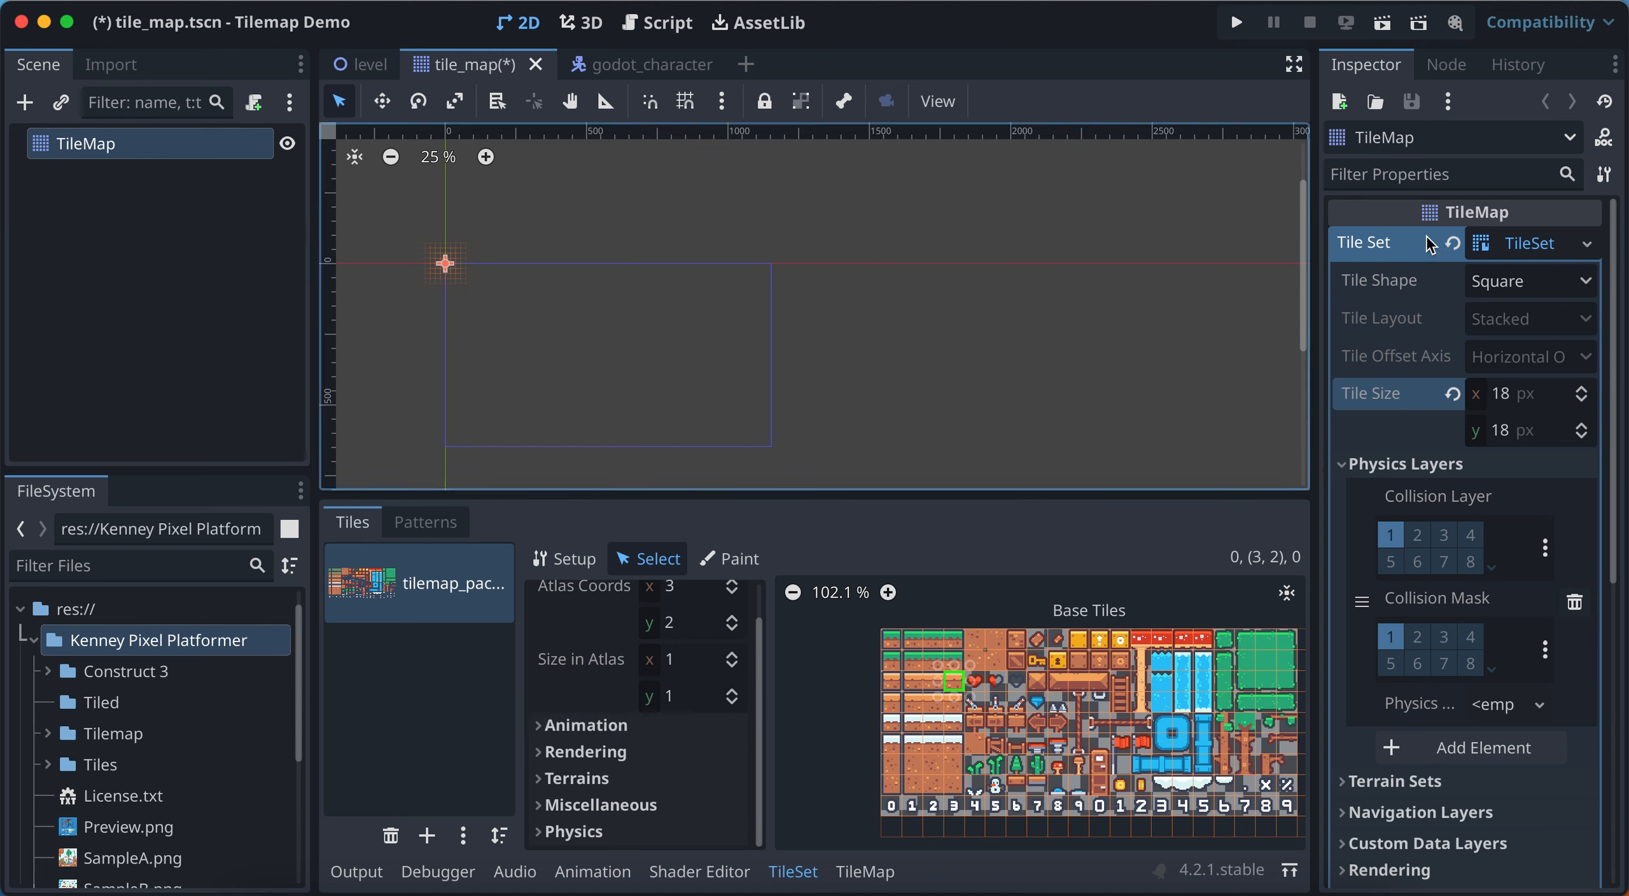
click(1408, 465)
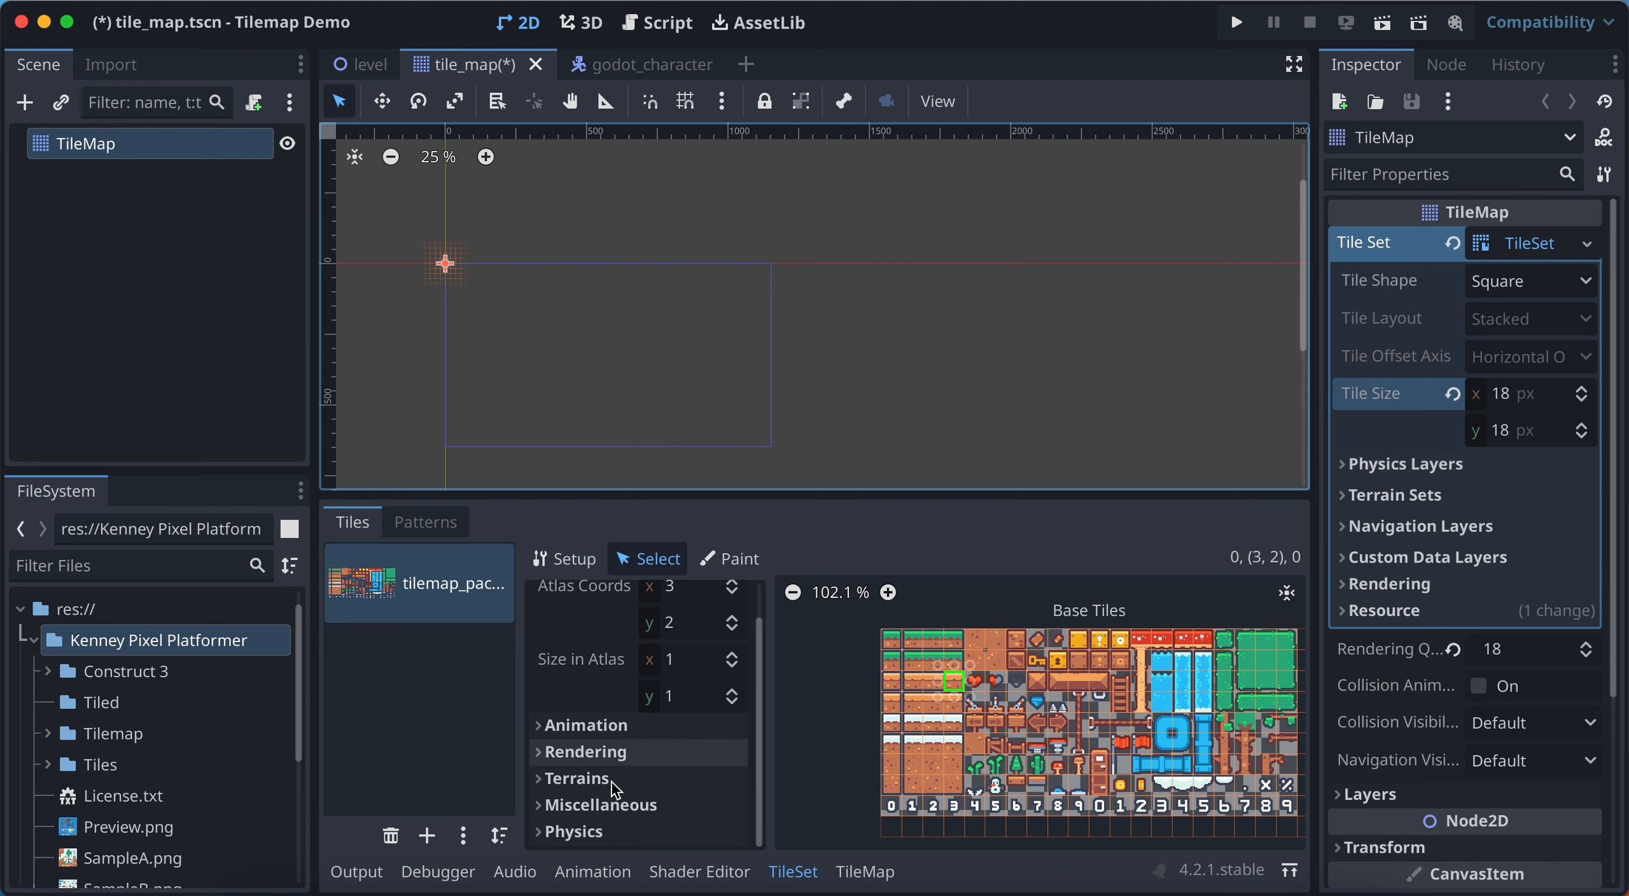
click(595, 829)
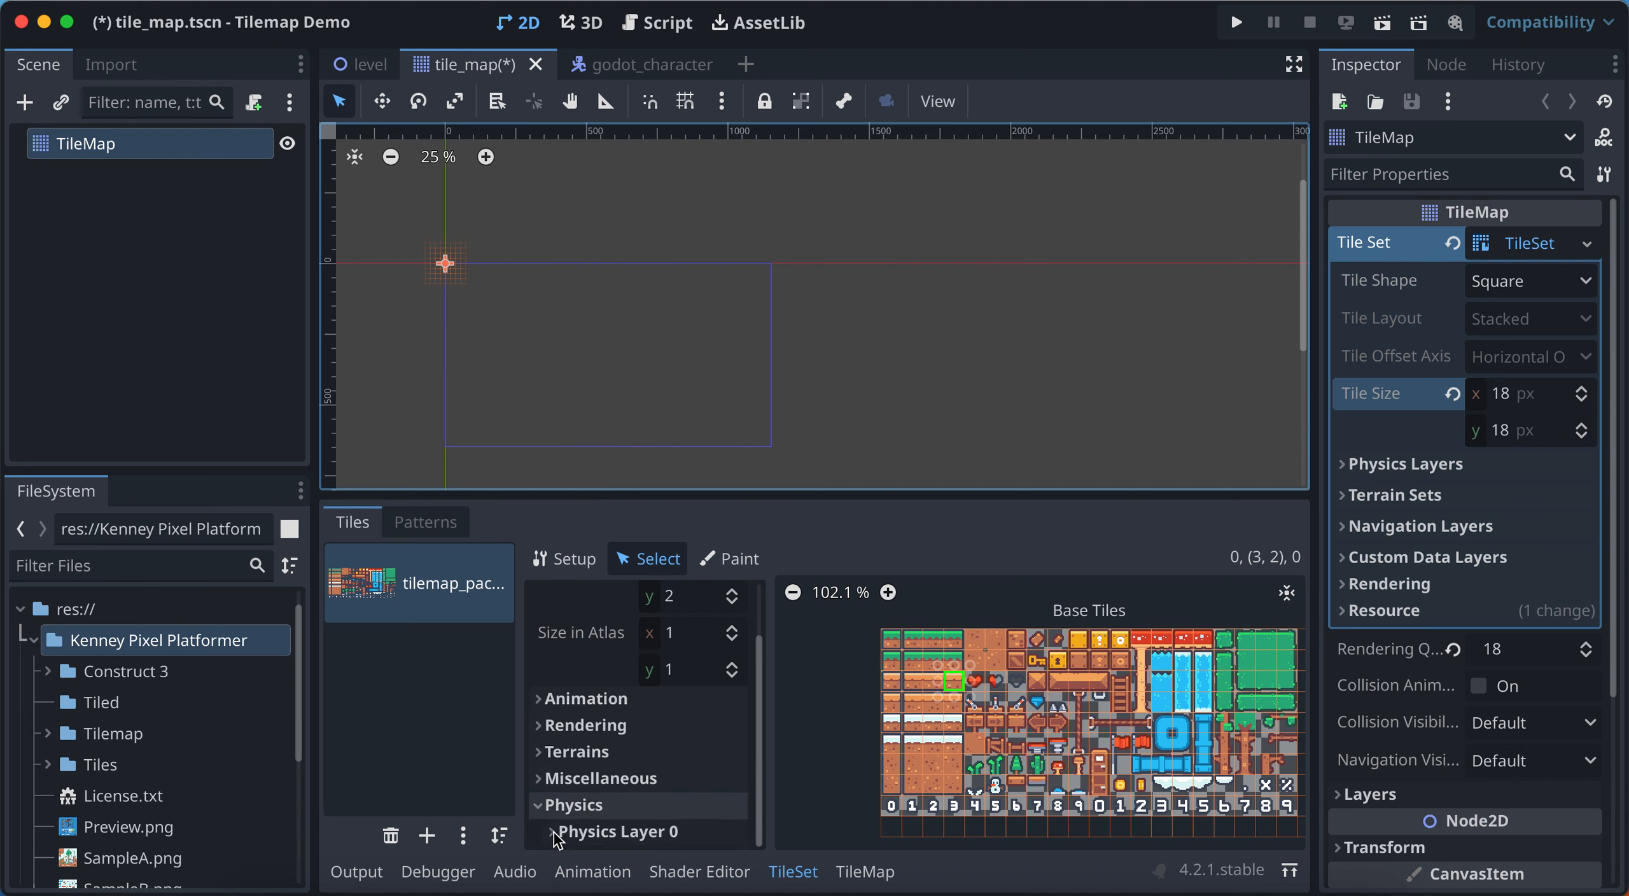
click(553, 831)
scroll(655, 821, down, 3)
scroll(653, 815, down, 4)
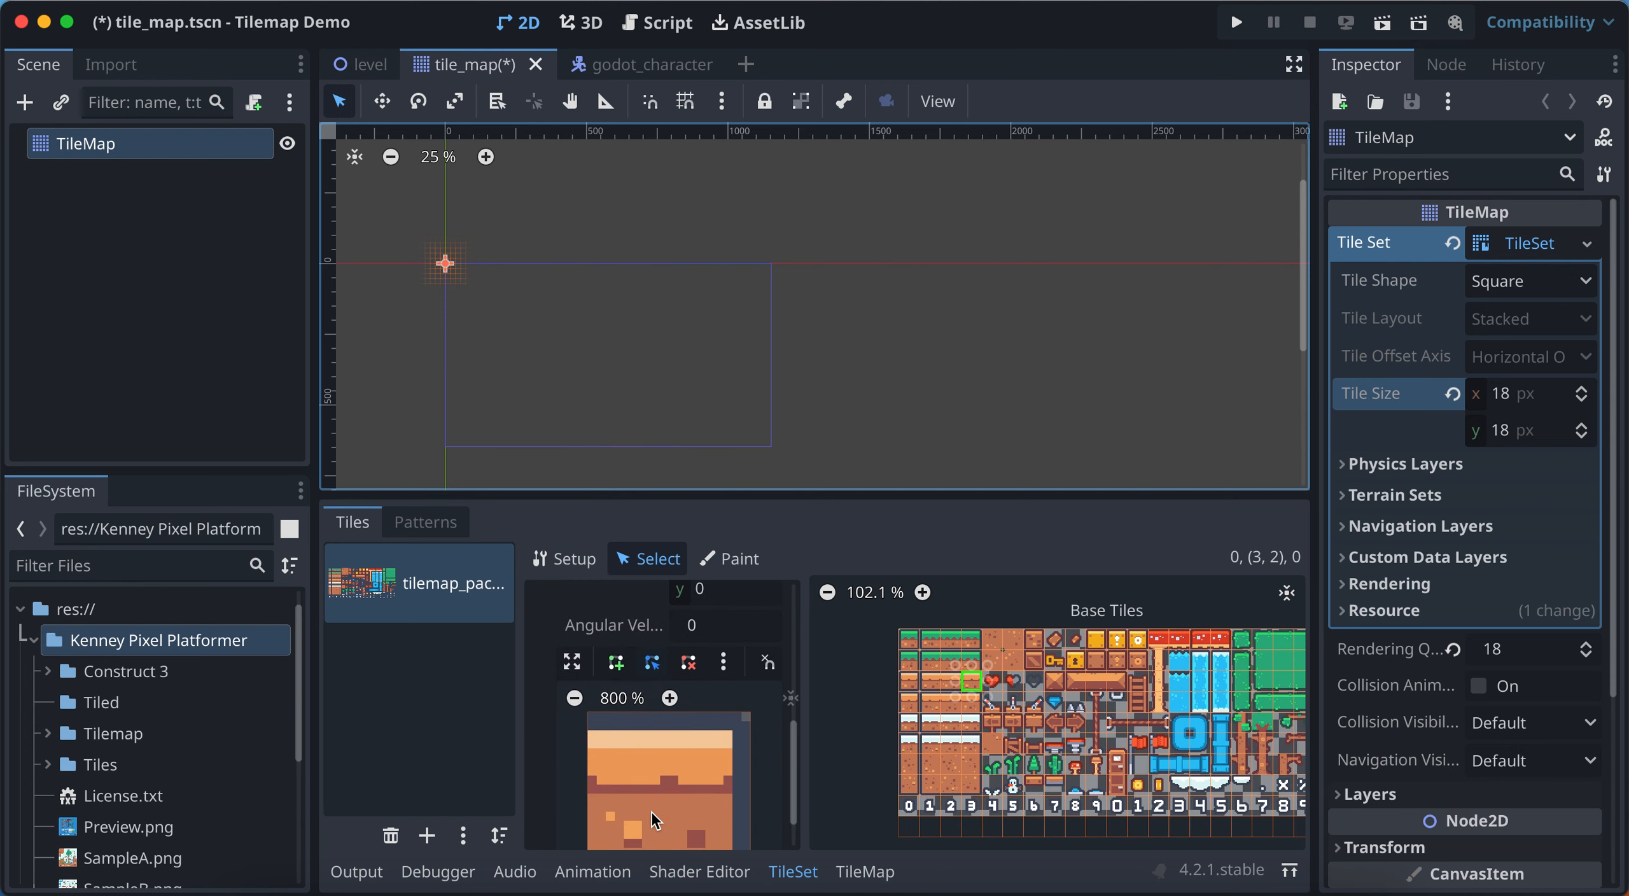
scroll(735, 727, up, 1)
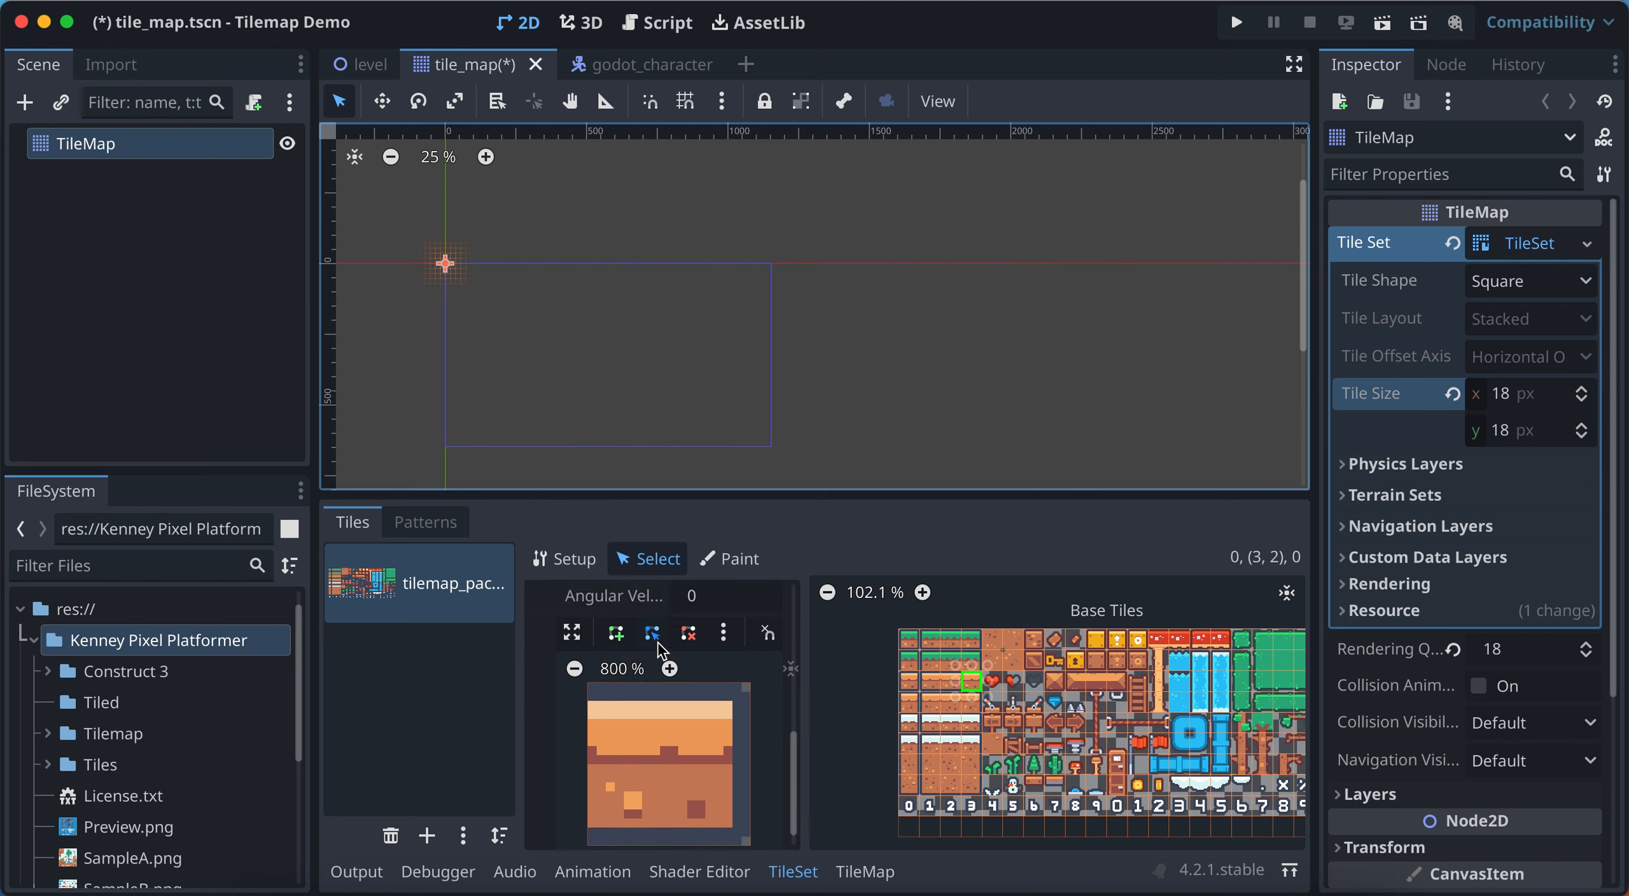
Try an irregular freeform collision polygon on the grass tile at atlas coordinates (1, 1), and clear it
click(931, 643)
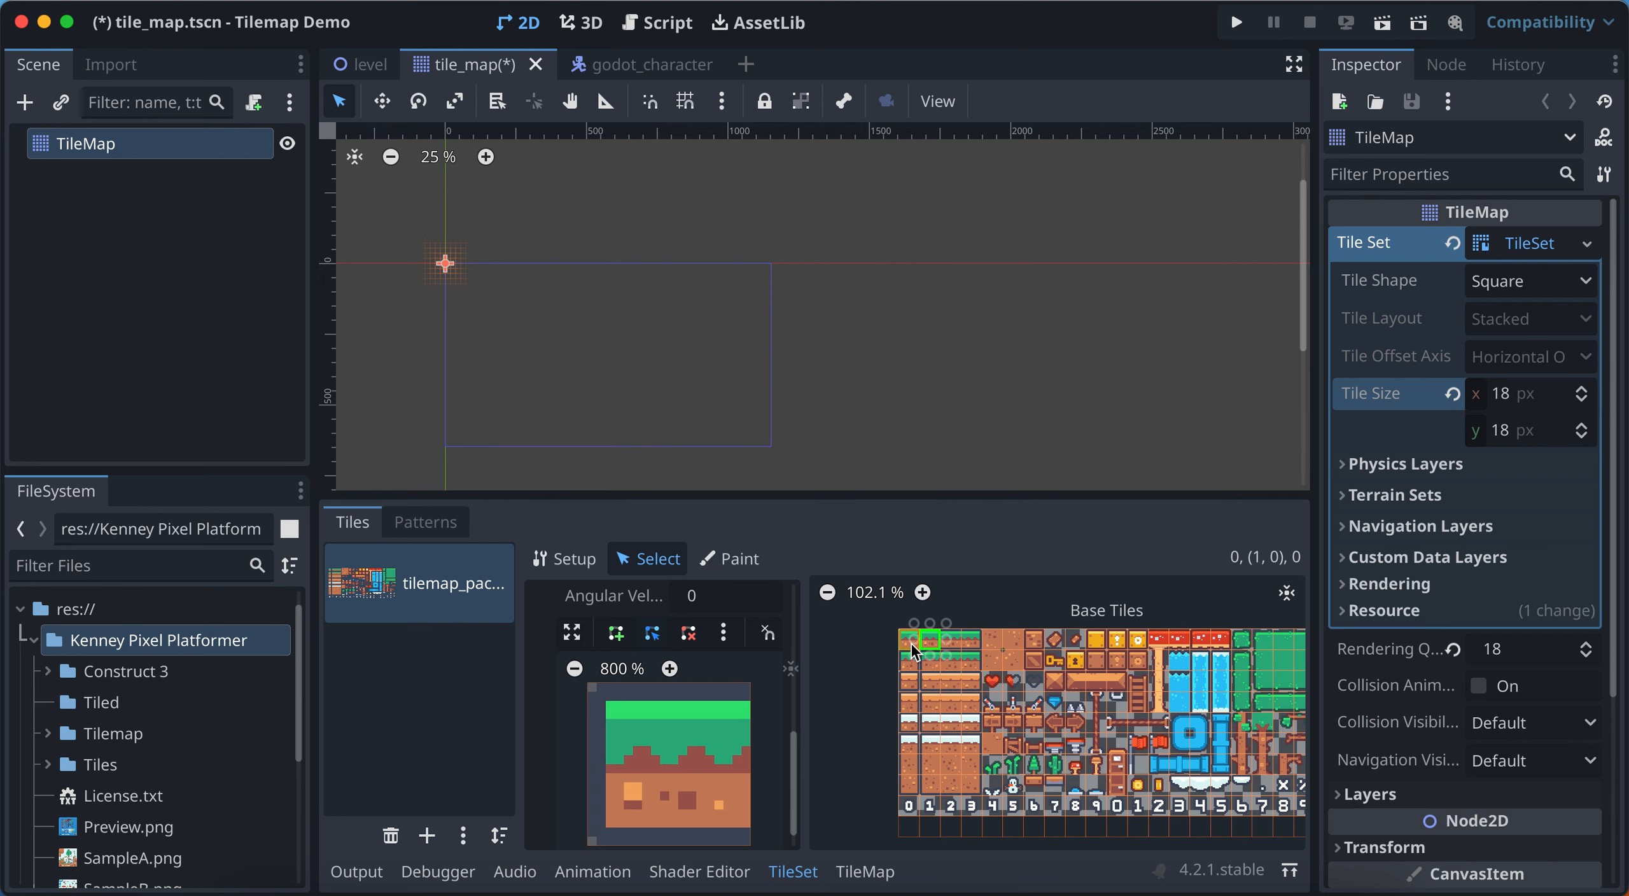
click(933, 665)
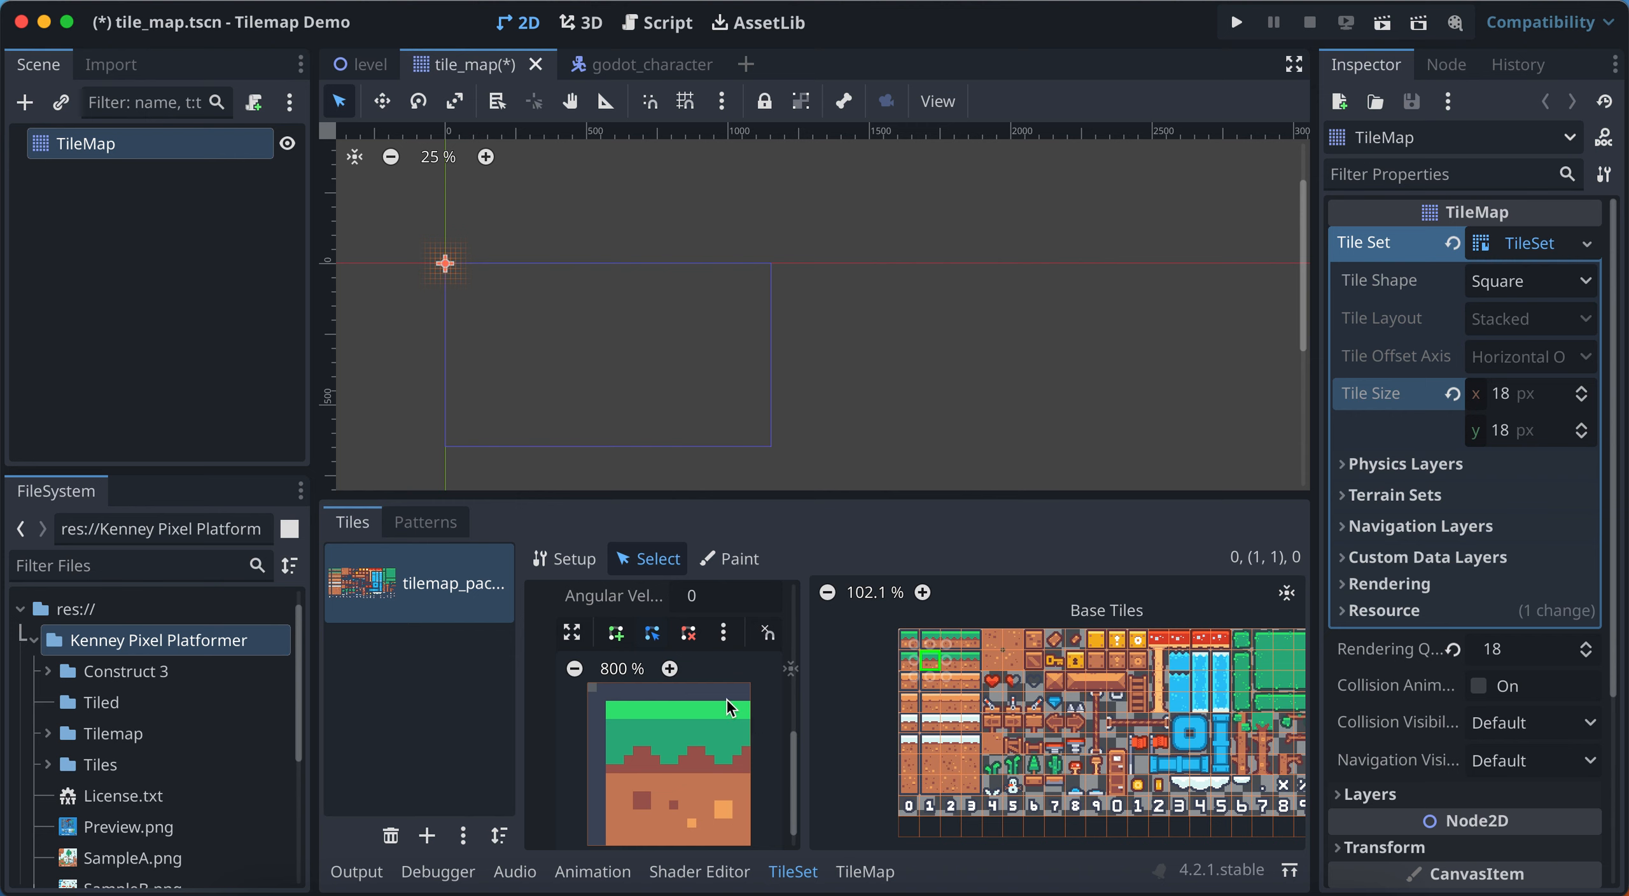
click(615, 634)
click(631, 765)
click(616, 719)
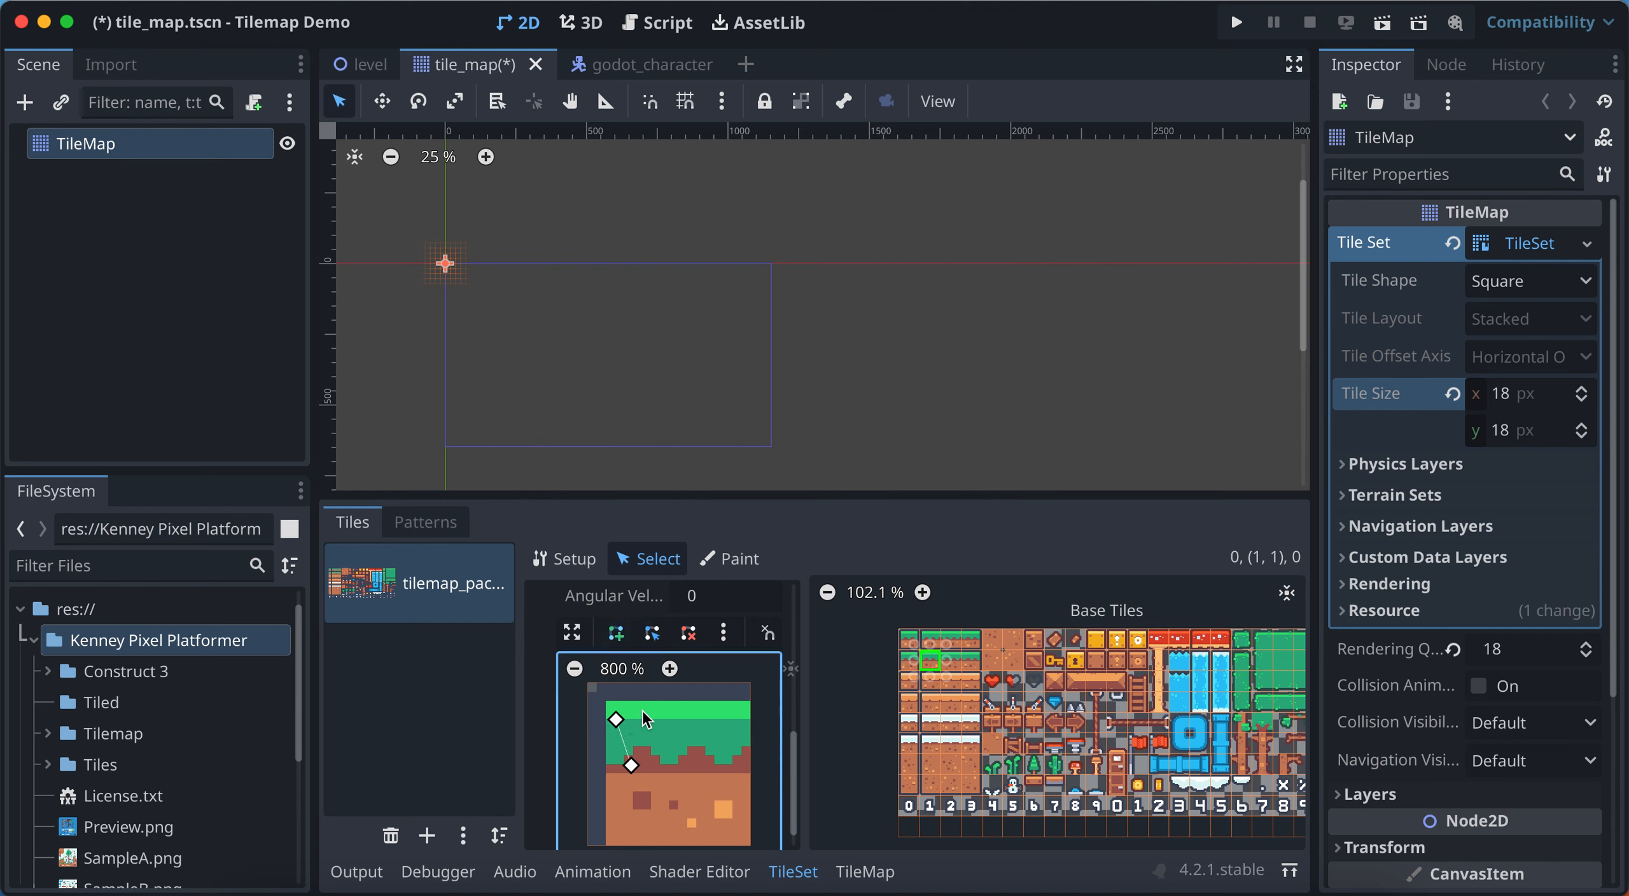
click(643, 710)
click(632, 766)
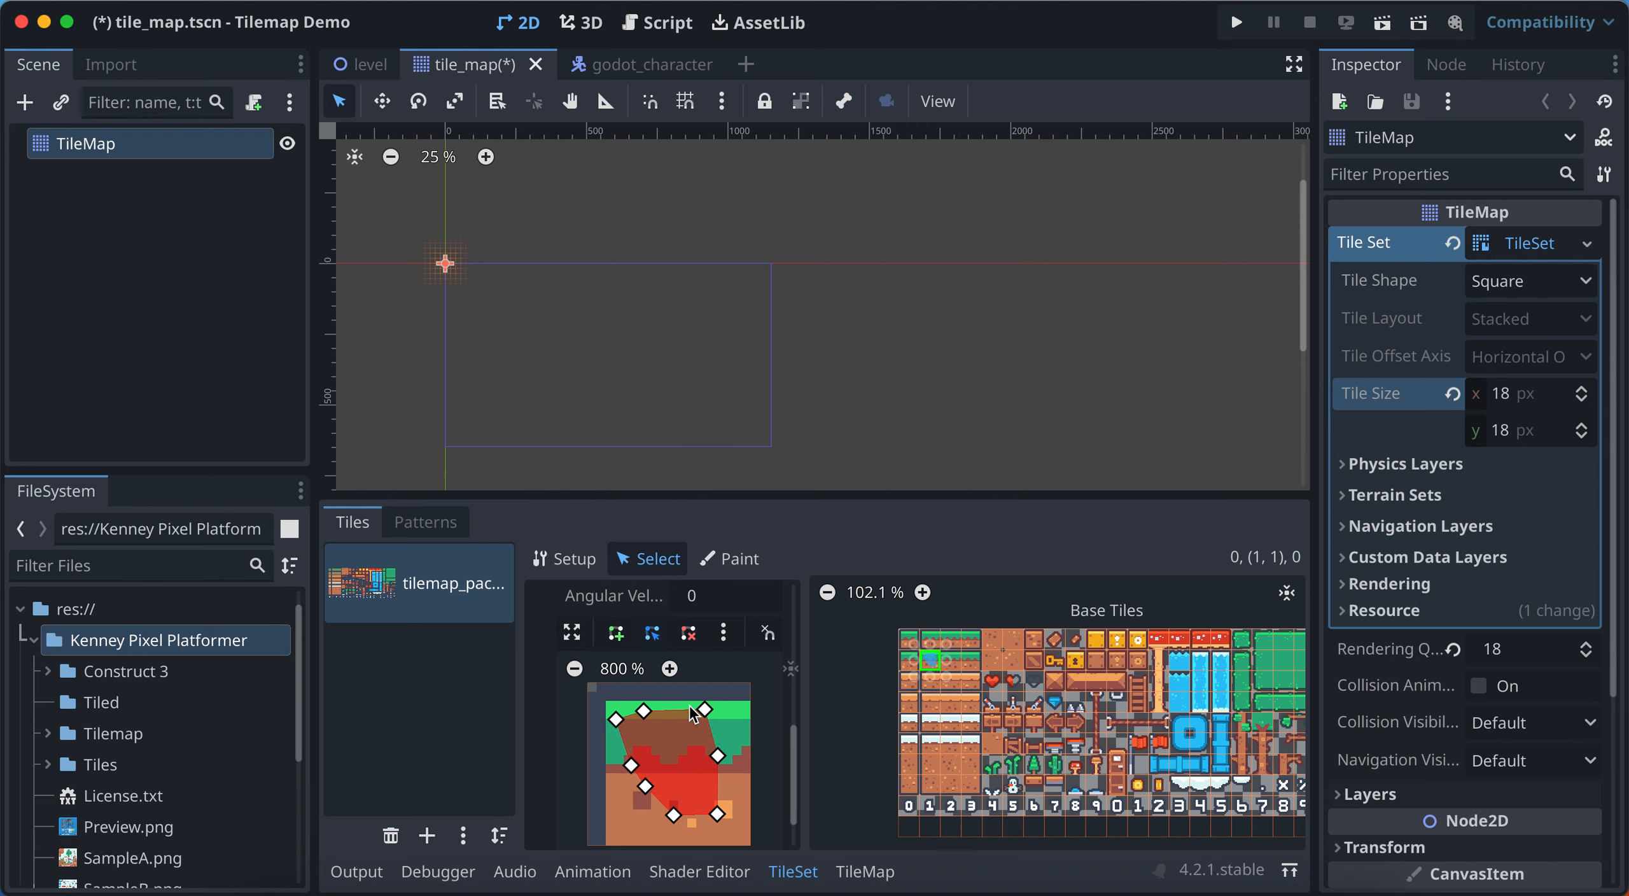
key(c)
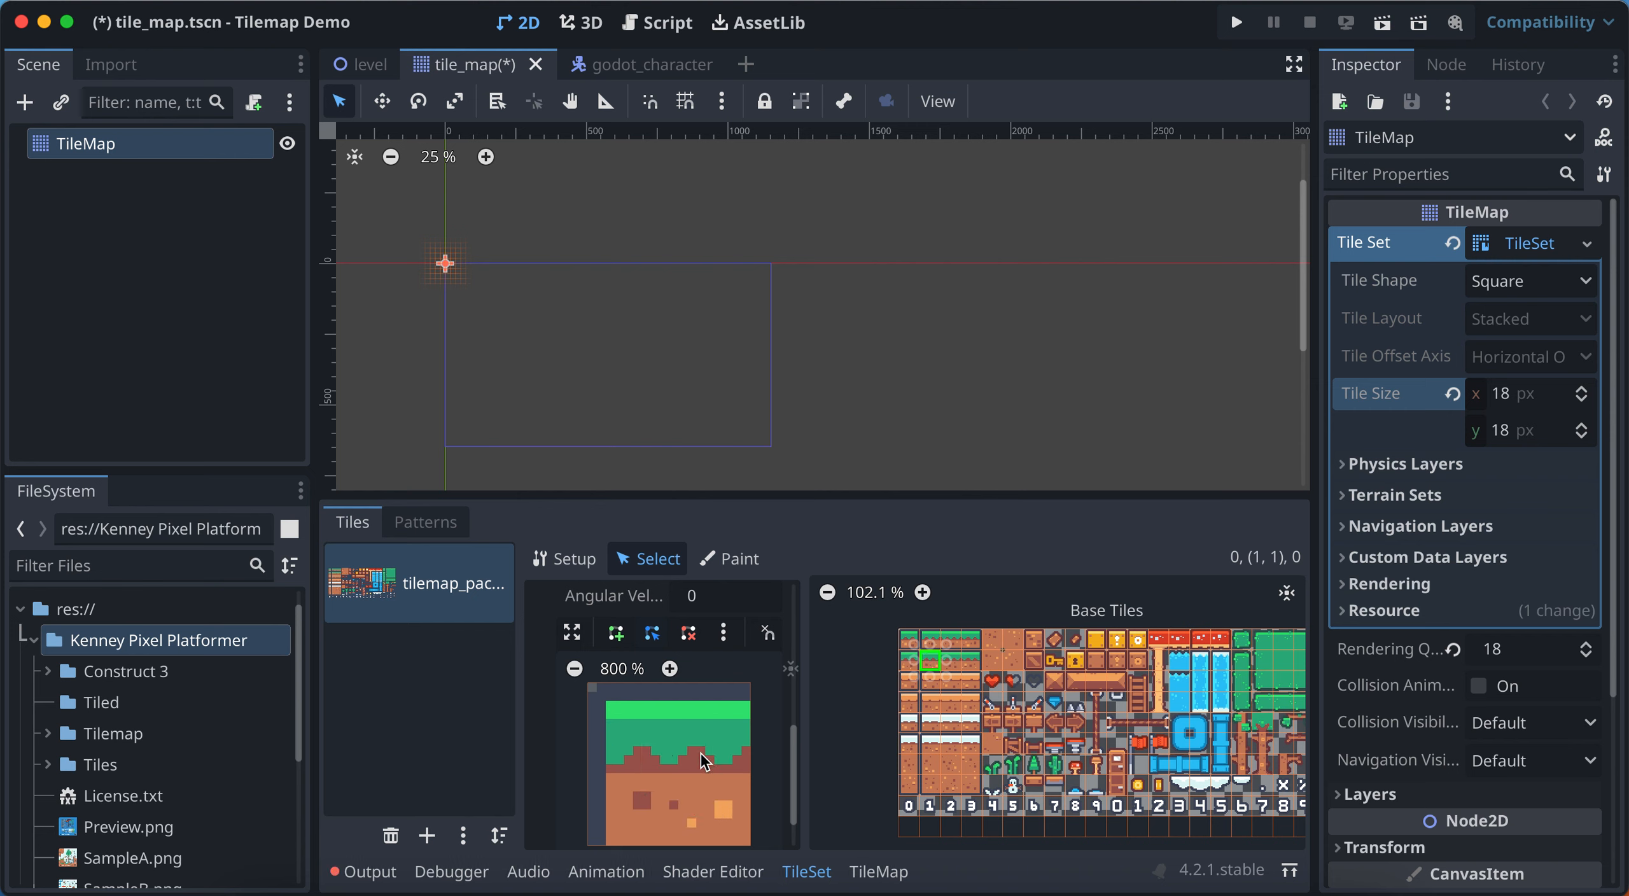
Draw a closed collision polygon tracing the base and upright handle of the lever tile at atlas coordinates (5, 3)
click(1012, 702)
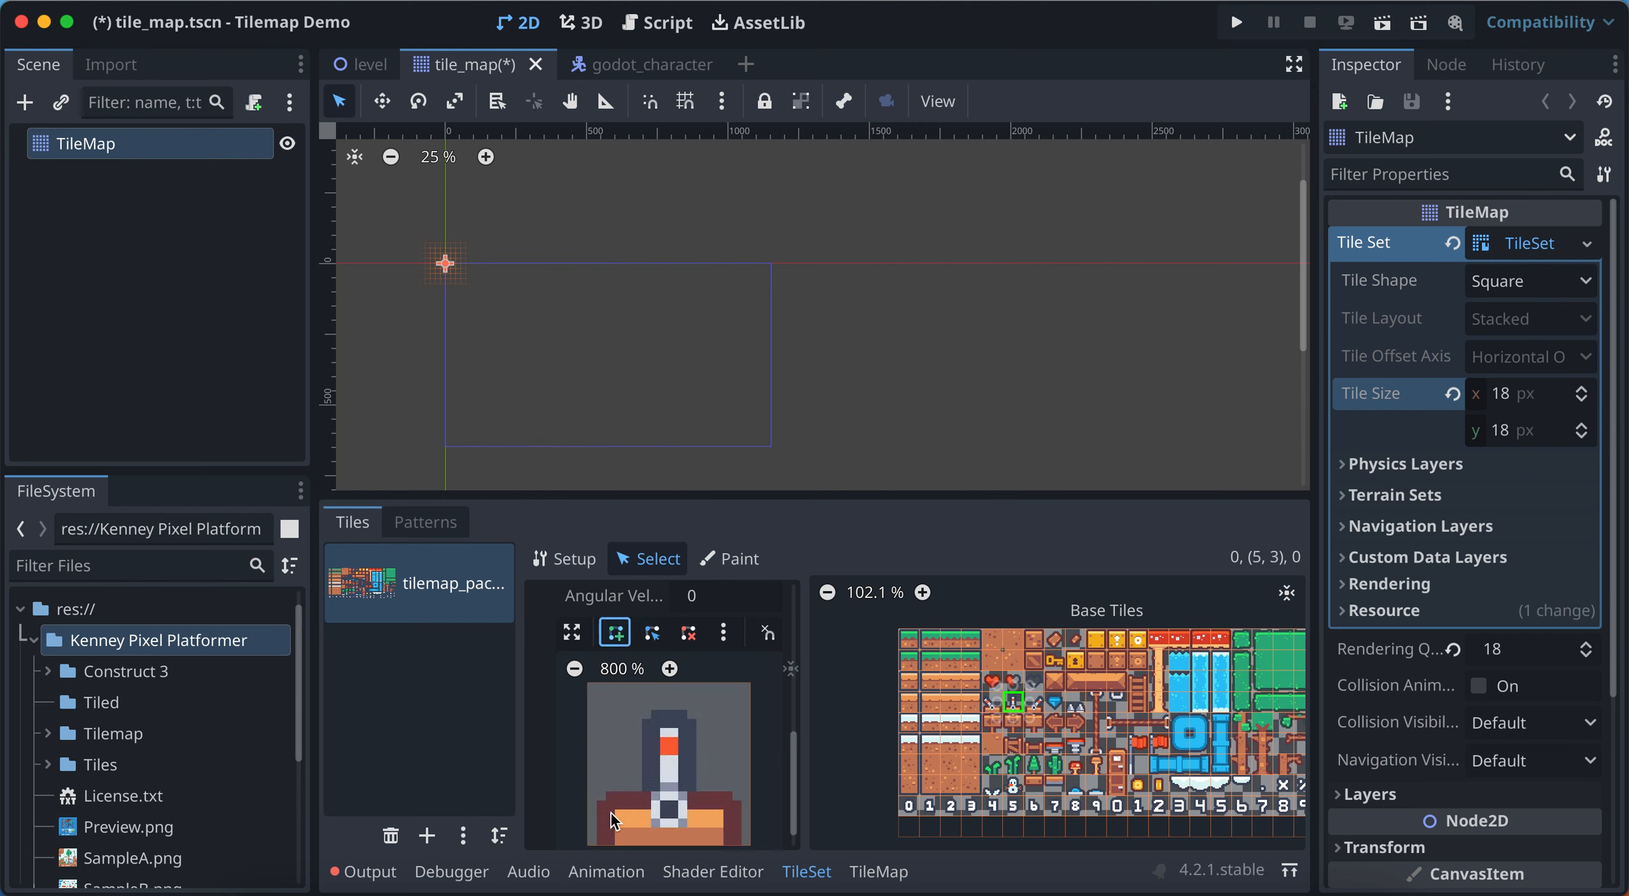
click(600, 845)
click(598, 791)
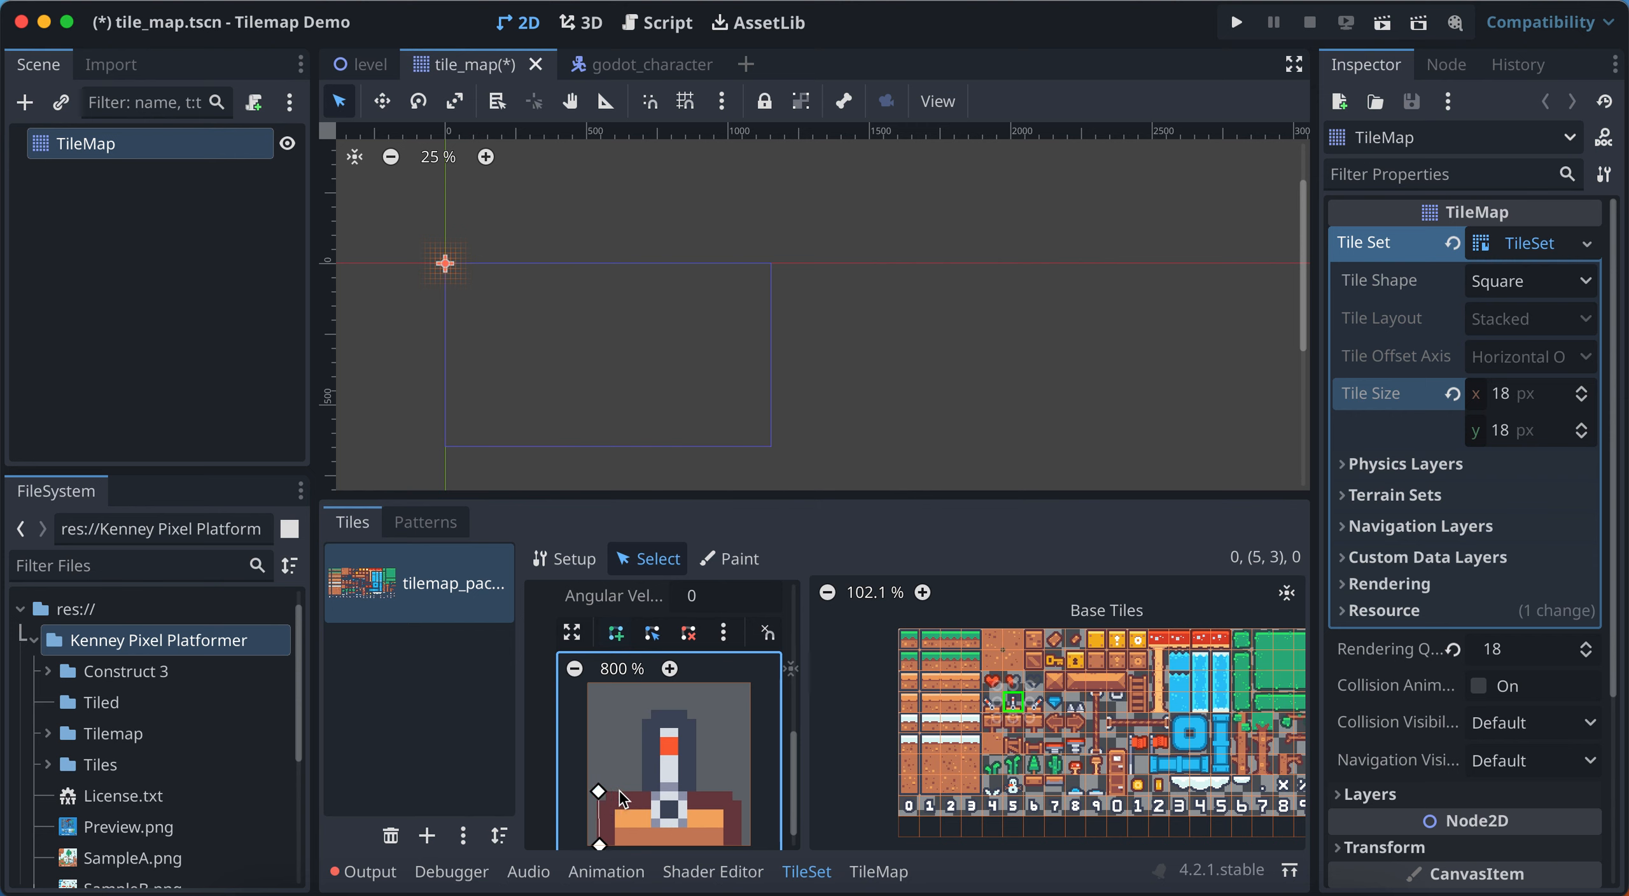
click(644, 791)
click(644, 716)
click(689, 715)
click(695, 790)
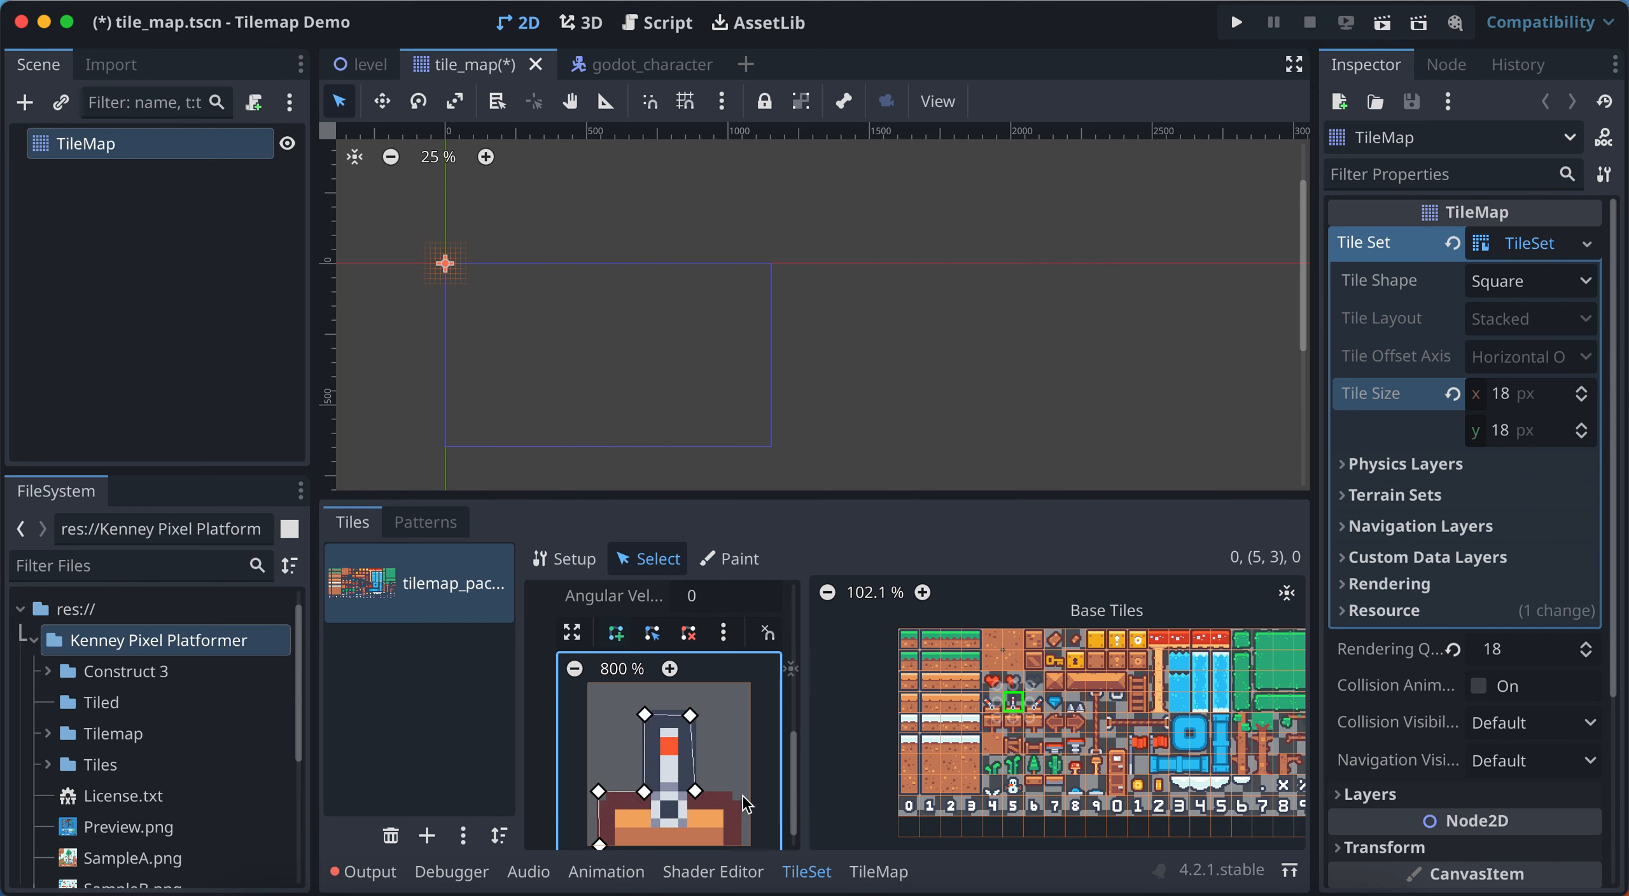
click(737, 794)
click(737, 838)
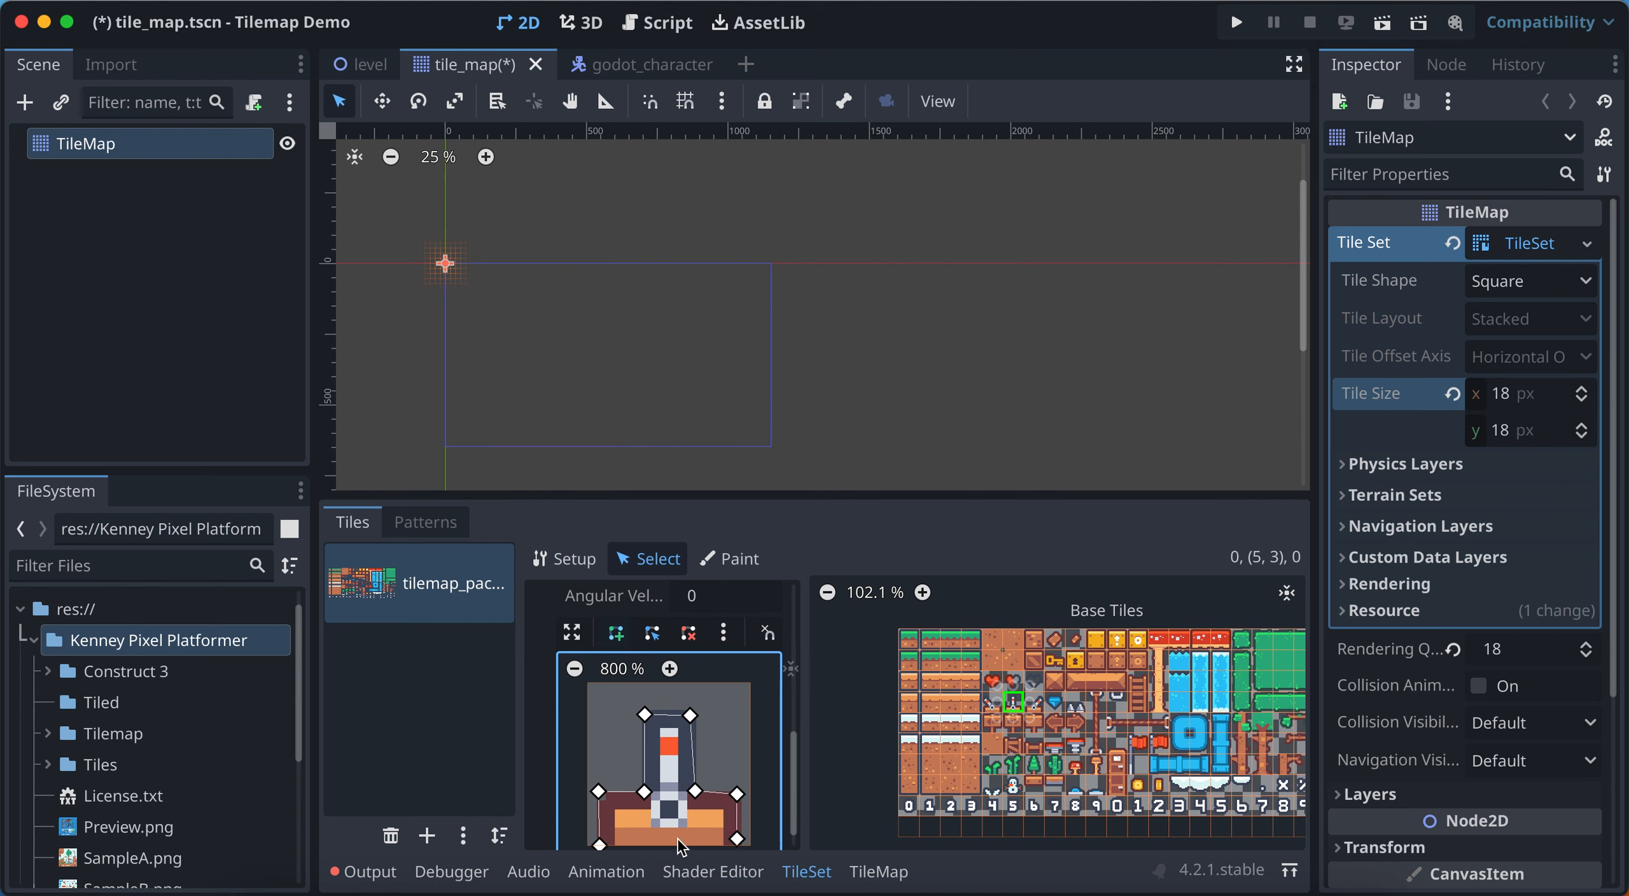
click(609, 834)
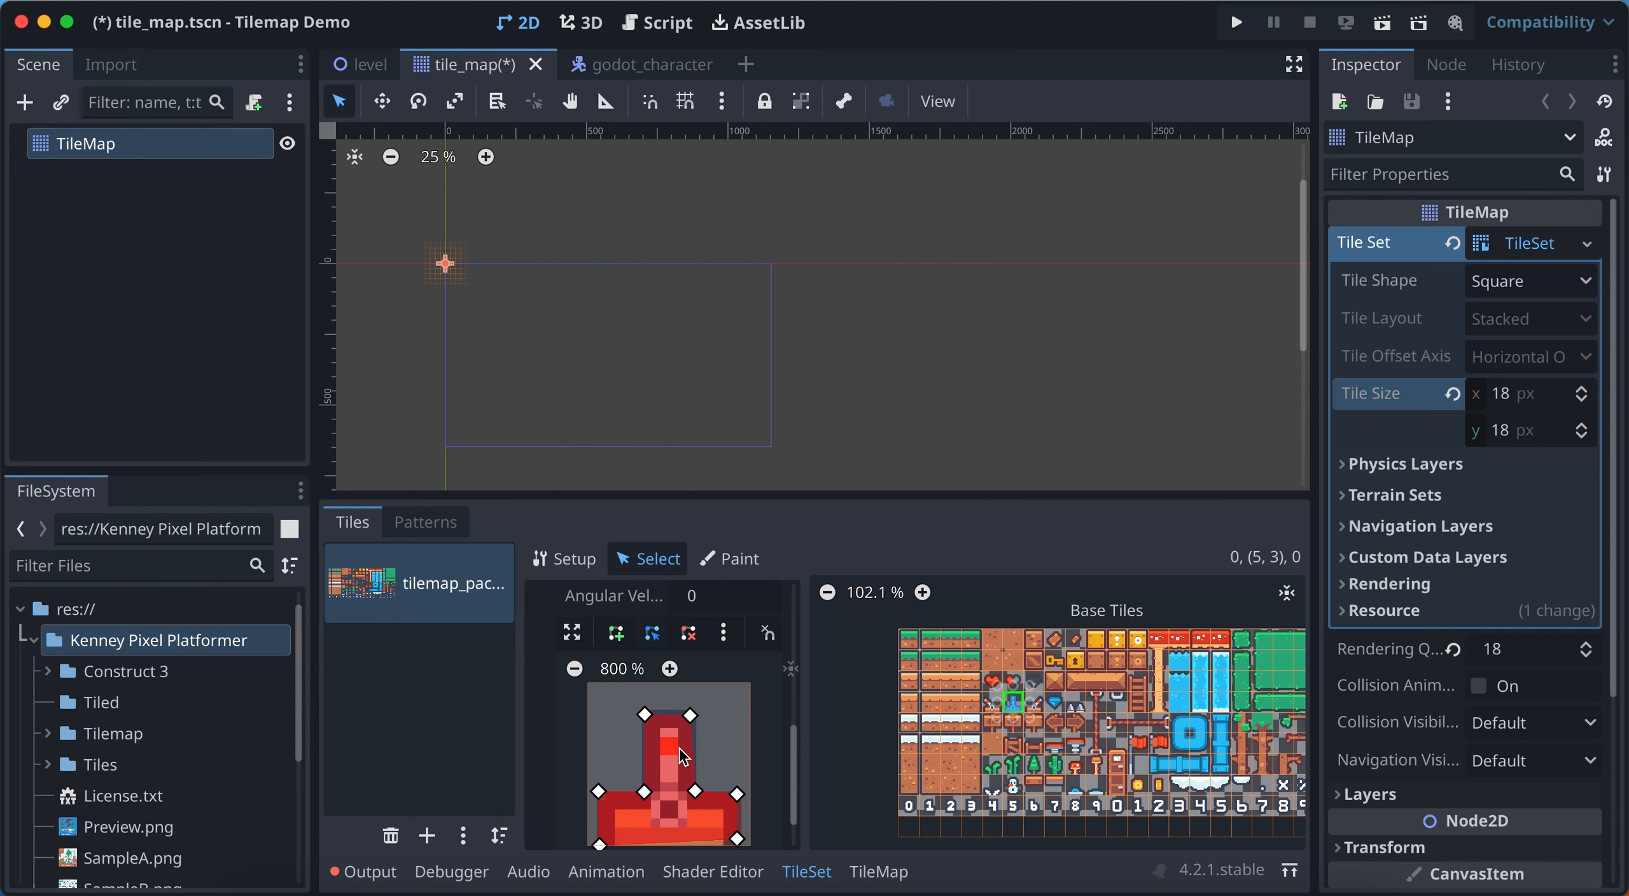
Examine the arrow sign tile at (8, 4) and the tree tile at (6, 6) in the collision polygon editor
click(1076, 722)
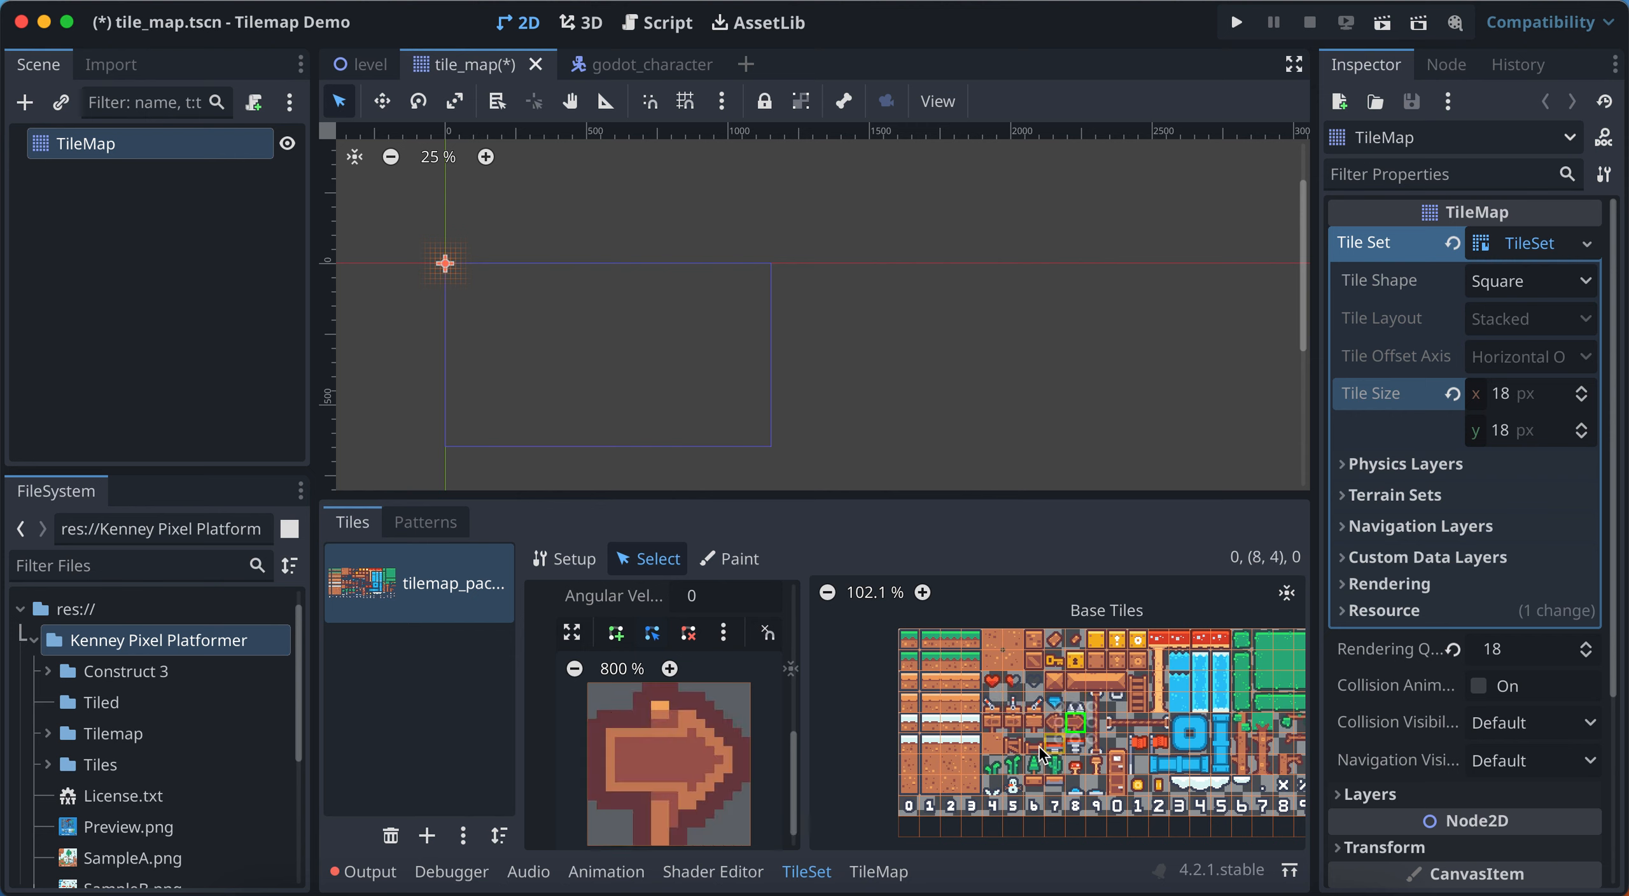
click(1035, 765)
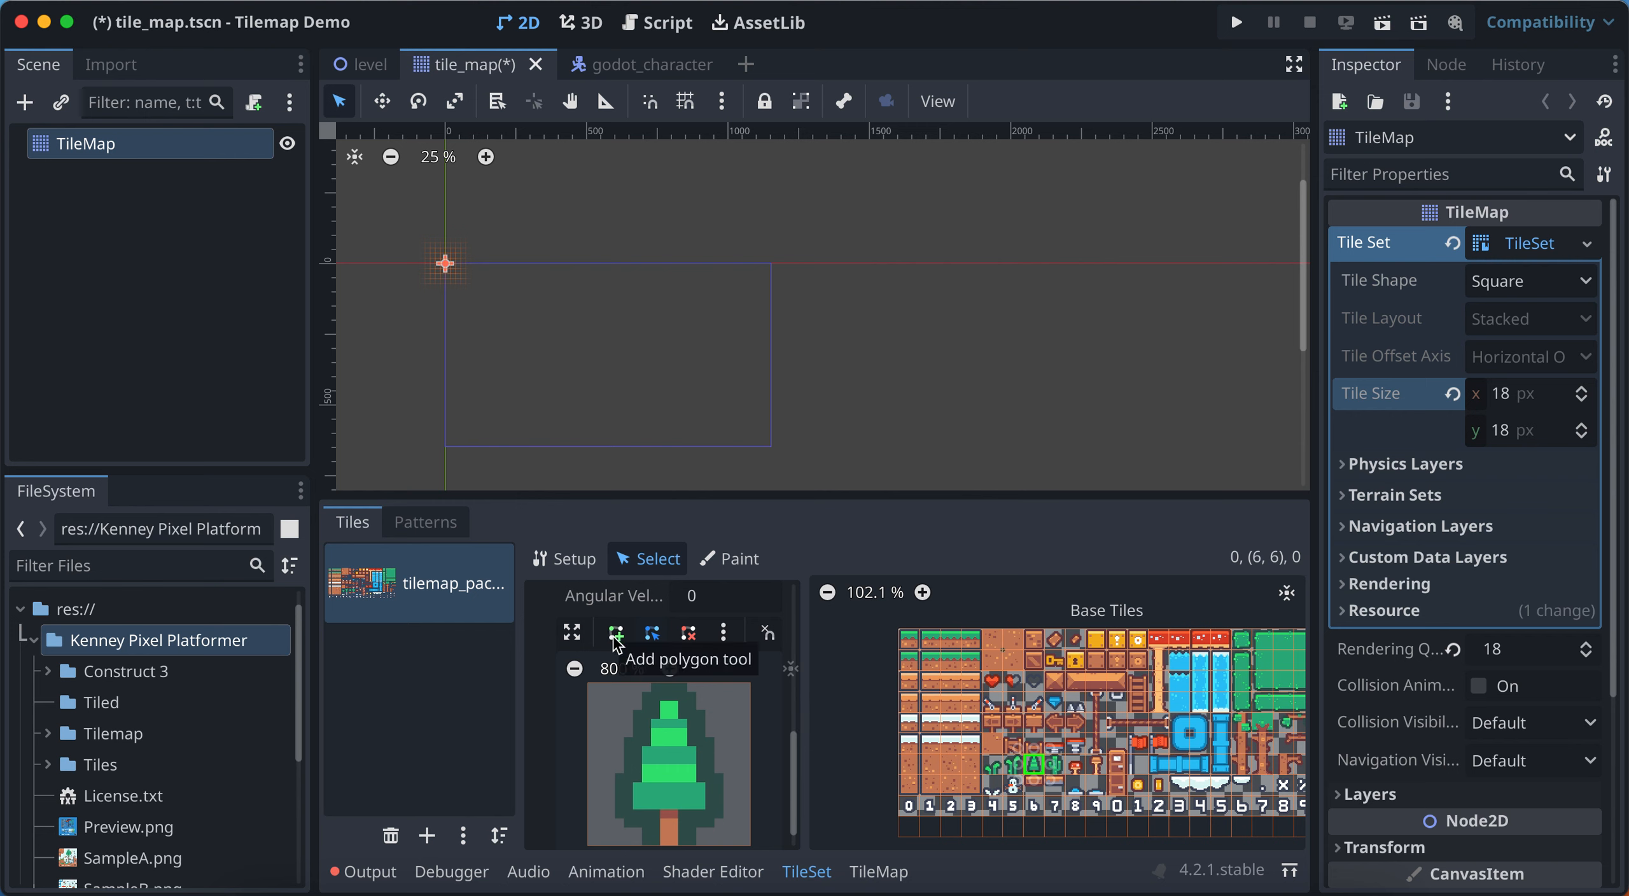
scroll(617, 644, up, 4)
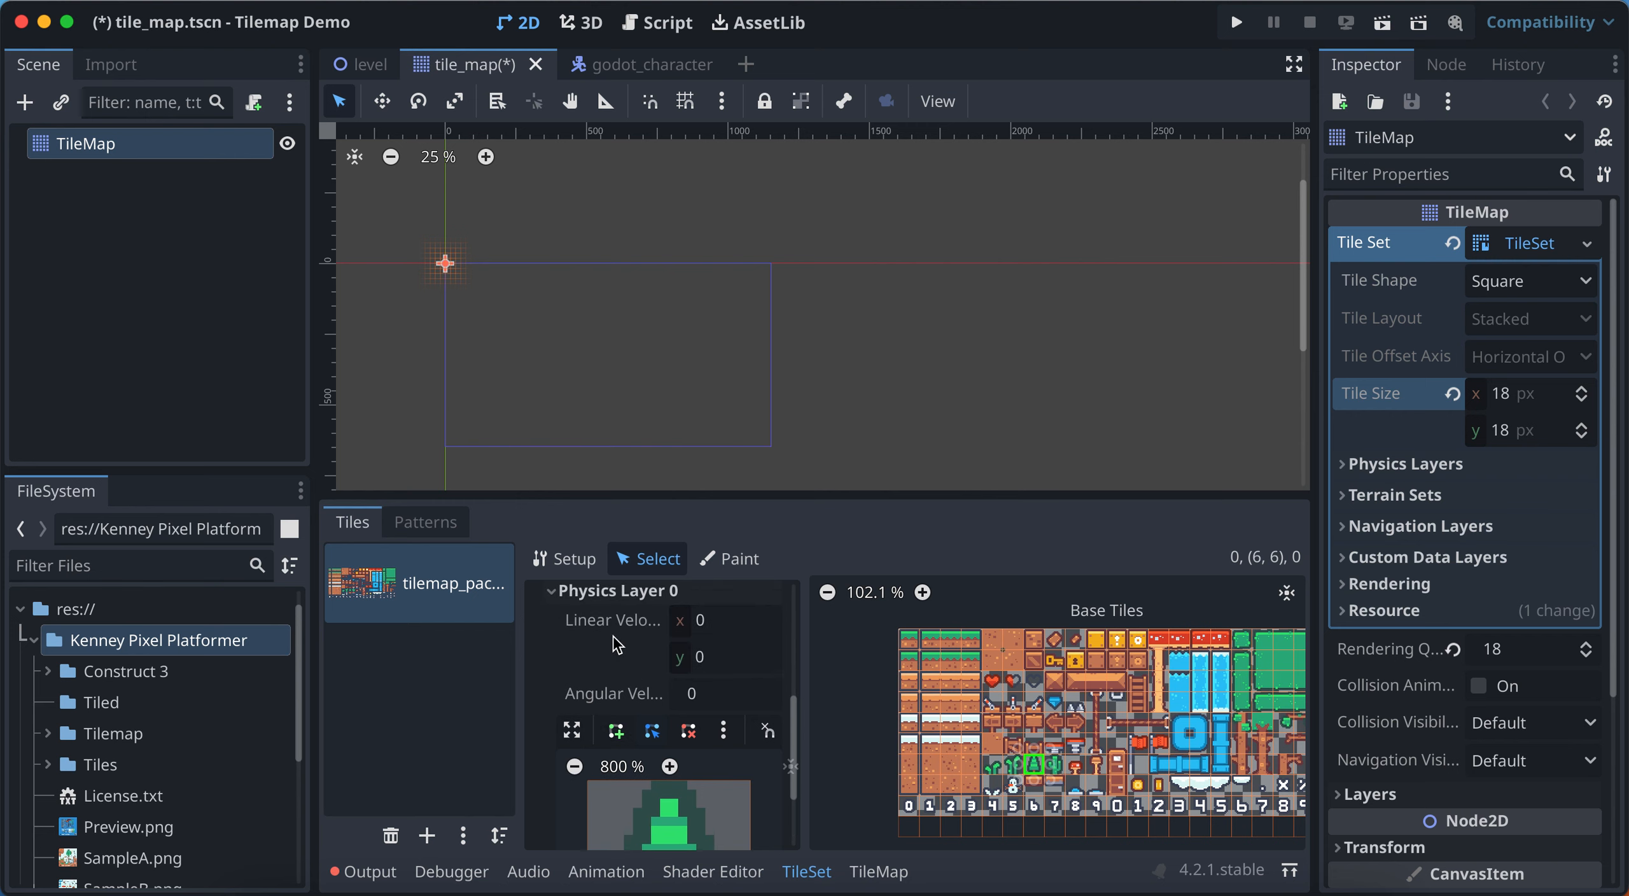
scroll(617, 643, down, 2)
scroll(614, 641, down, 3)
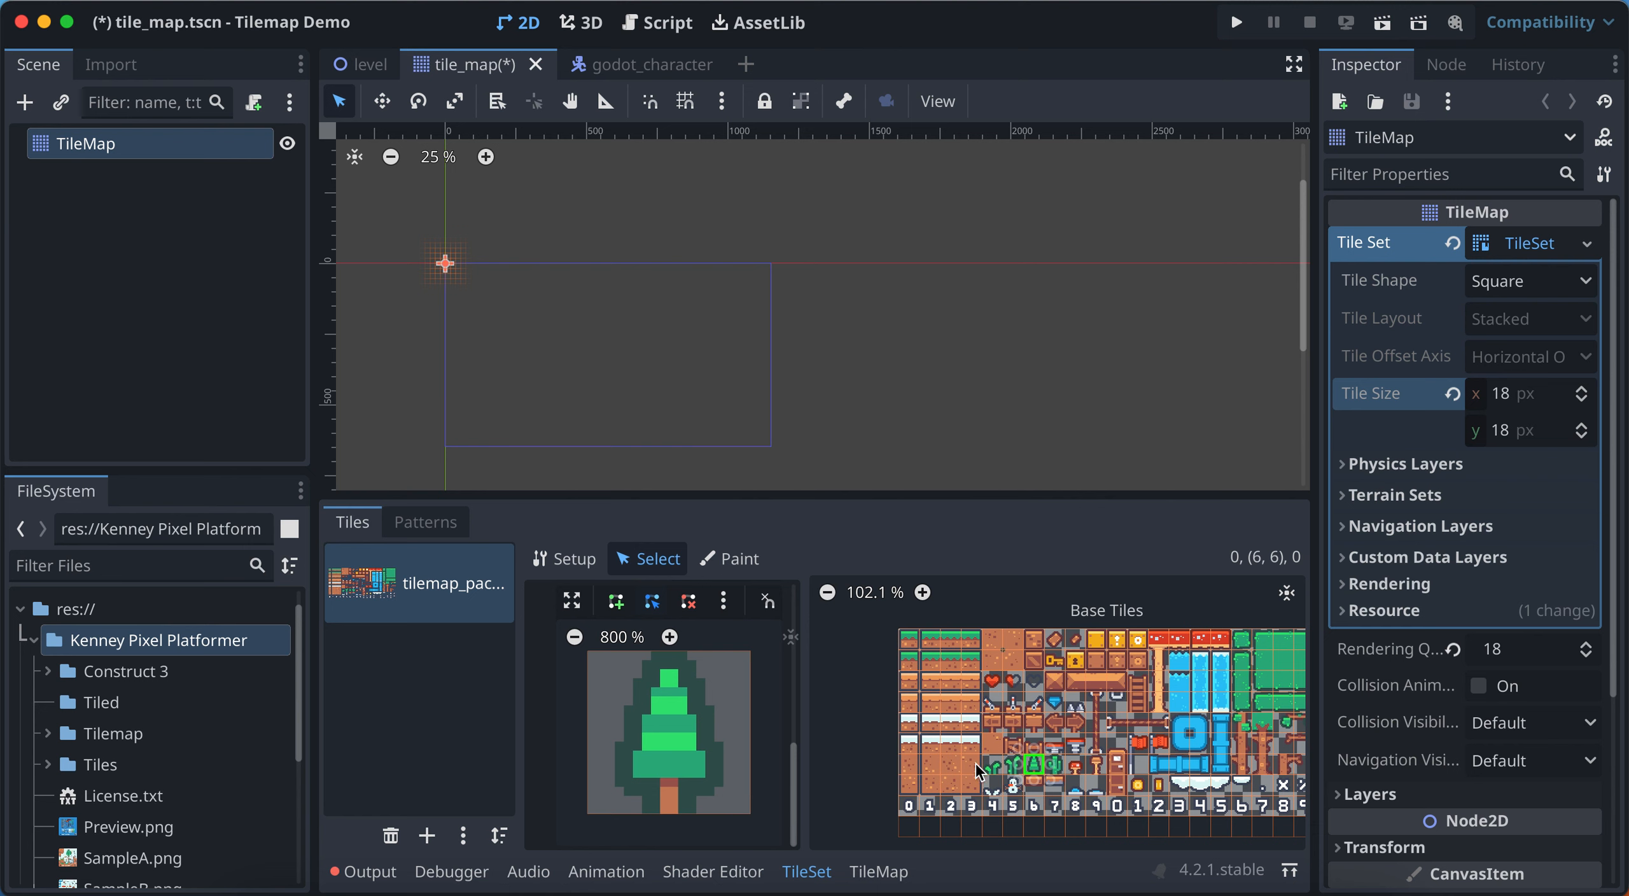
scroll(1126, 761, right, 3)
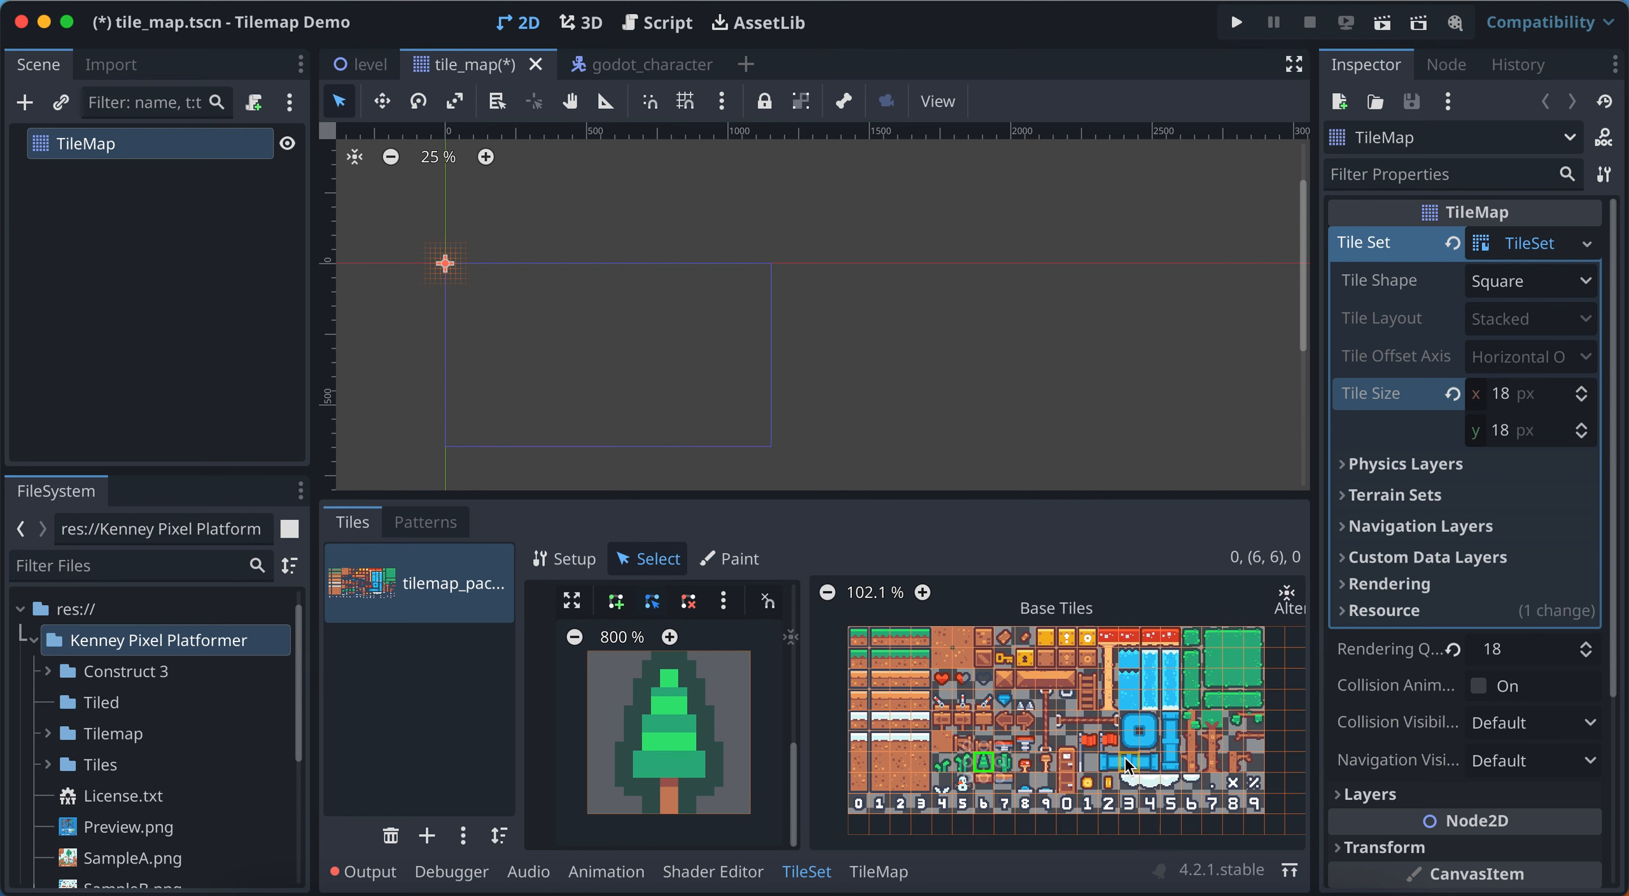
Select all tiles in the atlas and give them the default full-tile square collision polygon on Physics Layer 0
click(633, 563)
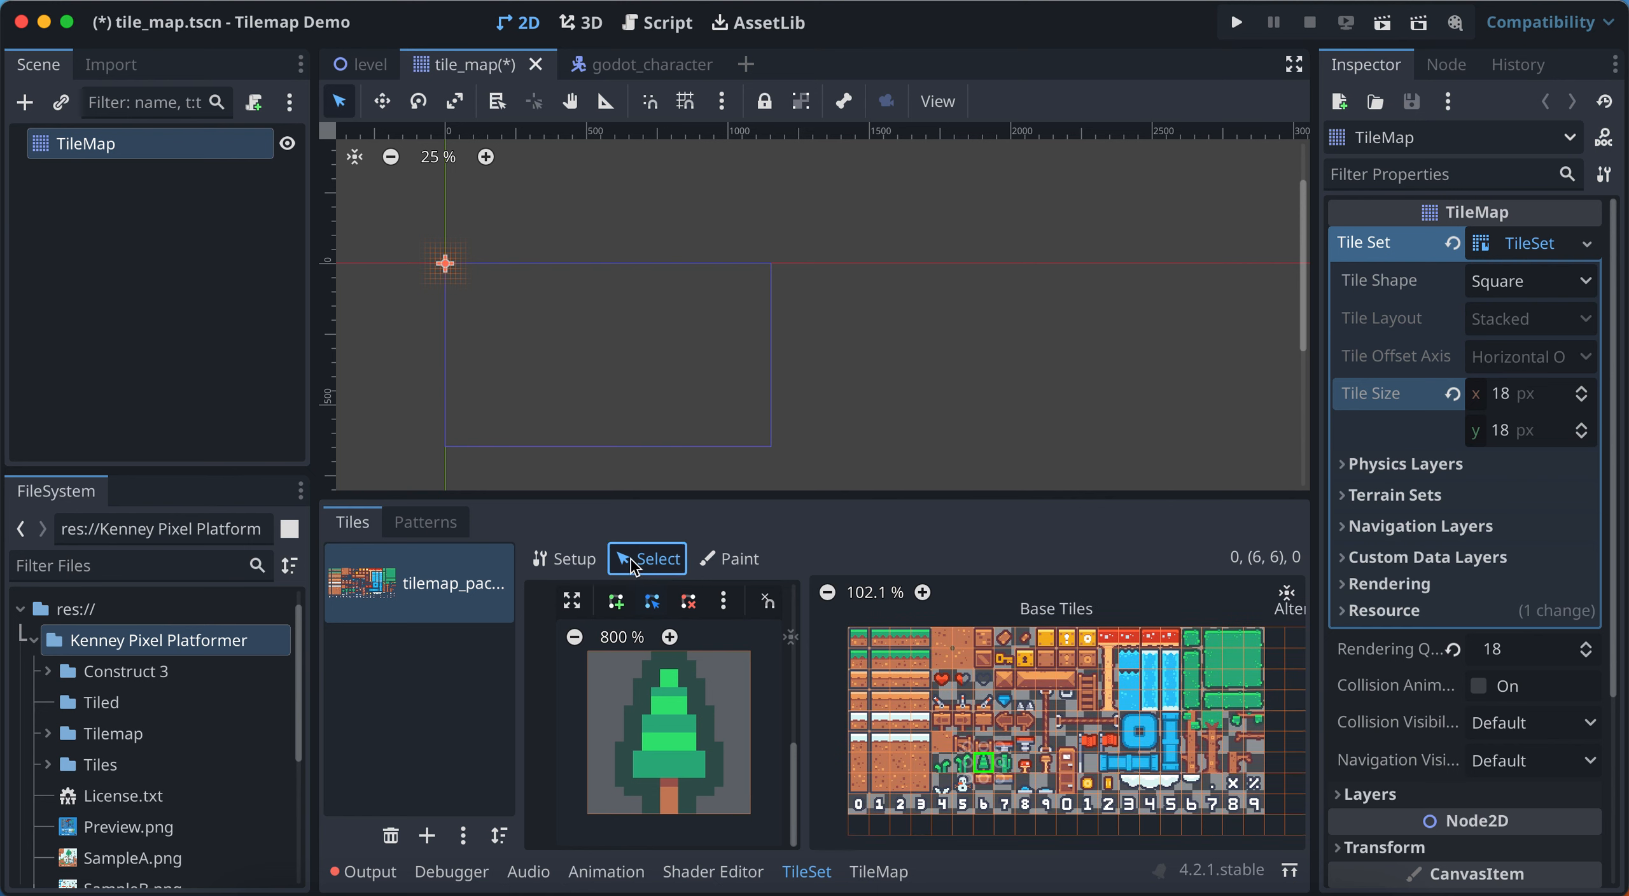
drag(854, 636, 1254, 806)
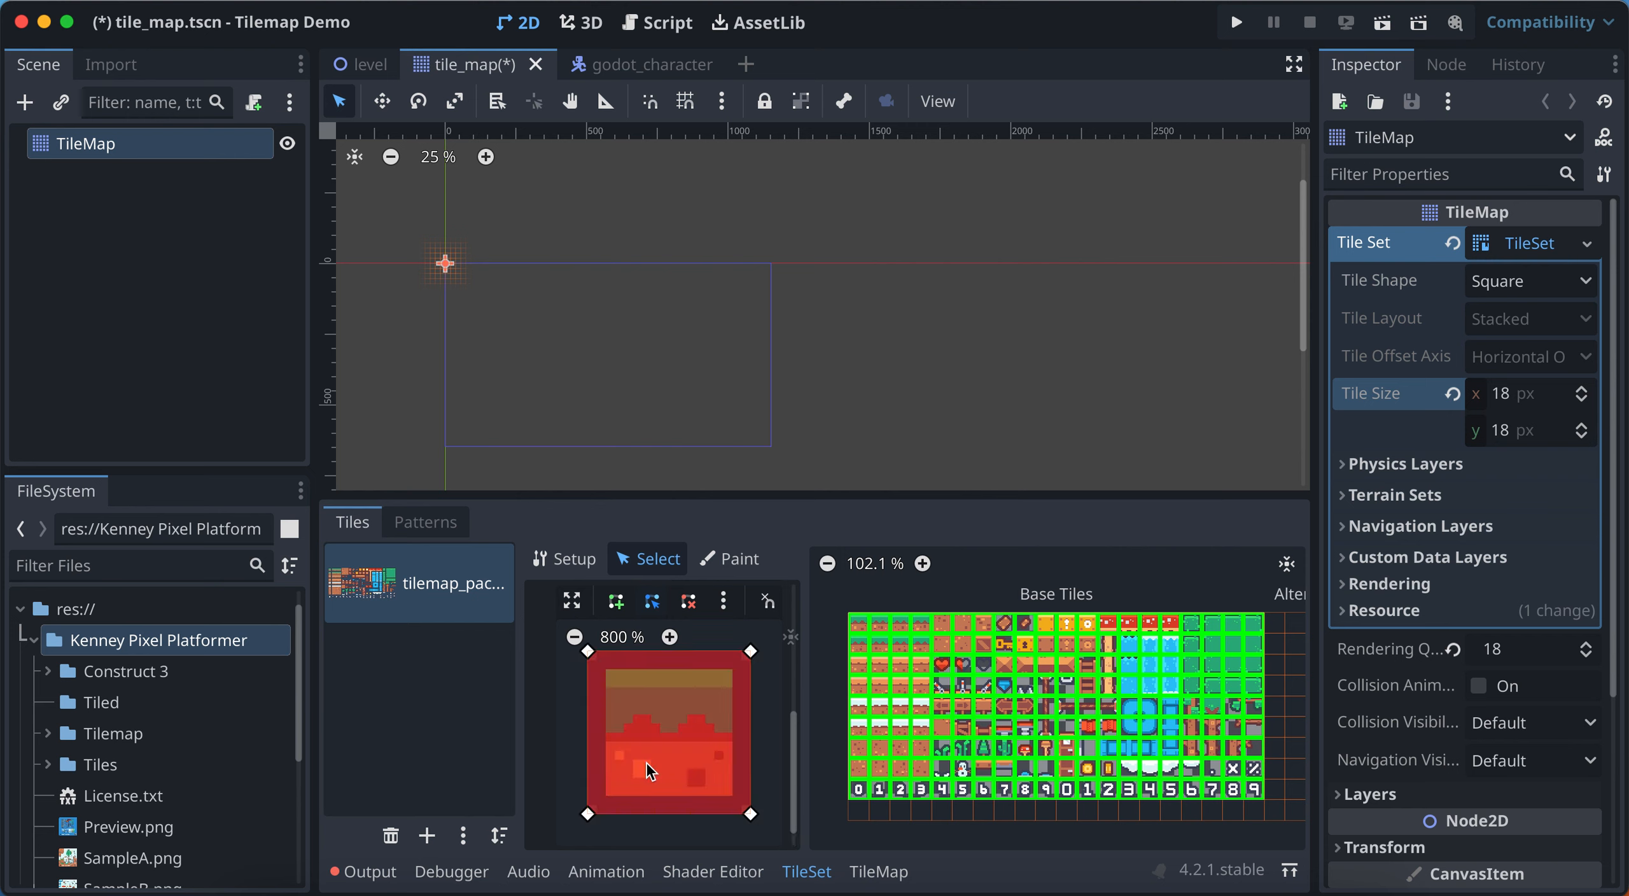
click(984, 731)
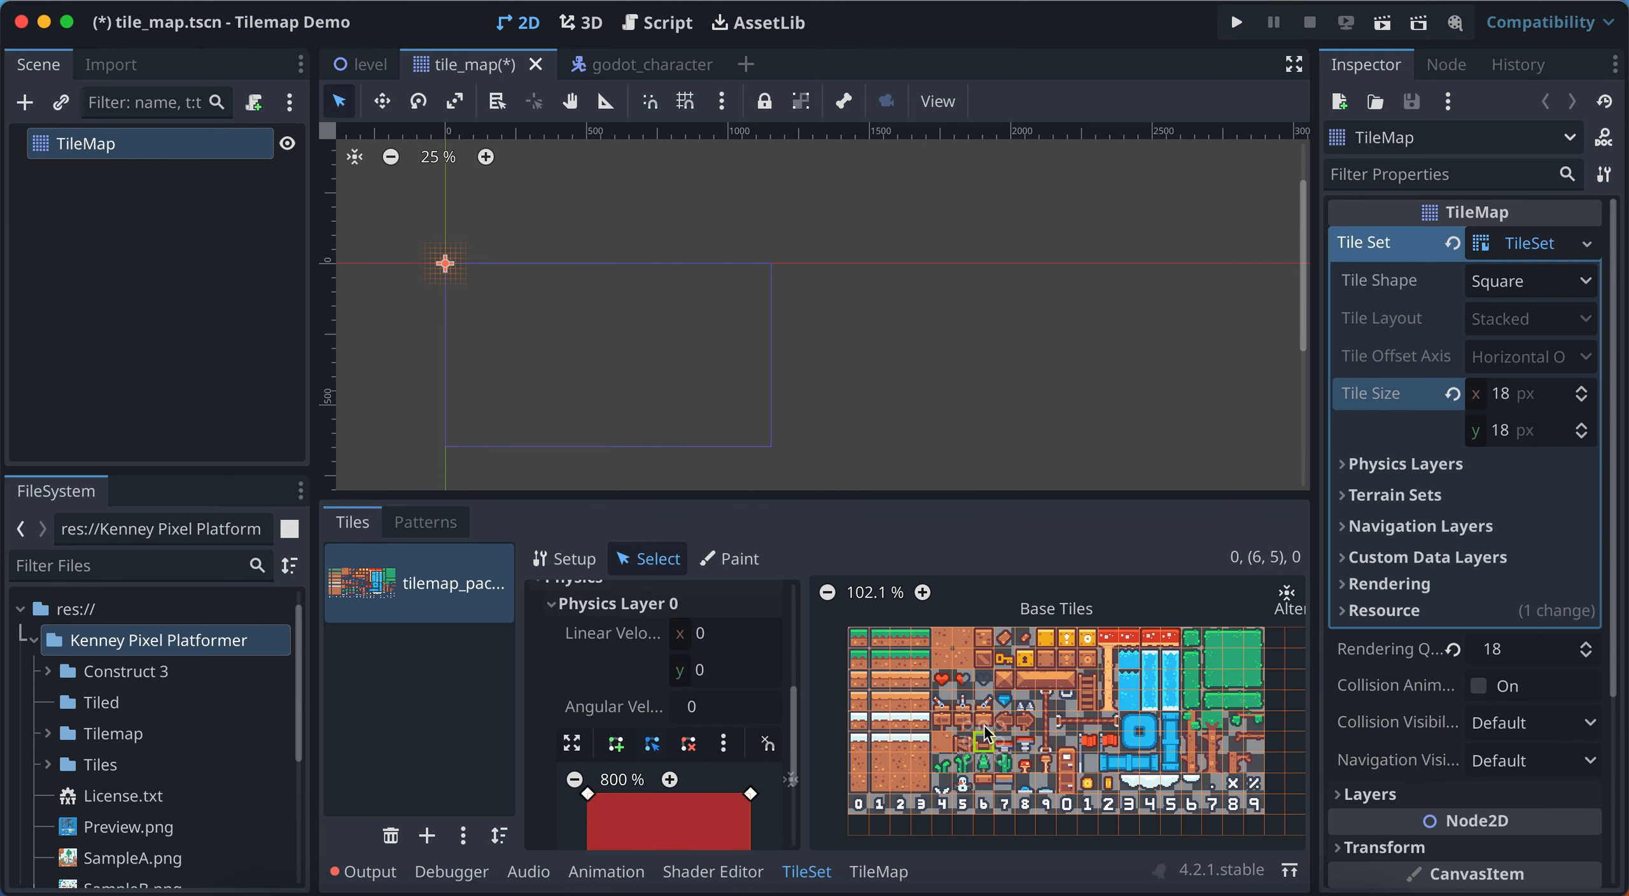
click(909, 644)
drag(860, 649, 1262, 810)
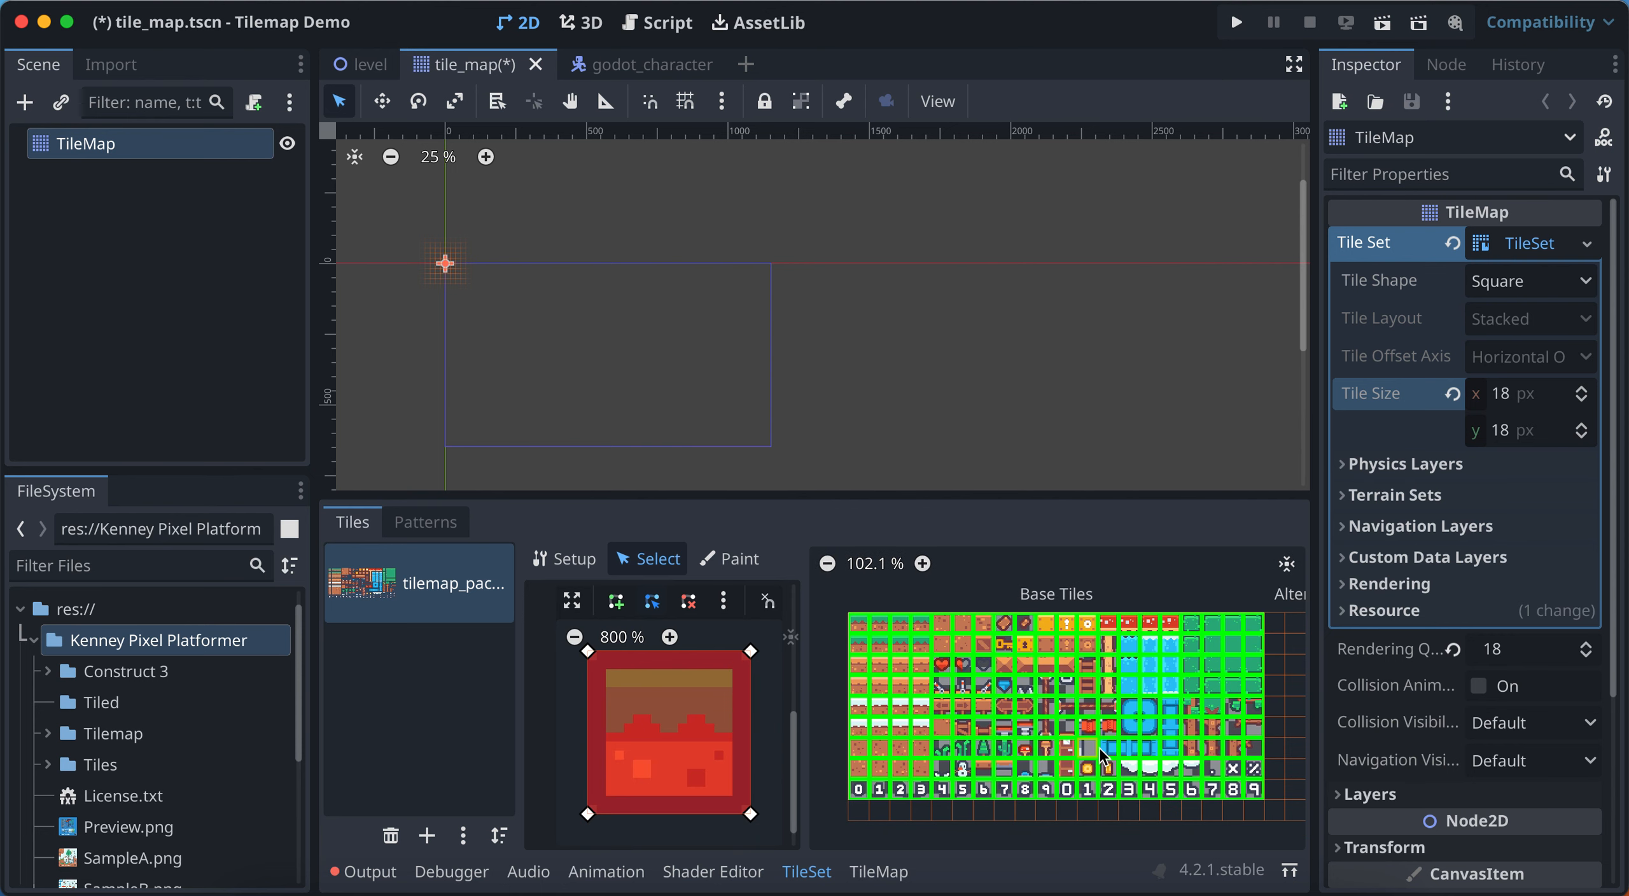
Check the collision polygons of the grass tile at (1, 0) and the snow tile at (2, 5)
click(895, 688)
click(880, 638)
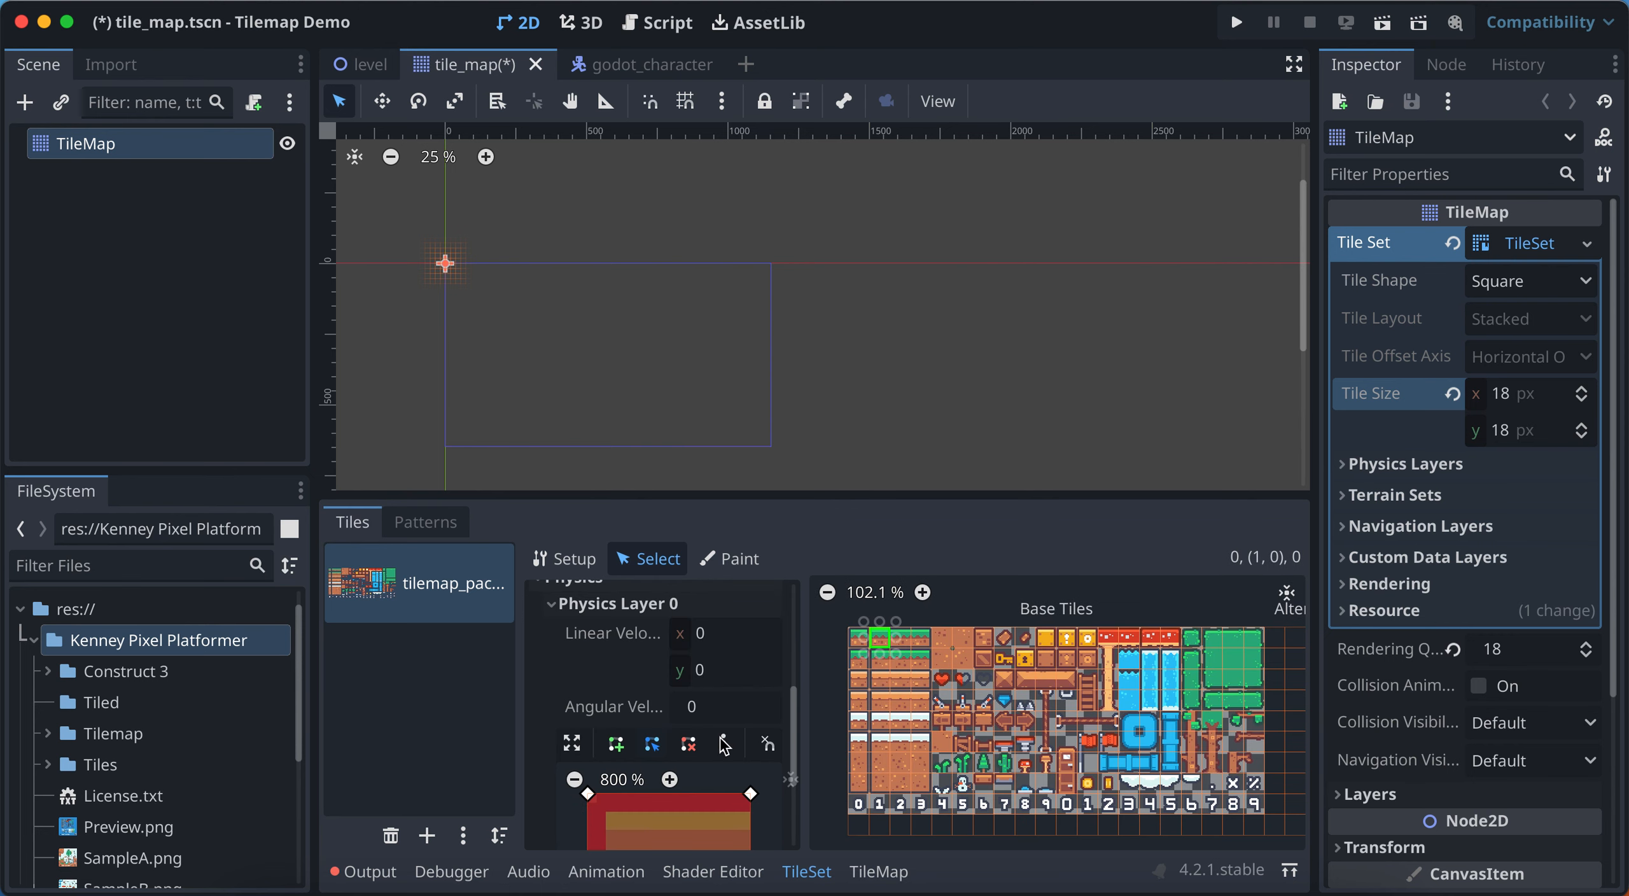
scroll(720, 737, down, 5)
scroll(720, 737, up, 1)
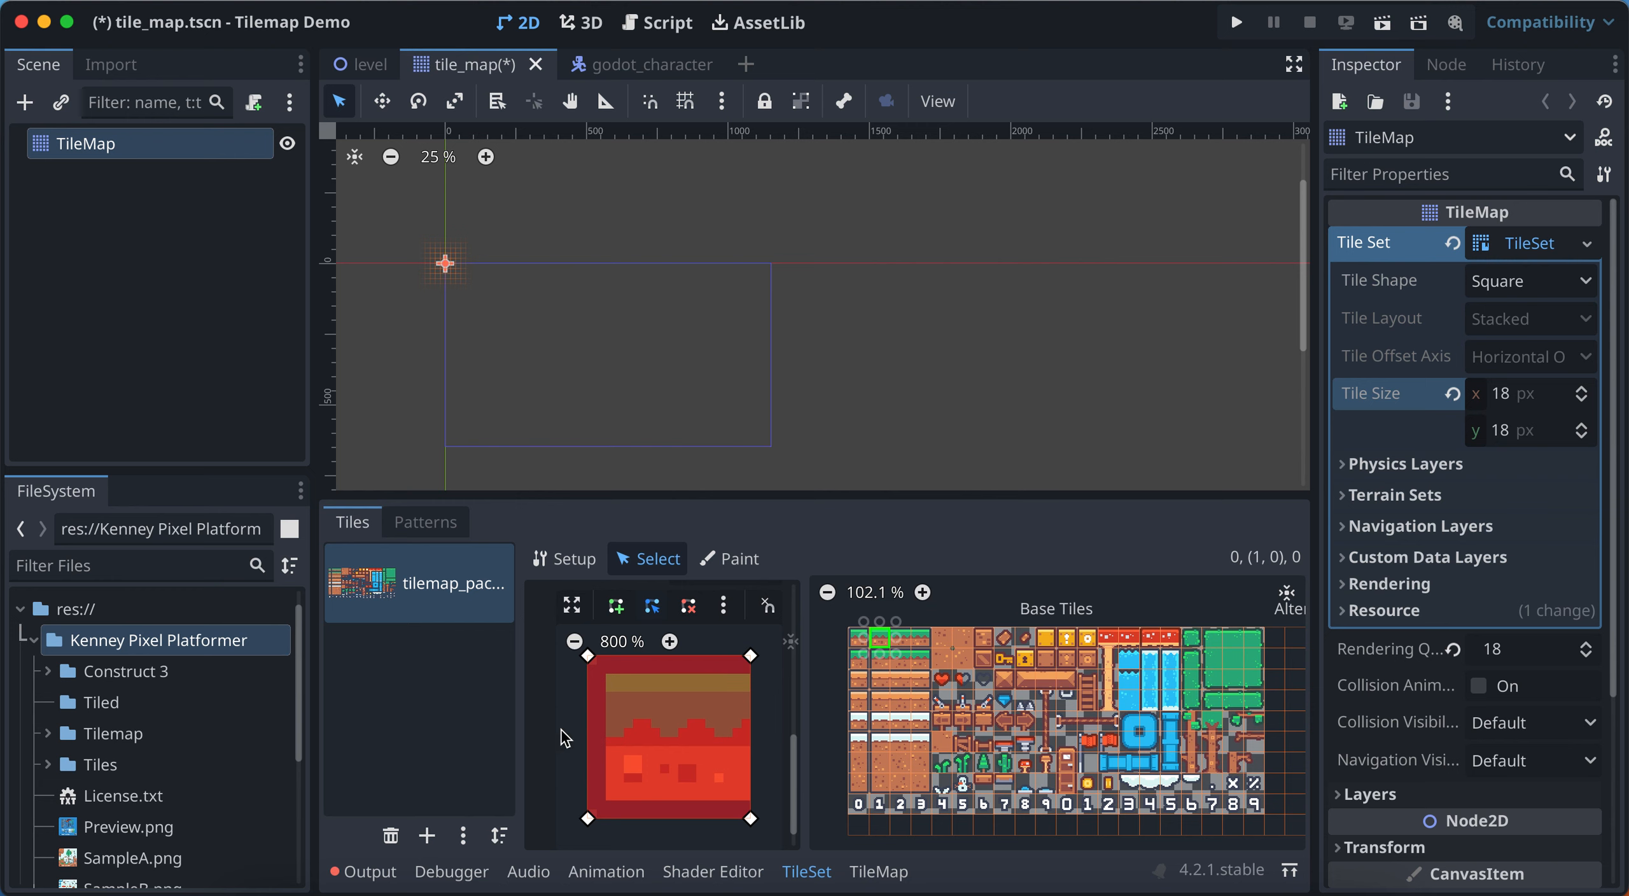
click(897, 740)
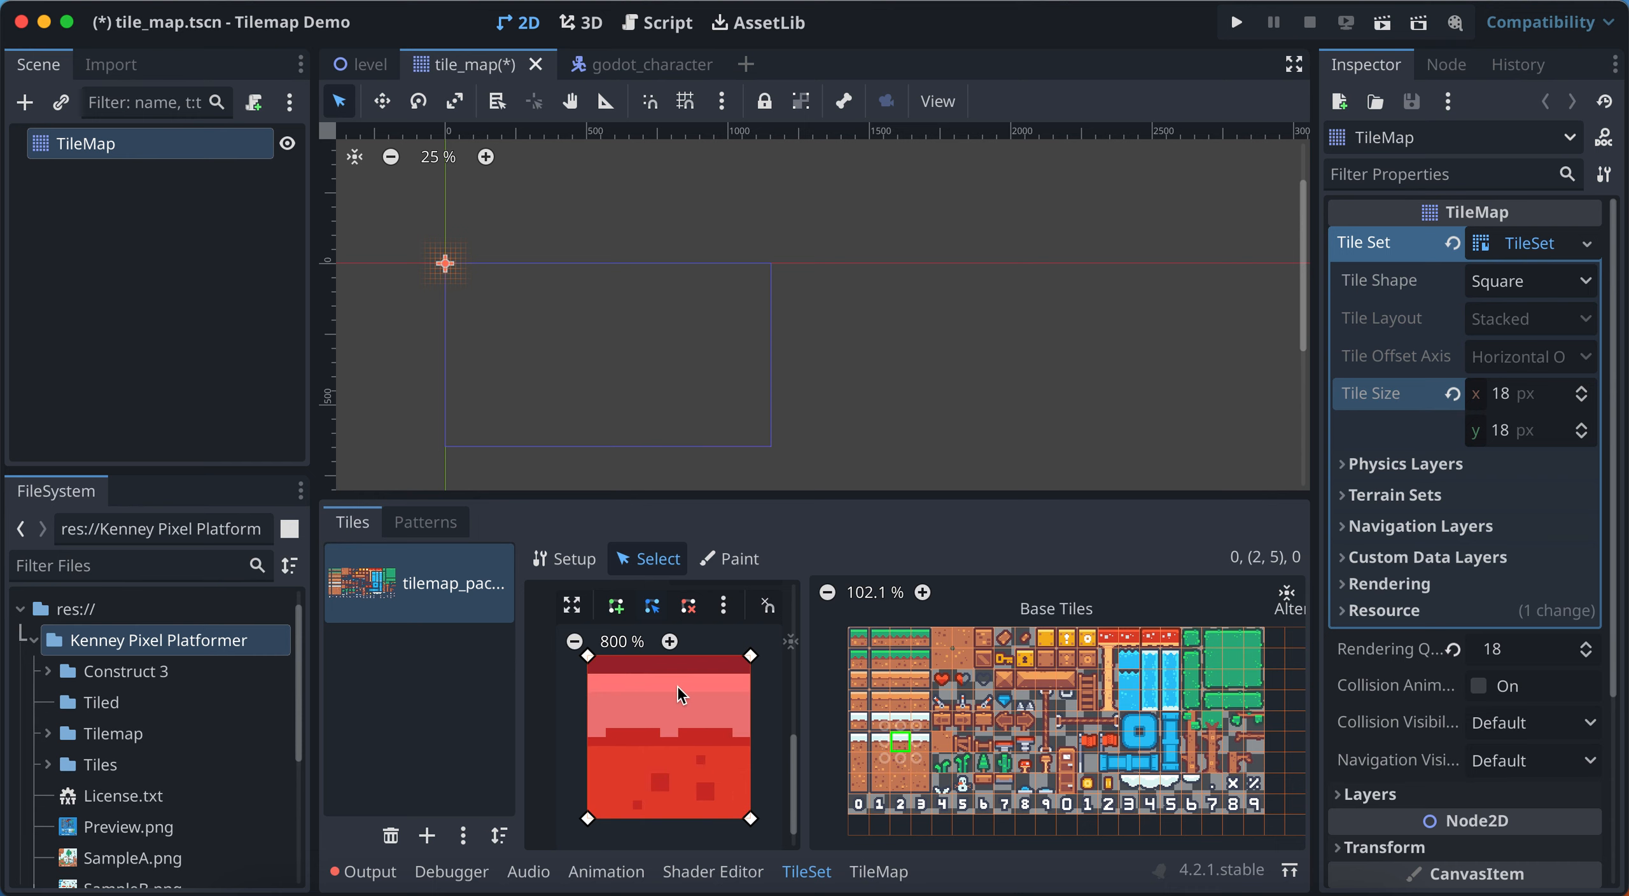
scroll(924, 725, up, 8)
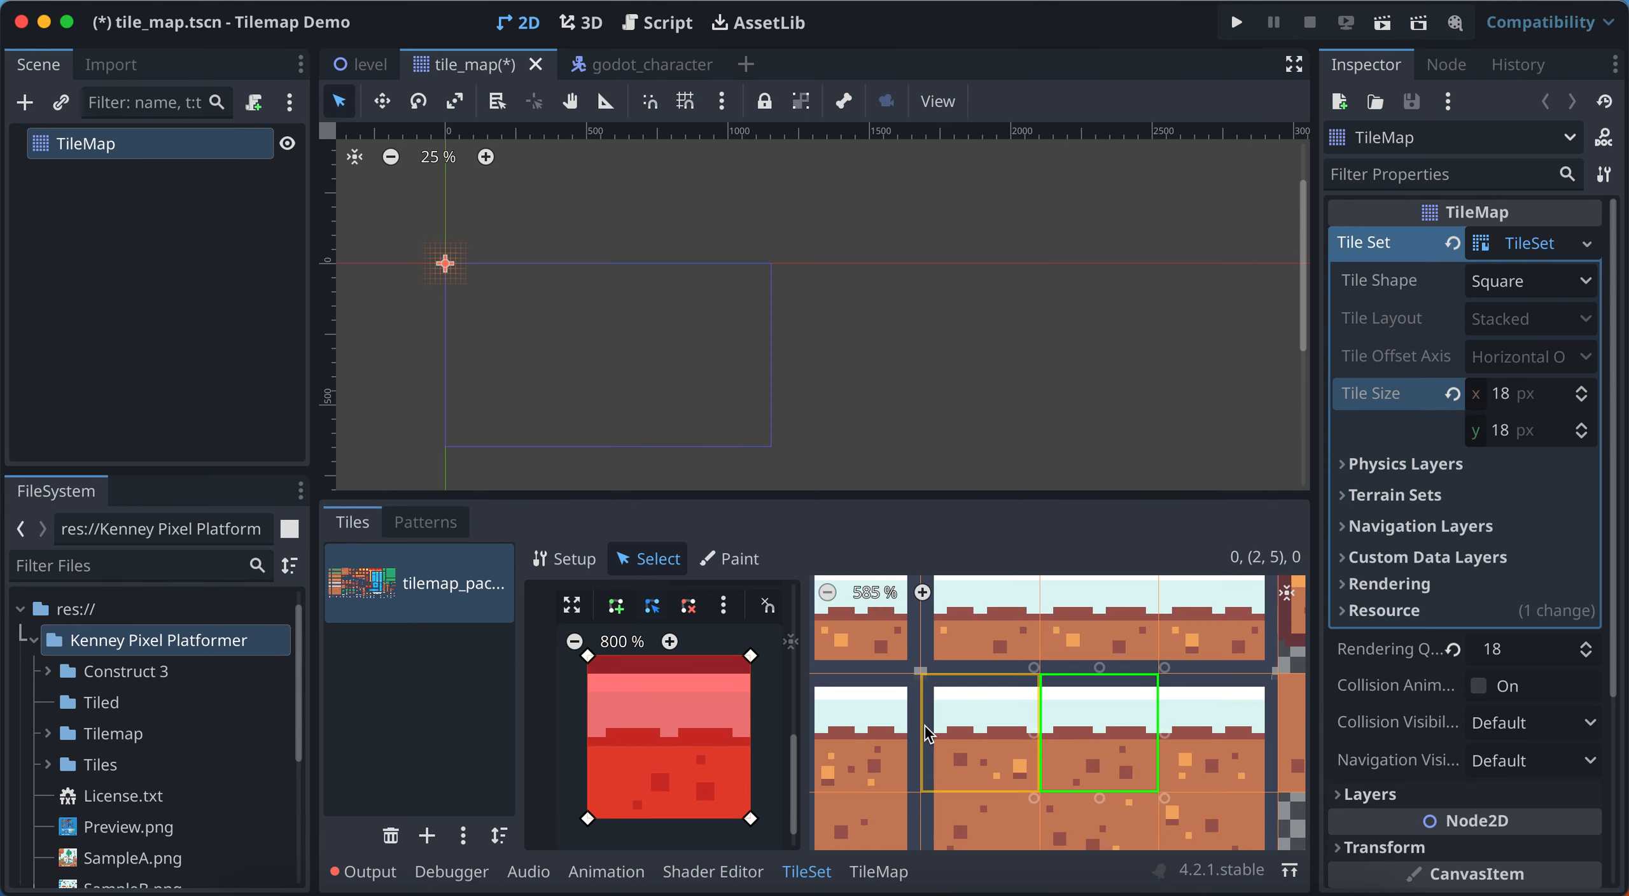
Lower the top corners of the collision polygons on the snow tiles at (2, 5) and (3, 5) to the snow surface
scroll(923, 725, right, 2)
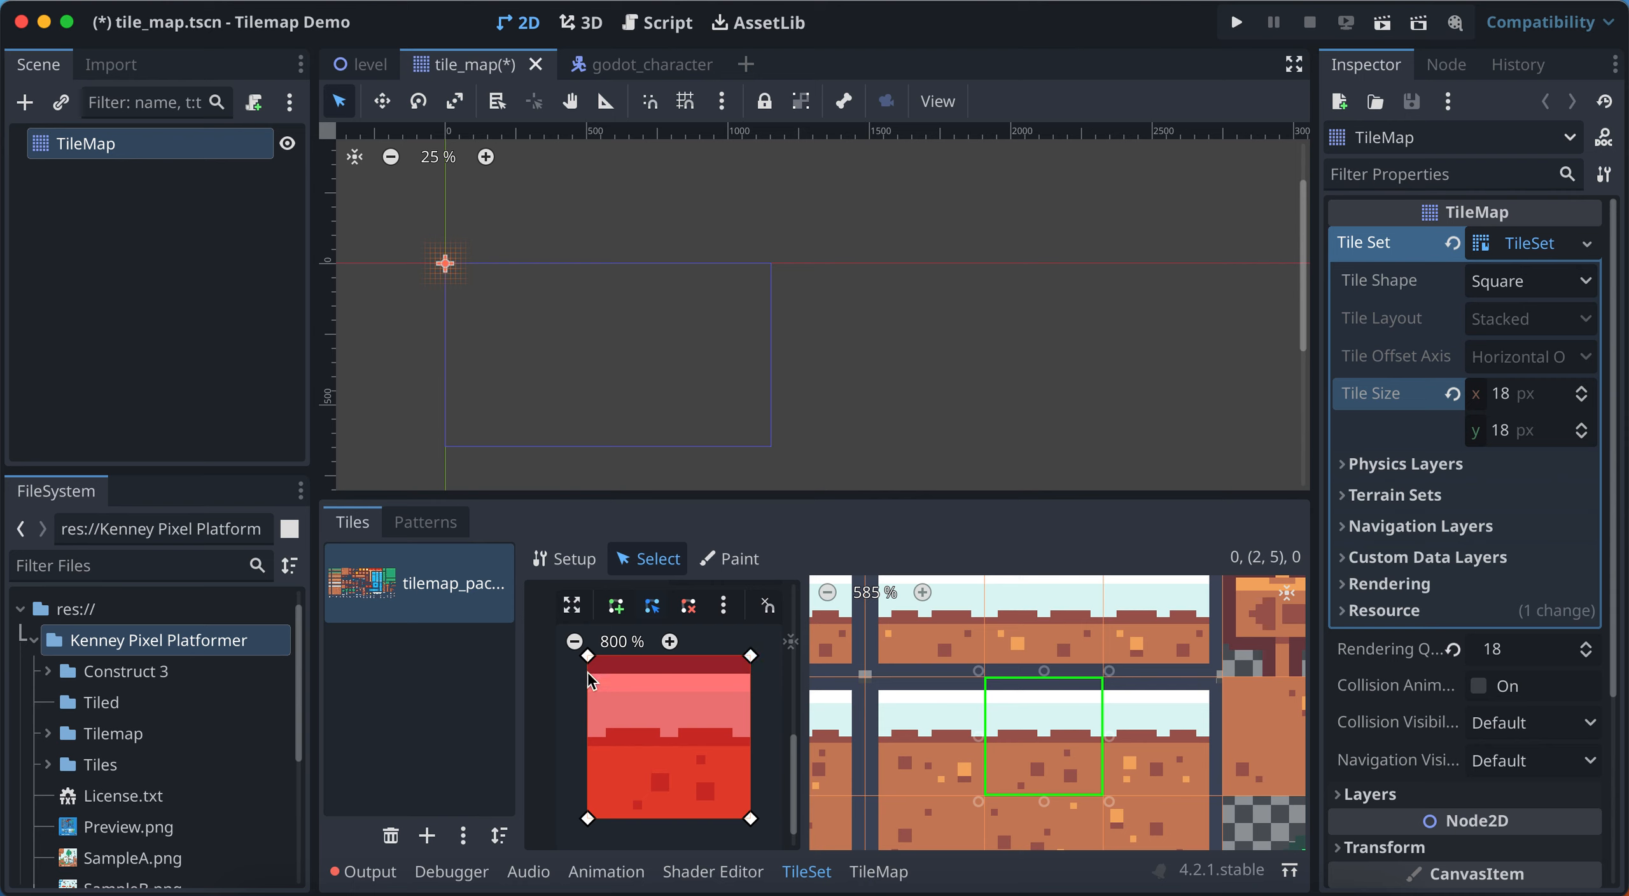
drag(587, 658, 587, 672)
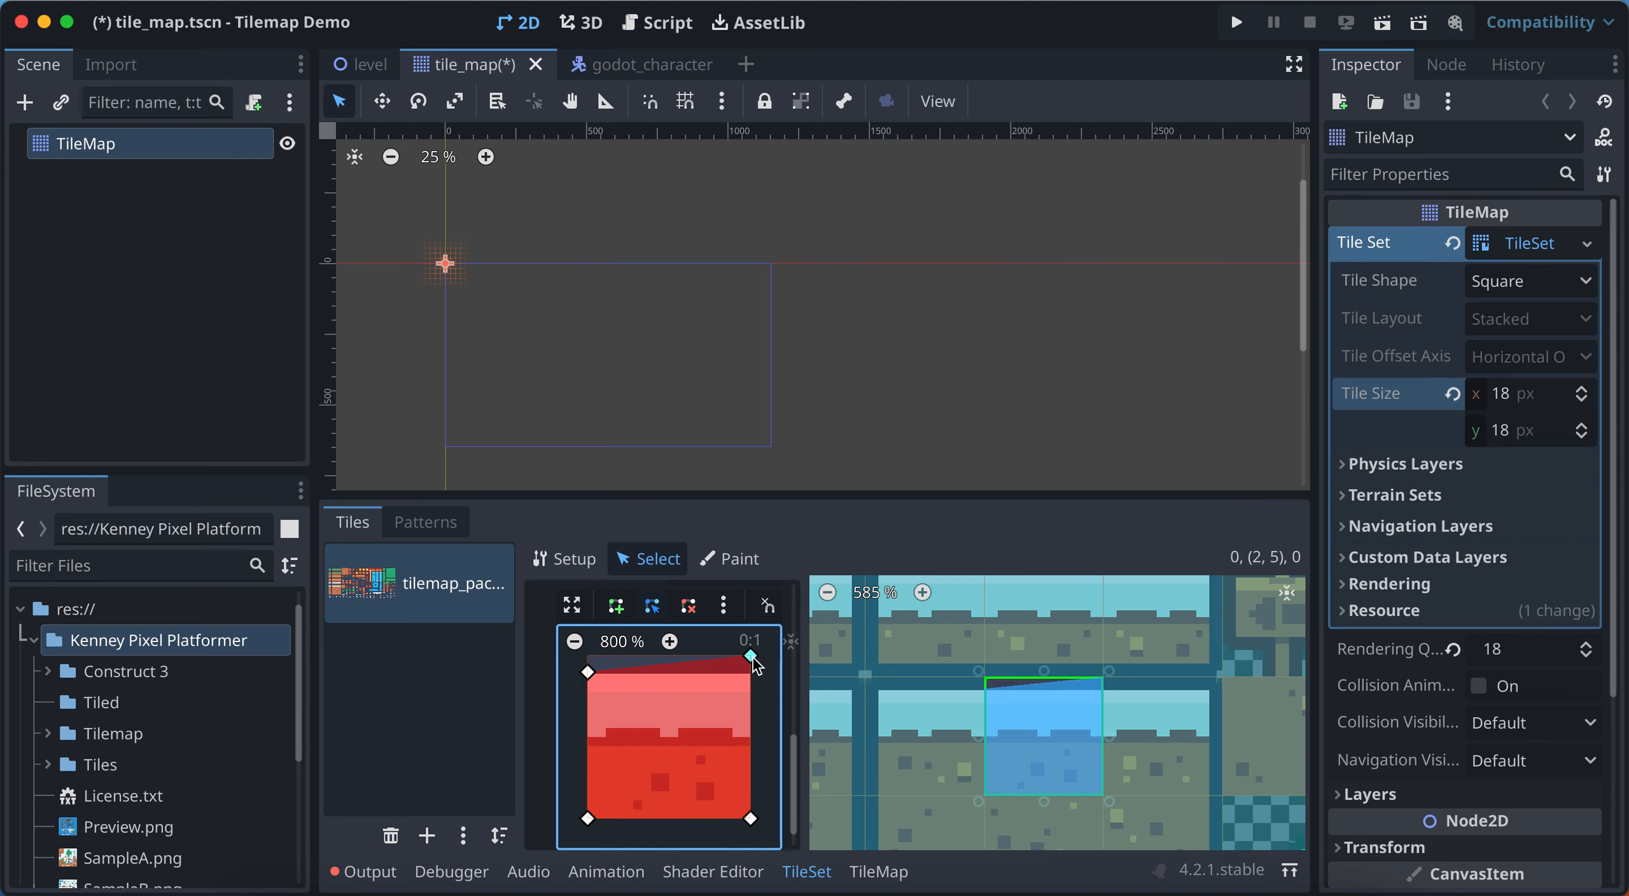
drag(752, 658, 752, 674)
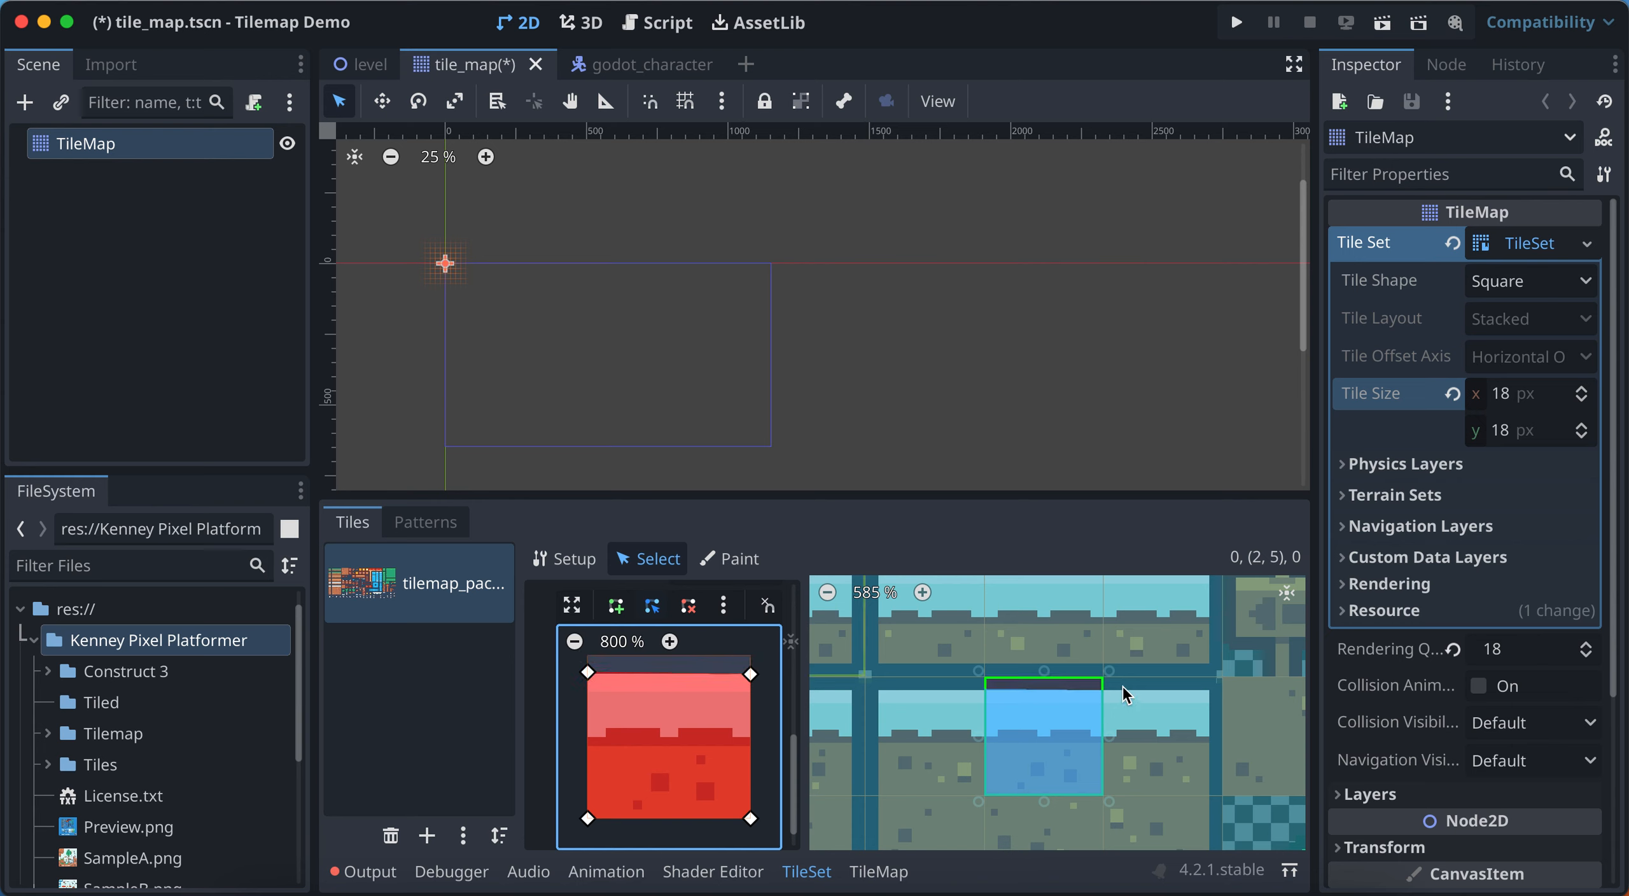
click(1176, 702)
drag(587, 656, 588, 674)
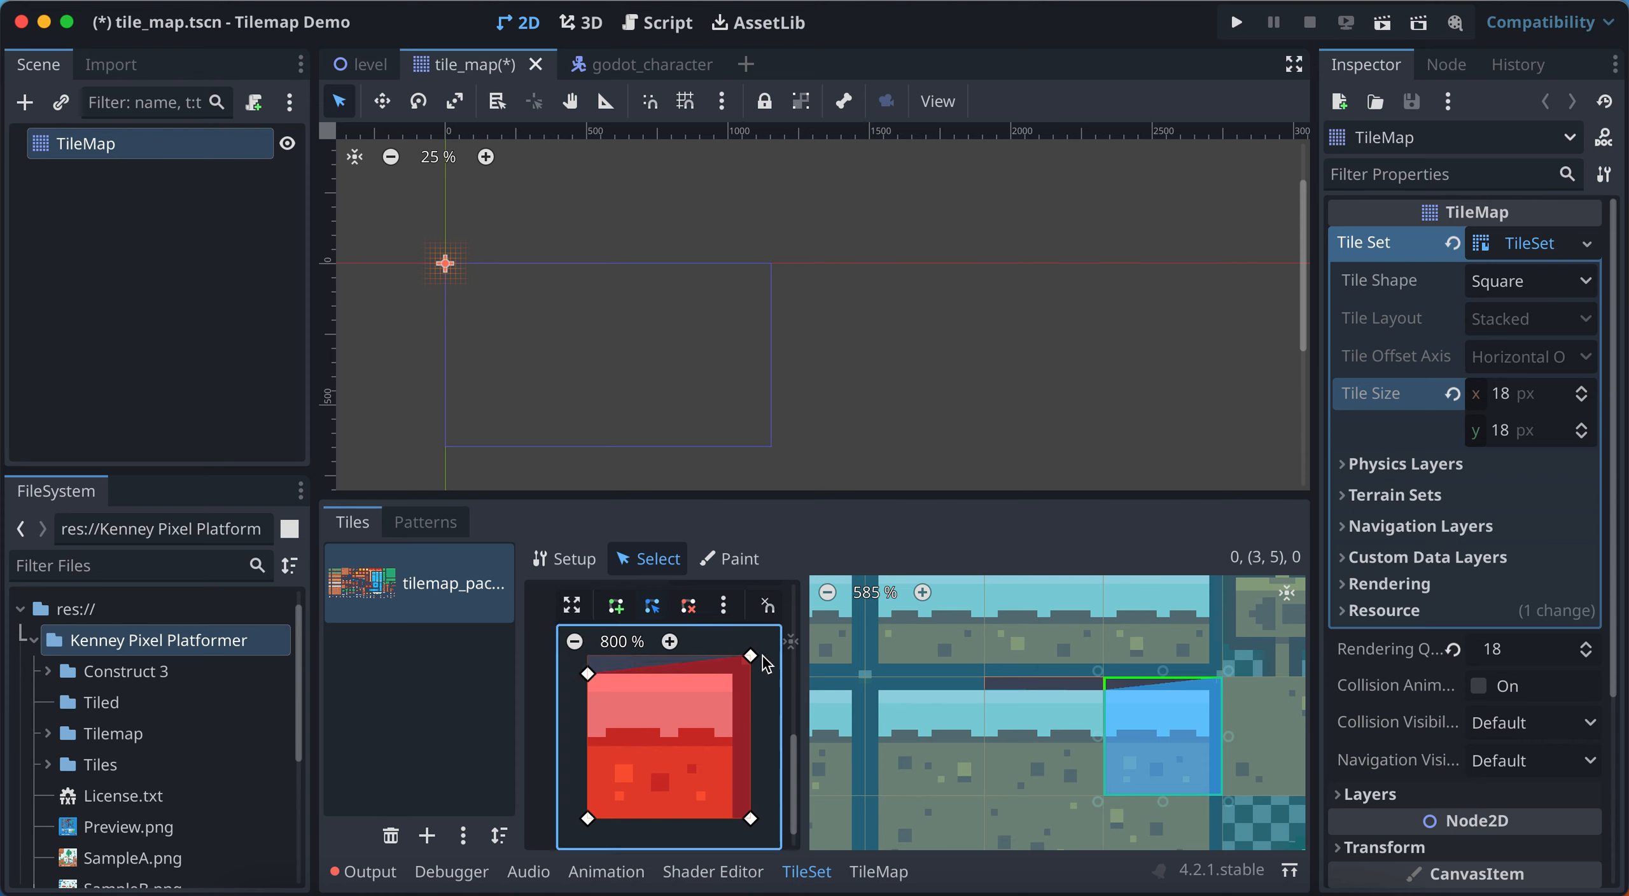
drag(751, 656, 751, 674)
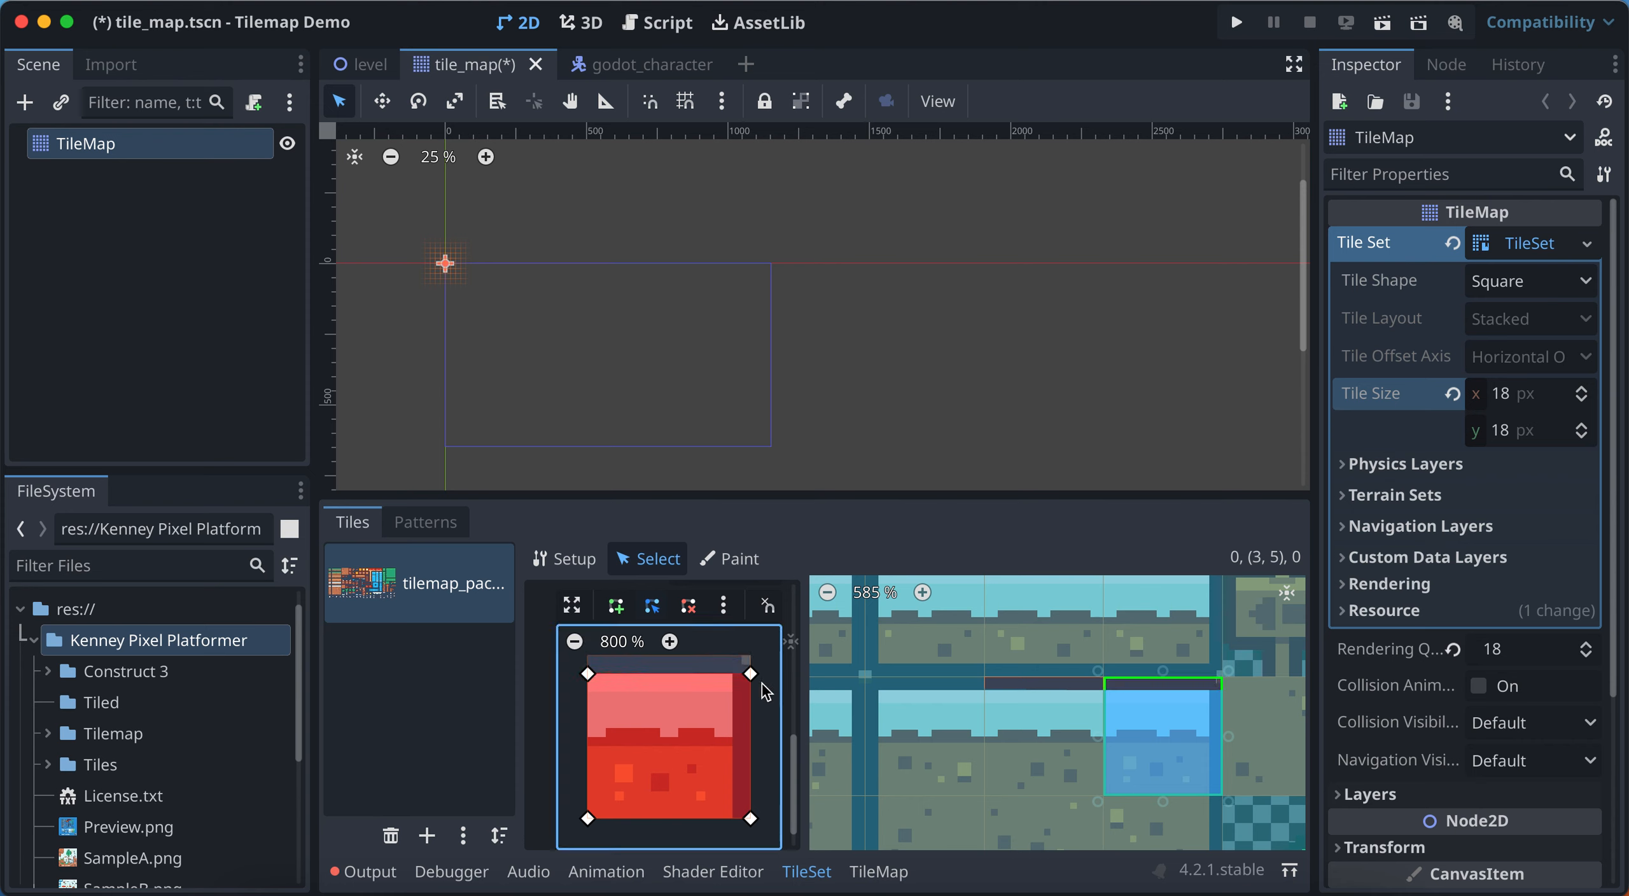
click(1075, 741)
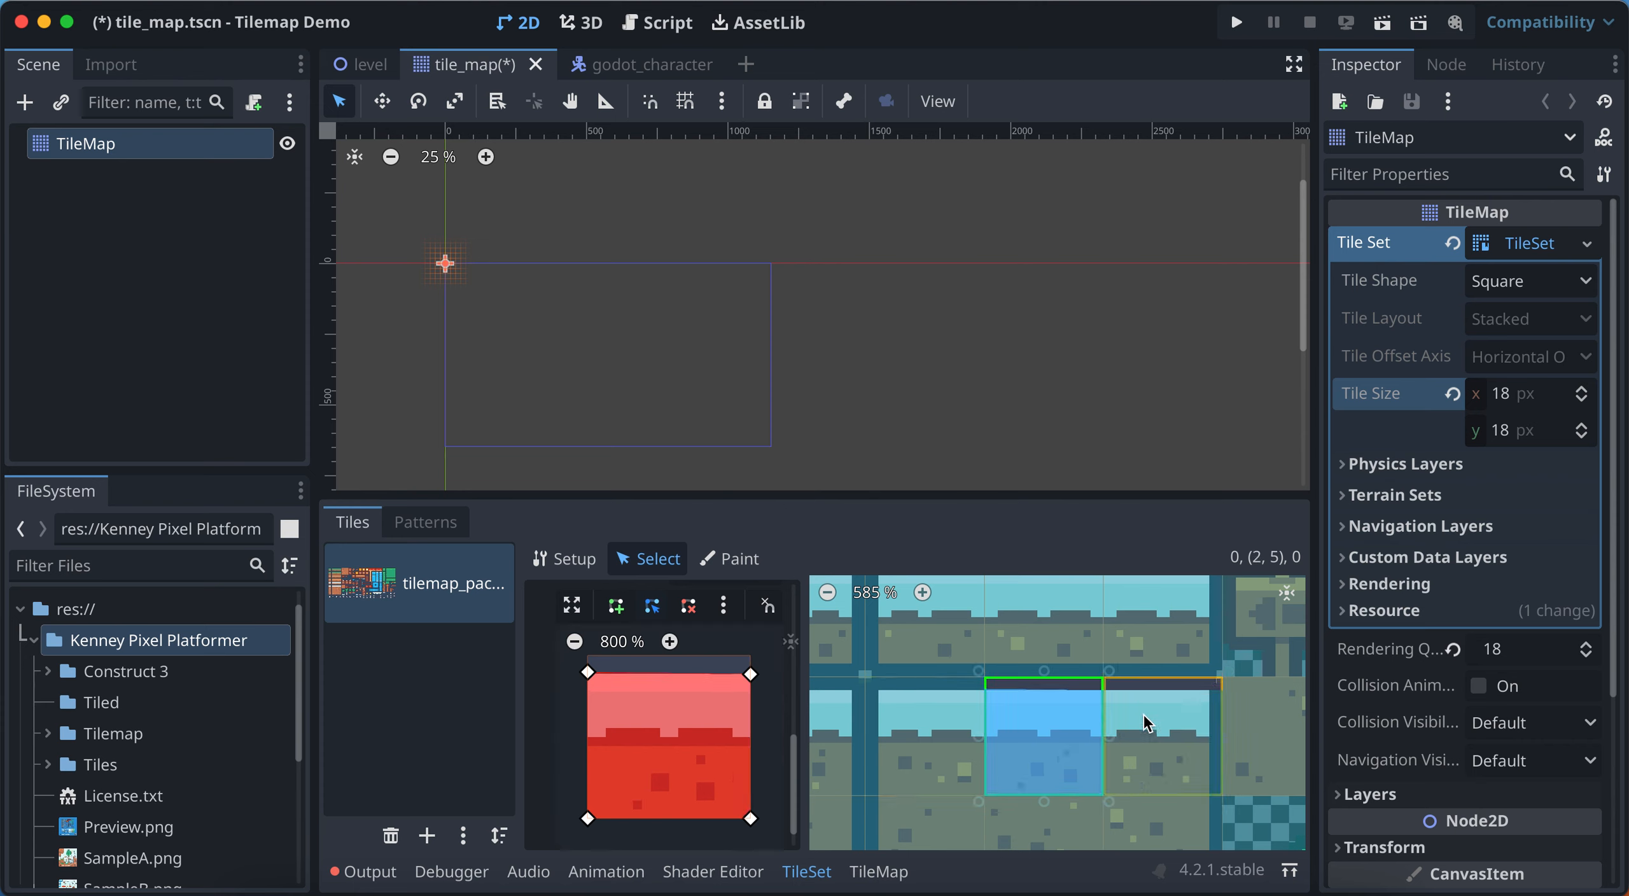
click(1146, 722)
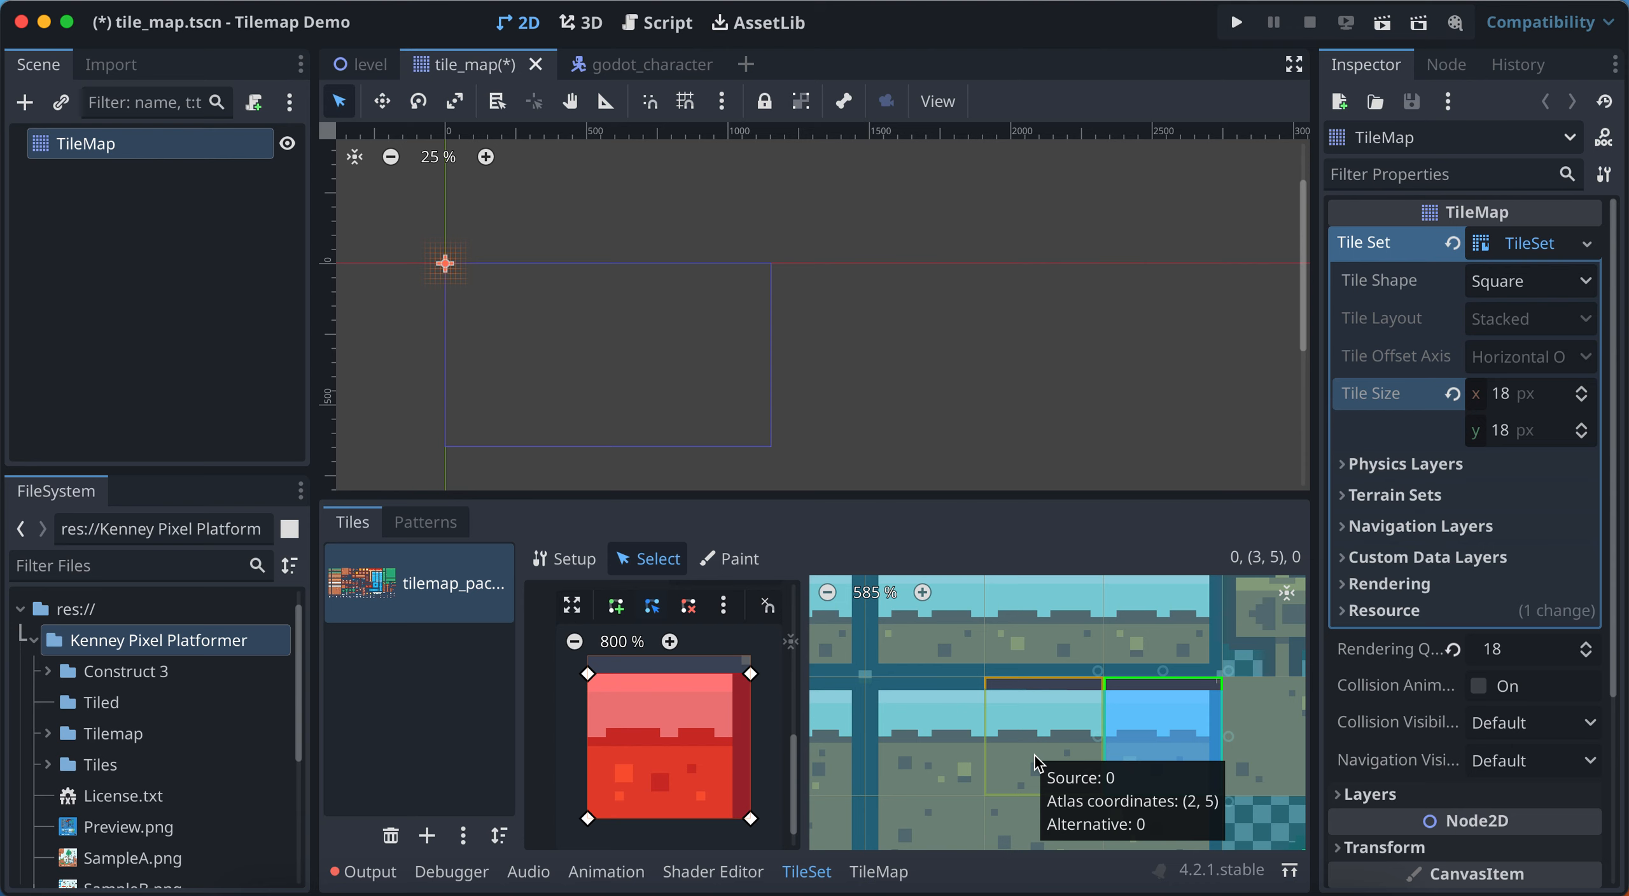
Undo the collision polygon corner moves on the snow tiles at (2, 5) and (3, 5)
key(super+z)
key(super+z)
key(super+z)
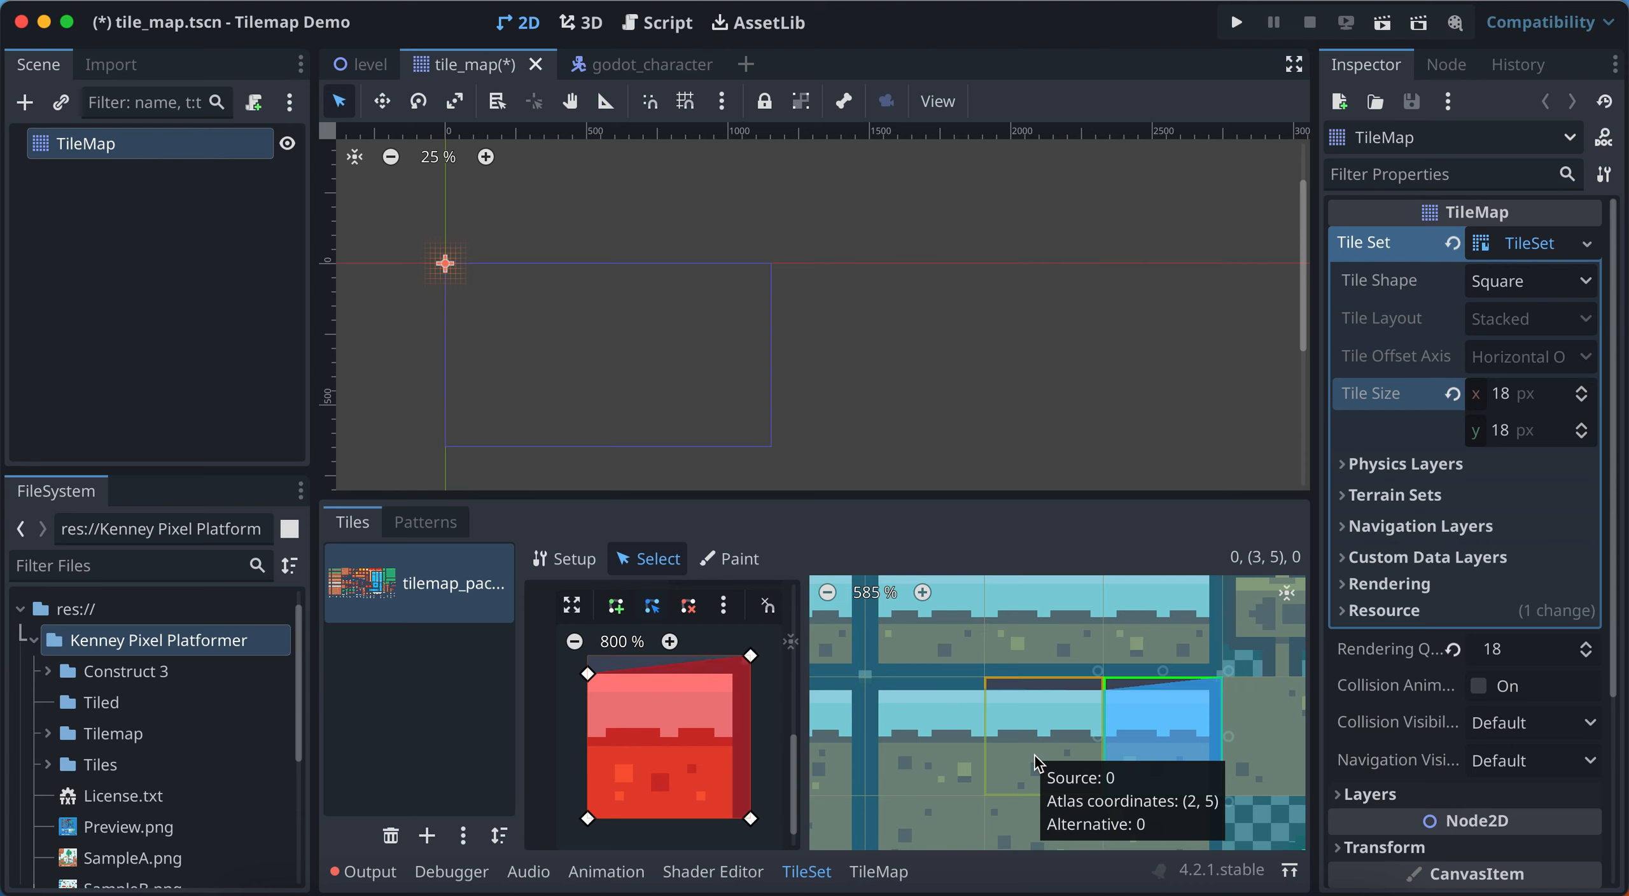
key(super+z)
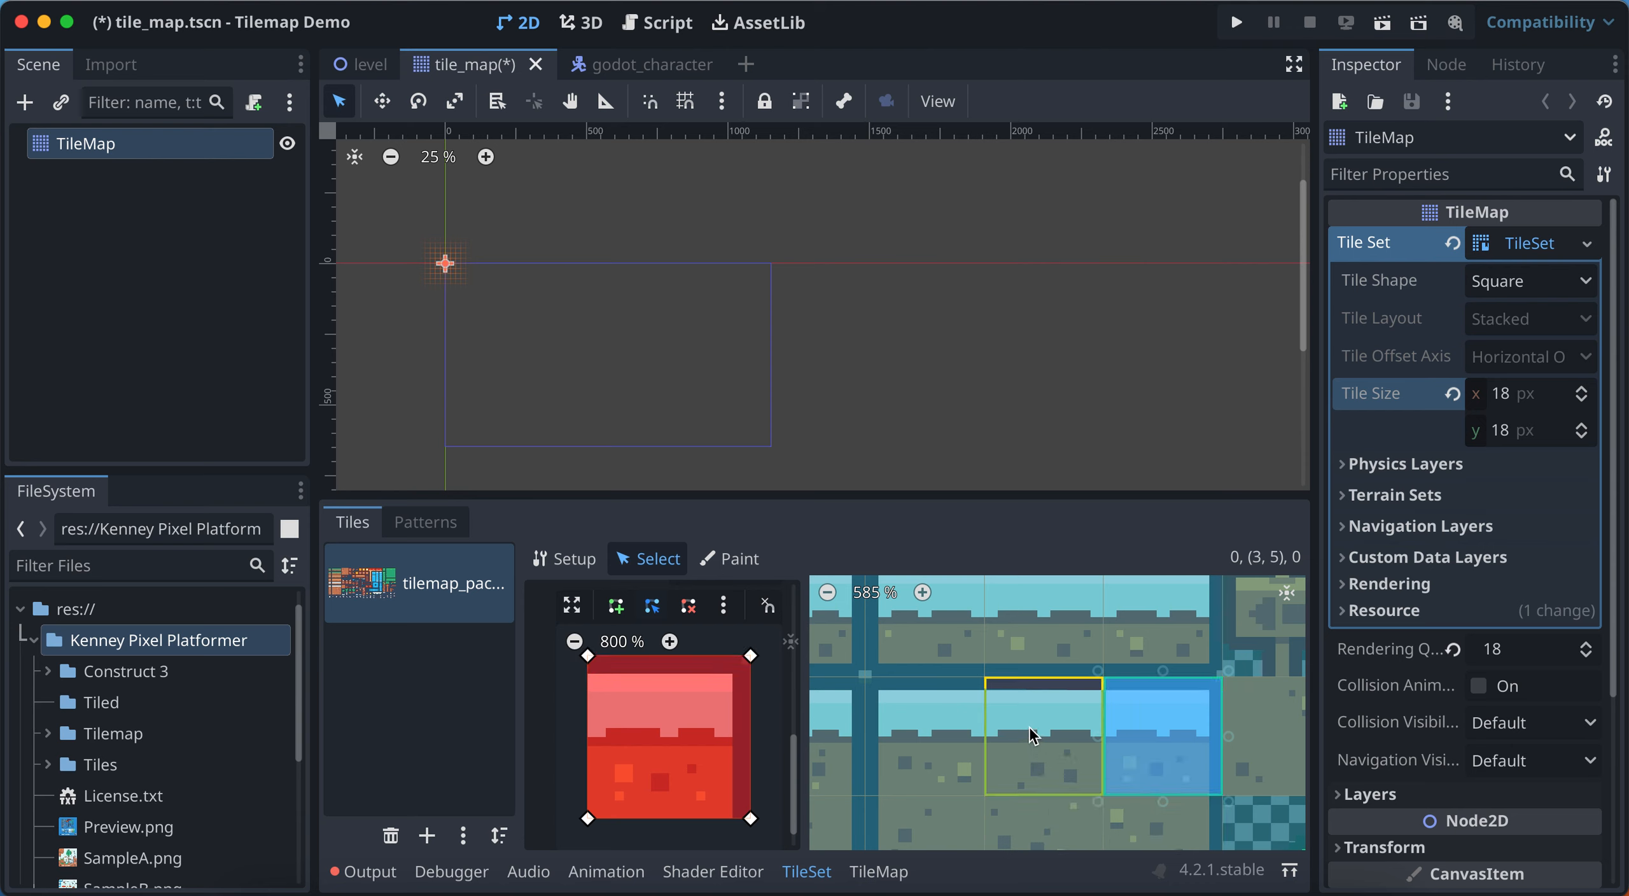
click(1042, 733)
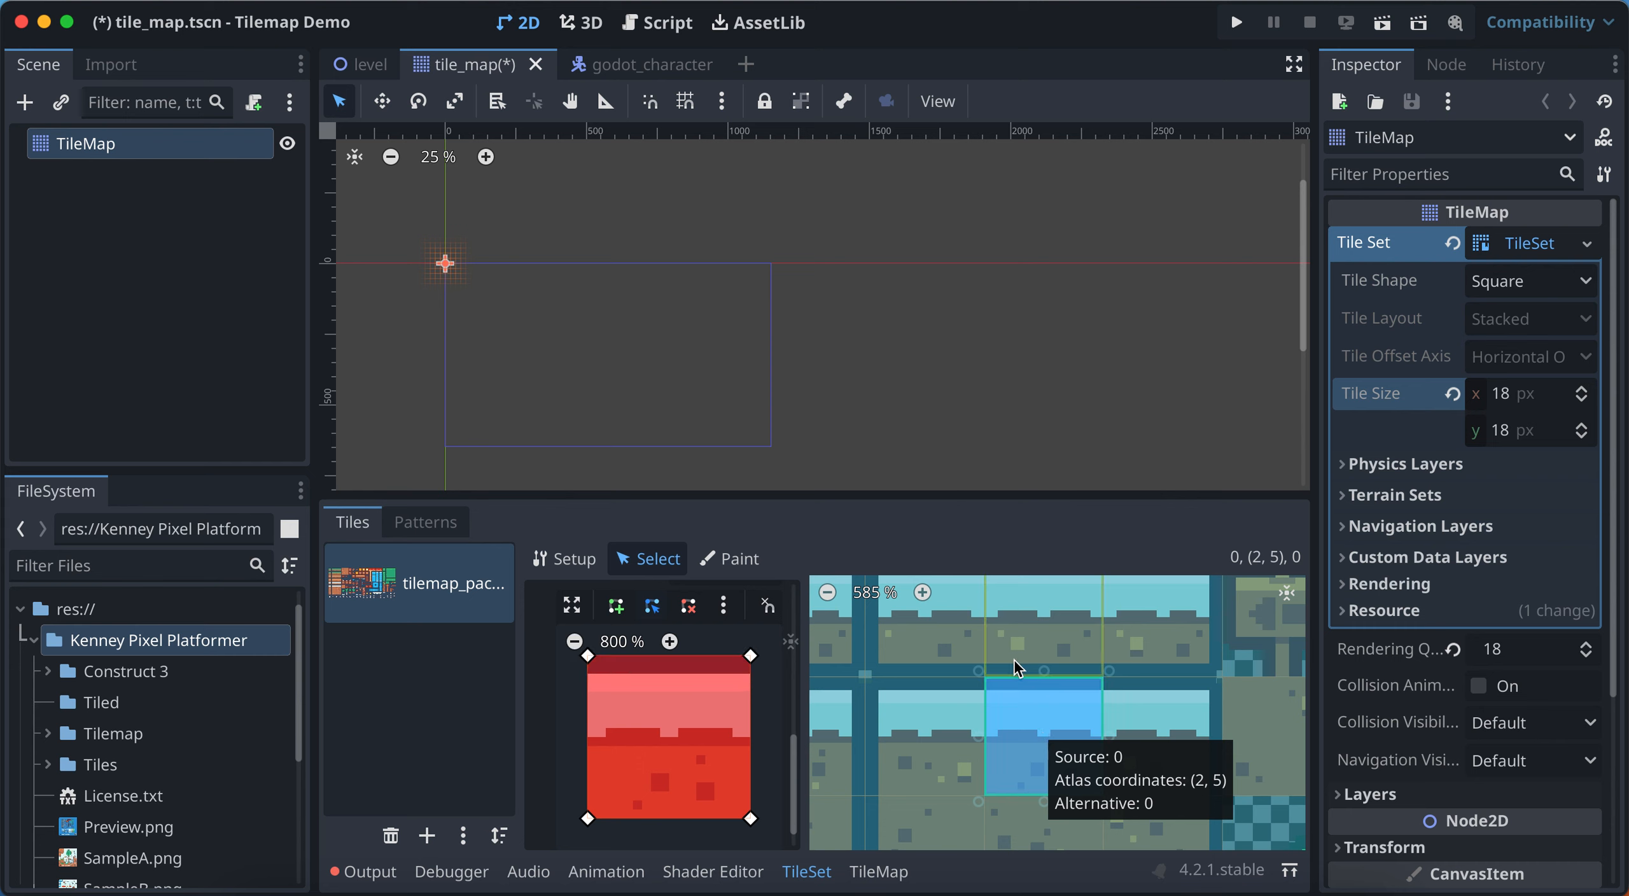
Check the collision polygon of the snow tile at (2, 4) and save the tile_map scene
click(995, 654)
scroll(999, 662, down, 3)
scroll(999, 662, down, 5)
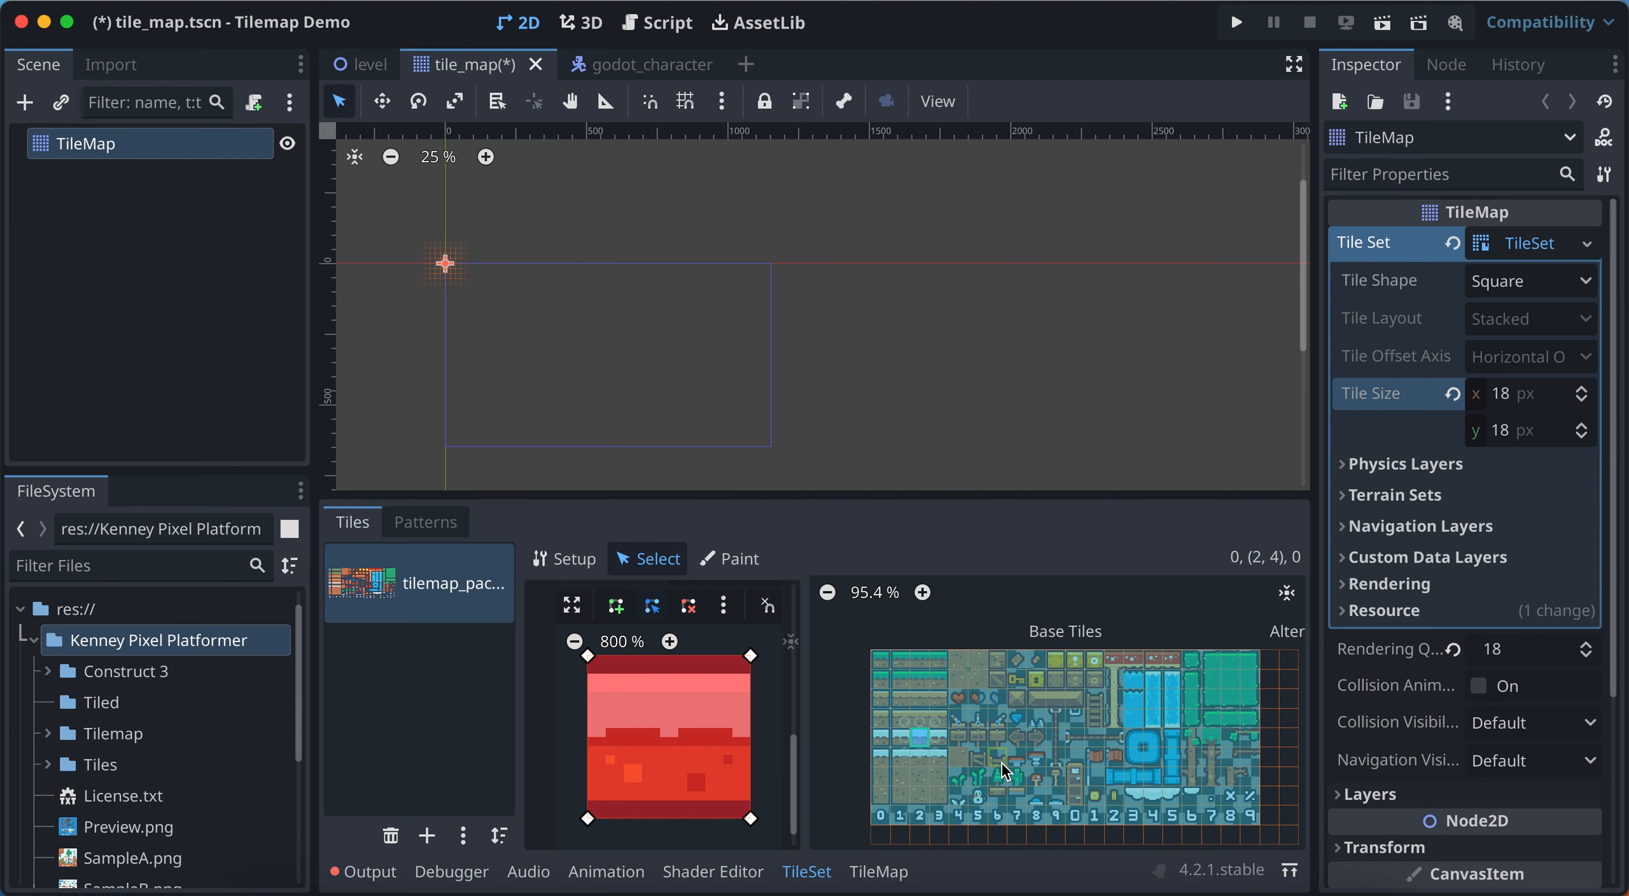
scroll(948, 693, up, 2)
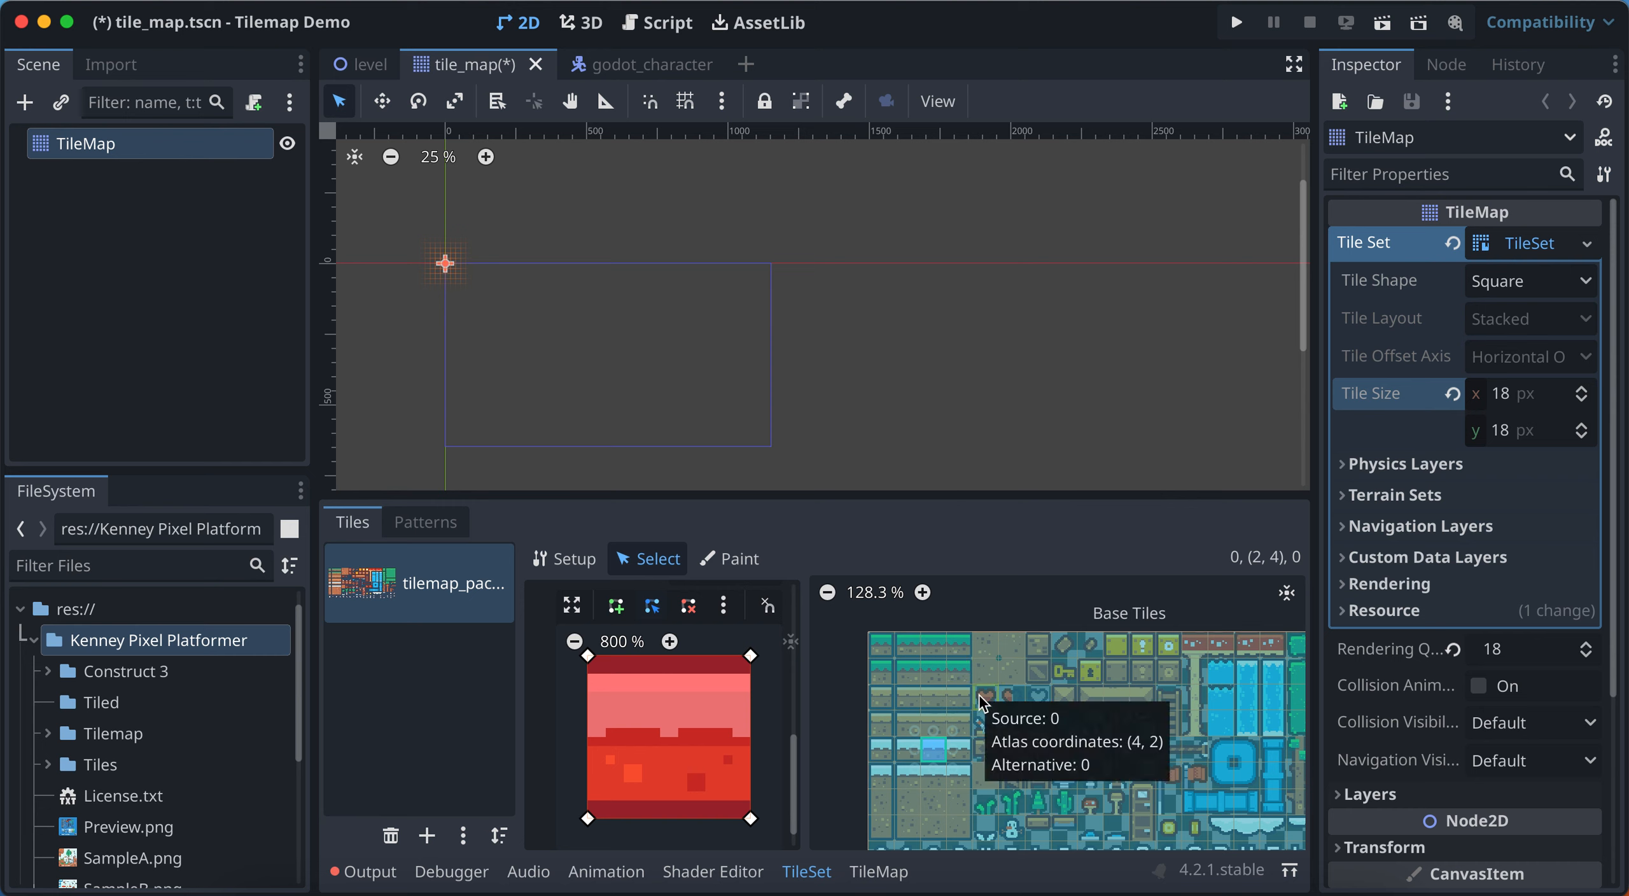
key(super+s)
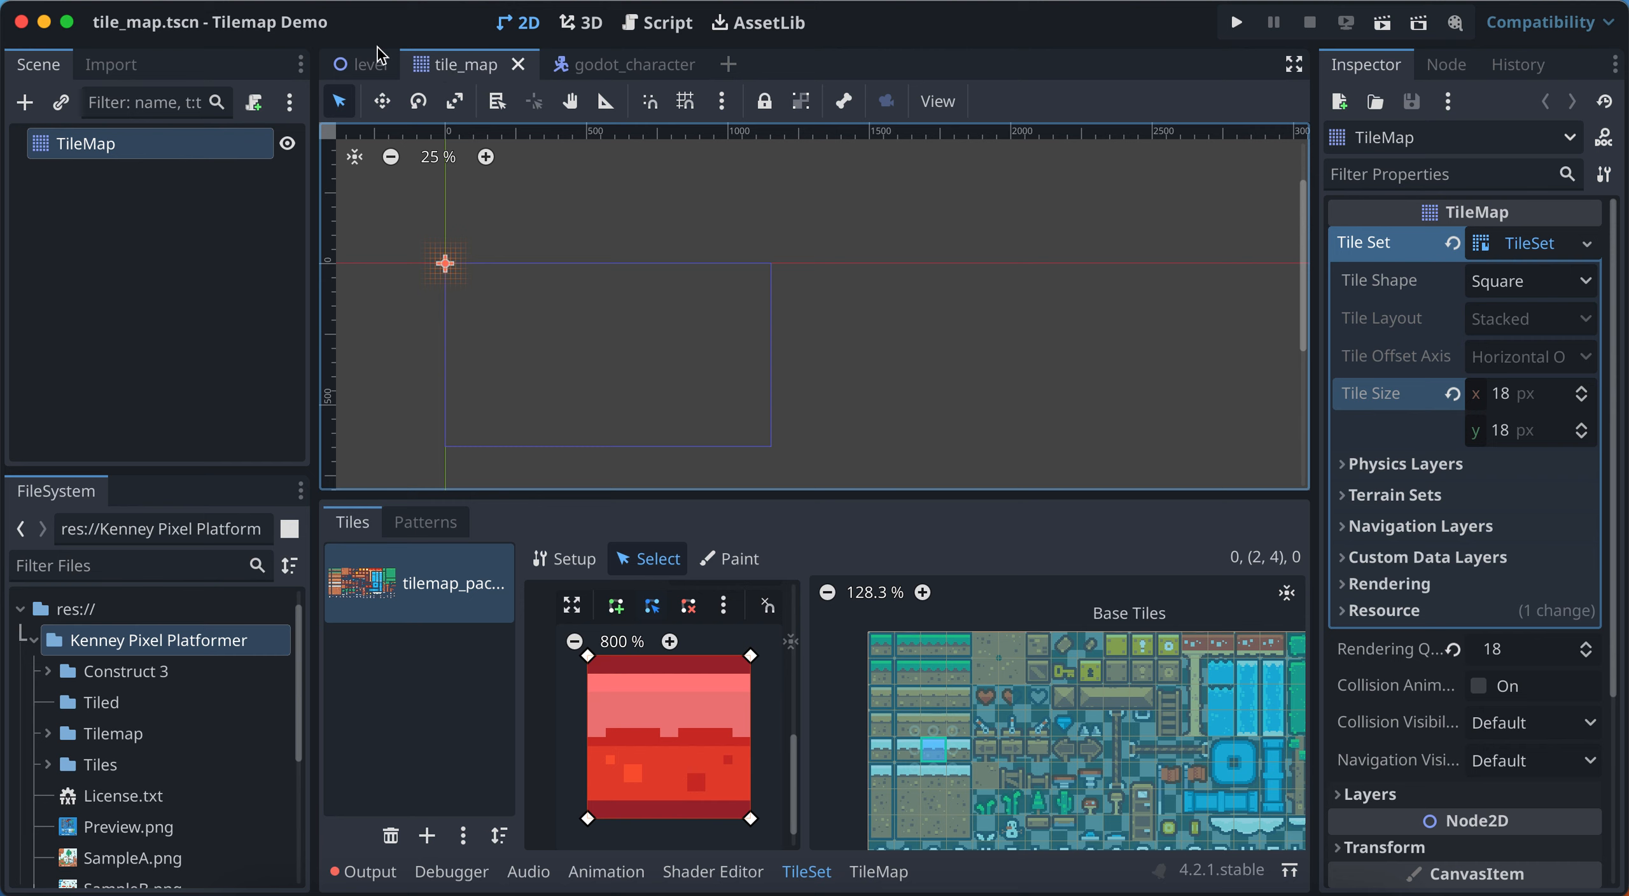
Open the level scene and instance tile_map.tscn under the Level node, placing it inside the viewport frame
click(362, 70)
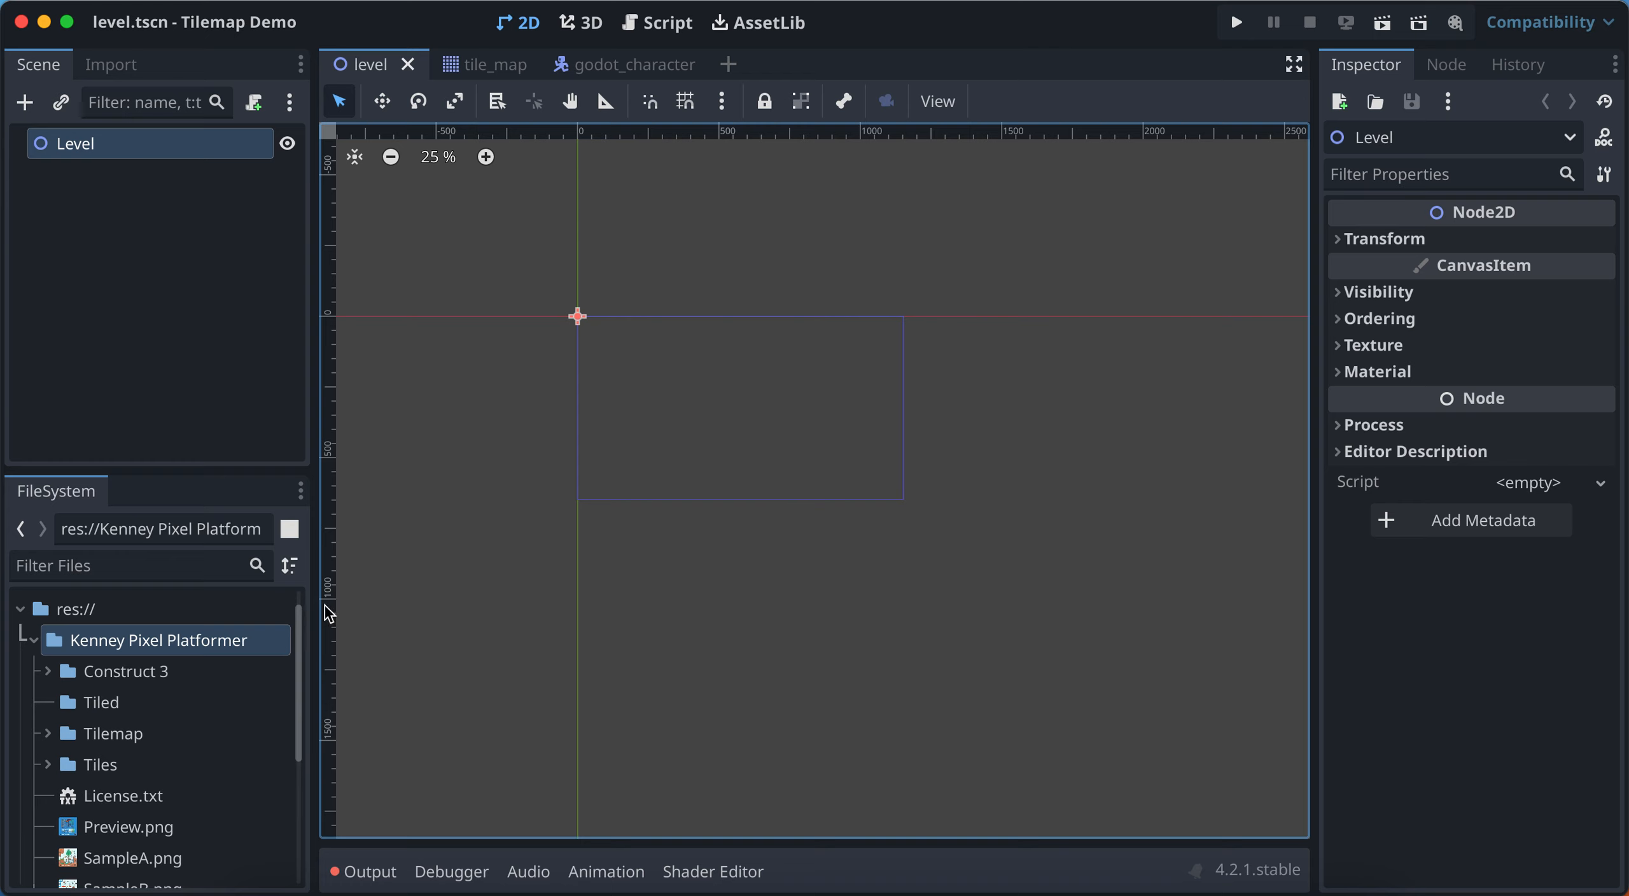
click(36, 641)
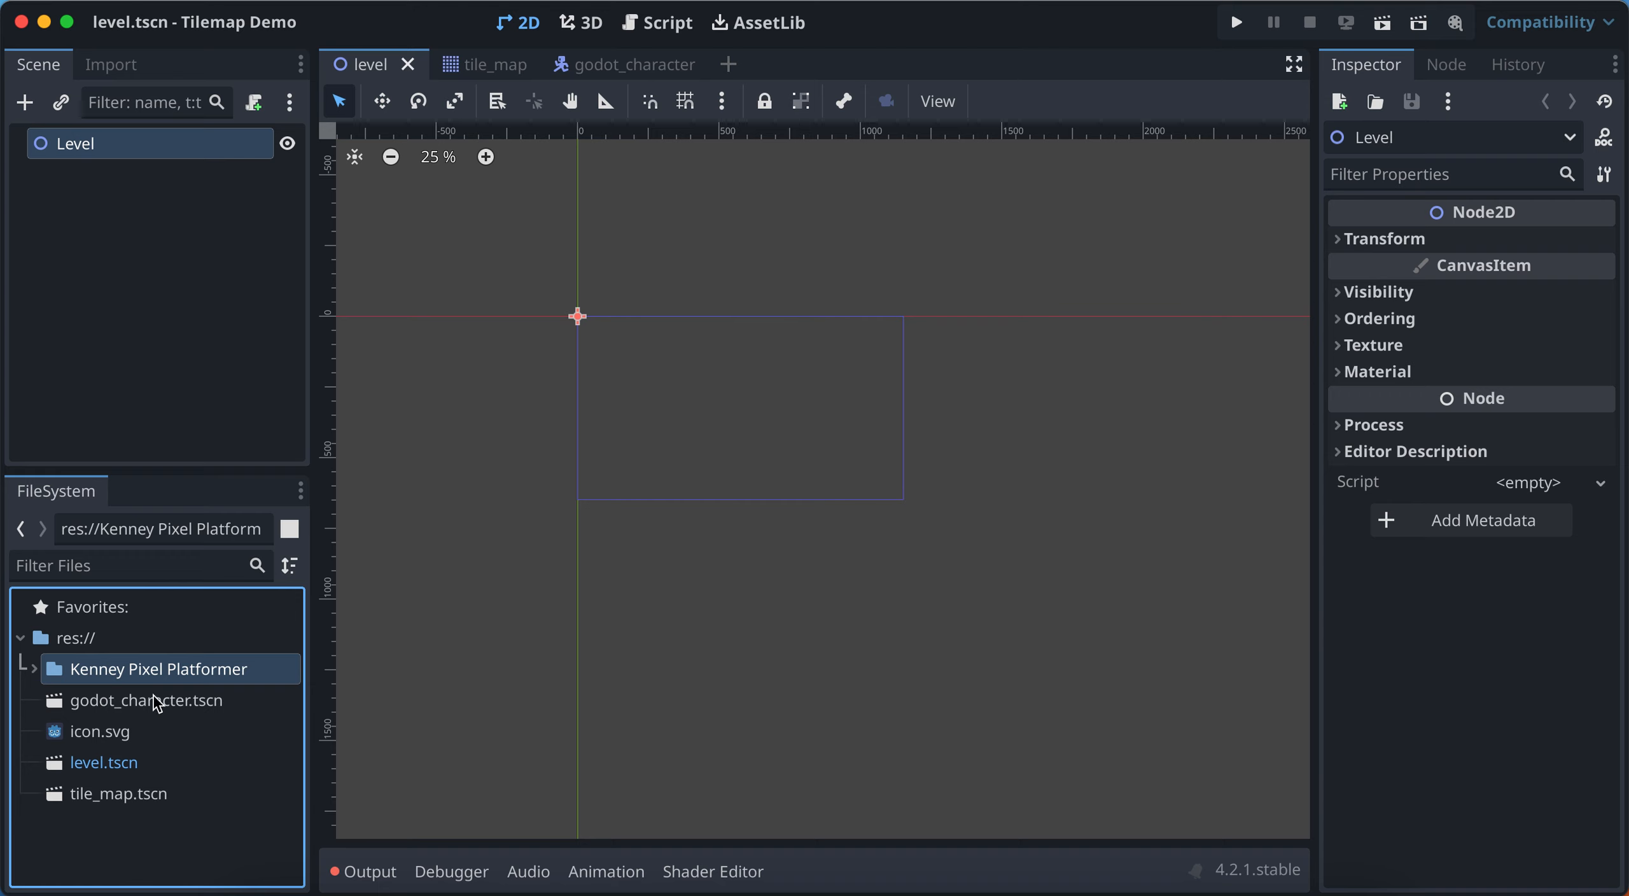
click(95, 702)
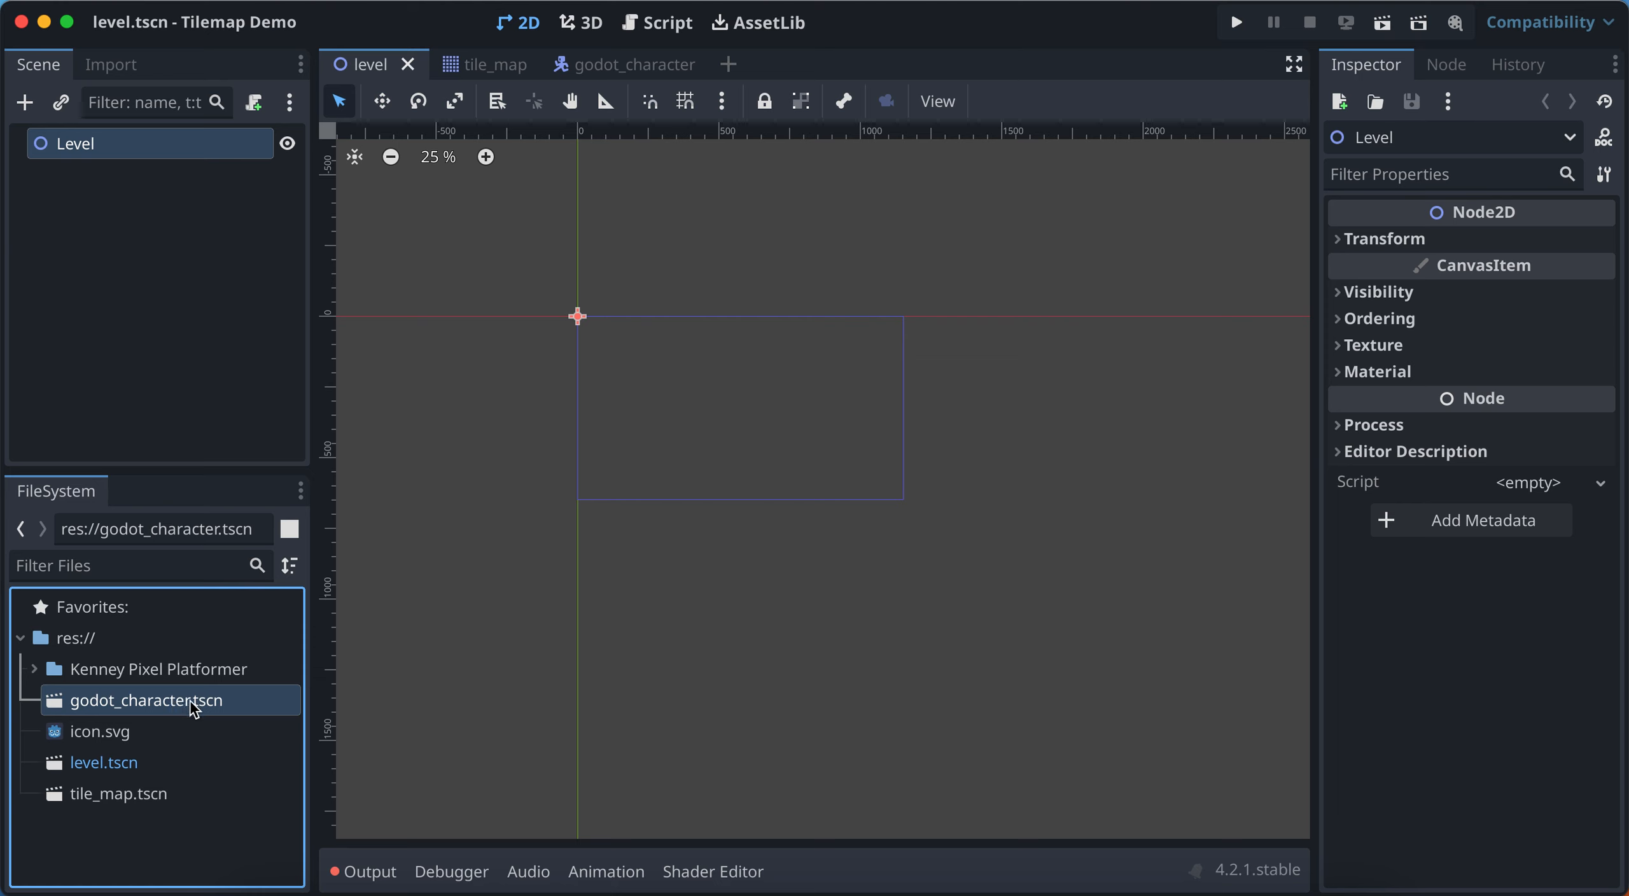
click(111, 762)
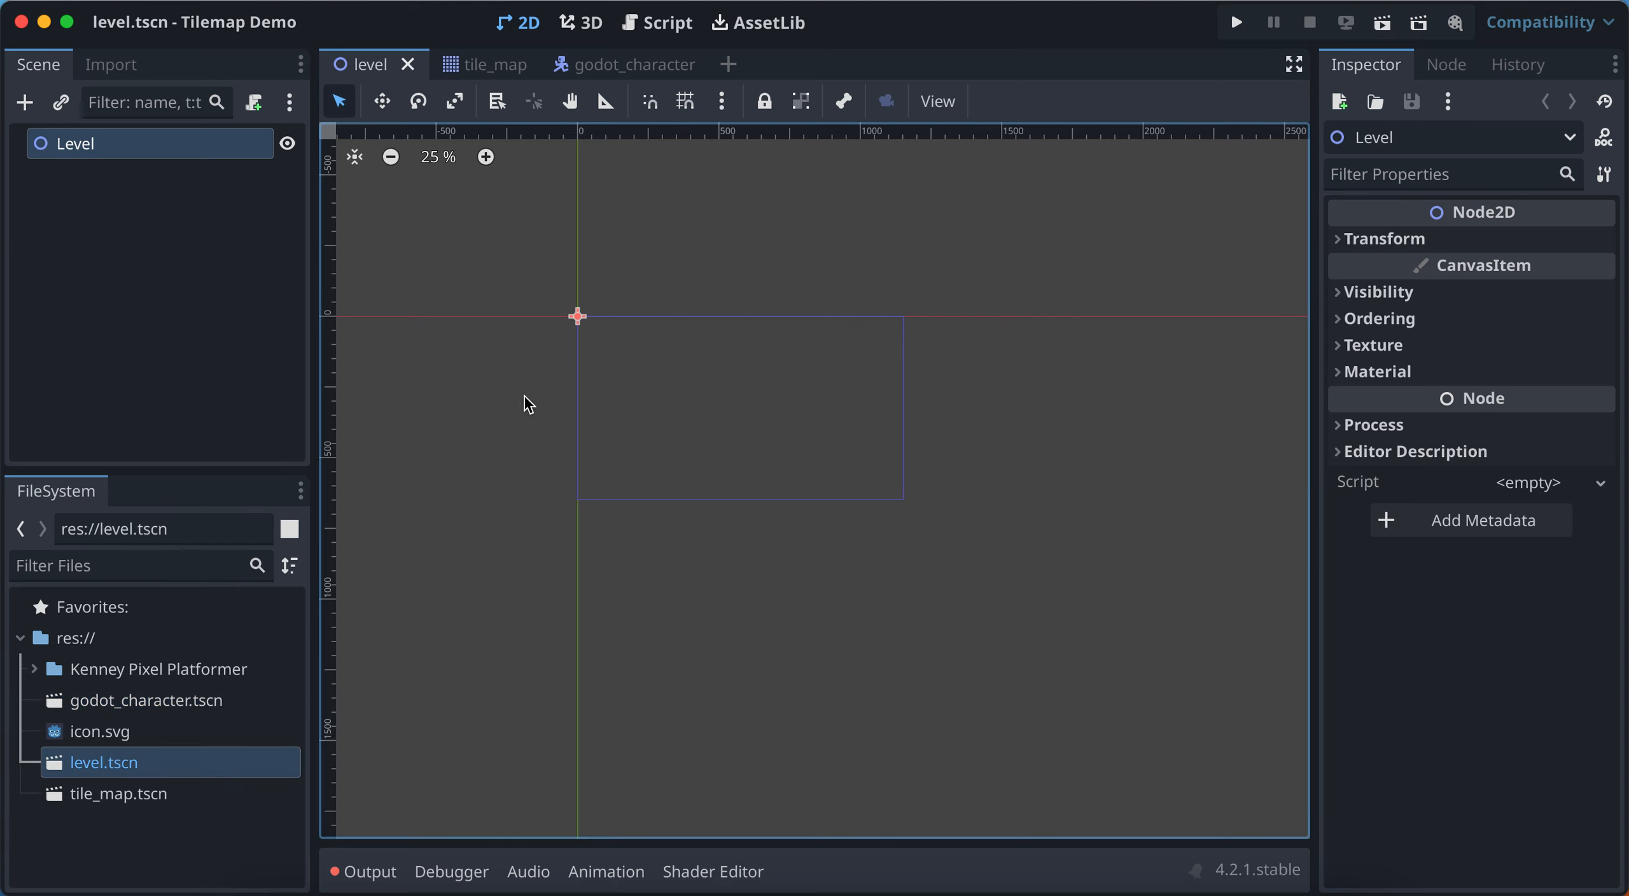
click(100, 796)
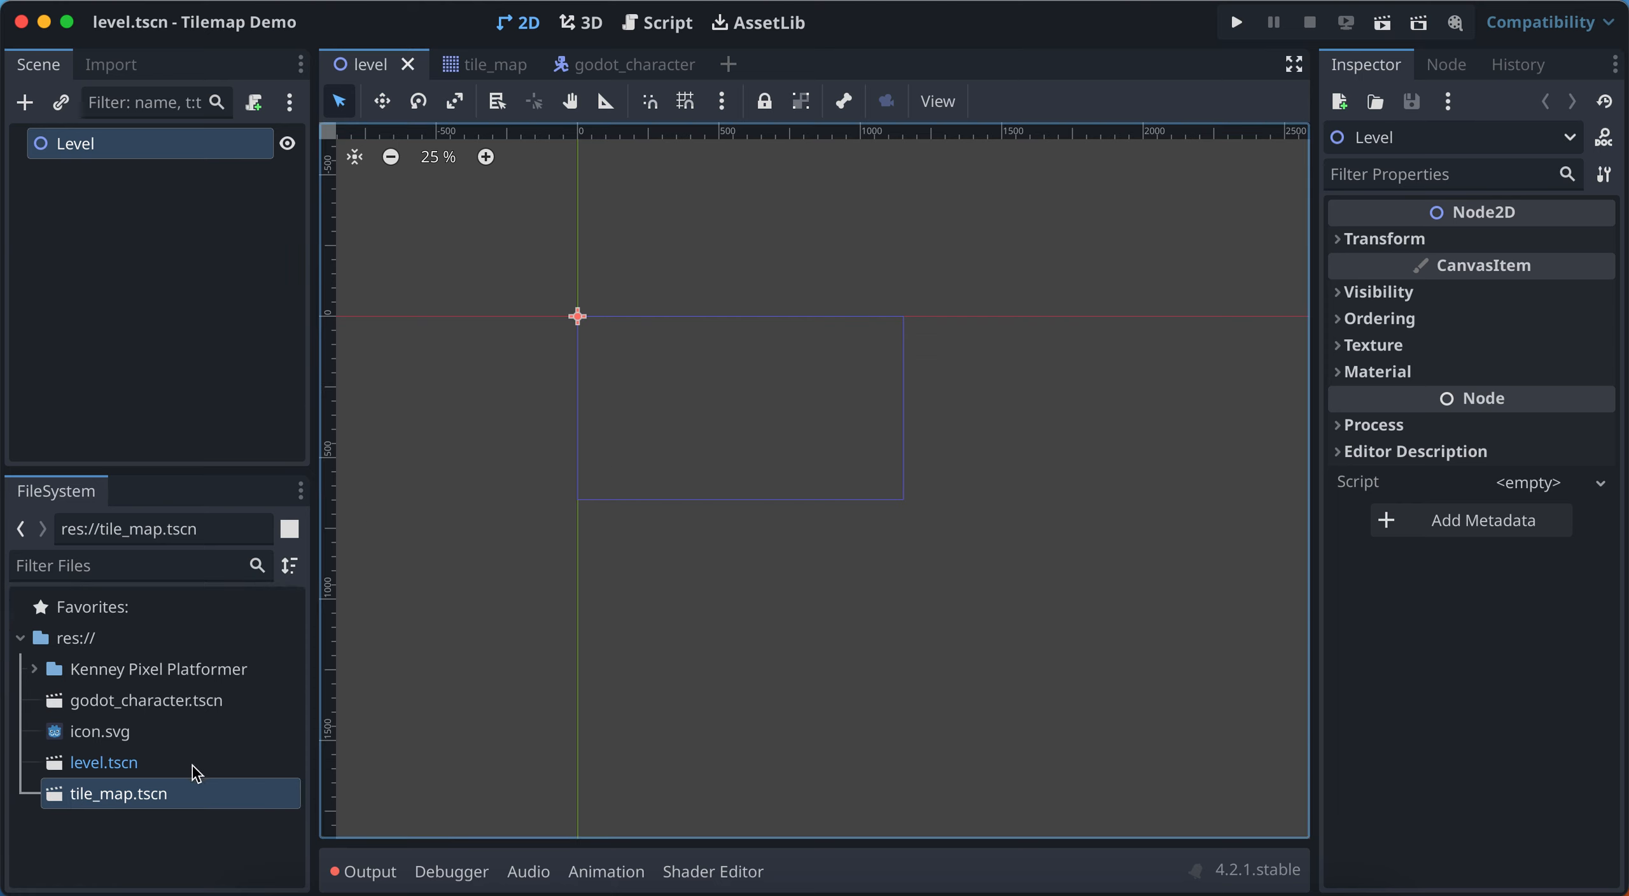
drag(66, 794, 698, 451)
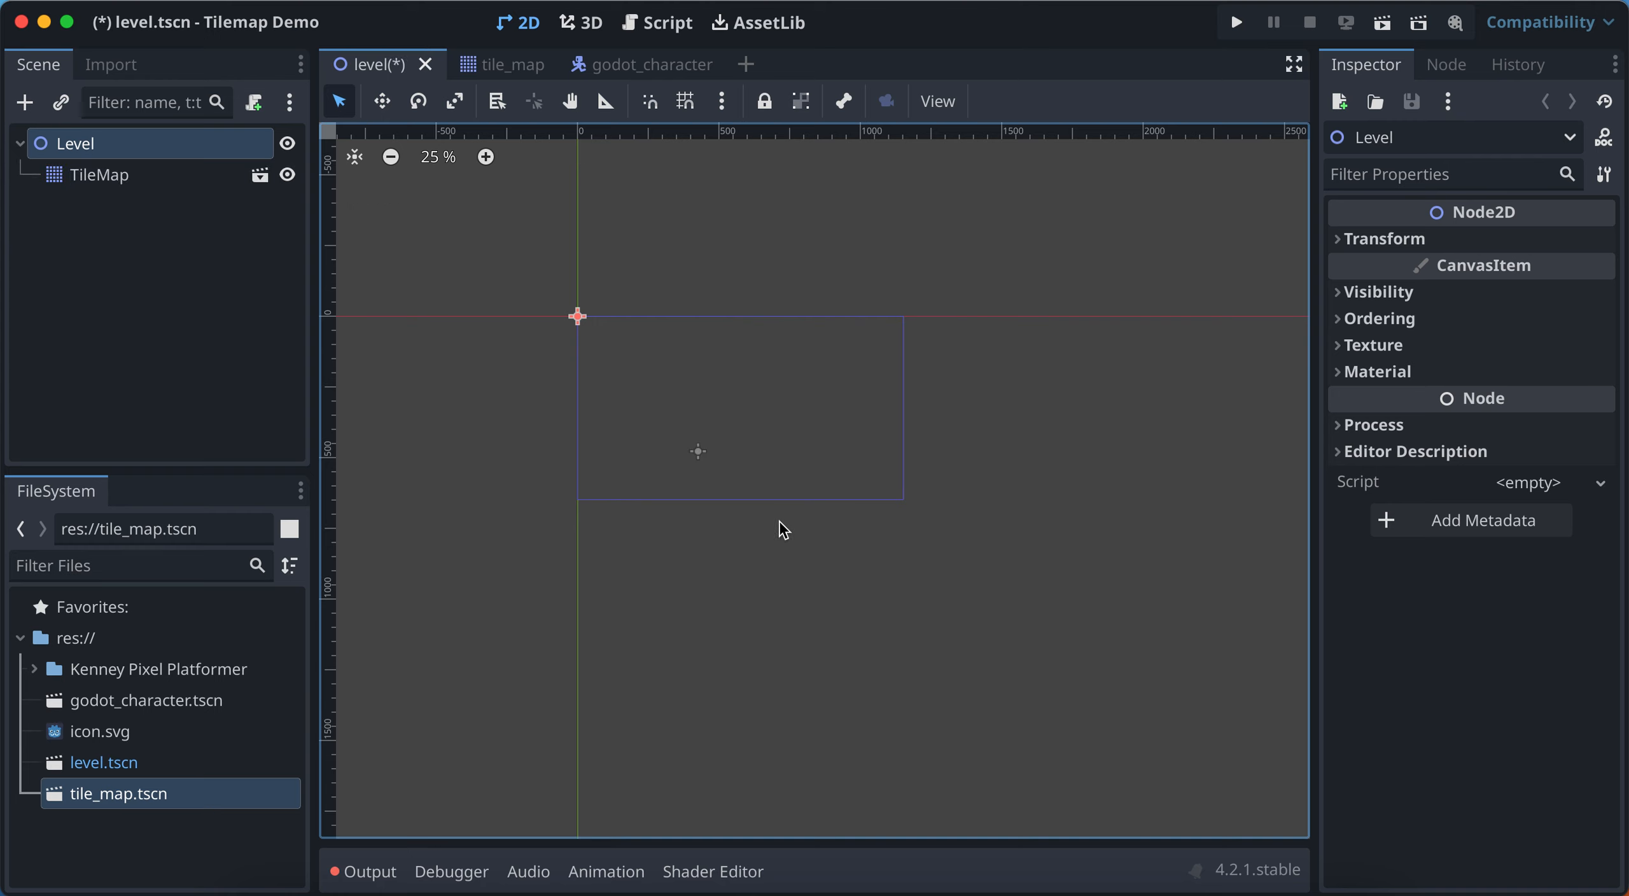
Examine the TileMap instance in the level, including its origin, grid and available base tiles
scroll(700, 461, up, 6)
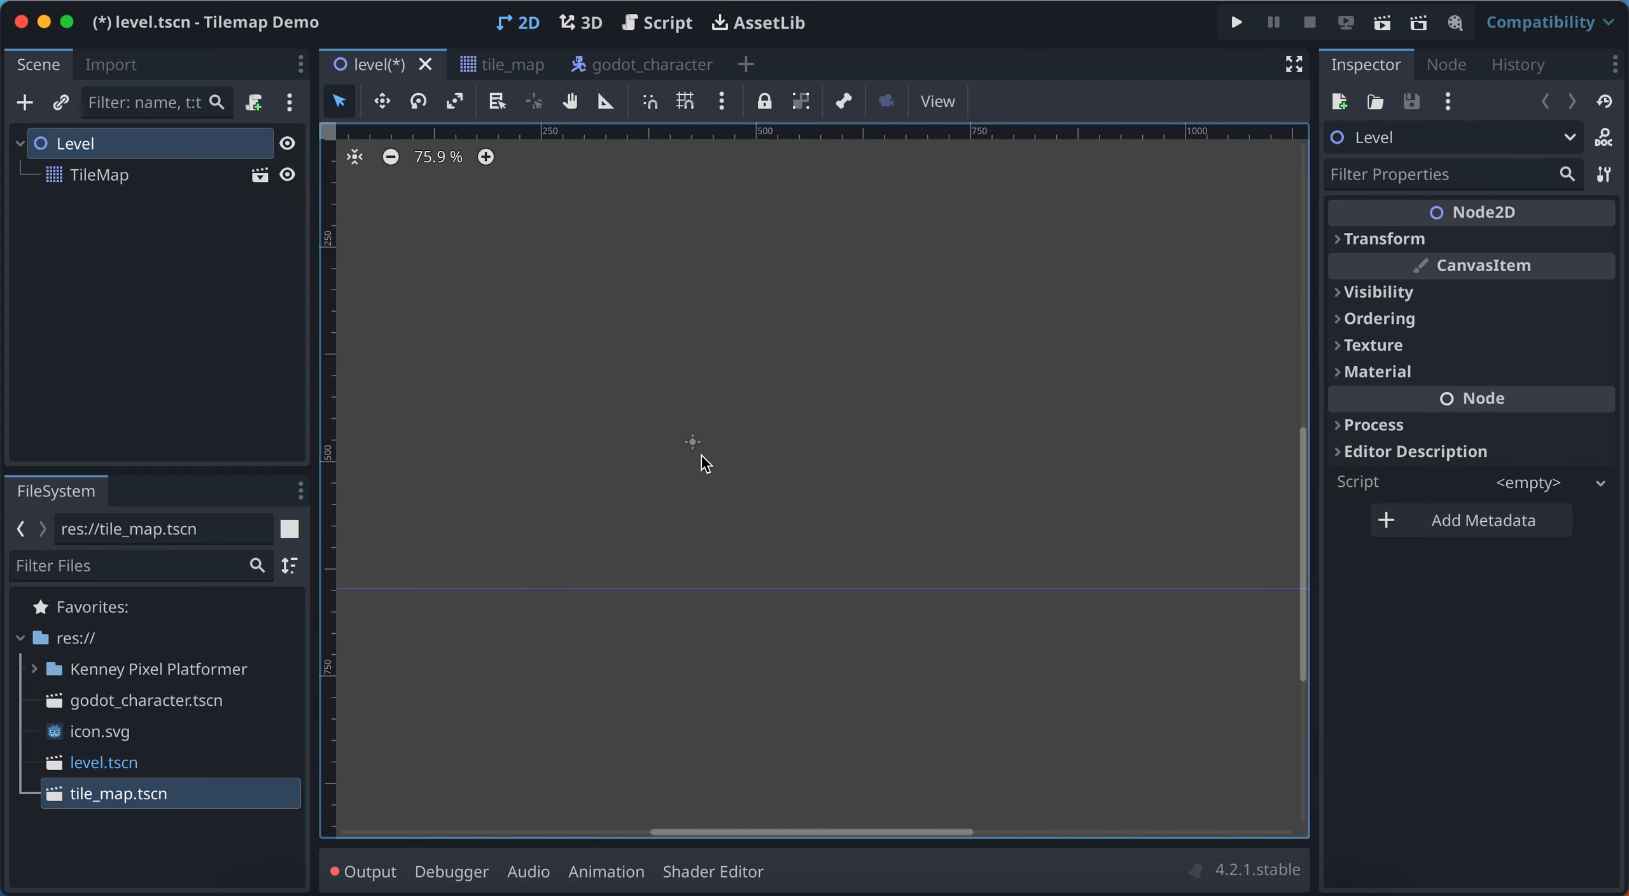
scroll(683, 425, down, 4)
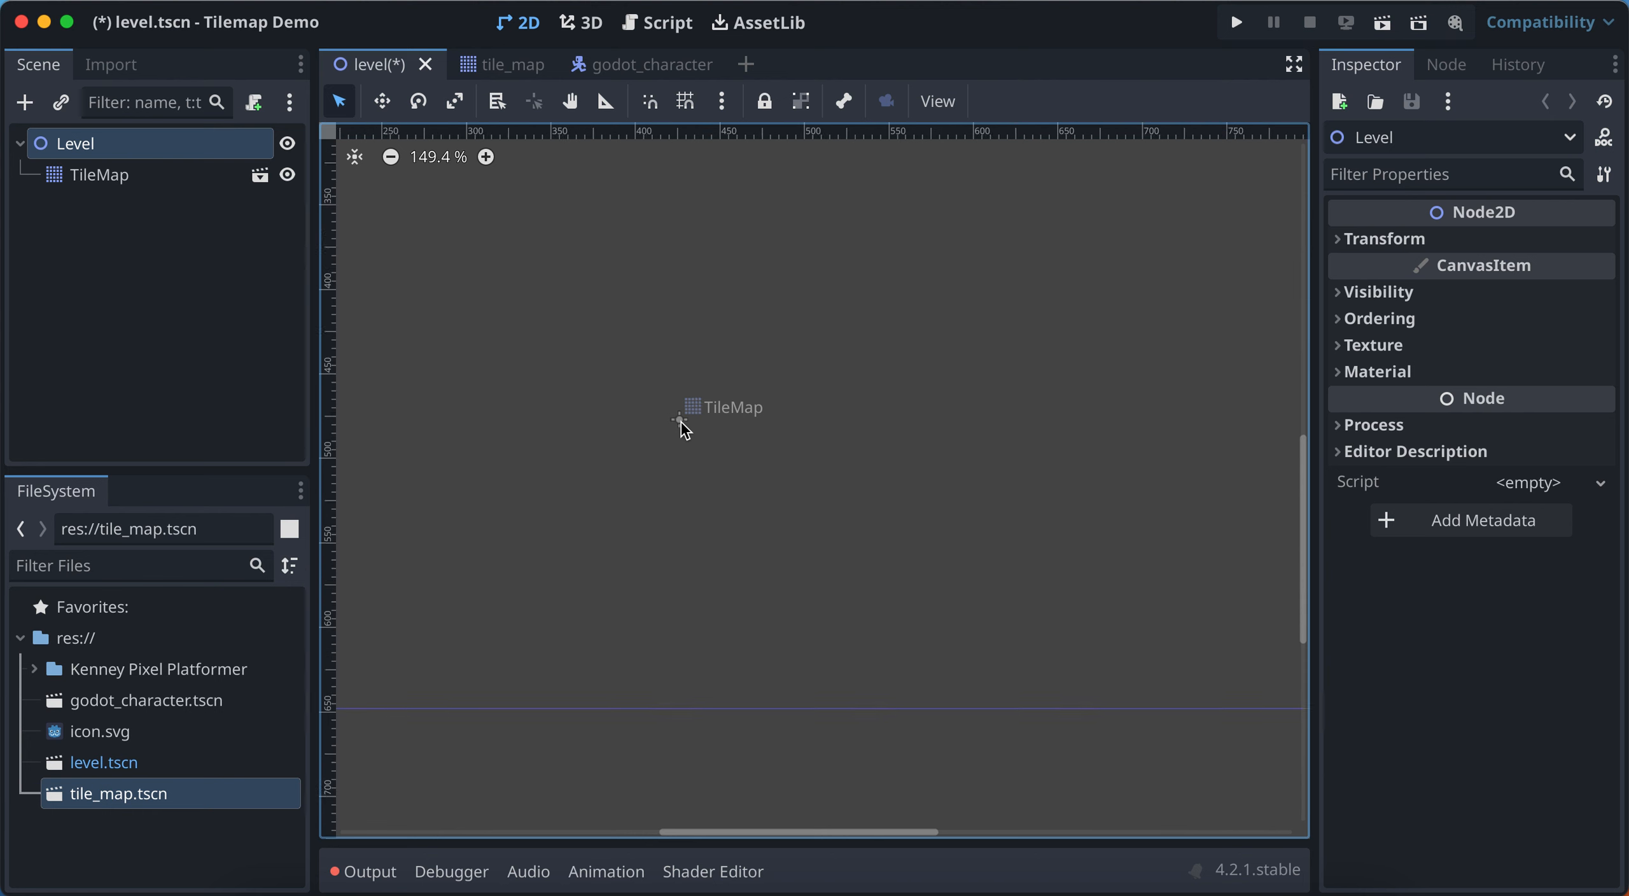
middle_drag(684, 430, 687, 500)
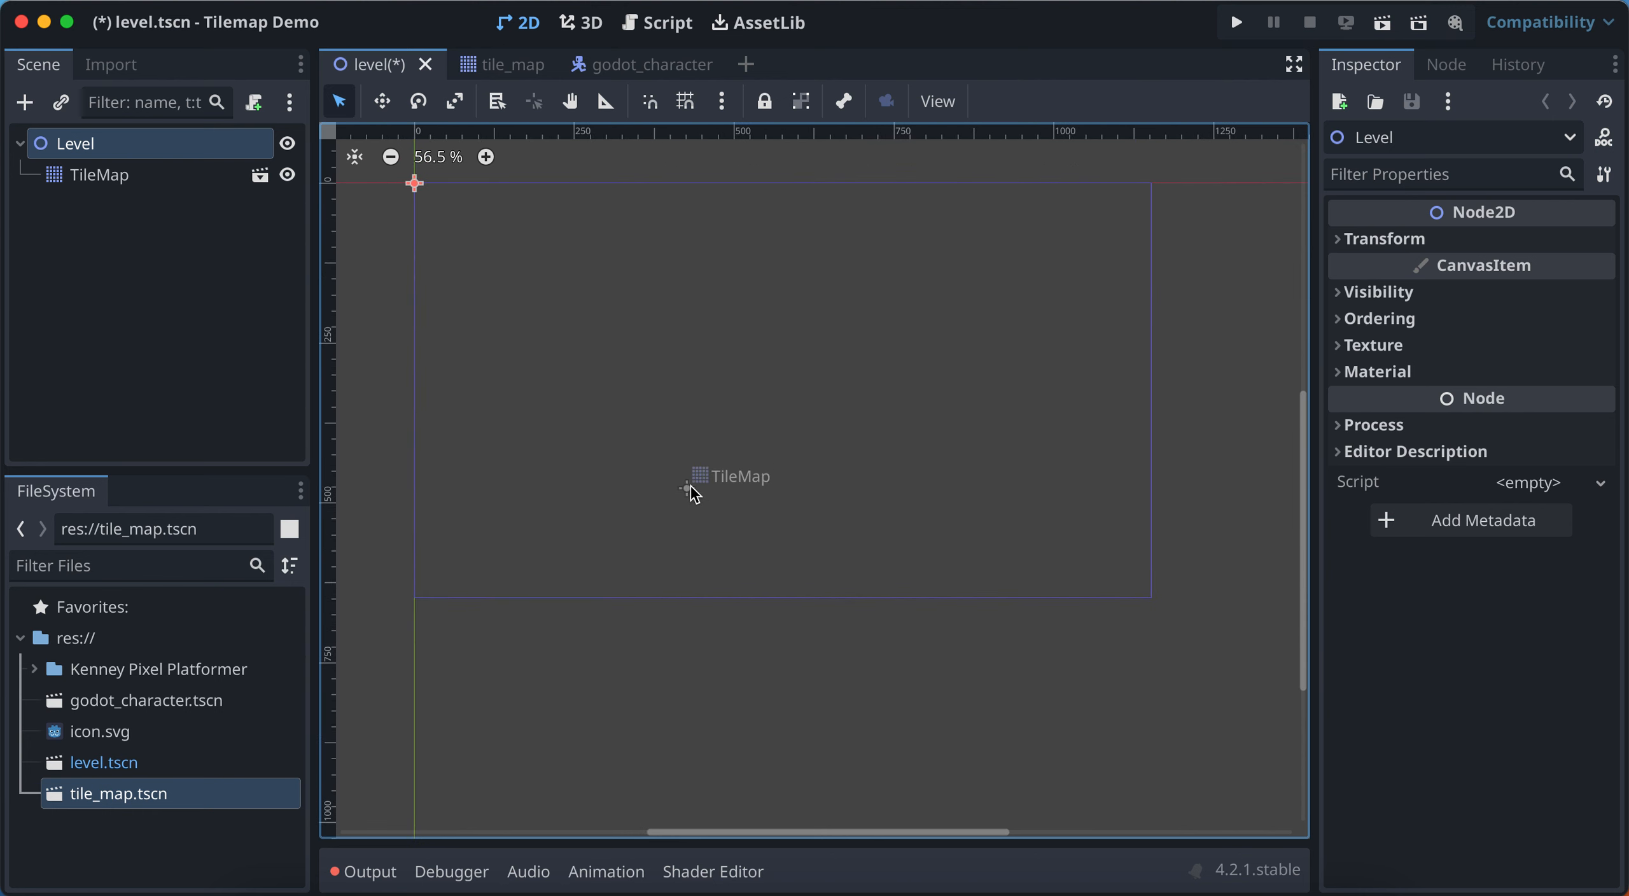
click(690, 491)
scroll(618, 377, down, 1)
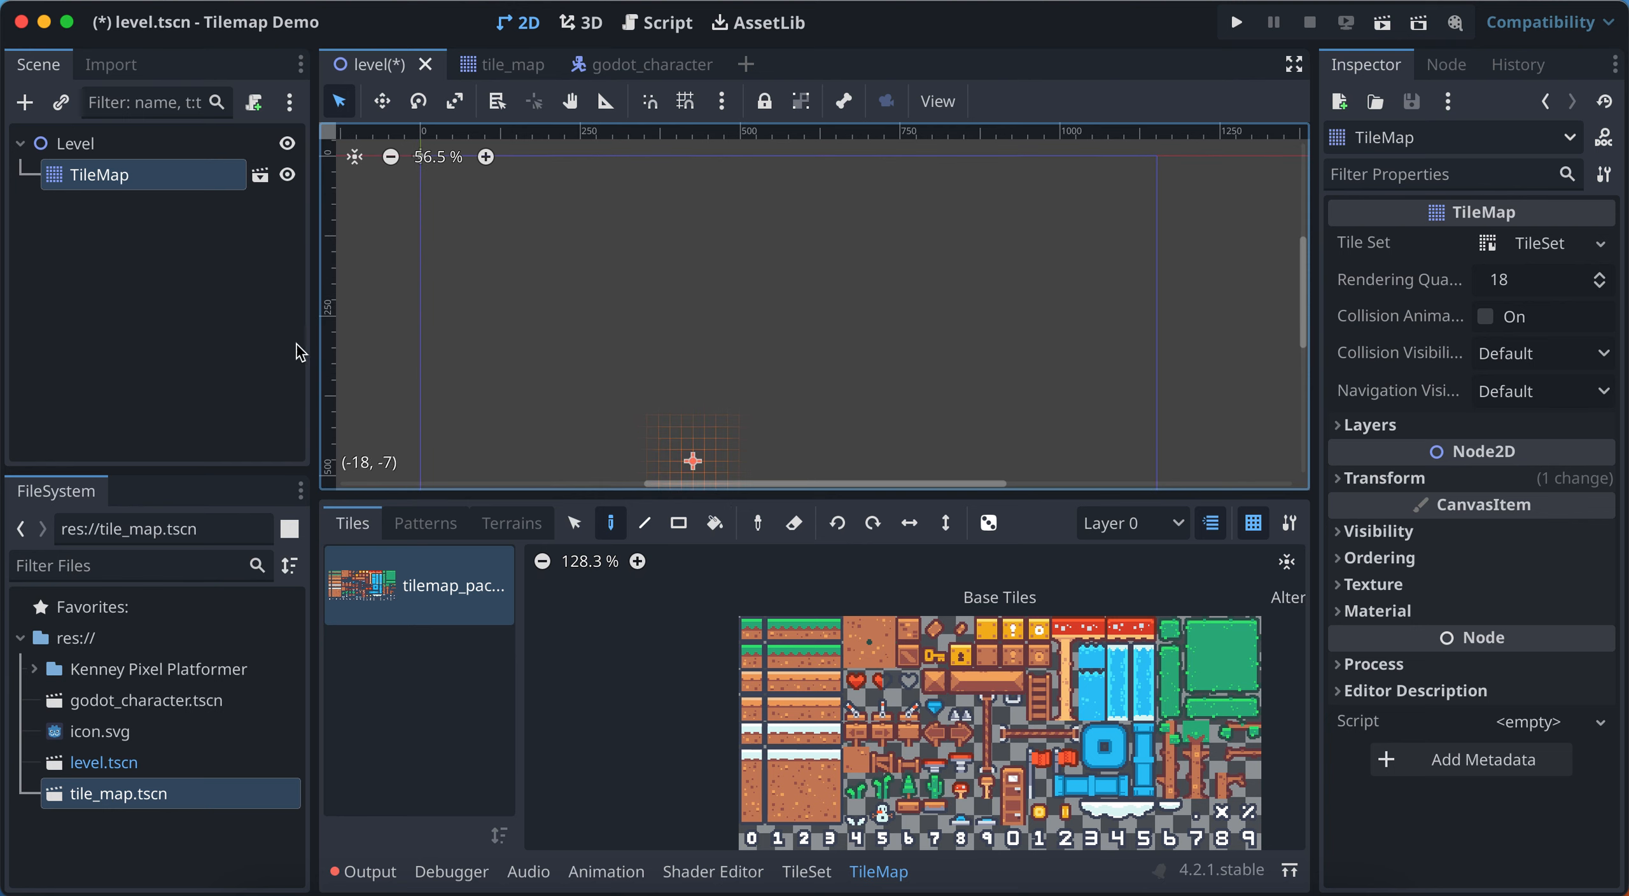
click(118, 172)
scroll(626, 407, down, 1)
scroll(626, 407, down, 5)
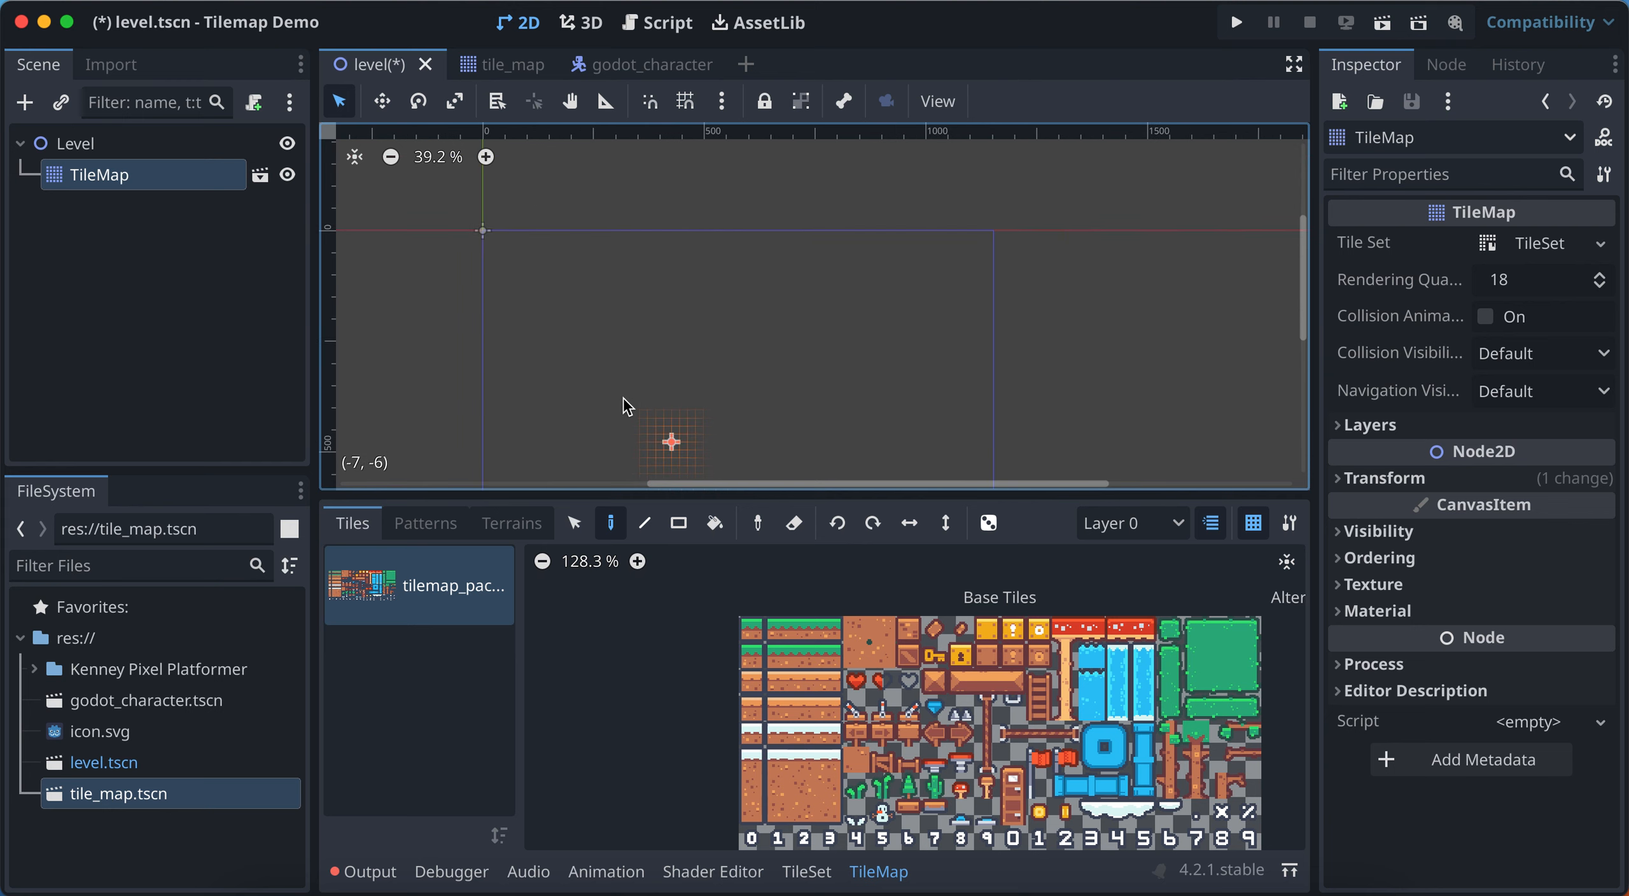
scroll(726, 413, down, 1)
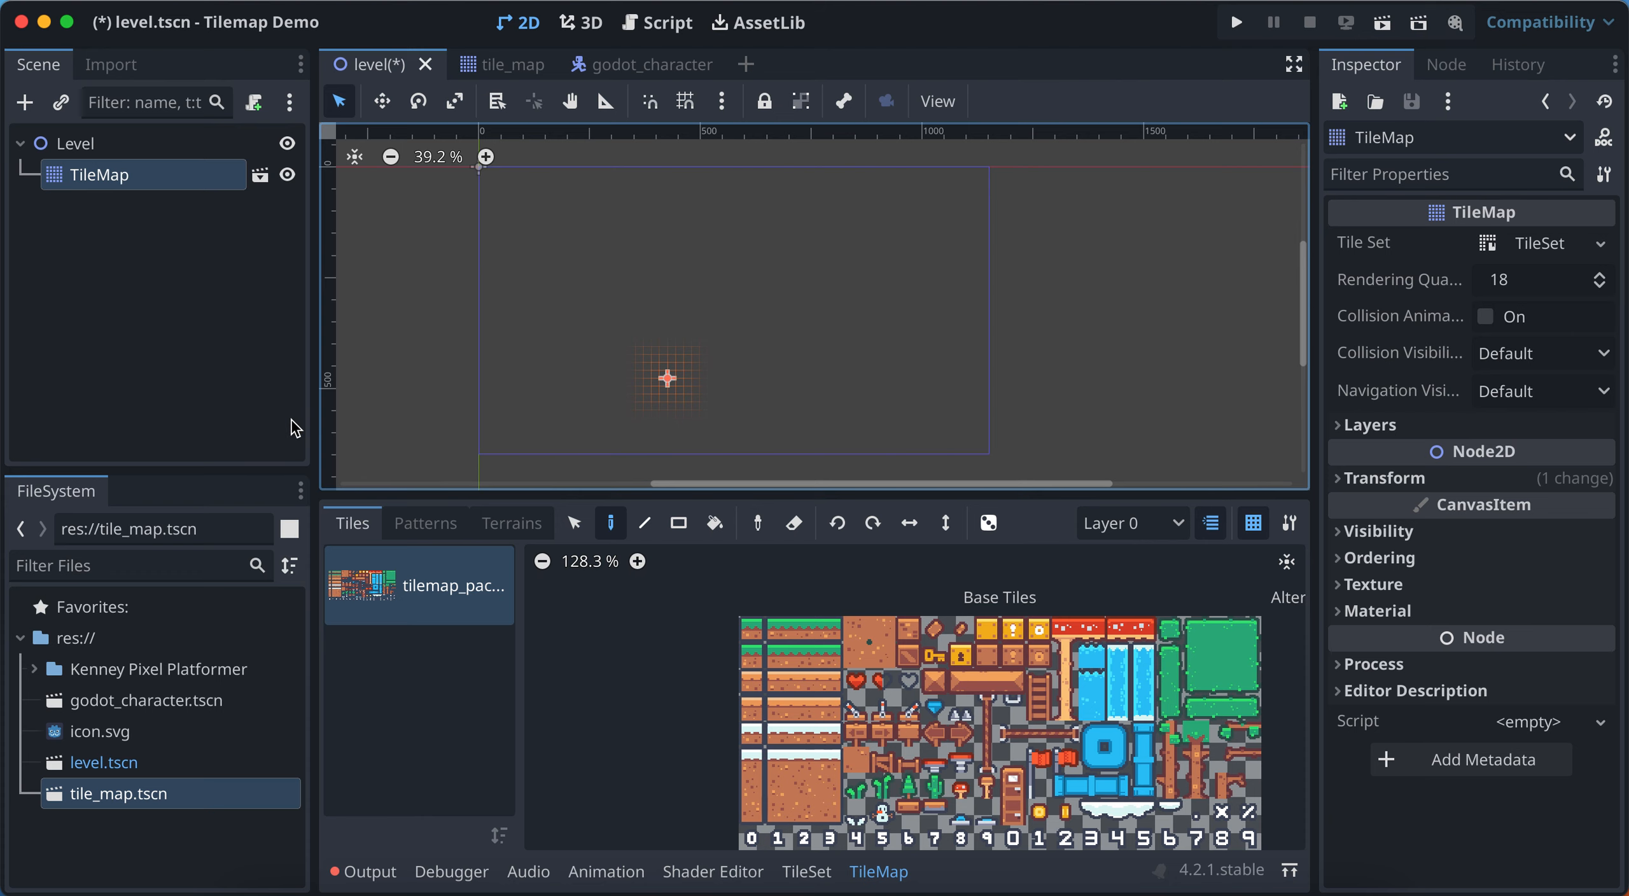
click(133, 145)
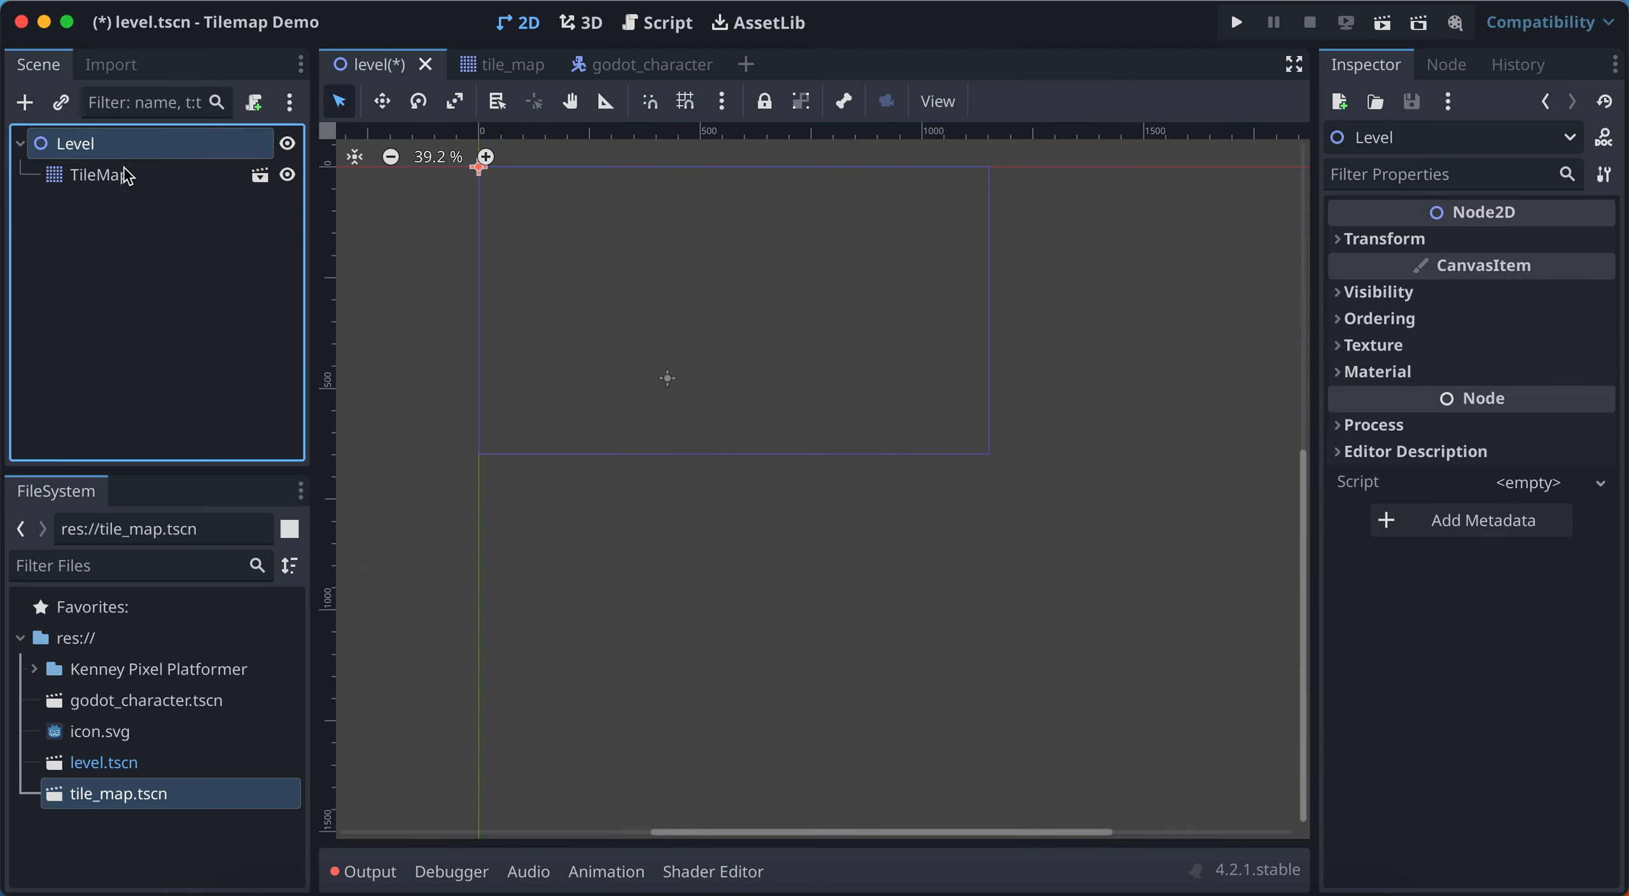
Paint one grass tile and a straight horizontal row of about 21 grass tiles above it on the TileMap's Layer 0
click(85, 183)
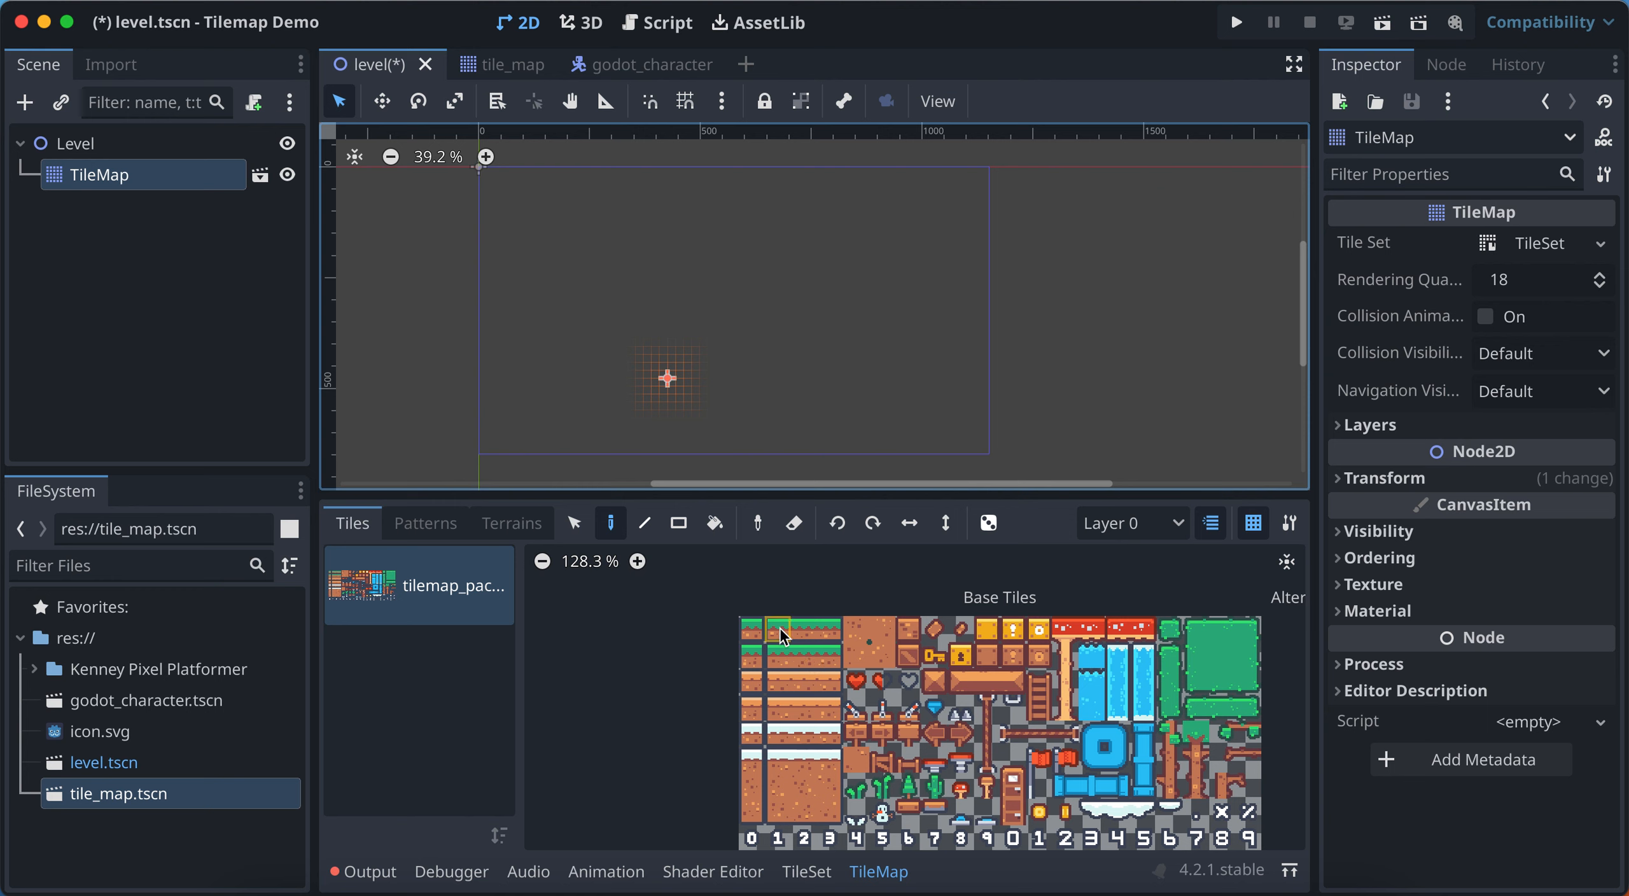
click(806, 663)
click(704, 399)
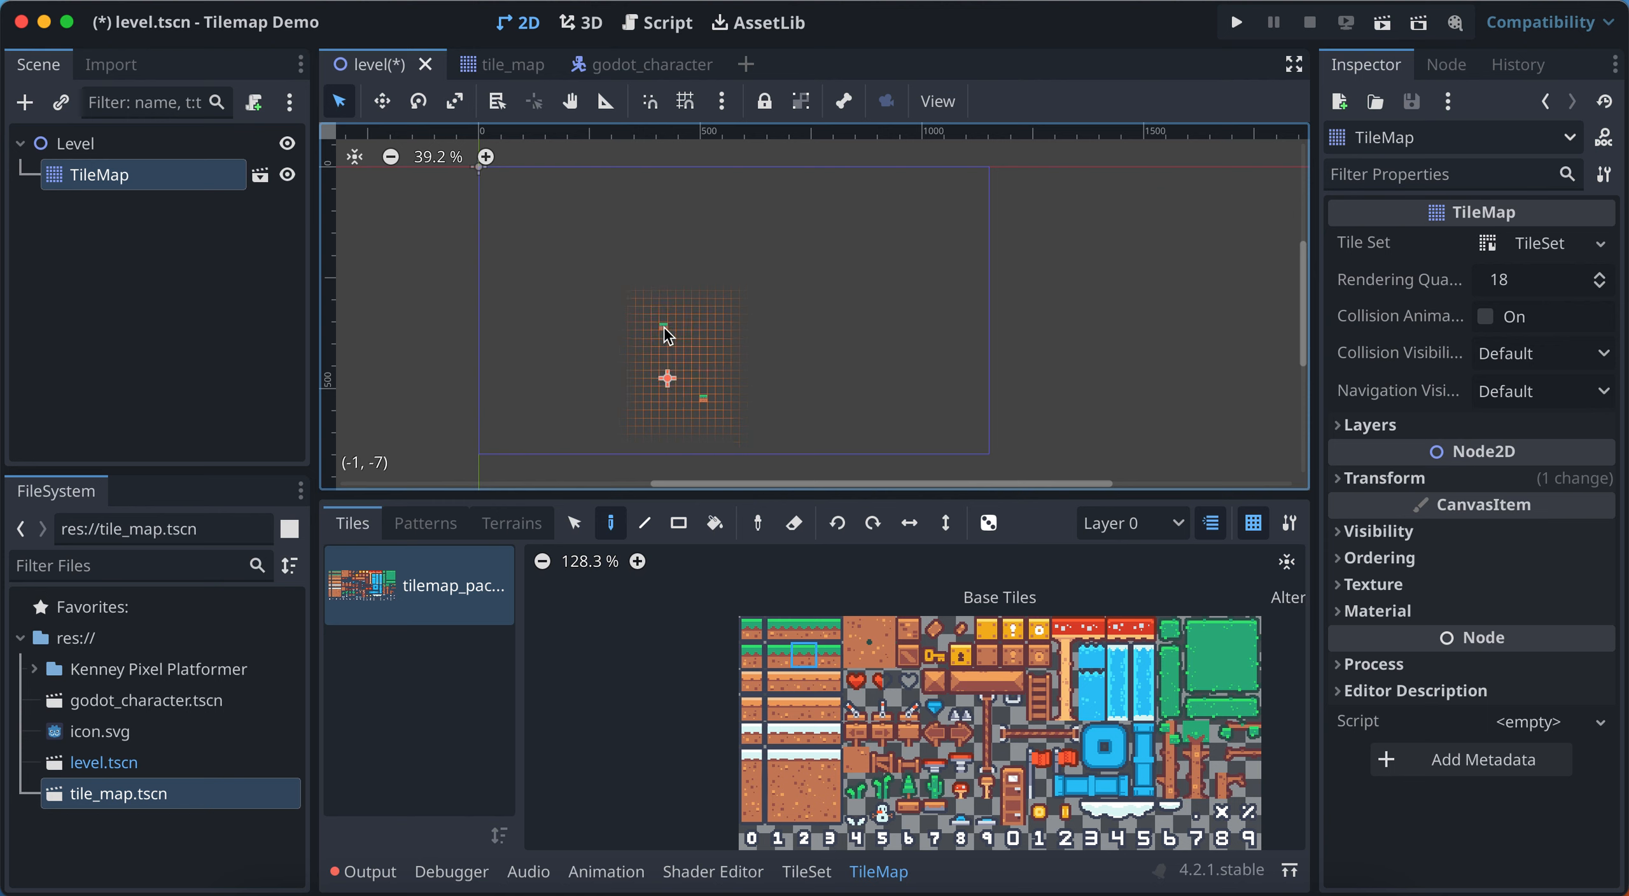
shift+drag(661, 326, 821, 336)
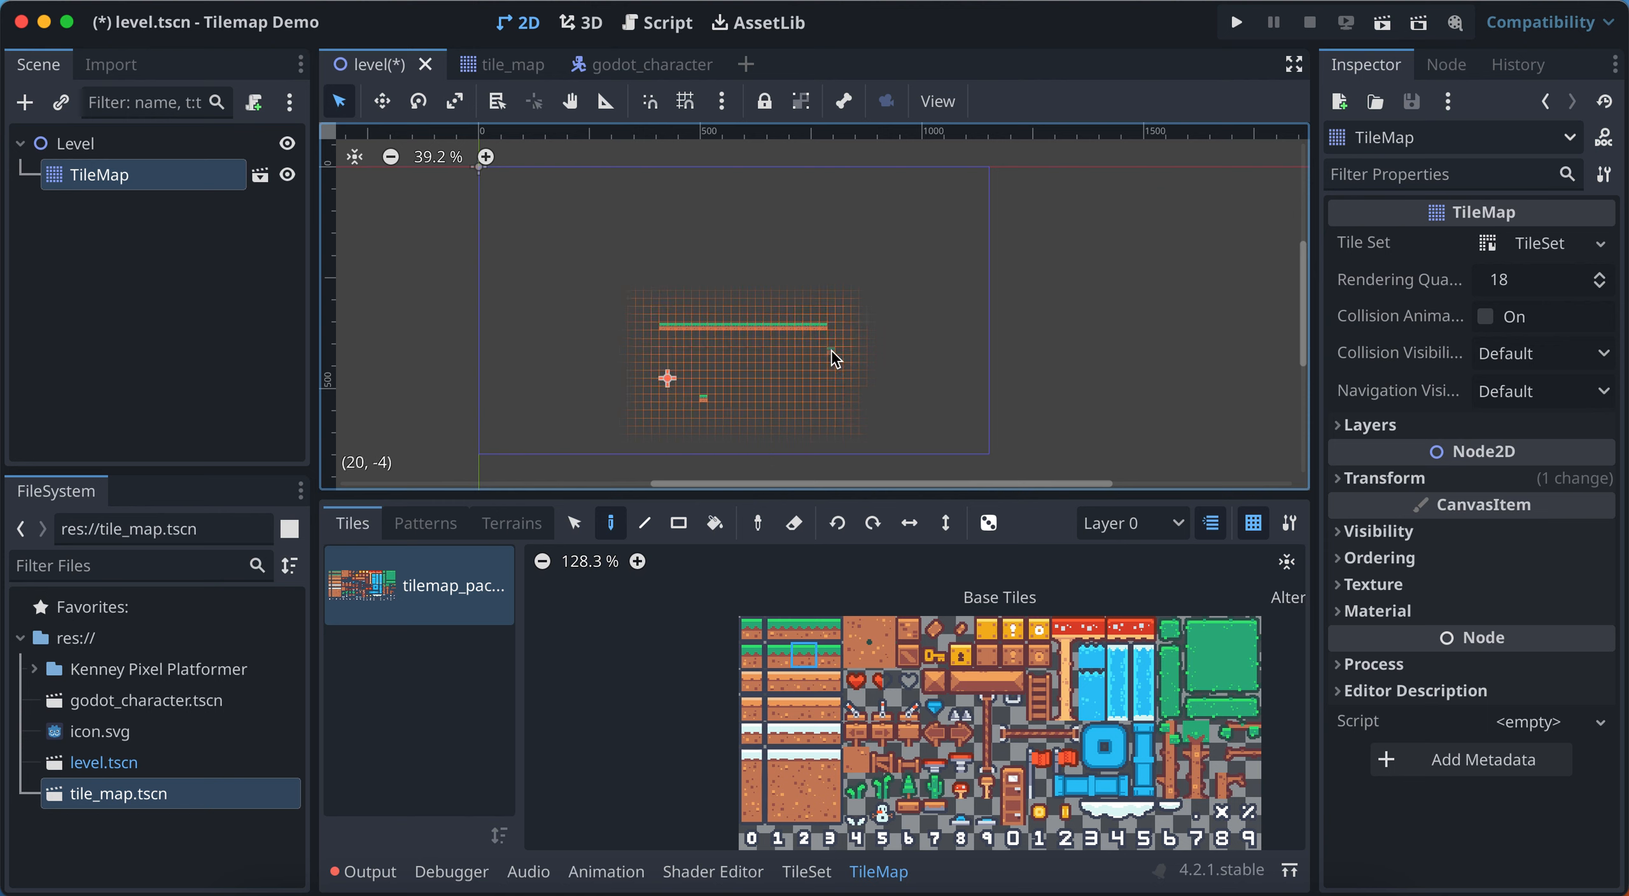
scroll(771, 346, up, 3)
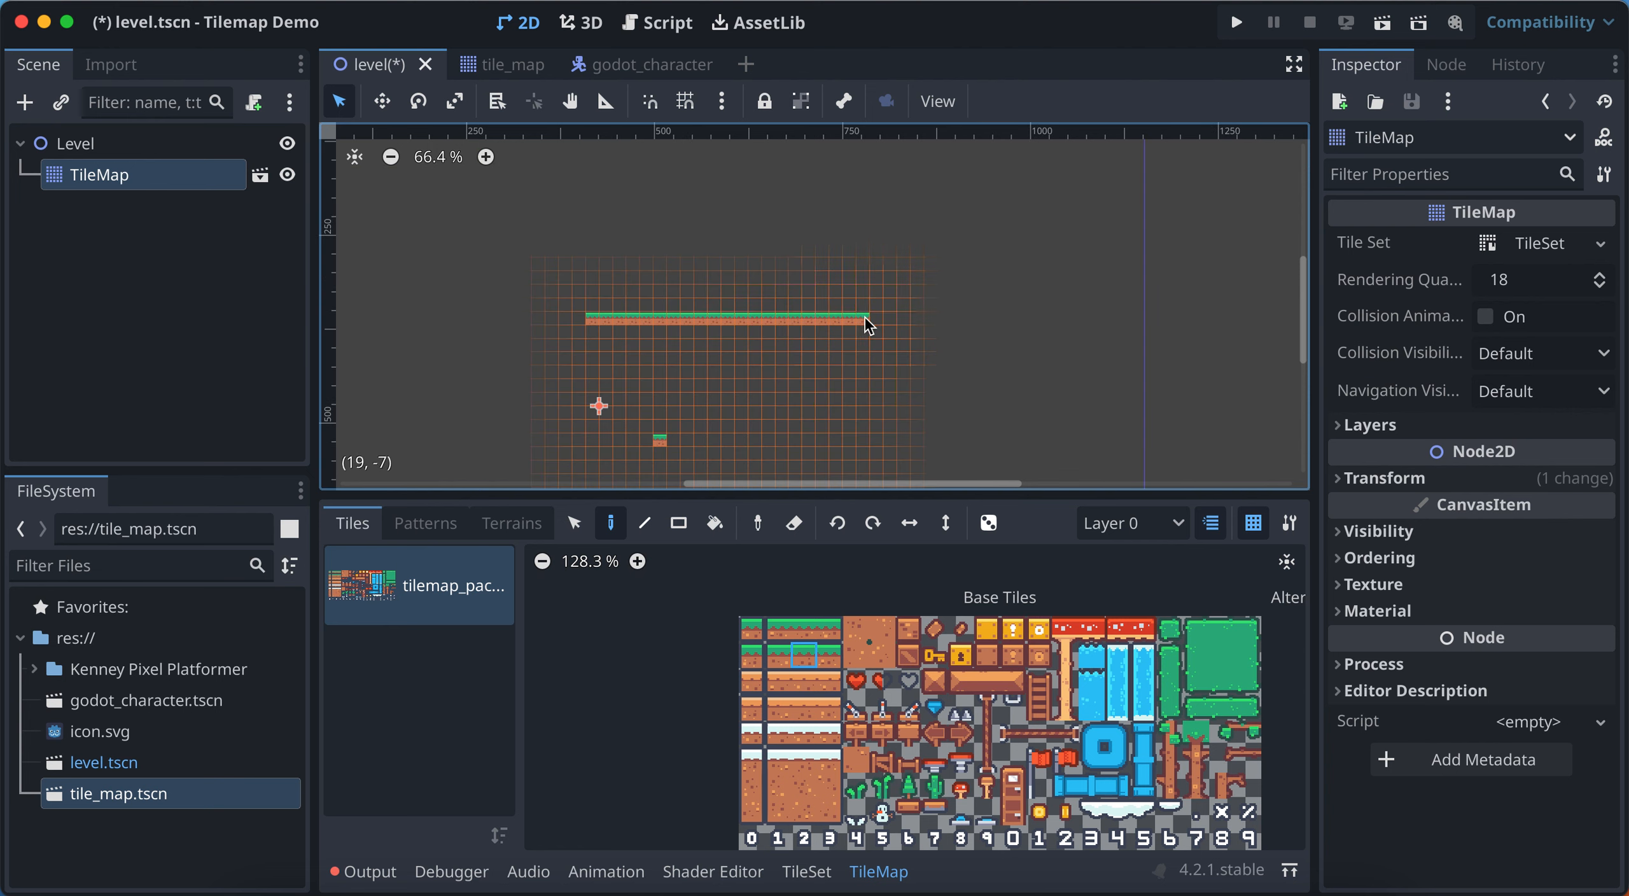
scroll(673, 338, up, 6)
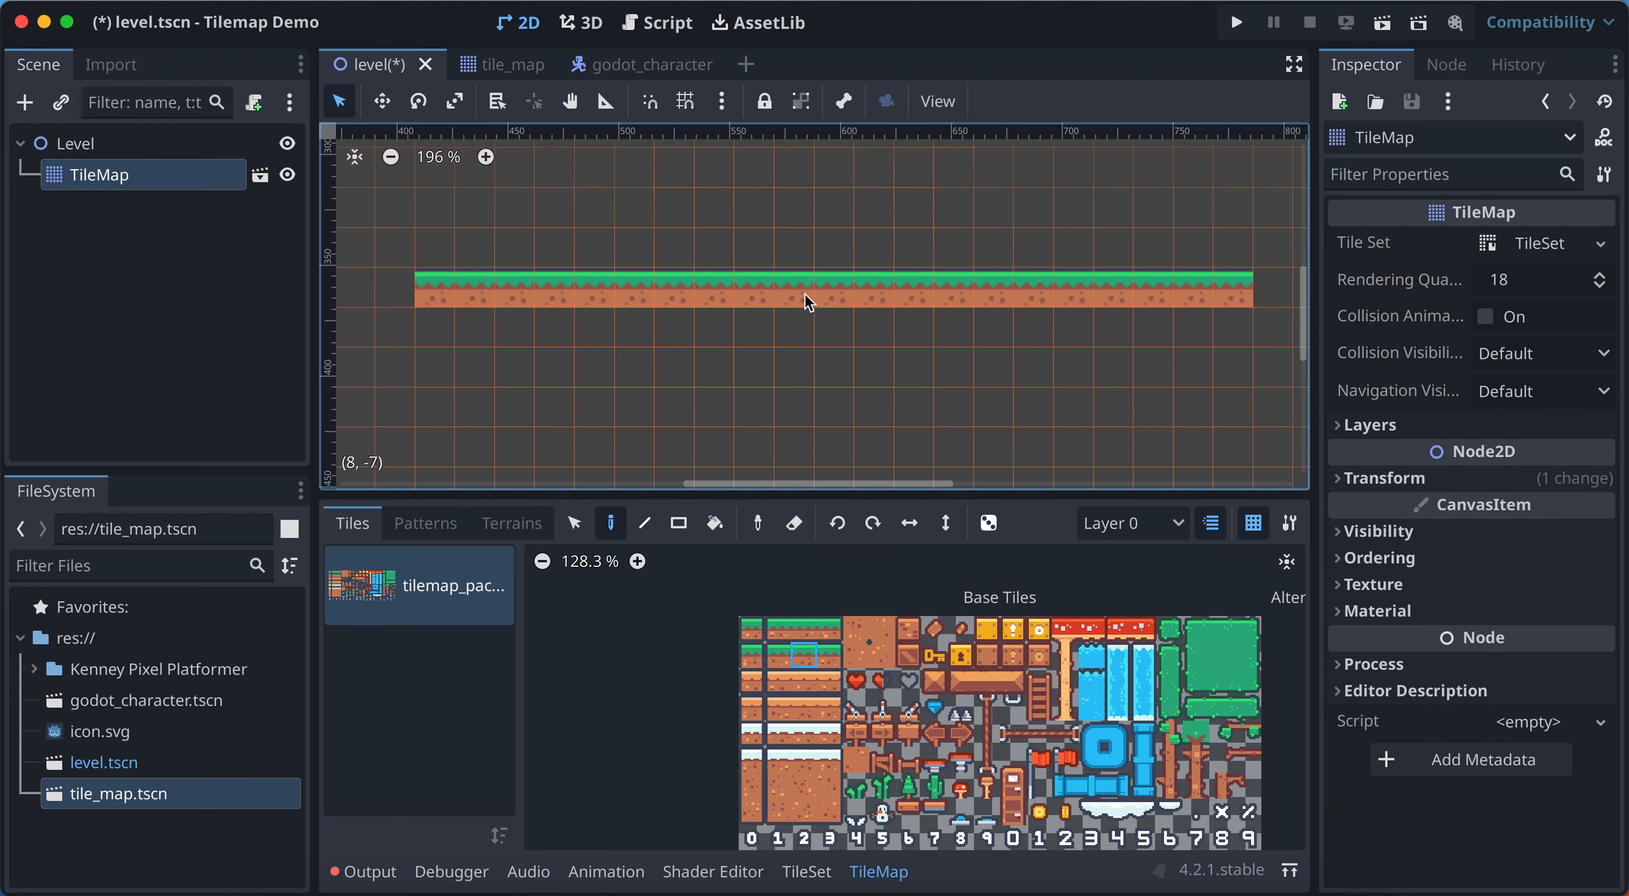
Erase the horizontal row of grass tiles and the single grass tile from Layer 0
scroll(805, 302, down, 4)
scroll(805, 302, down, 7)
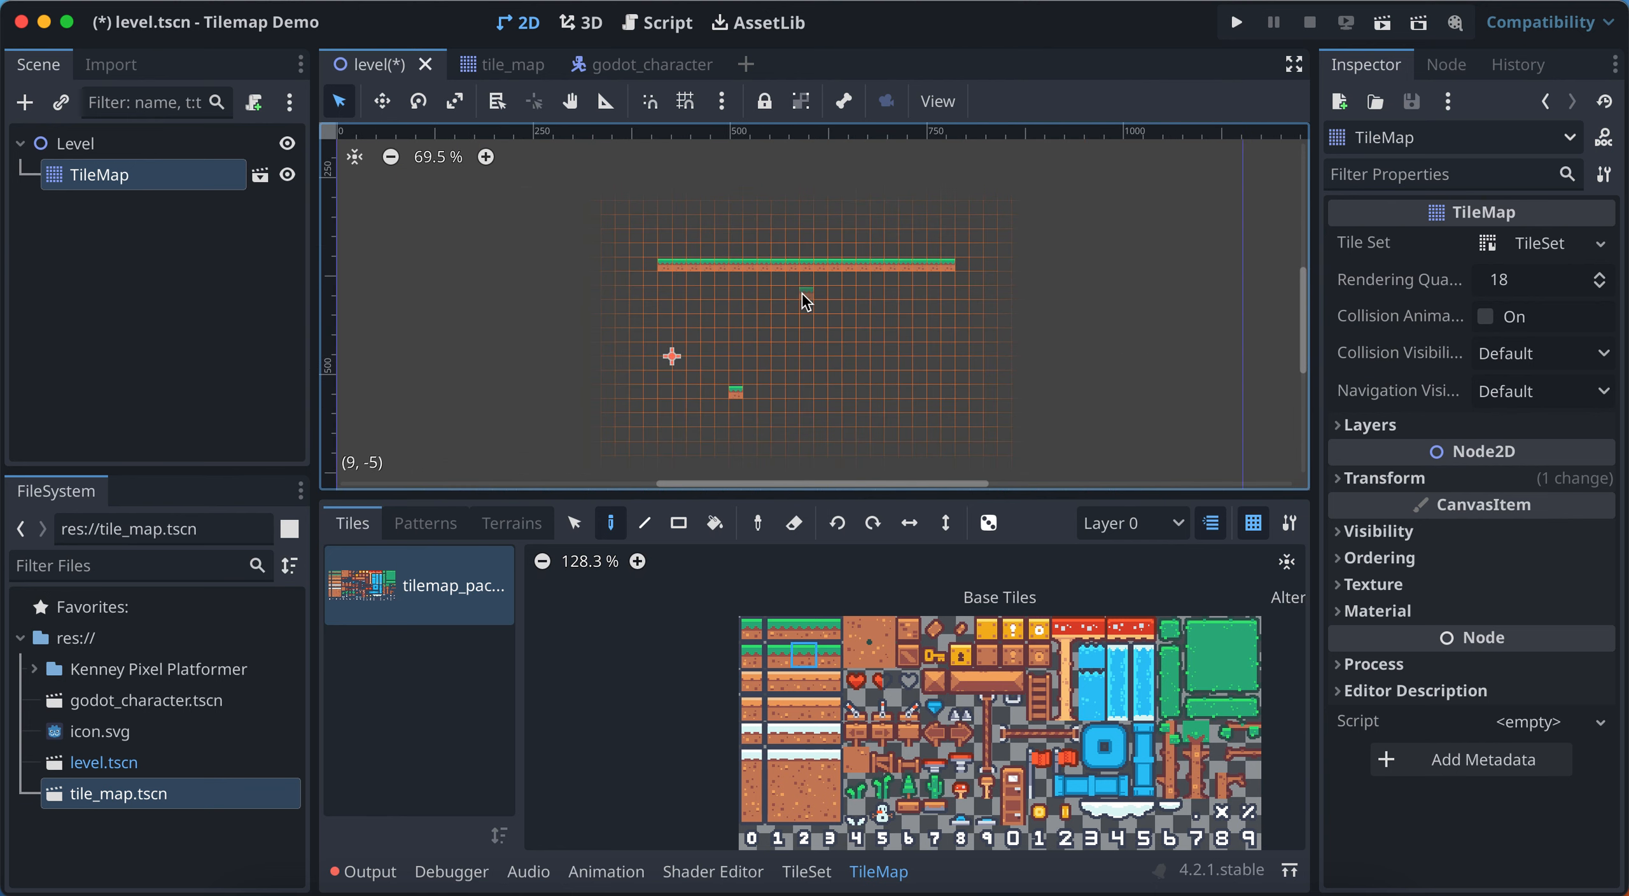
scroll(1144, 759, right, 3)
scroll(1143, 760, down, 2)
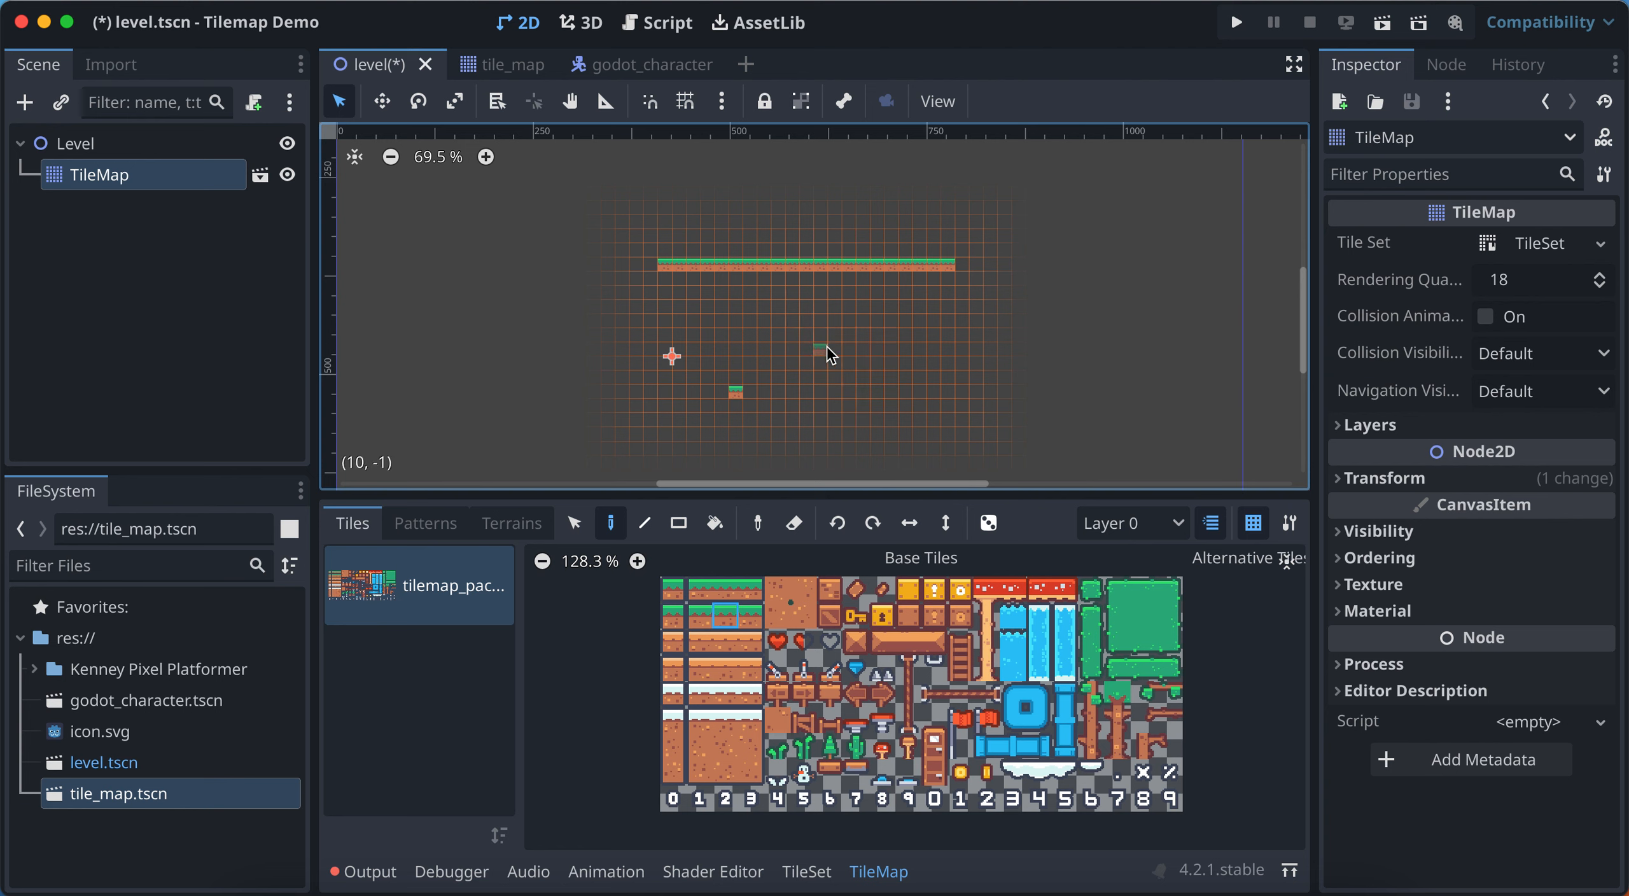
click(793, 523)
drag(660, 264, 948, 269)
click(737, 391)
scroll(881, 374, down, 3)
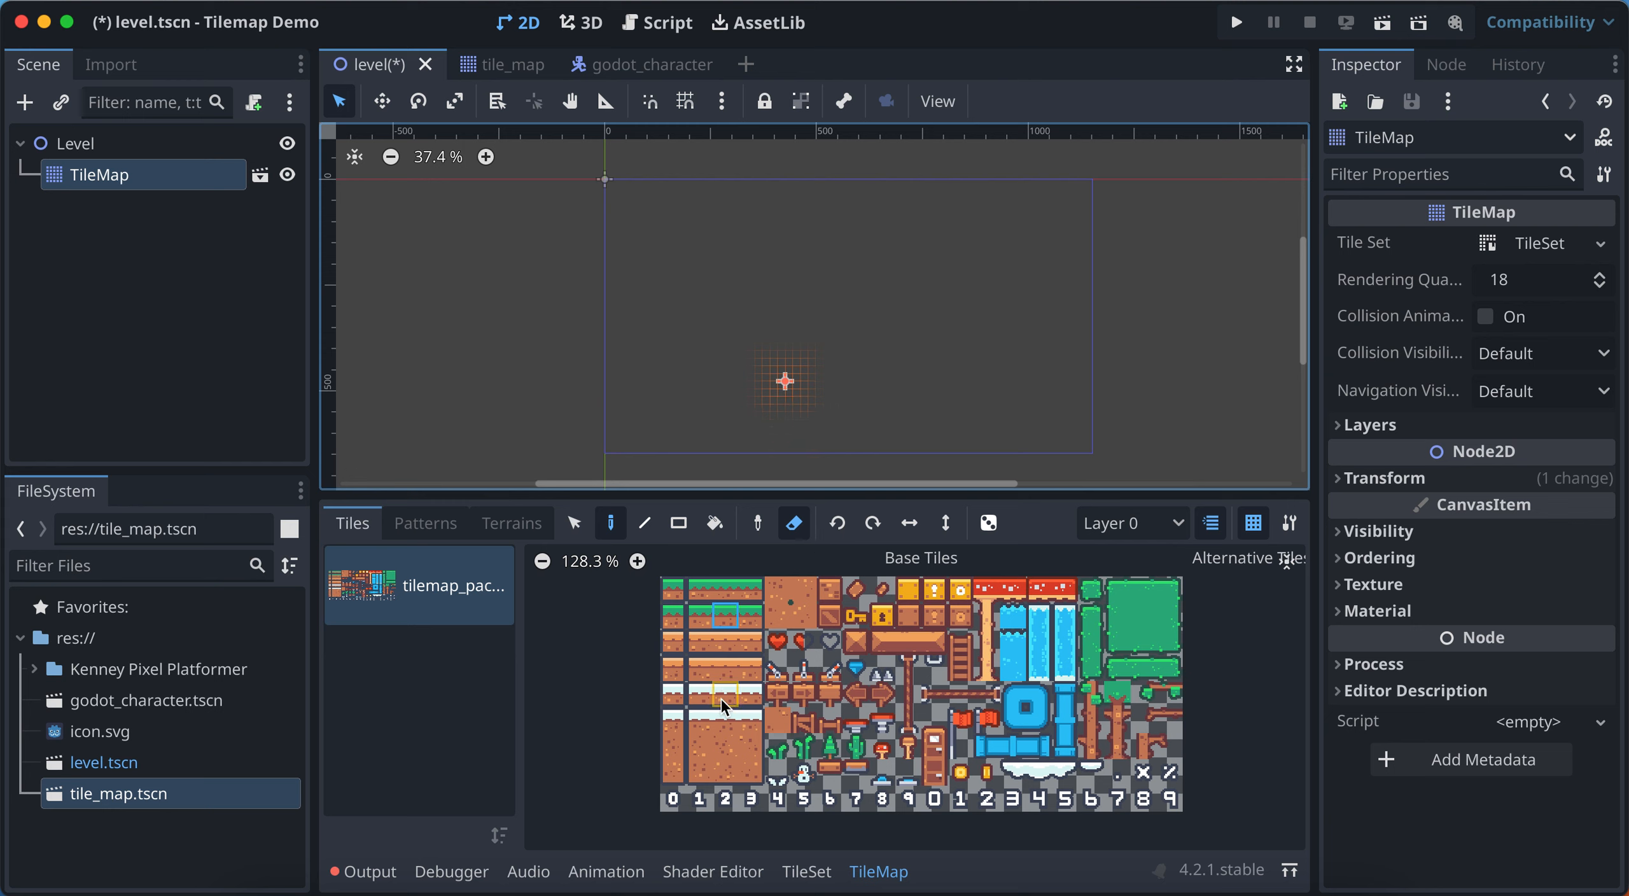
Choose the snow-topped dirt block tiles and set up the Rectangle paint tool with the eraser turned off
drag(706, 719, 734, 769)
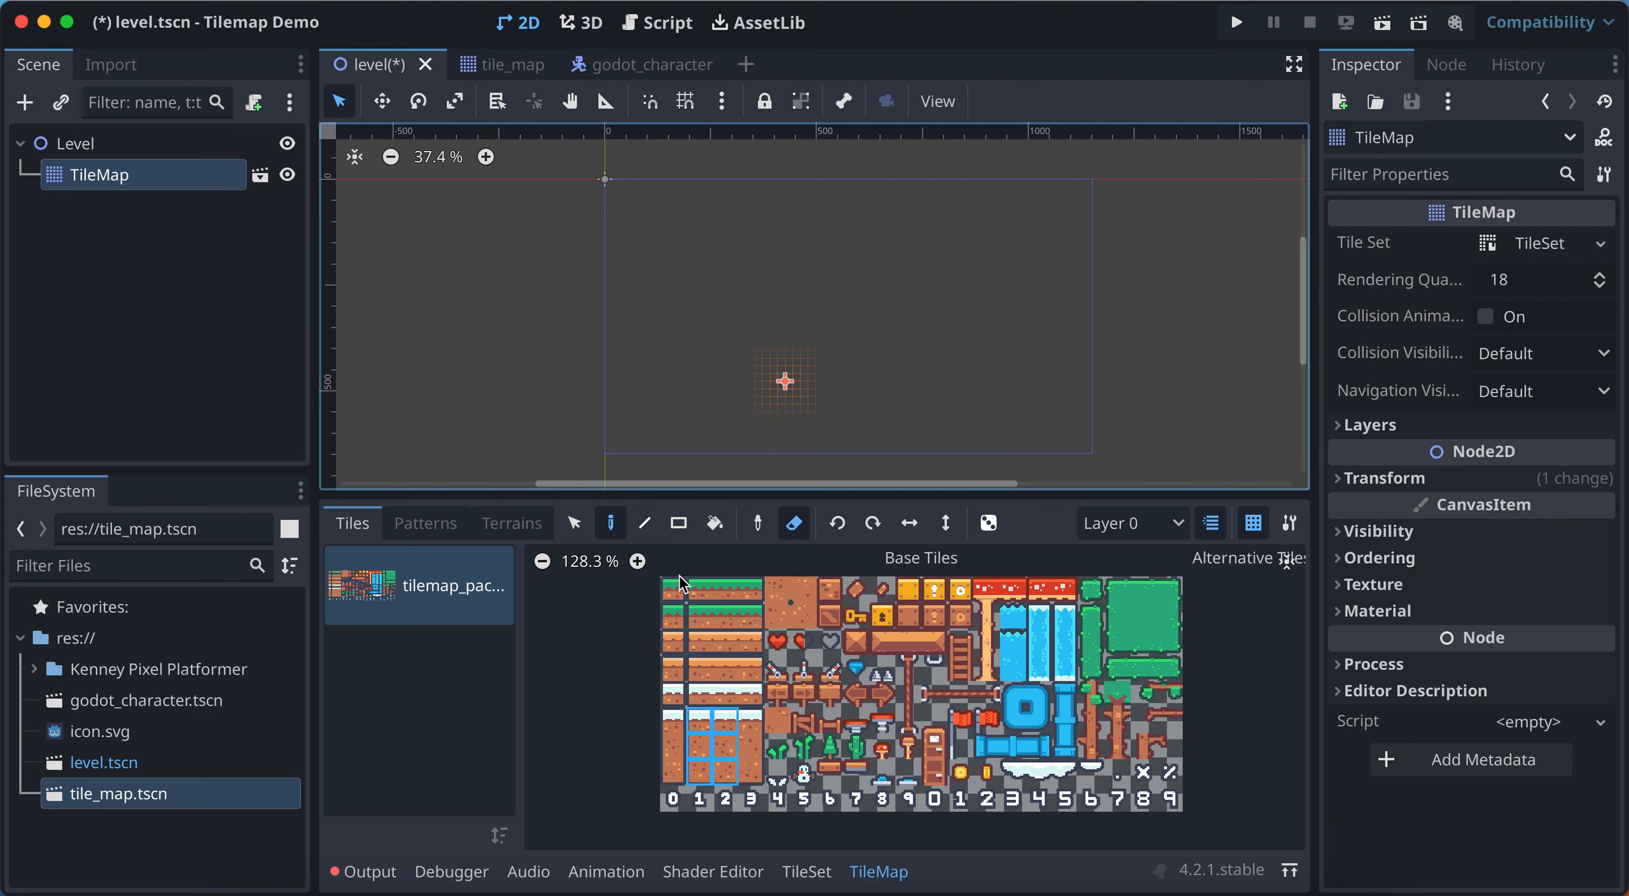
click(573, 523)
click(610, 523)
click(678, 523)
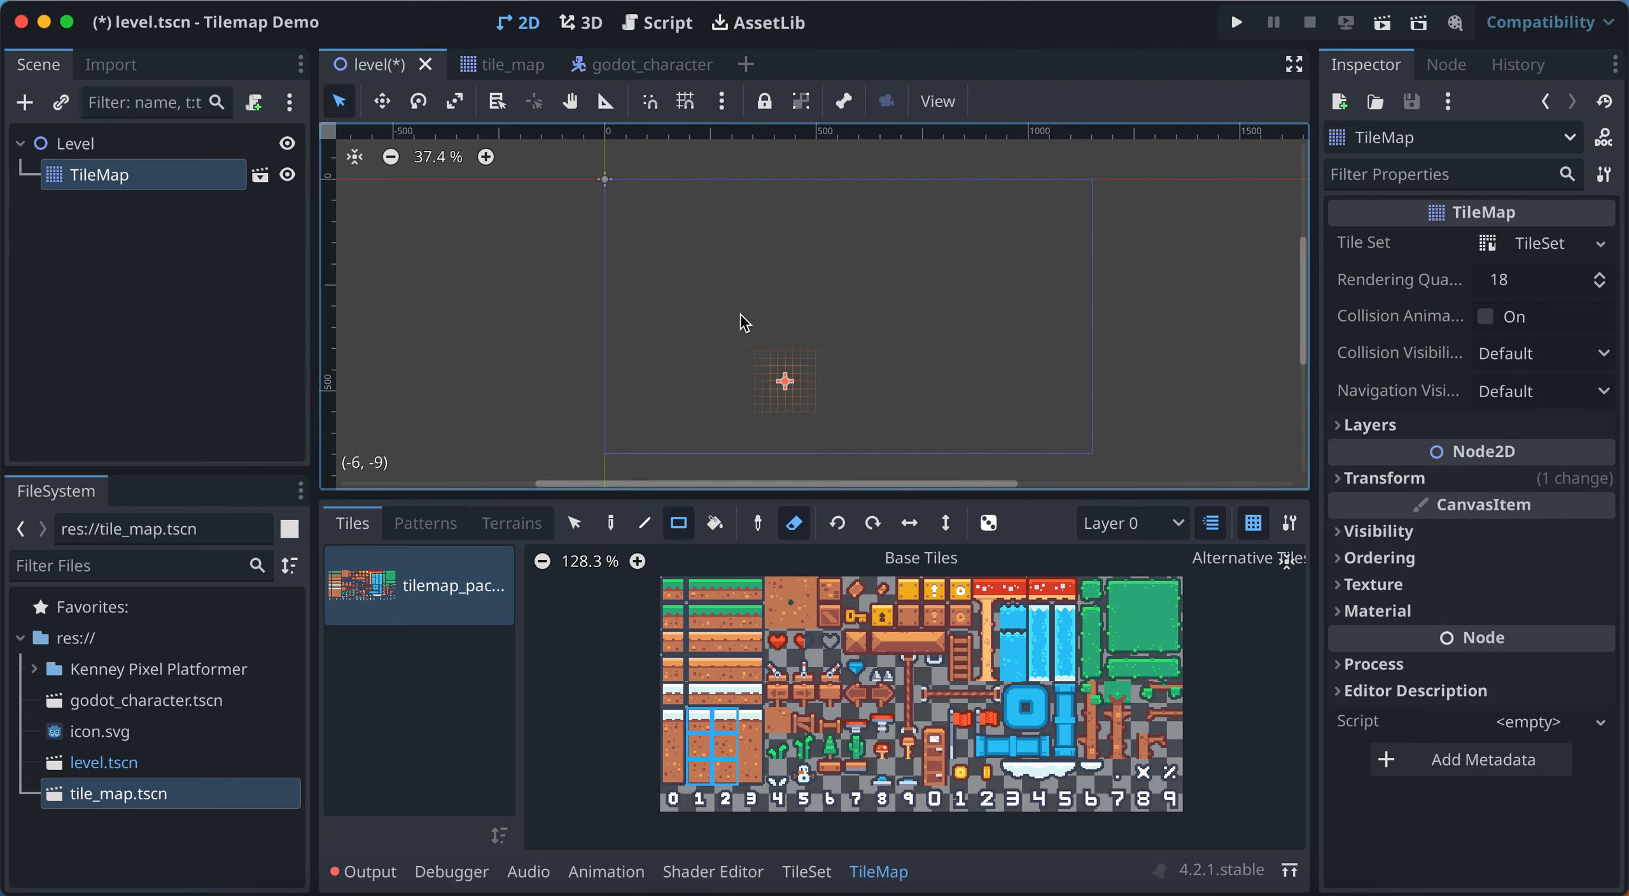
click(700, 719)
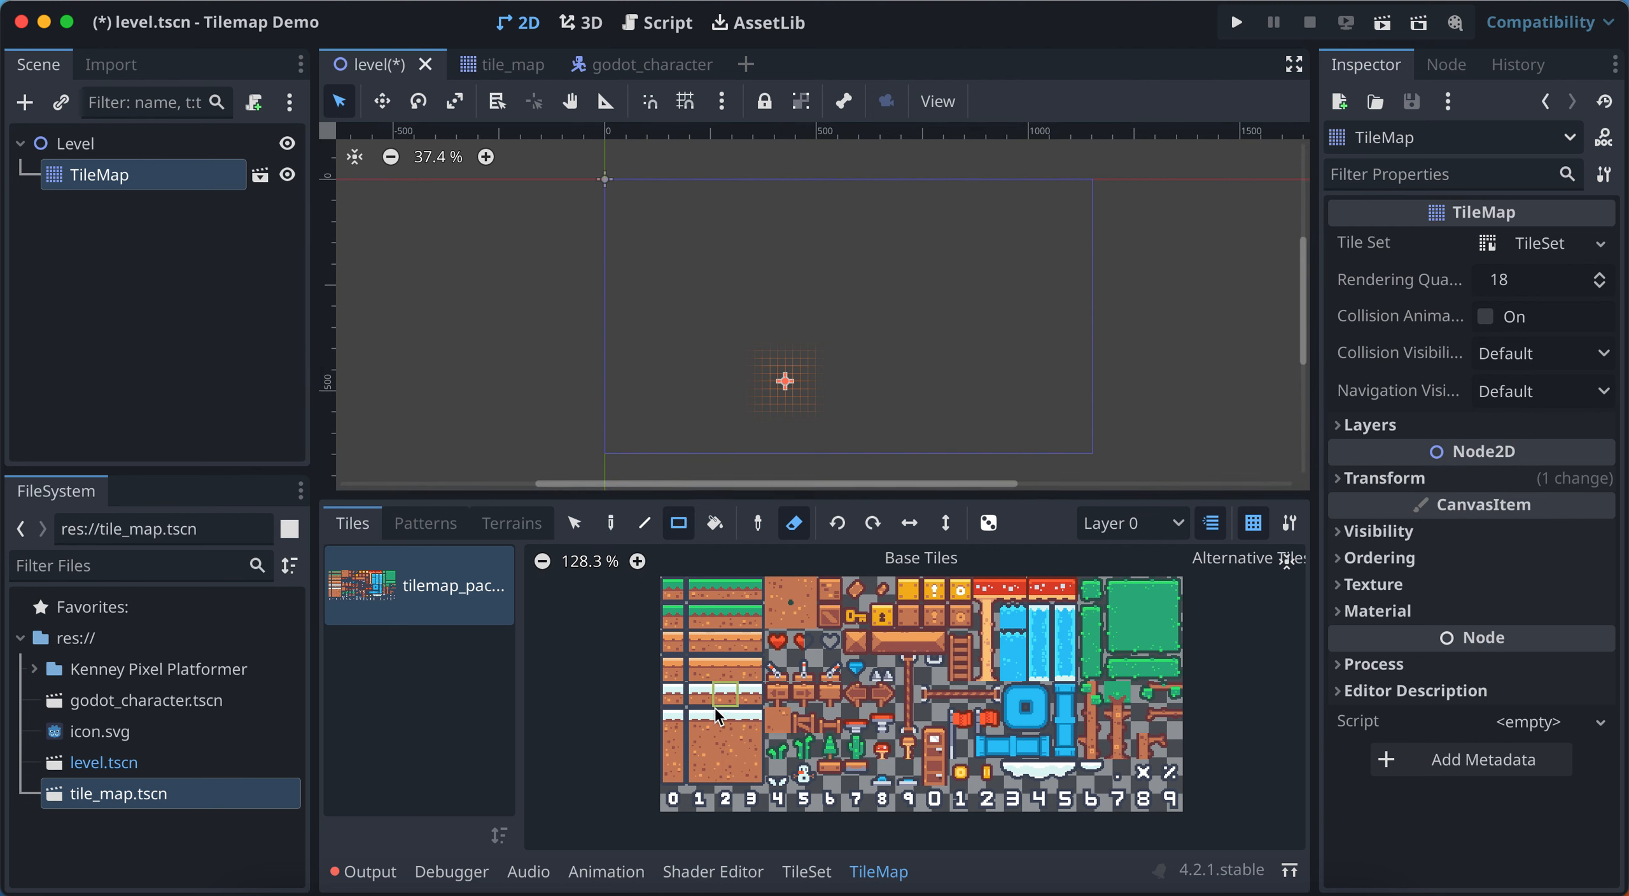
drag(701, 746, 726, 773)
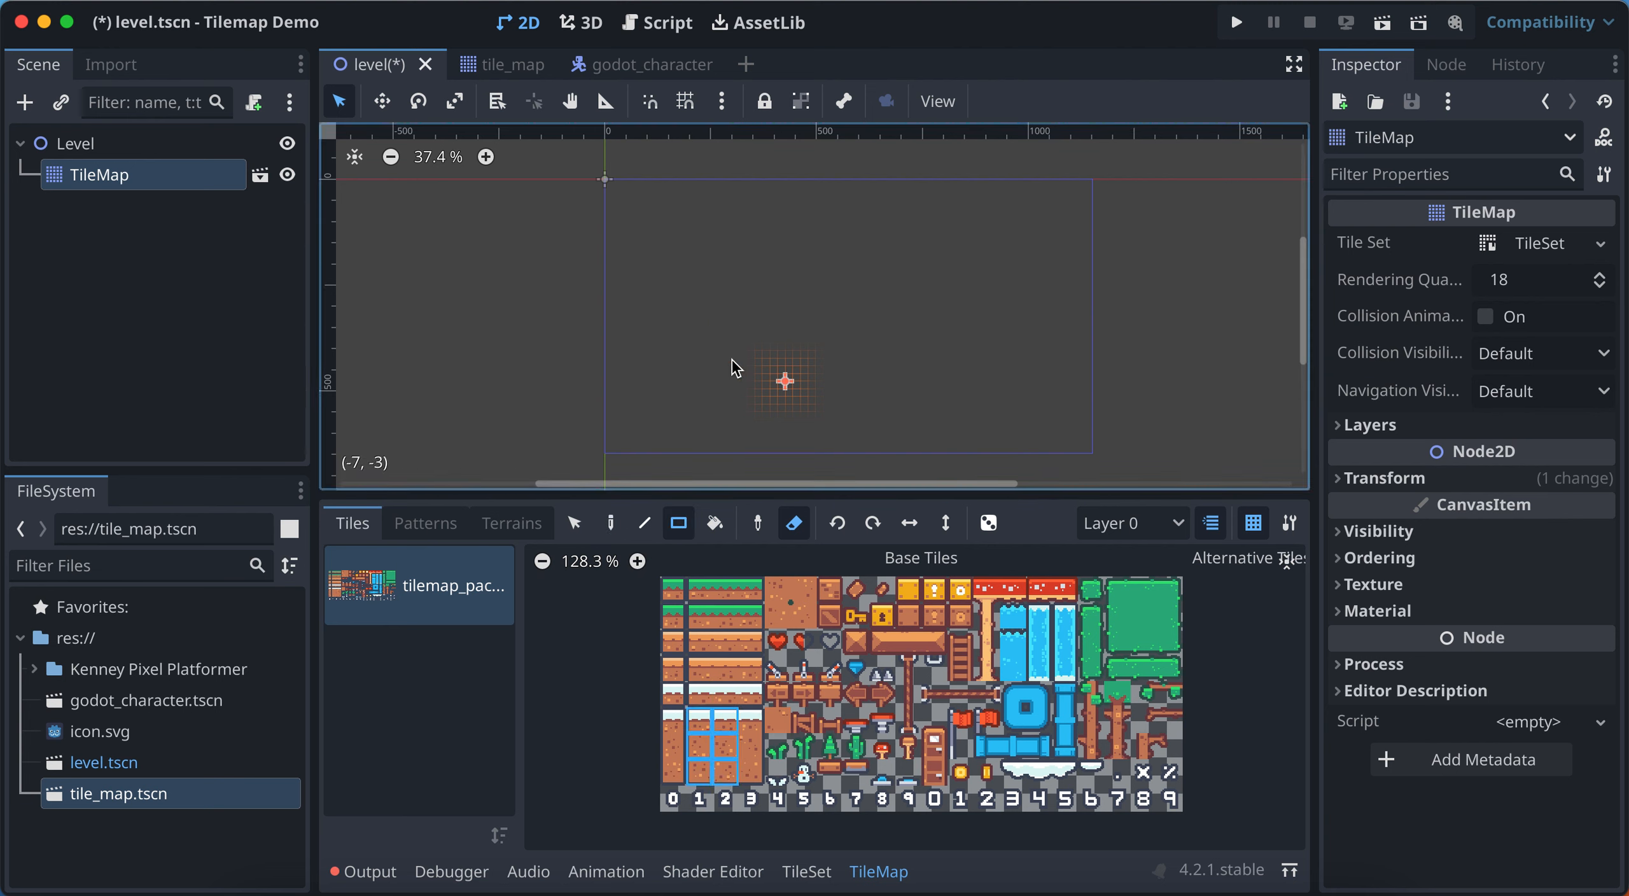
click(793, 523)
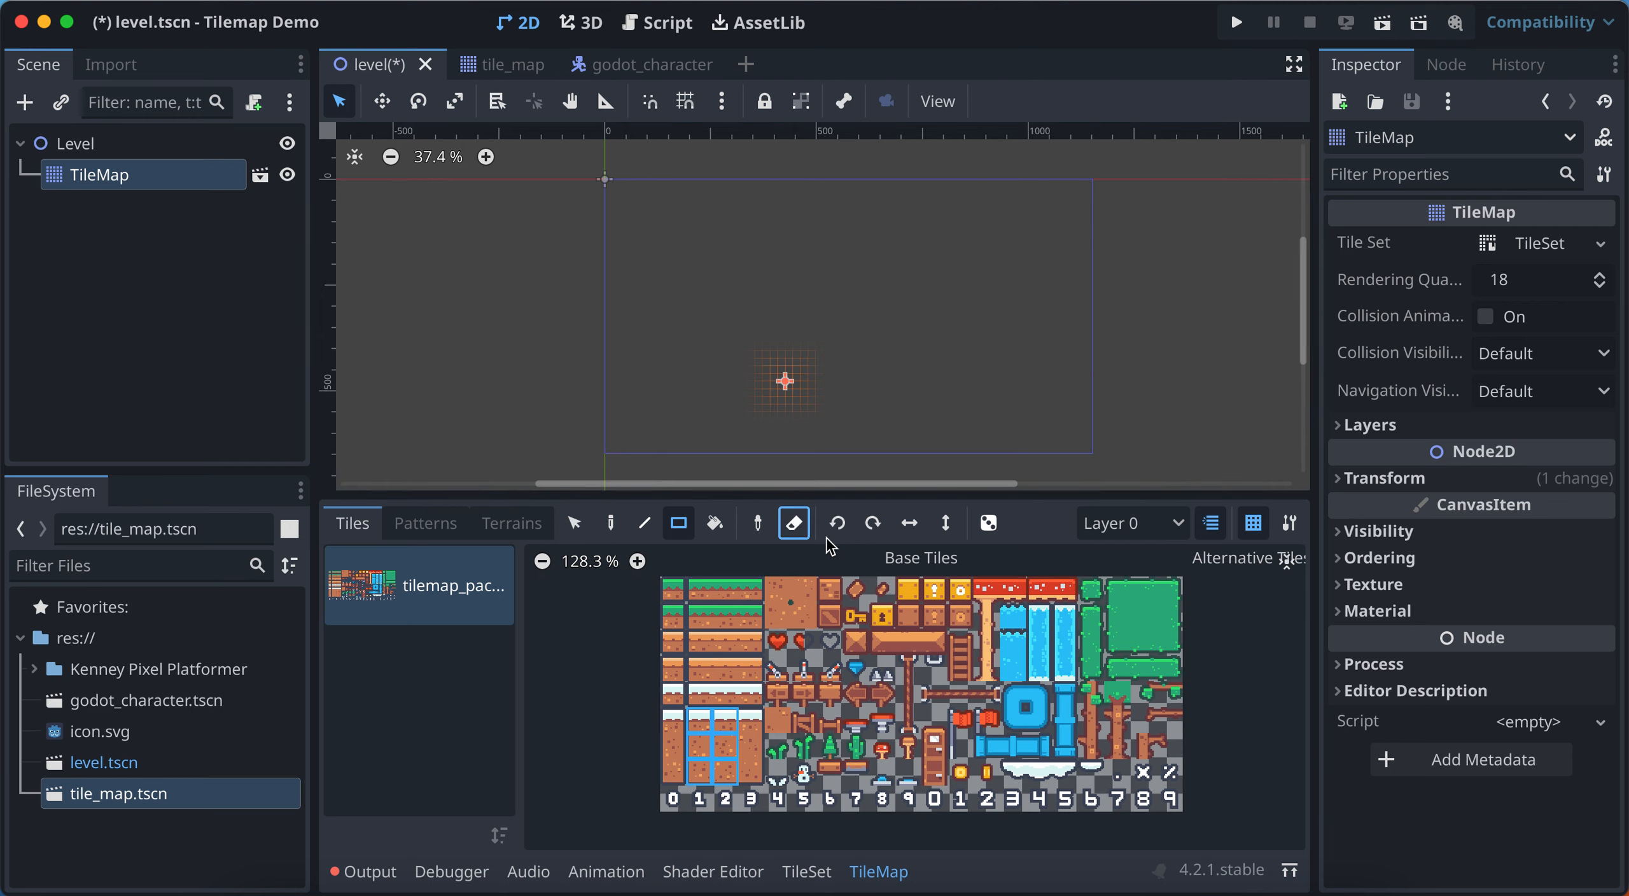
click(798, 552)
click(793, 528)
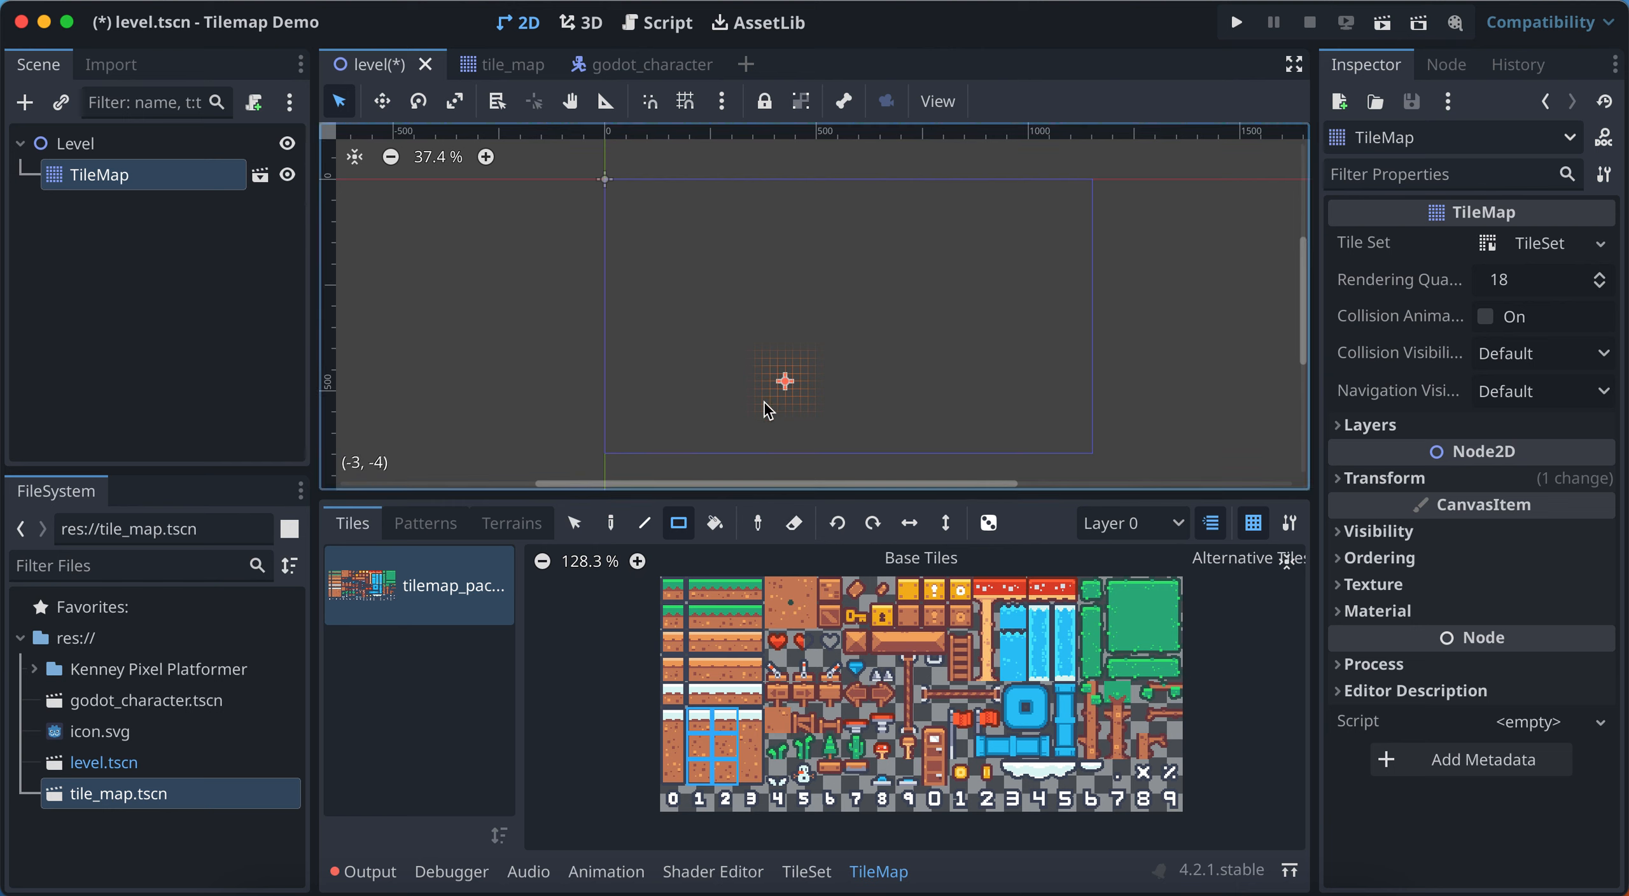
Paint a snow-topped dirt platform about 21 tiles long and two tiles high inside the viewport frame on Layer 0
click(709, 740)
drag(698, 720, 726, 773)
scroll(754, 368, up, 2)
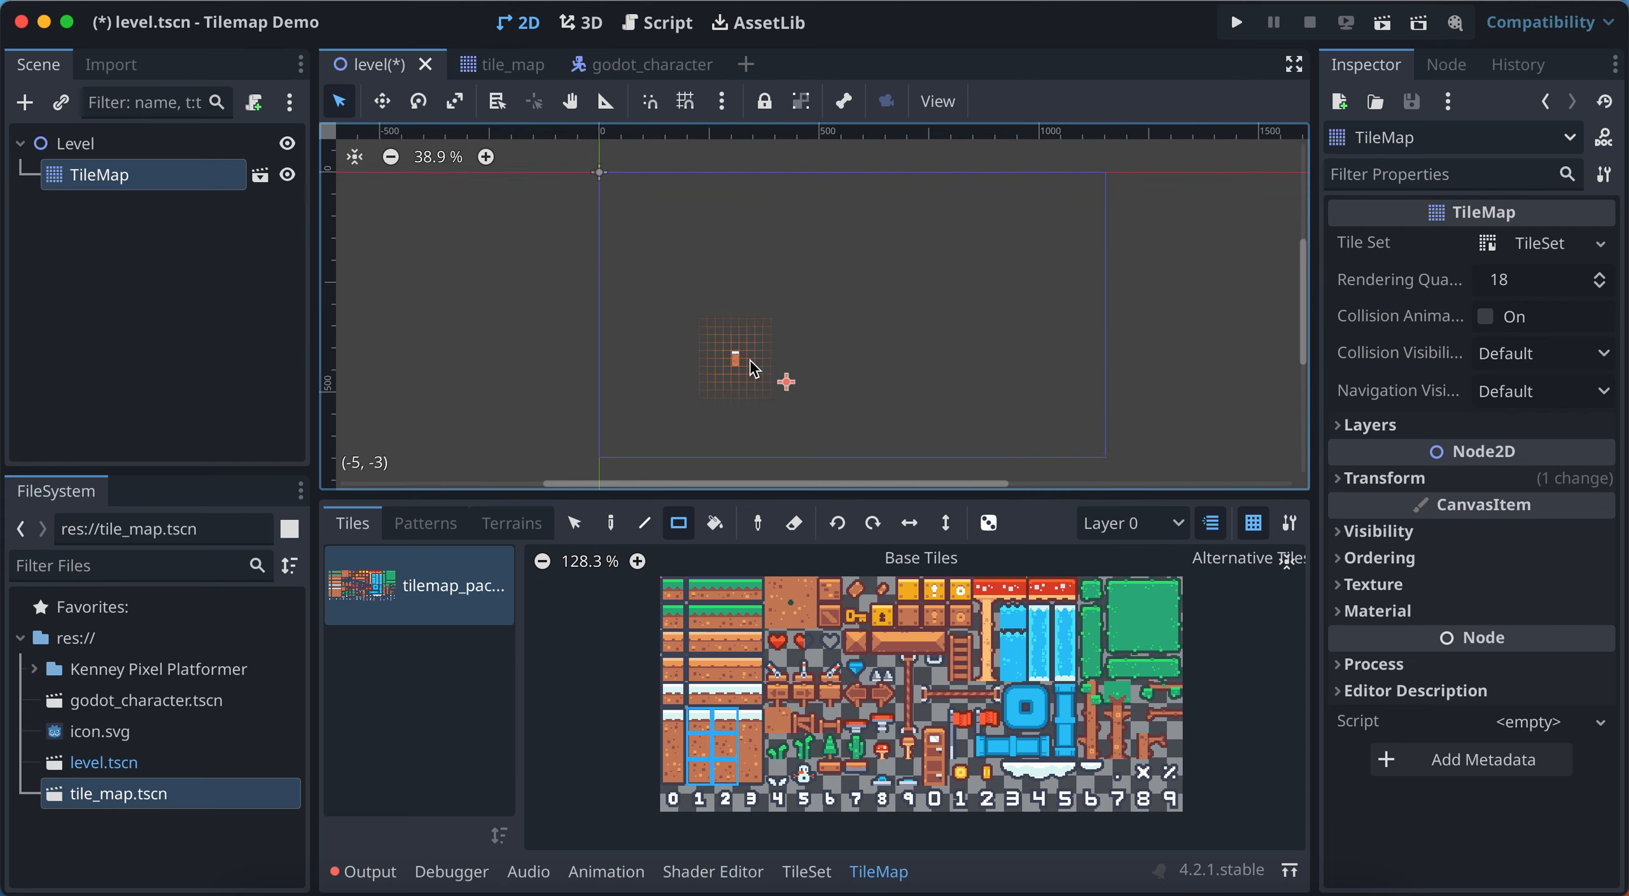
click(726, 725)
drag(727, 728, 727, 778)
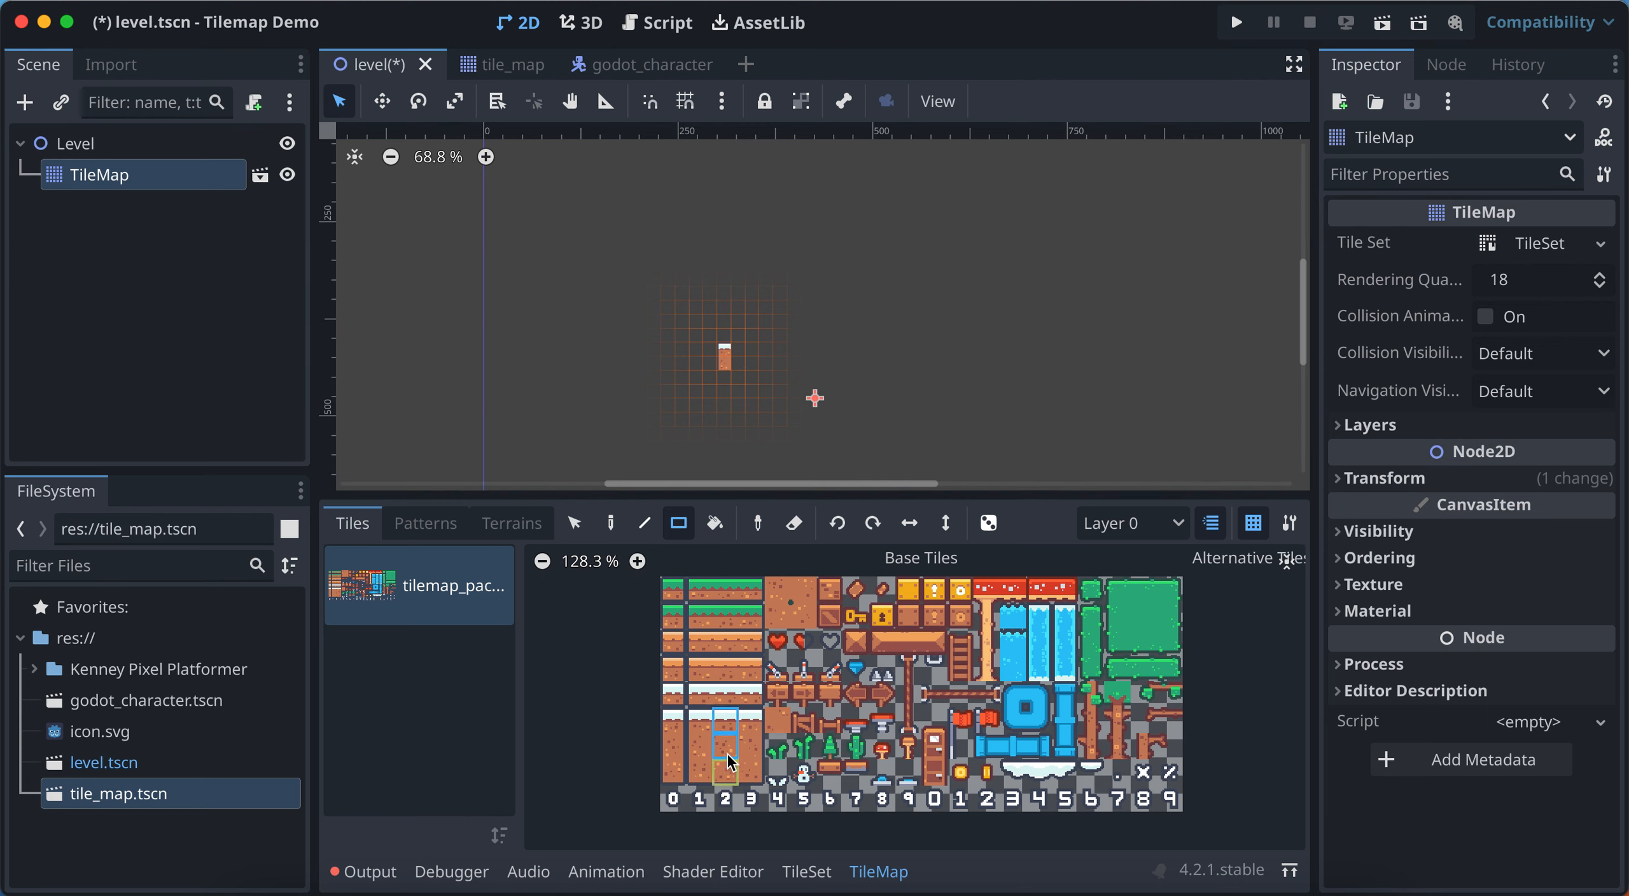
drag(742, 358, 988, 362)
drag(749, 736, 751, 773)
drag(1005, 359, 1006, 376)
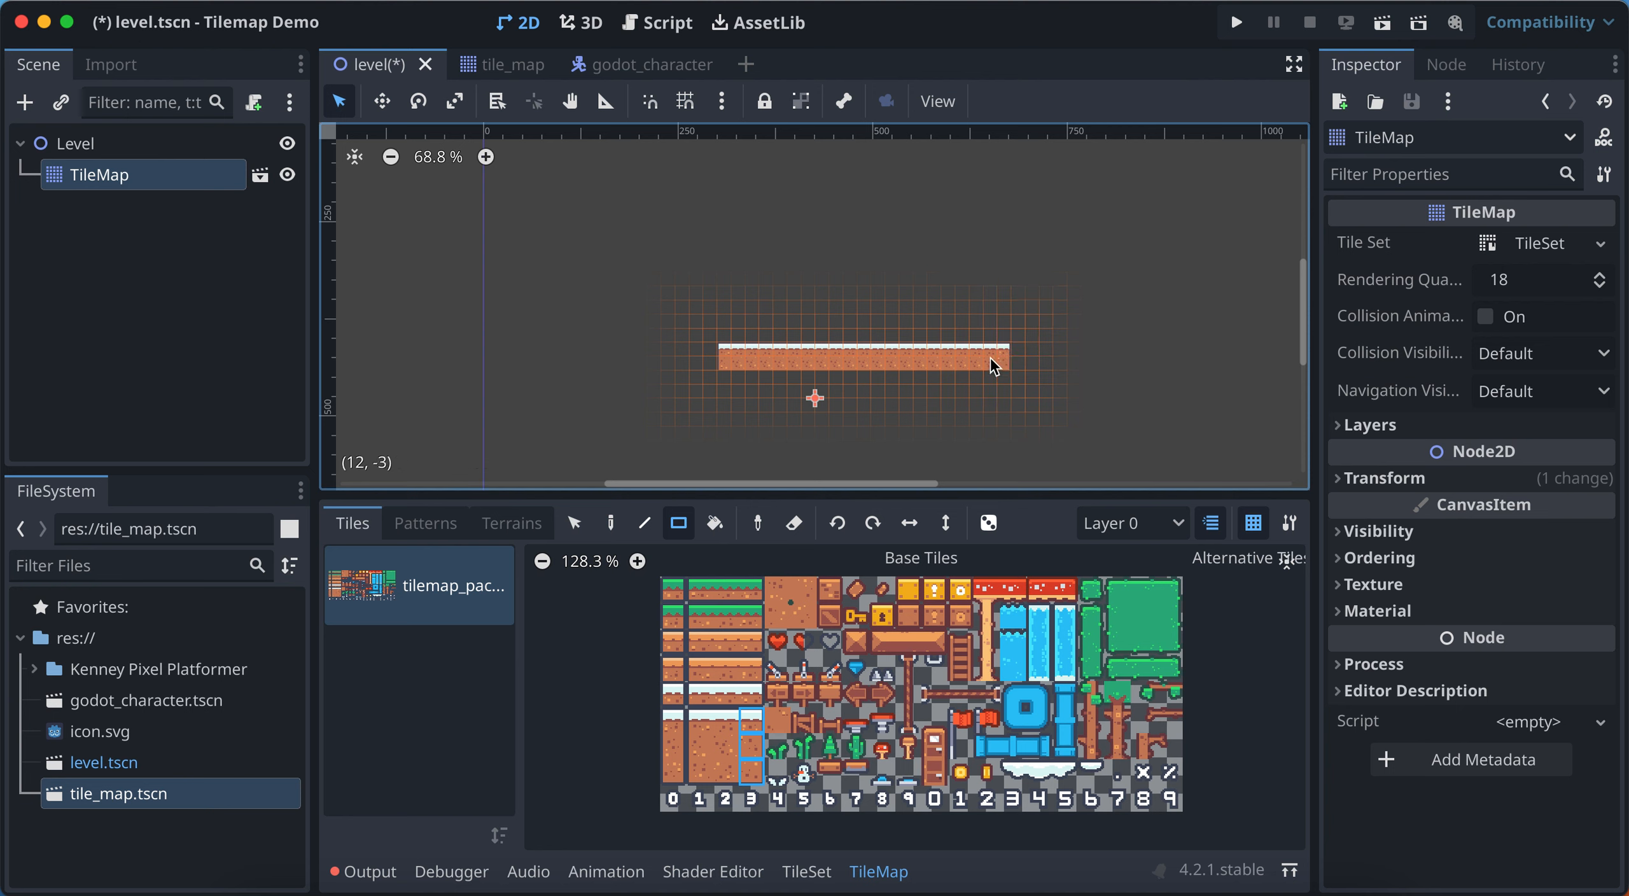
scroll(990, 358, up, 3)
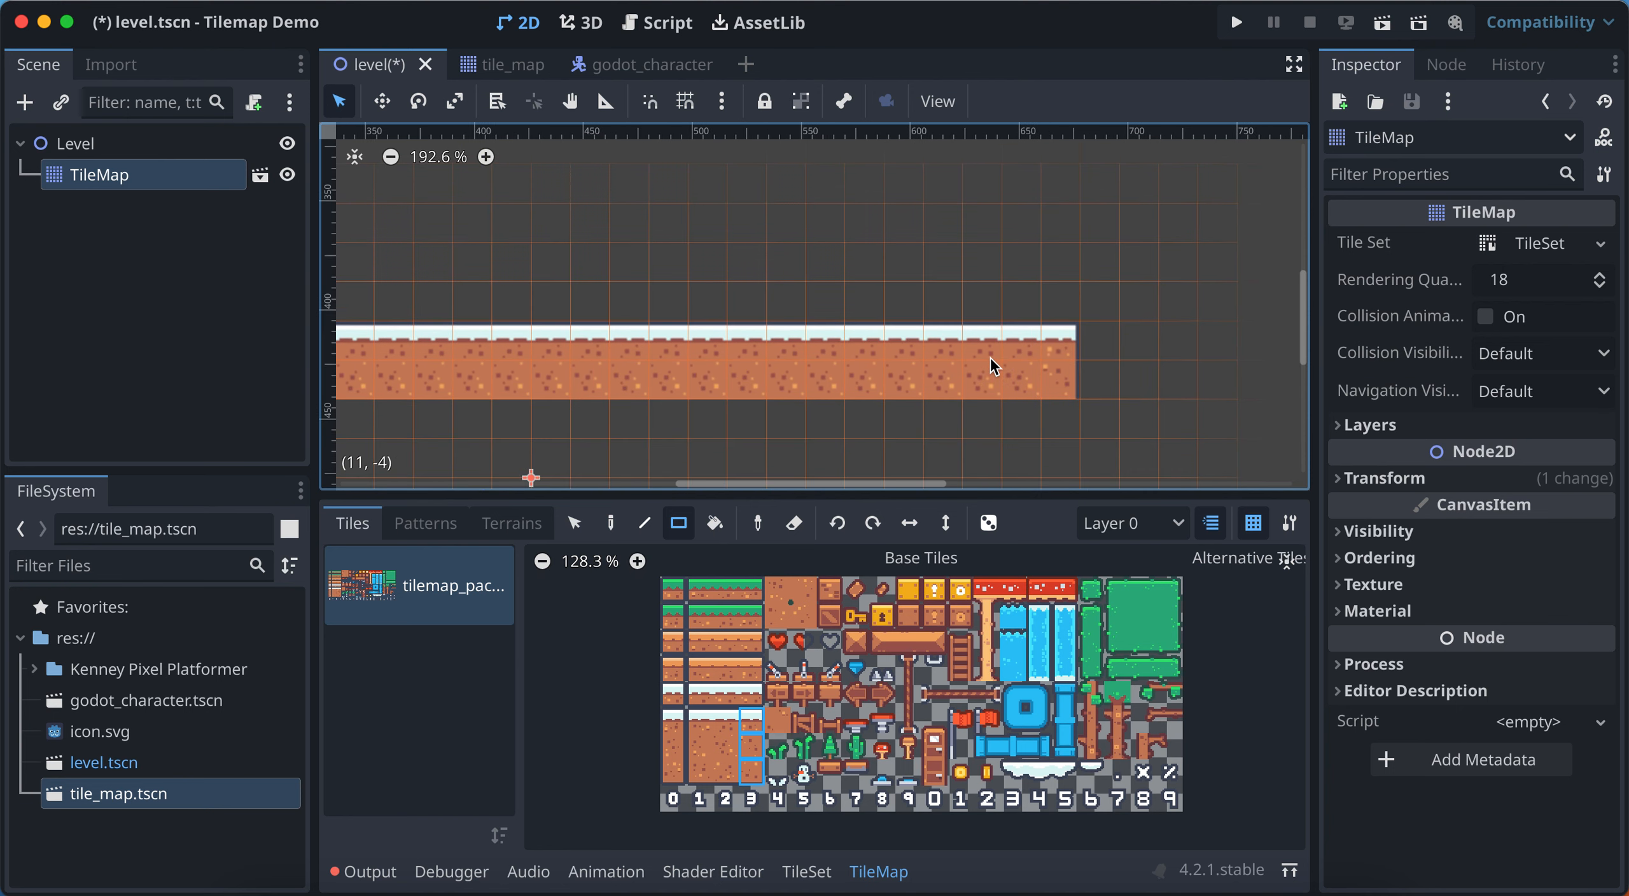
scroll(990, 358, down, 2)
scroll(1006, 411, down, 9)
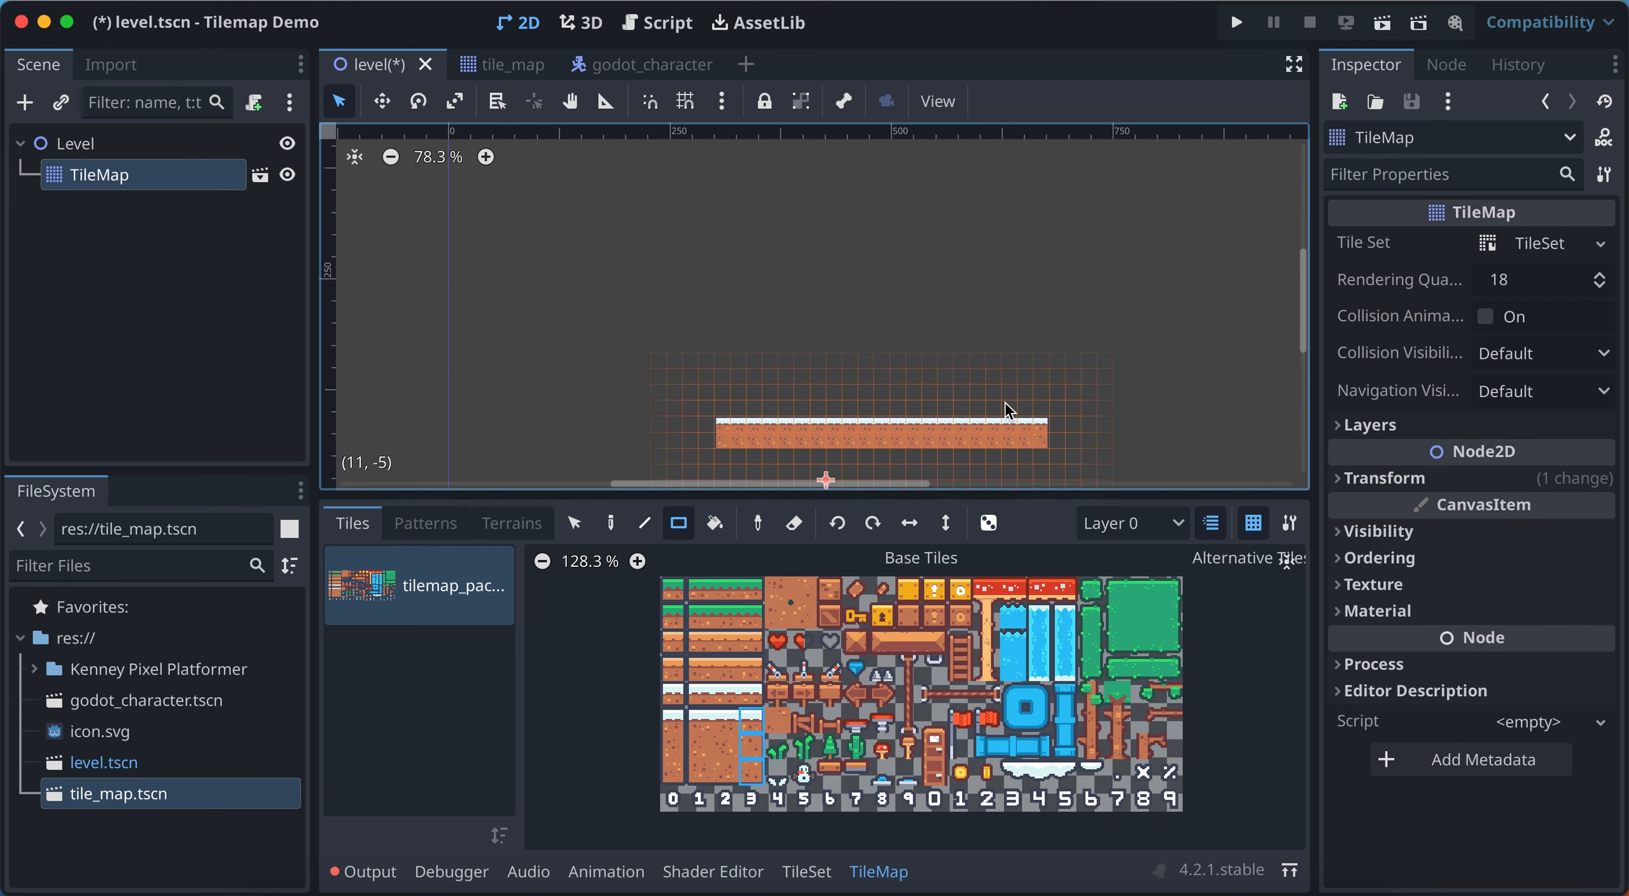
scroll(1008, 409, down, 2)
scroll(1008, 408, right, 3)
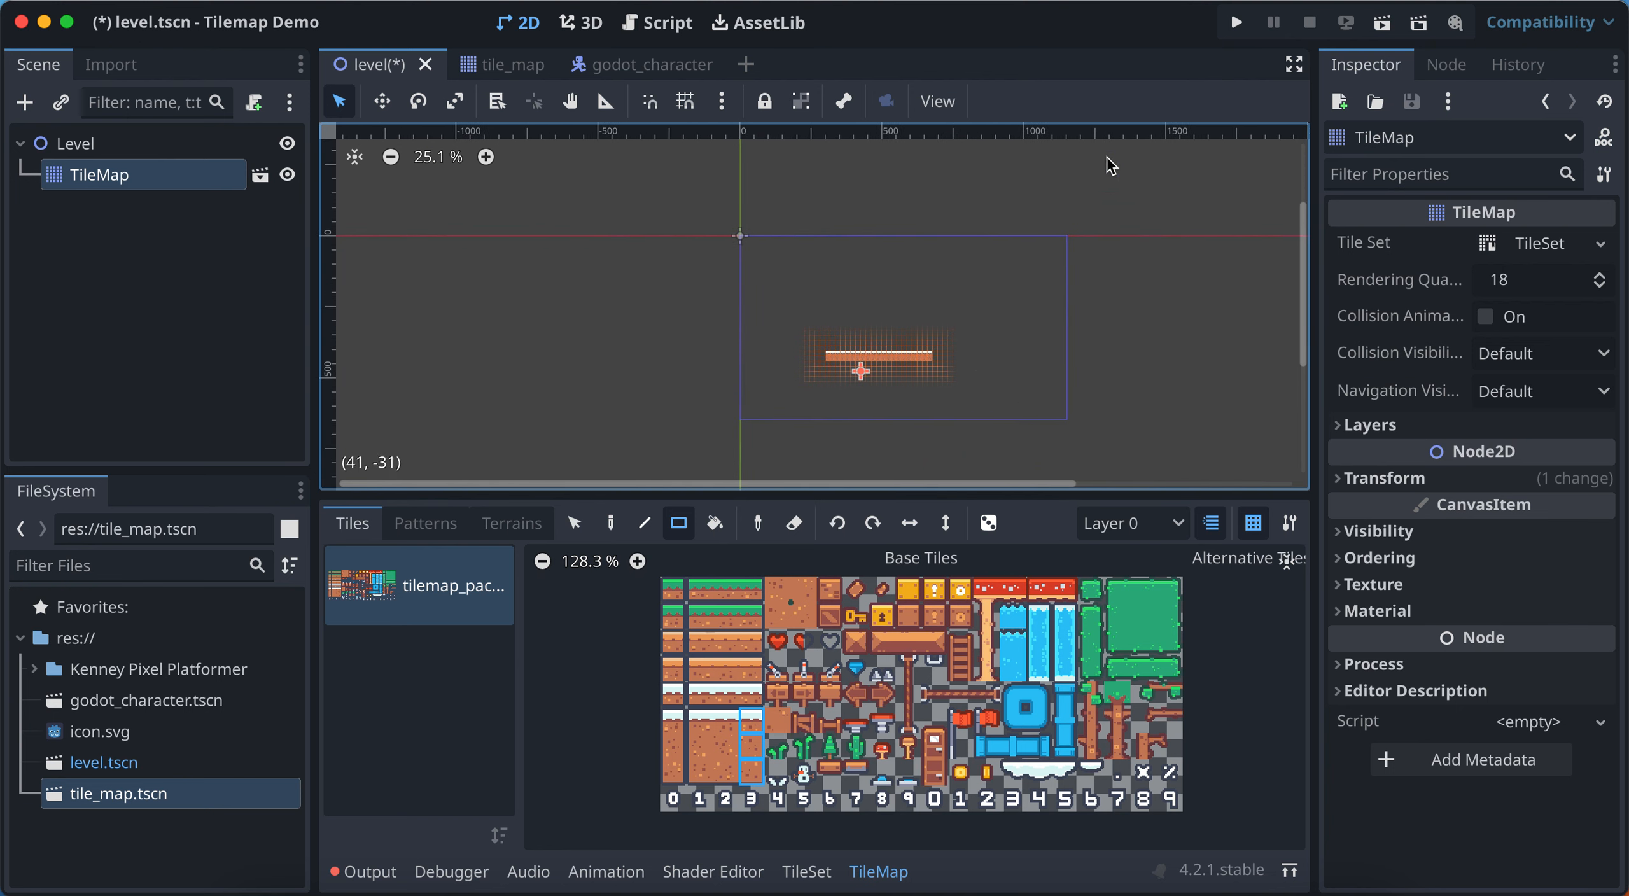
Run the project to check the platform's size in the game window, and close the game window
click(1238, 23)
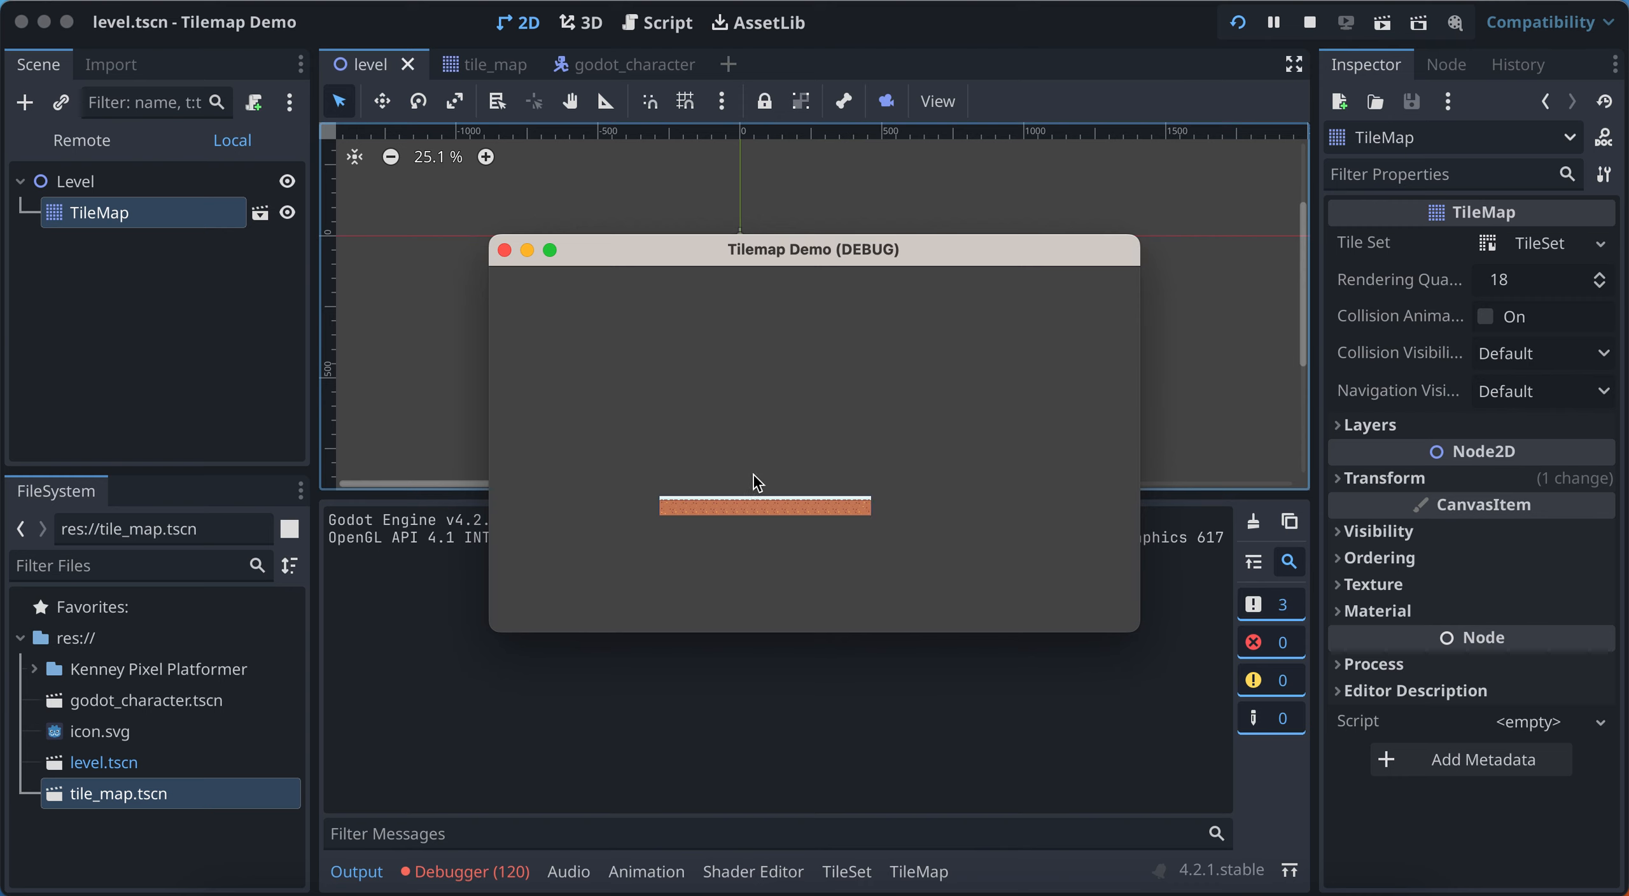
click(504, 249)
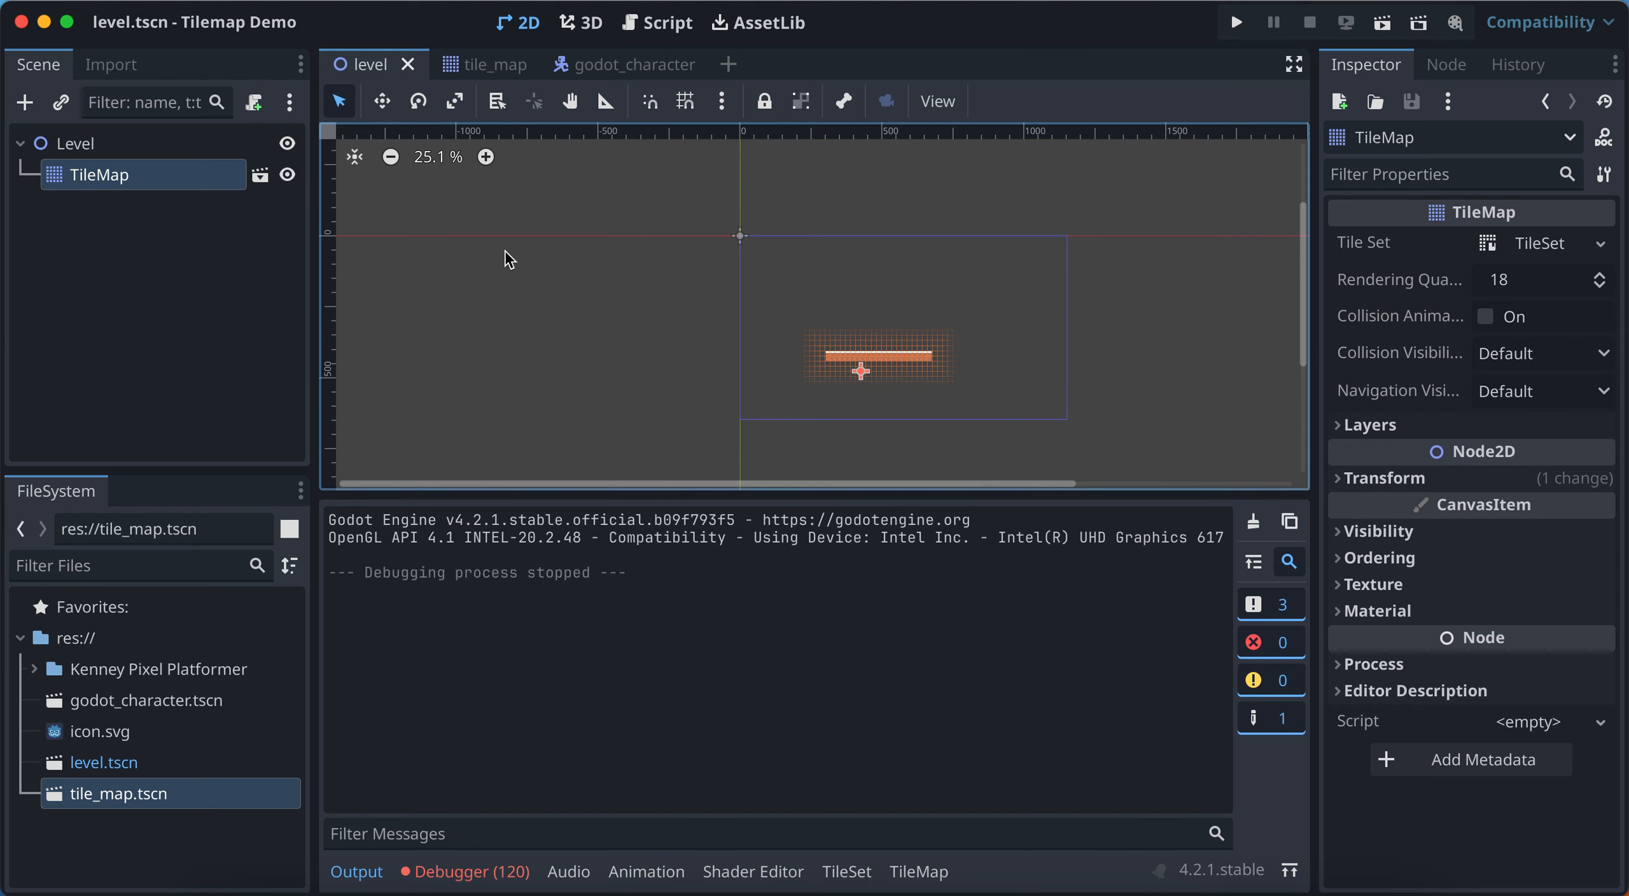
Return to the TileMap's tile editor, erase the whole snow-topped platform from Layer 0 and save the scene
click(151, 183)
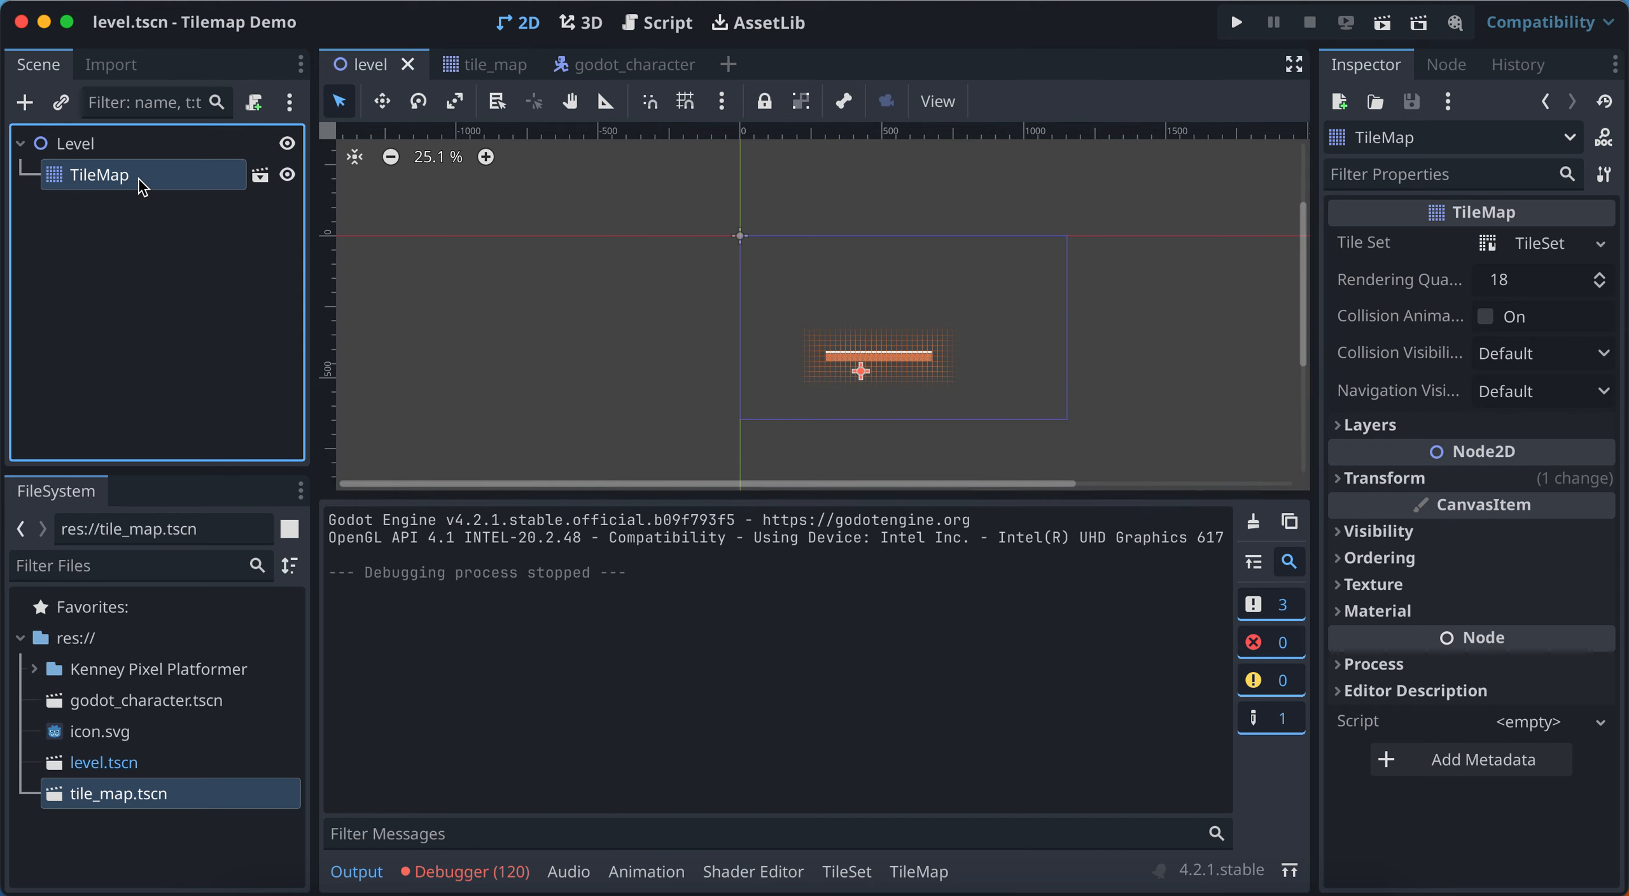
click(82, 175)
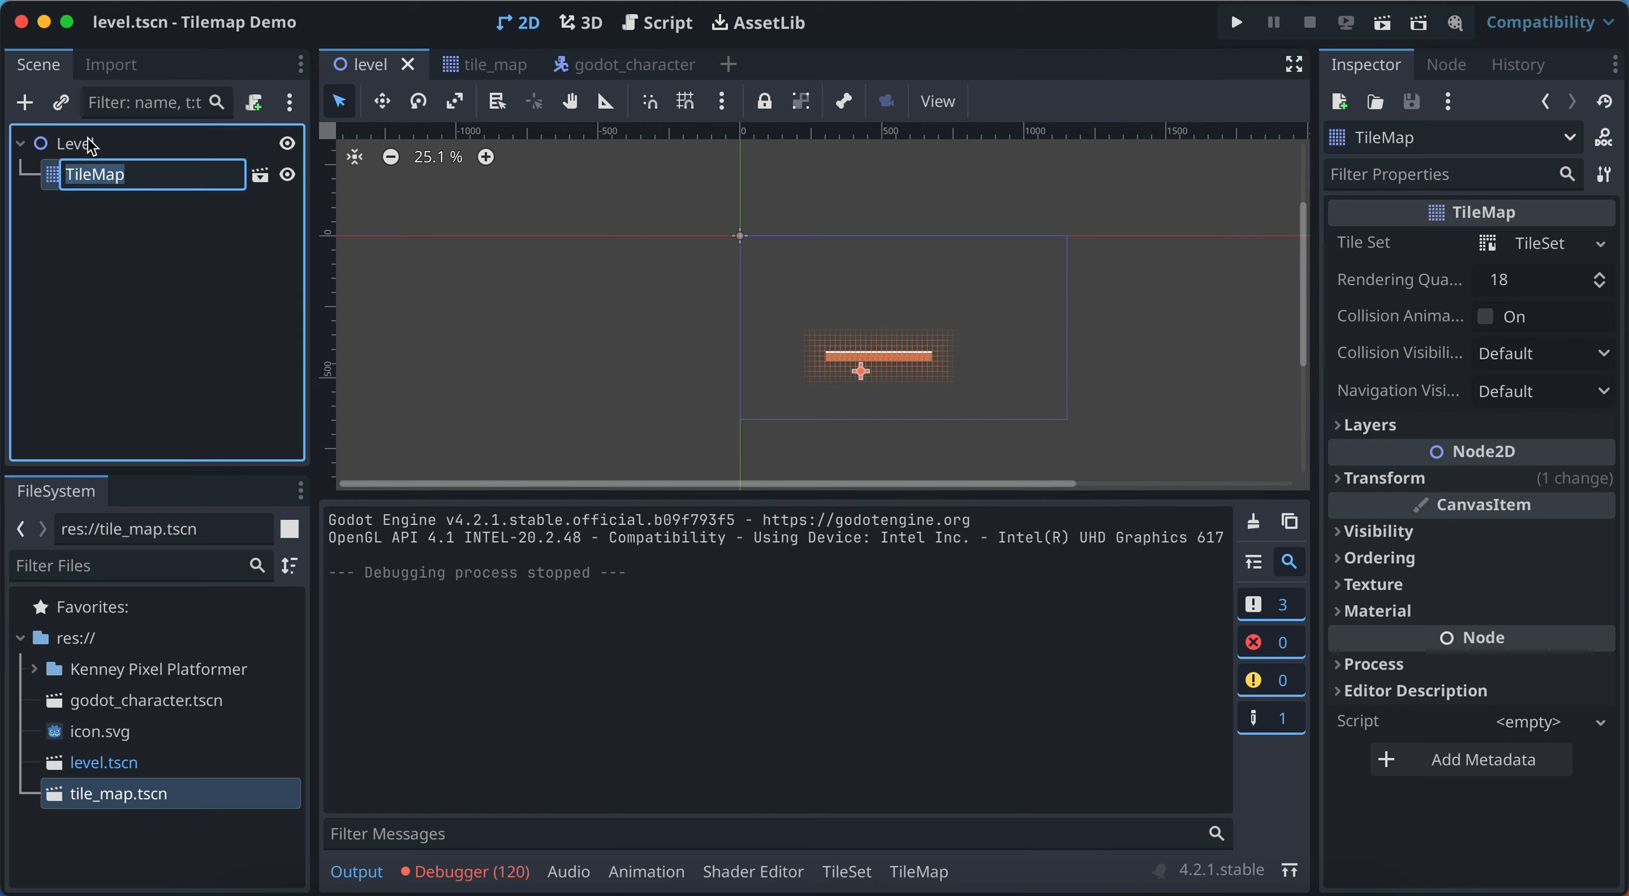
click(87, 148)
click(93, 175)
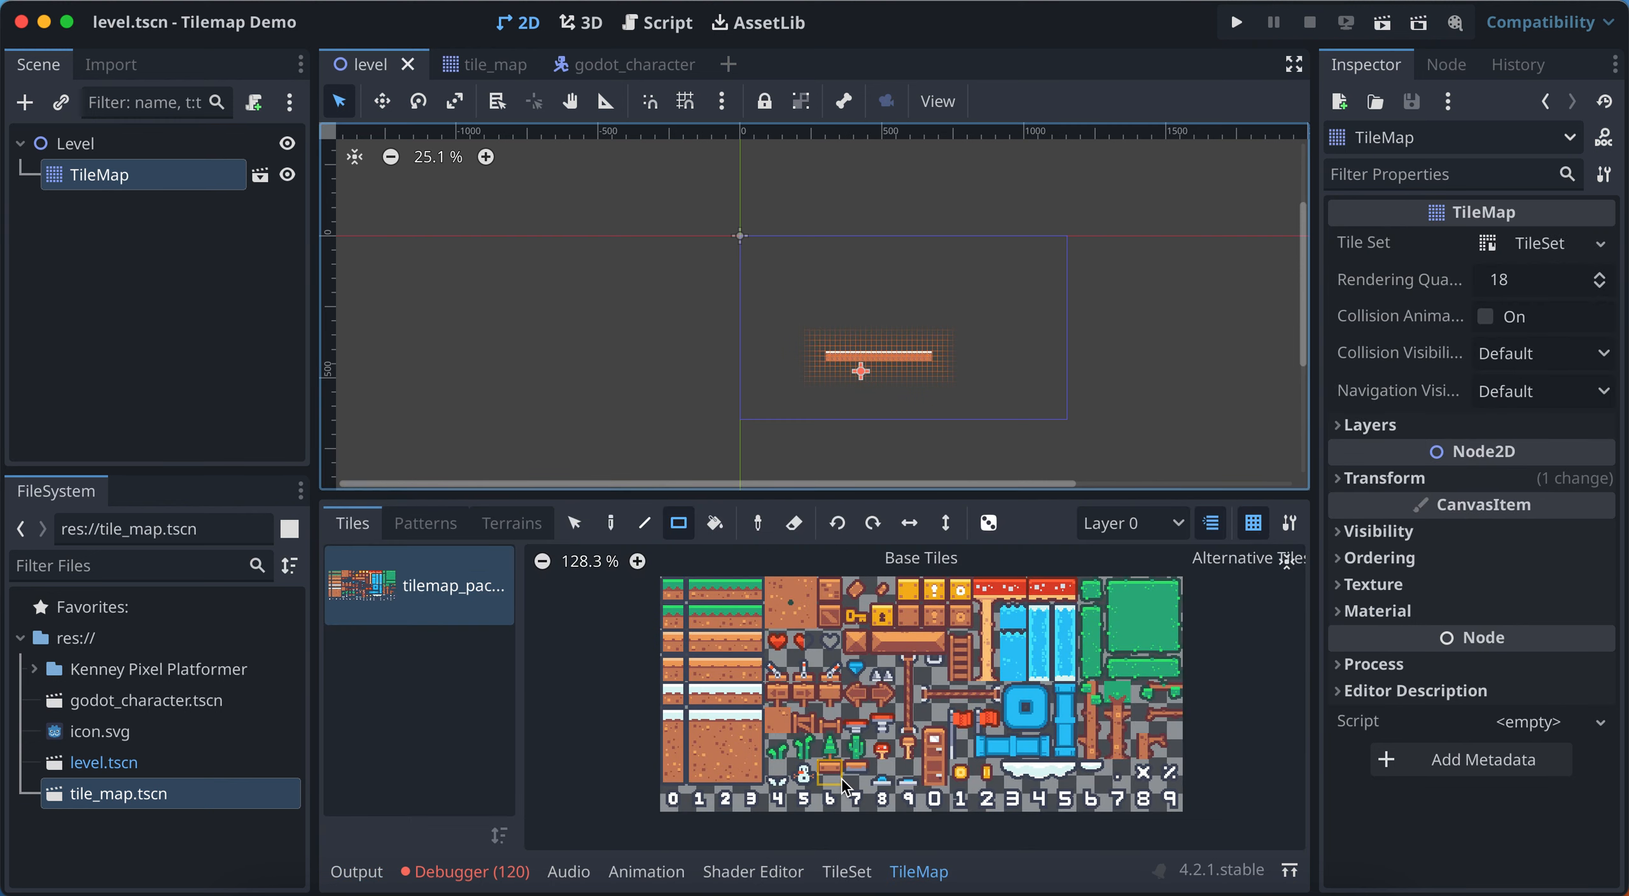
click(946, 882)
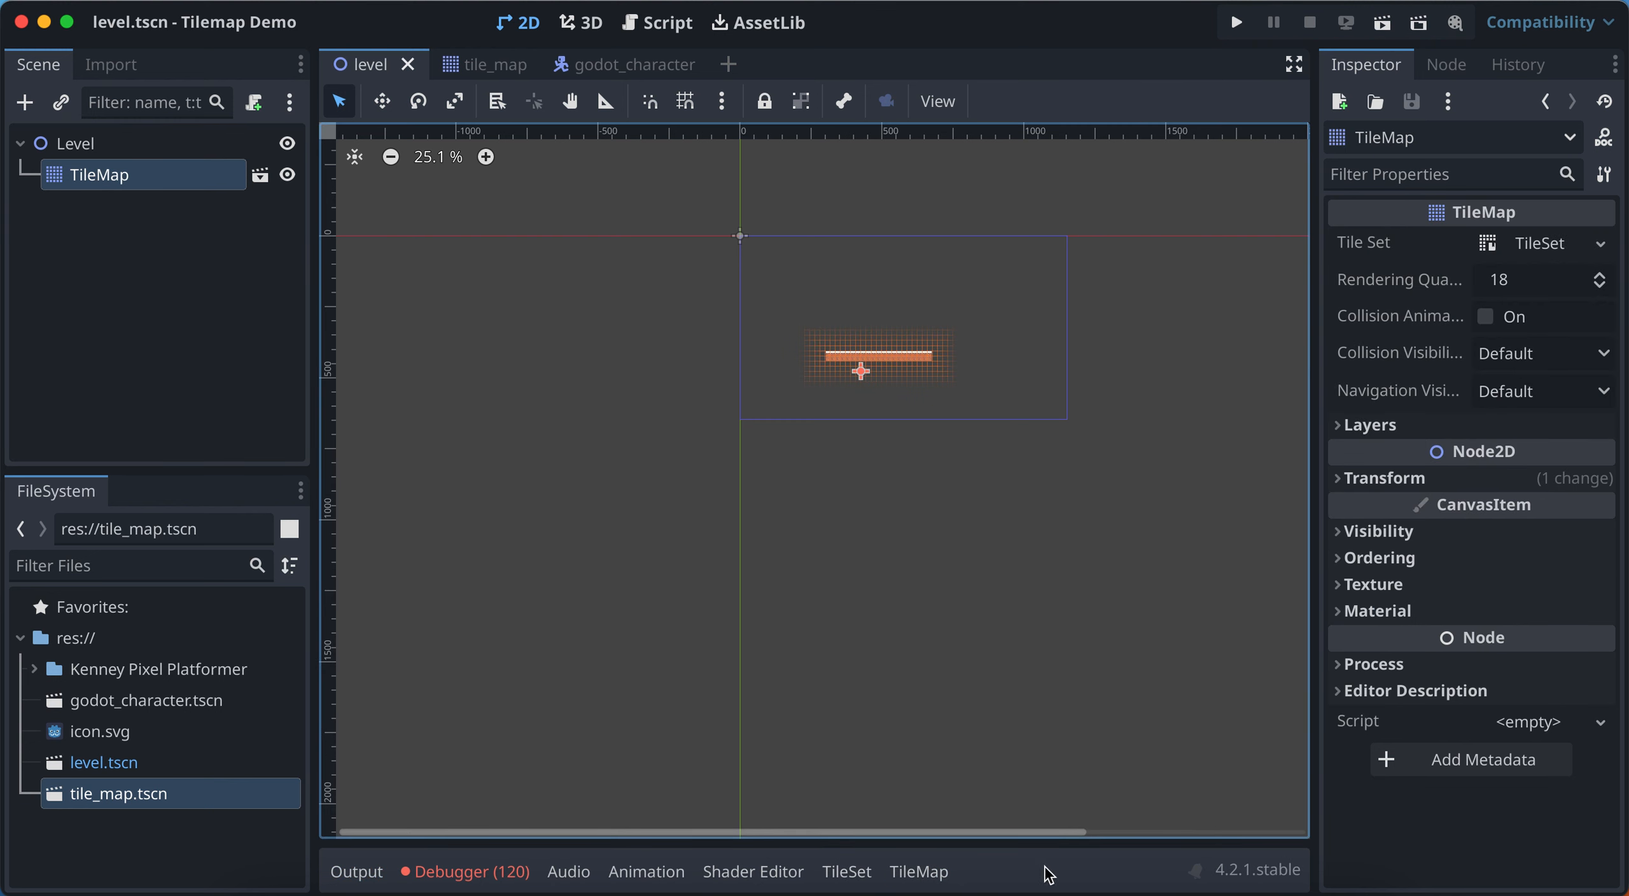
click(923, 873)
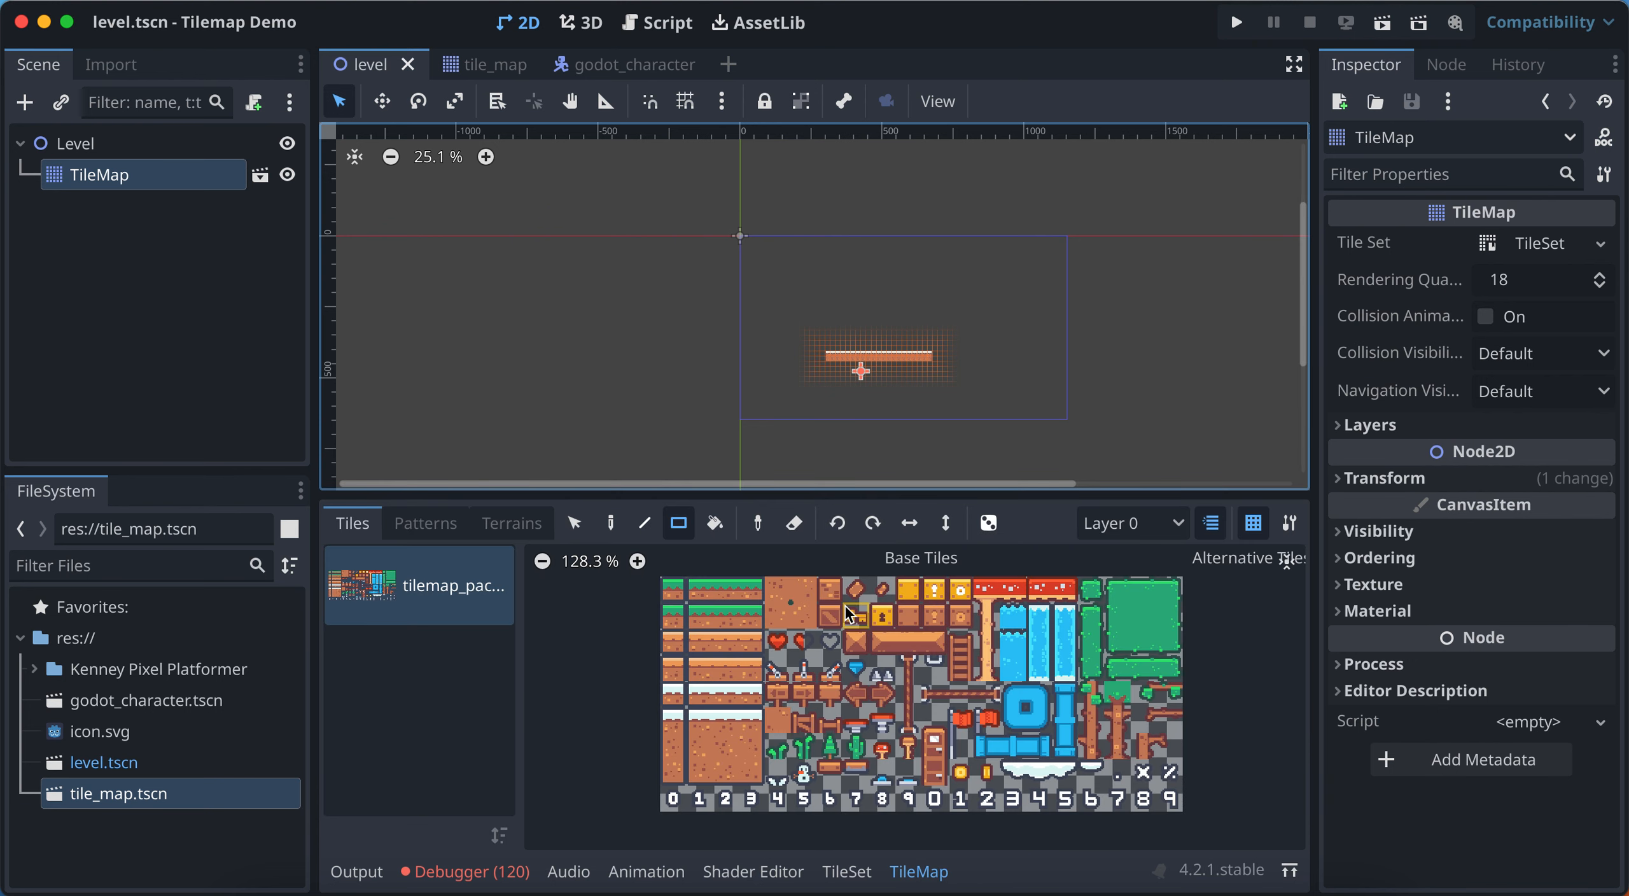
click(794, 524)
drag(817, 341, 976, 385)
drag(772, 308, 956, 436)
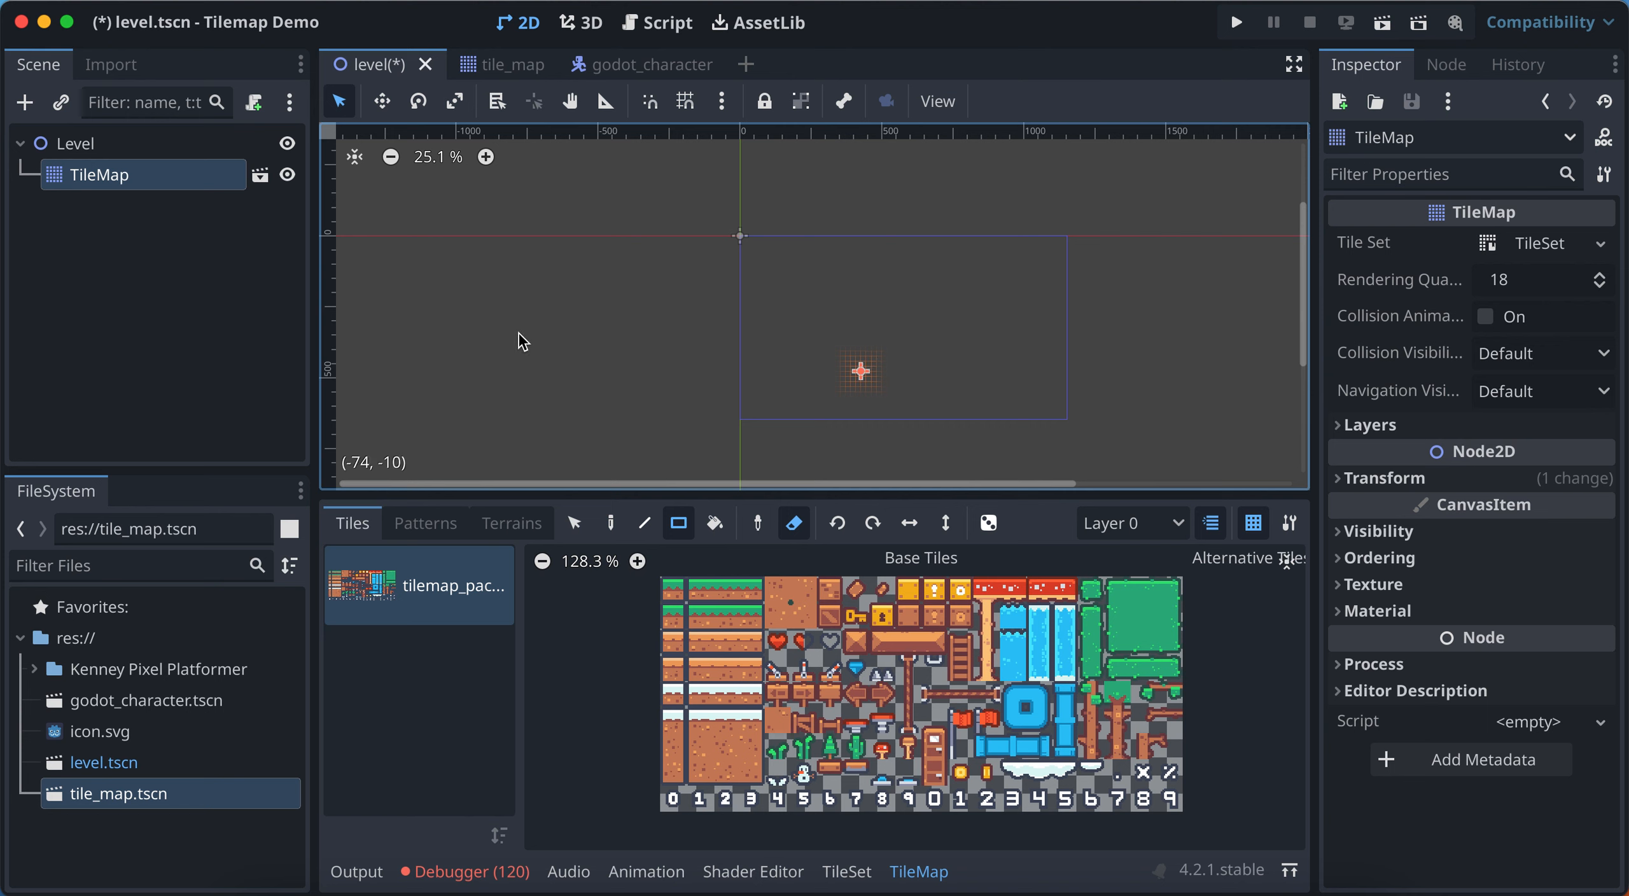
key(ctrl+s)
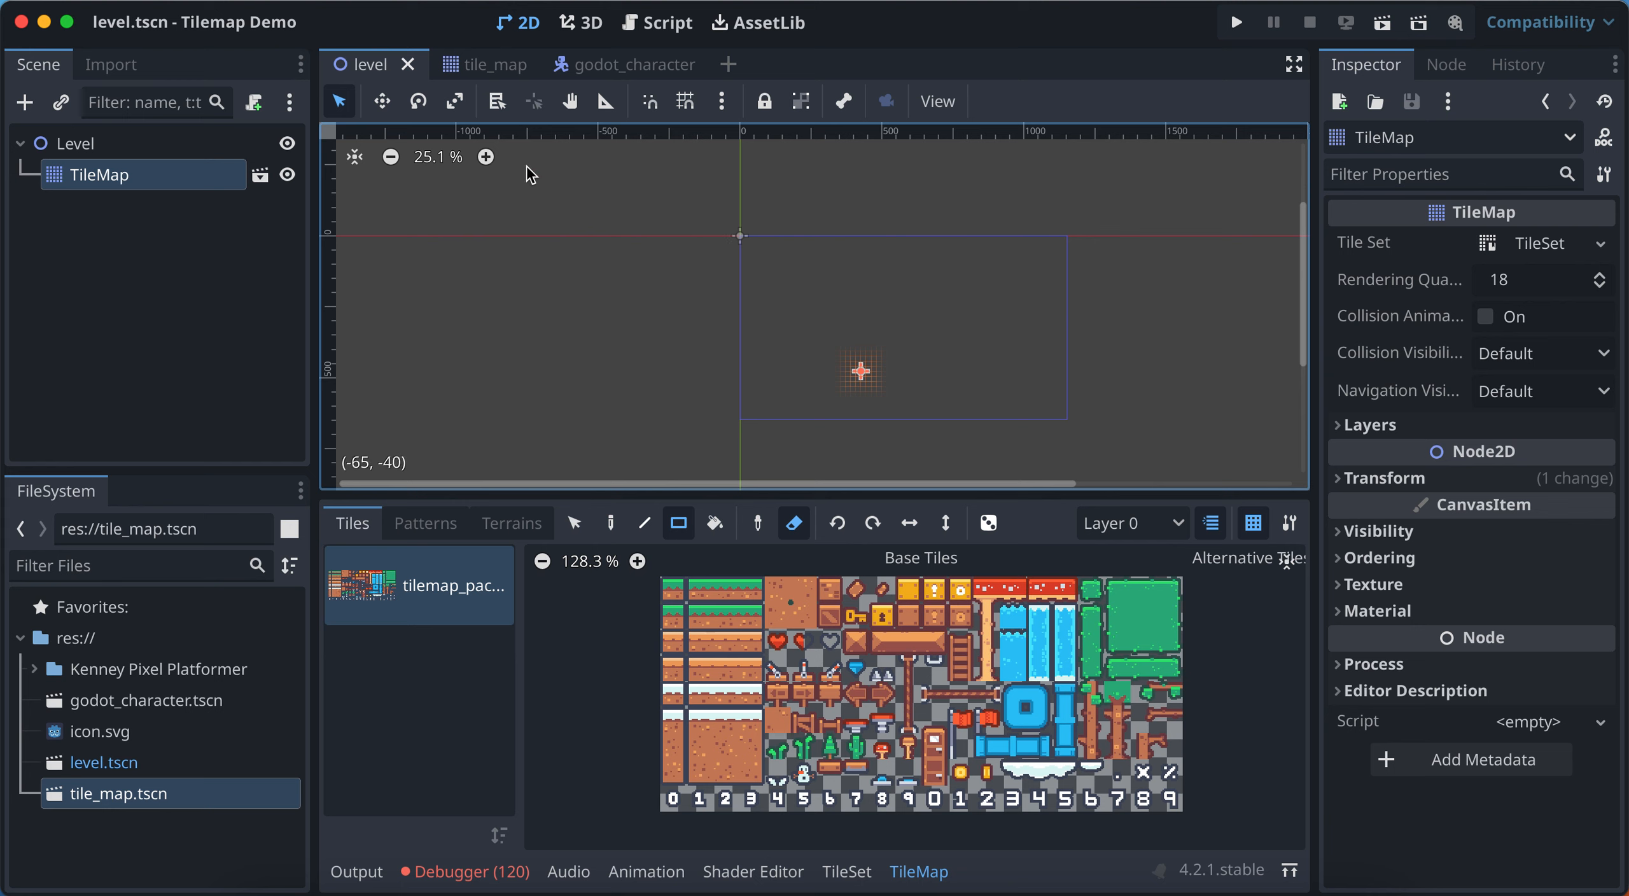
In the project's display window settings, set the viewport width to 700 and the viewport height to 300
click(221, 0)
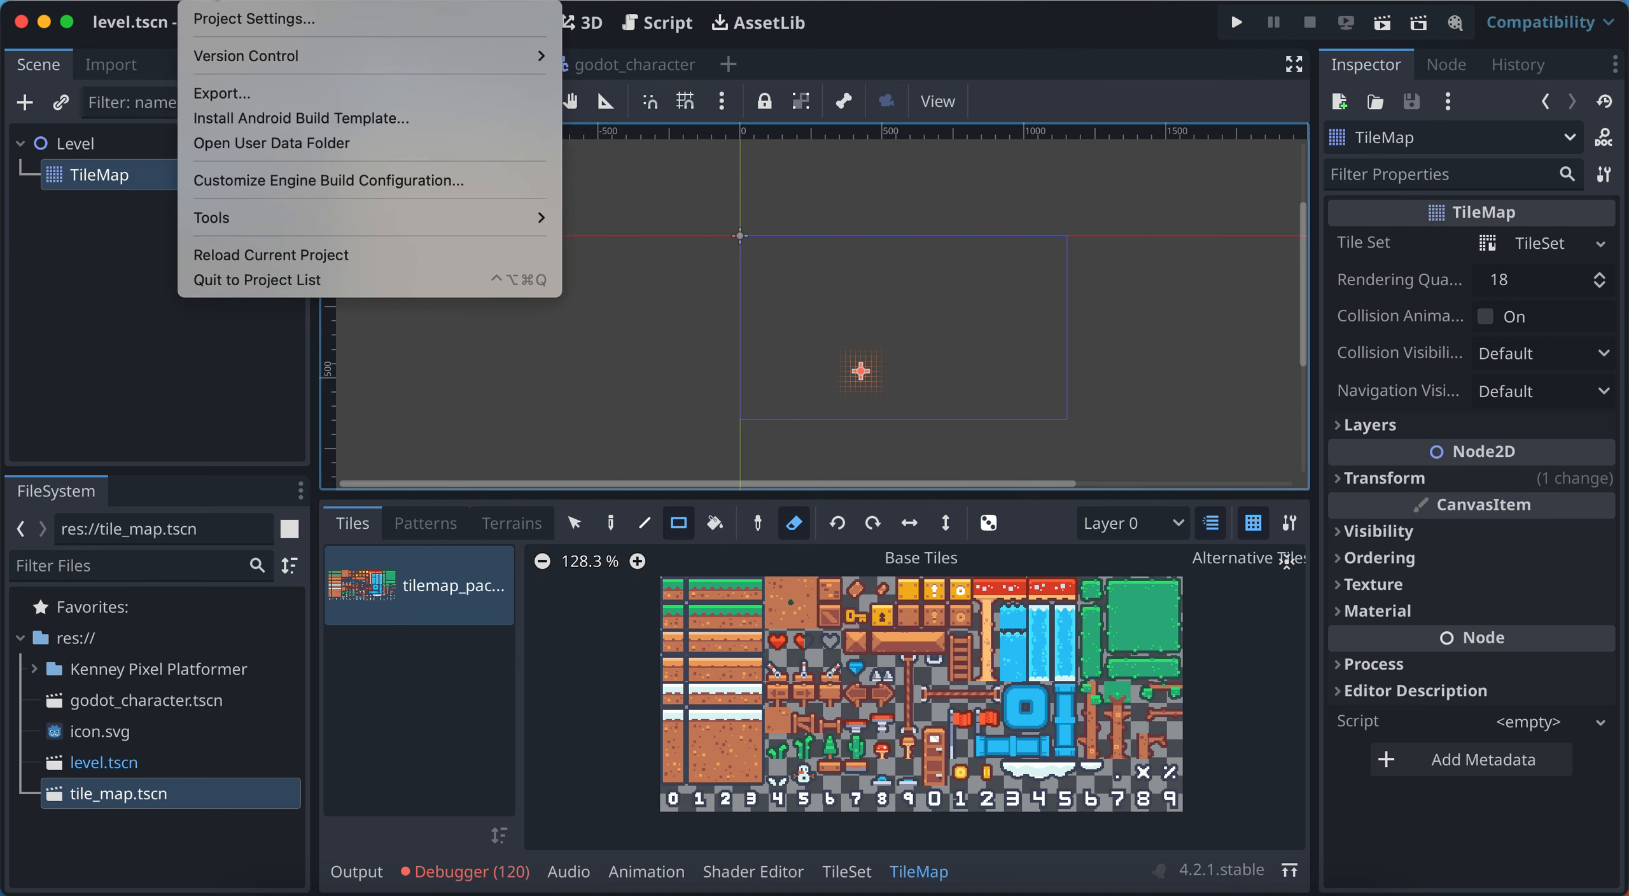
click(295, 24)
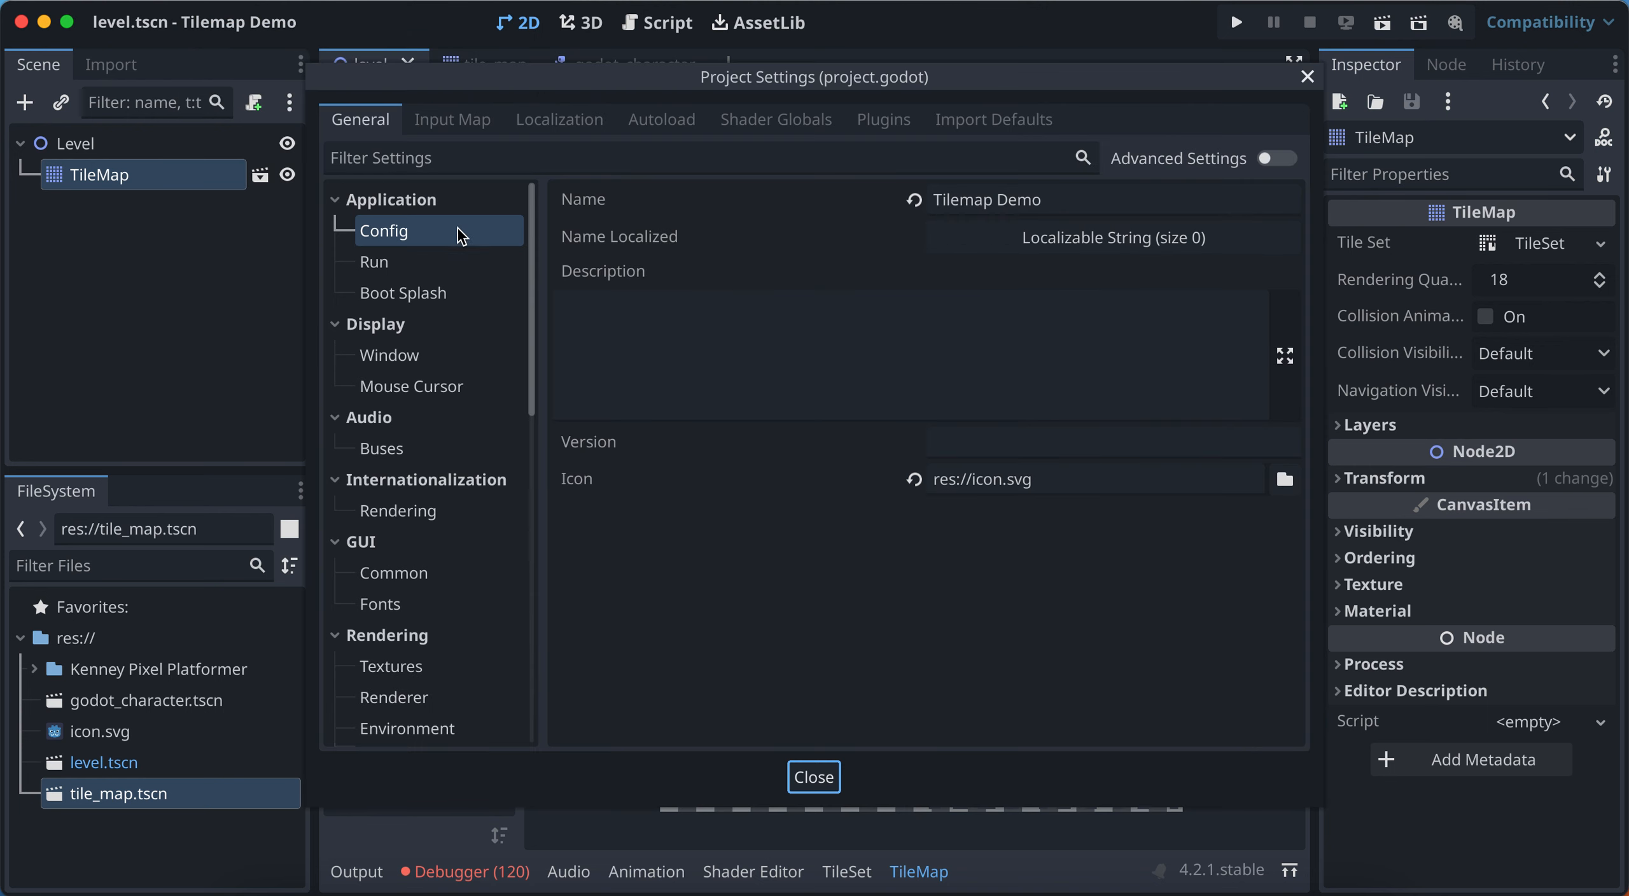
click(390, 355)
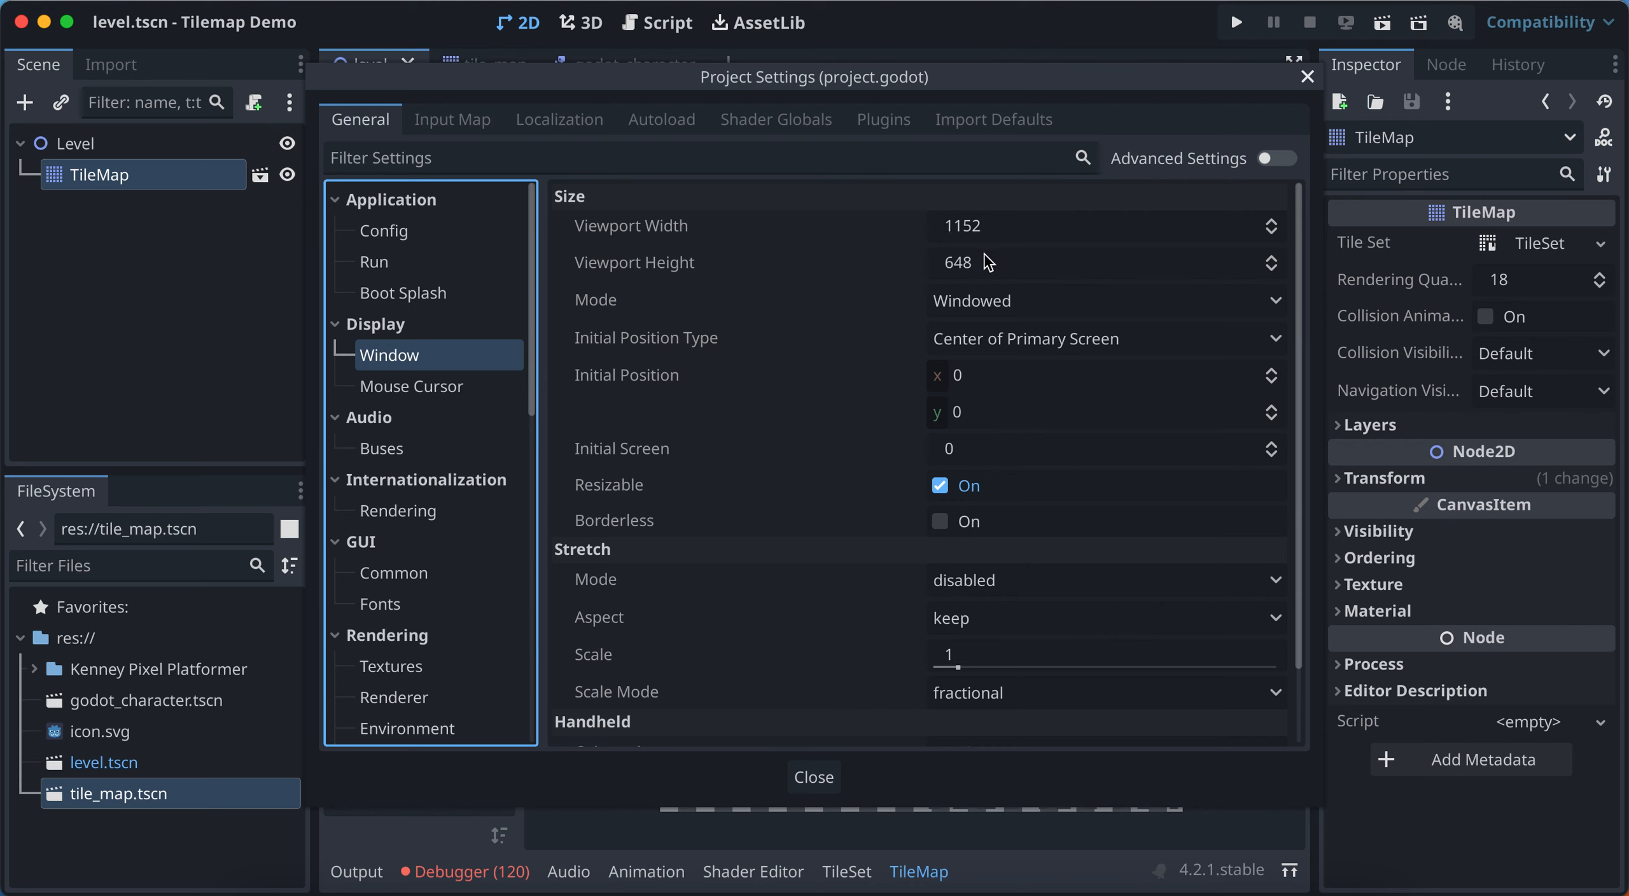
click(998, 225)
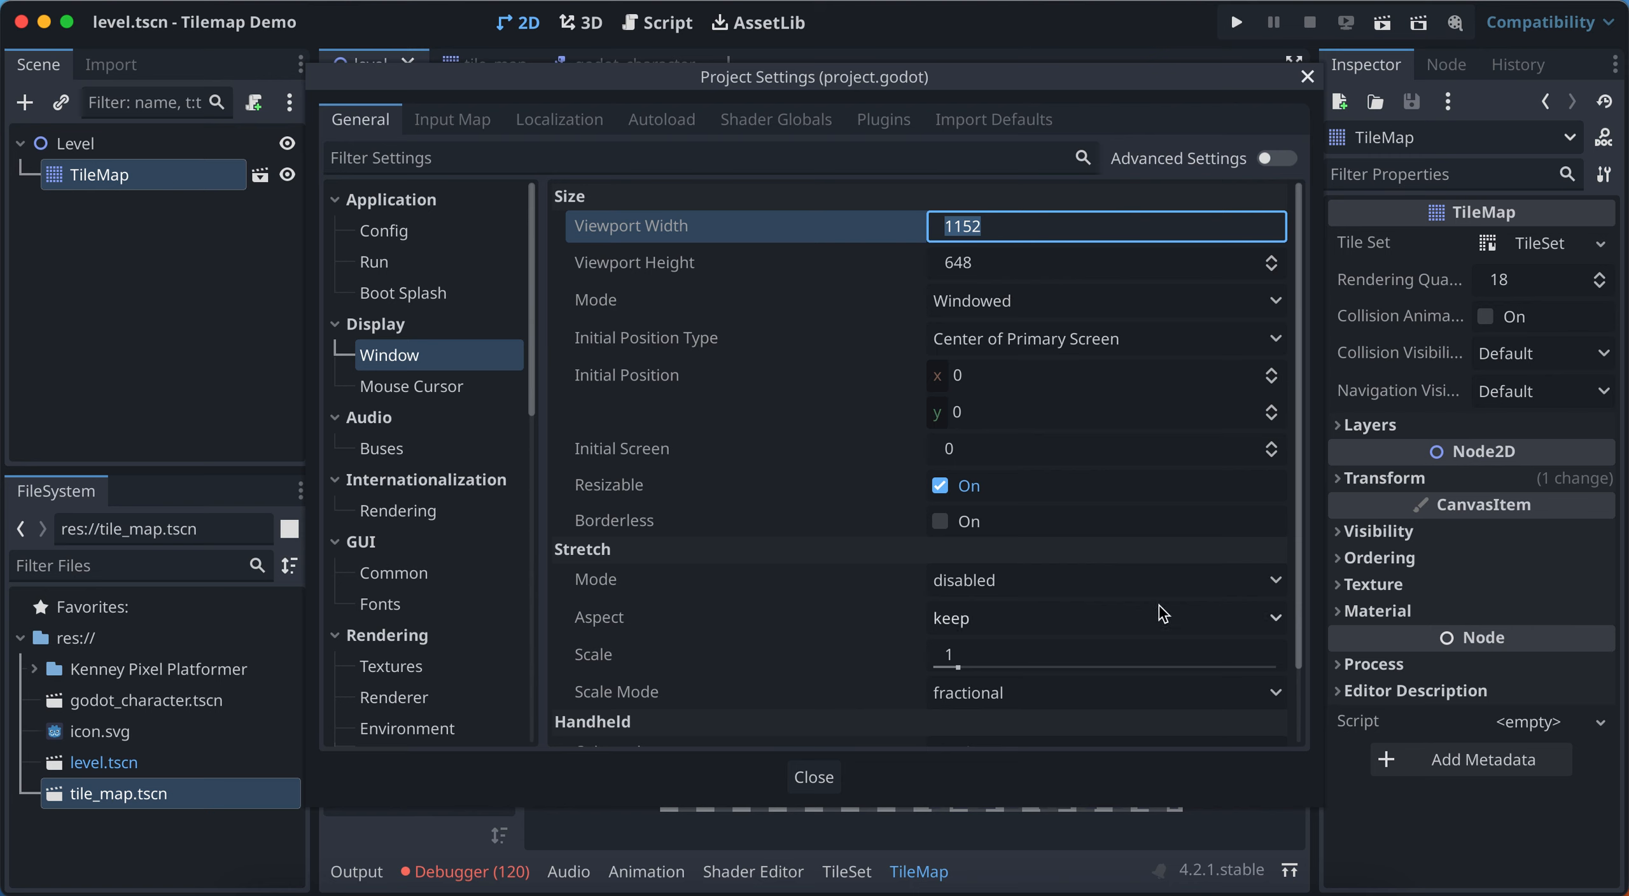
click(986, 260)
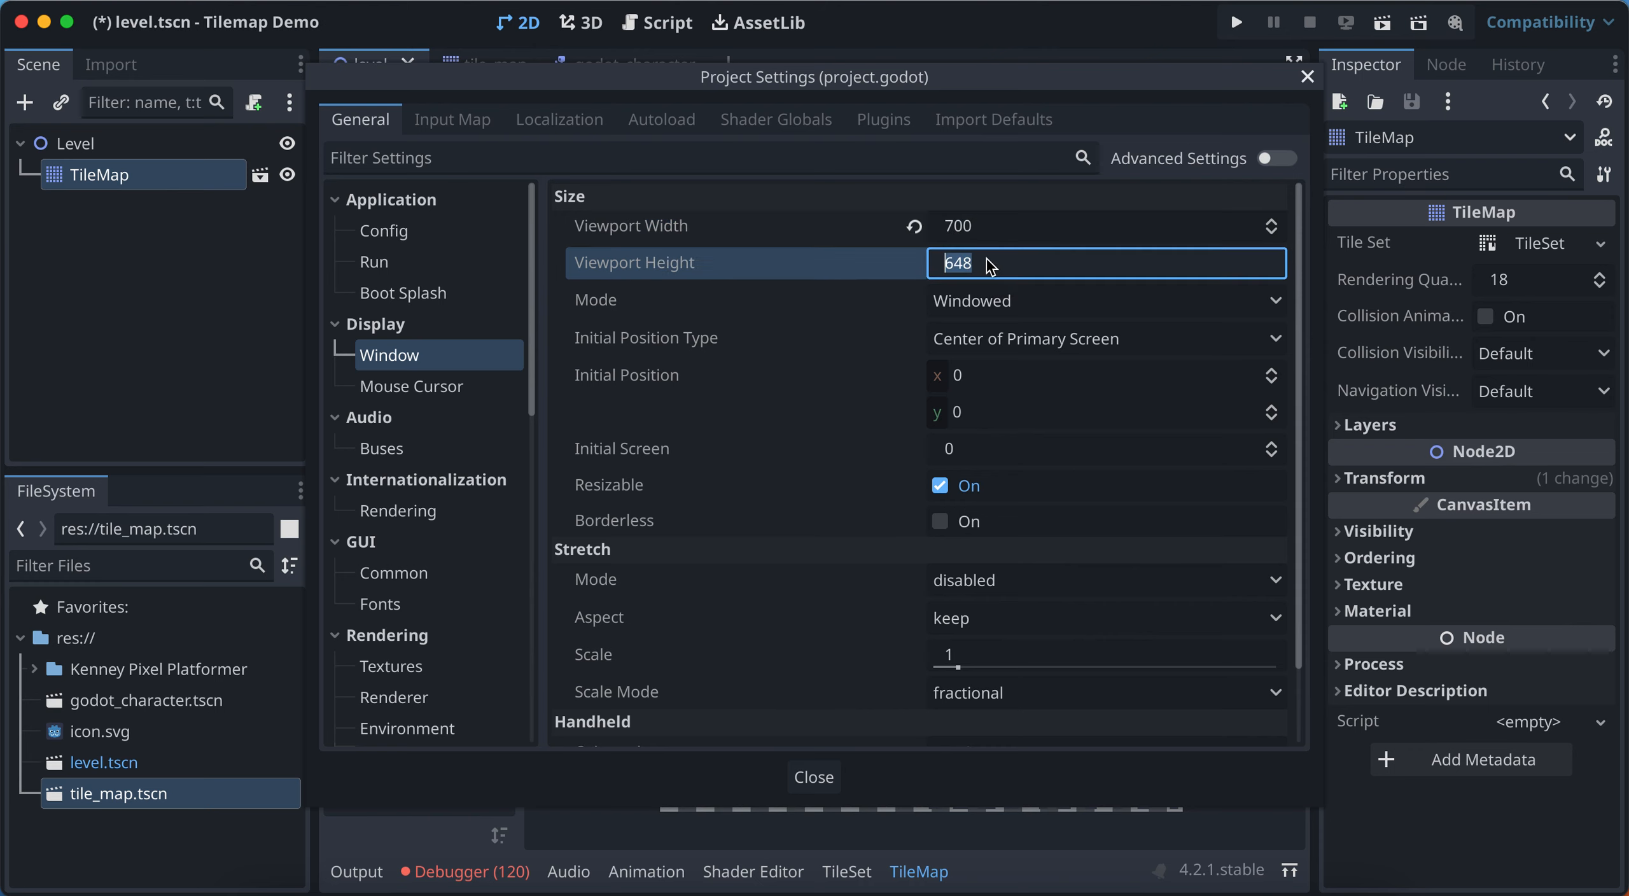
text(300)
click(986, 227)
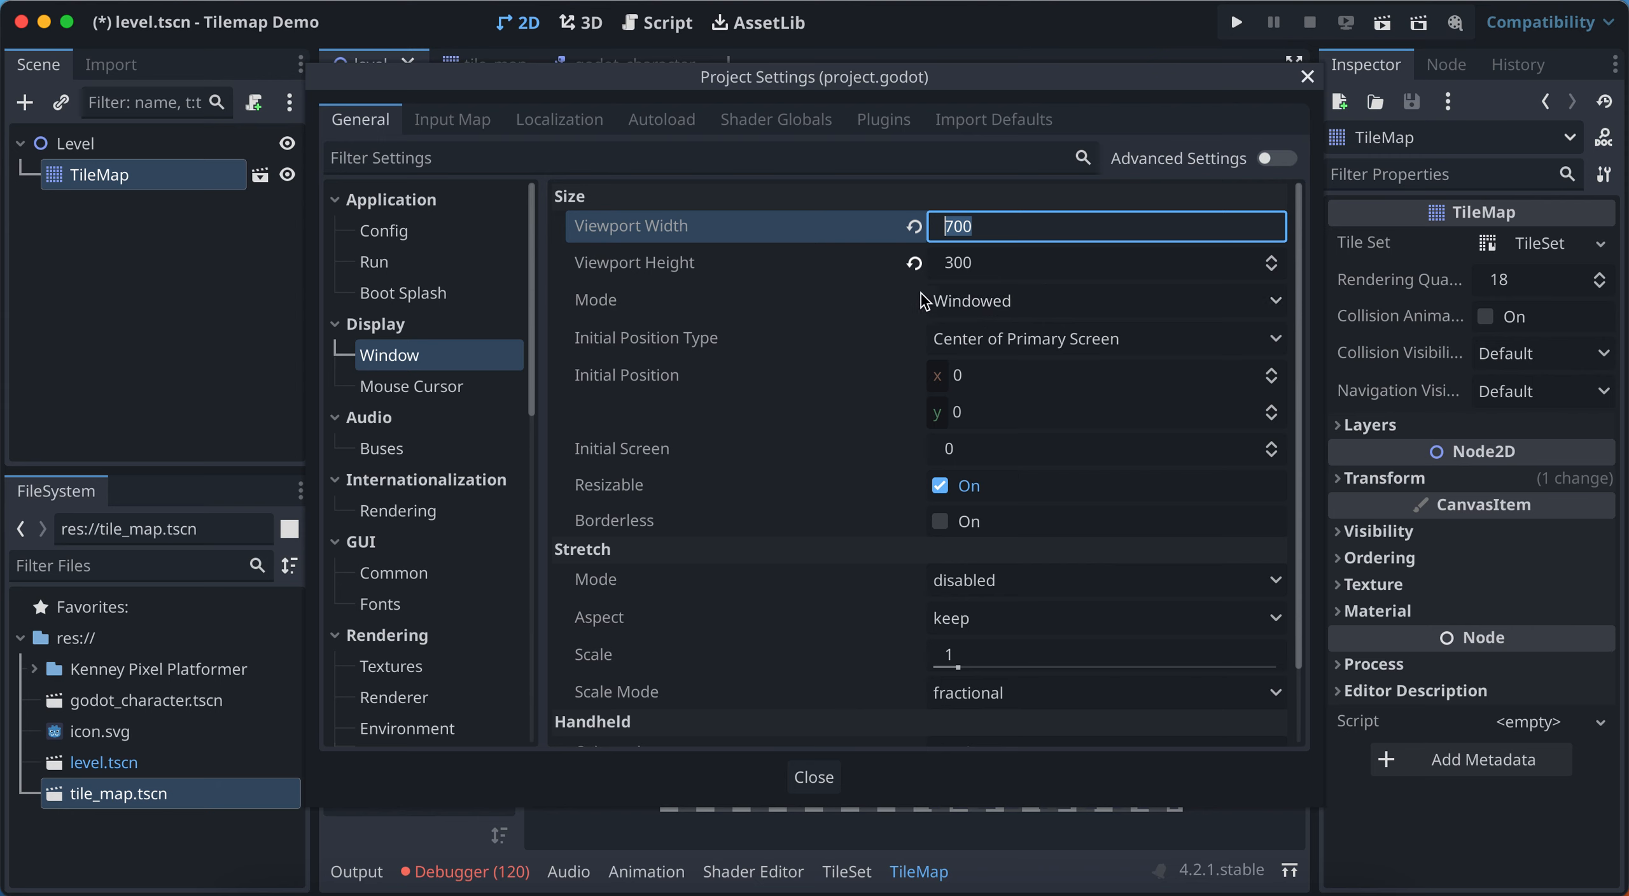
Set the window mode to Maximized and the stretch mode to viewport, and run the project with these settings
click(981, 304)
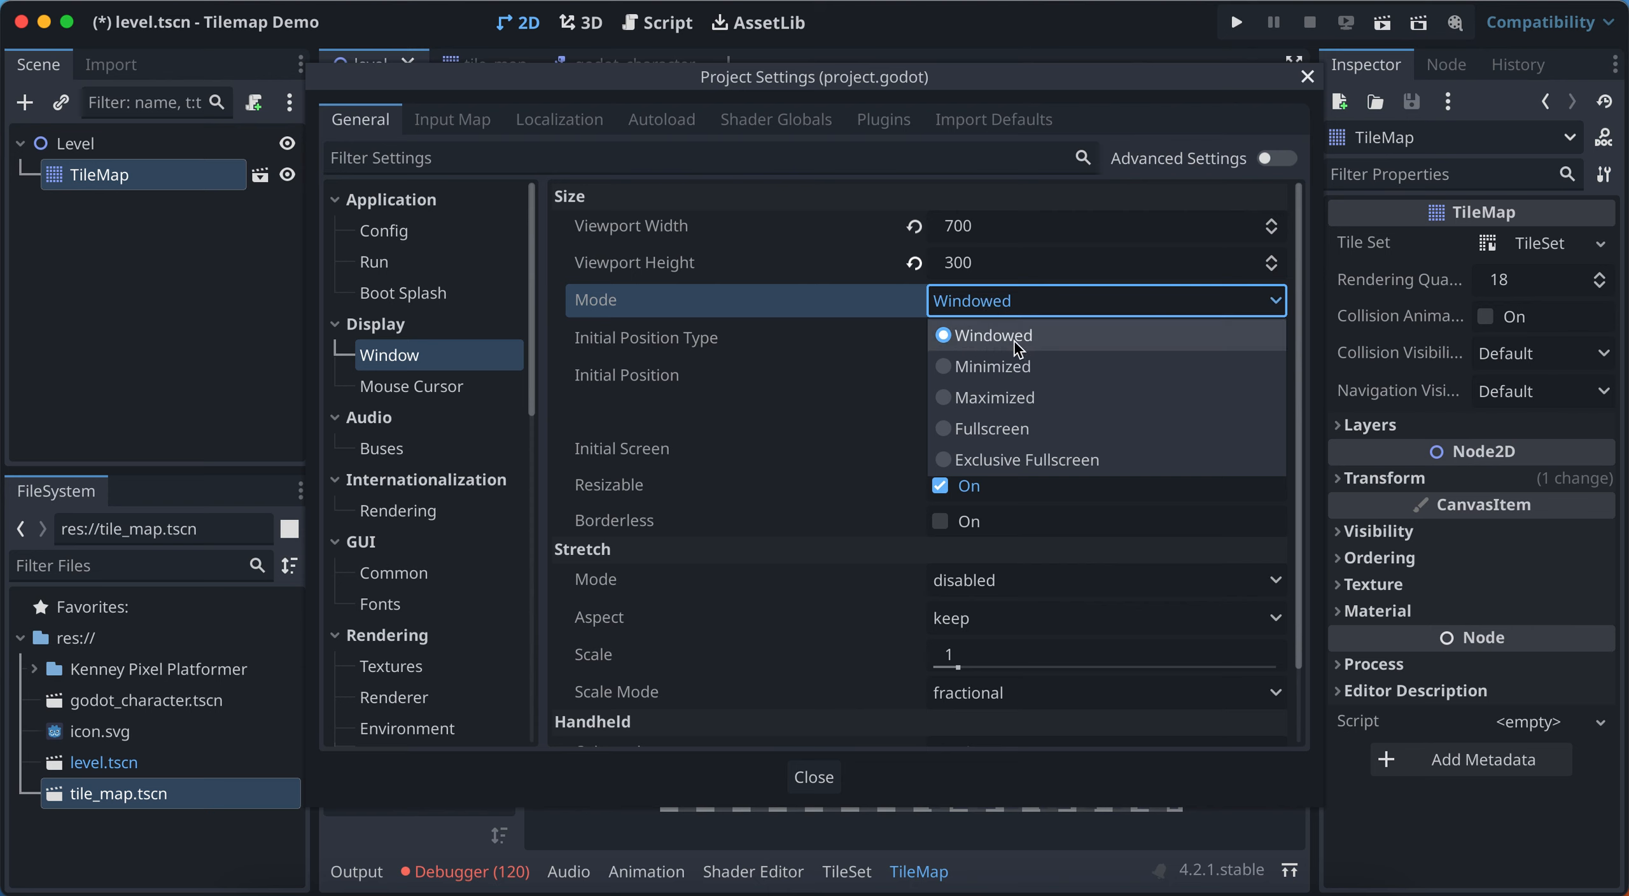
click(1003, 401)
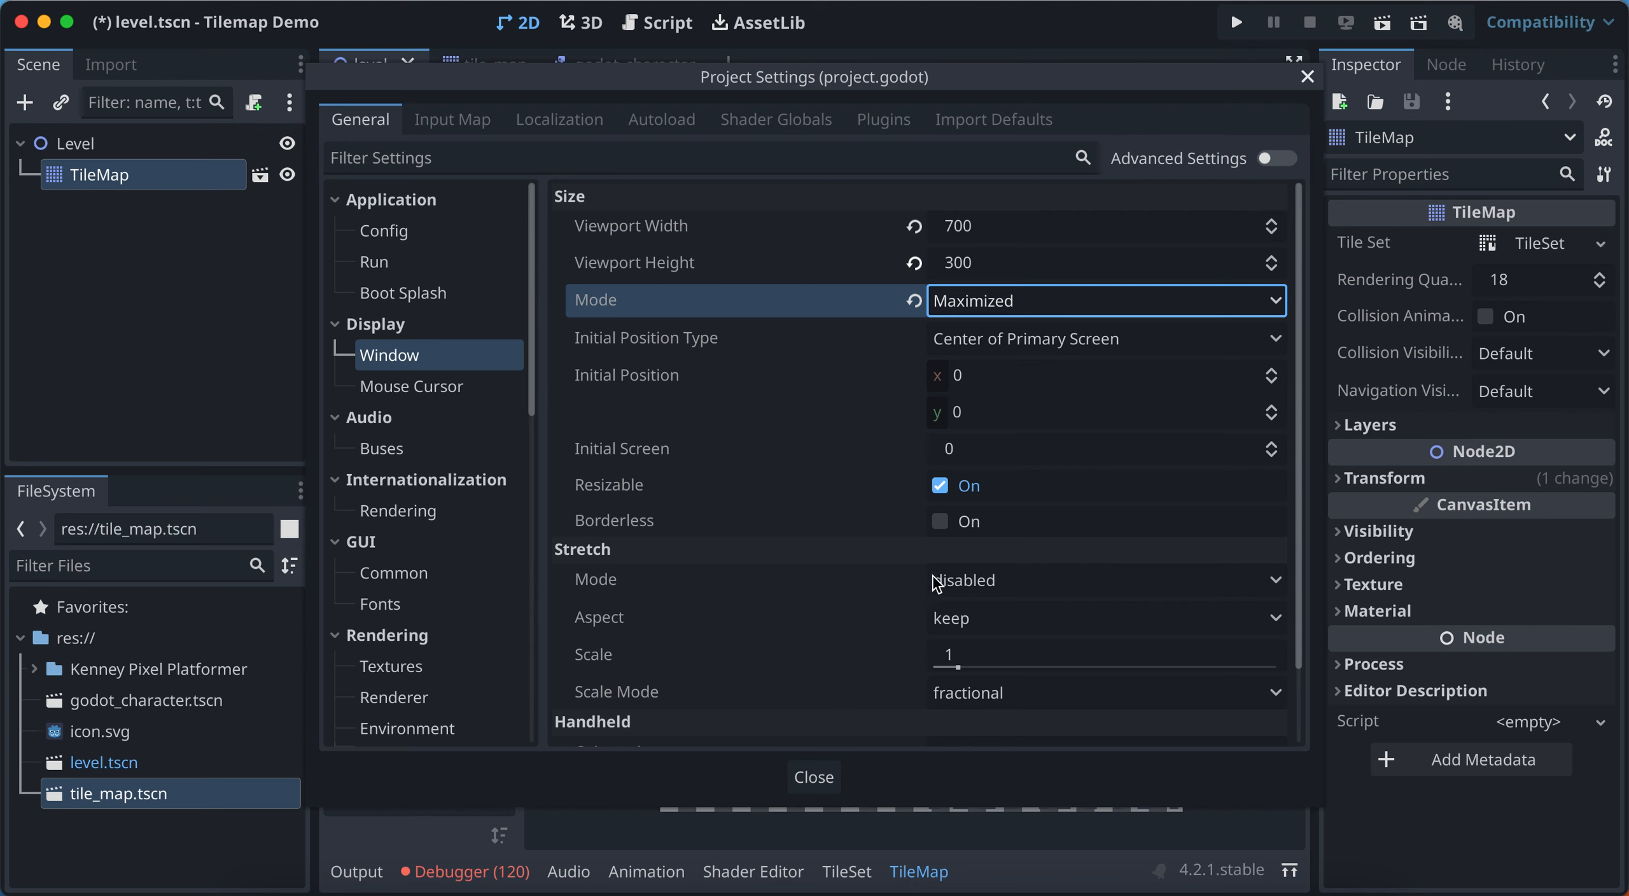
click(997, 579)
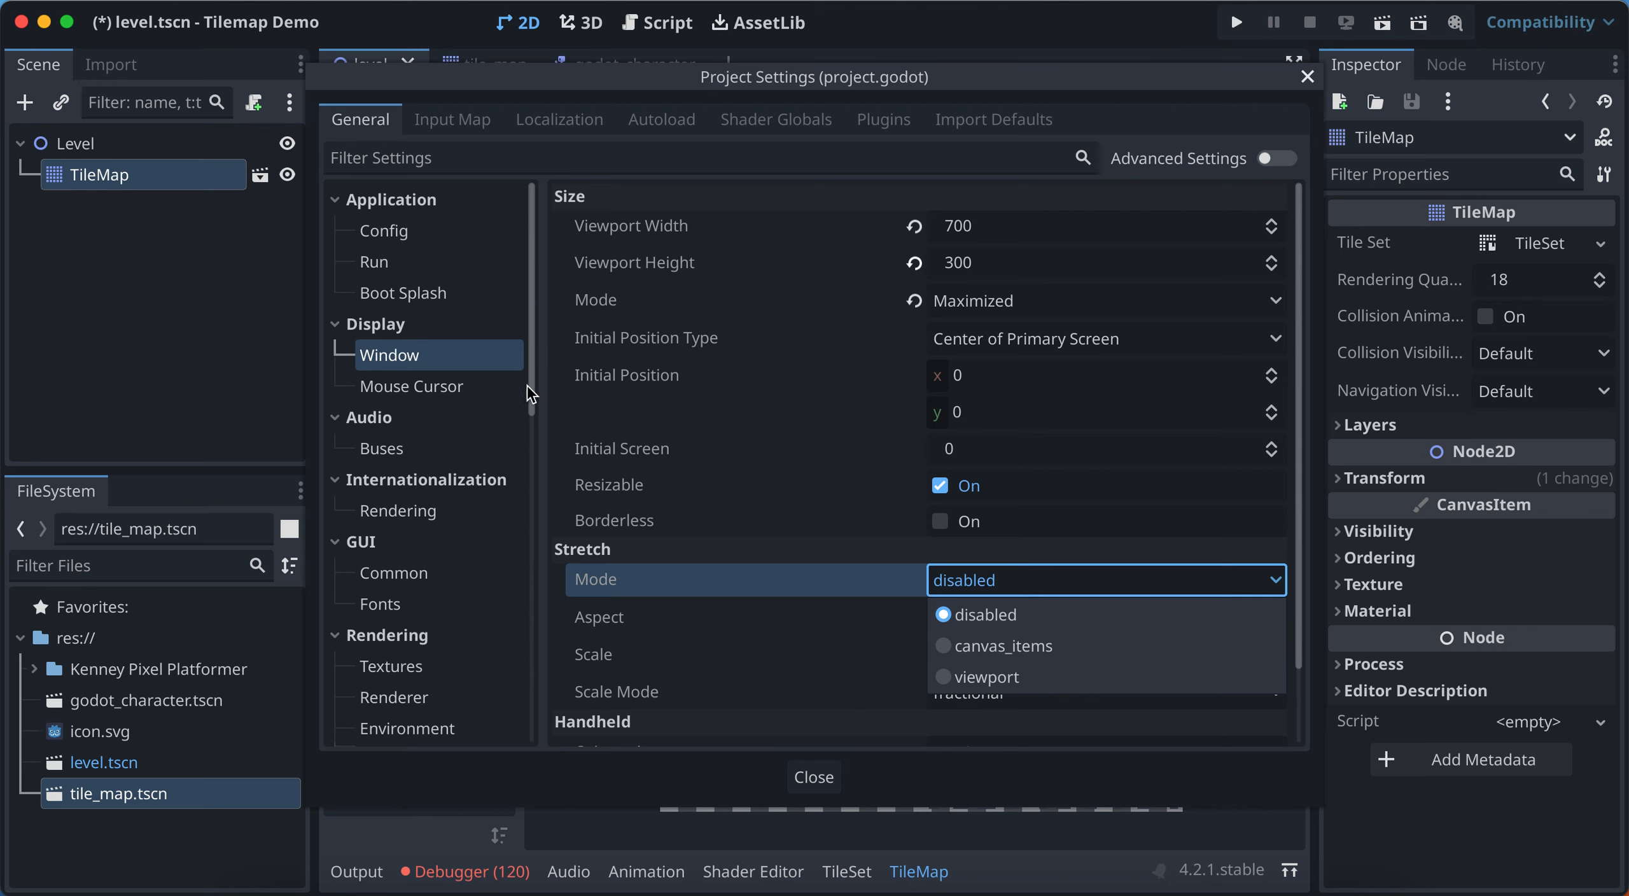
click(983, 679)
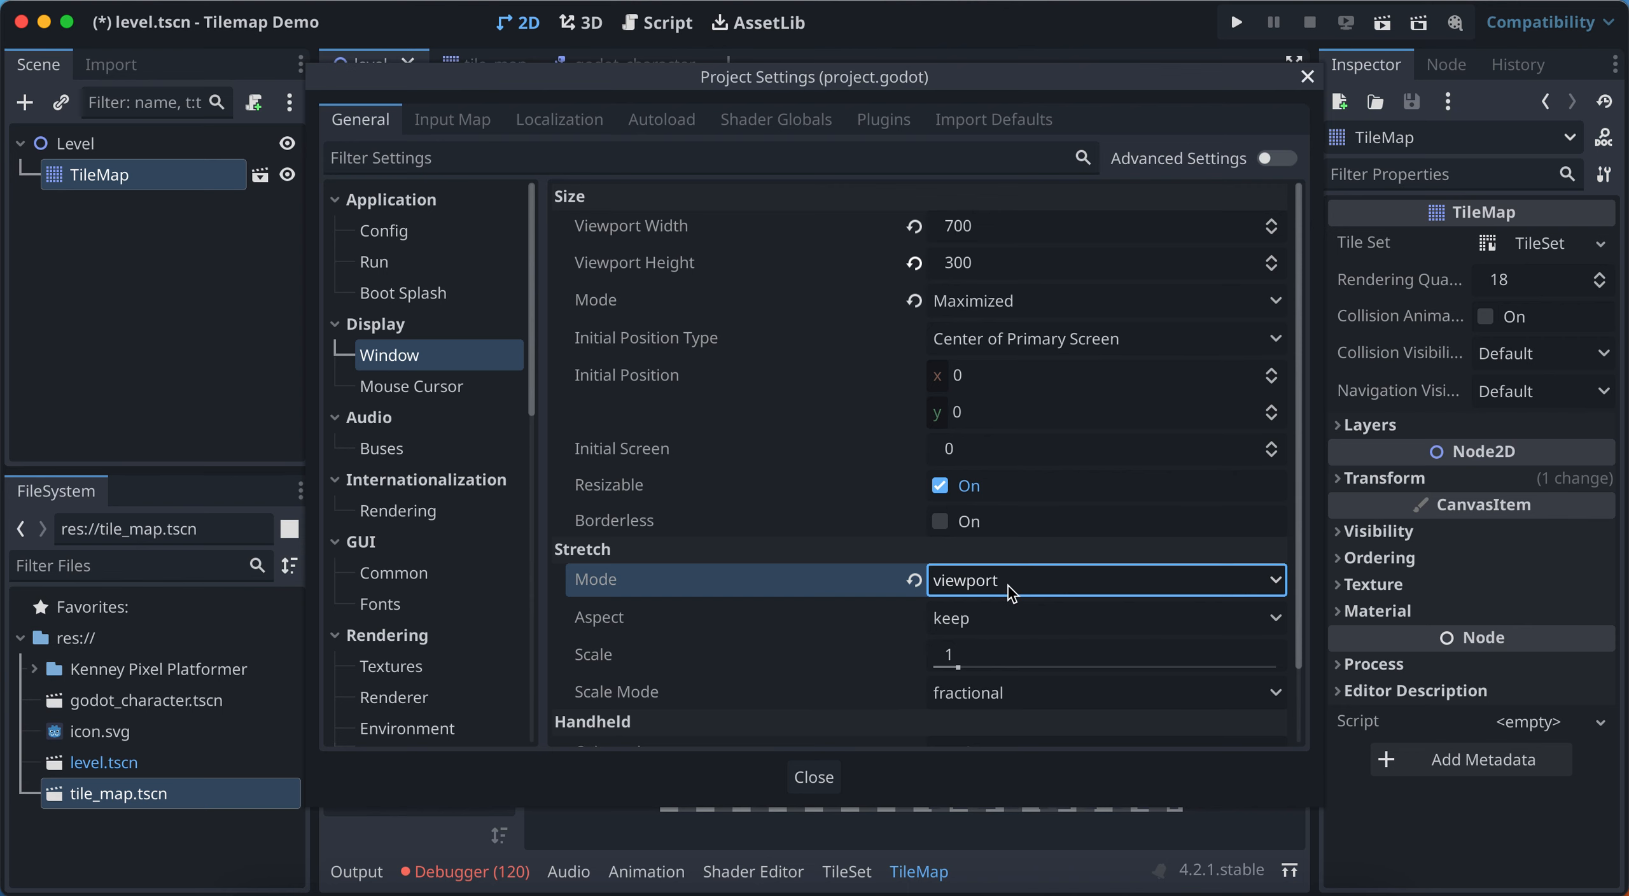
click(813, 776)
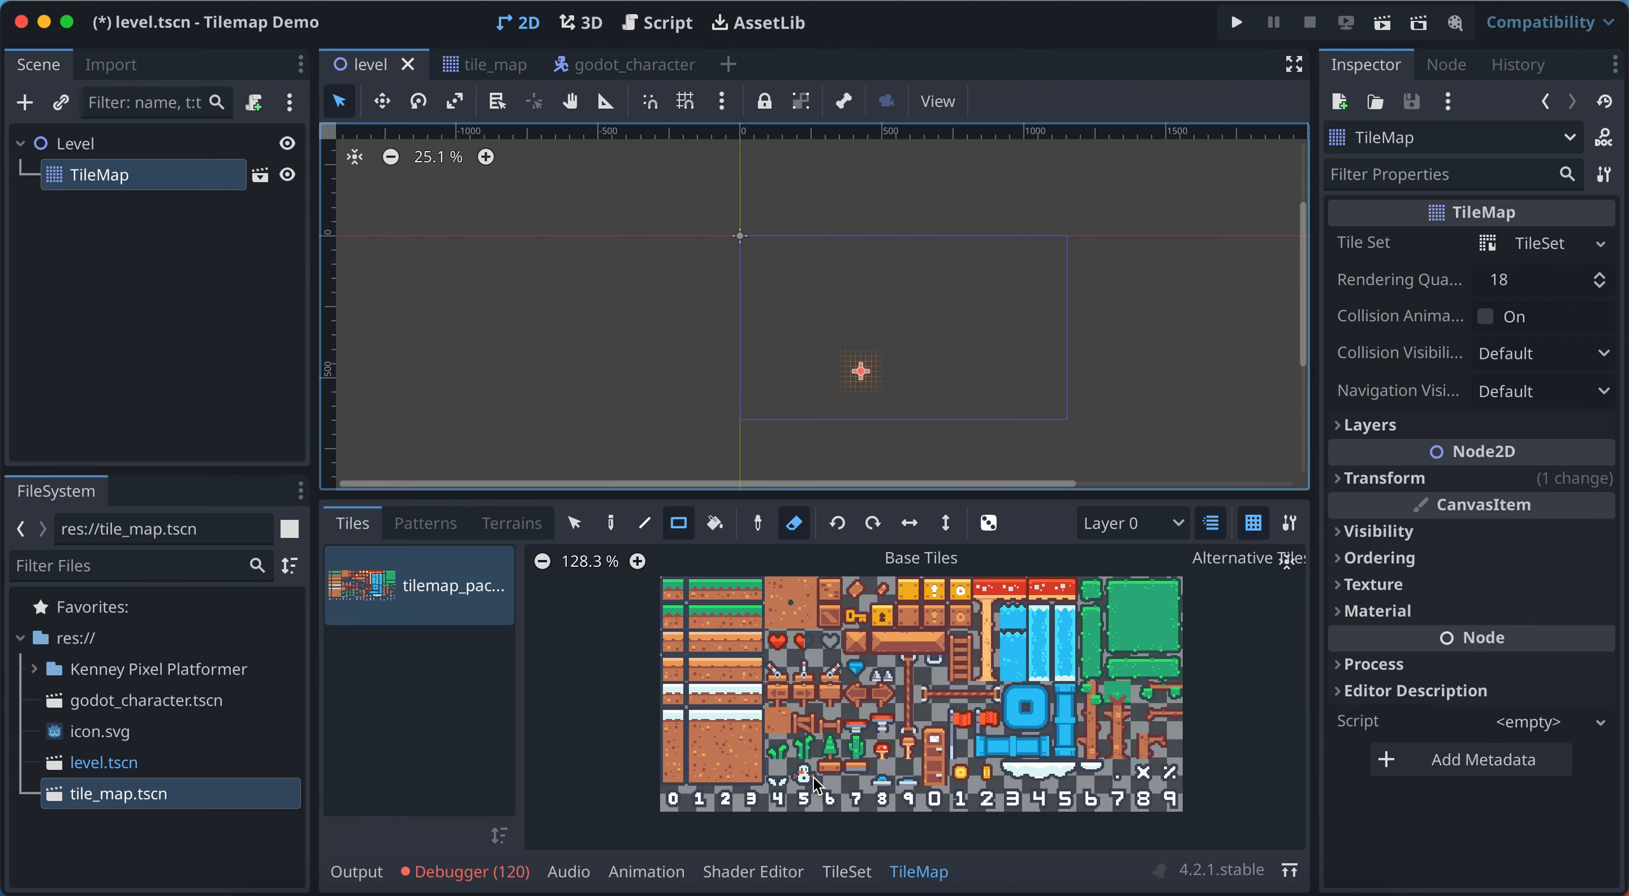
click(1237, 24)
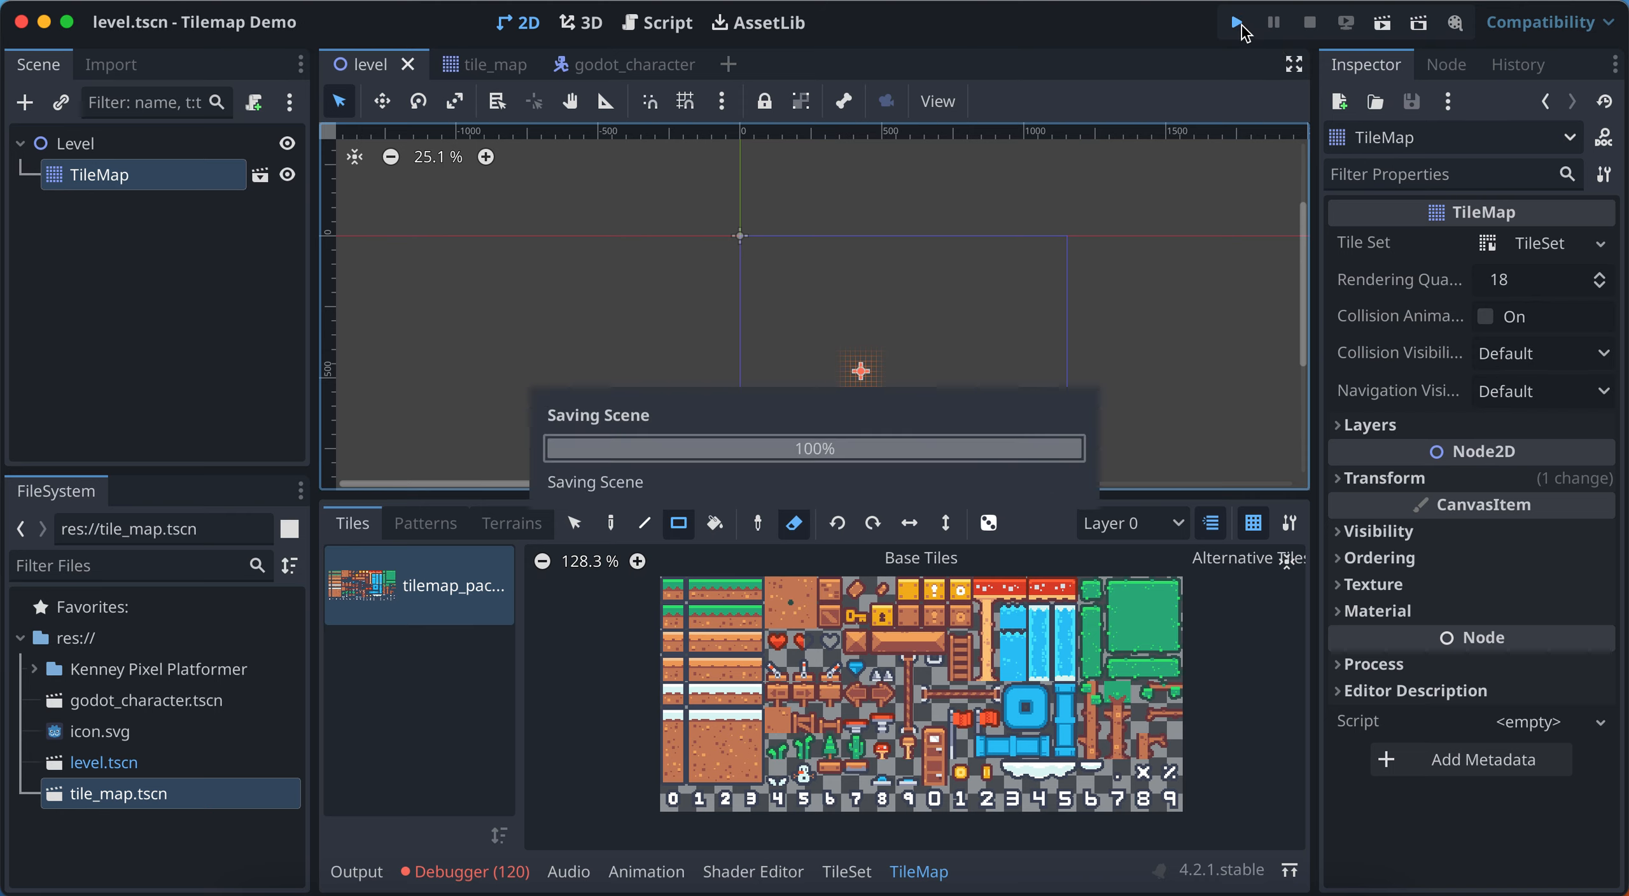
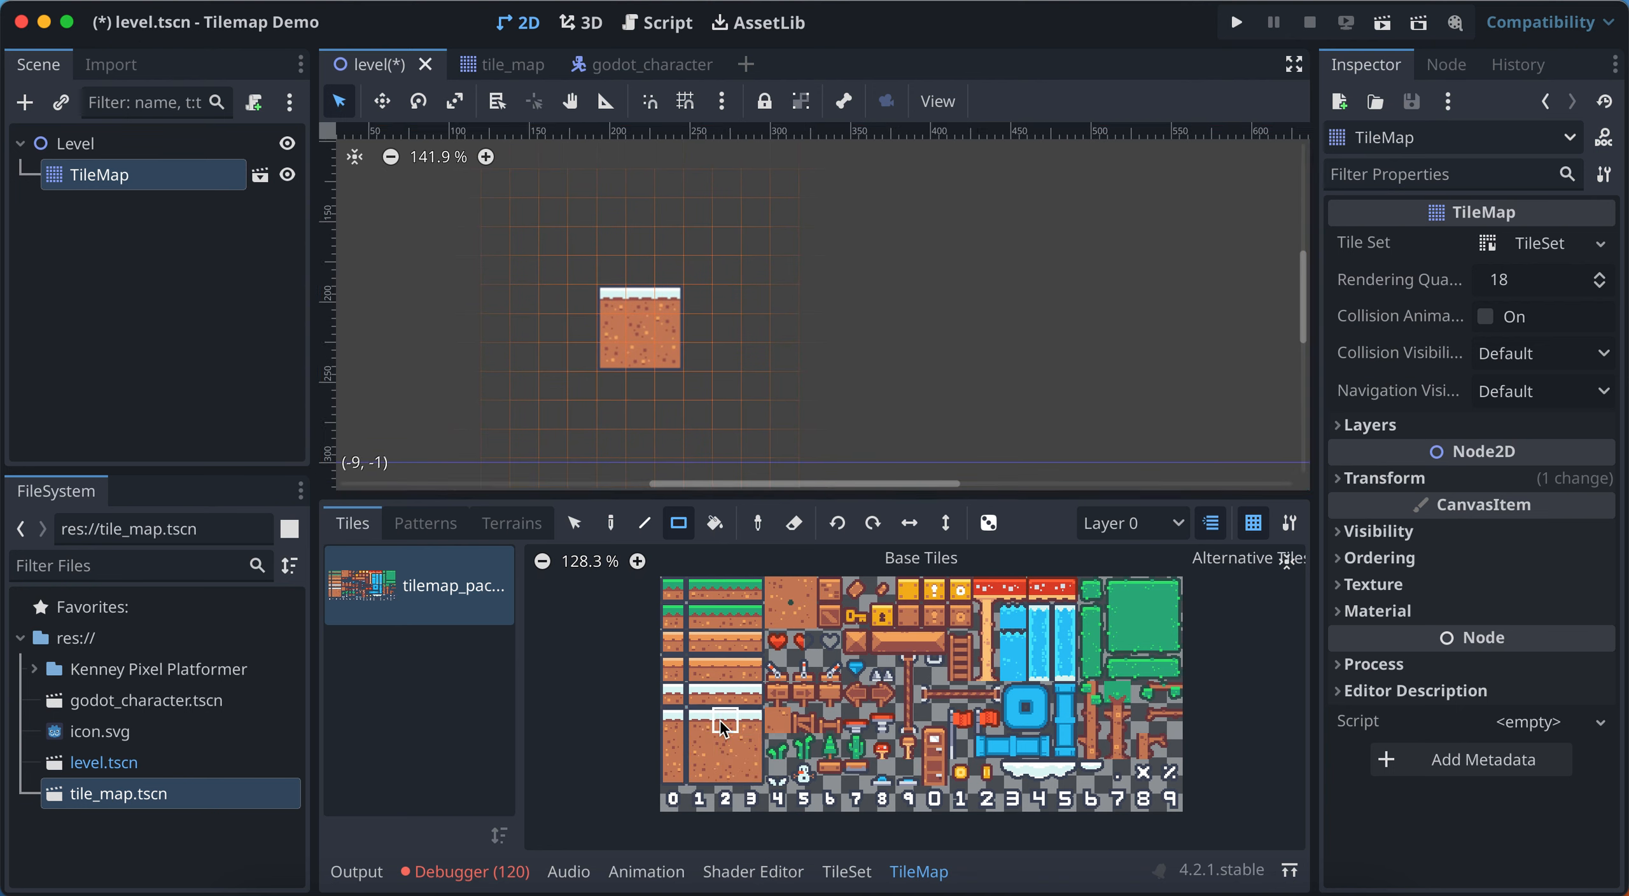
Extend the snow-topped dirt block to the right by about 13 tiles, three tiles high, using the block's middle-column tiles
drag(725, 718, 725, 779)
drag(698, 310, 1039, 360)
scroll(1039, 364, down, 7)
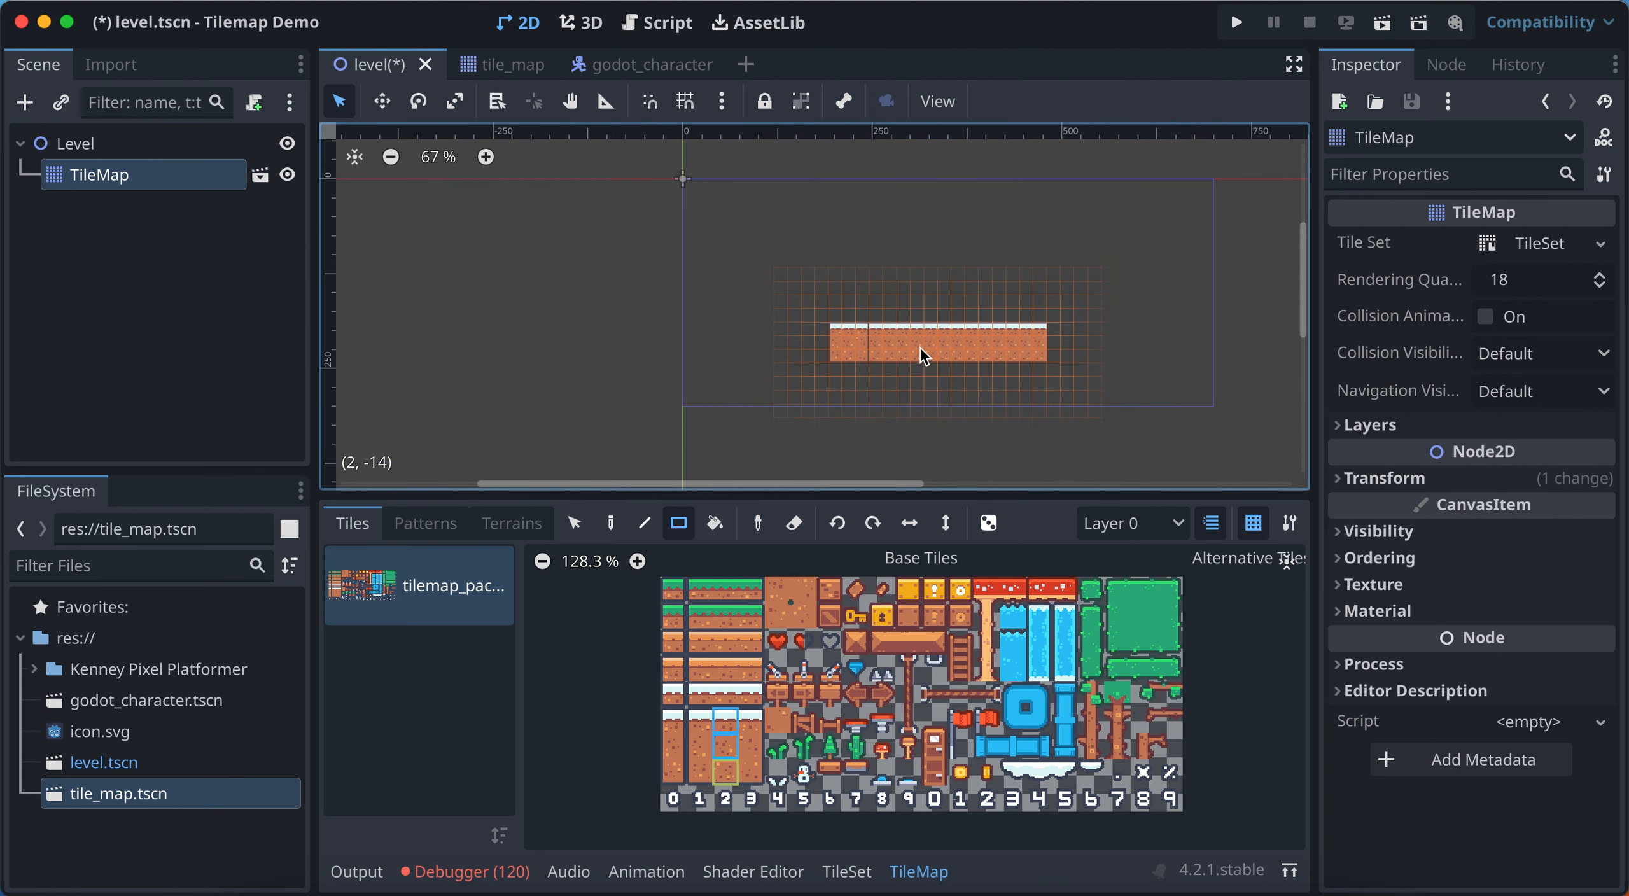
Replace the right-edge tiles in the snow-topped block's third column with the three middle-column tiles, and run the project to check the seam
scroll(920, 347, up, 14)
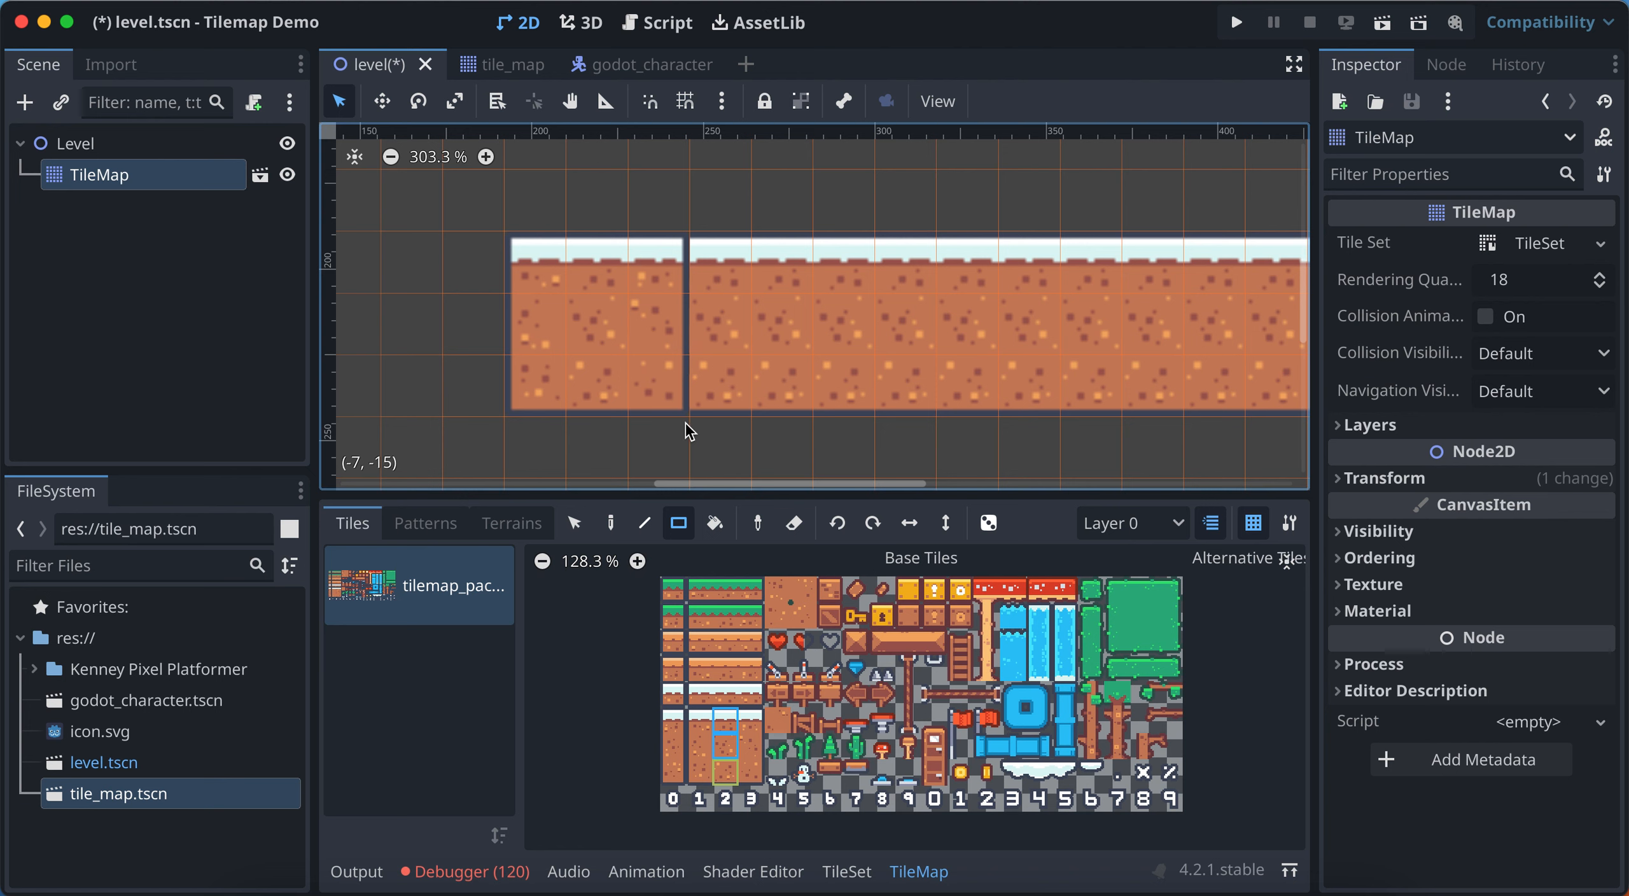
drag(756, 721, 757, 743)
scroll(755, 770, up, 8)
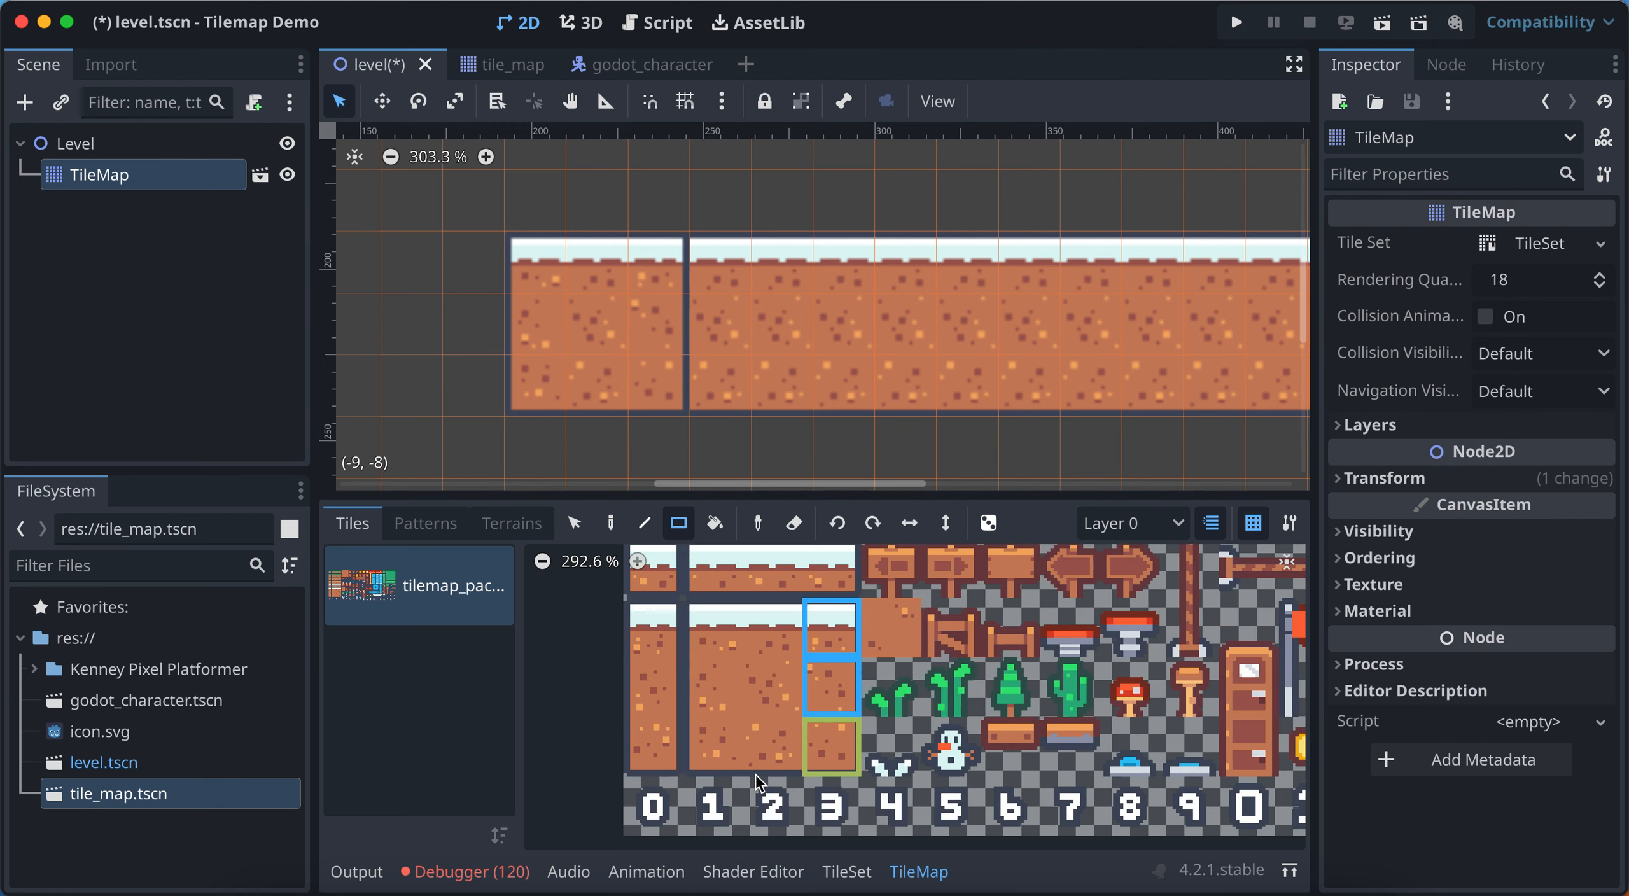
drag(789, 645, 779, 641)
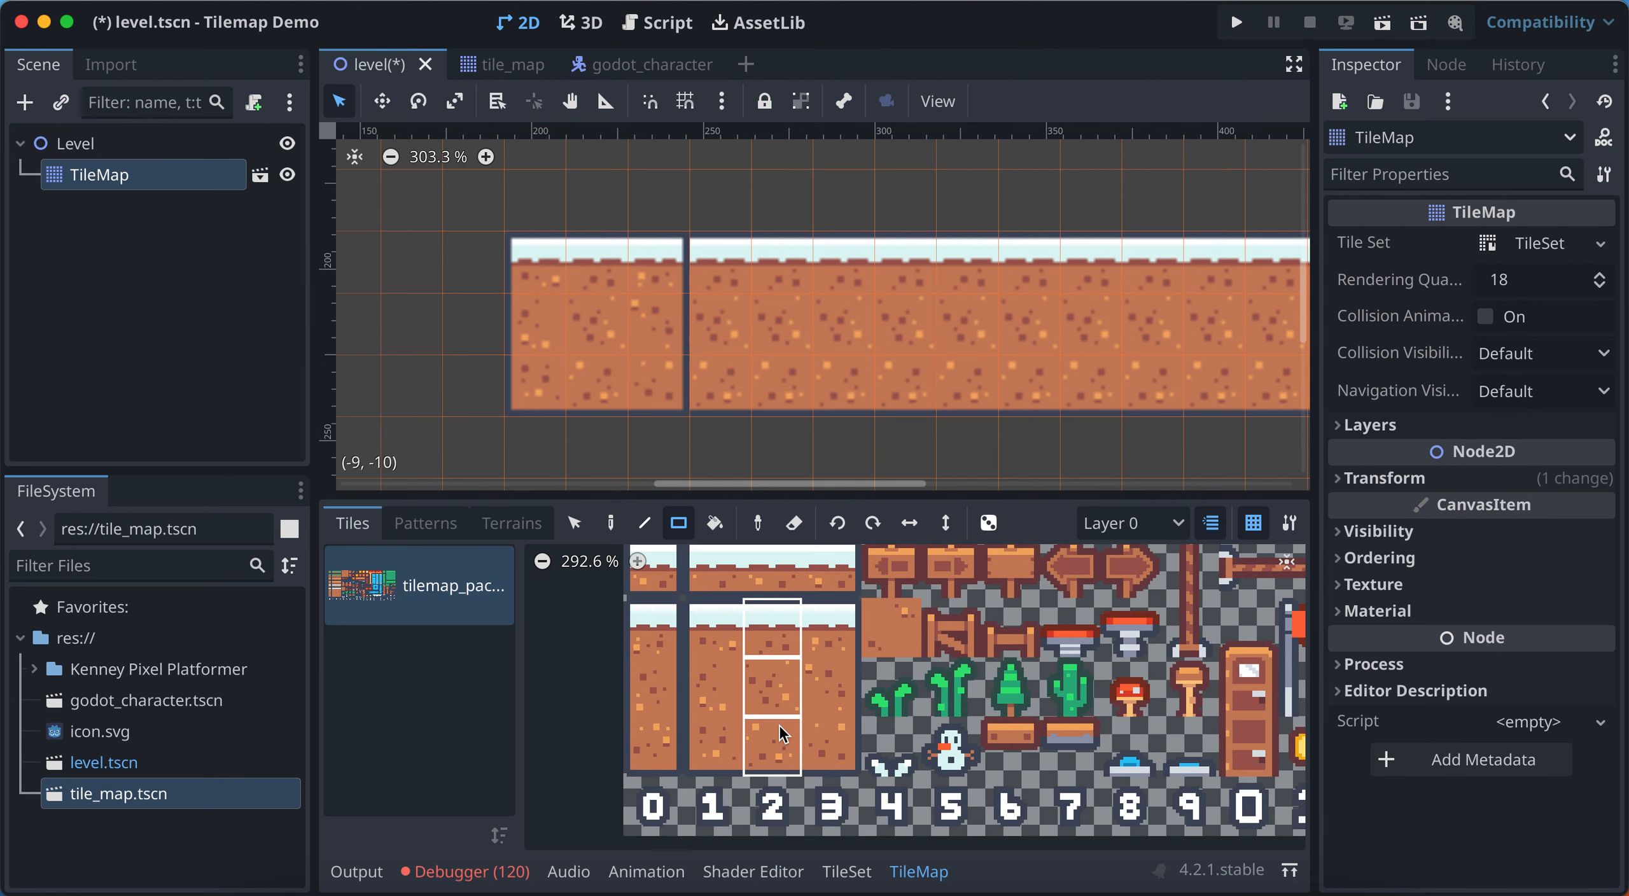
drag(778, 726, 779, 732)
drag(669, 255, 670, 382)
scroll(782, 384, down, 3)
scroll(782, 385, down, 4)
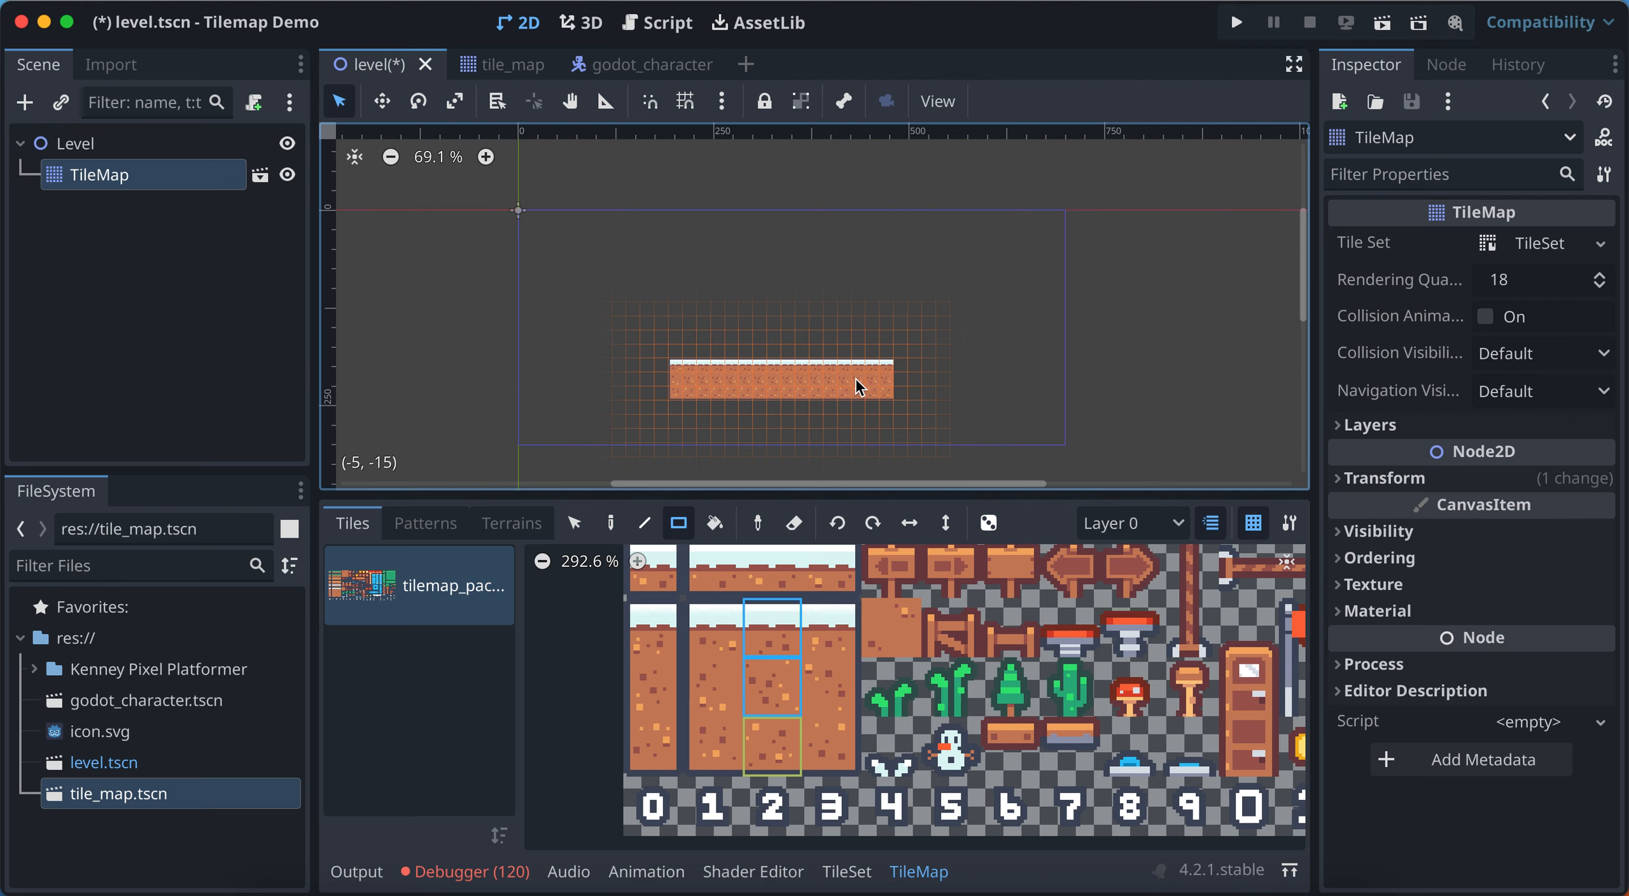
click(1231, 26)
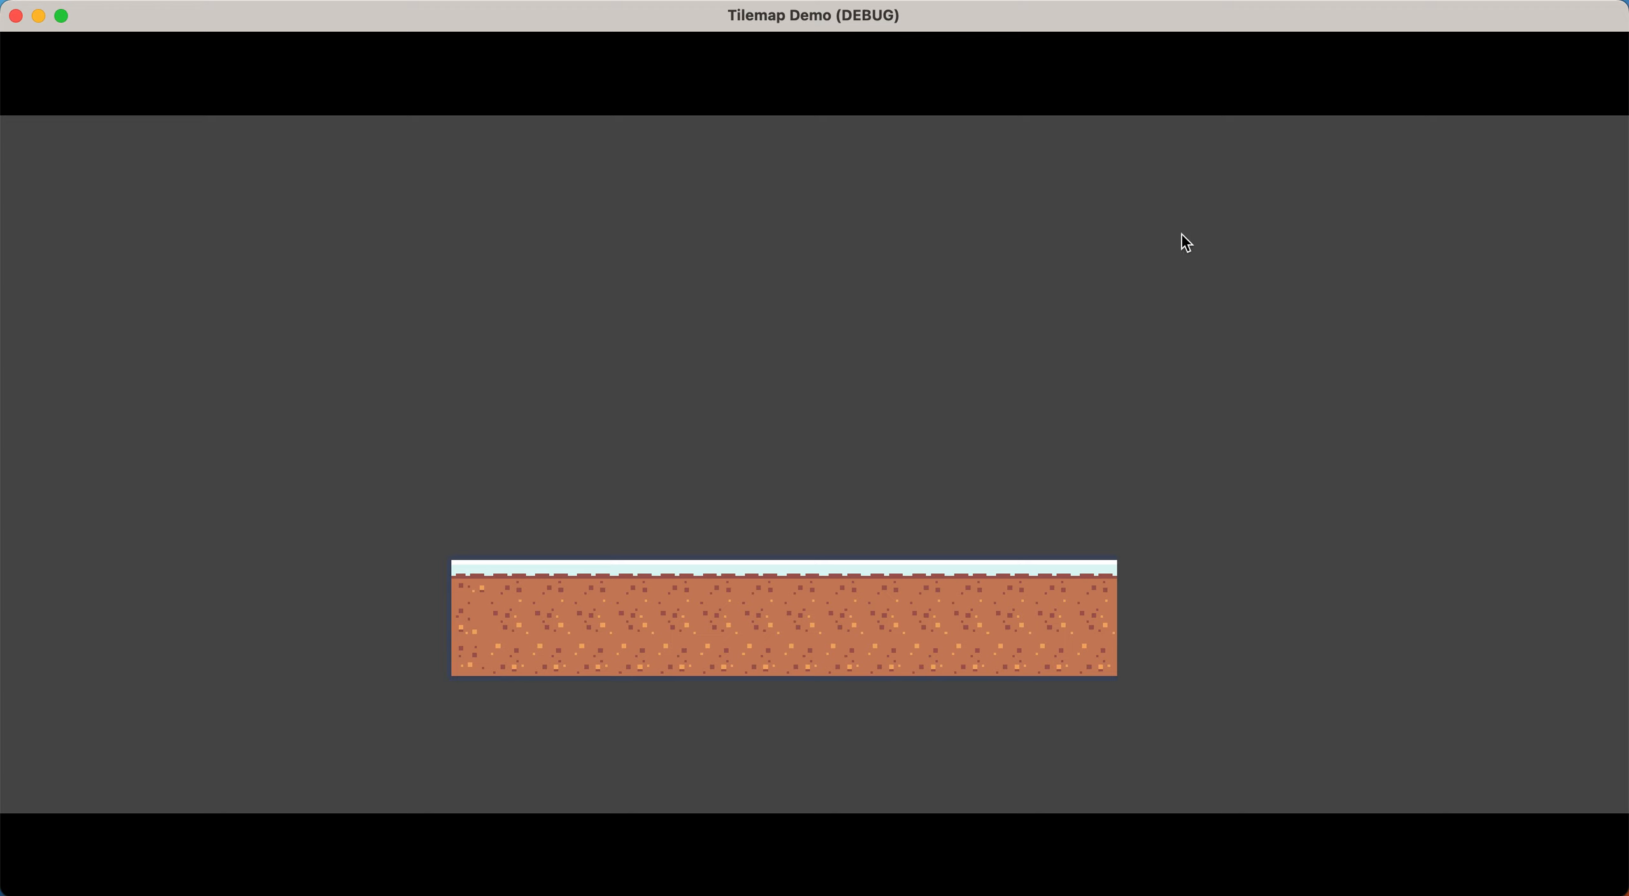
click(17, 18)
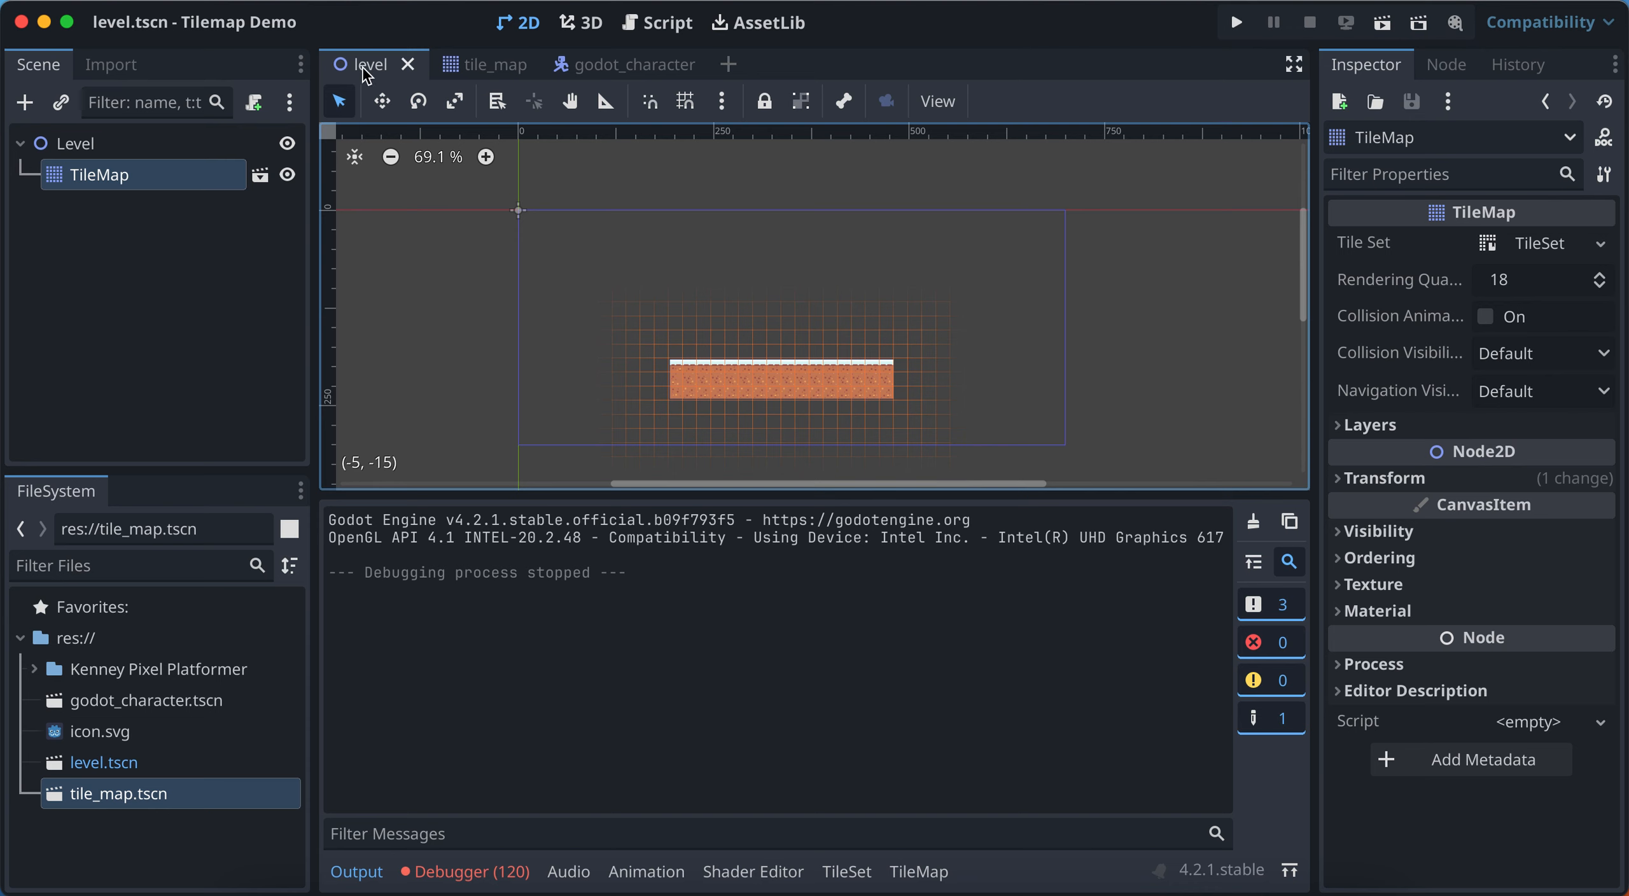
Look over the tile_map scene, and switch to the godot_character scene to examine its empty workspace and viewport frame
click(485, 66)
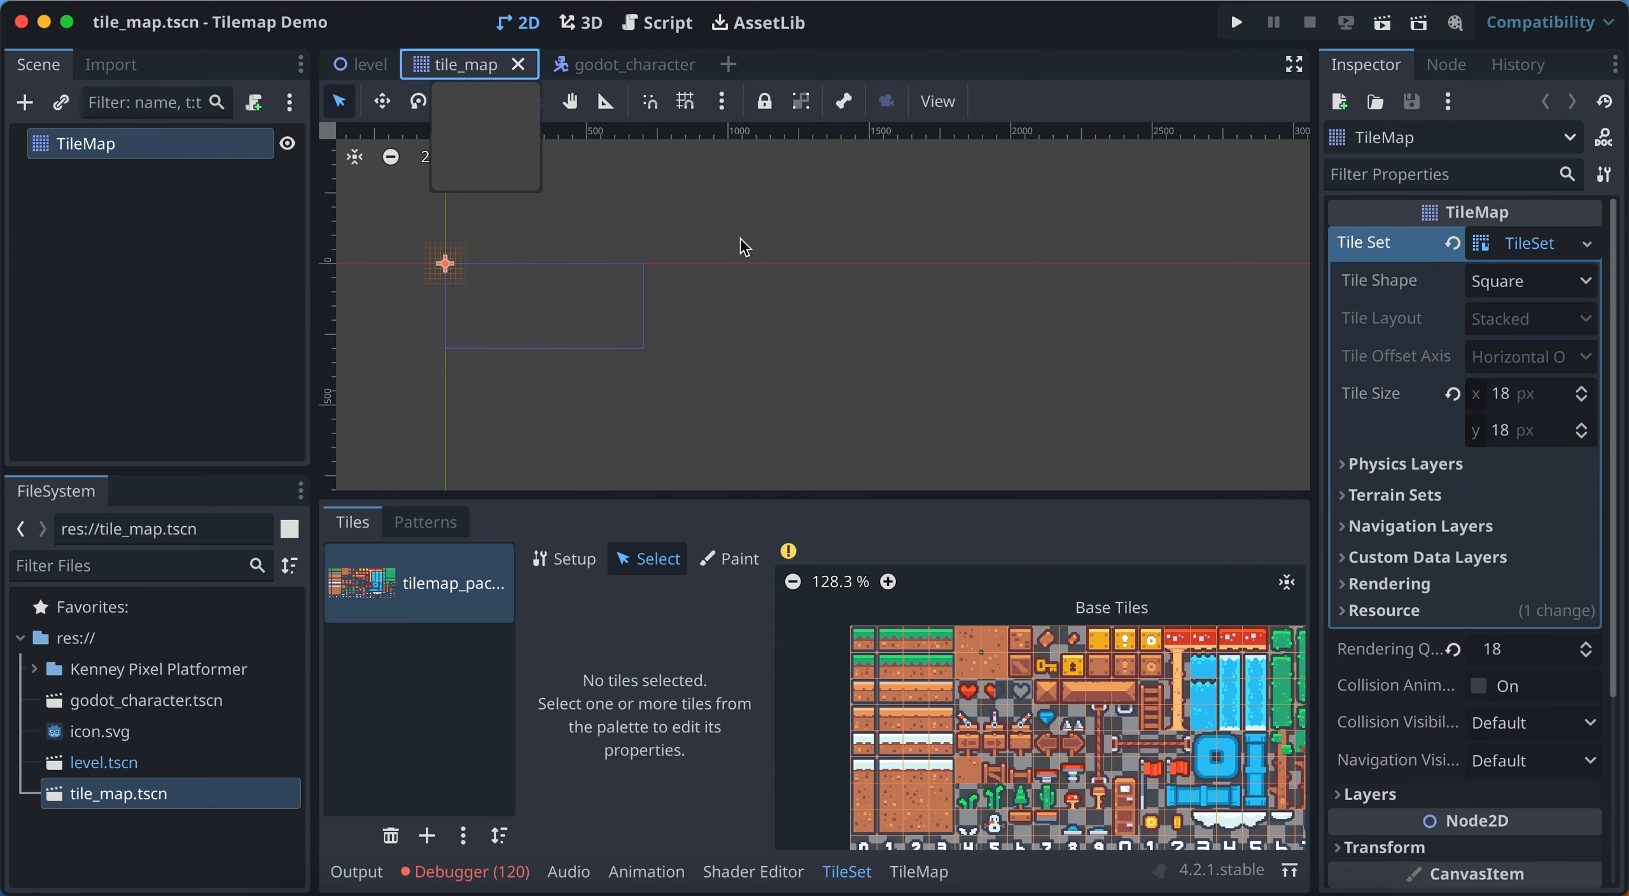
click(632, 70)
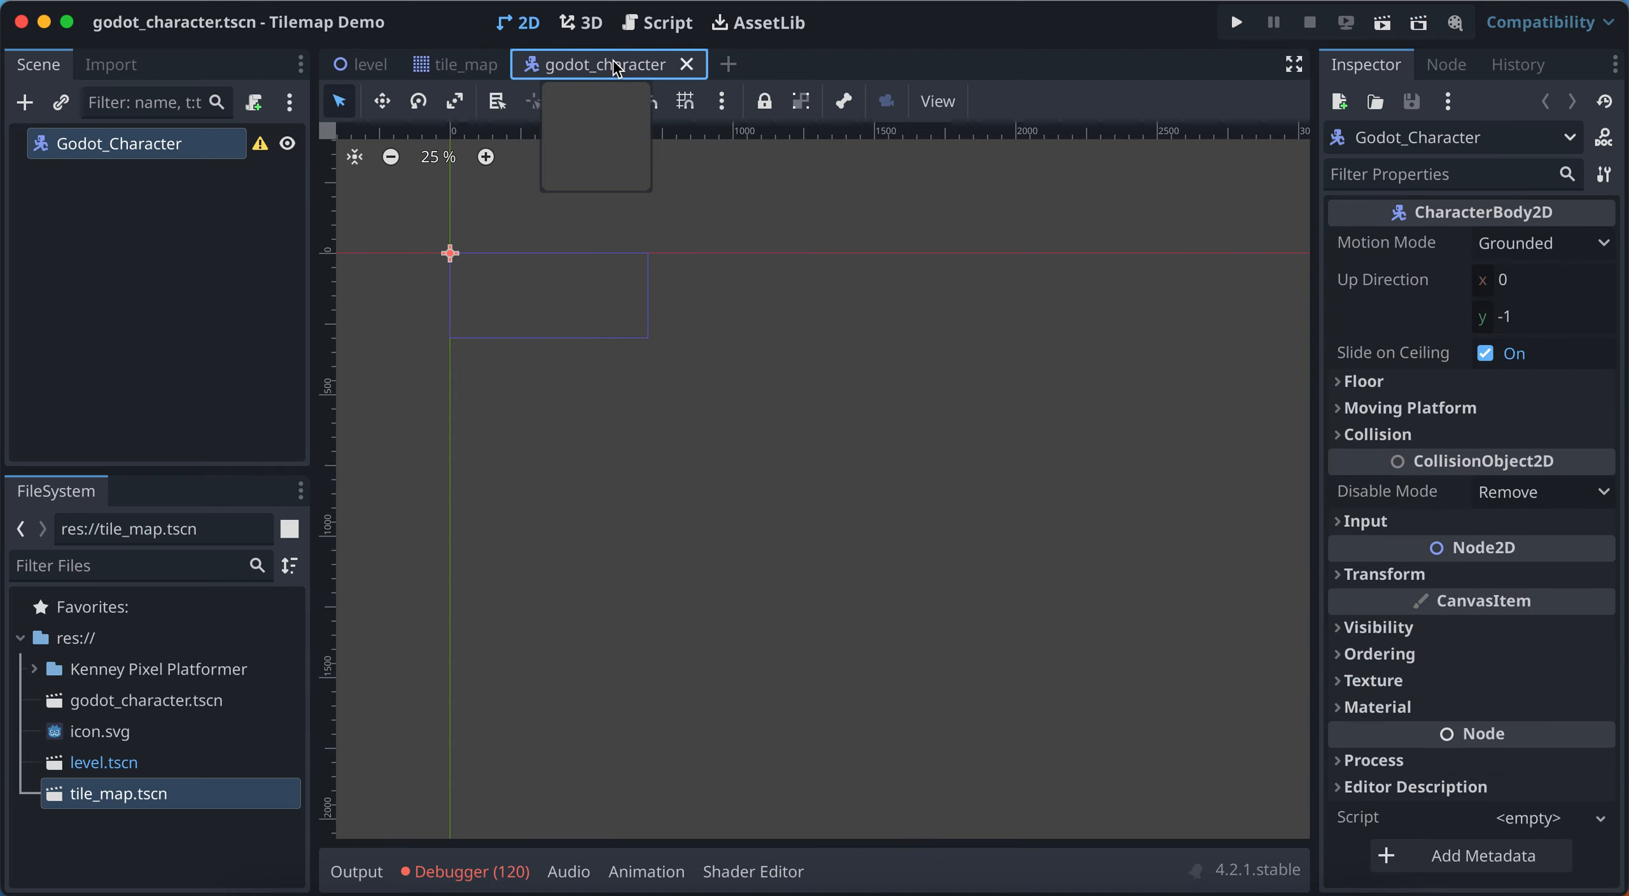
click(677, 444)
scroll(528, 328, up, 2)
scroll(528, 327, left, 3)
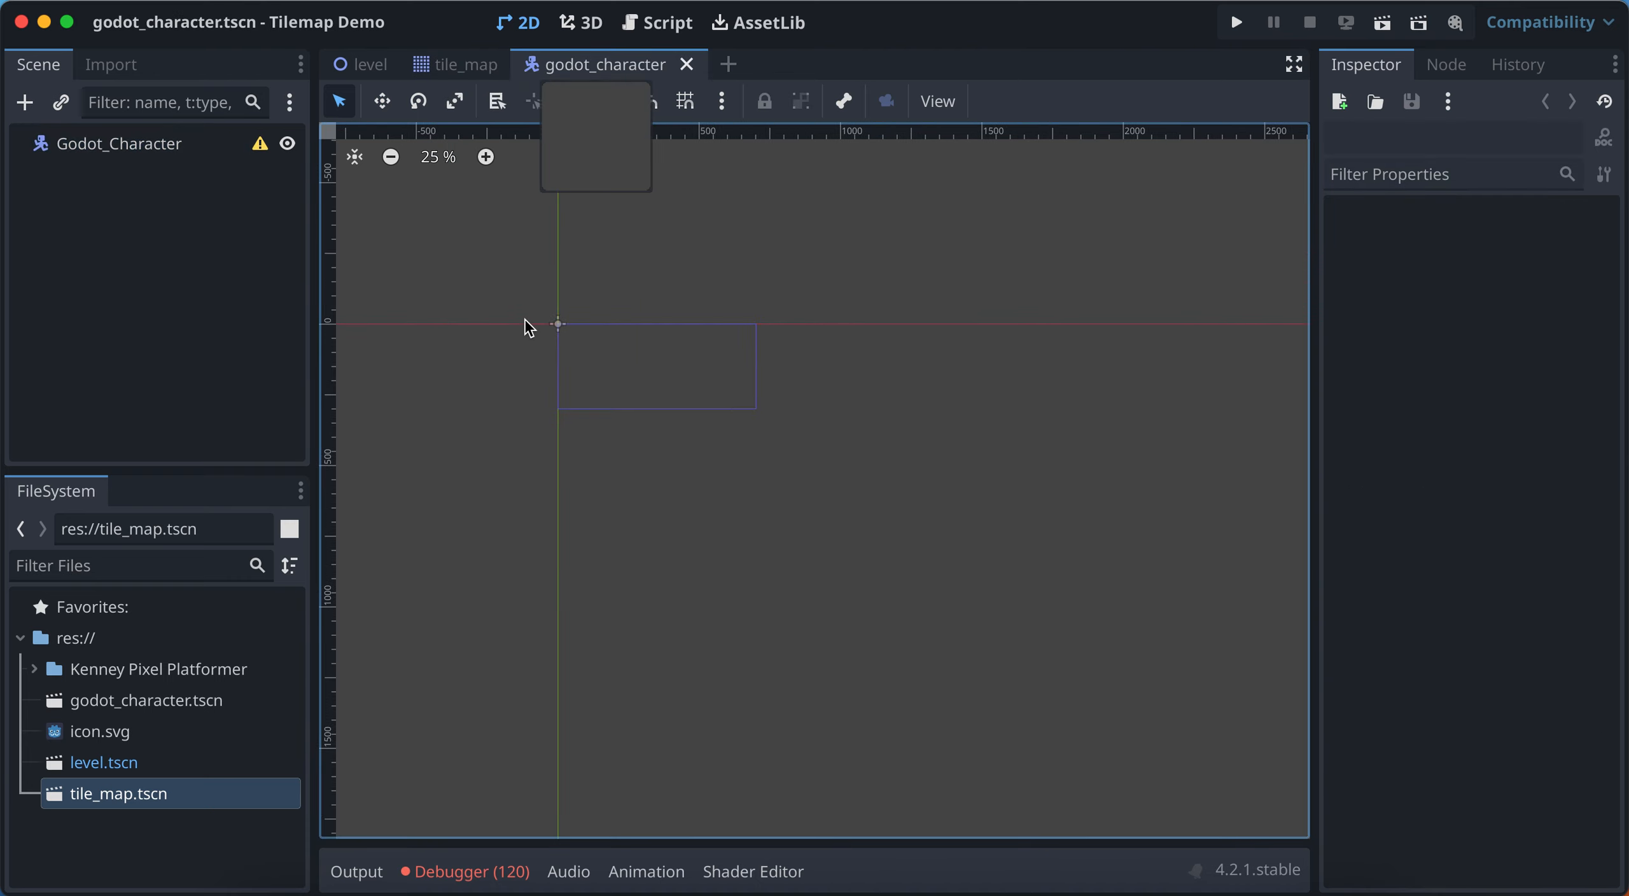
scroll(528, 327, up, 2)
scroll(528, 328, left, 3)
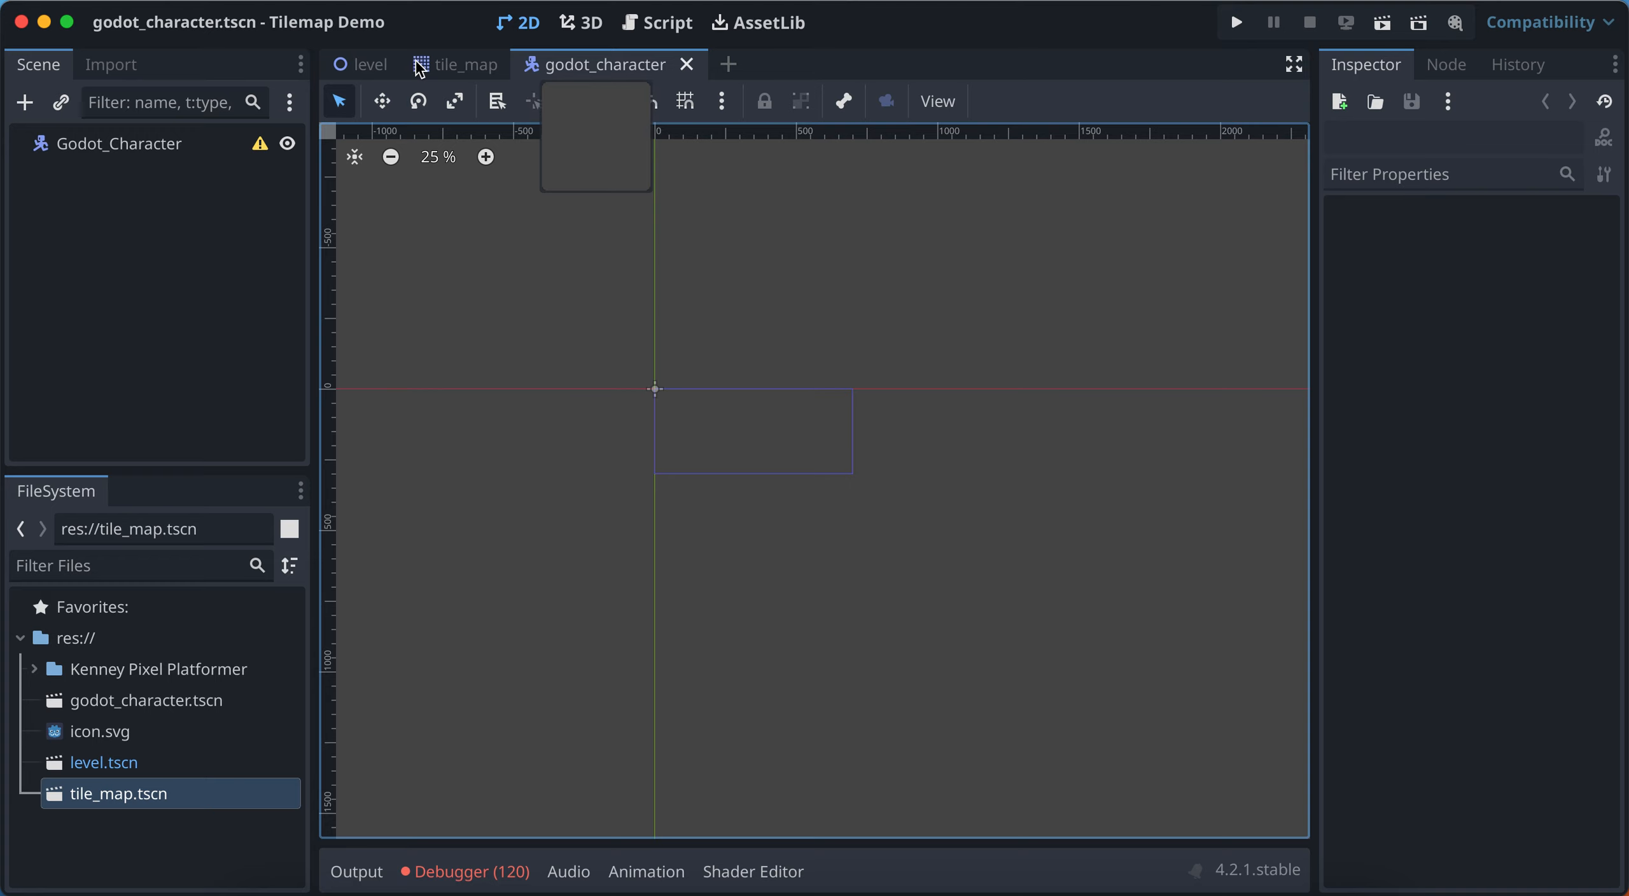
click(460, 62)
click(615, 64)
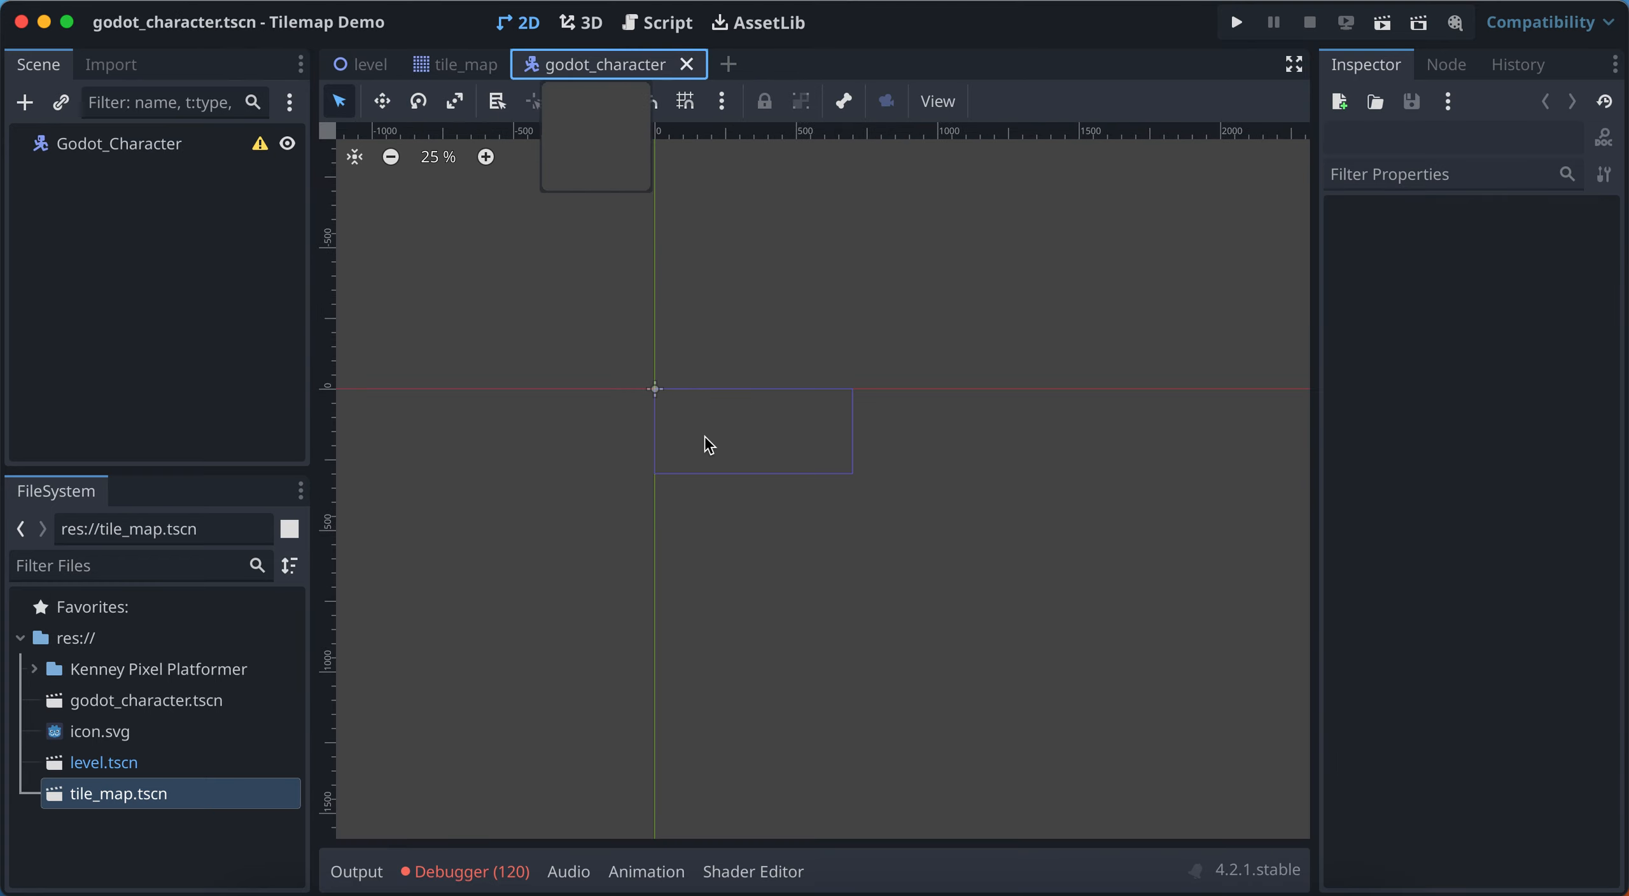
scroll(667, 437, up, 4)
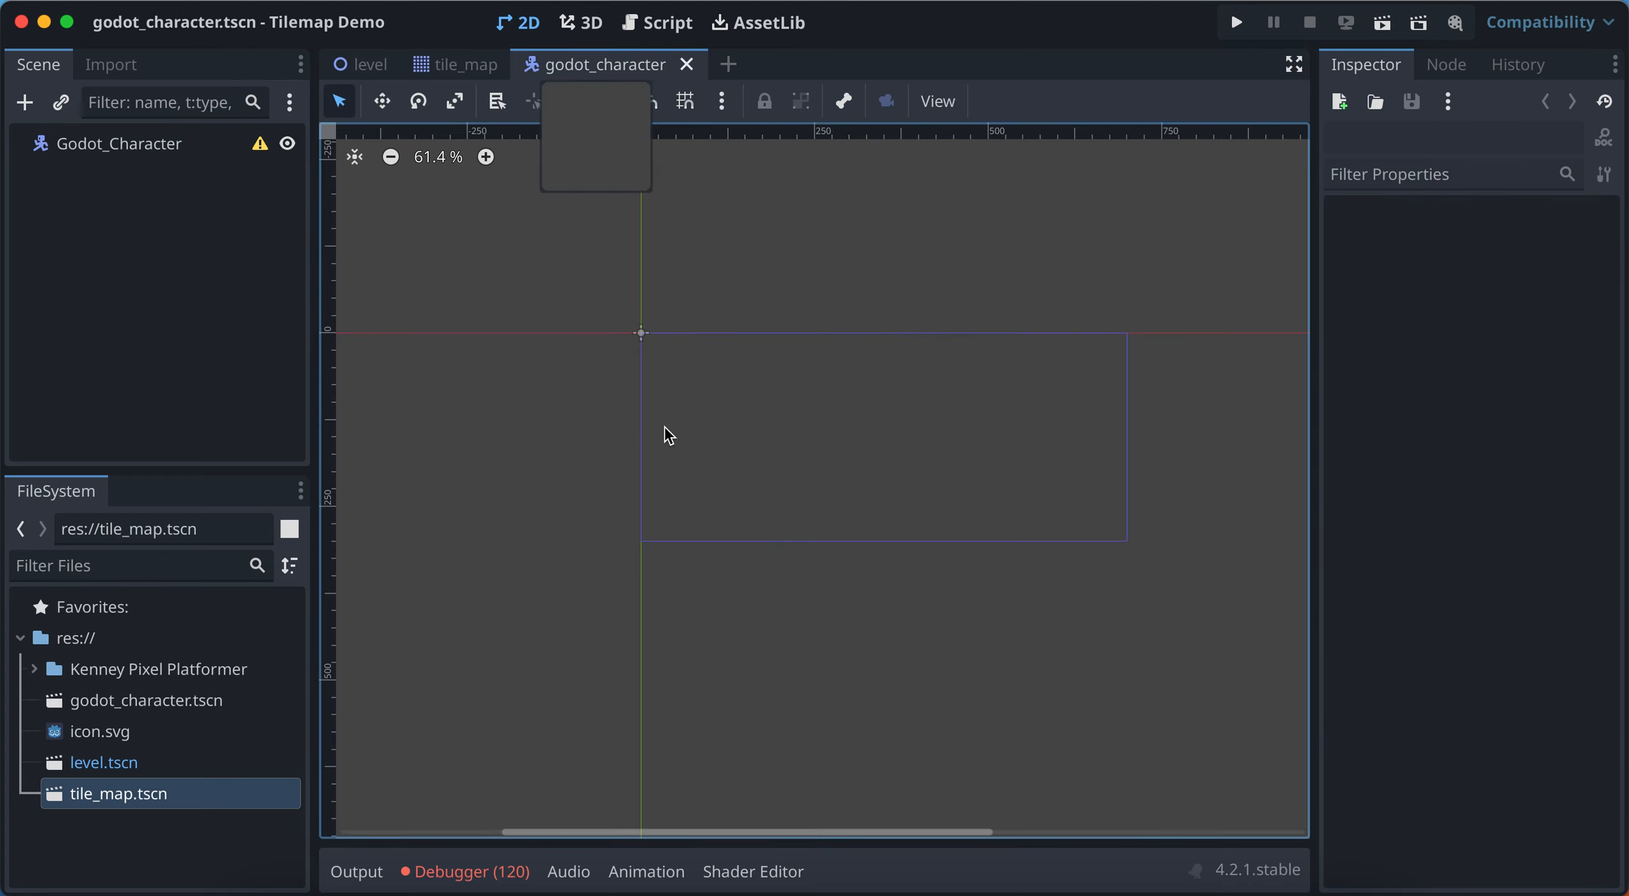
scroll(667, 433, up, 1)
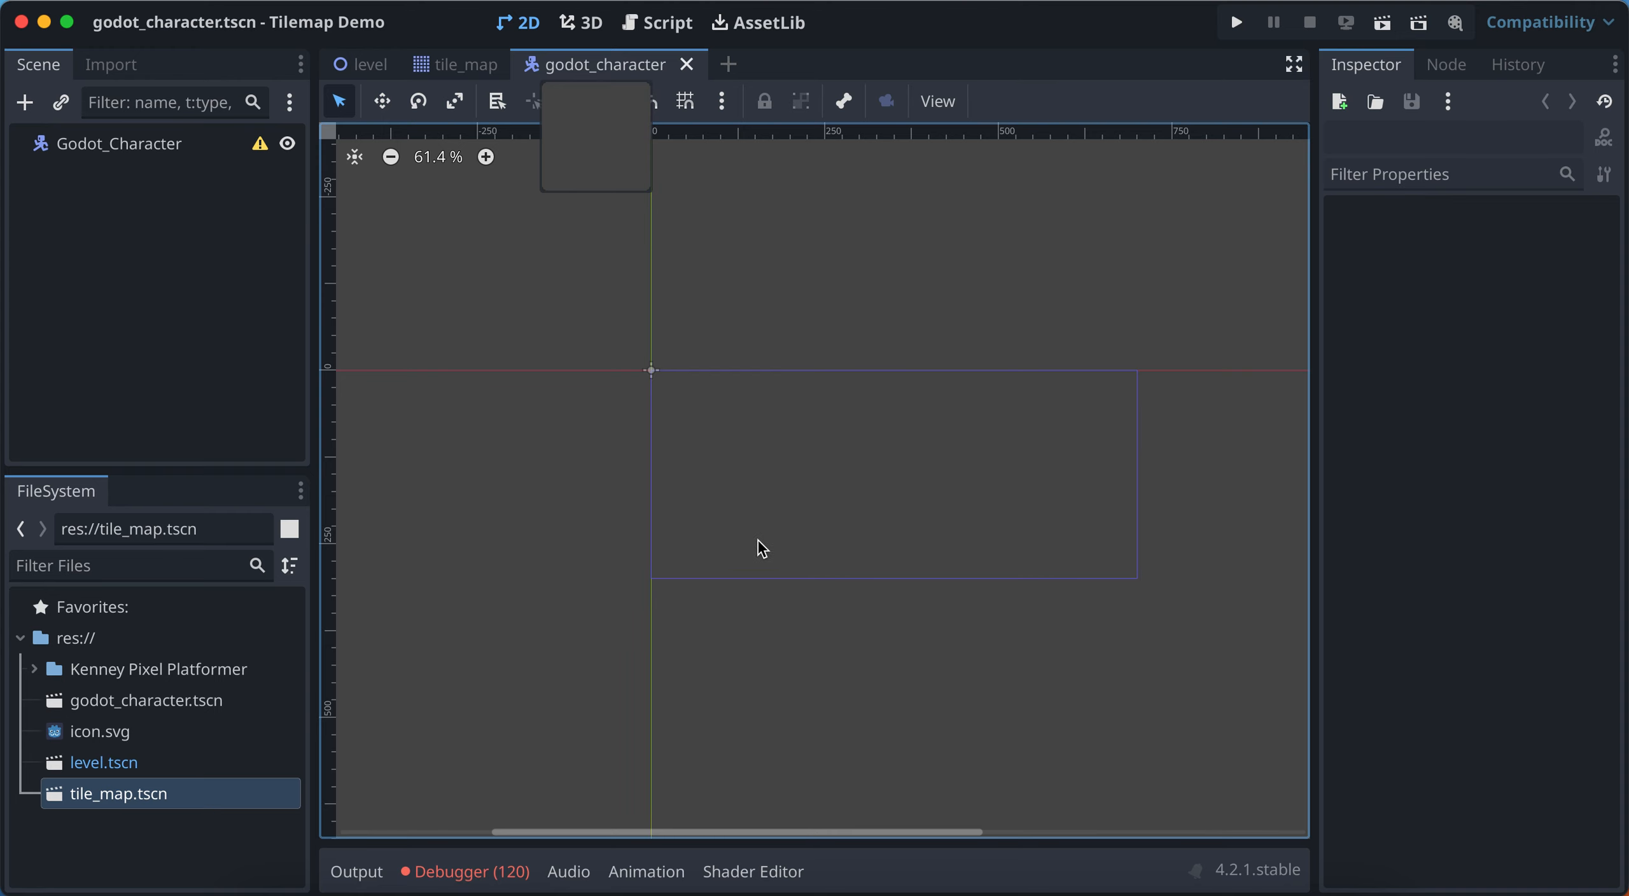
Add a CollisionShape2D node as a child of Godot_Character
click(152, 145)
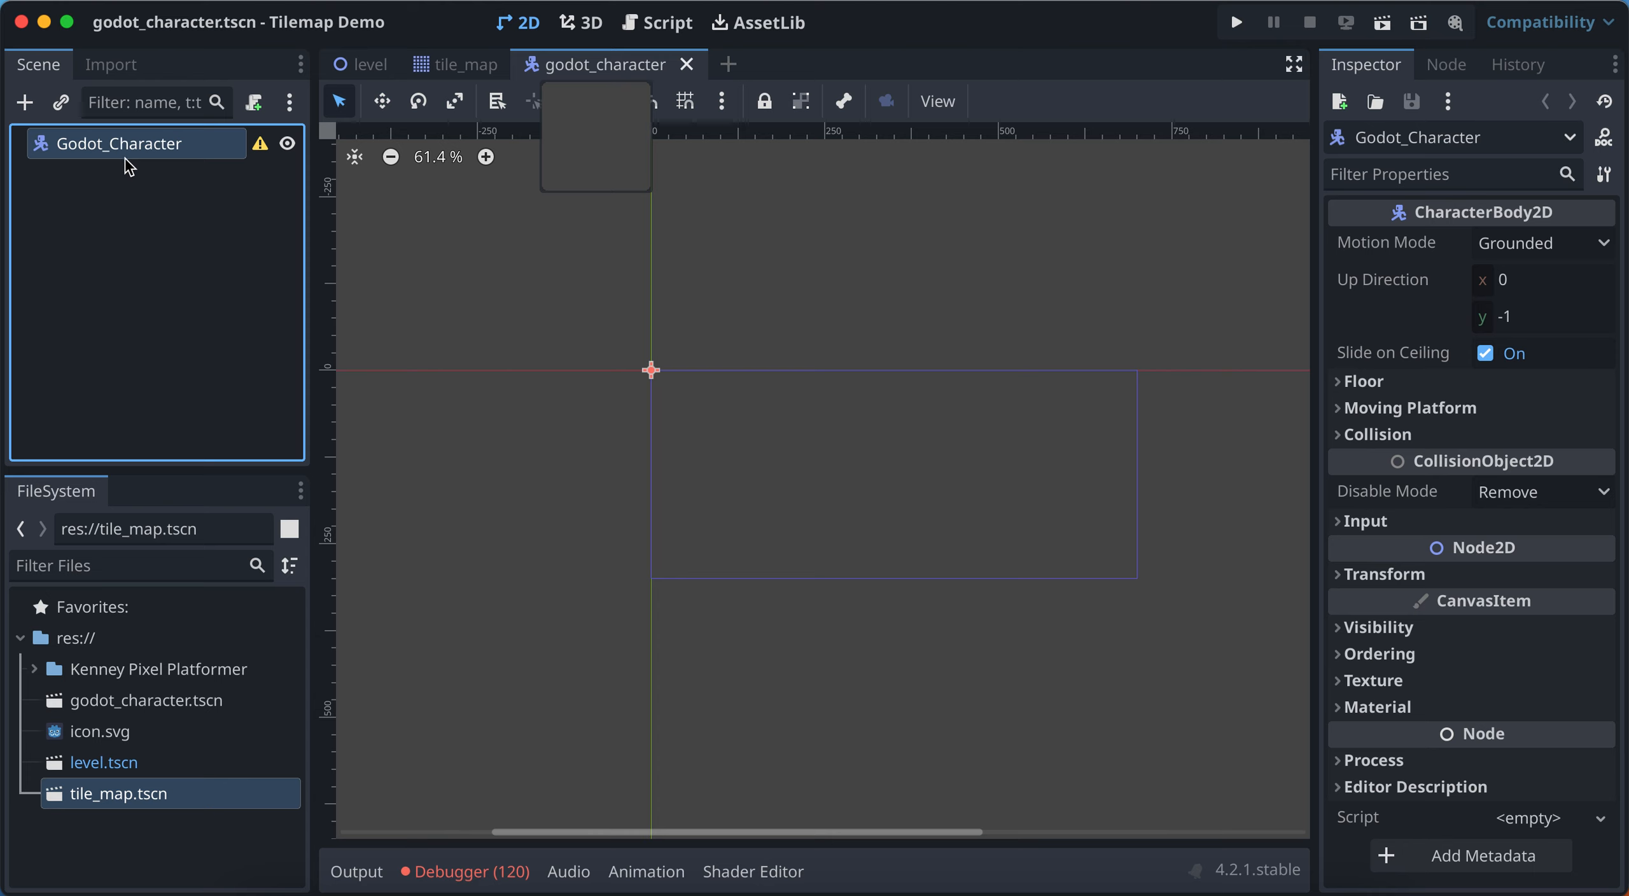
click(25, 103)
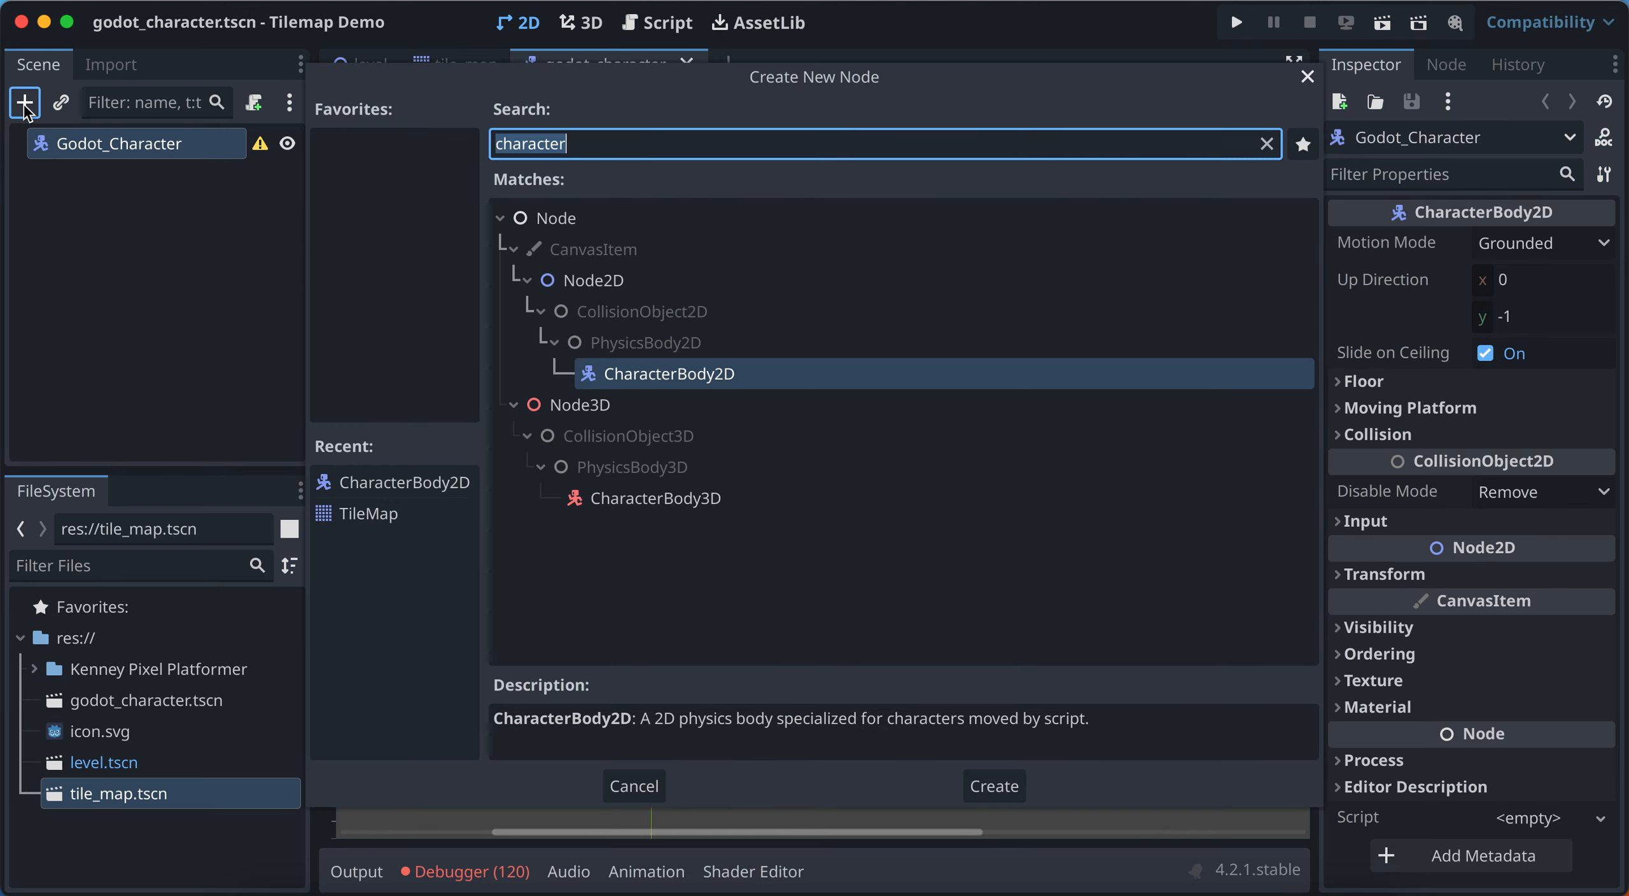
text(collis)
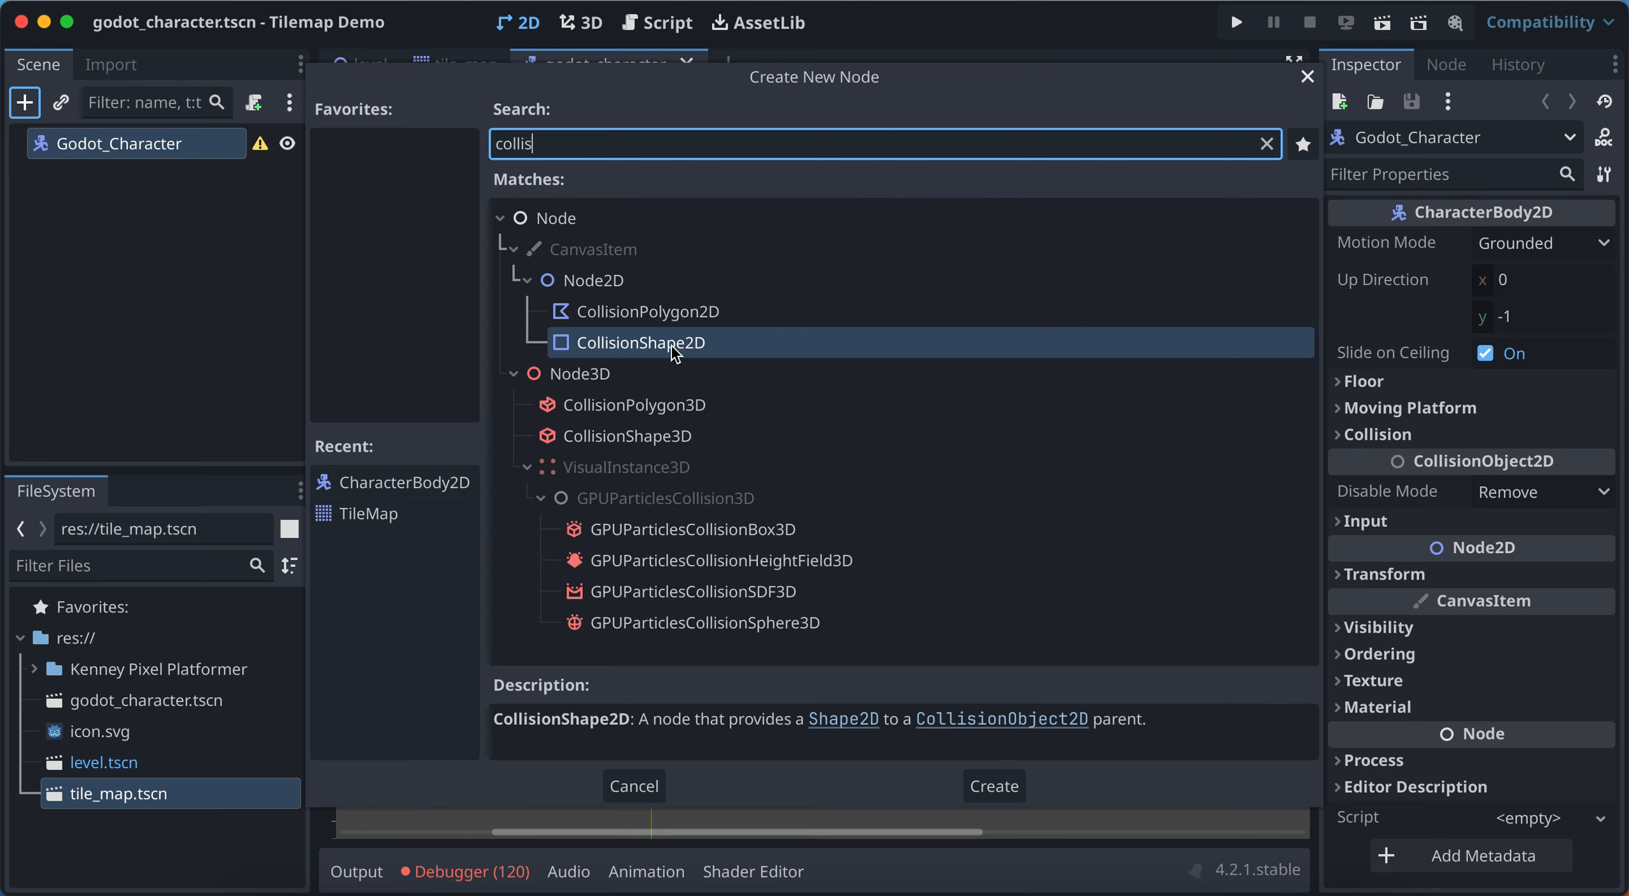
click(987, 787)
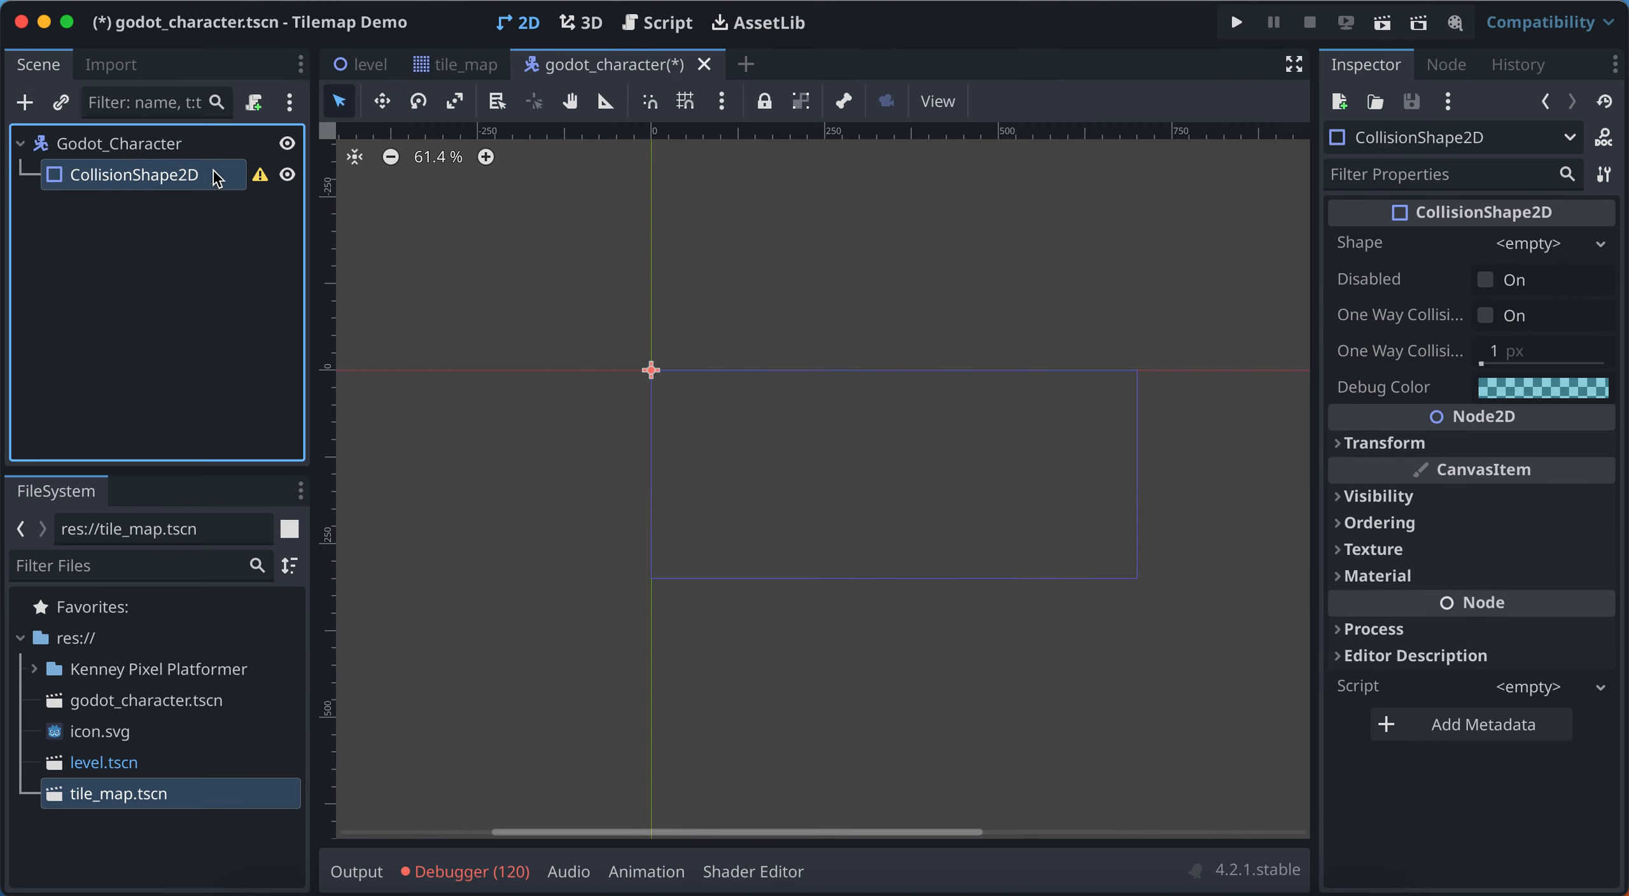
Assign a new RectangleShape2D to the CollisionShape2D node and inspect it around the scene origin
click(176, 150)
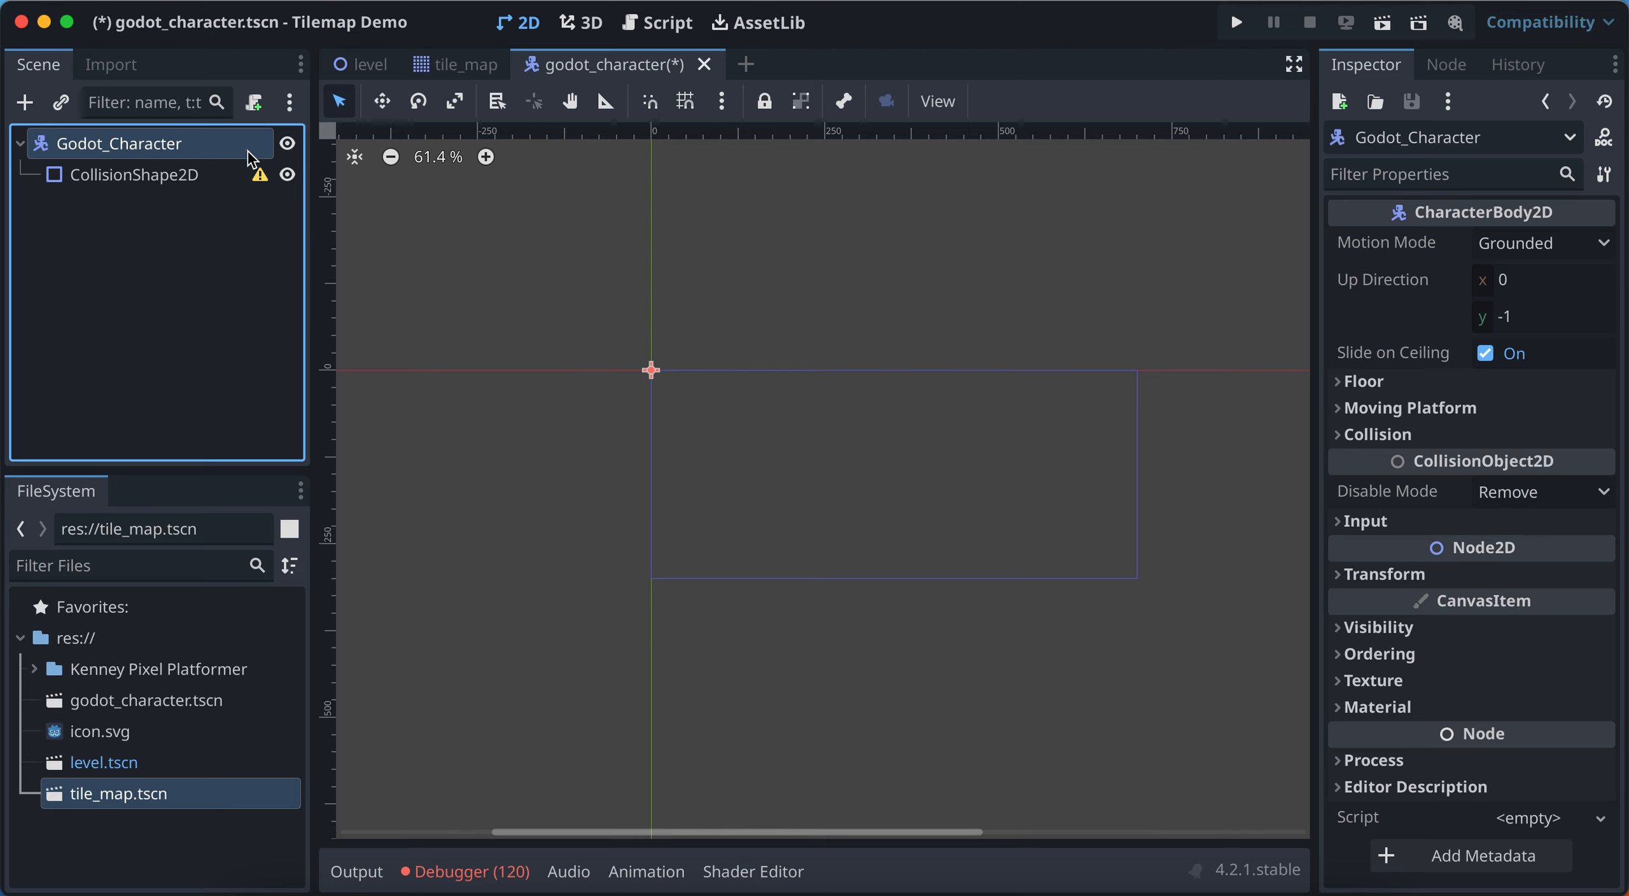
click(150, 173)
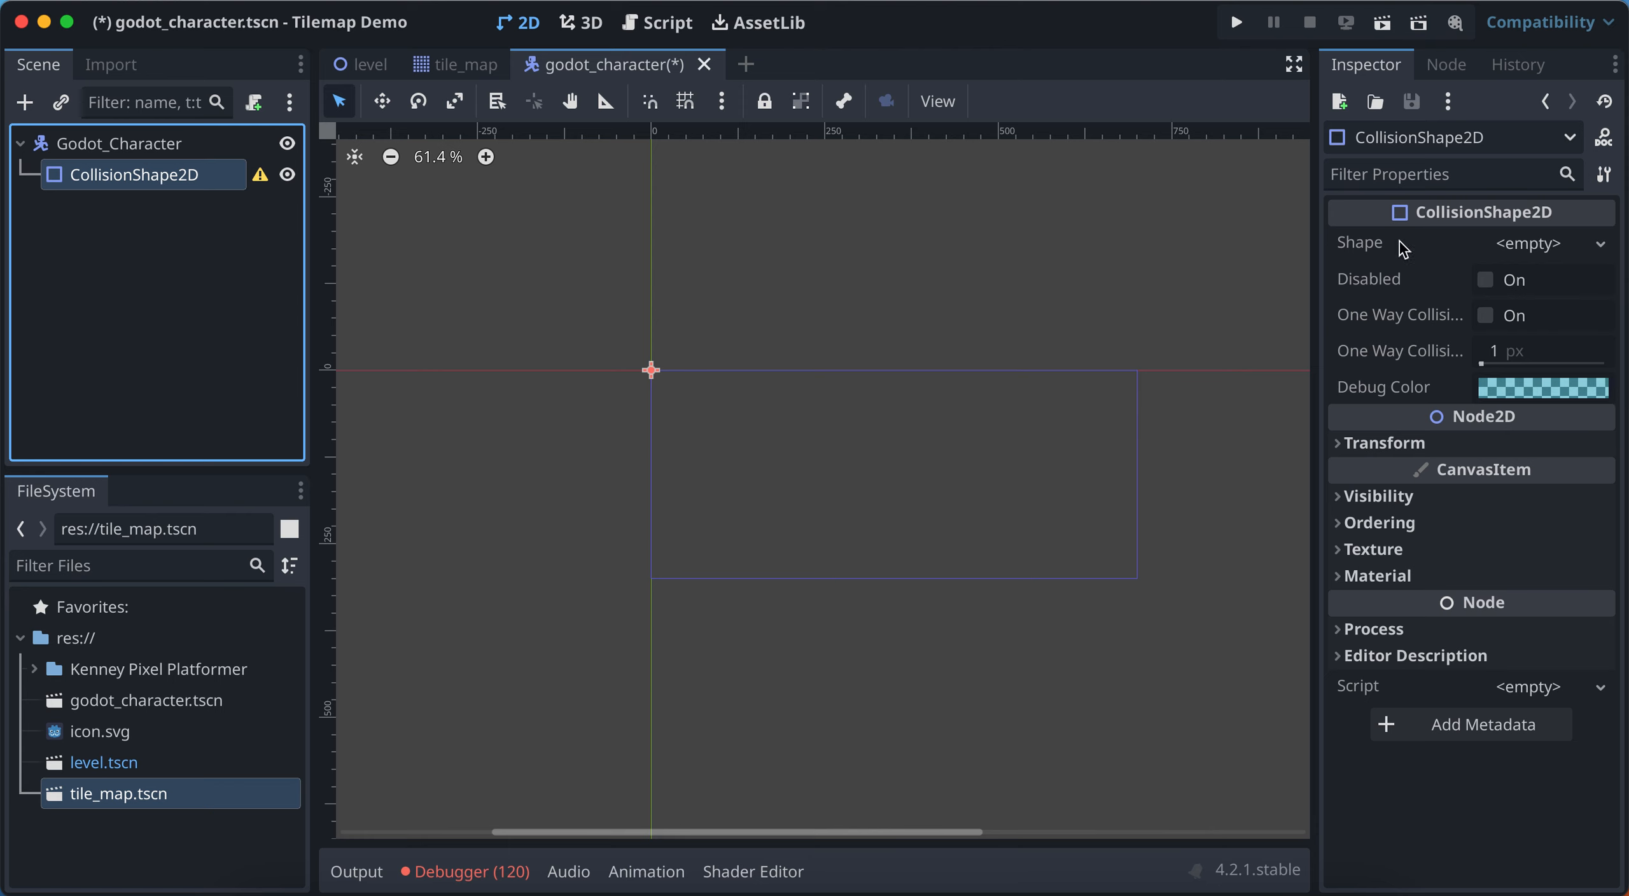
click(1560, 252)
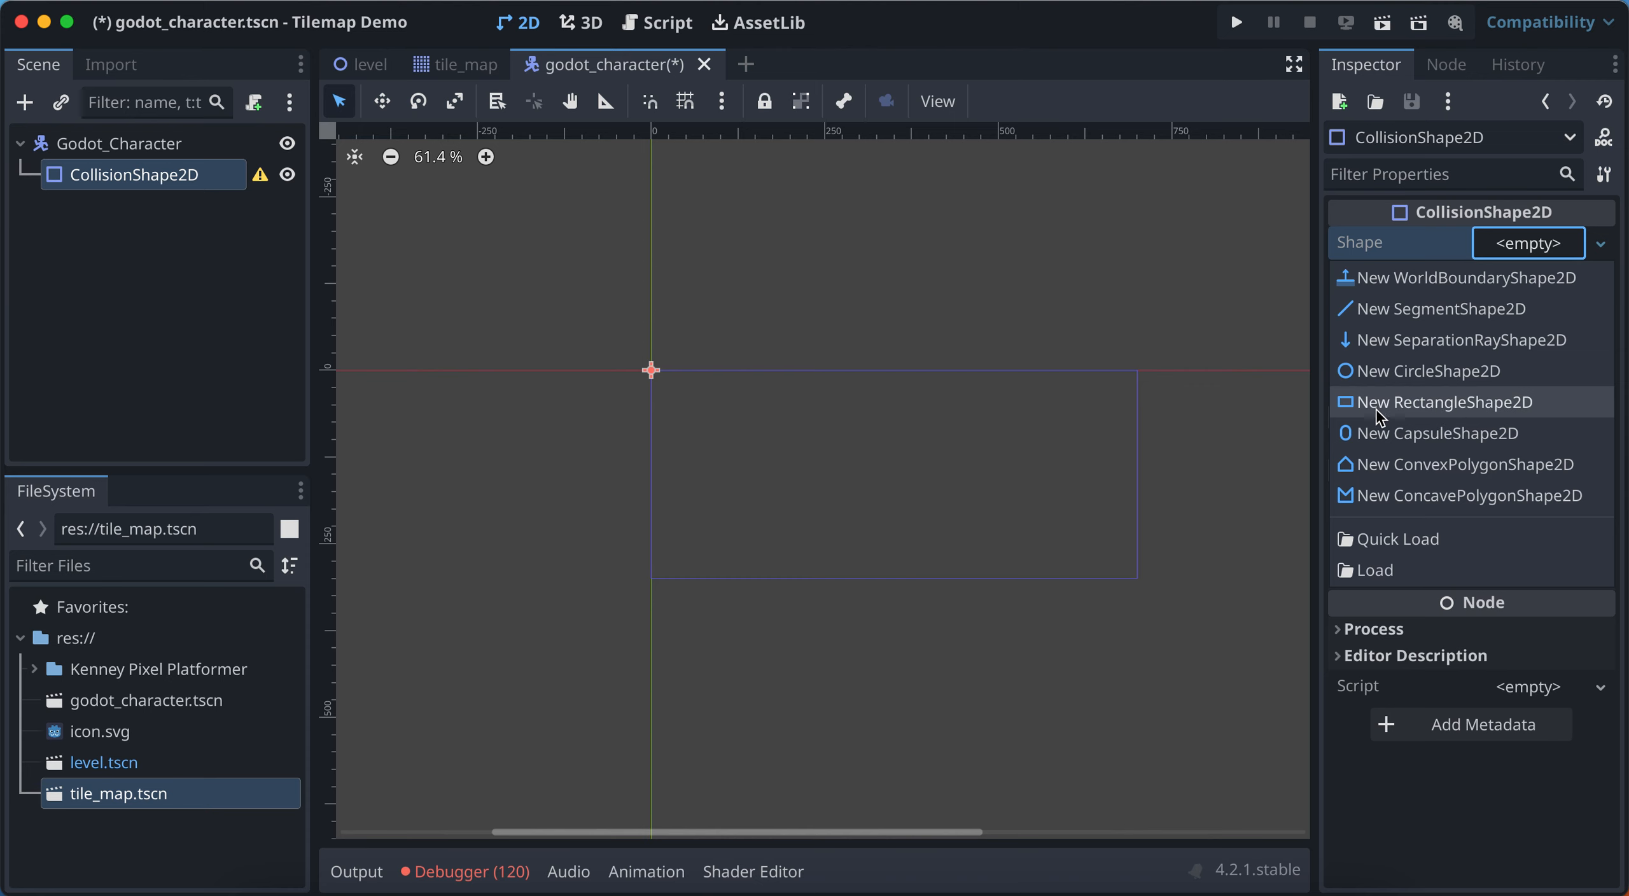
click(1444, 407)
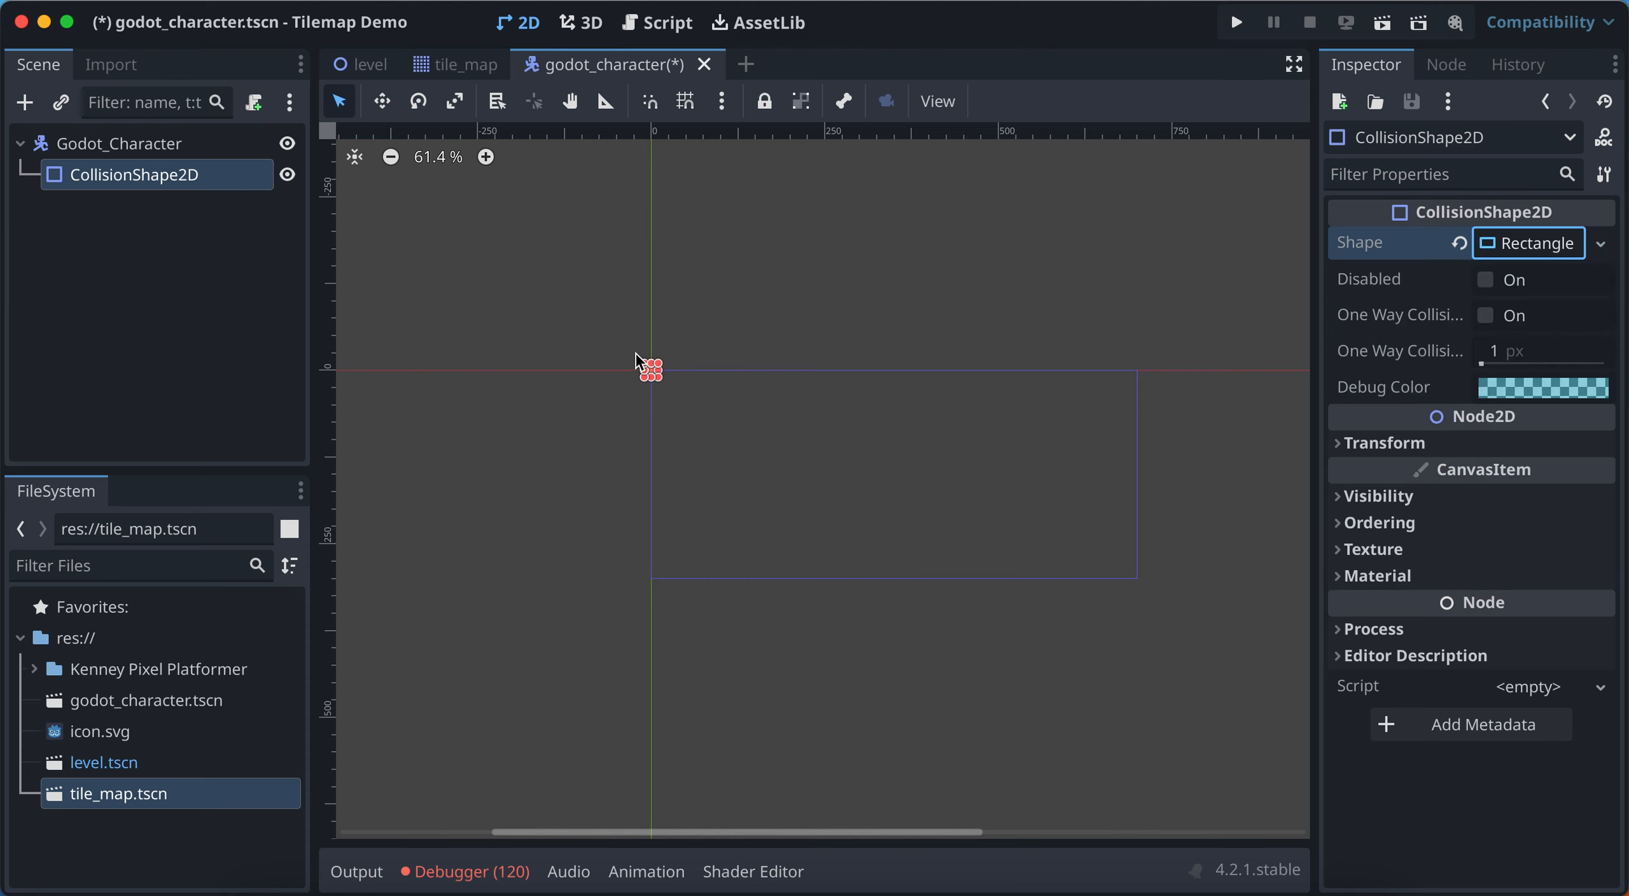
scroll(655, 365, up, 5)
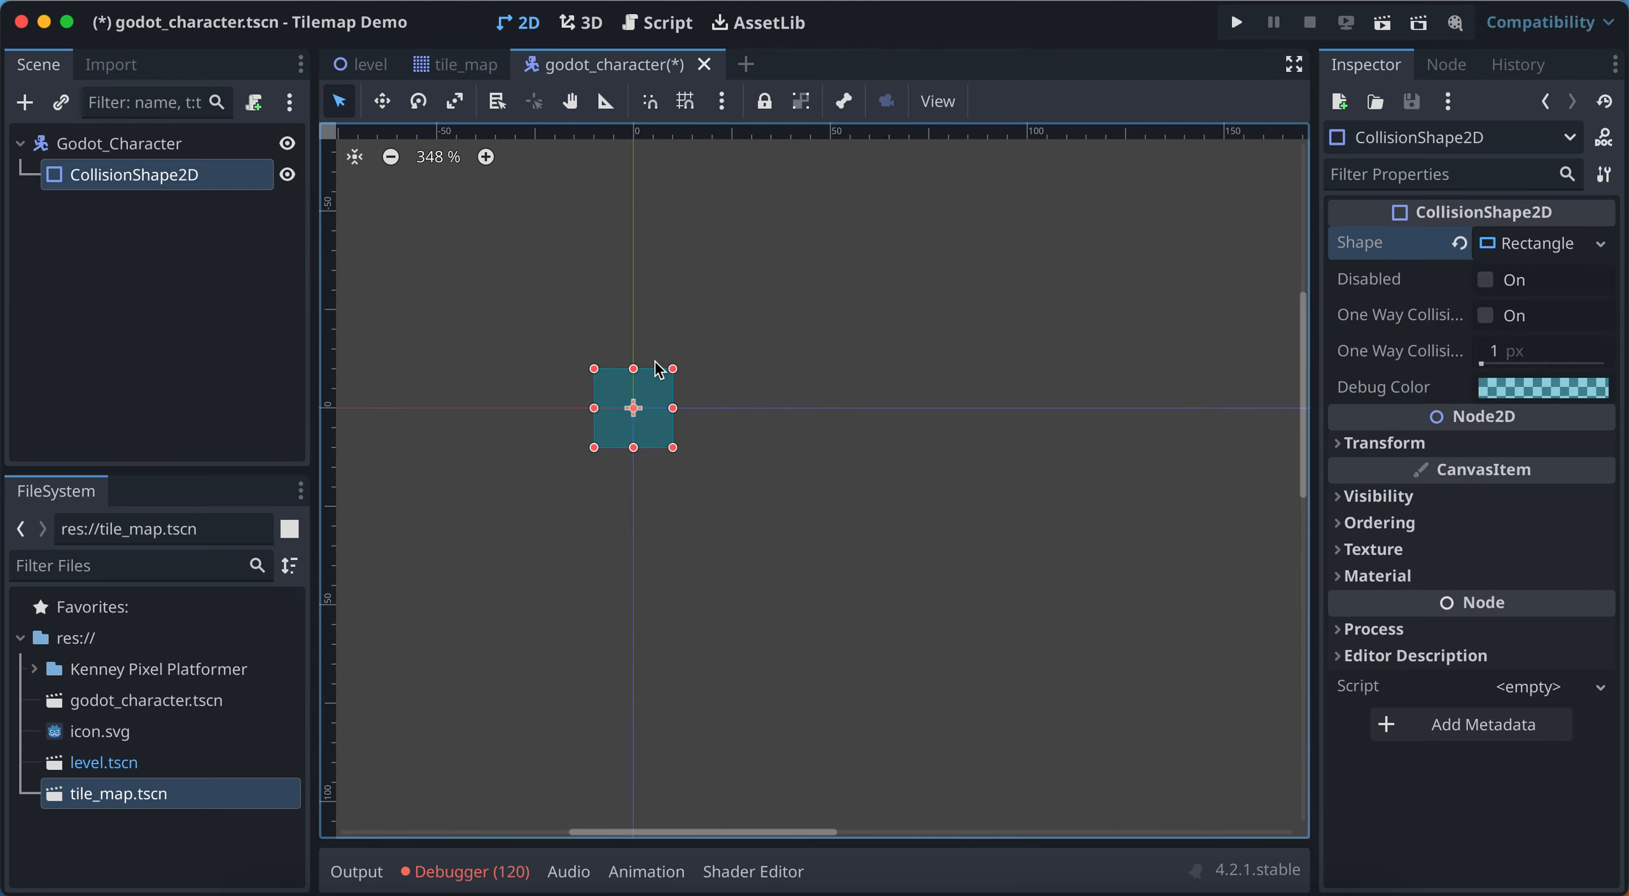
scroll(658, 368, left, 3)
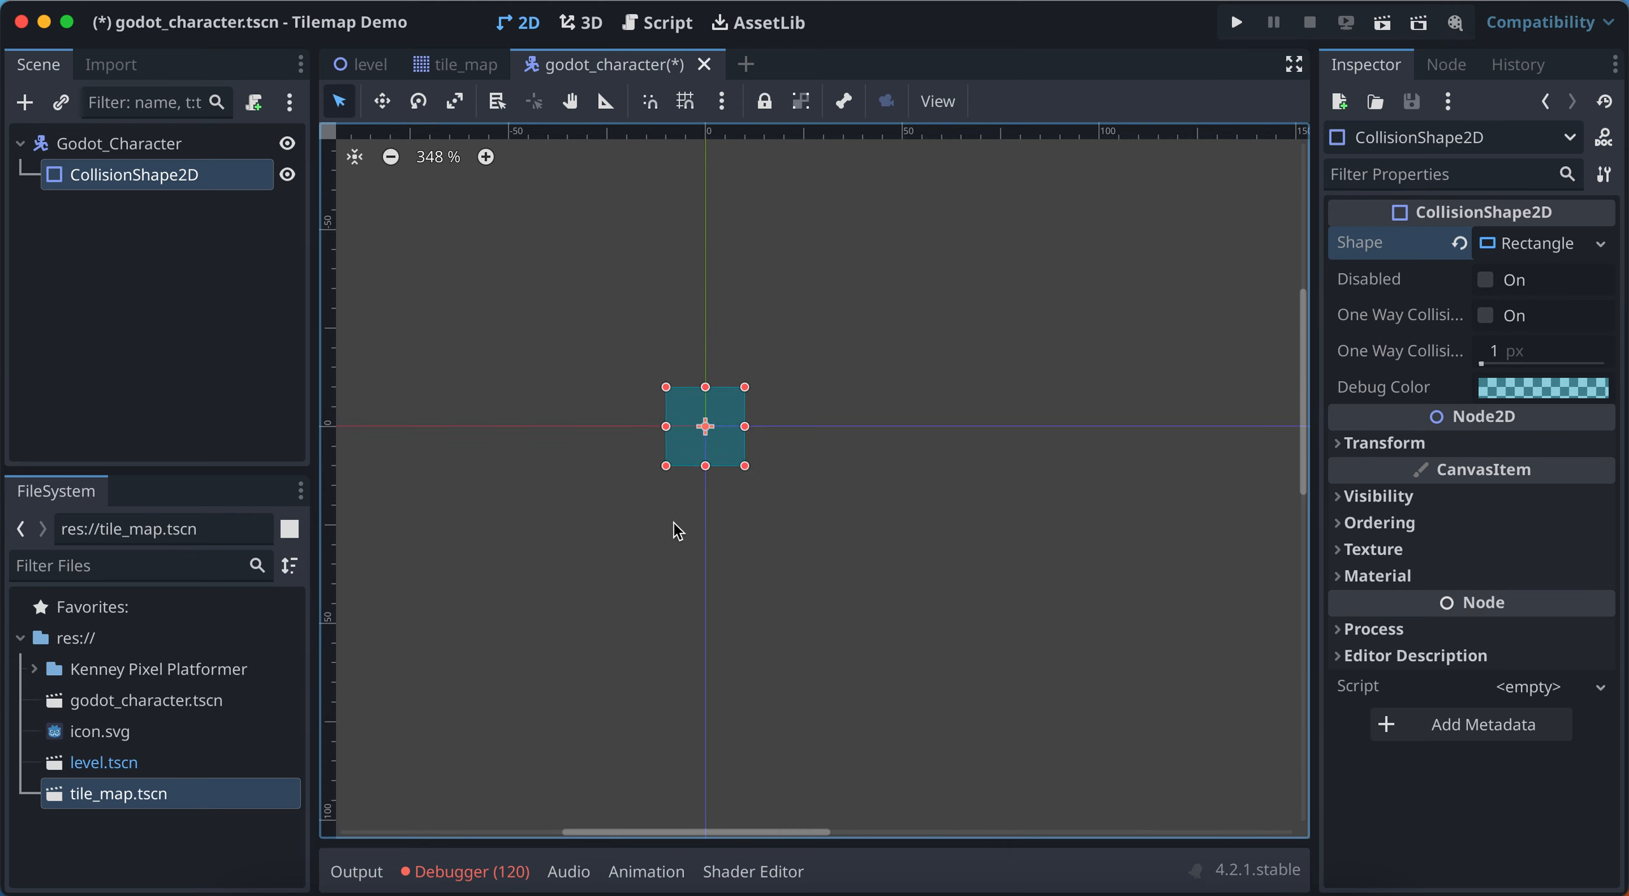
scroll(544, 483, down, 1)
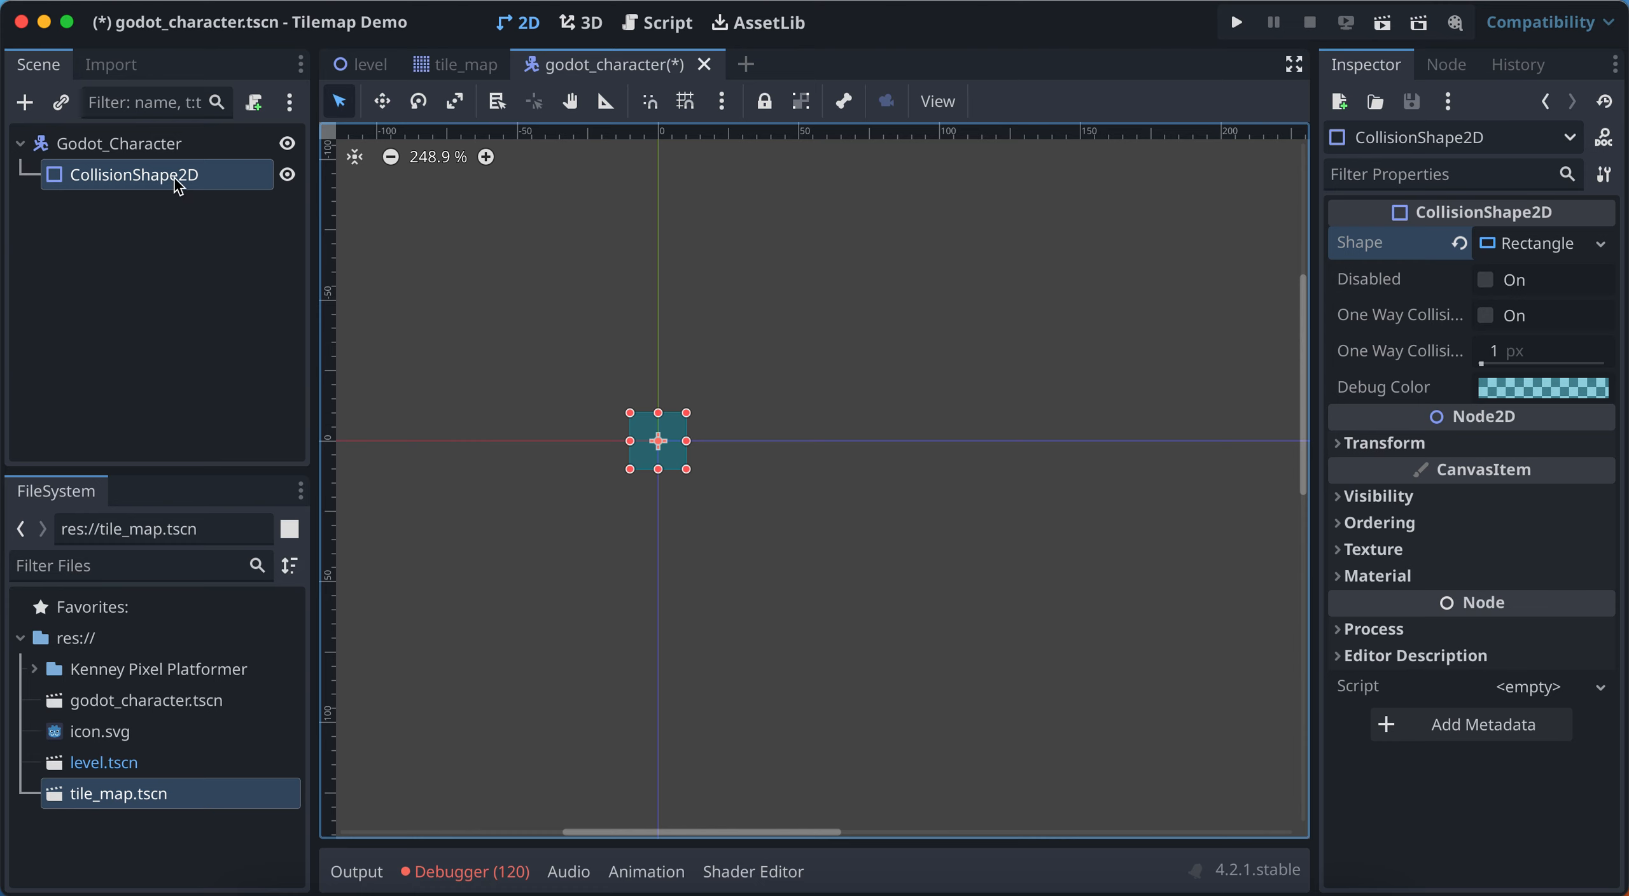
Add icon.svg to the scene as a sprite under Godot_Character and reset its position to 0, 0
click(154, 146)
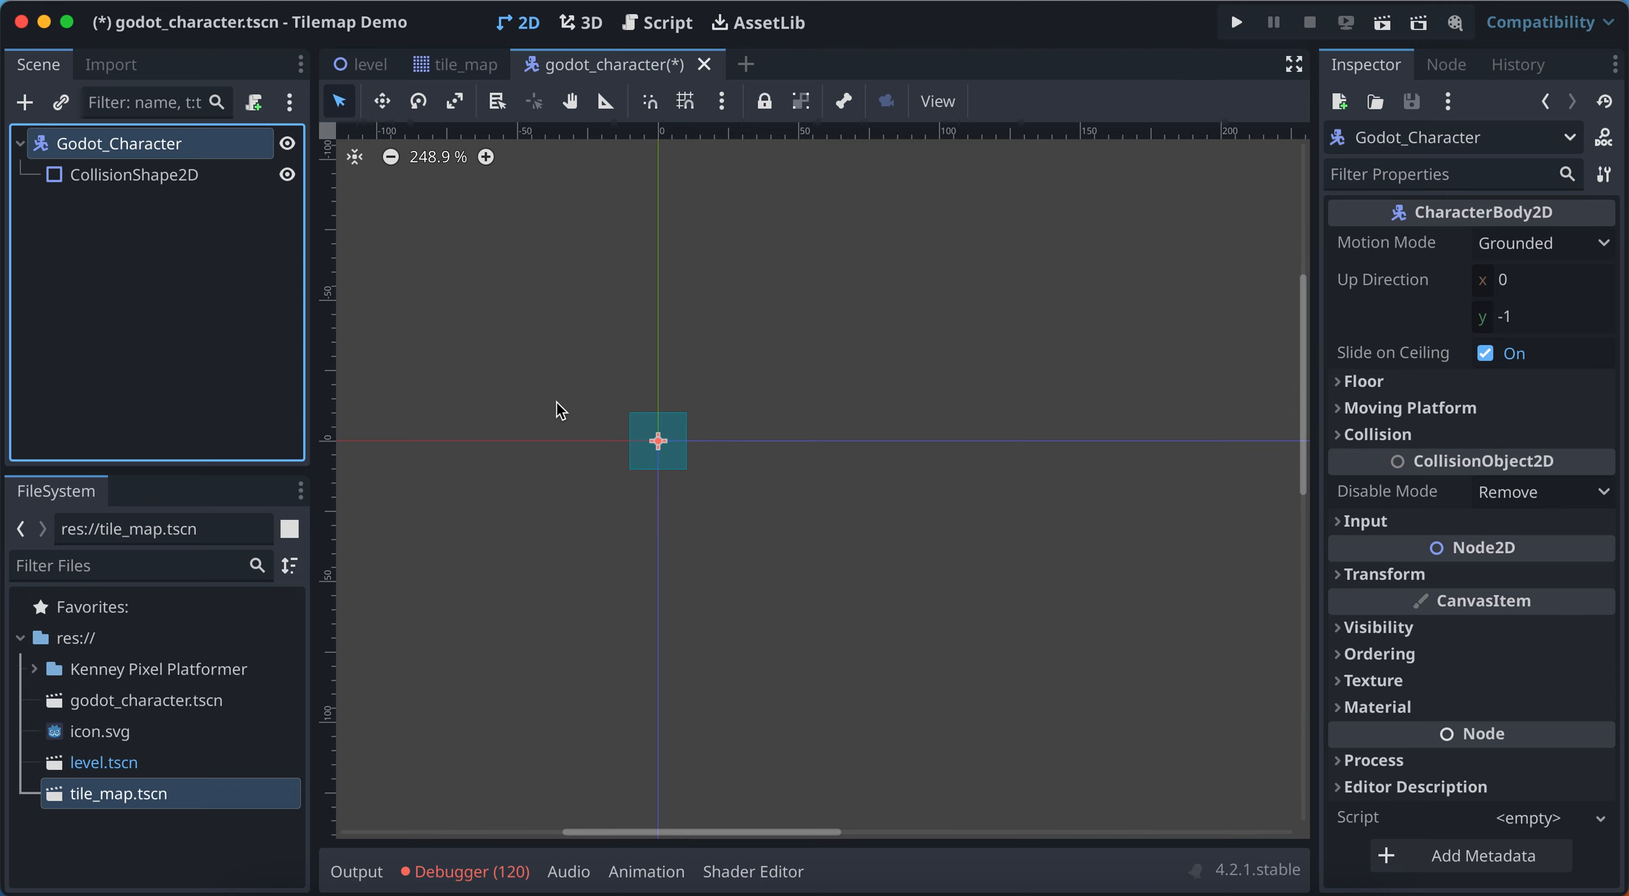
click(74, 734)
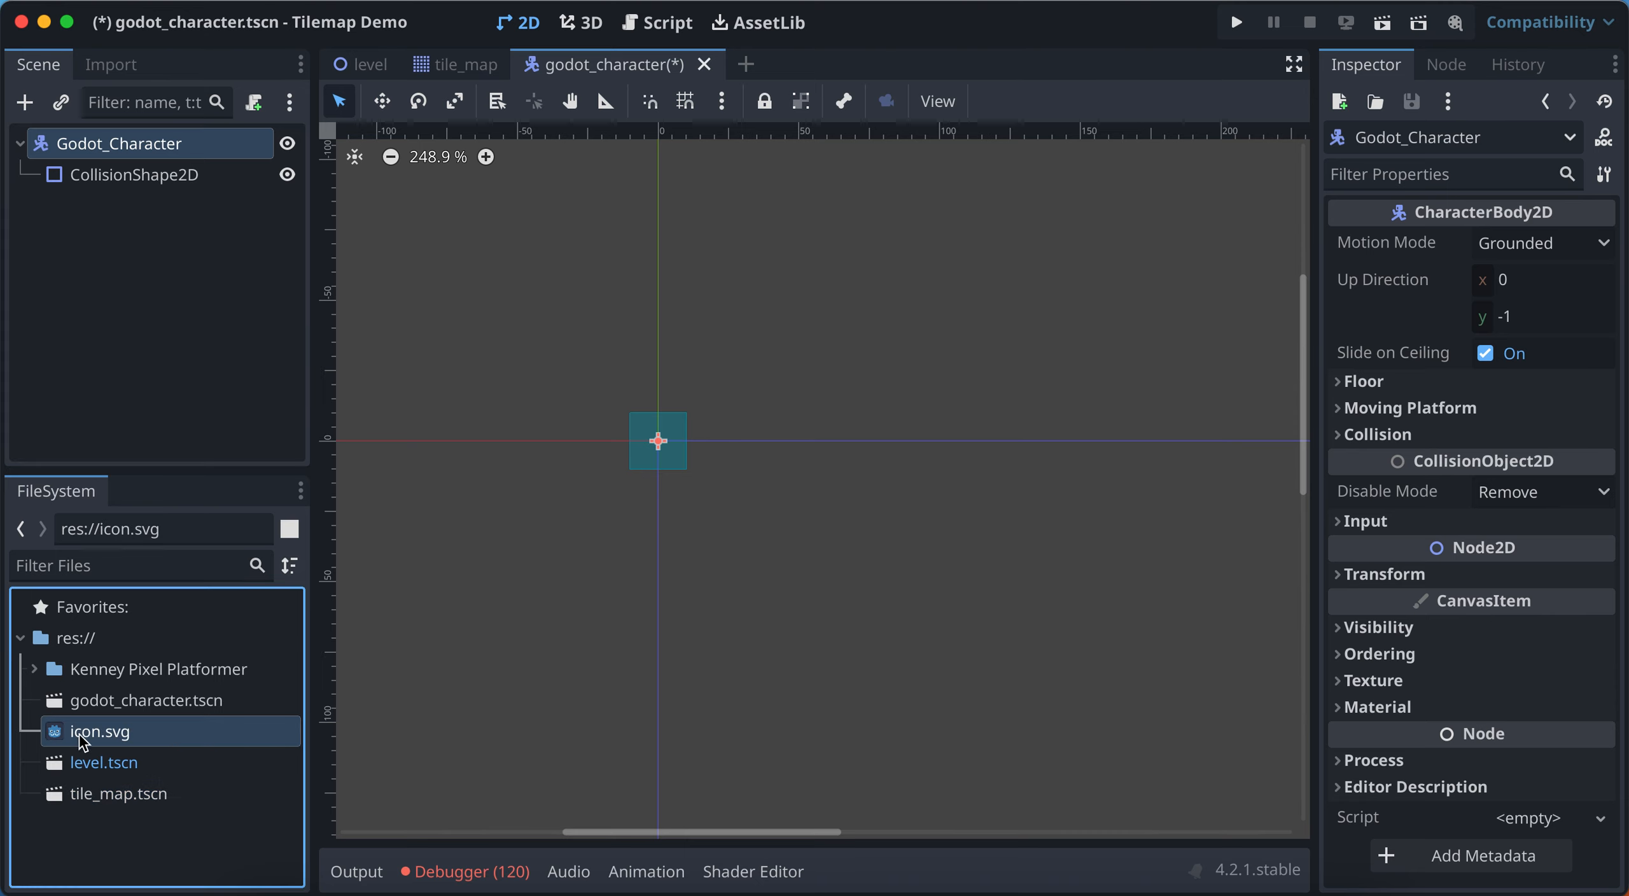
drag(81, 741, 771, 563)
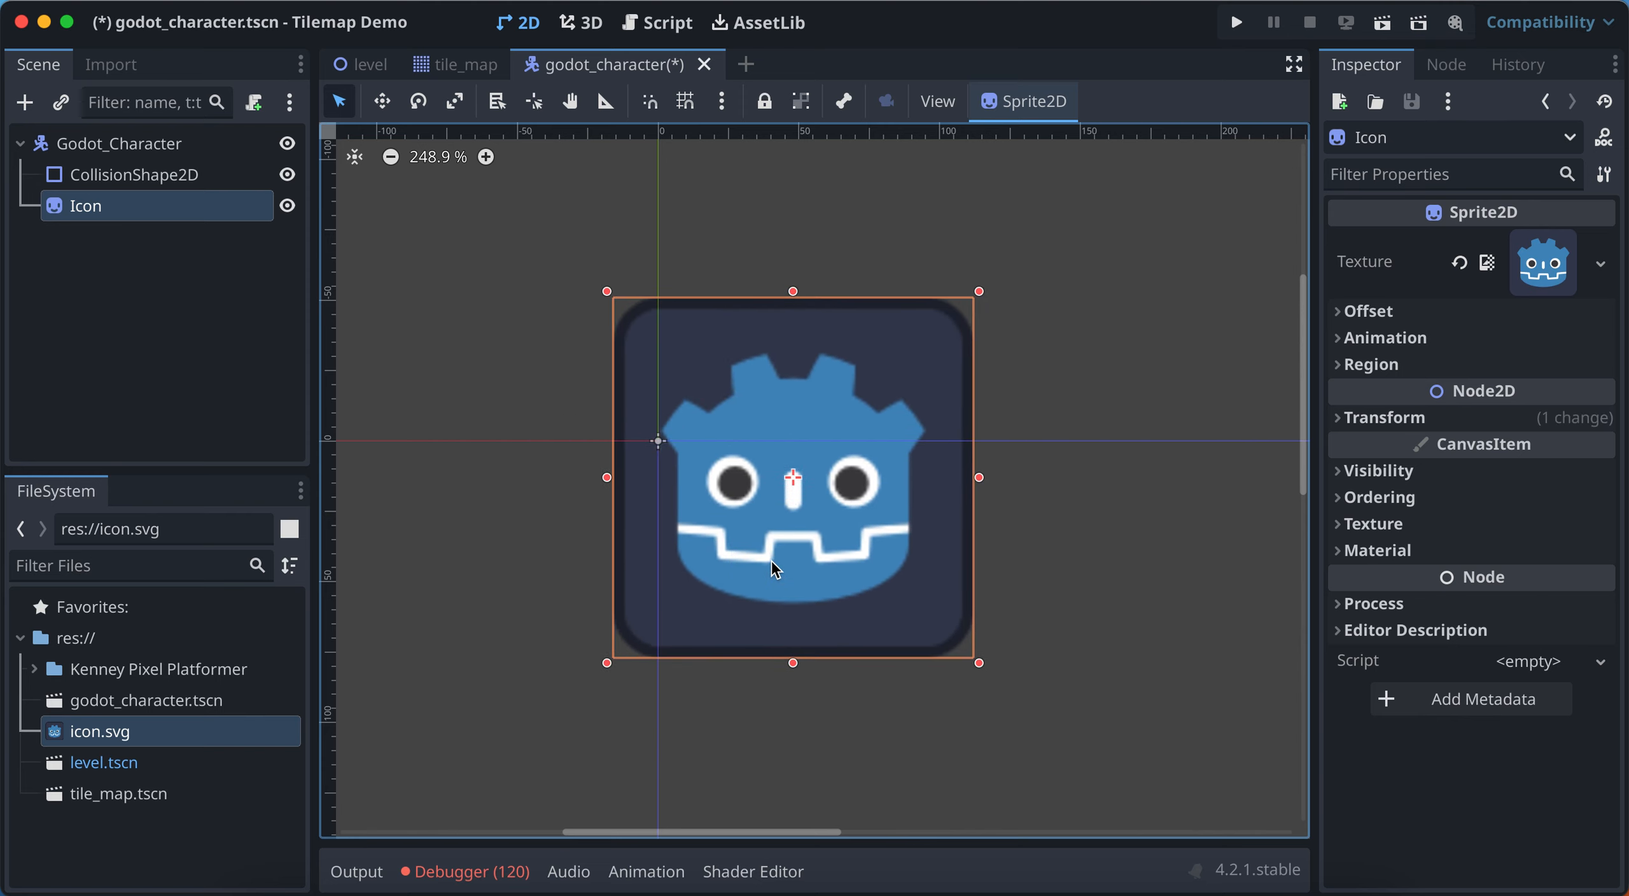
click(1338, 420)
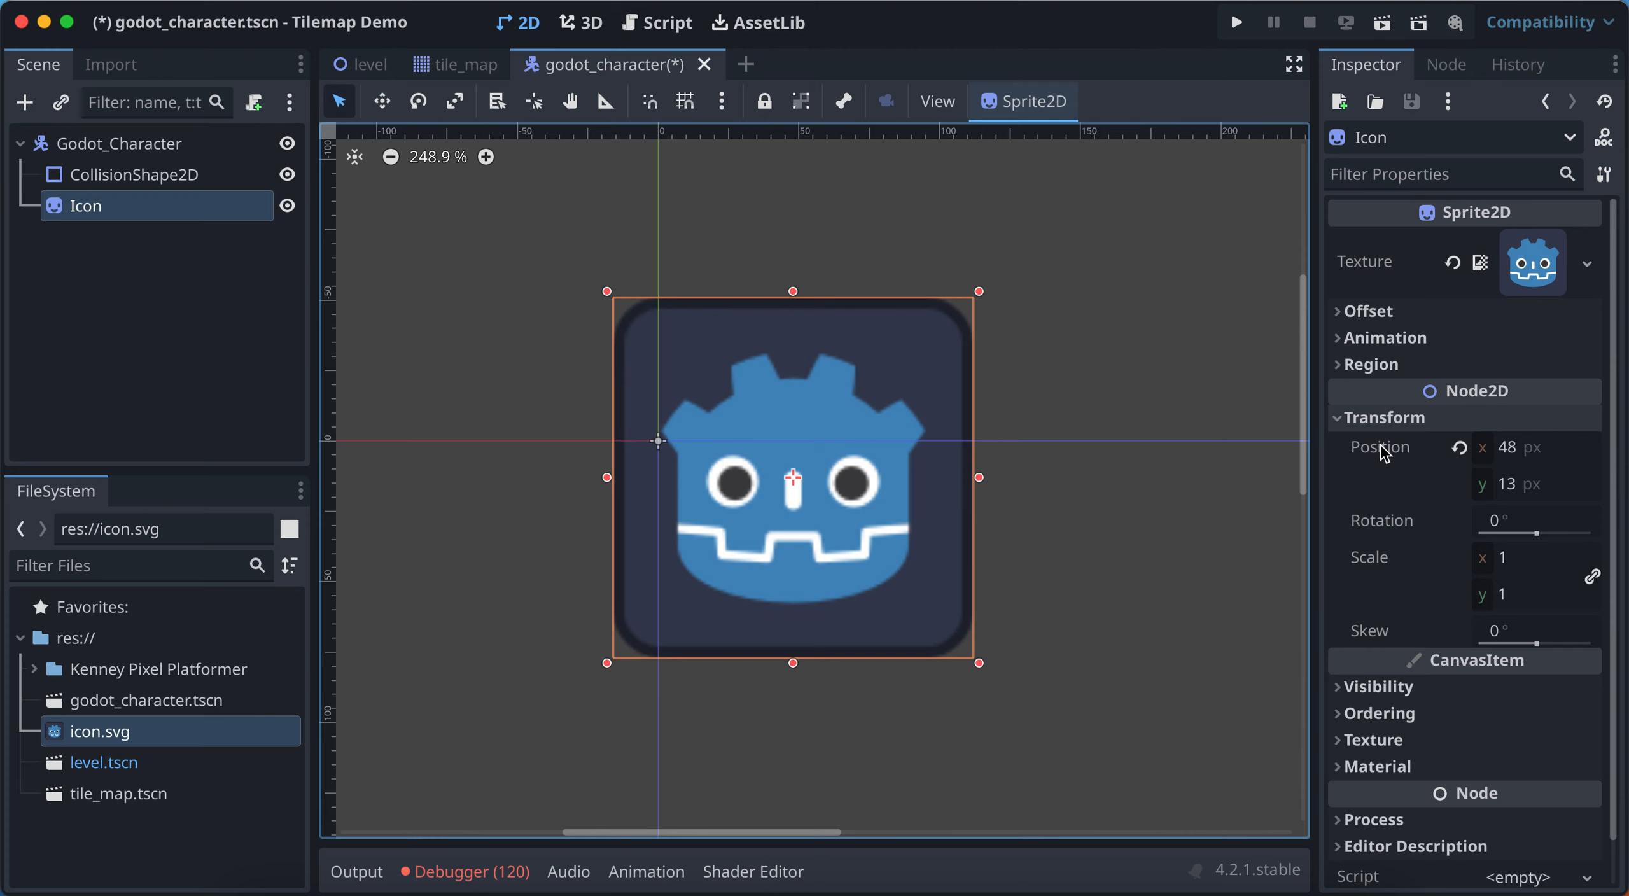
click(1459, 447)
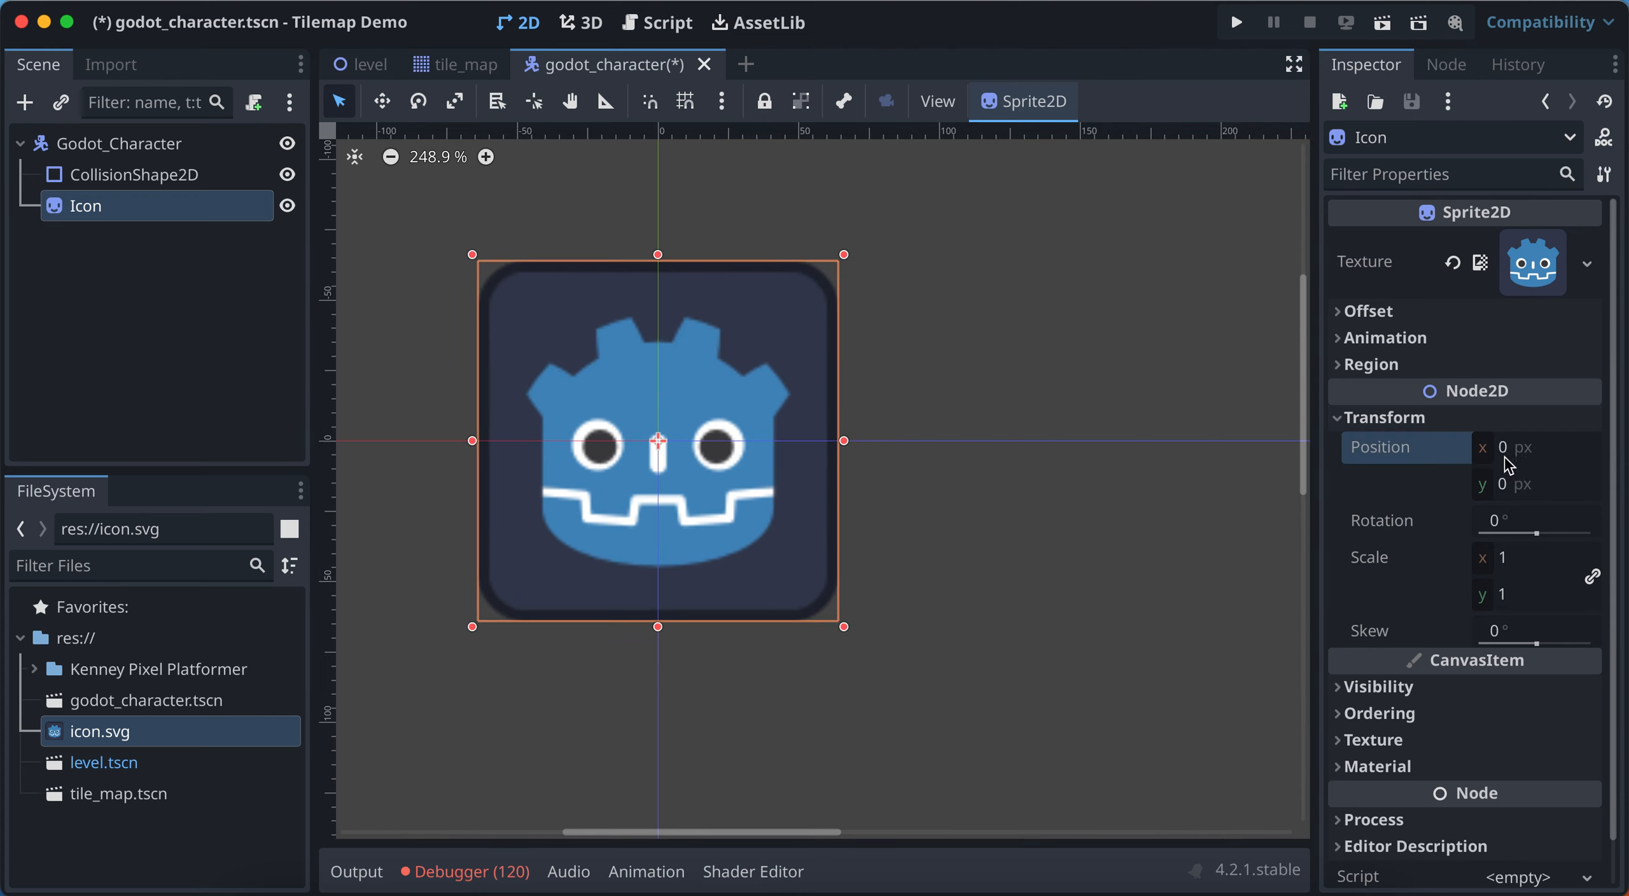
click(1368, 418)
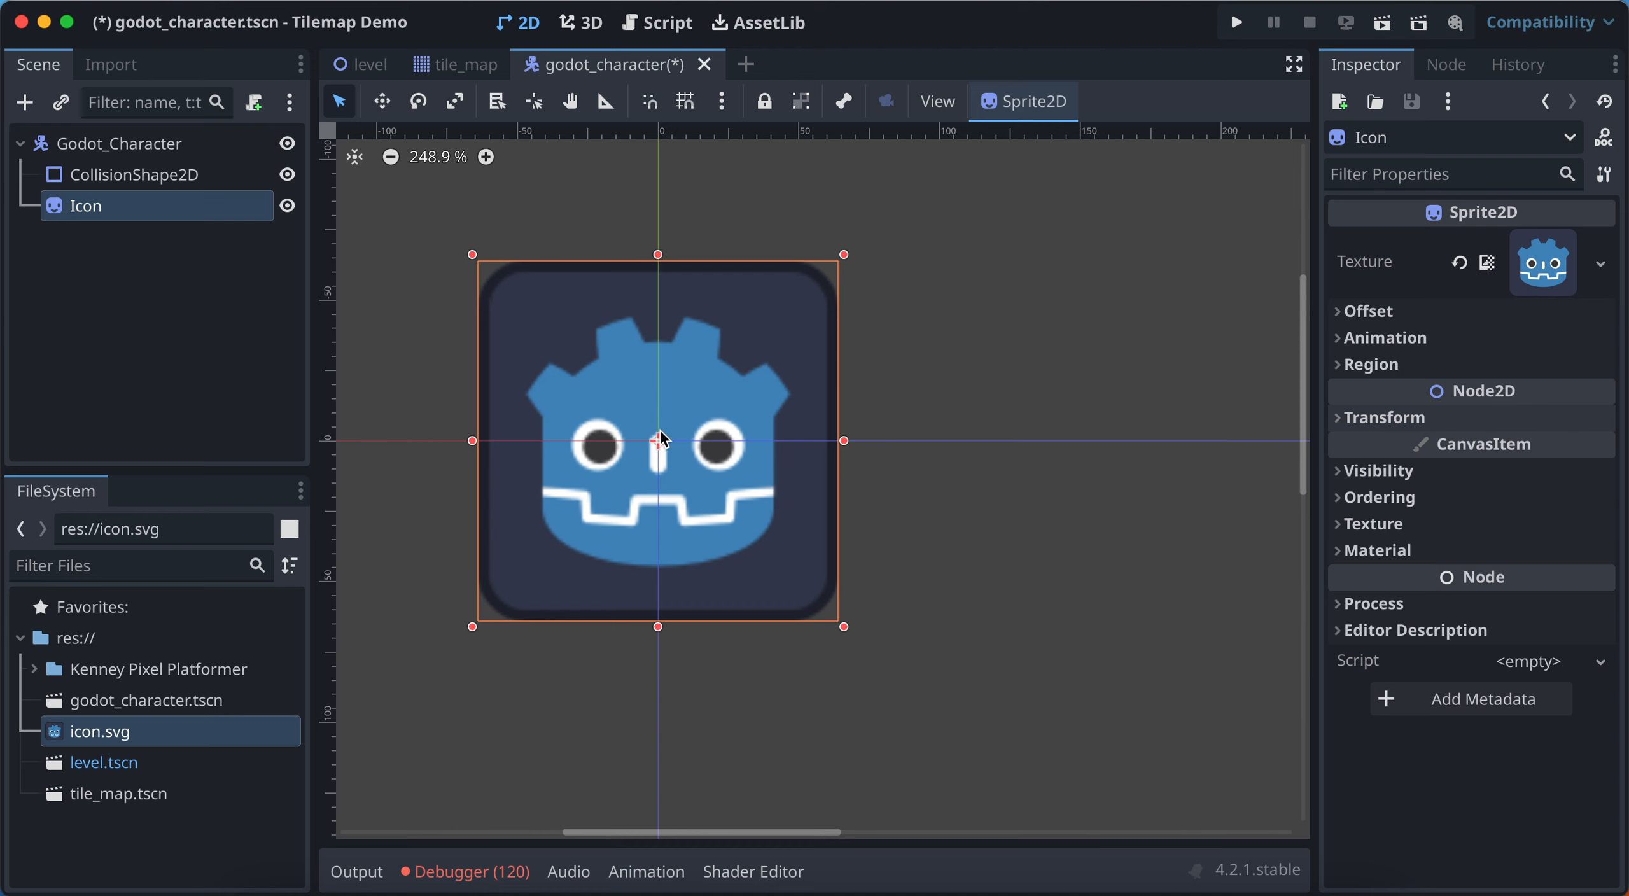
Compare the extents of the CollisionShape2D rectangle with those of the Icon sprite in the character scene
click(168, 177)
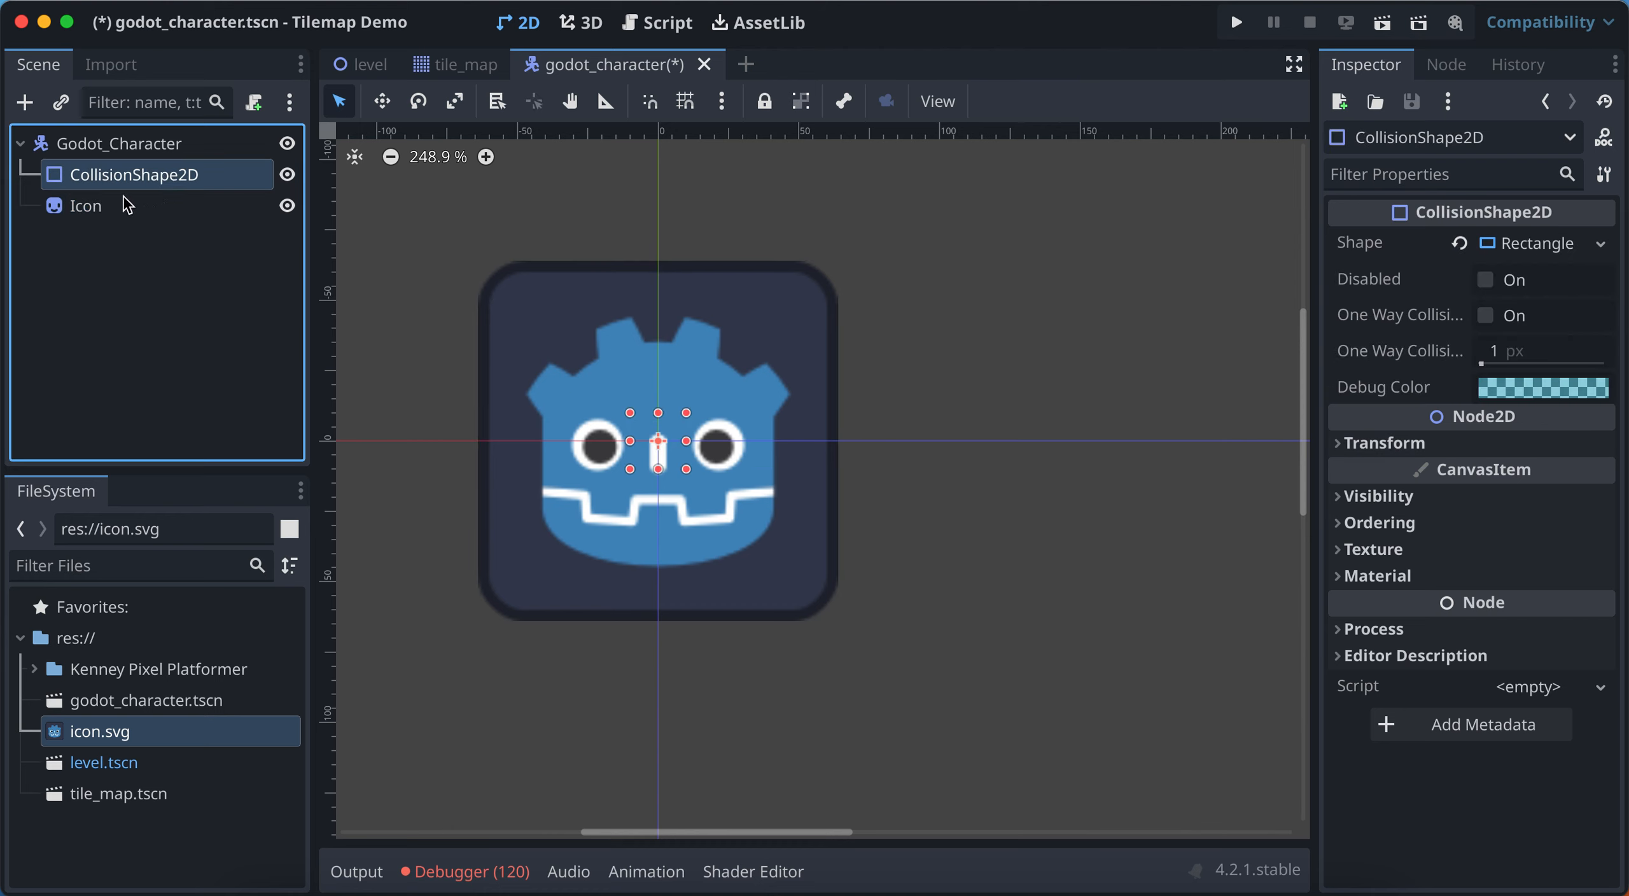
click(89, 206)
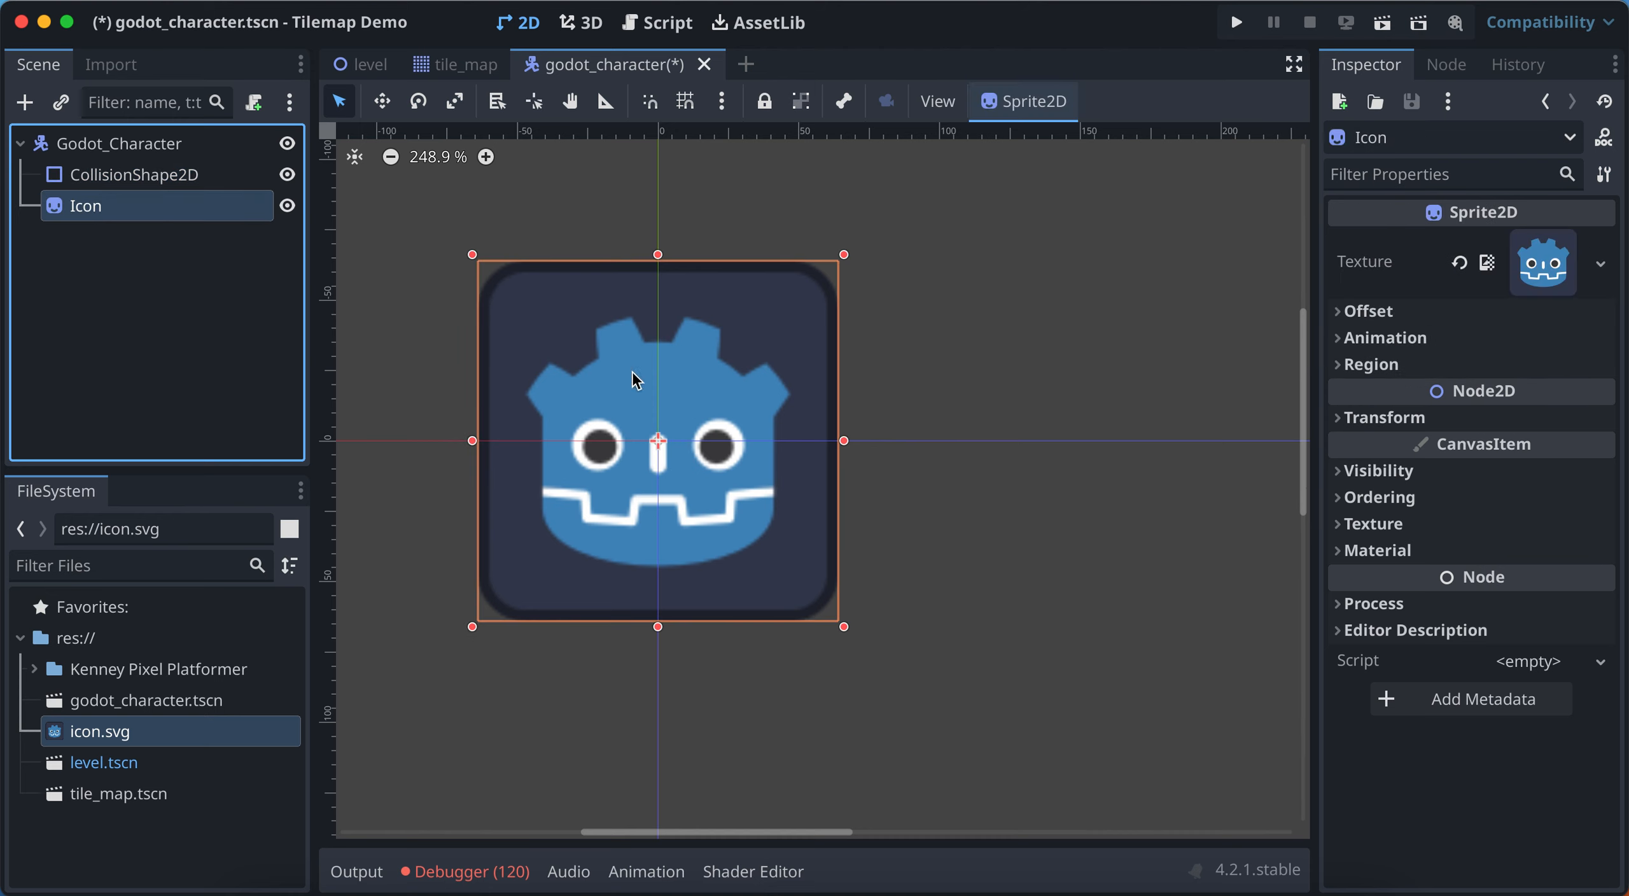
click(107, 174)
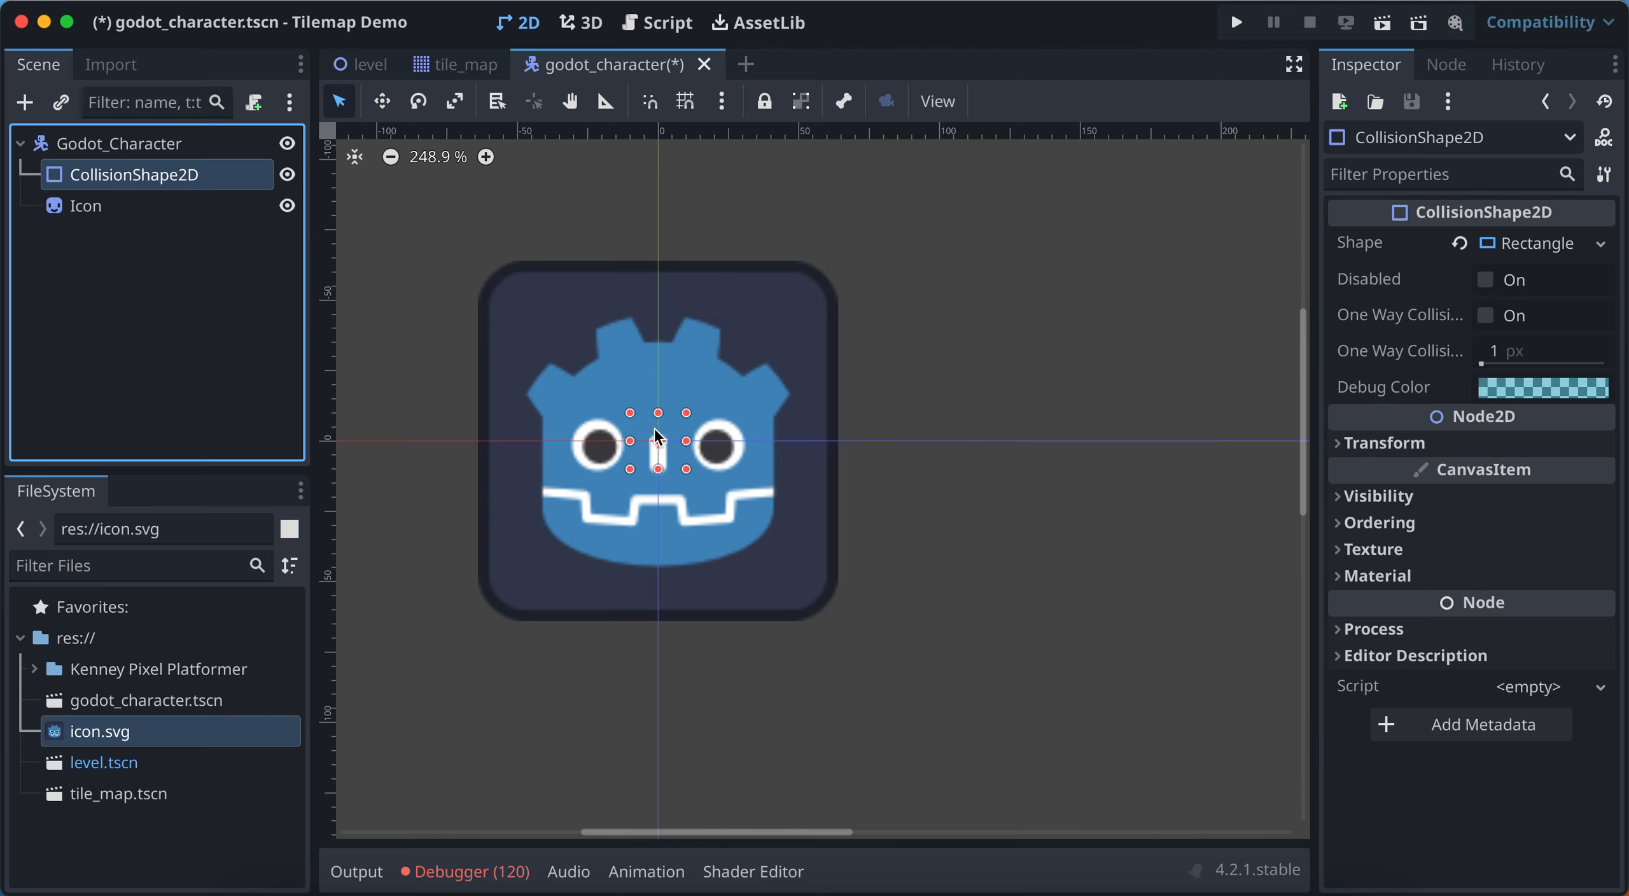
Try to shrink the Icon sprite freehand from its upper-left corner, and undo the resize
click(130, 212)
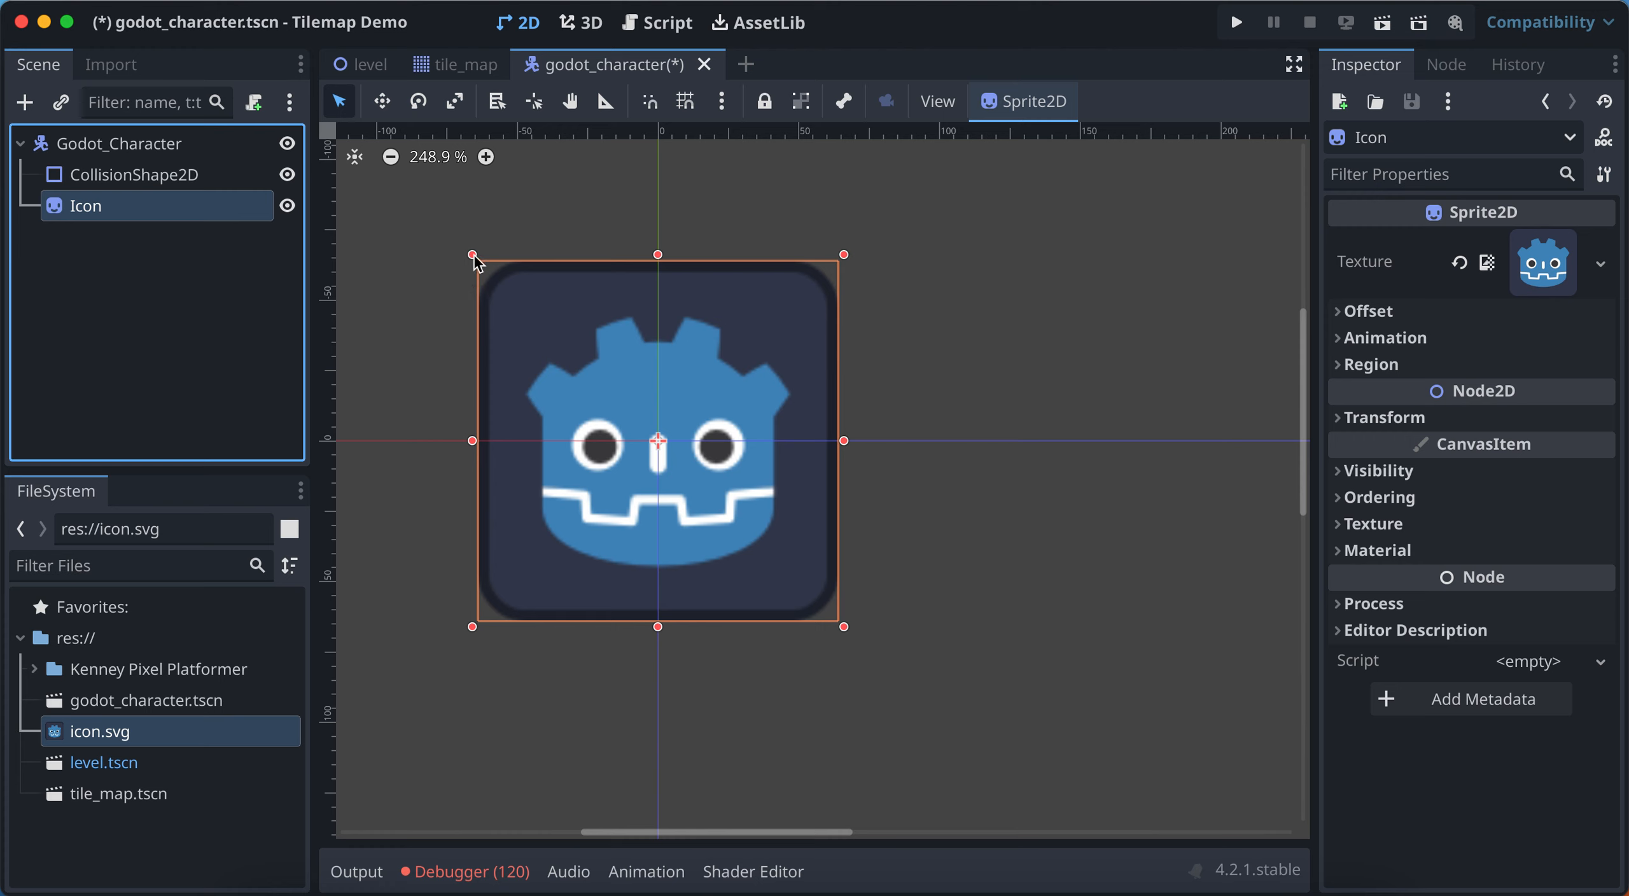
drag(473, 256, 598, 376)
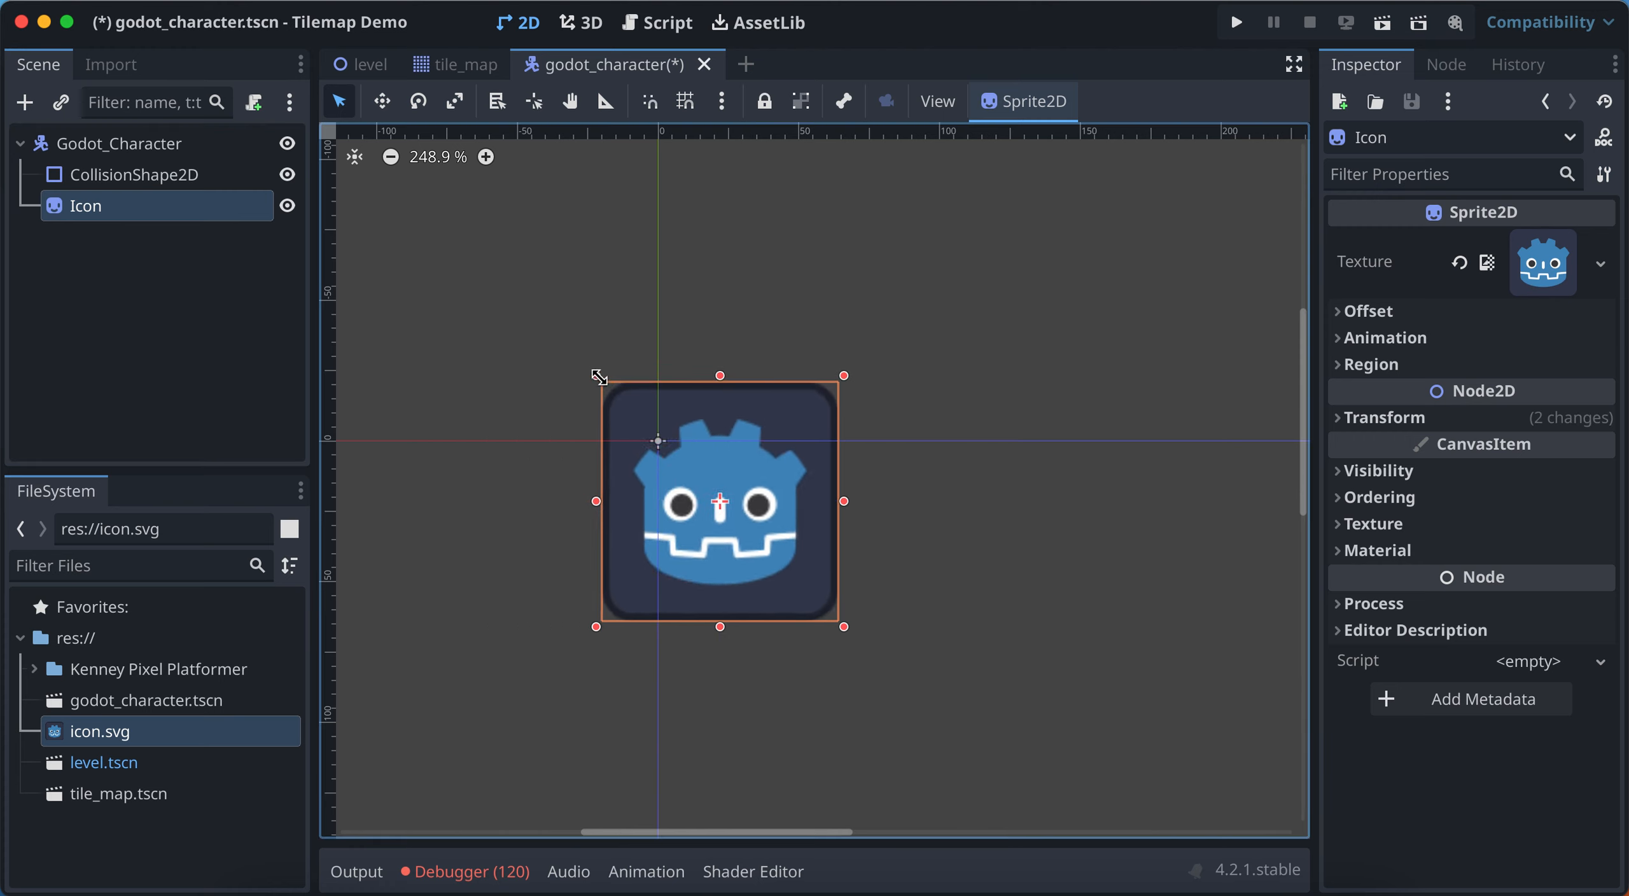
key(super+z)
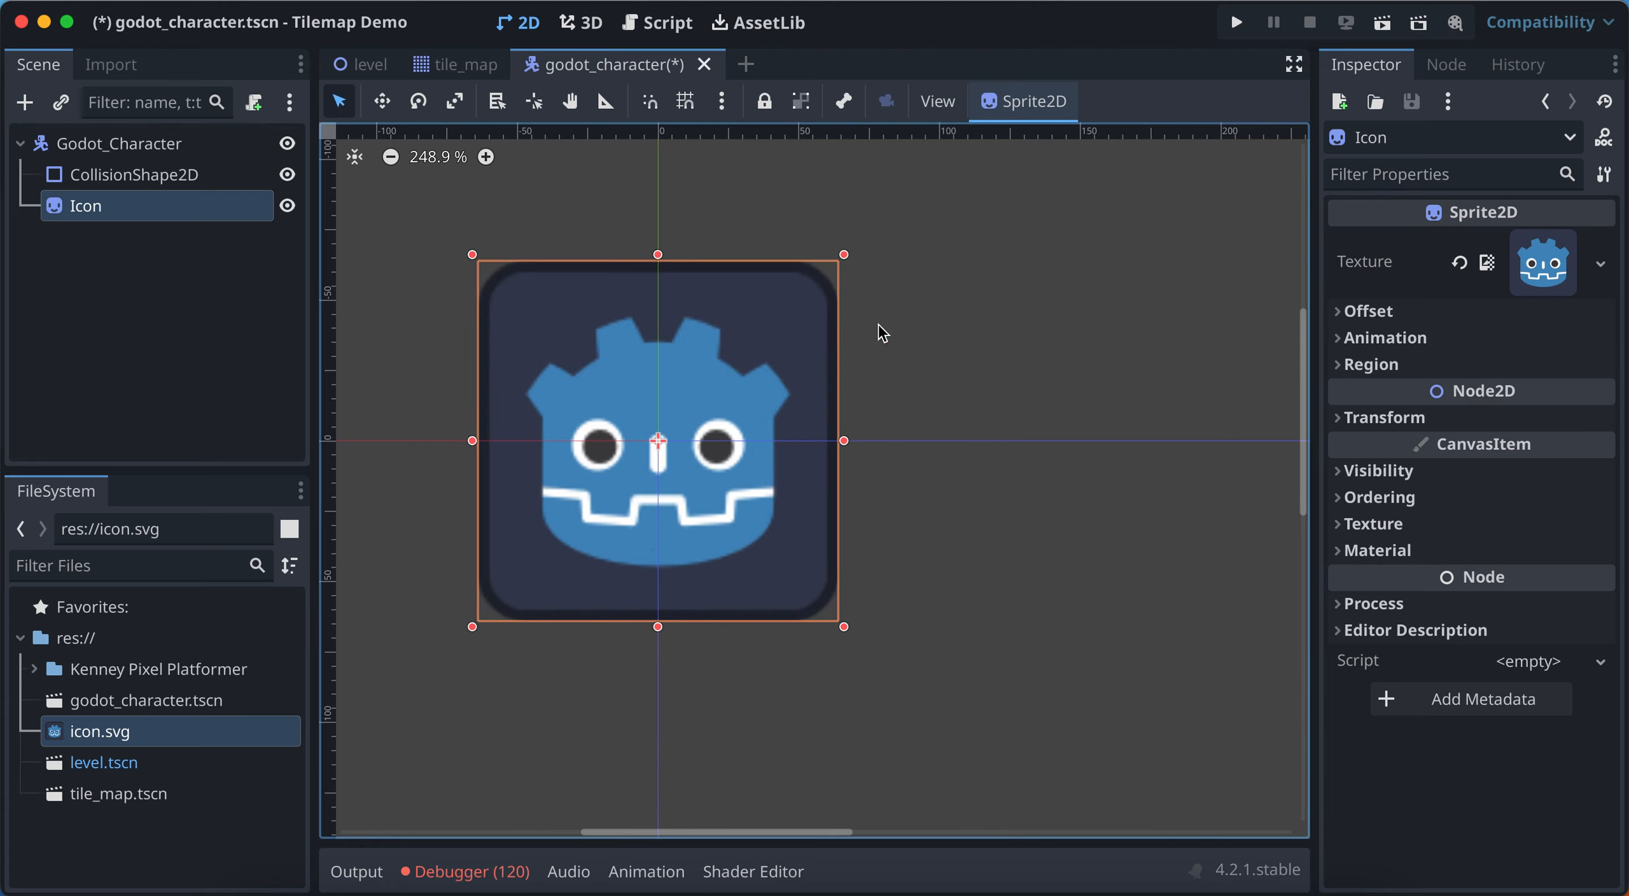
Set the Icon sprite's transform scale to 0.2 on both axes
click(1341, 423)
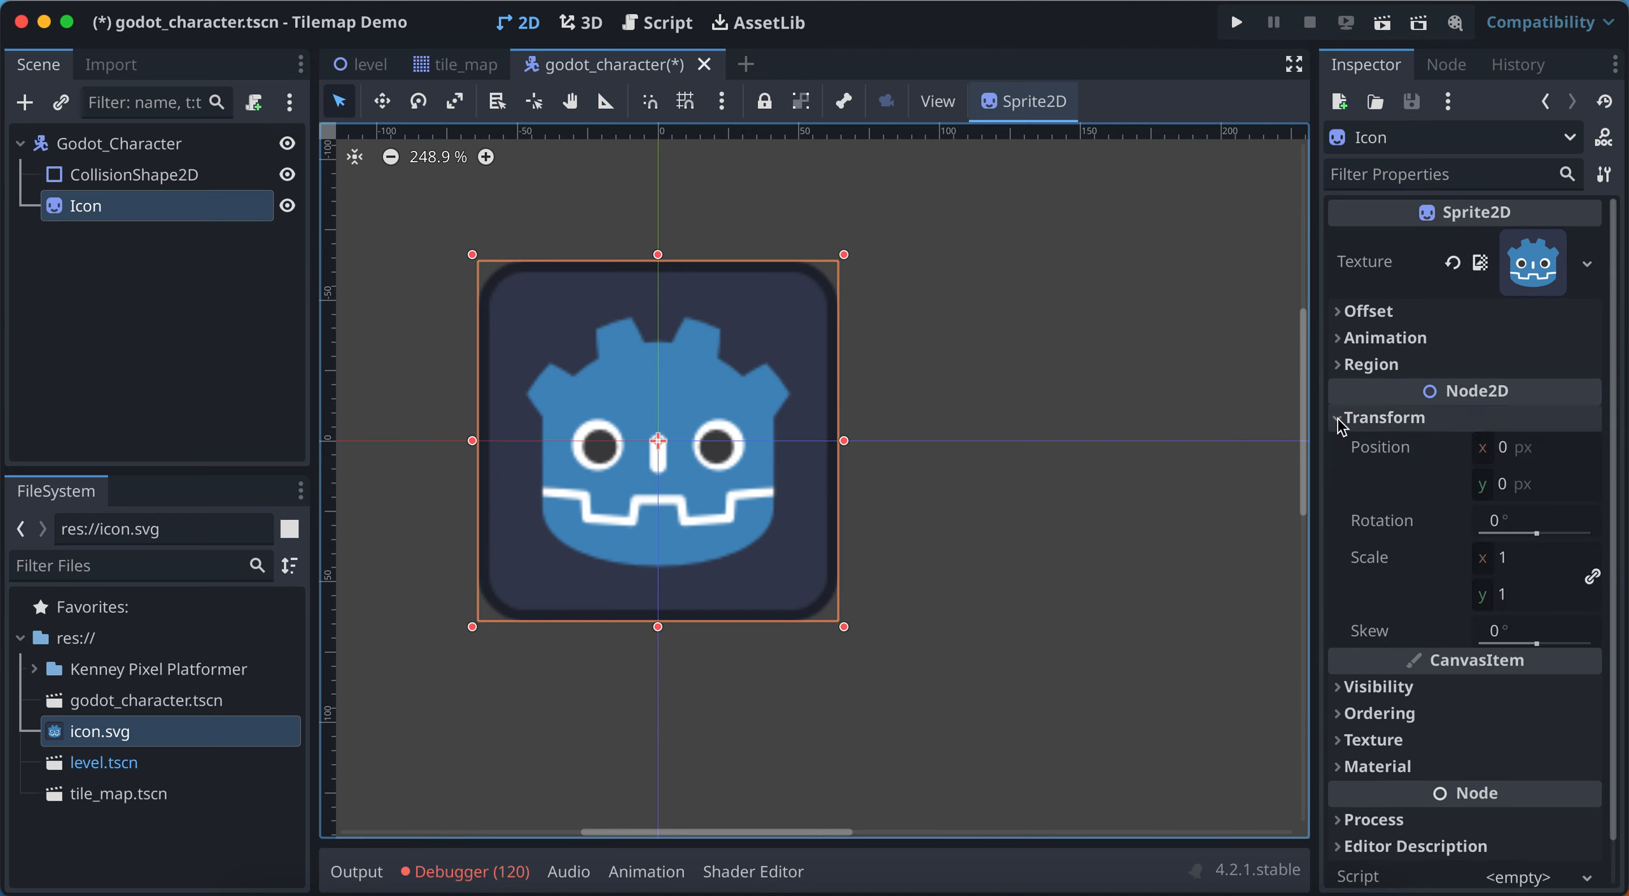
click(1523, 561)
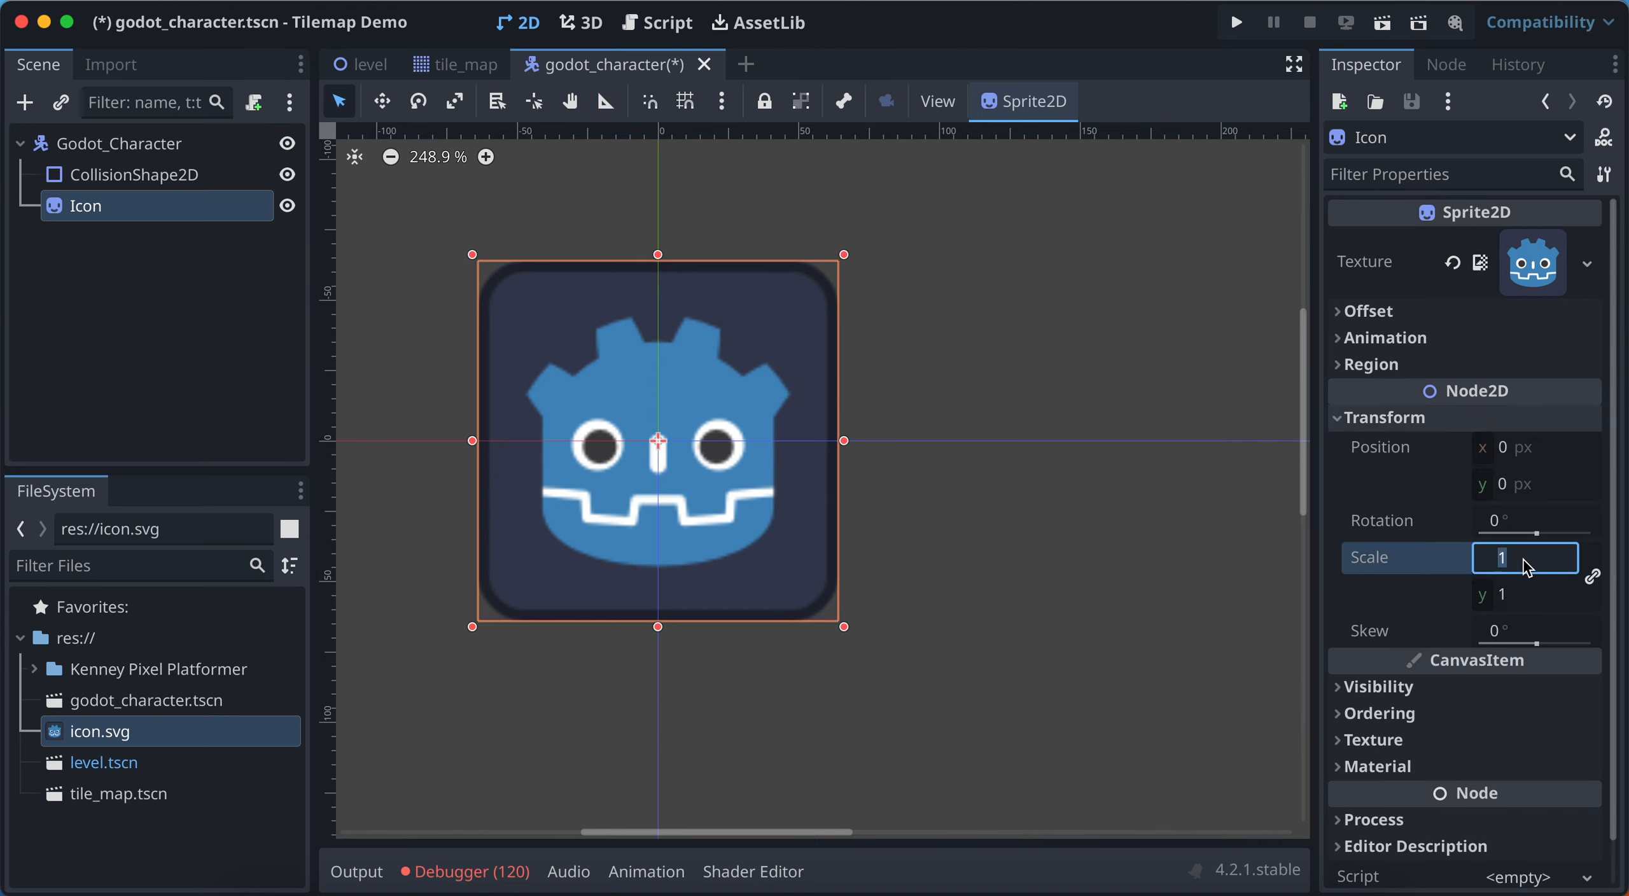
text(0.2)
key(Return)
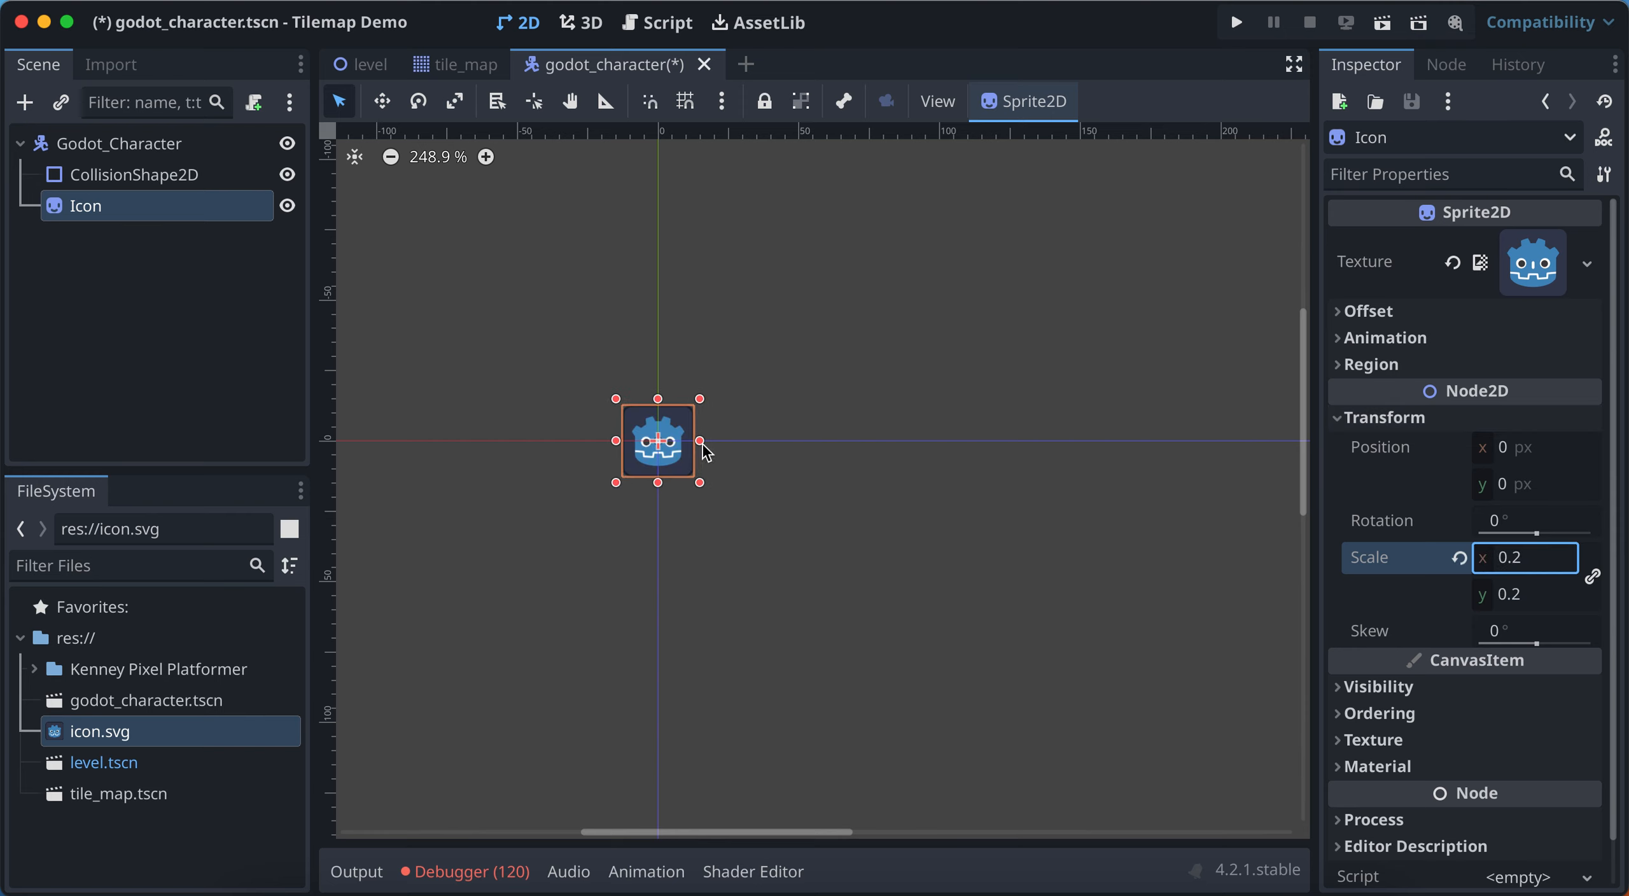
Enlarge the CollisionShape2D rectangle on all four sides to about 24 × 24 px to fit the icon, and save the character scene
scroll(700, 446, up, 3)
scroll(700, 446, left, 3)
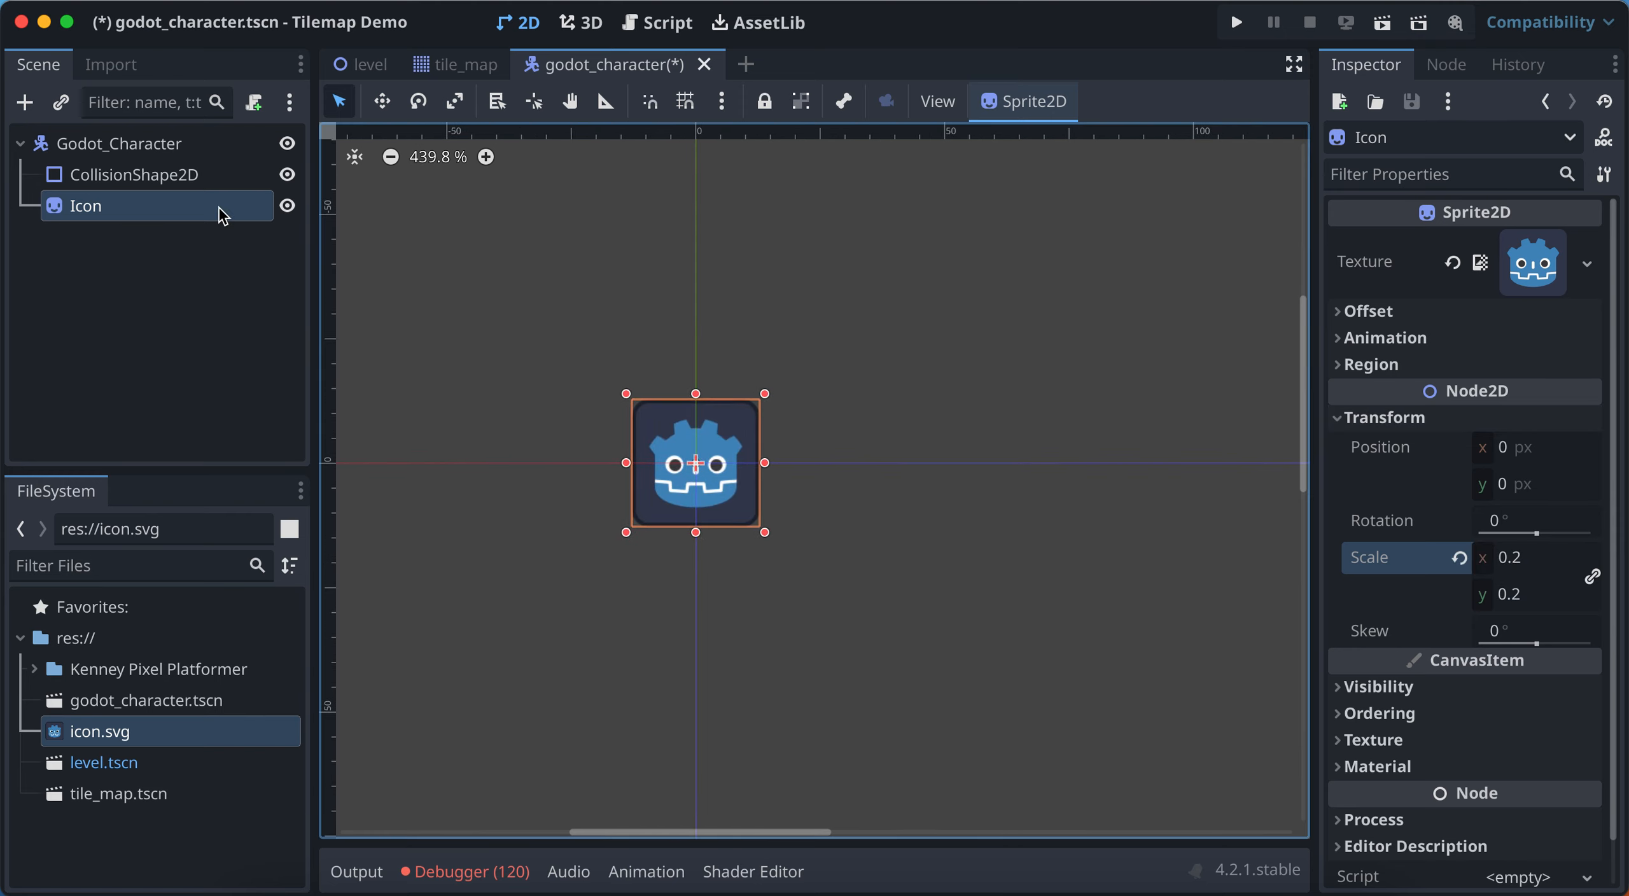
click(141, 180)
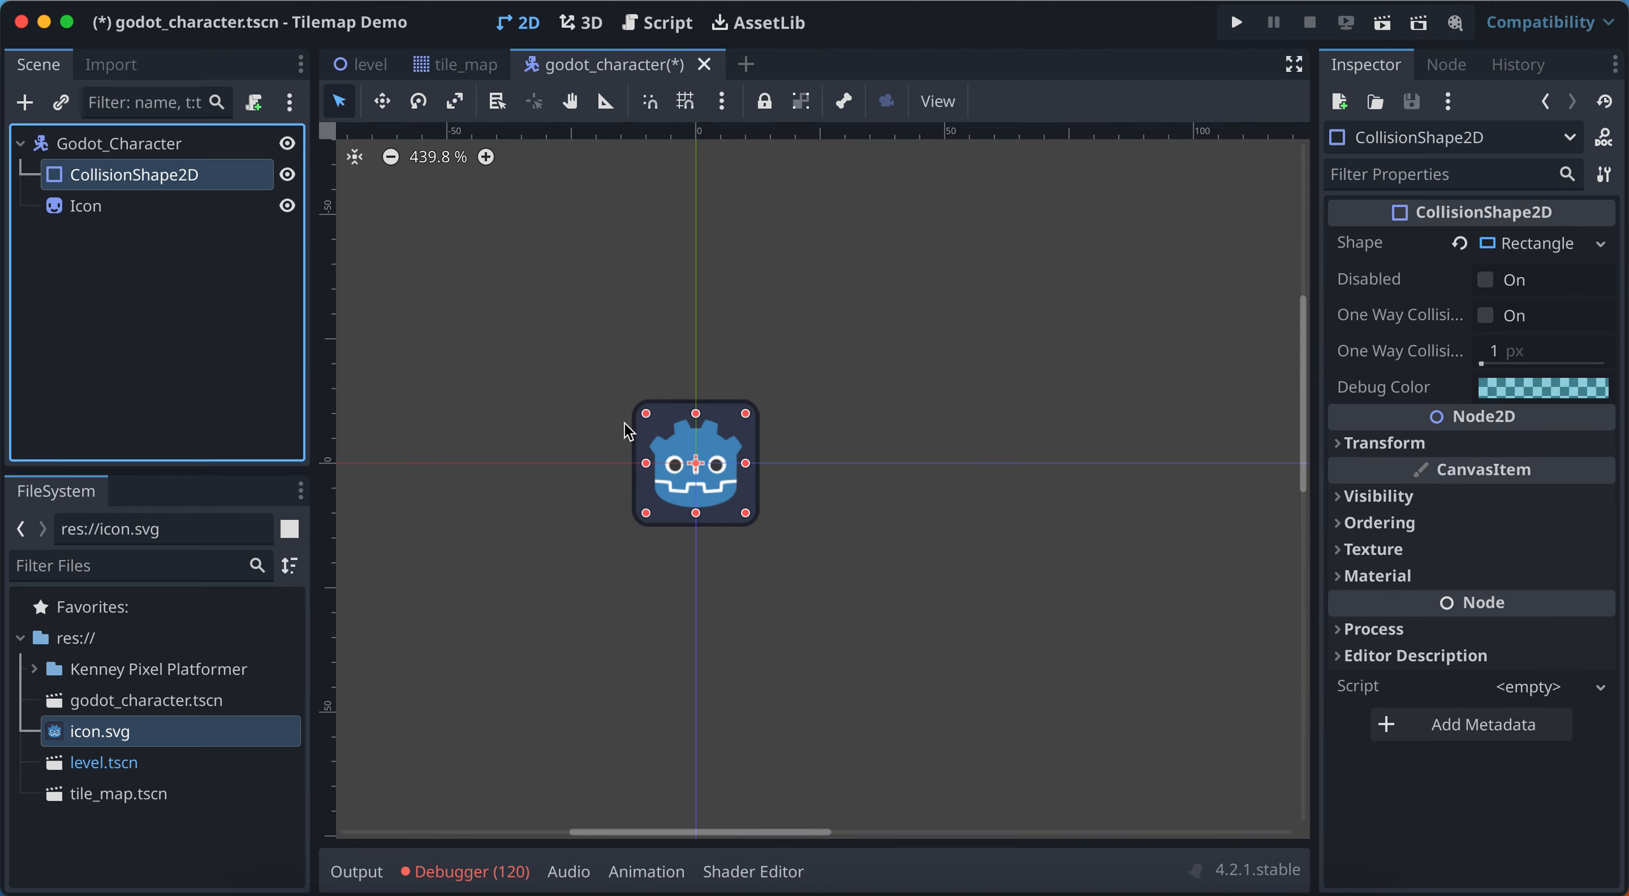
scroll(712, 470, up, 6)
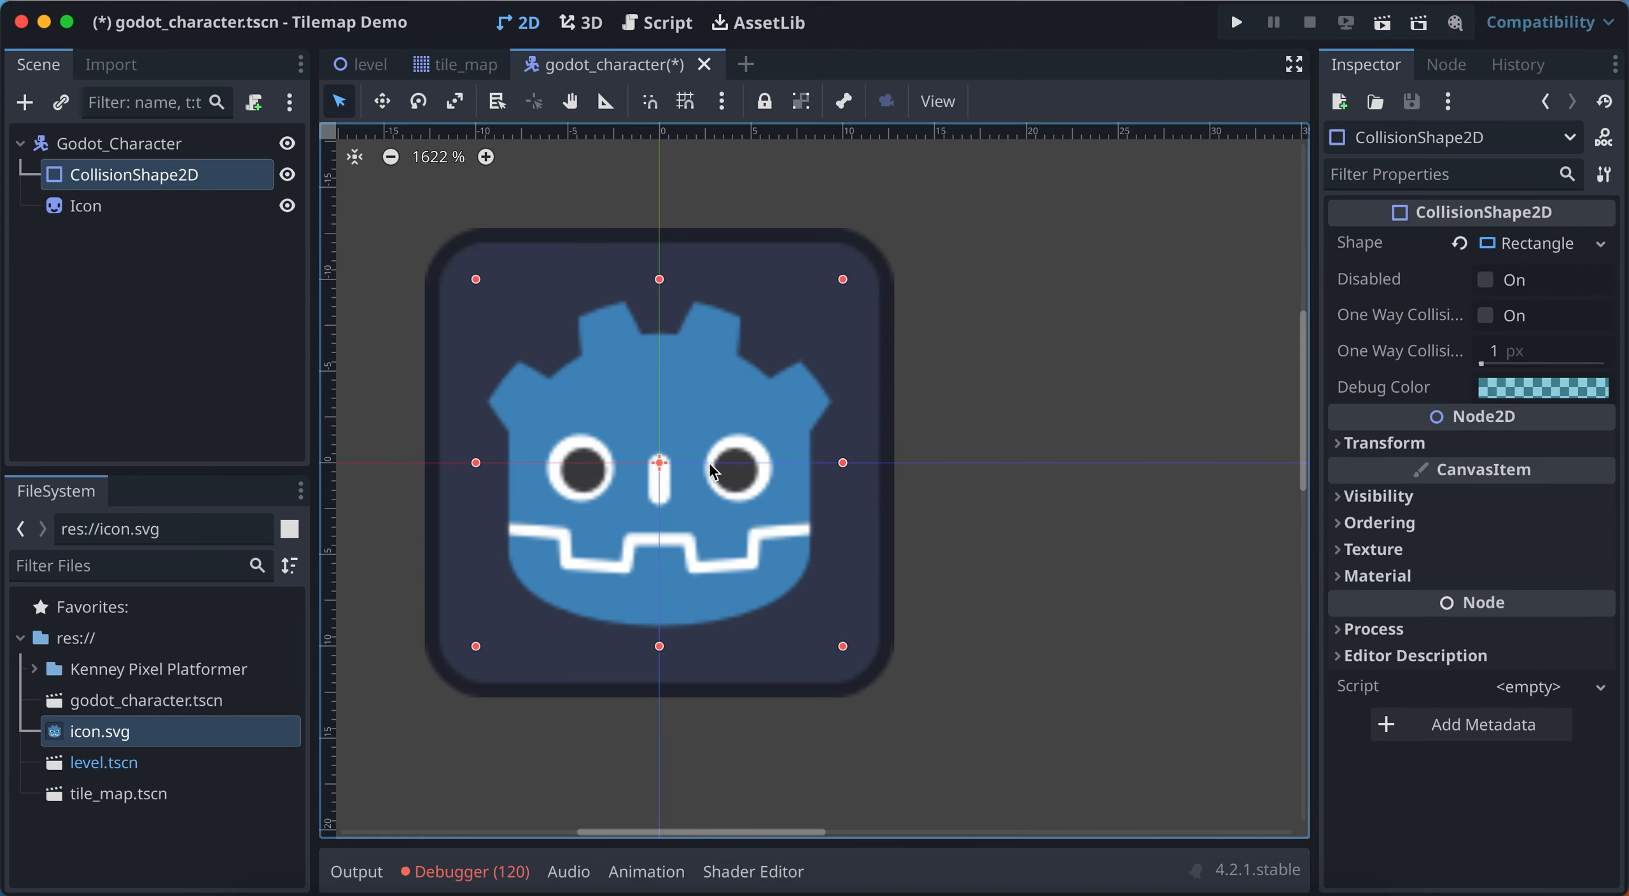
drag(843, 463, 879, 463)
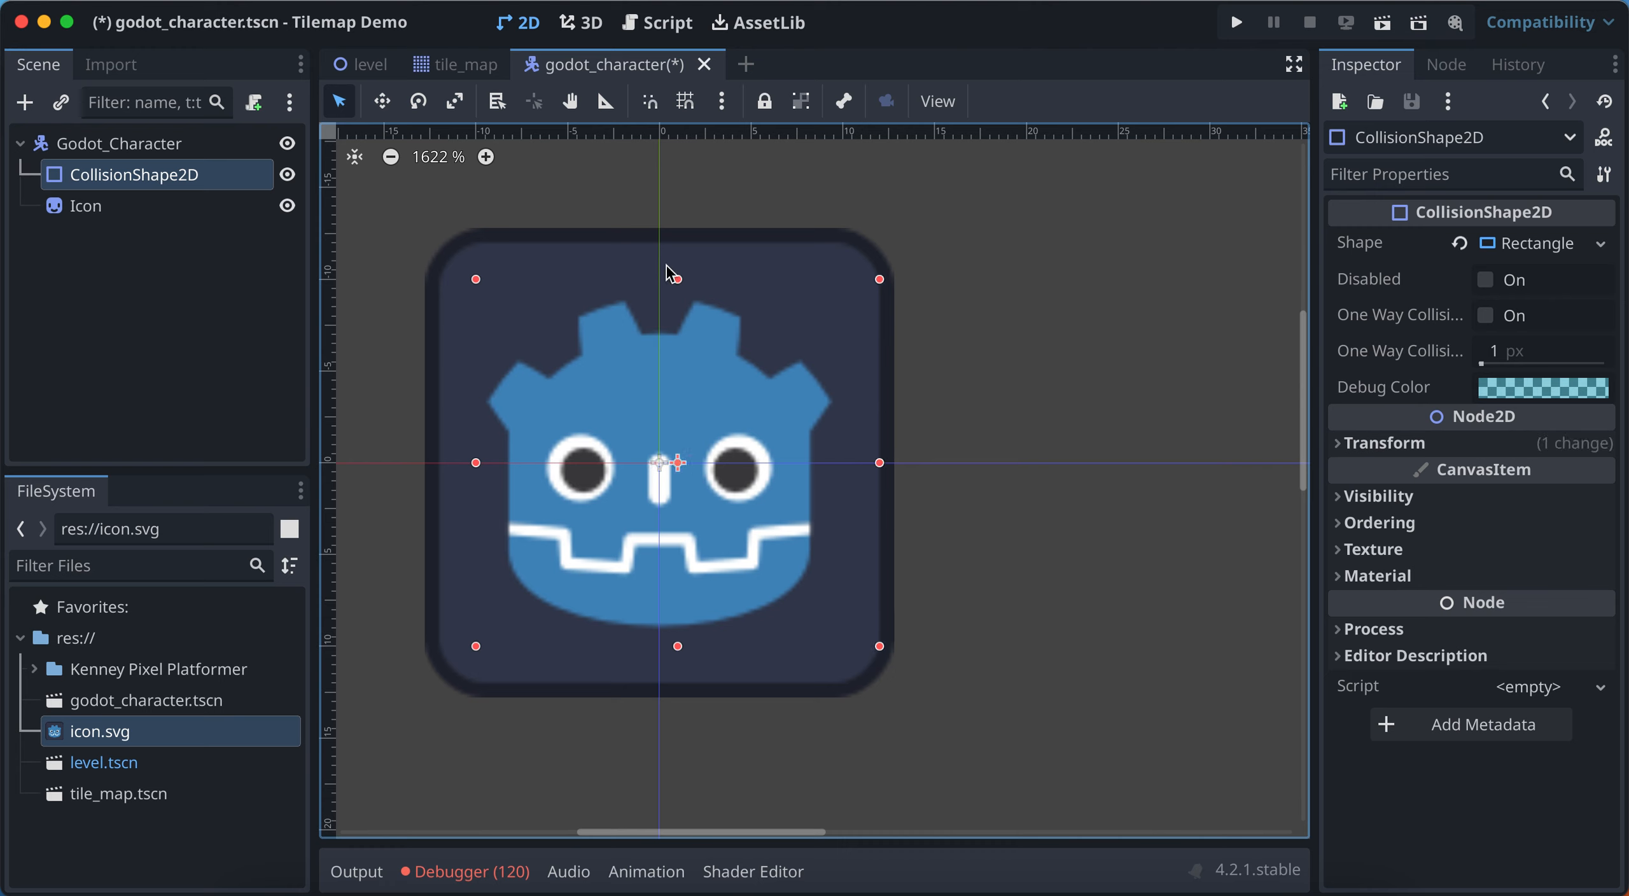
drag(476, 463, 439, 463)
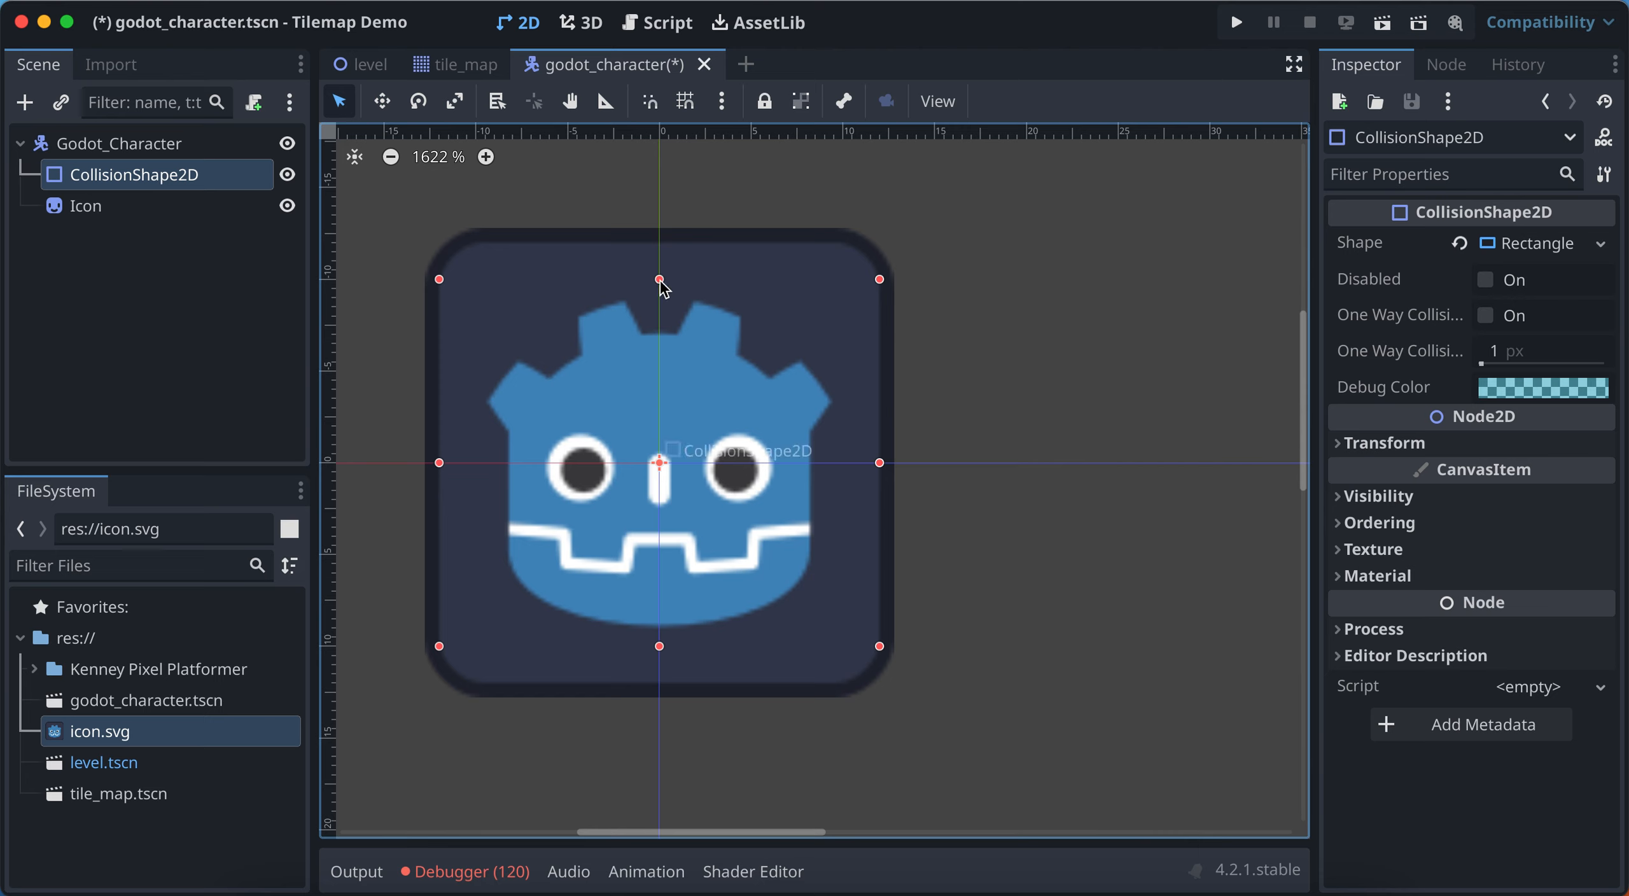
drag(659, 280, 659, 244)
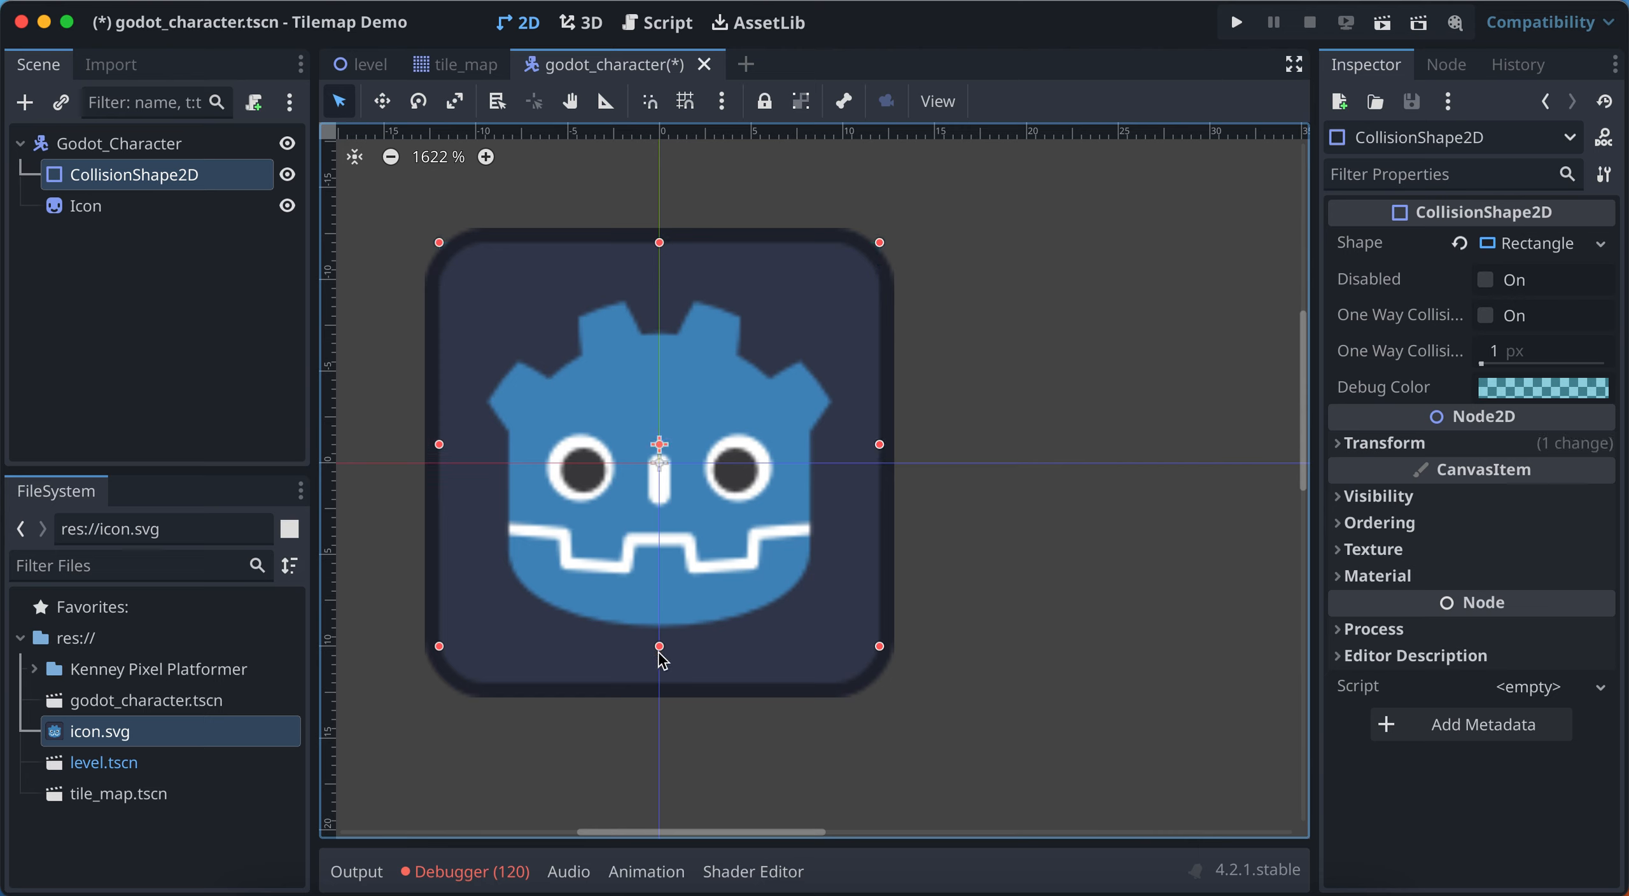
drag(659, 646, 660, 683)
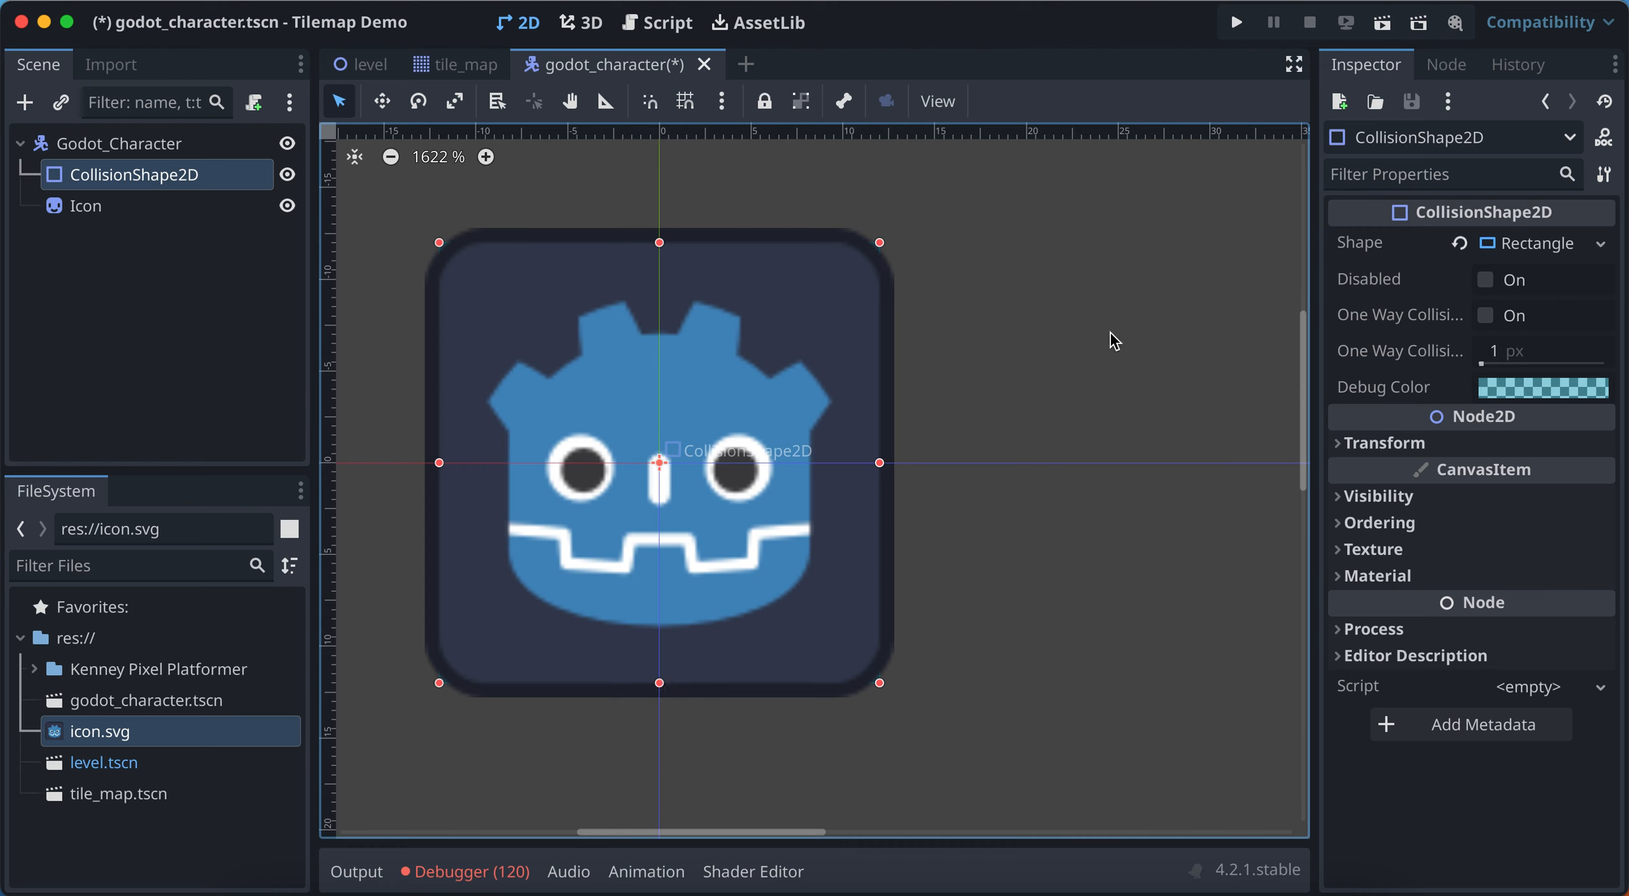
key(super+s)
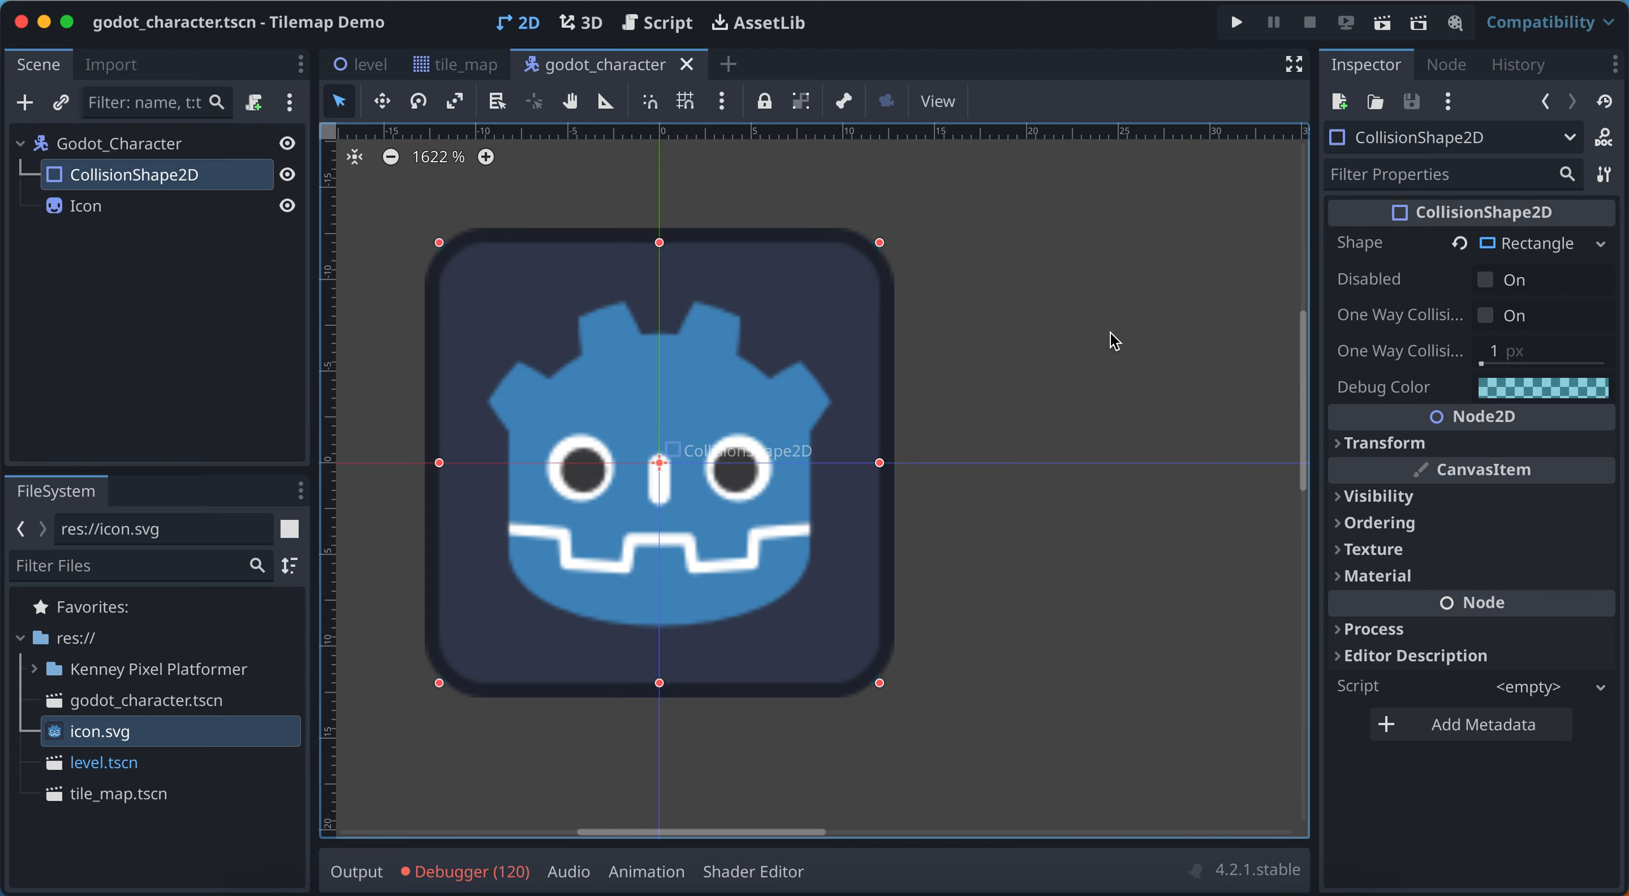
Instance godot_character.tscn under the Level node above the snow-topped platform, and test-run the project
click(366, 66)
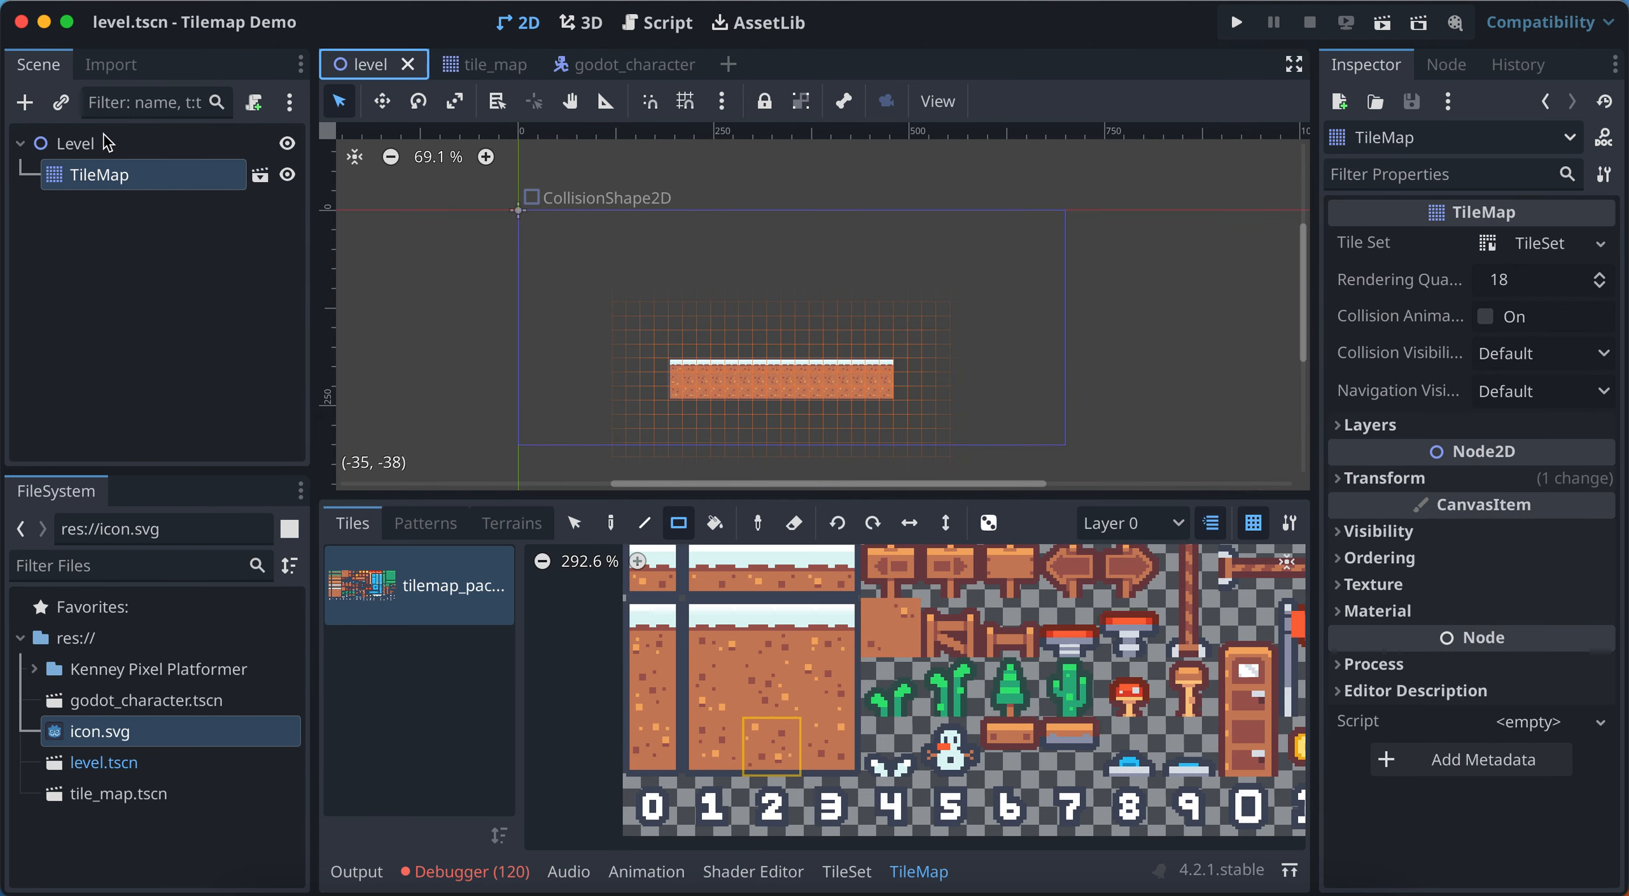
click(89, 146)
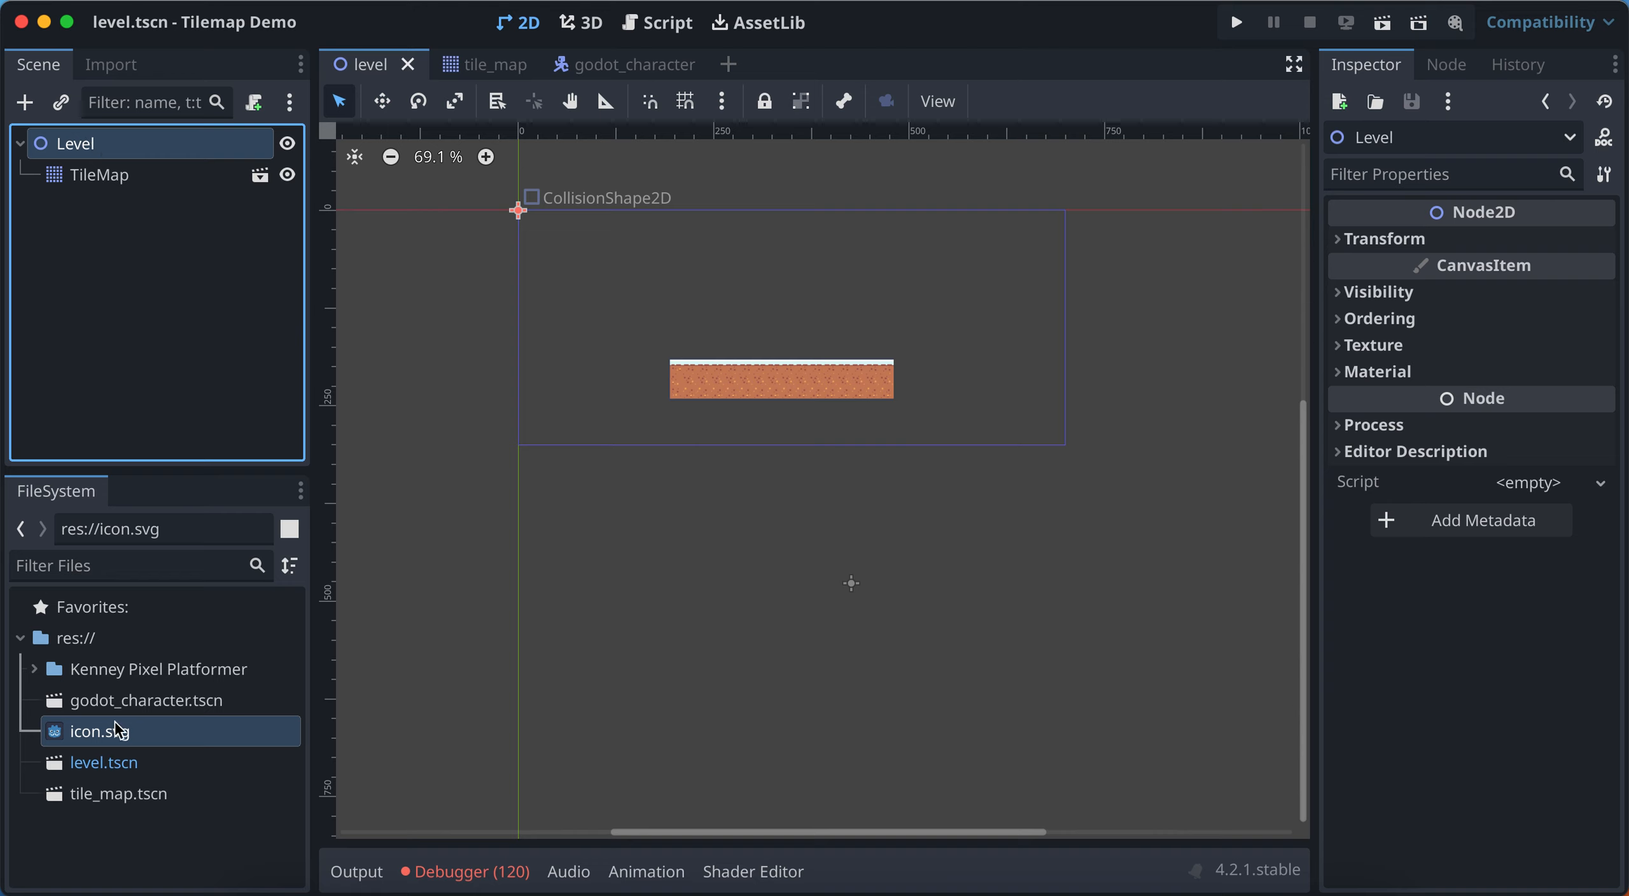
click(119, 703)
drag(79, 711, 765, 310)
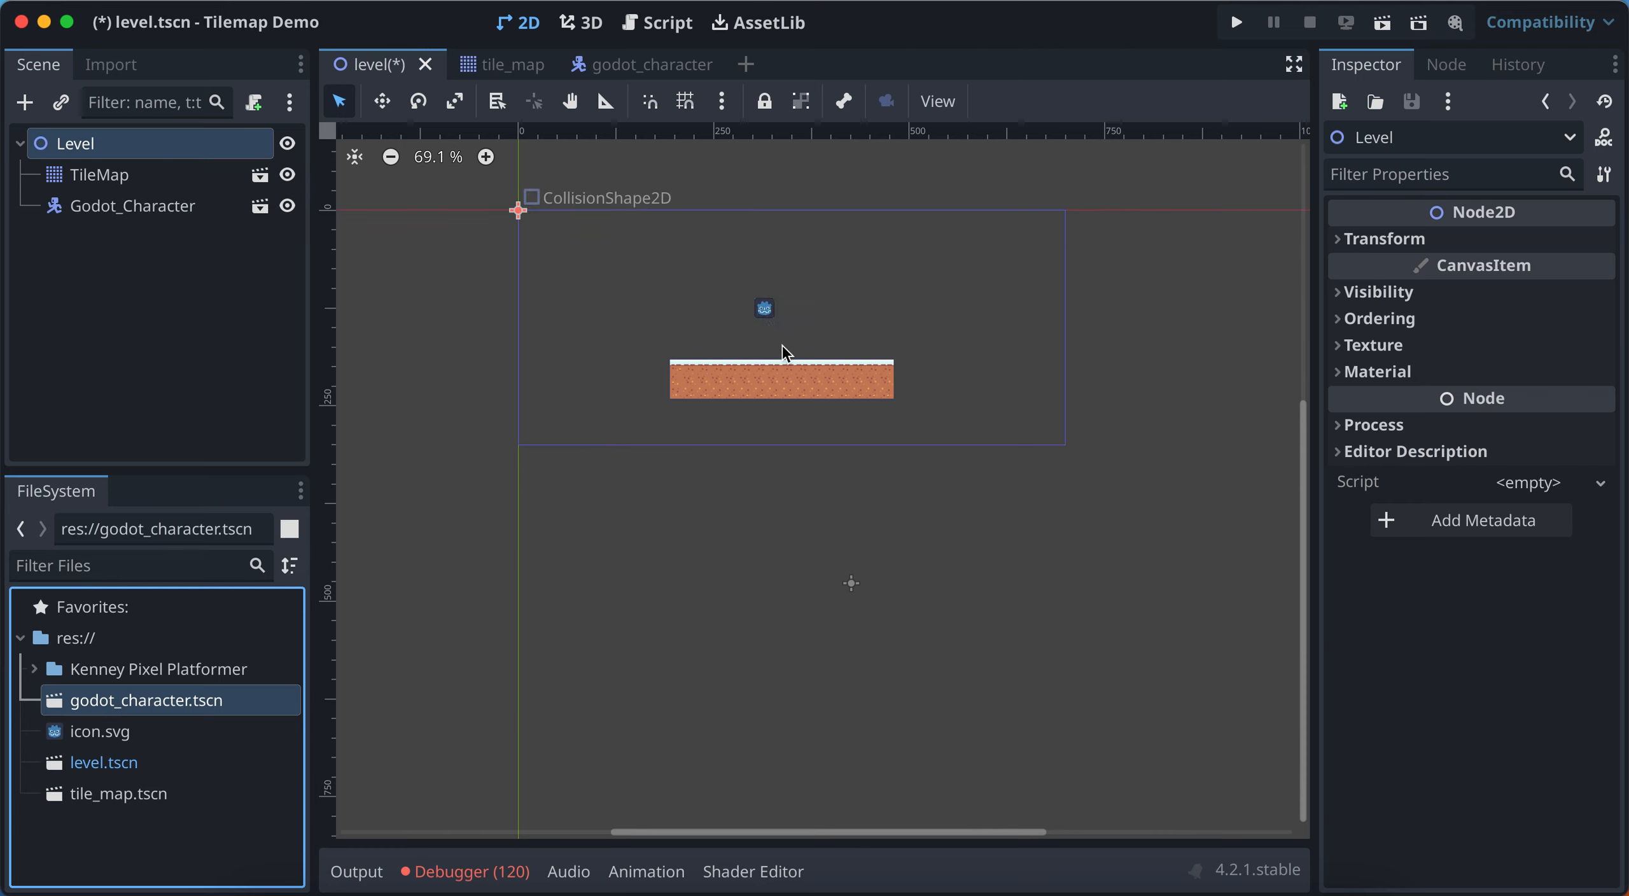
click(1237, 22)
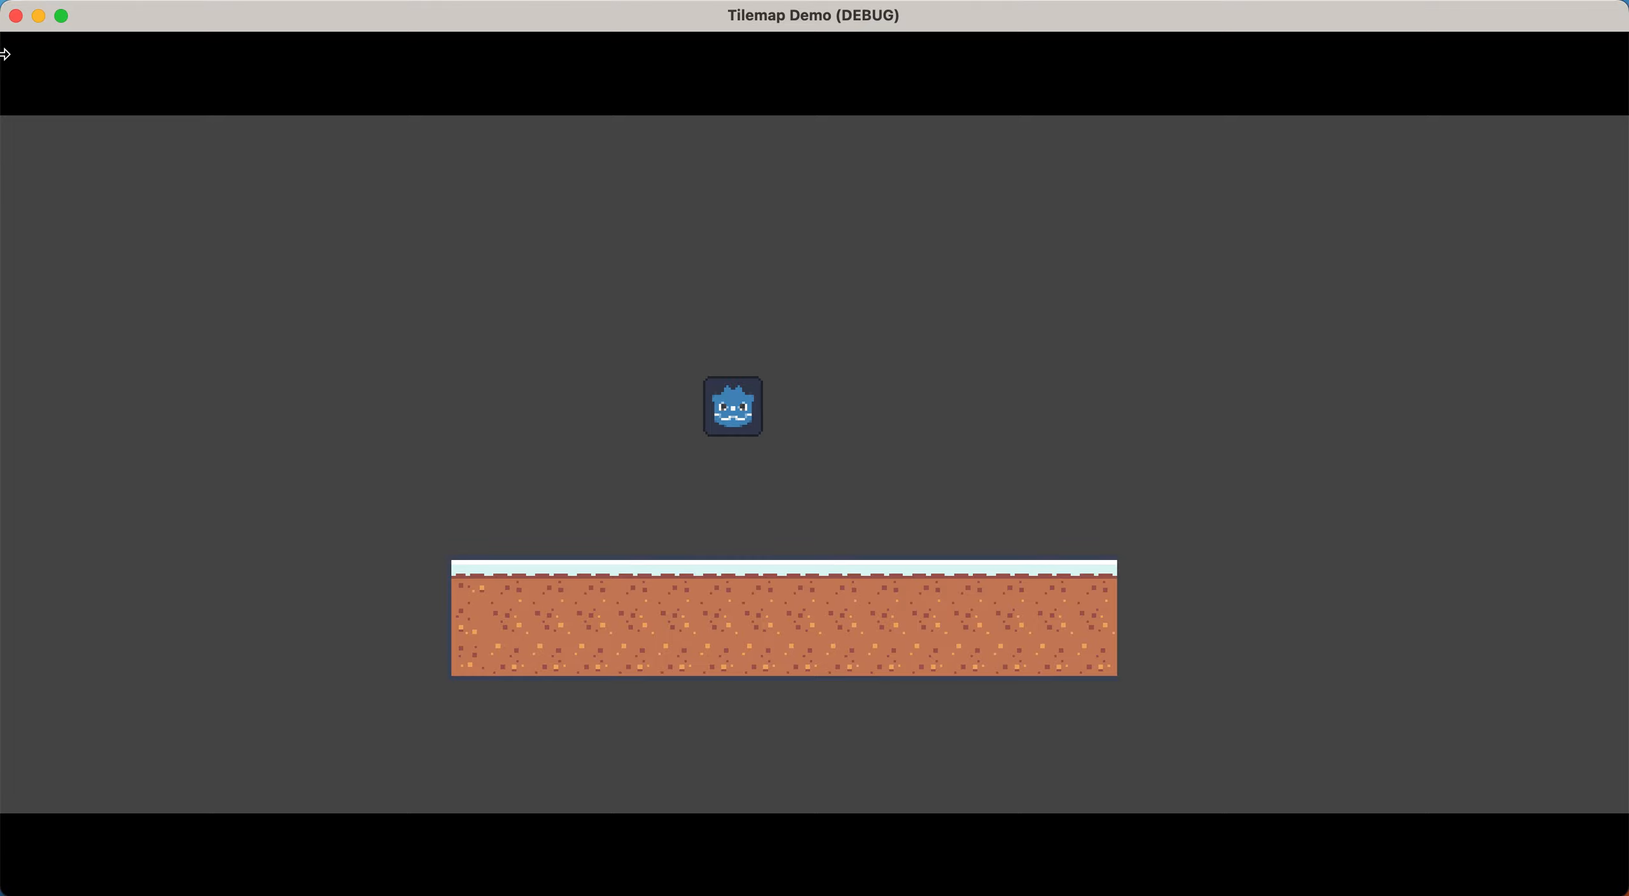
click(16, 16)
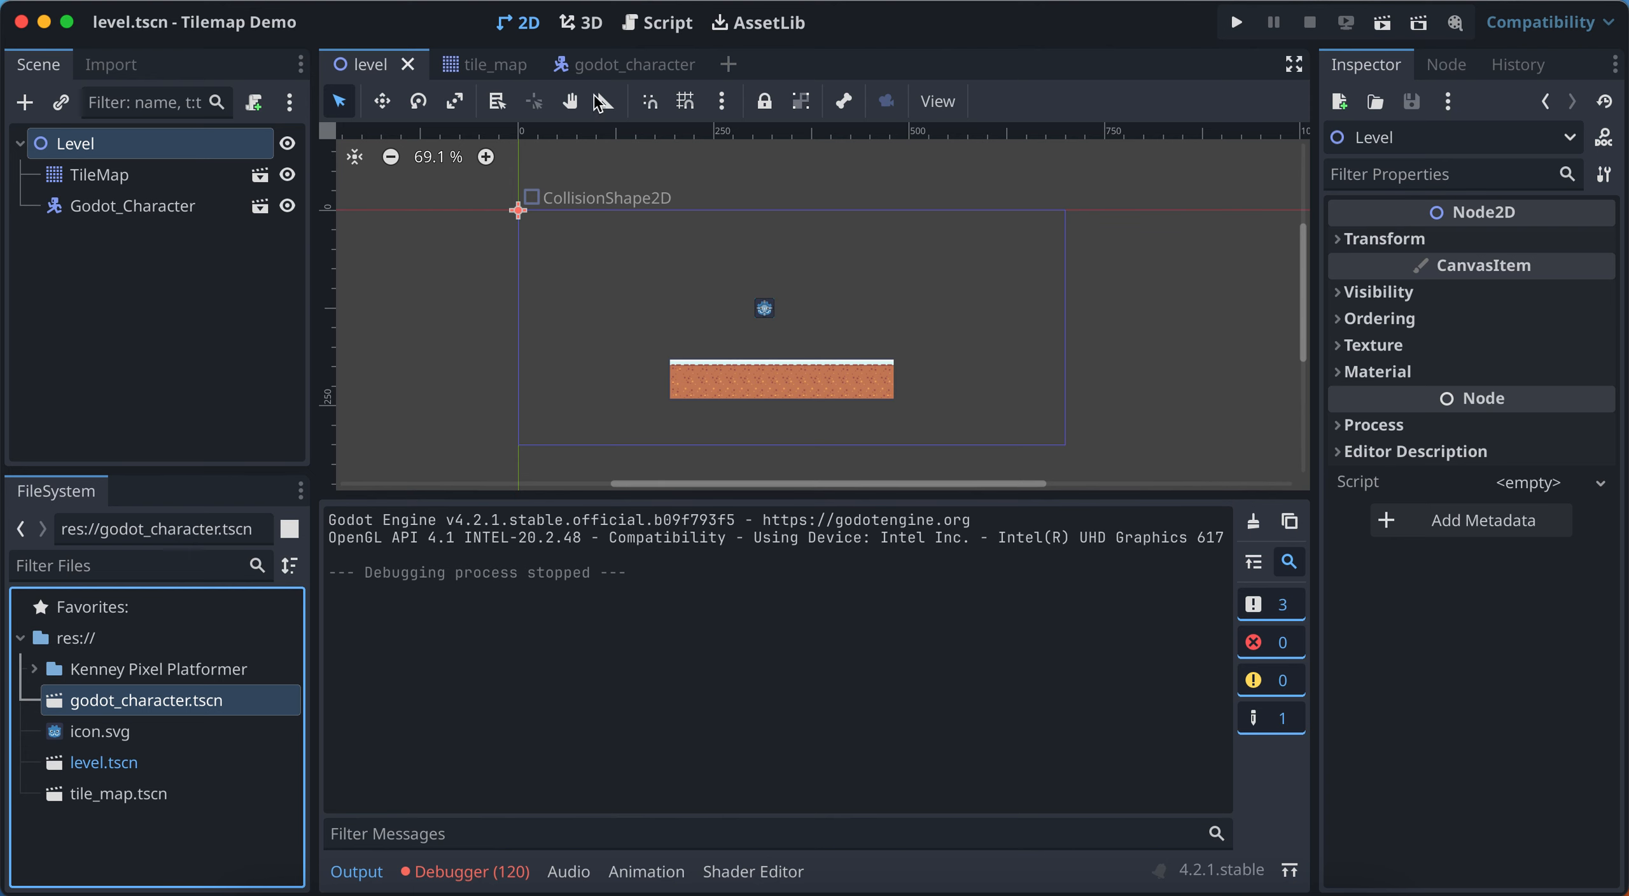
Return to the godot_character scene and select its root node, Godot_Character, with the whole icon in view
click(630, 67)
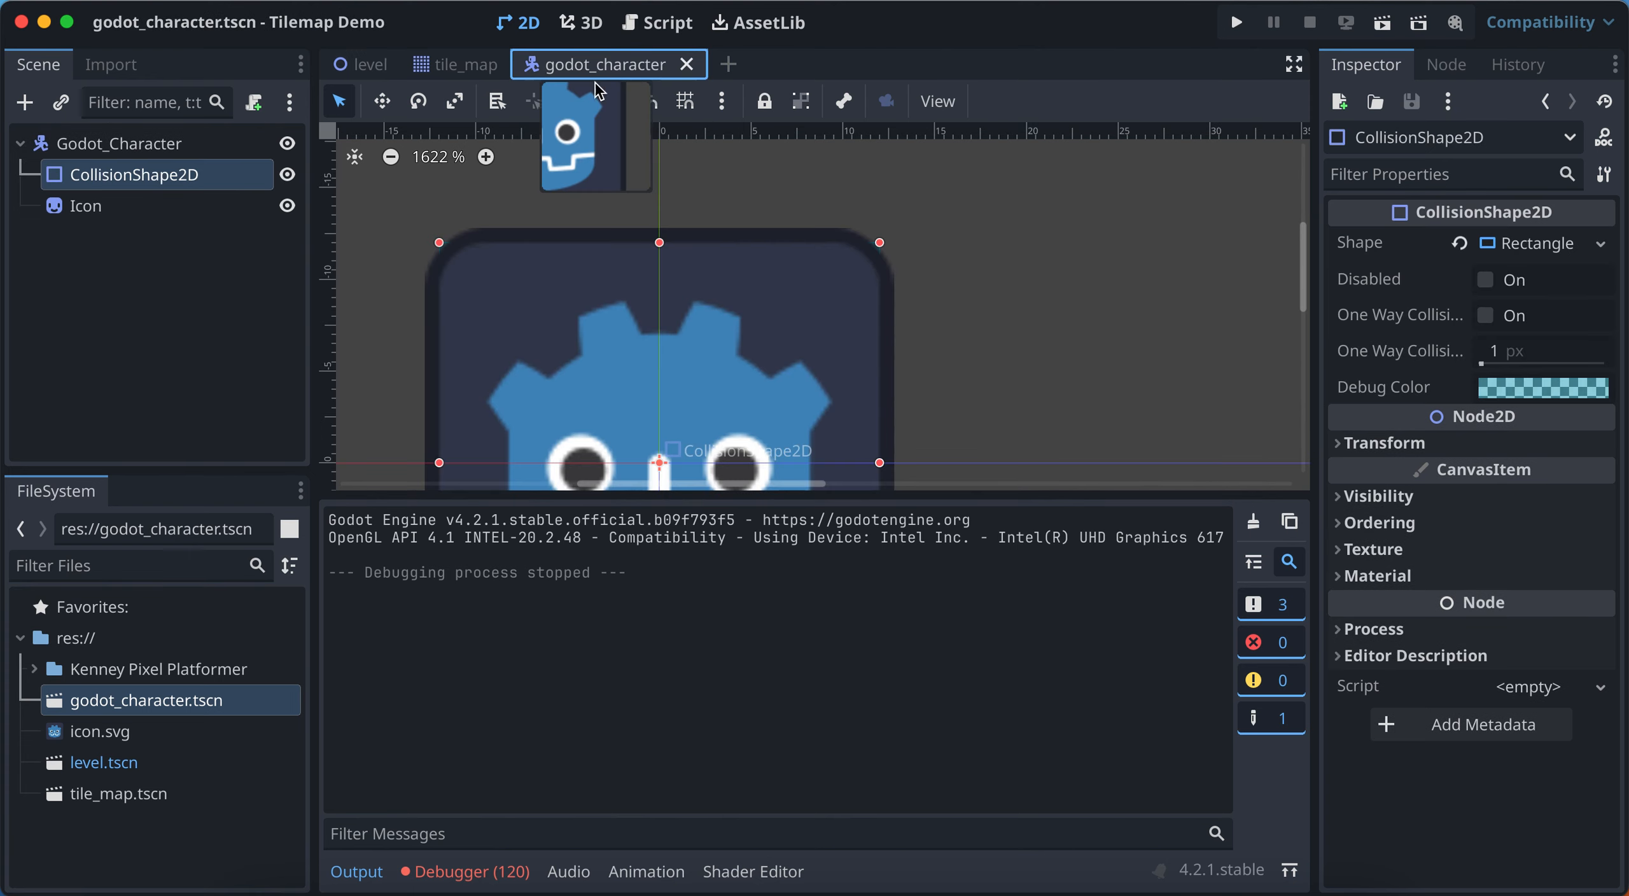
click(167, 147)
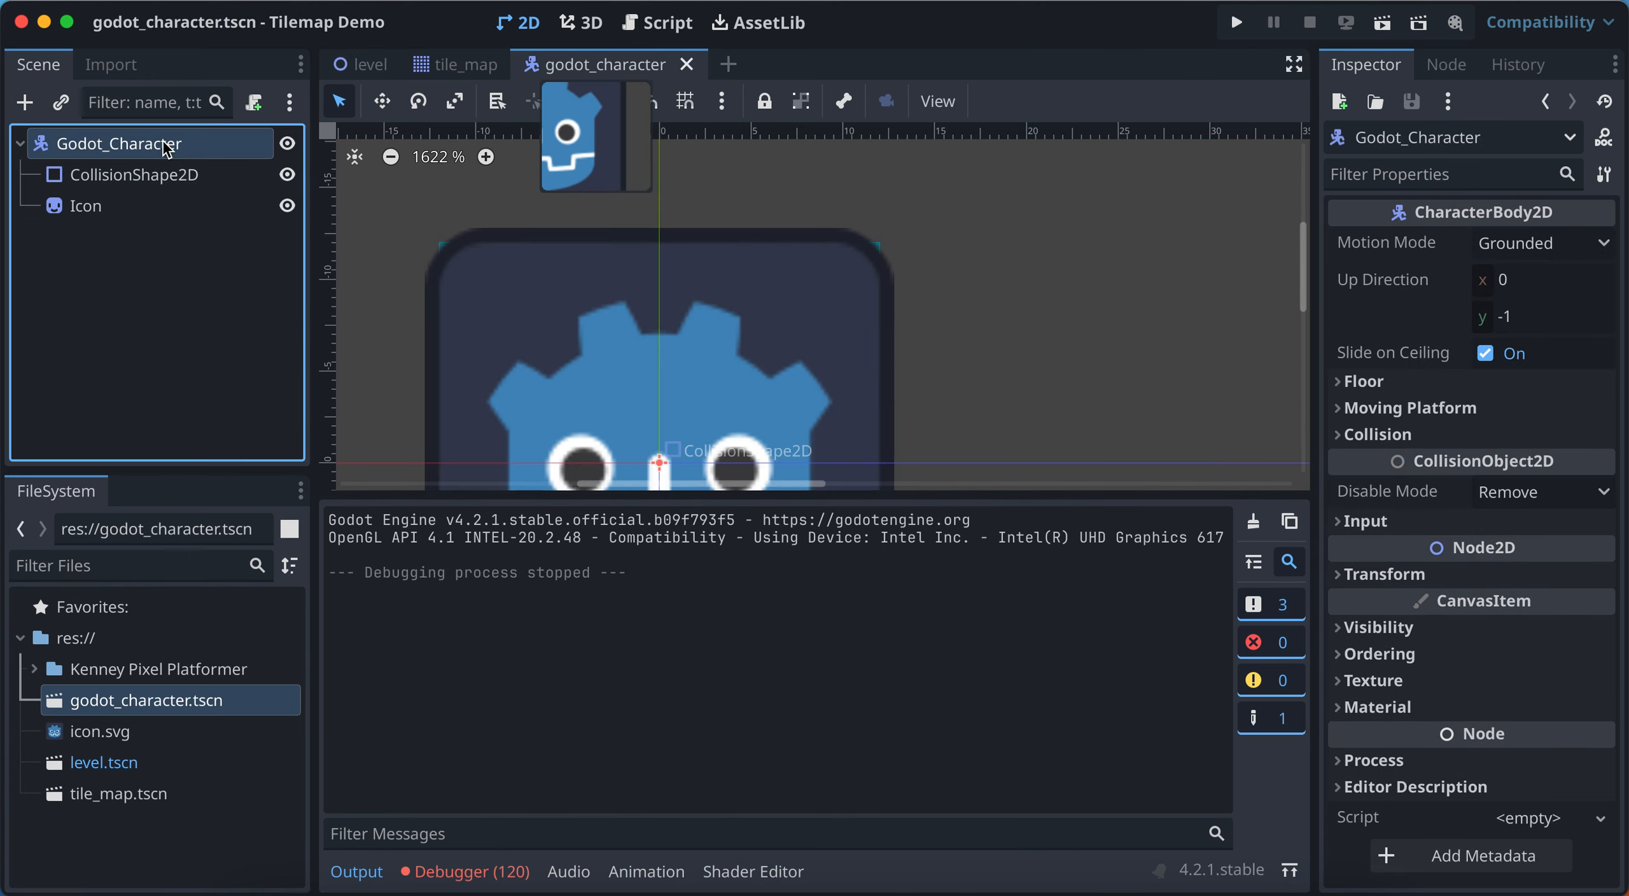
scroll(702, 333, left, 3)
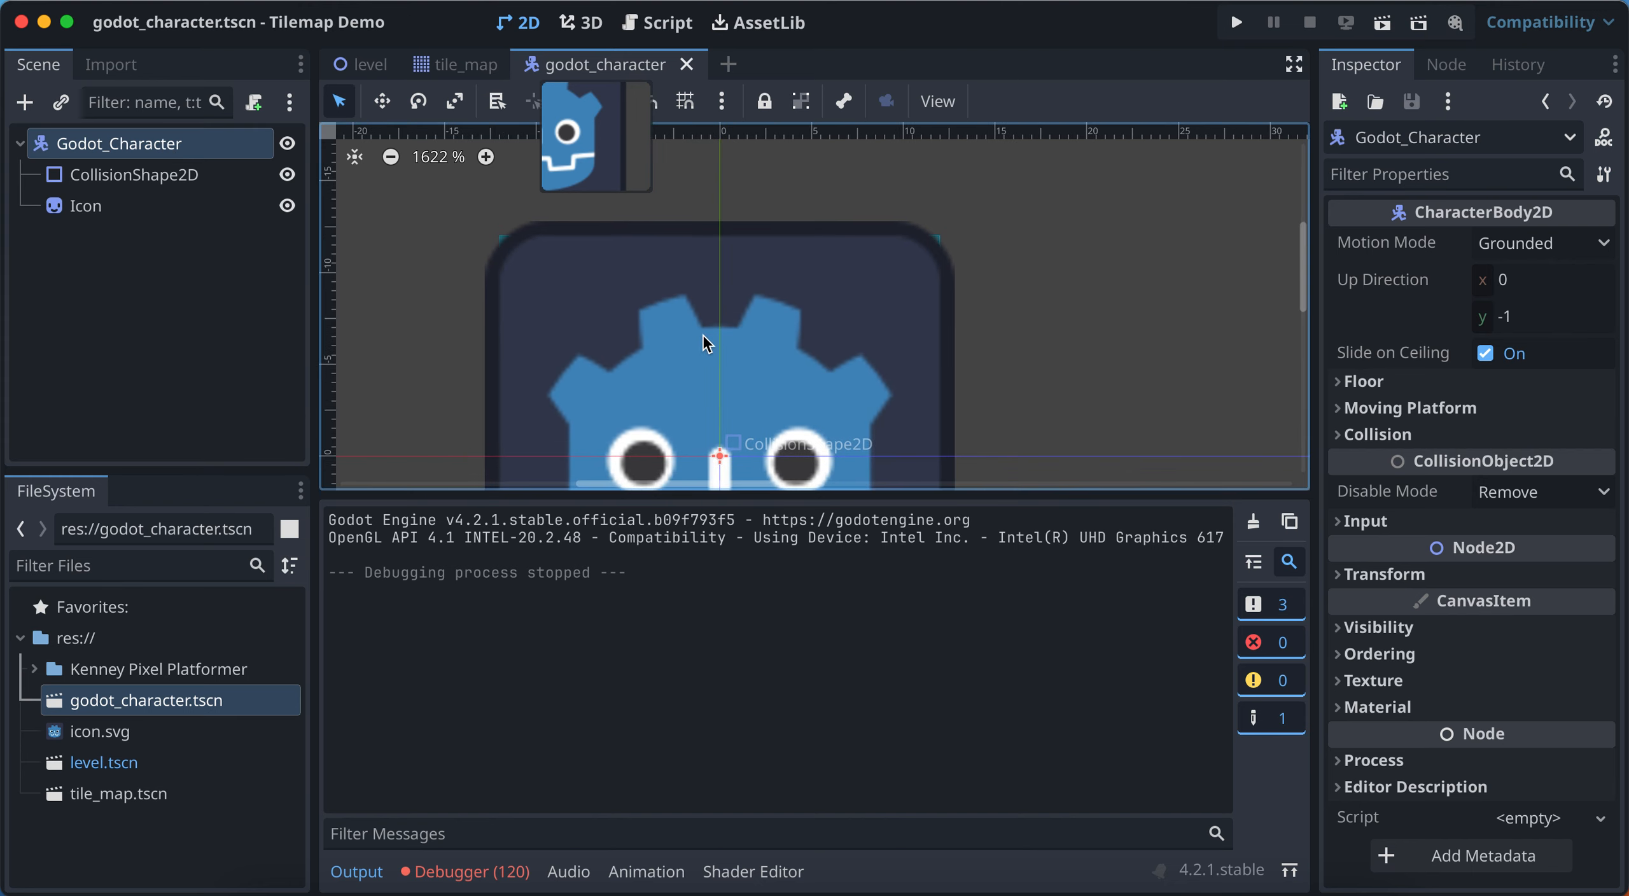
scroll(703, 334, down, 1)
scroll(702, 334, down, 5)
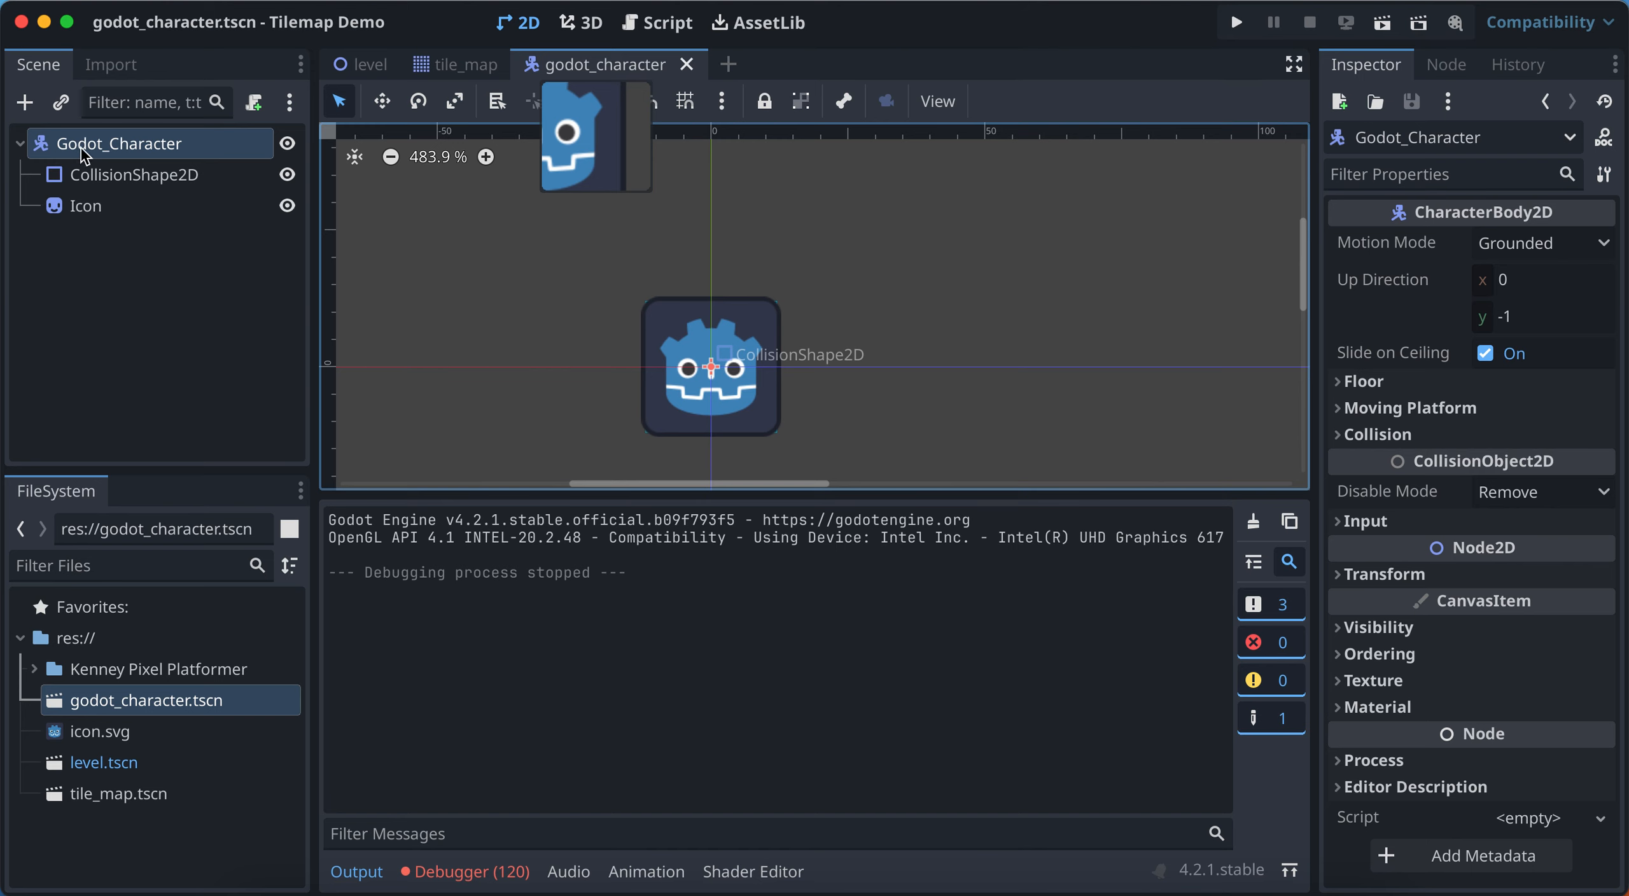
Attach a GDScript at res://godot_character.gd to Godot_Character using the CharacterBody2D: Basic Movement template, and save the scene
click(254, 104)
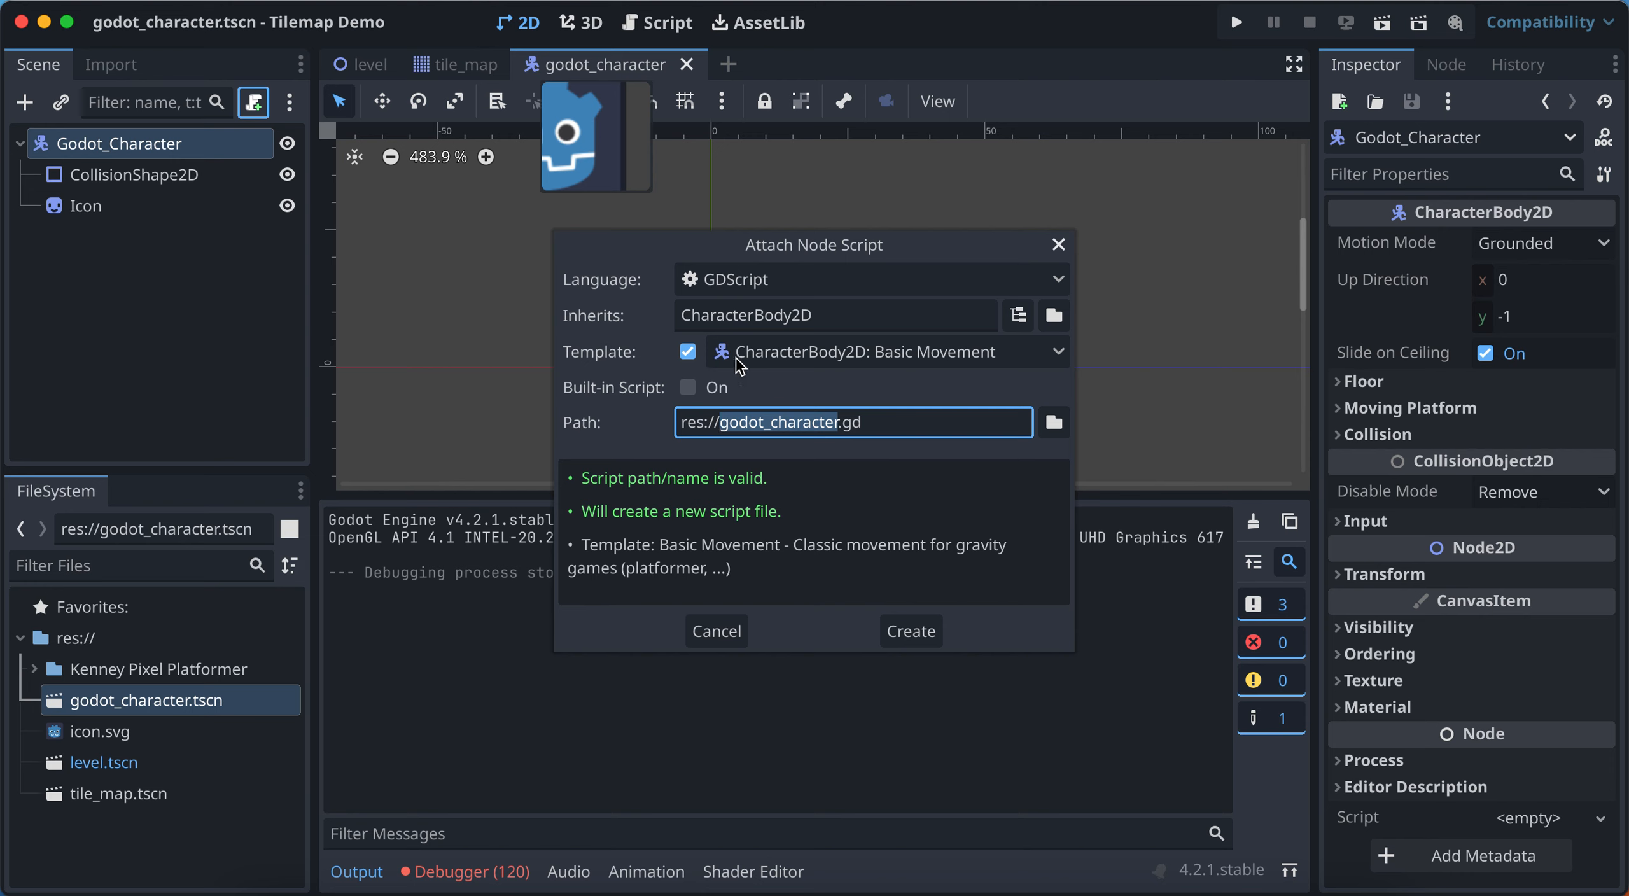
click(777, 357)
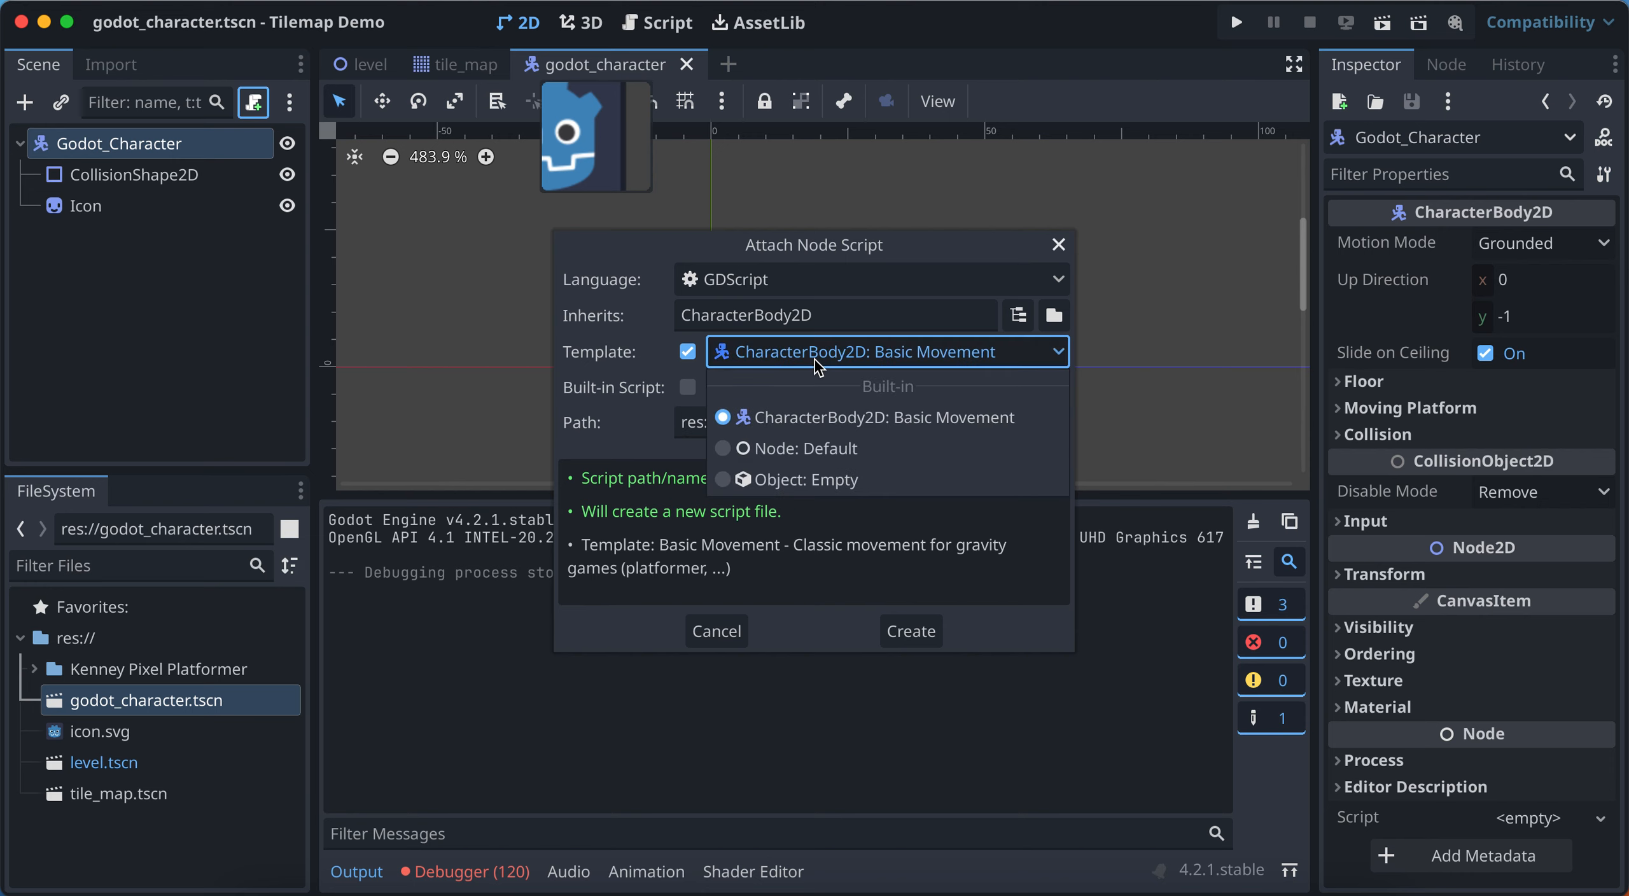
click(808, 417)
click(732, 358)
click(779, 445)
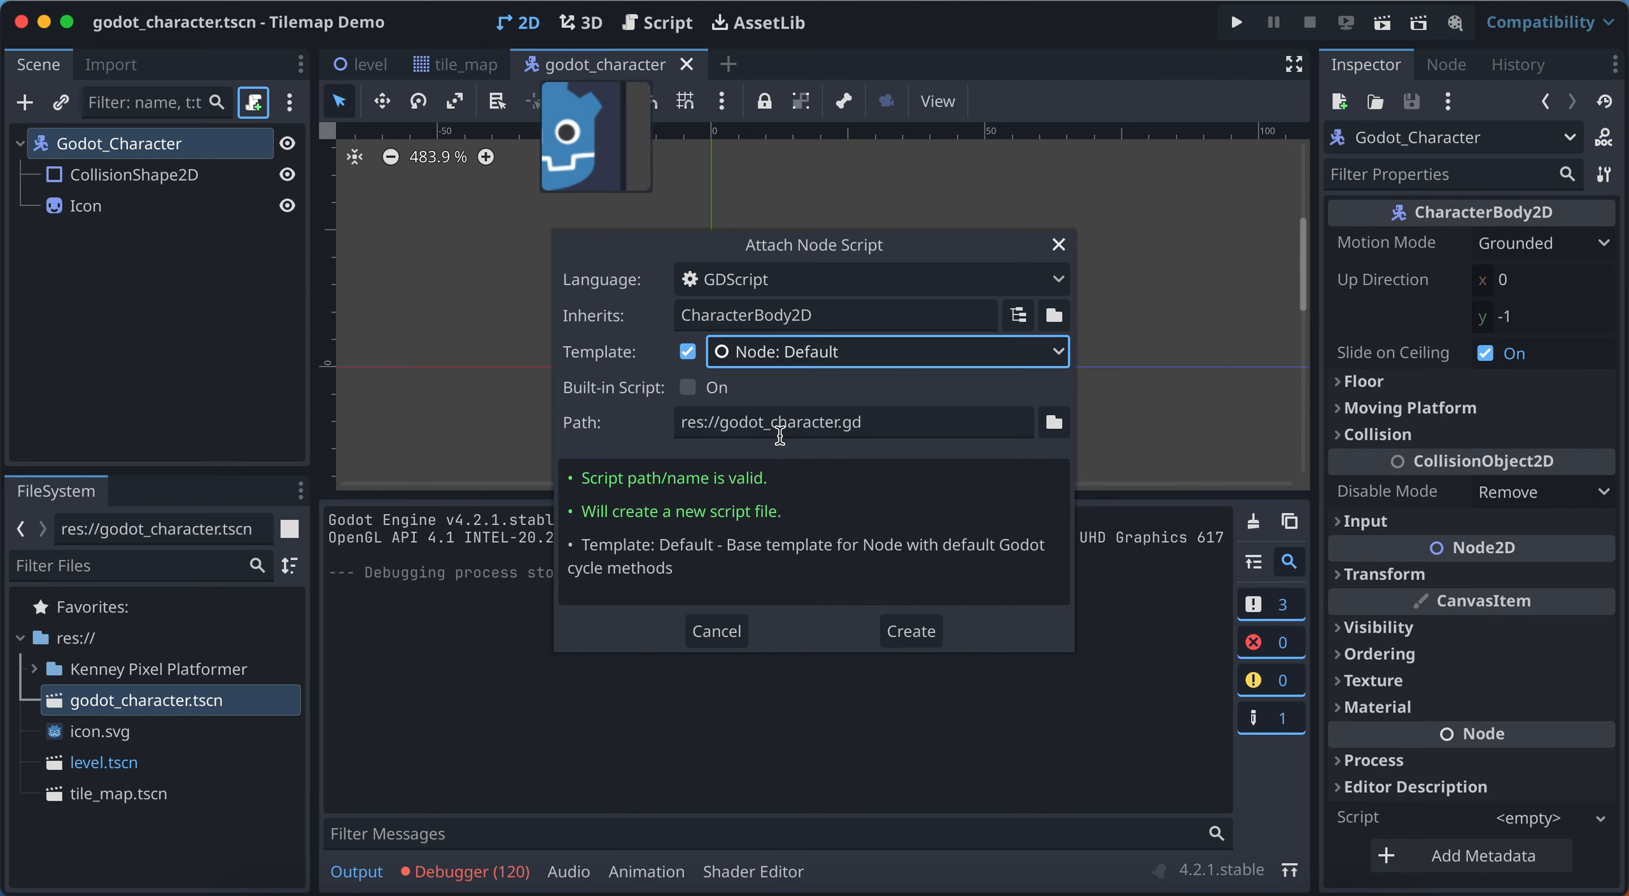
click(827, 366)
click(804, 417)
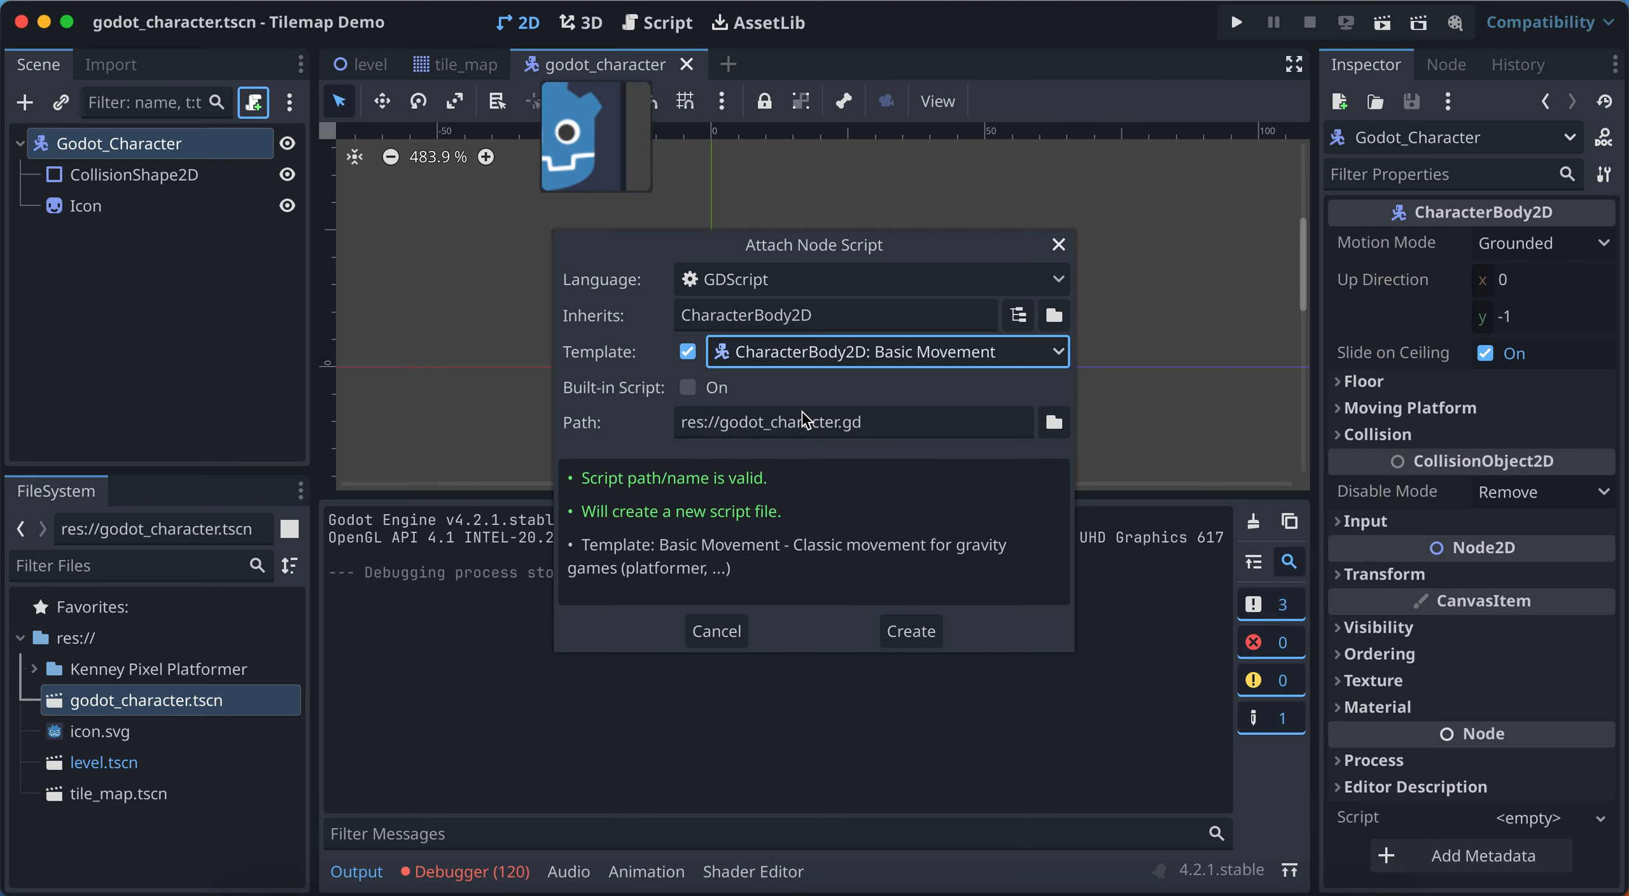
click(687, 351)
click(687, 351)
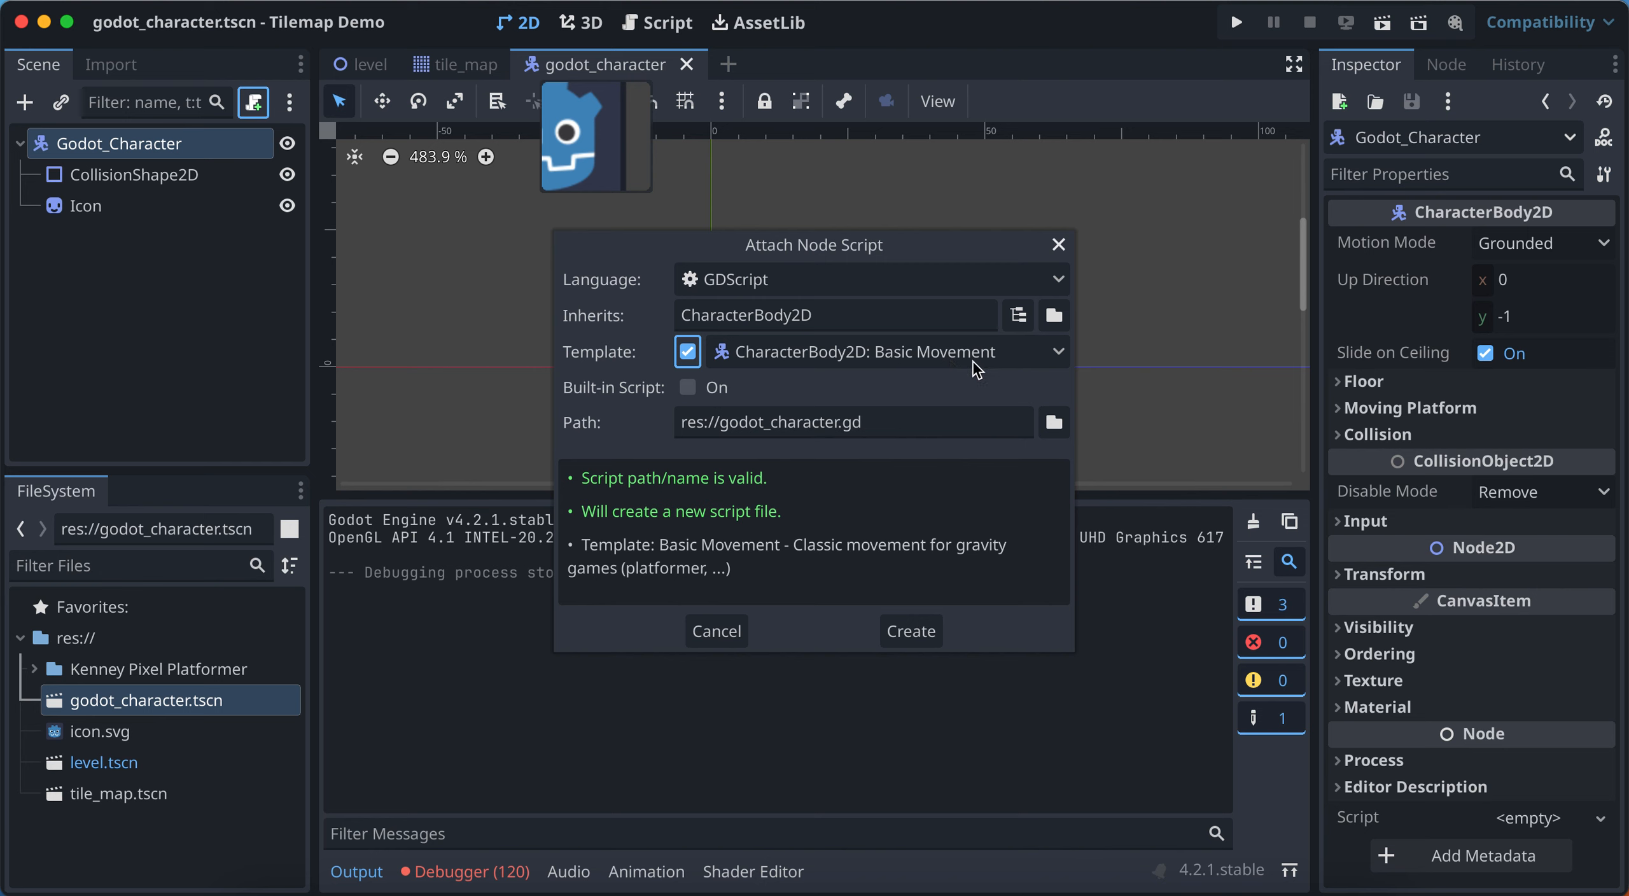
click(910, 631)
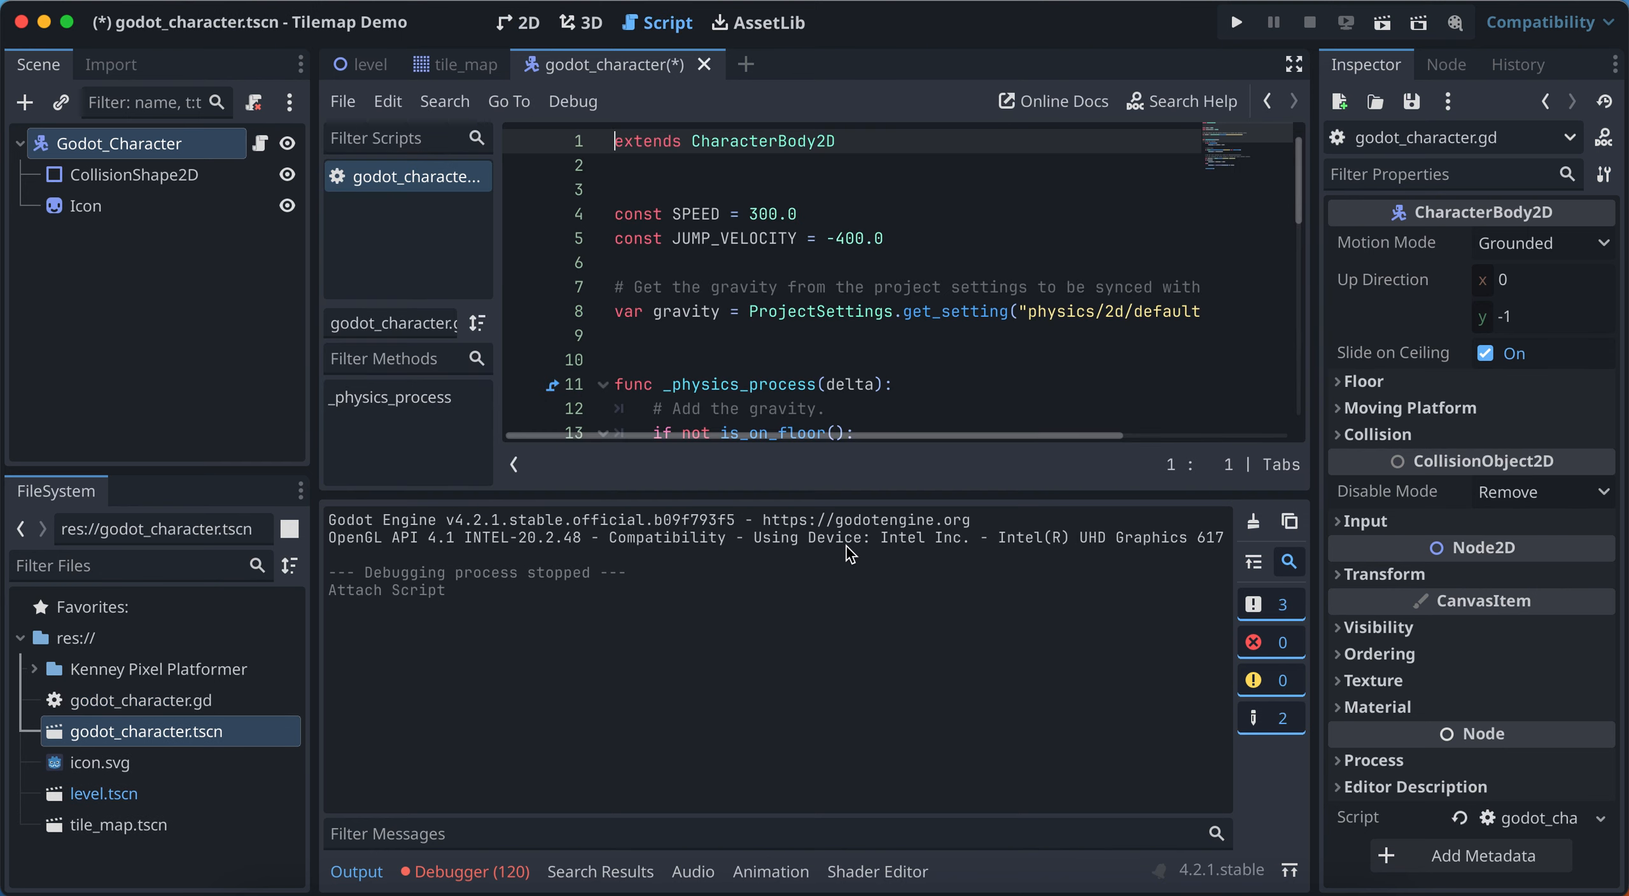
key(super+s)
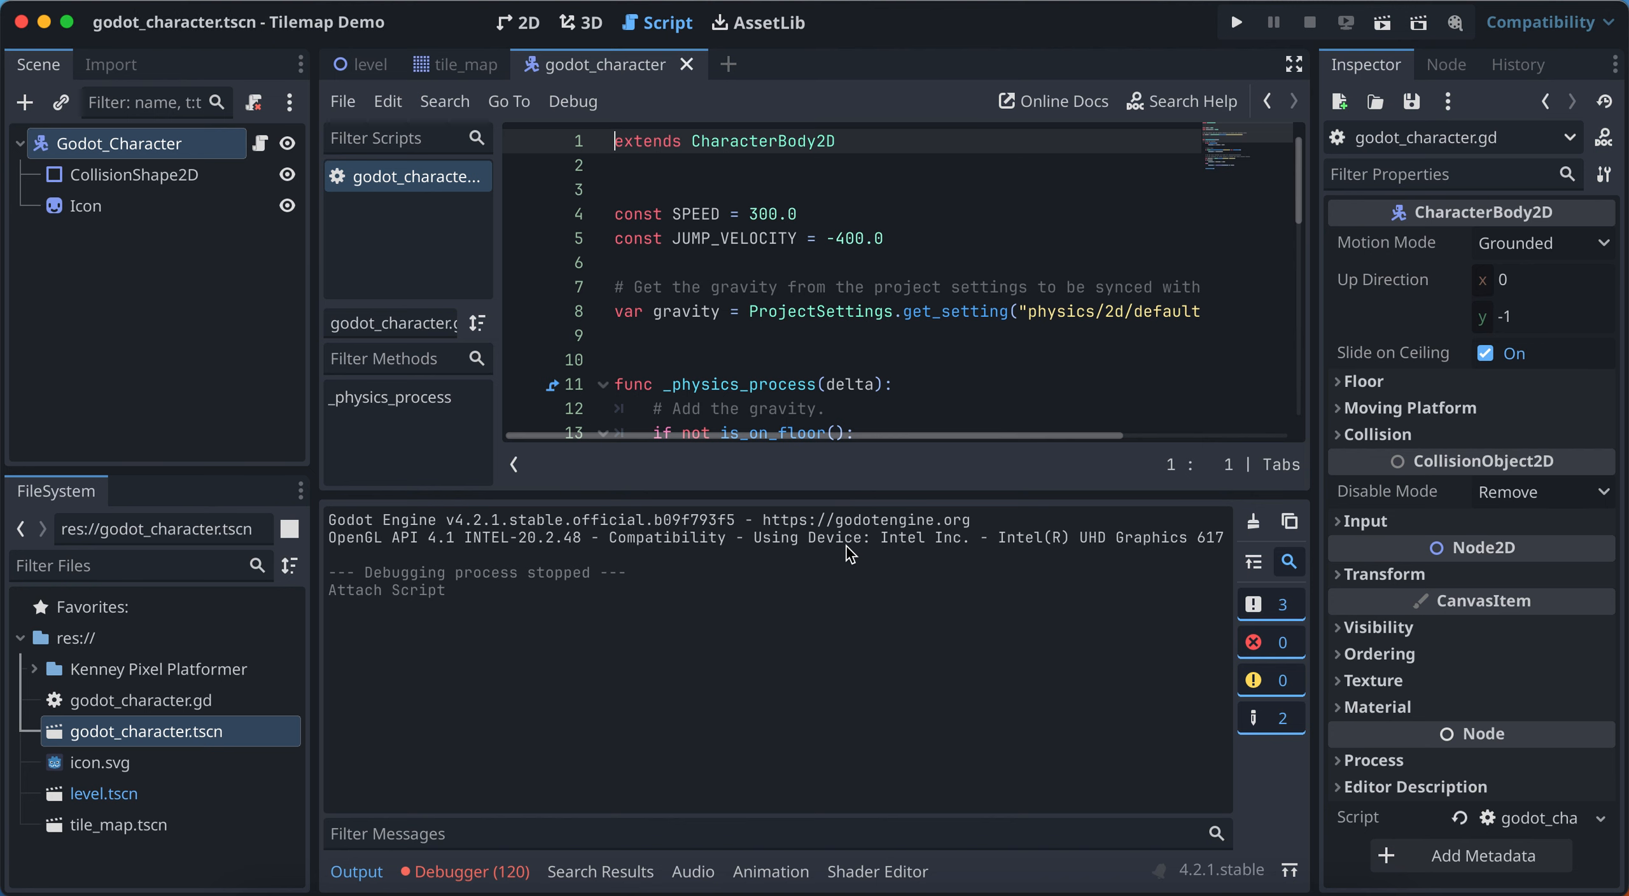
Return to the level scene in the 2D workspace and run the project
click(365, 66)
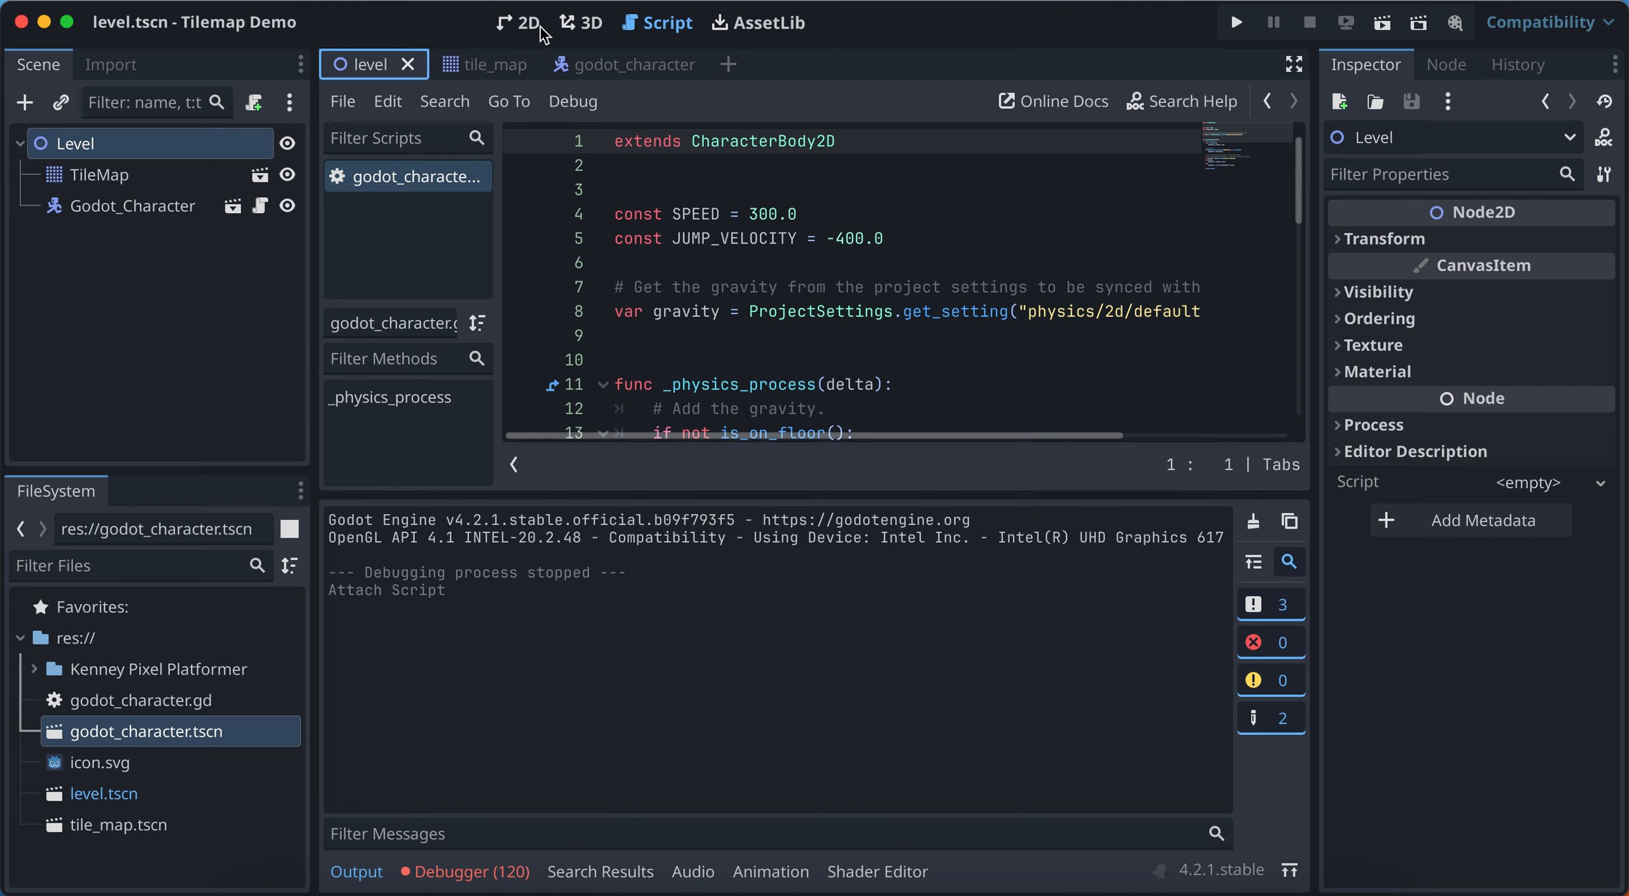
click(519, 25)
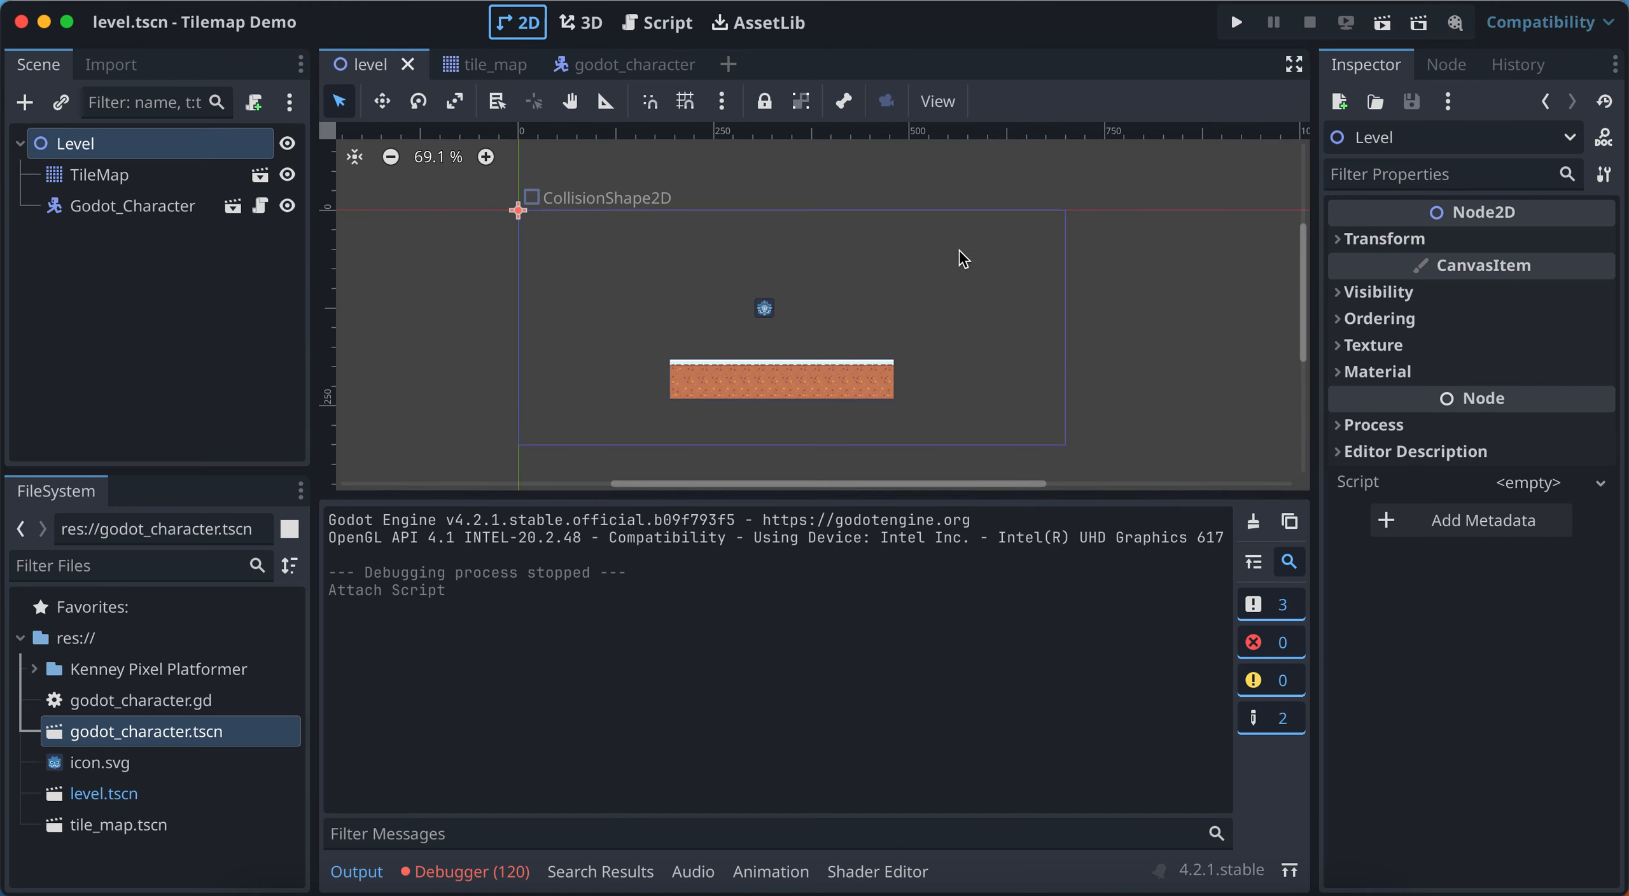
click(1244, 20)
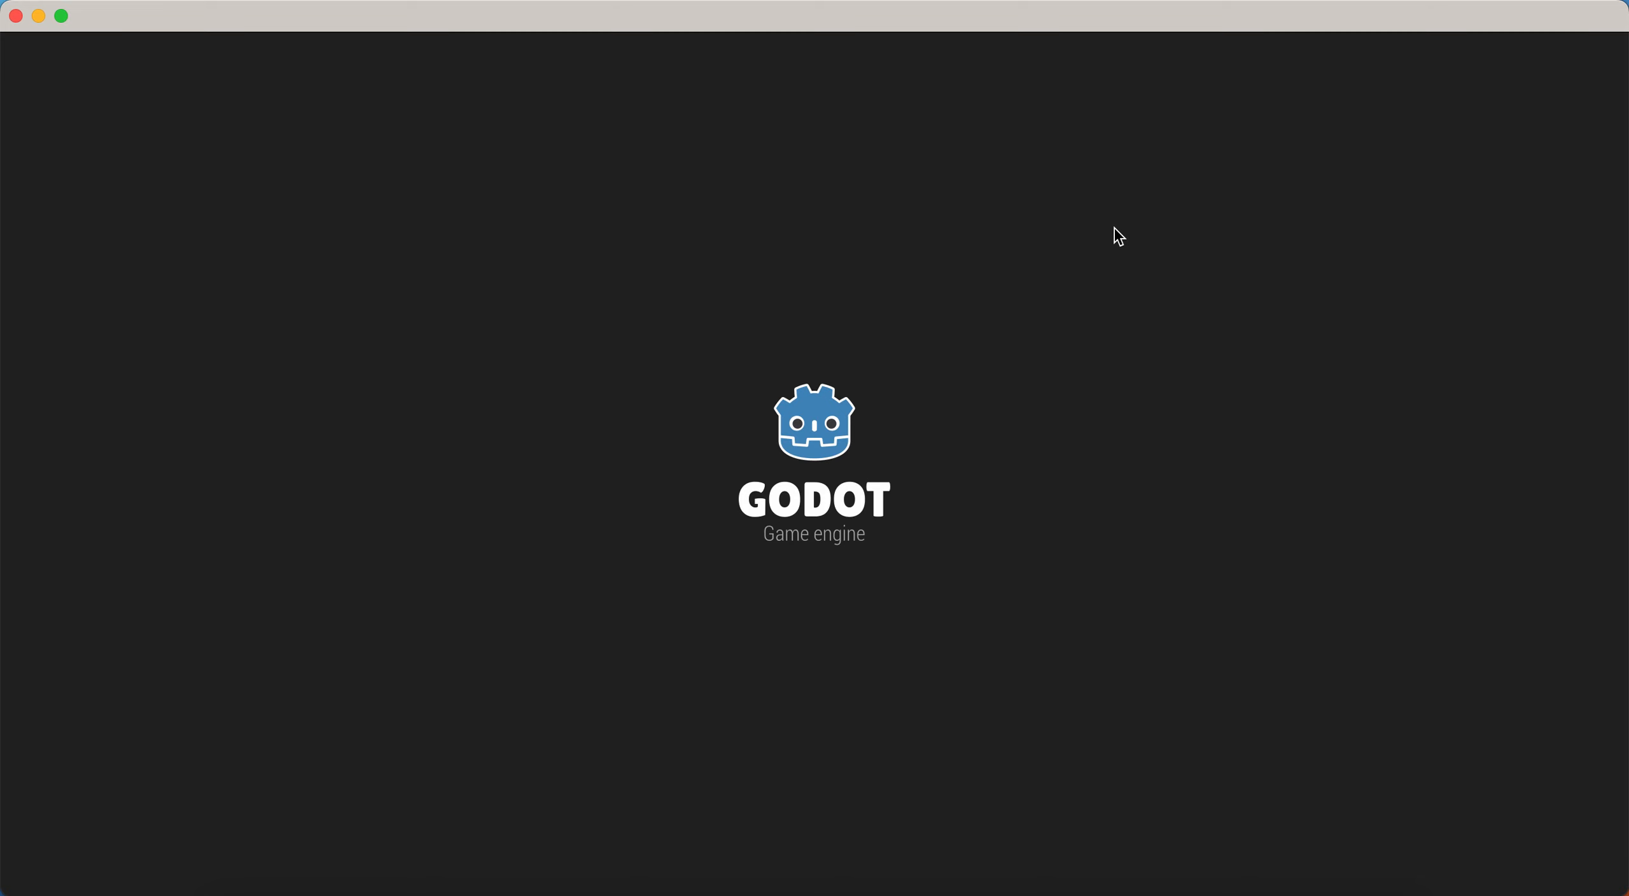
Test the character by moving it back and forth and jumping on the platform, and close the game window
key(Right)
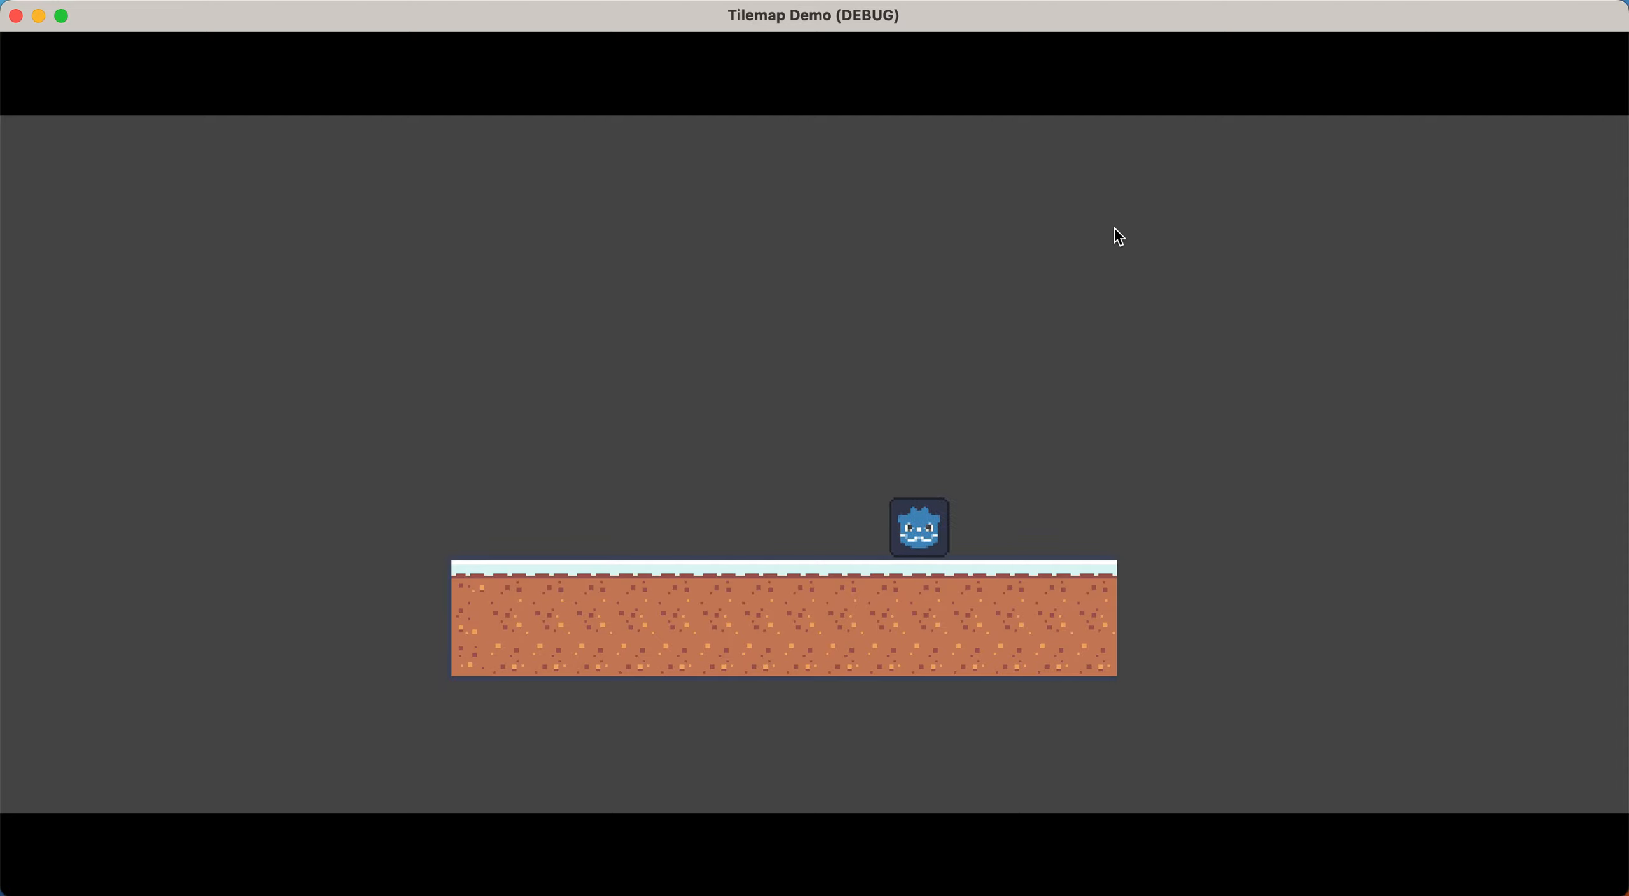
key(Left)
key(Right)
key(space)
key(Left)
key(space)
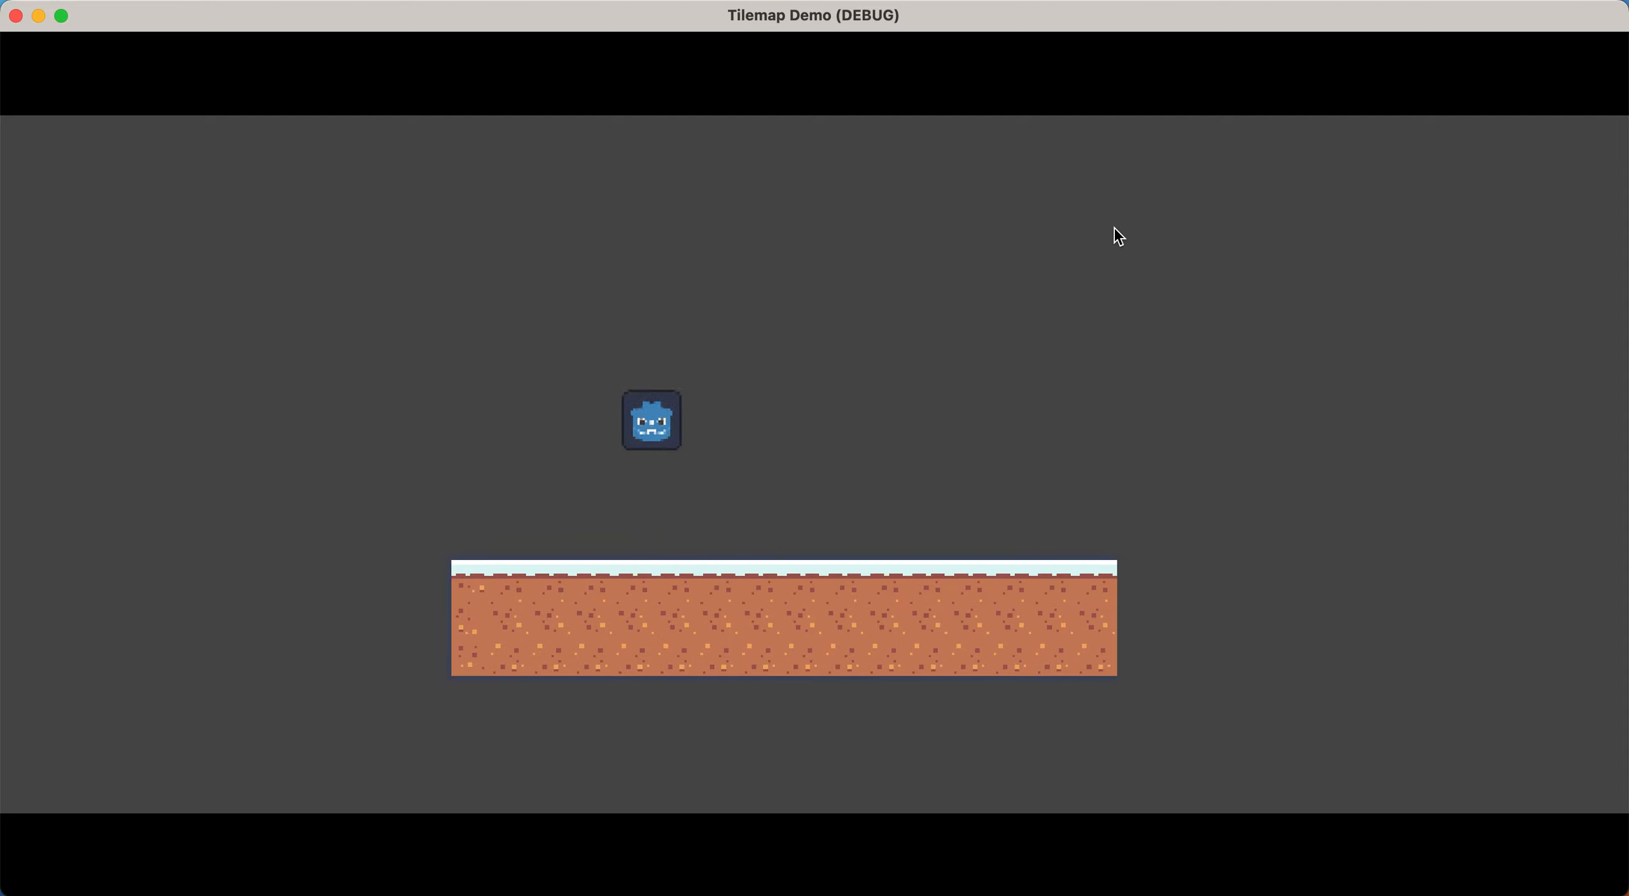
key(Right)
key(space)
key(Left)
key(space)
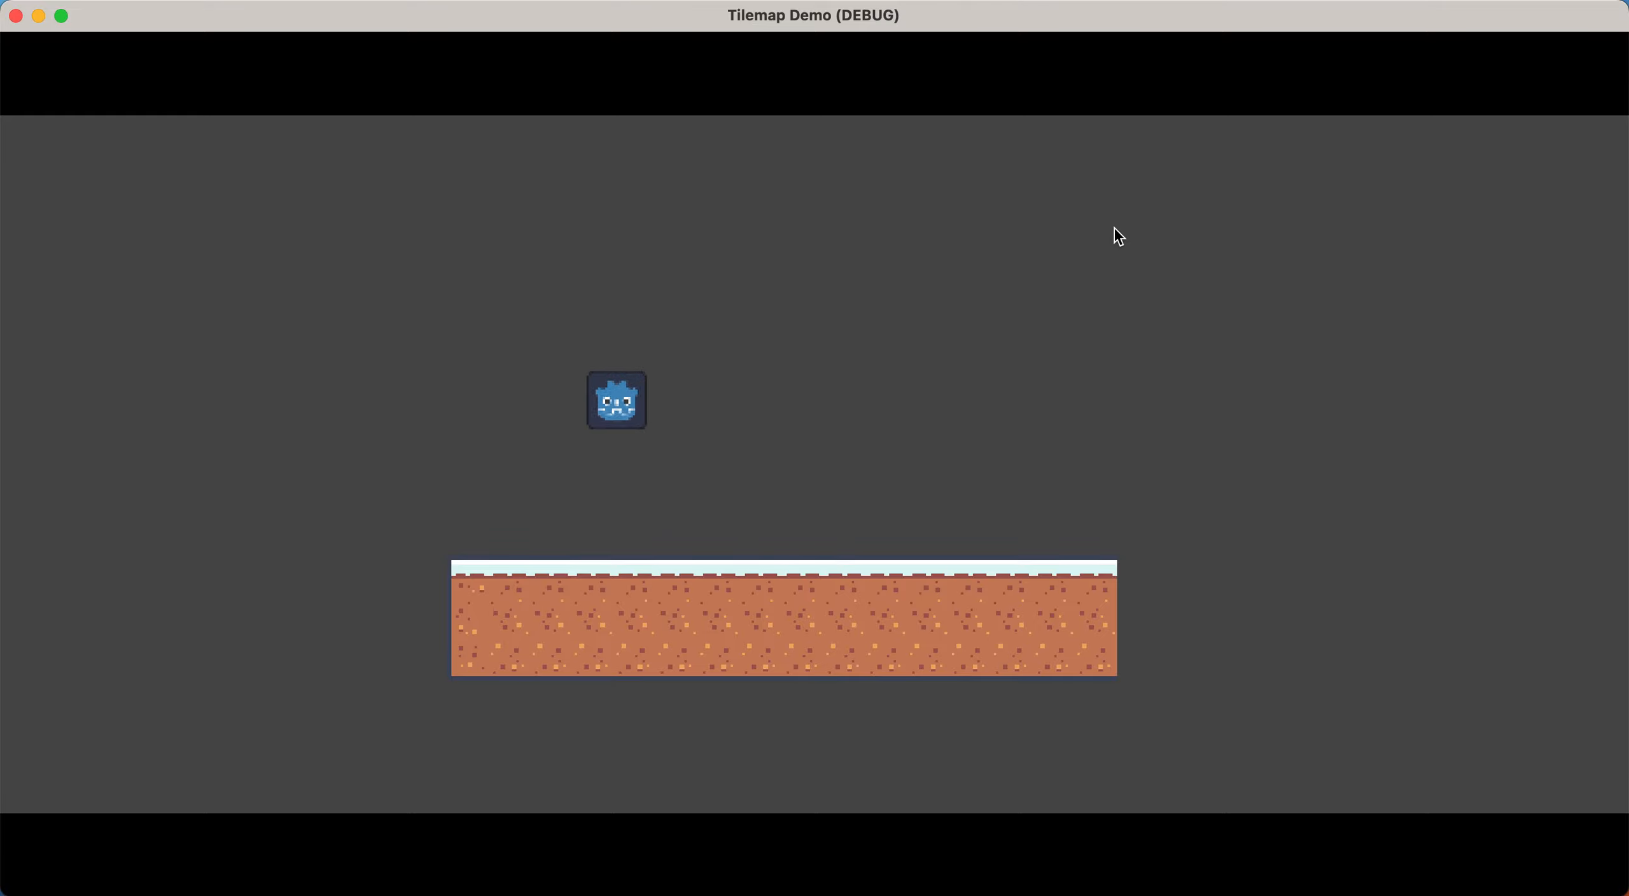
key(Right)
key(Left)
key(Right)
key(space)
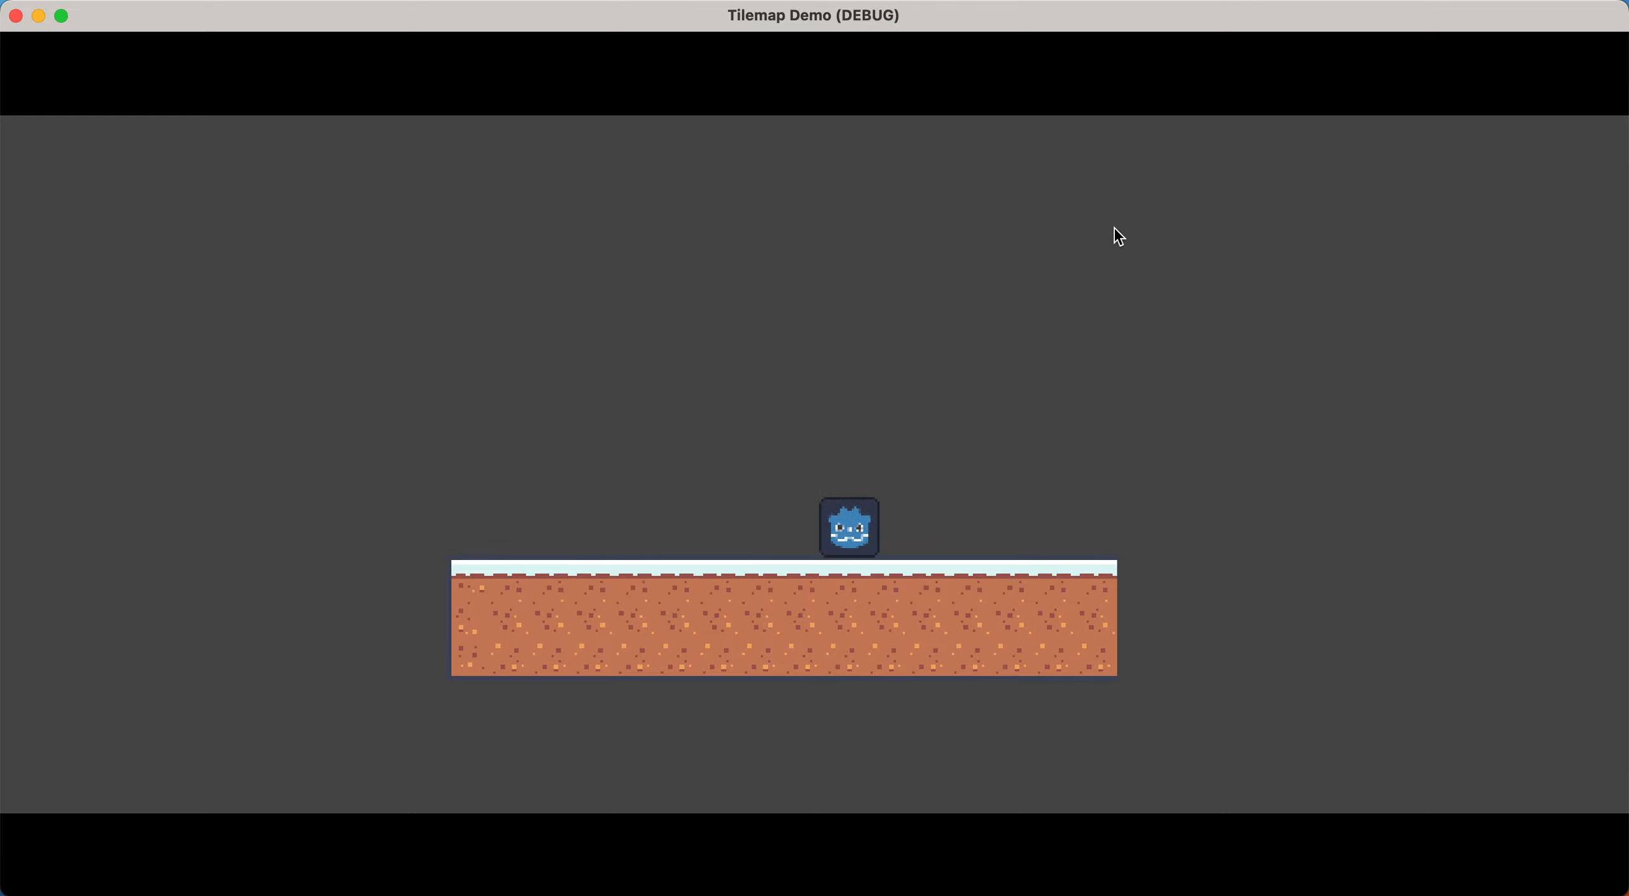
click(16, 15)
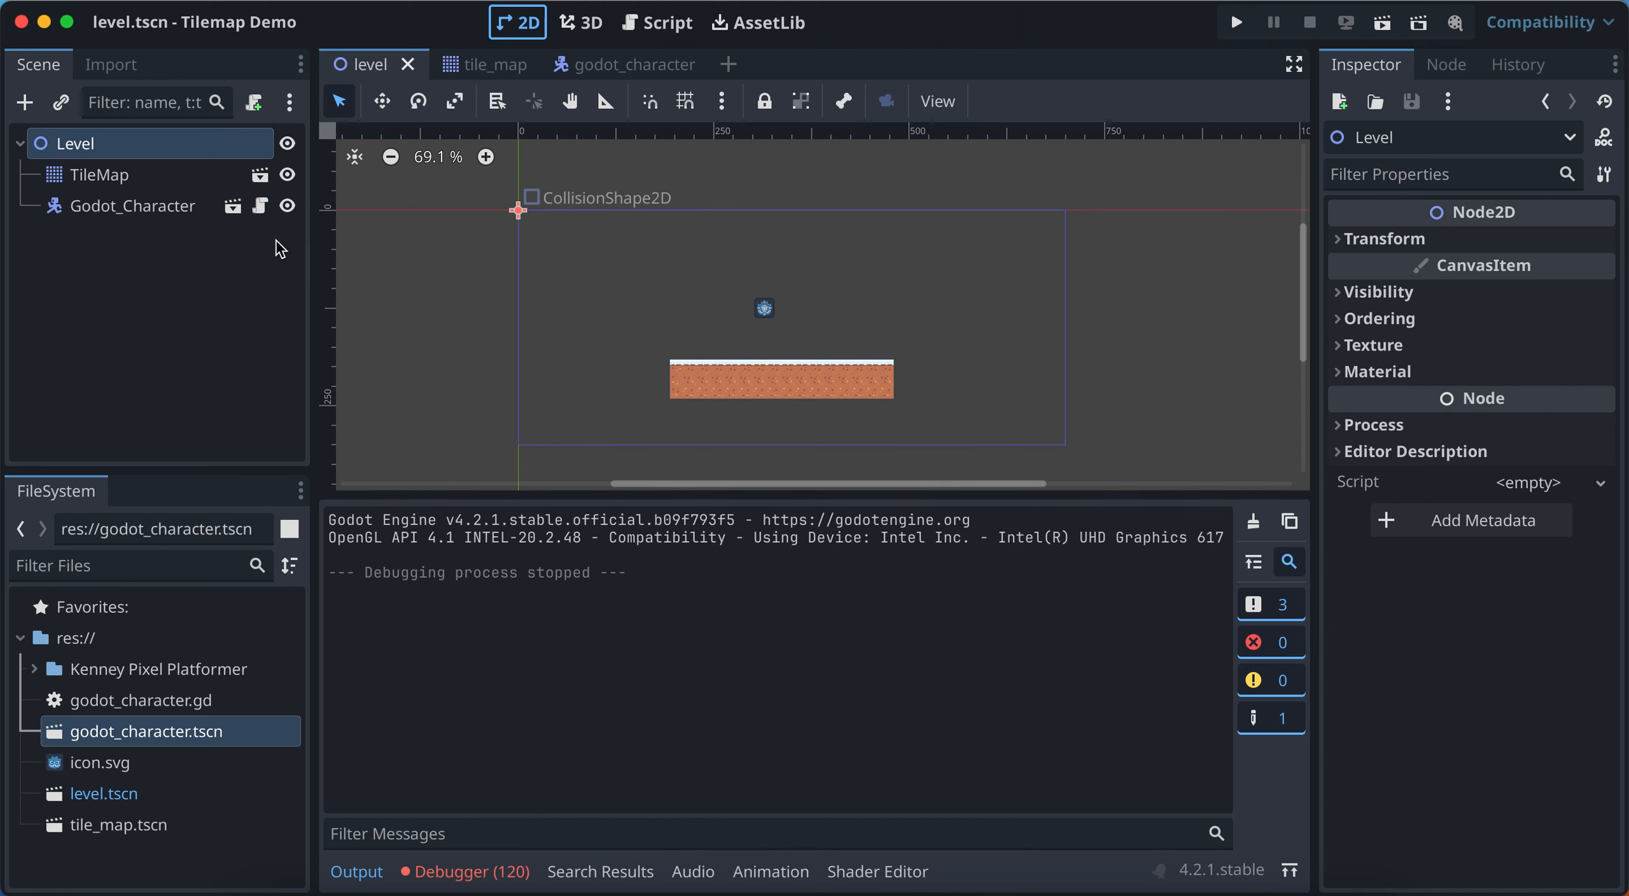
Select the TileMap node under Level and paint one pine tree tile in the empty space right of the platform
click(119, 185)
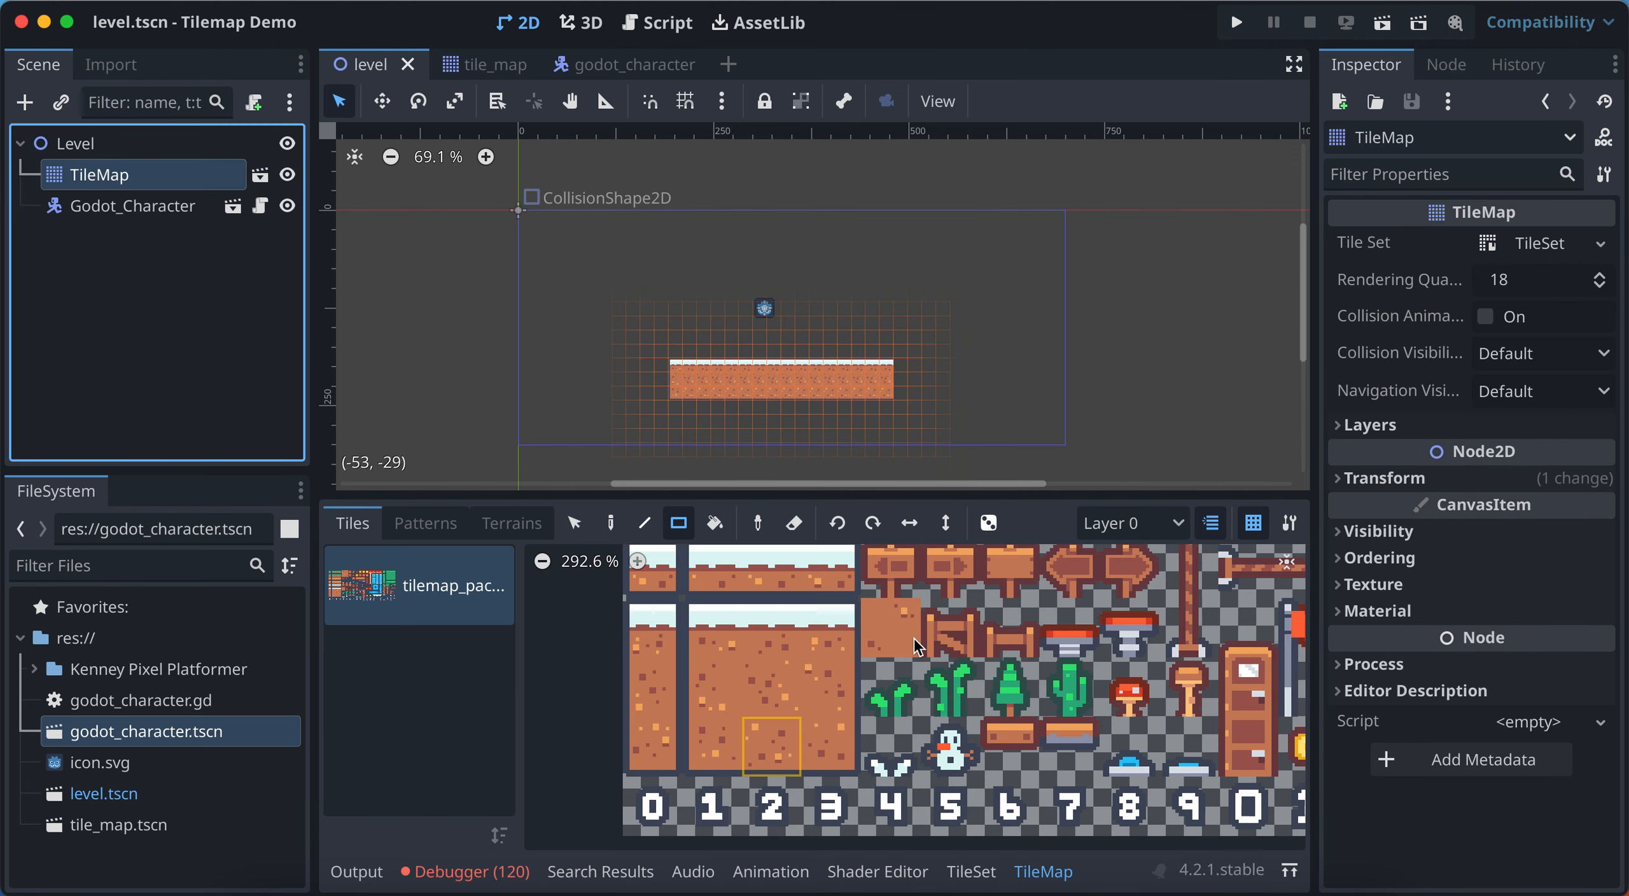
click(1010, 684)
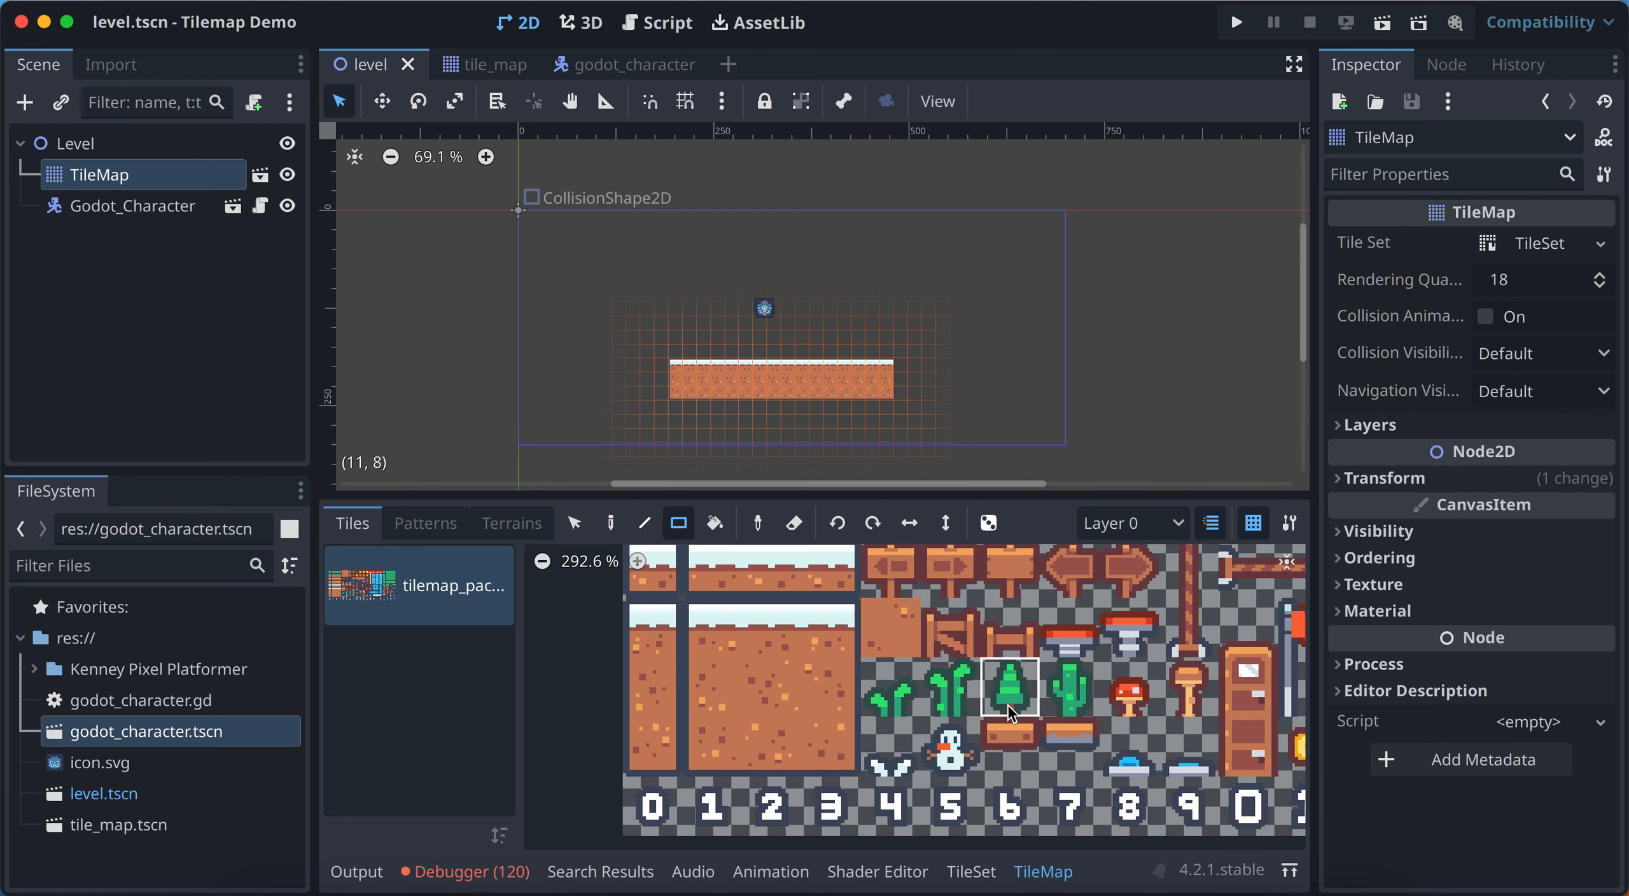
click(926, 328)
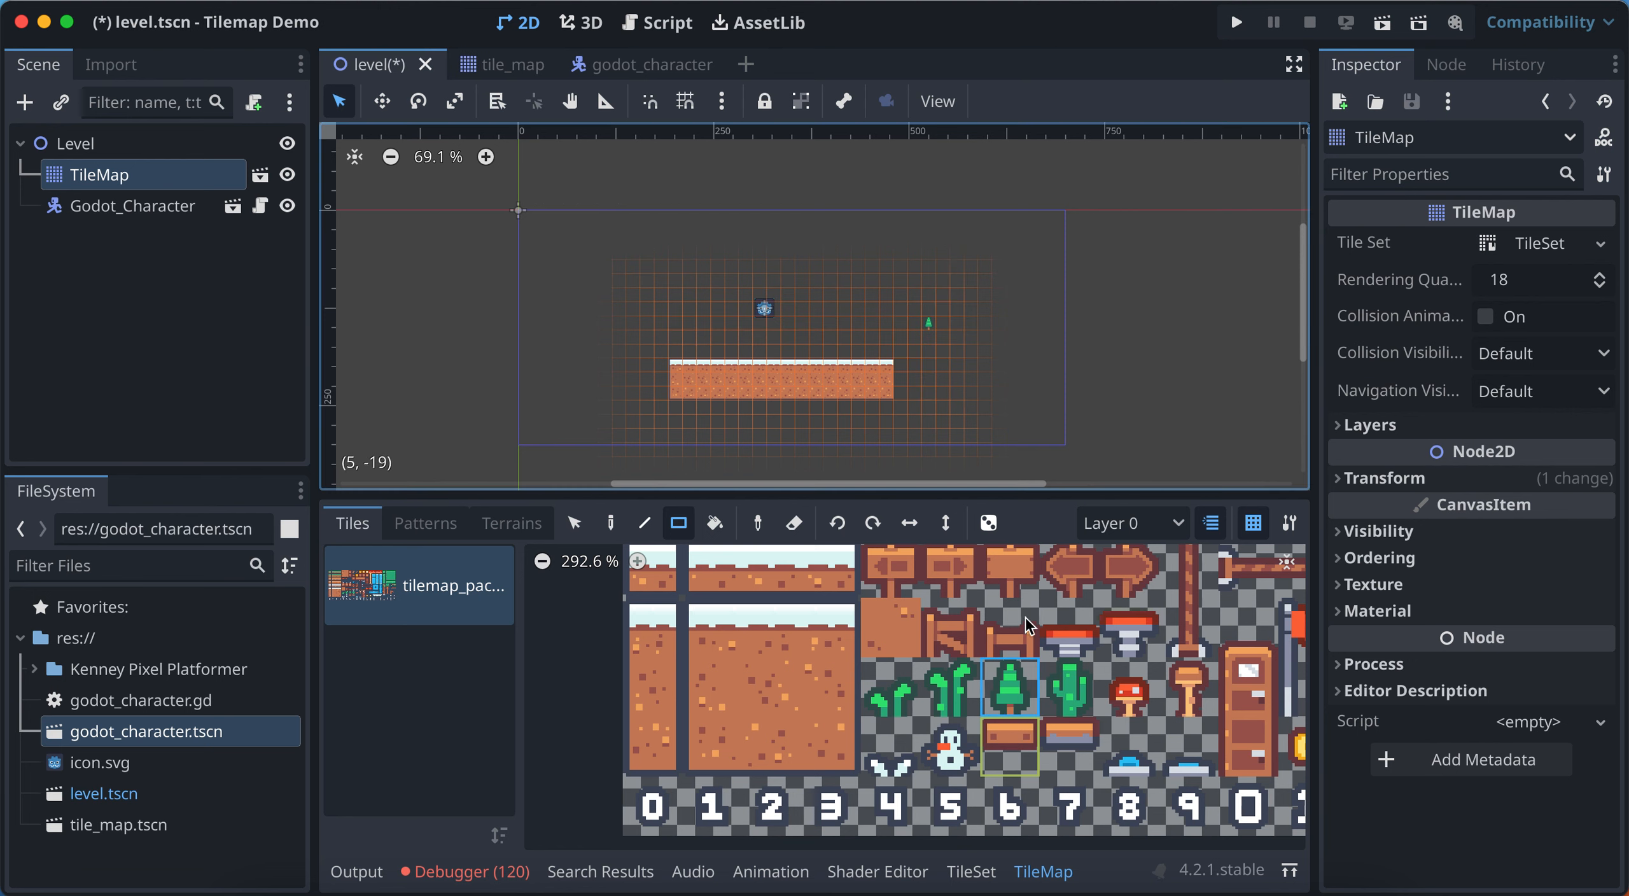
Paint three cactus-and-block tile pairs freehand: two stacked right of the platform over the pine tree, and one just above the platform's right part
click(1125, 707)
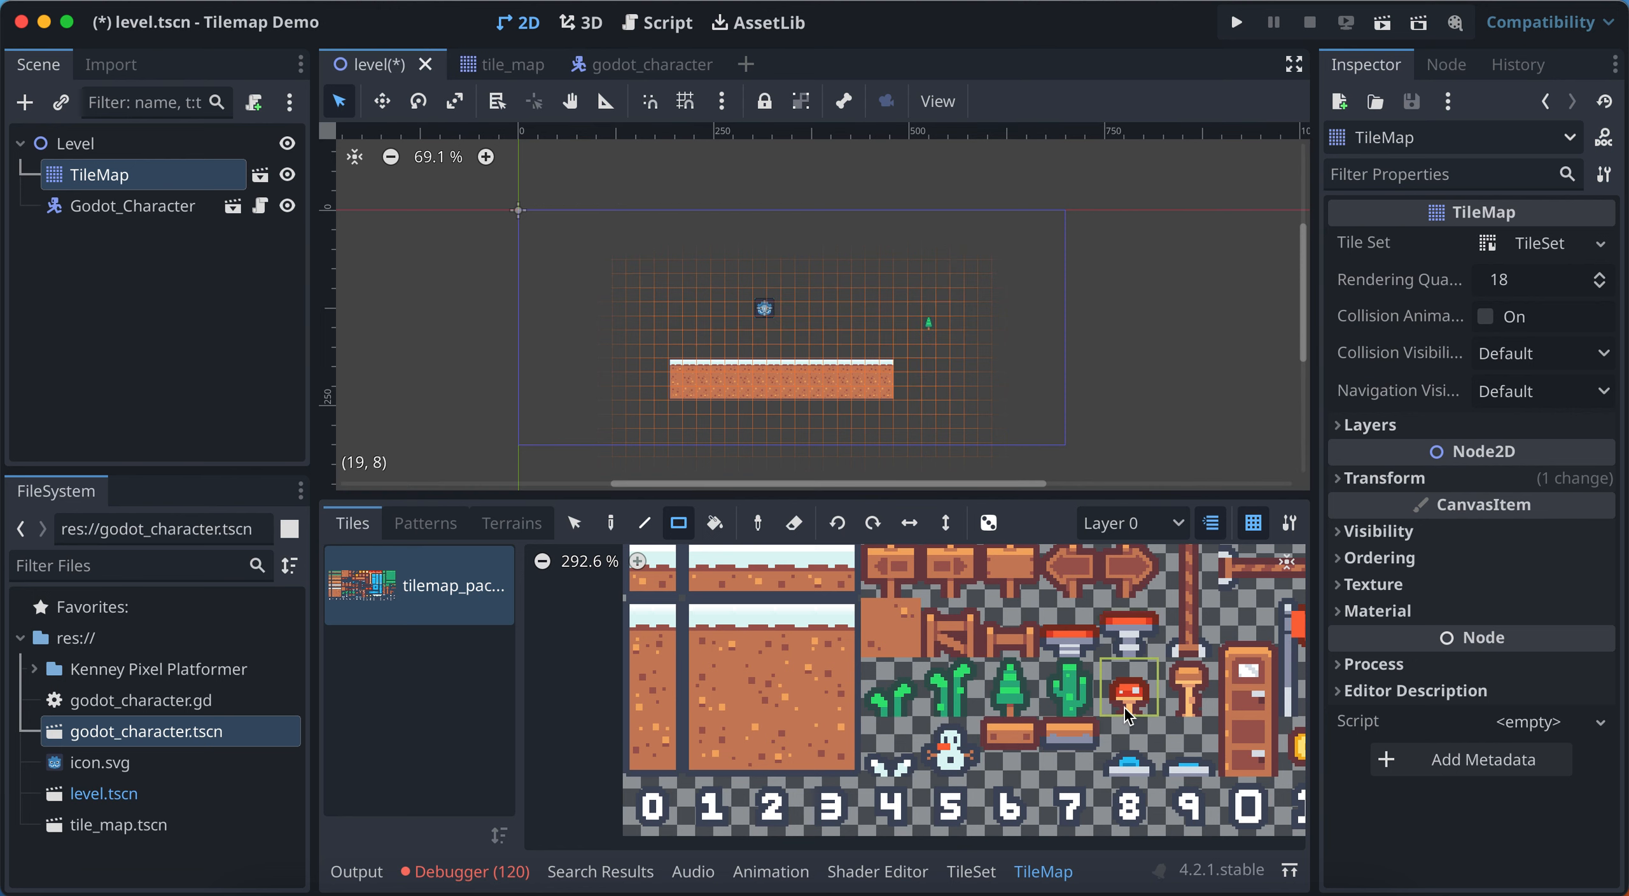
click(611, 524)
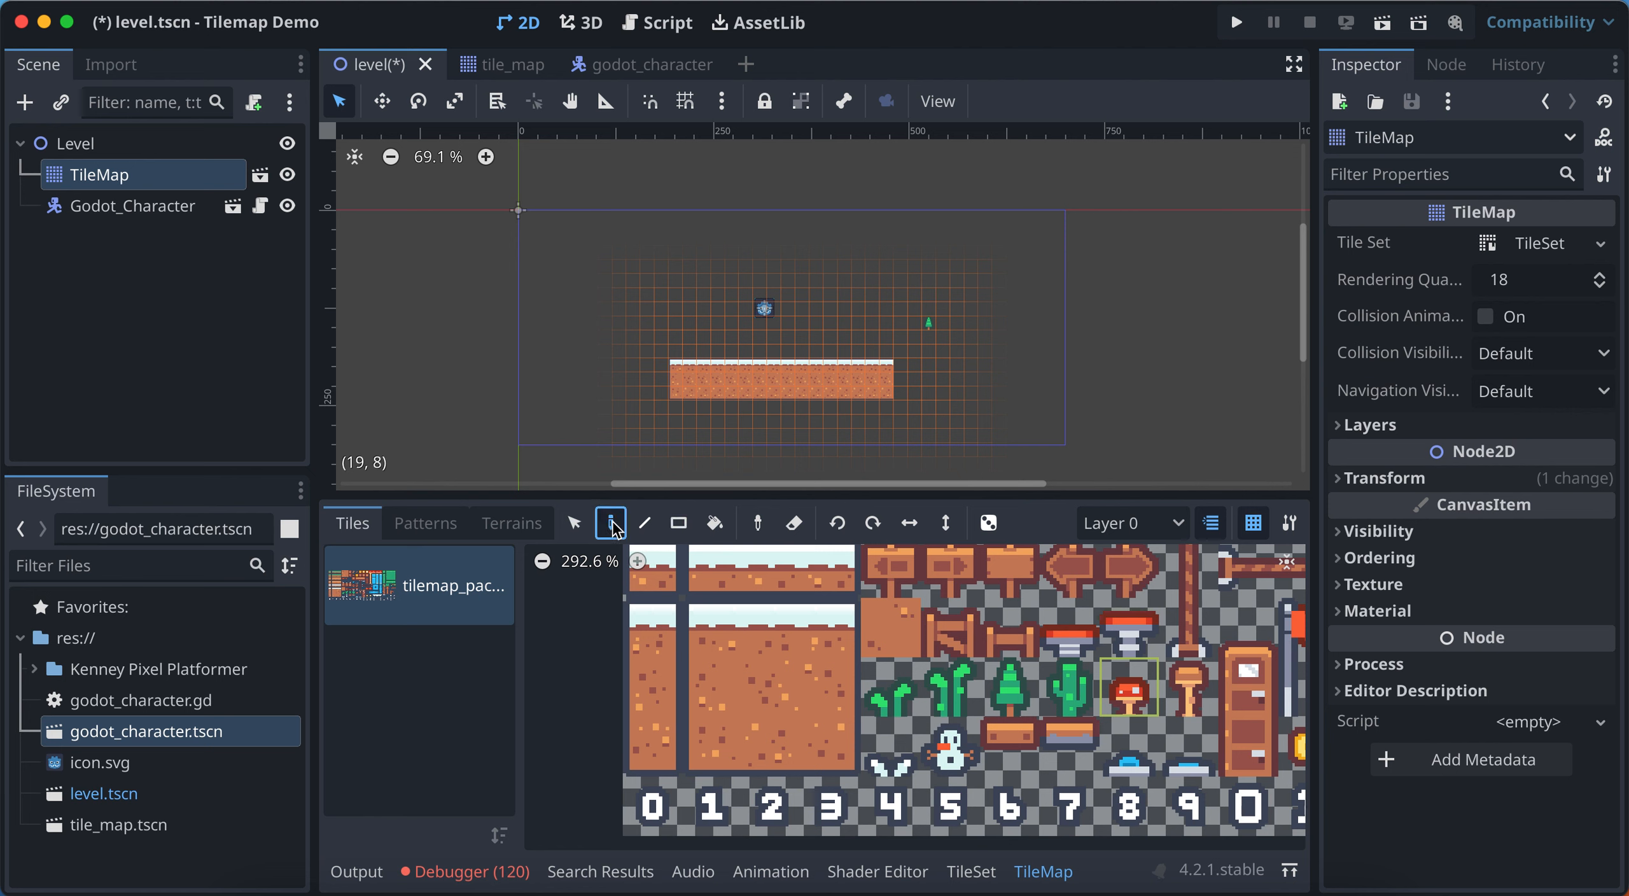
click(1058, 682)
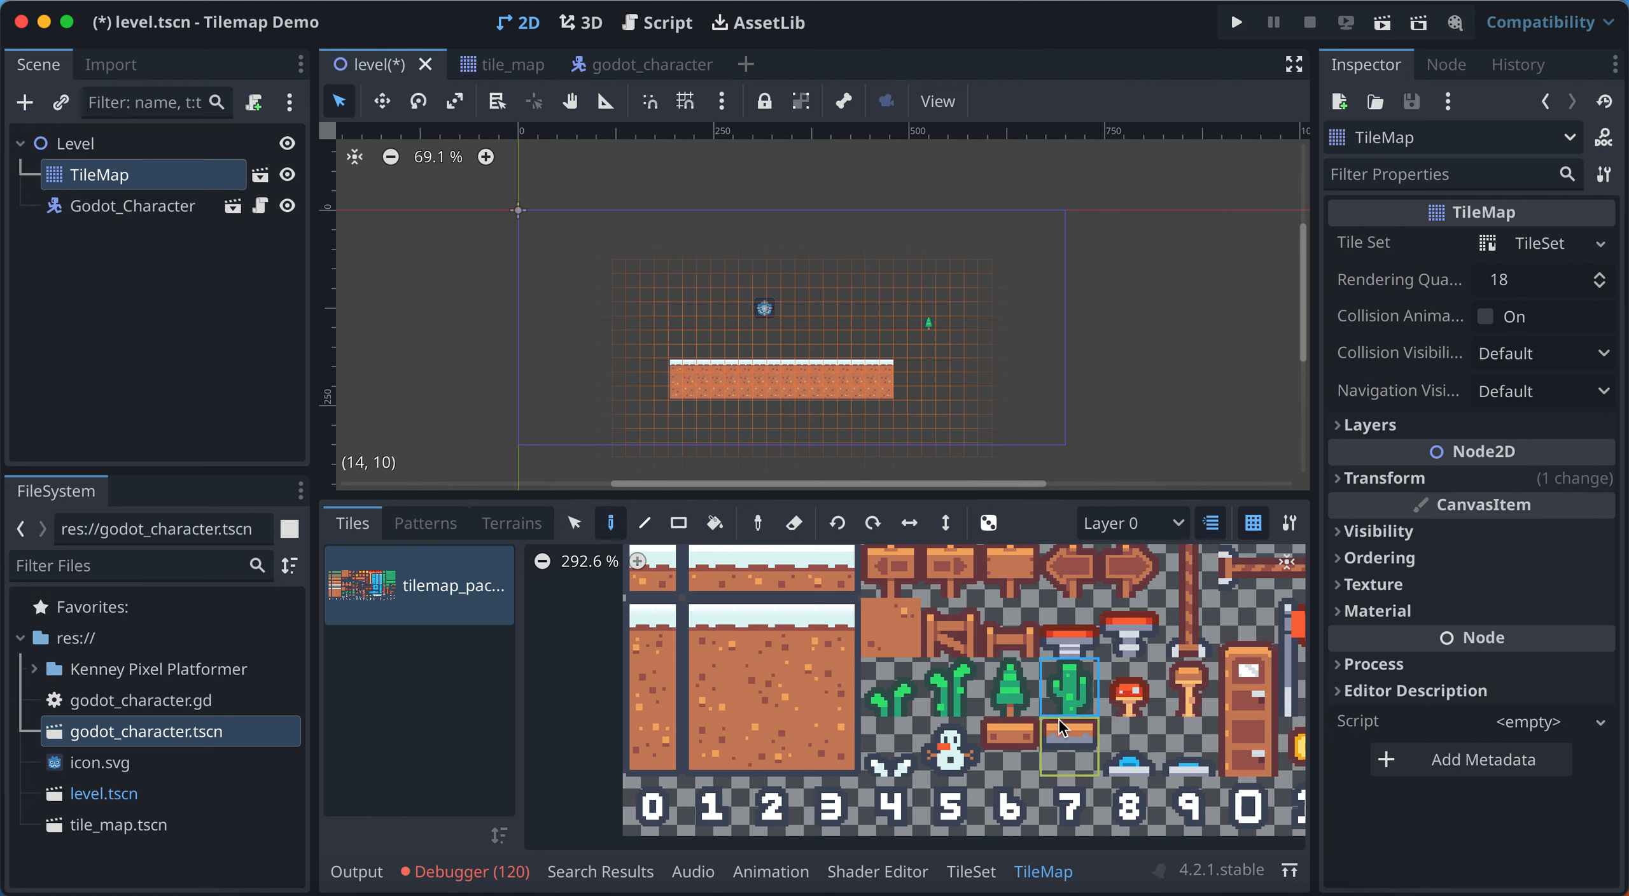
drag(930, 355, 929, 323)
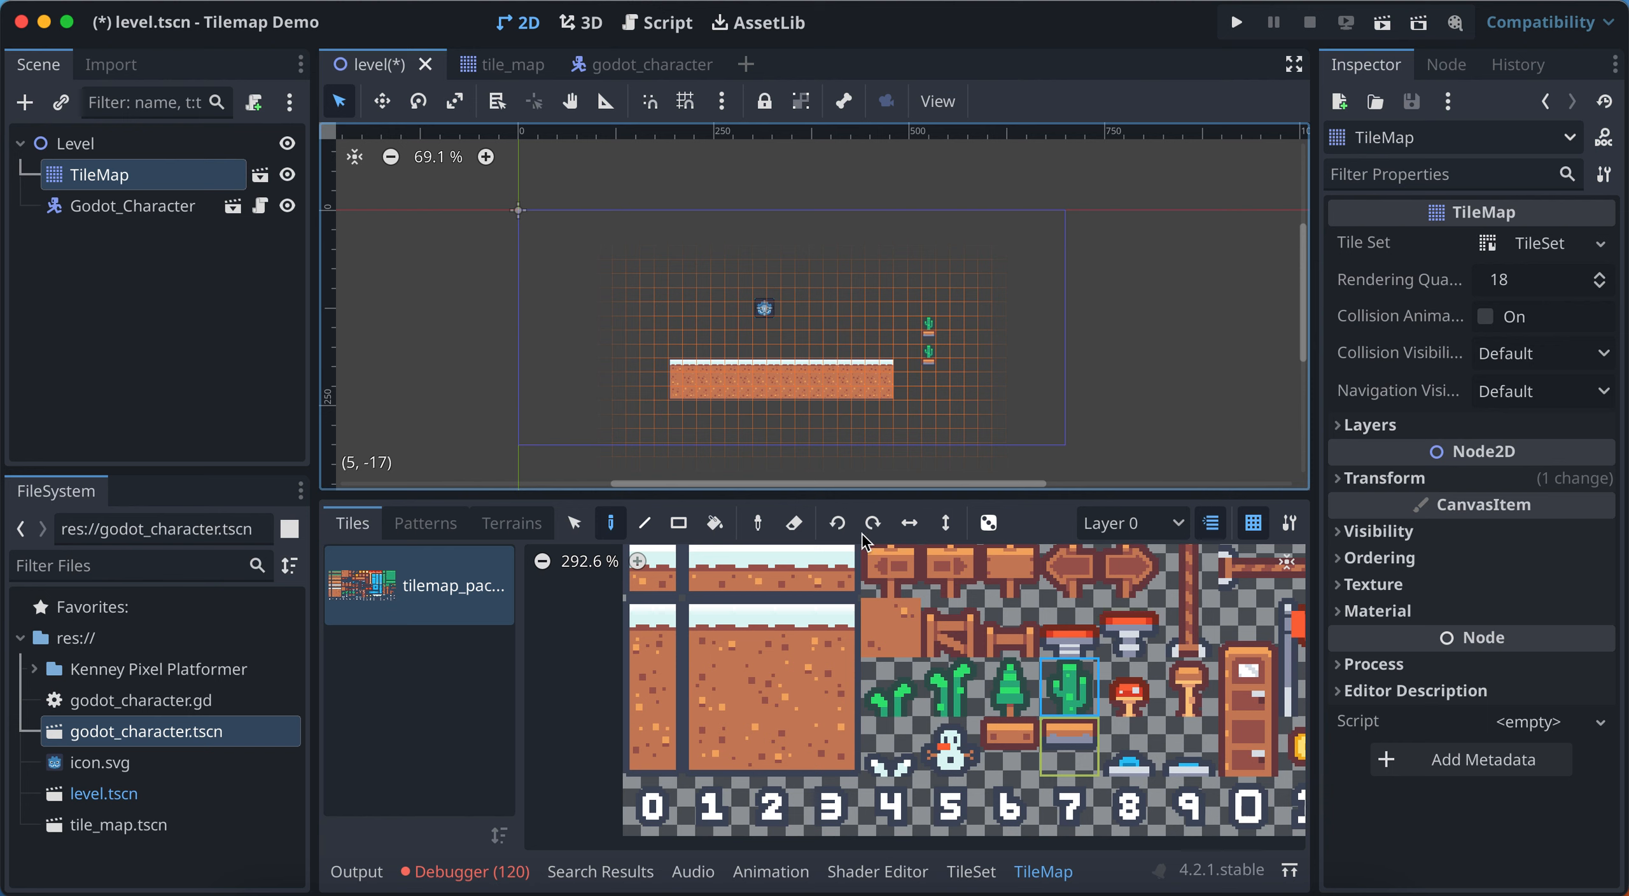
click(840, 340)
Paint a snowman tile on top of the snowy platform at each of its two ends
click(951, 756)
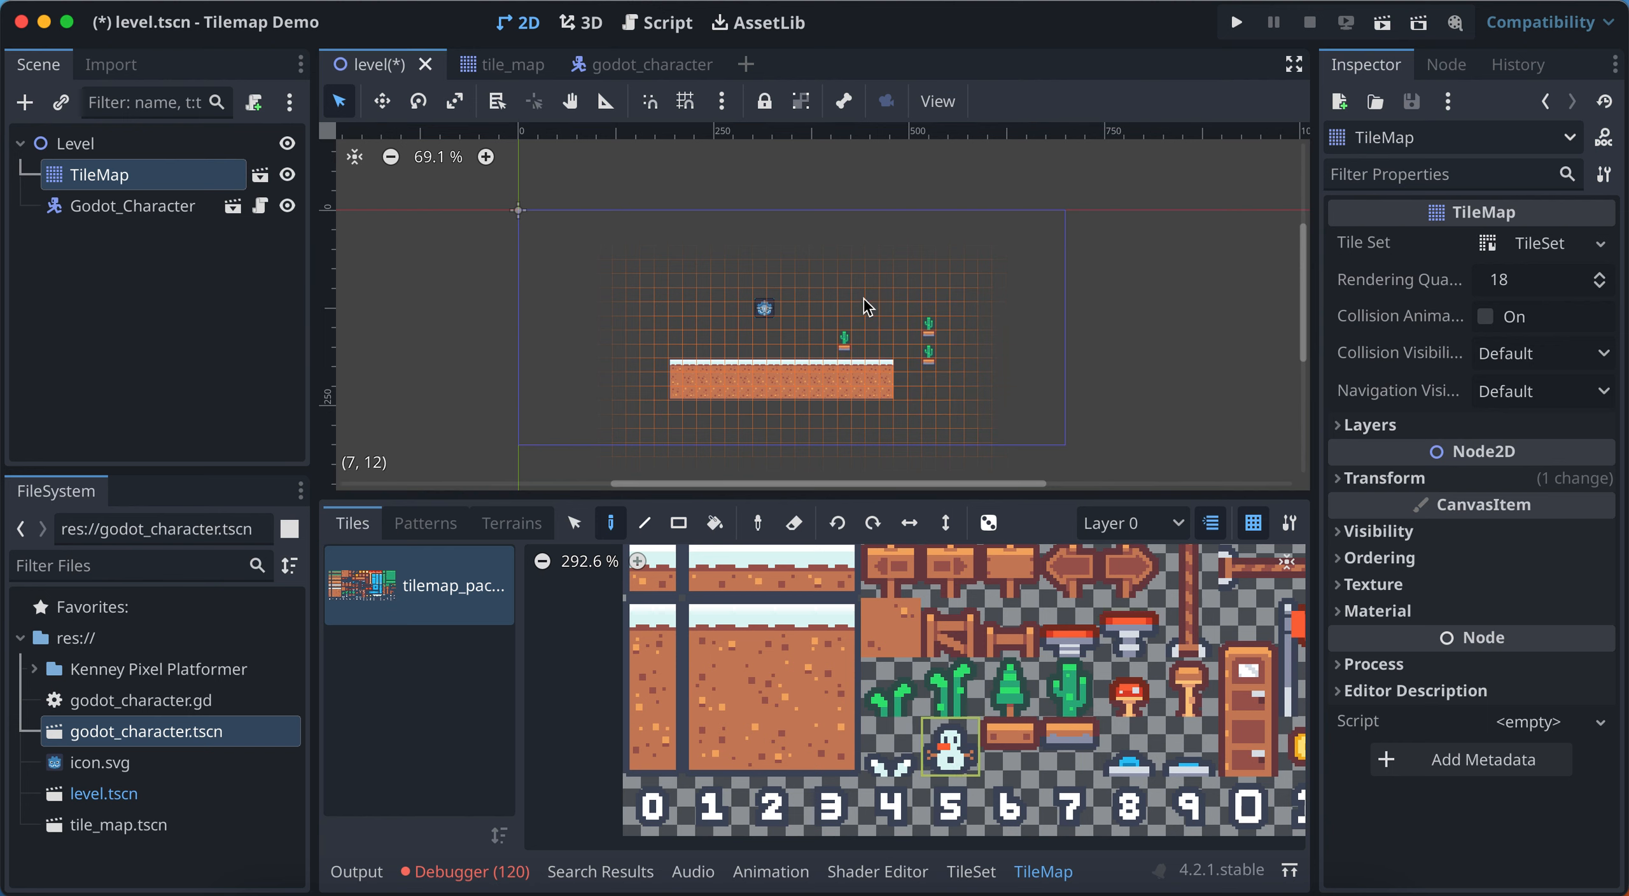
click(890, 350)
click(678, 351)
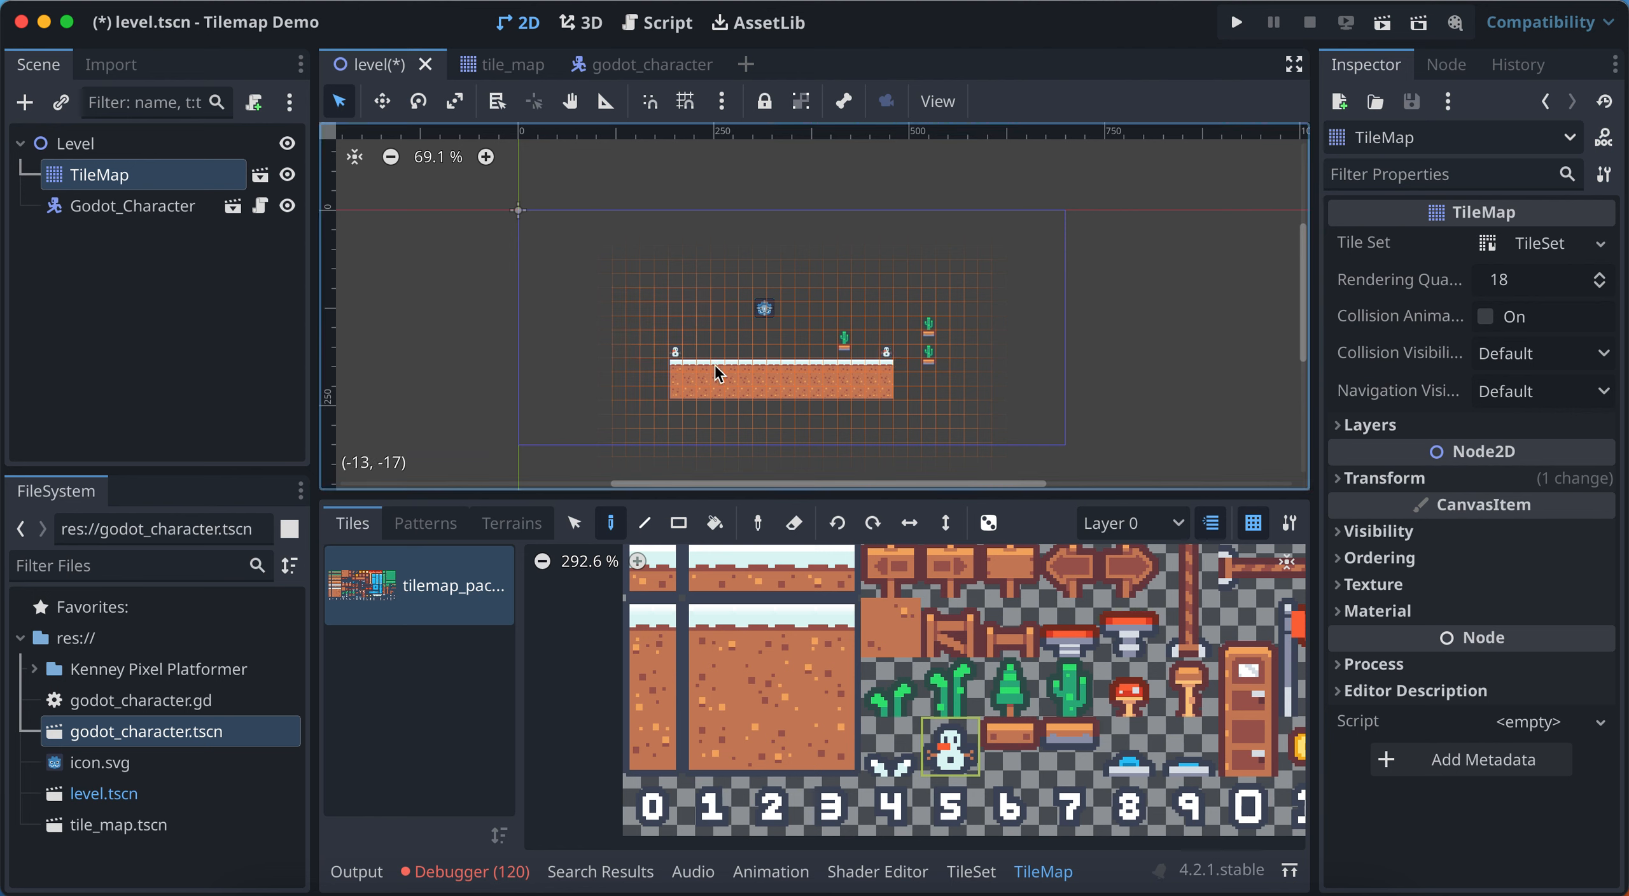
Run the project, move and jump the character rightward past the new tiles, and close the game window
click(1235, 23)
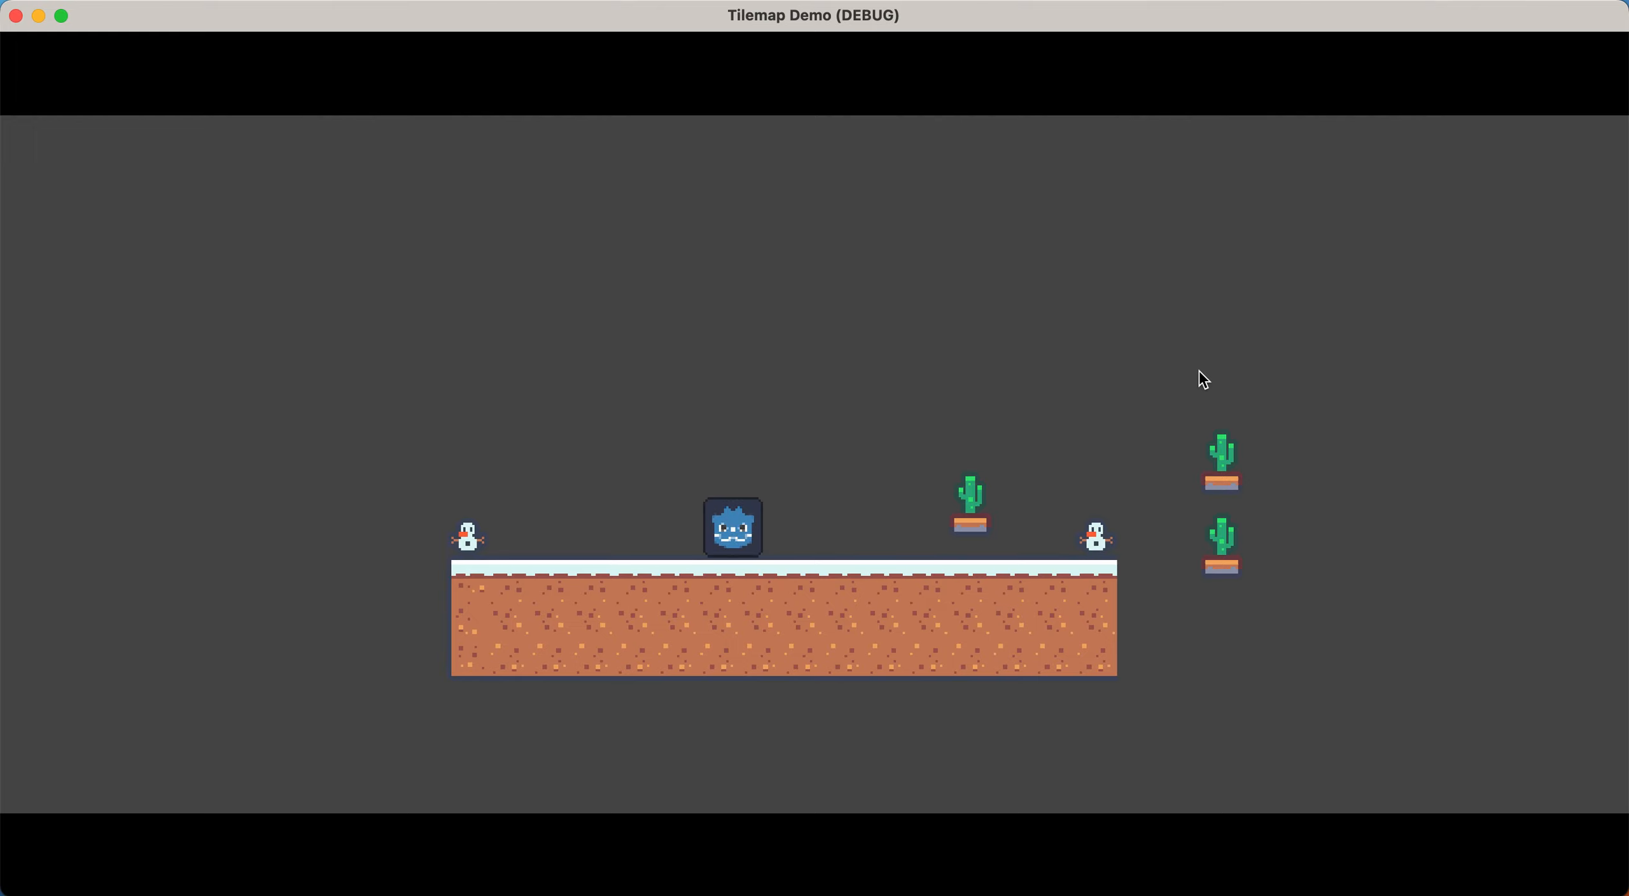
key(Right)
key(space)
key(Right)
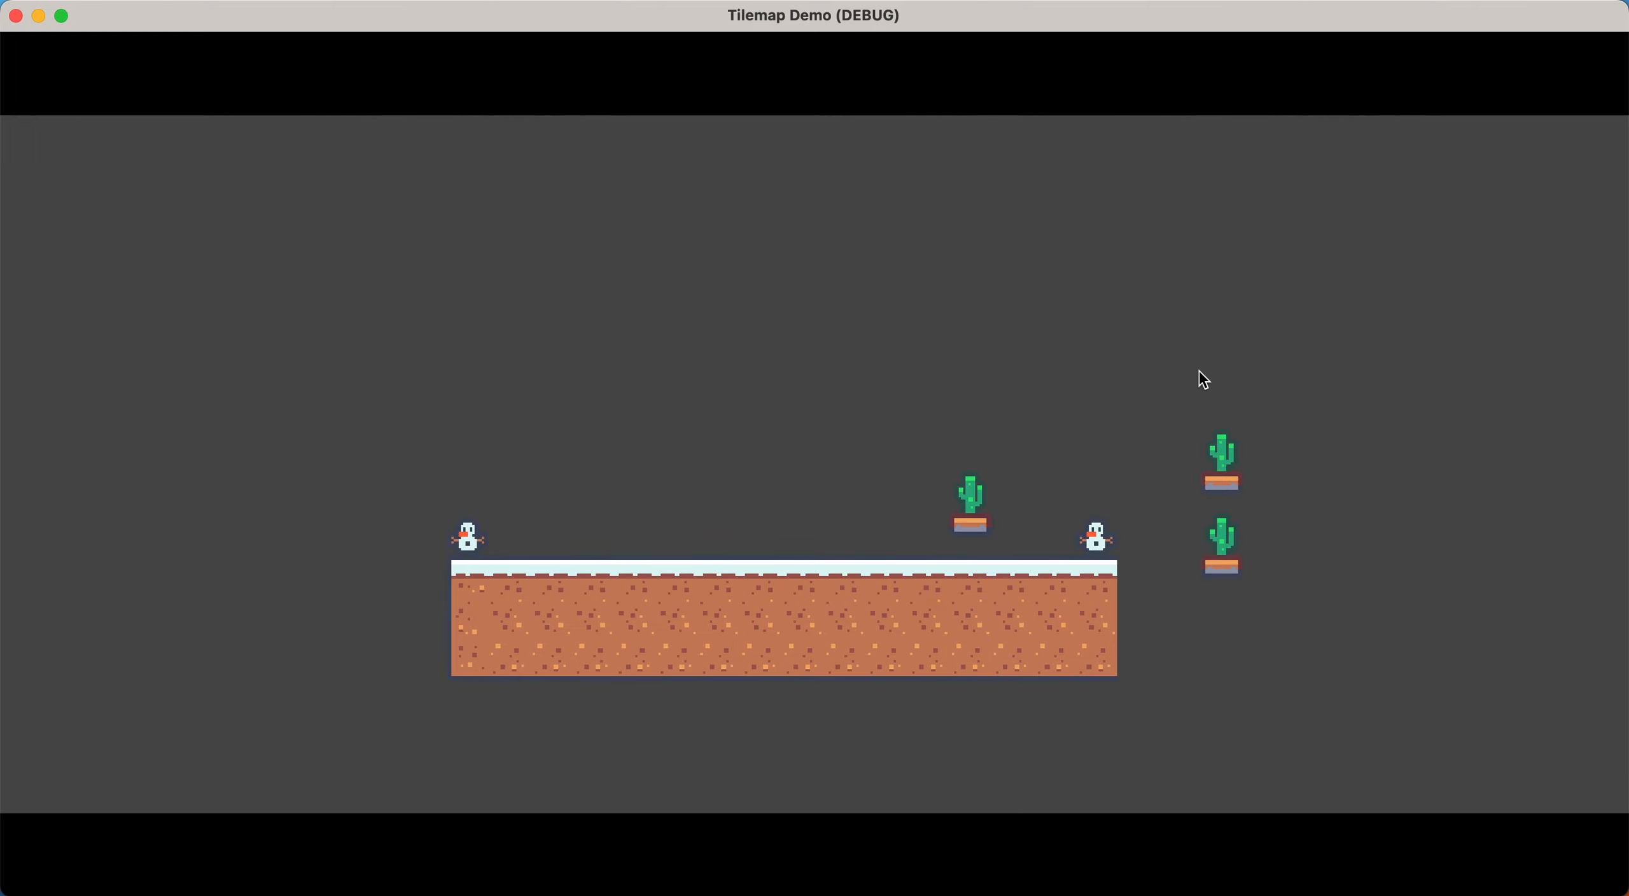
click(16, 16)
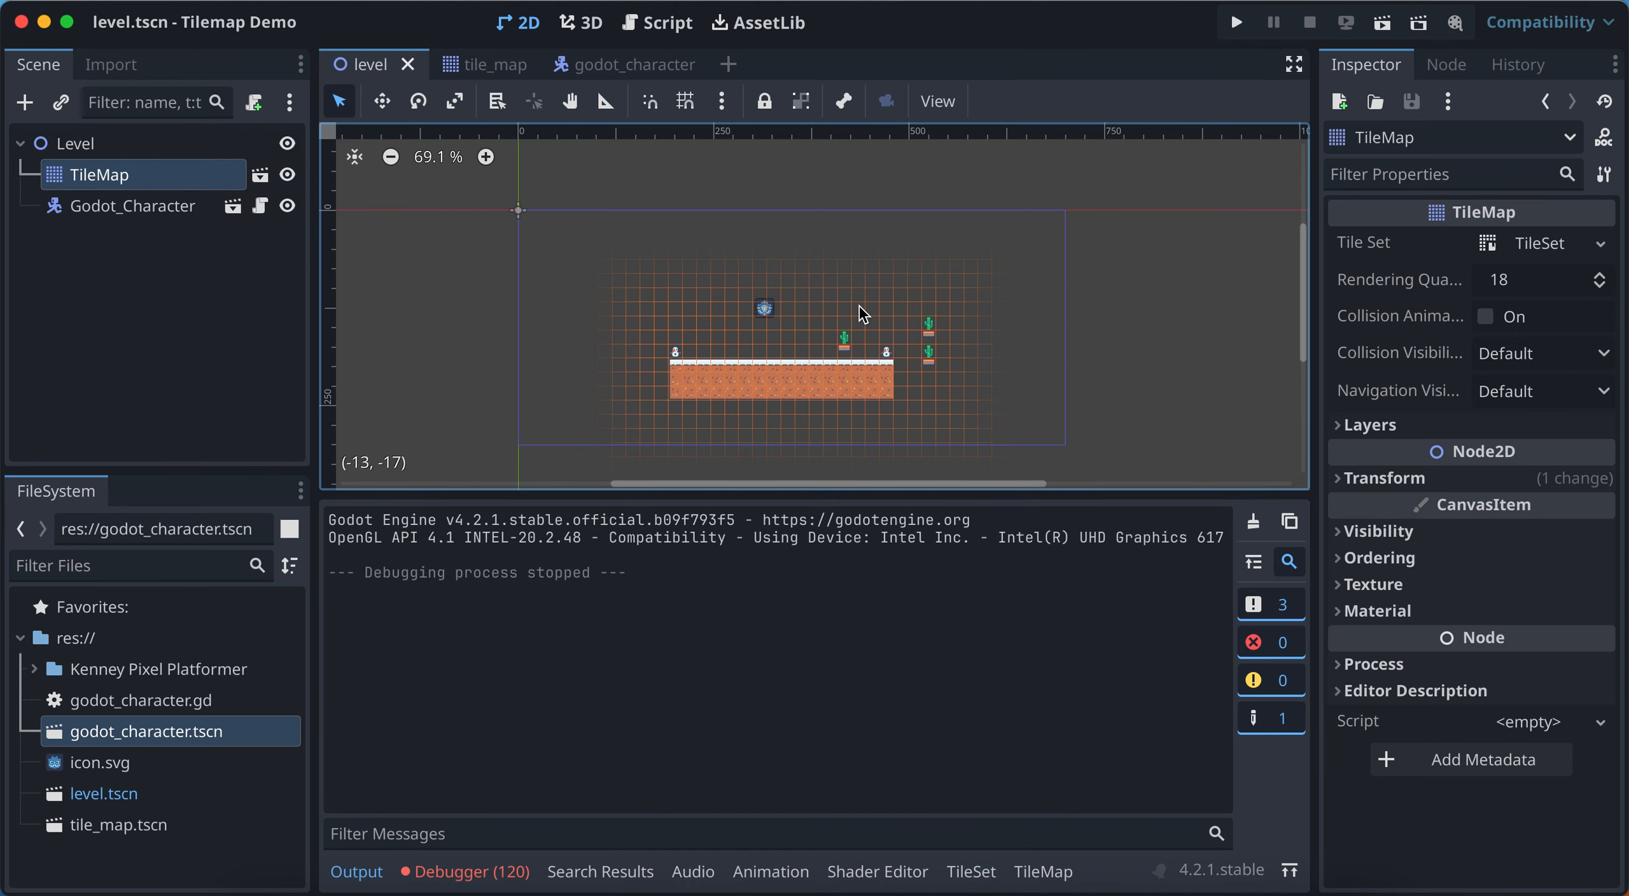
In the godot_character scene, set the Icon sprite's texture filter to Nearest and save the scene
click(604, 67)
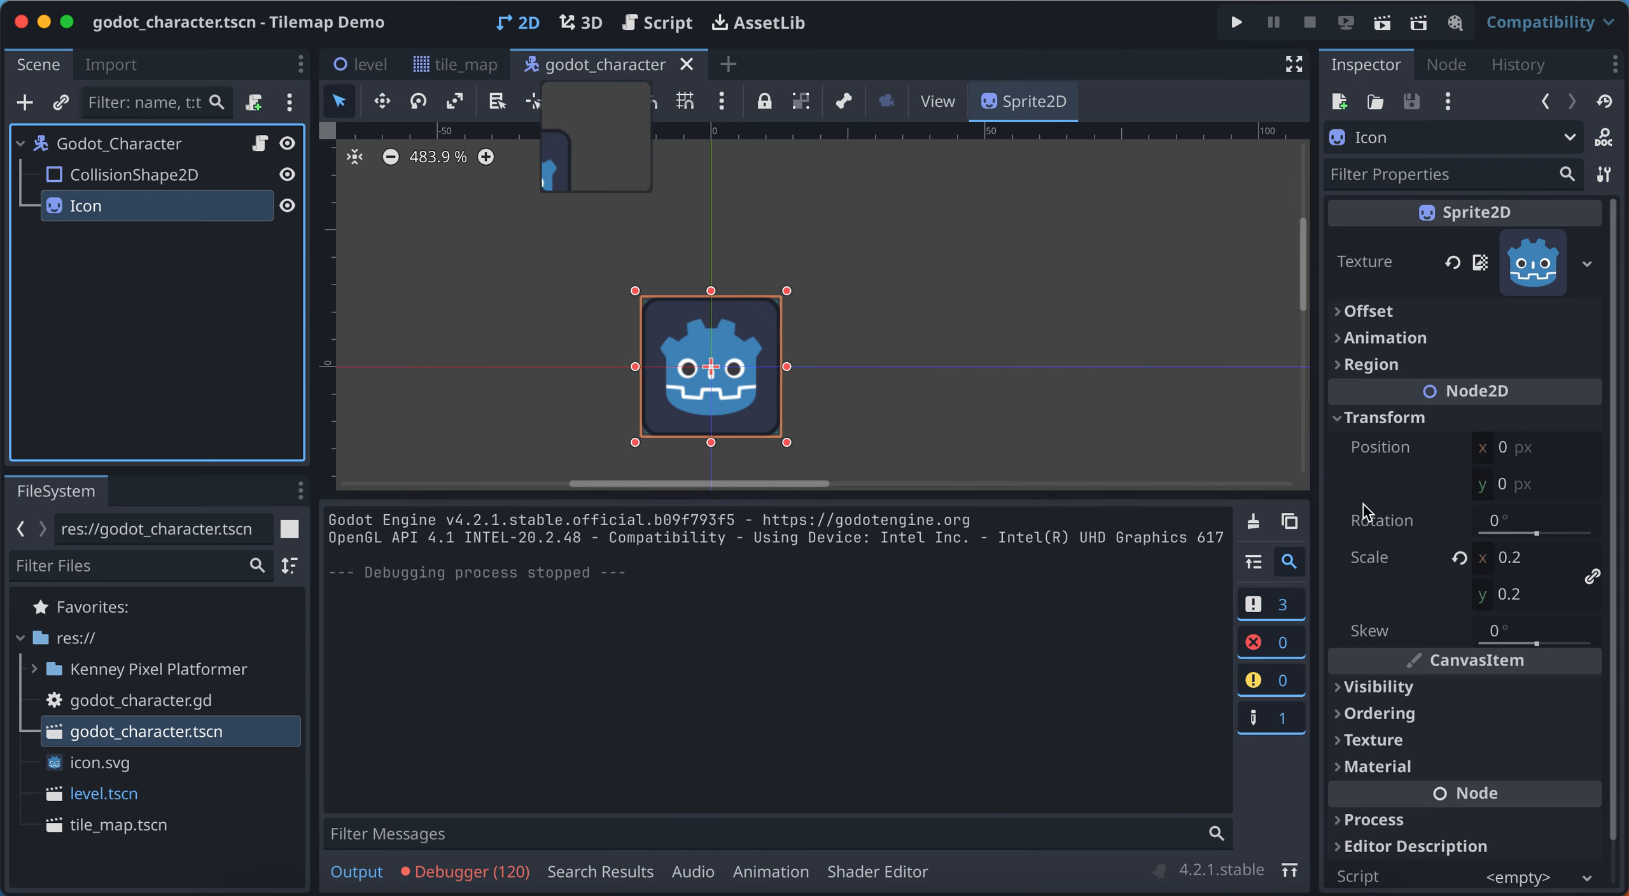
scroll(1362, 504, down, 2)
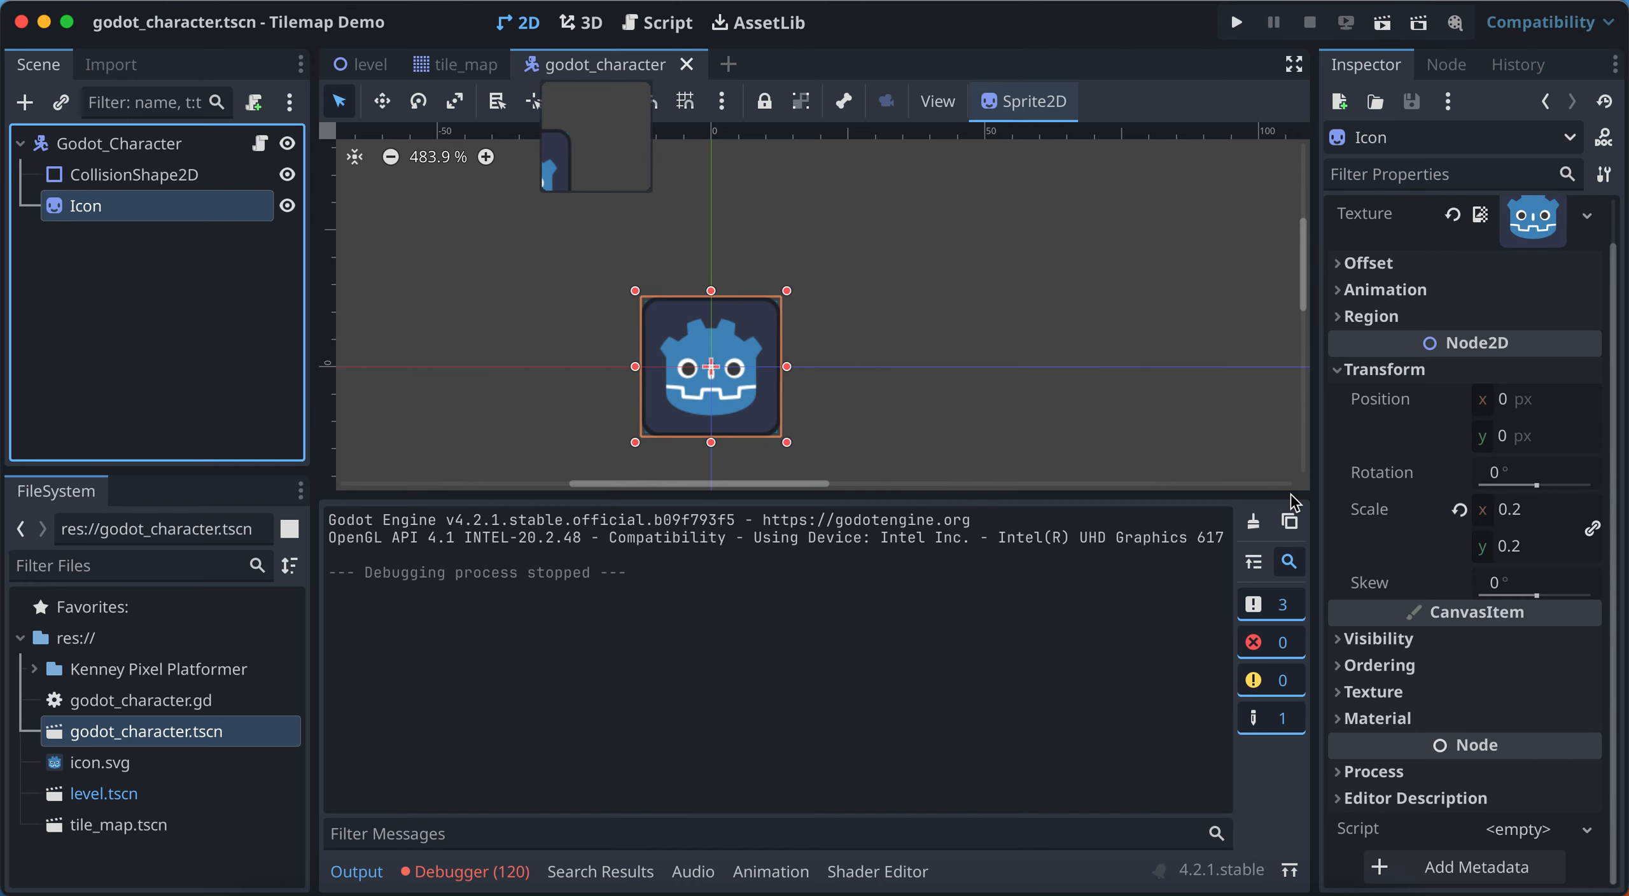
click(586, 66)
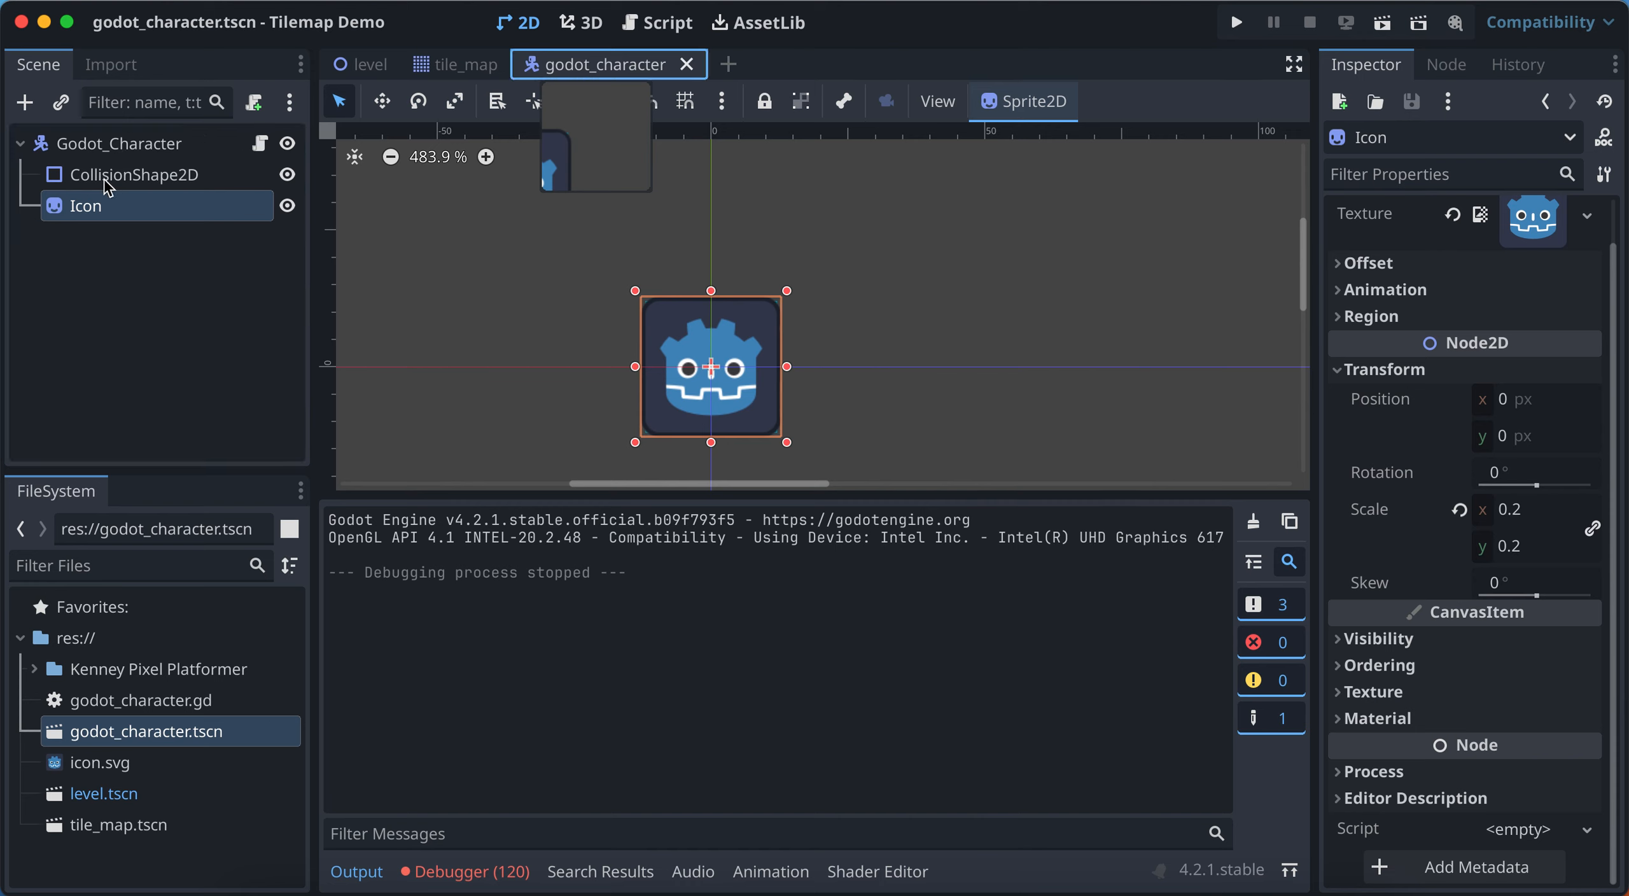
click(92, 211)
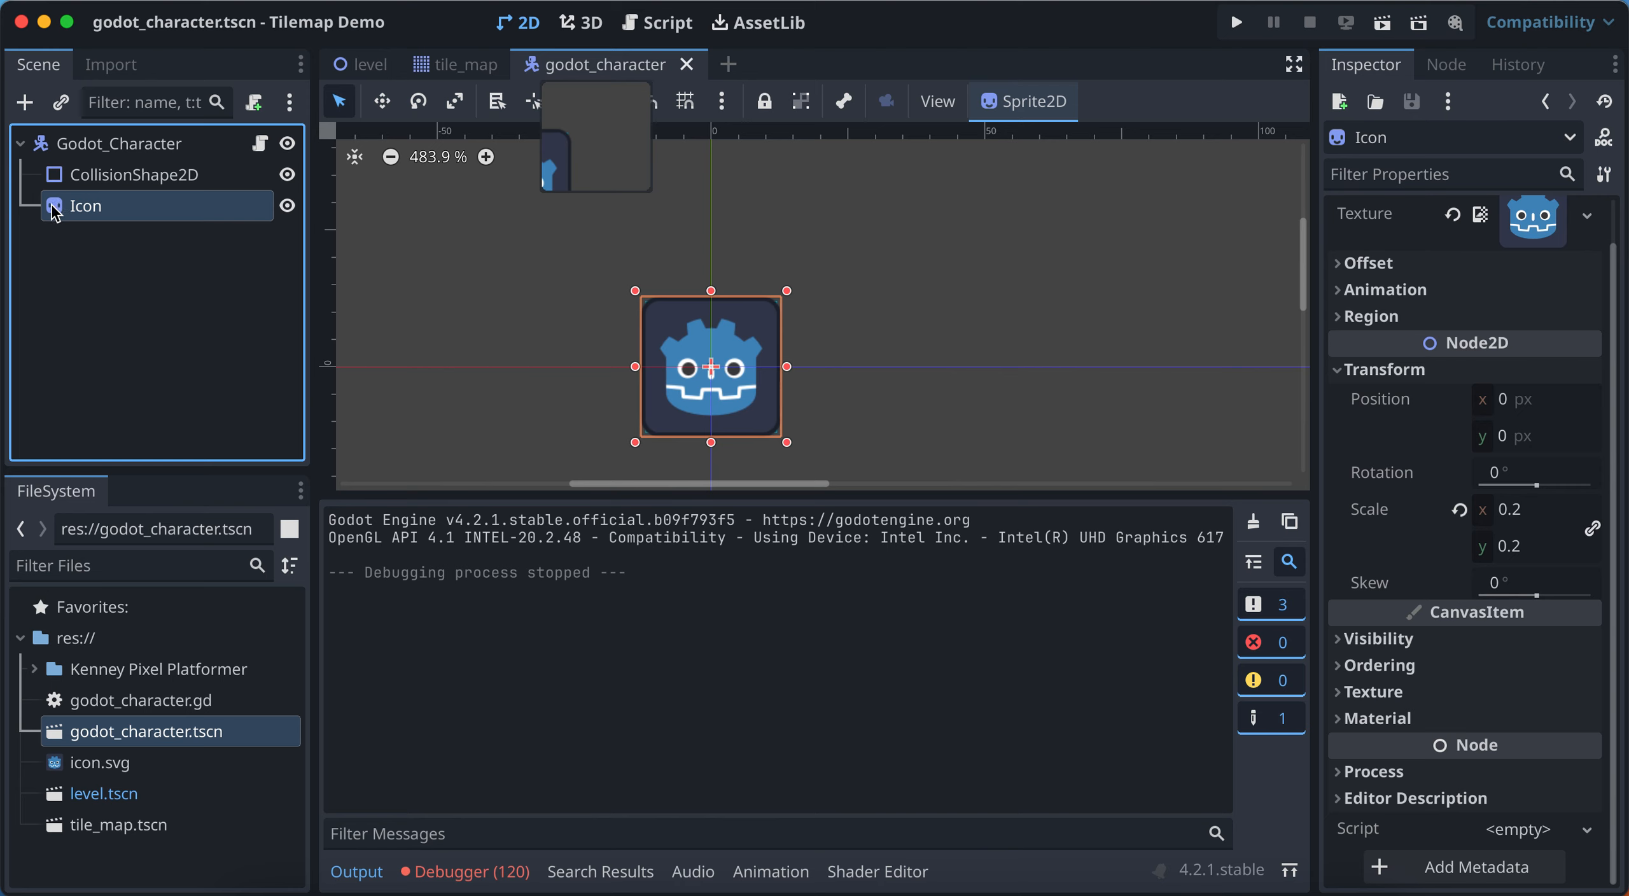
click(97, 178)
click(95, 205)
click(1368, 692)
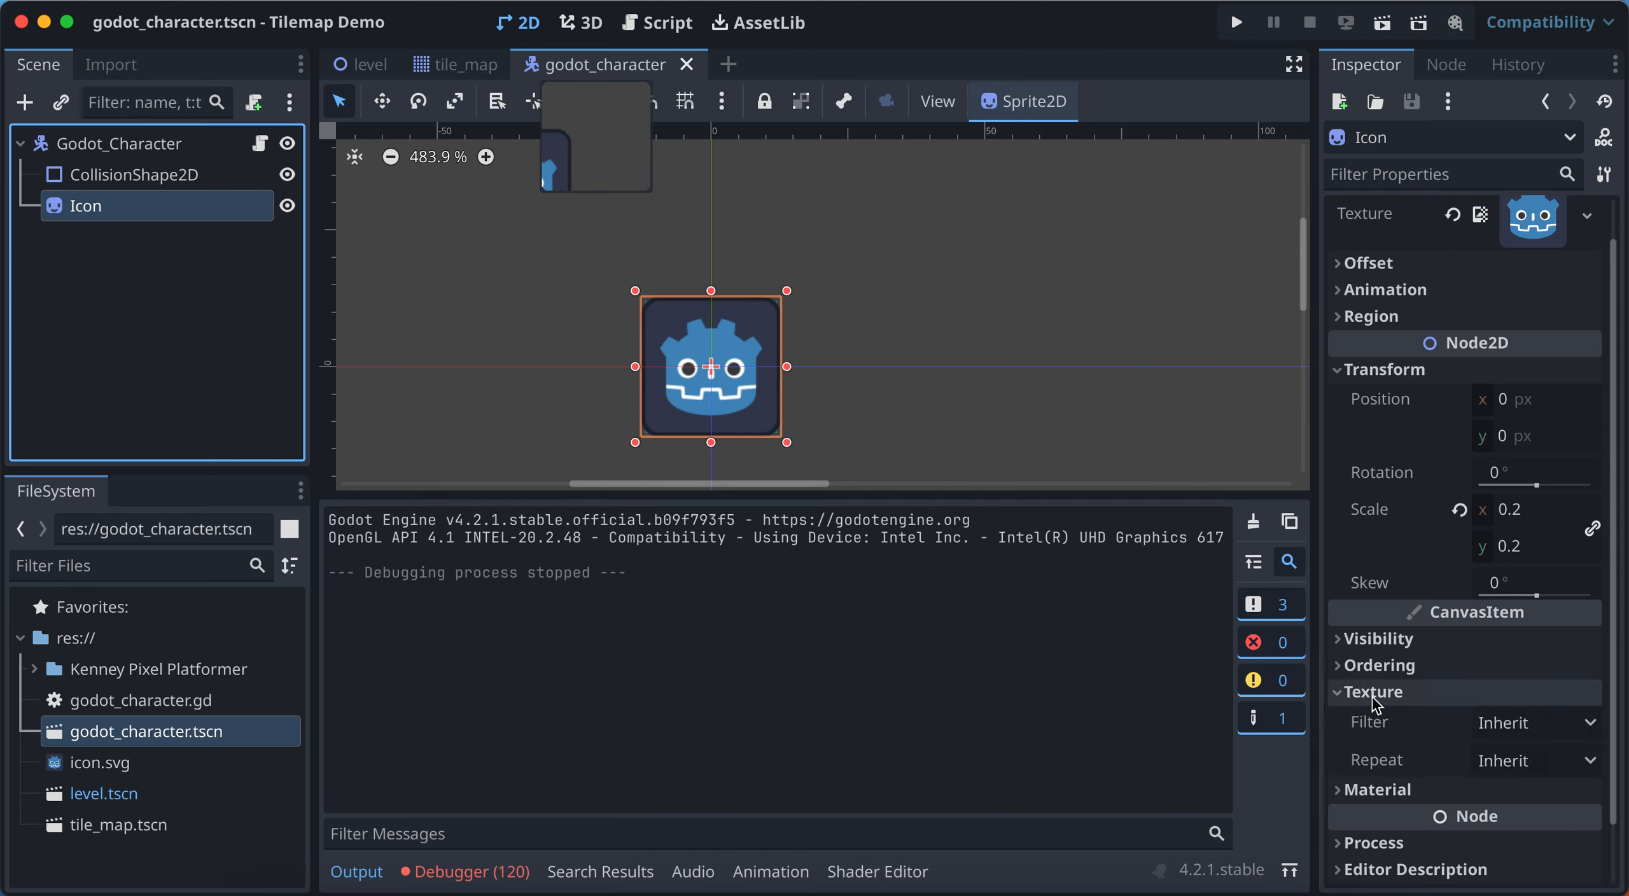
click(1517, 724)
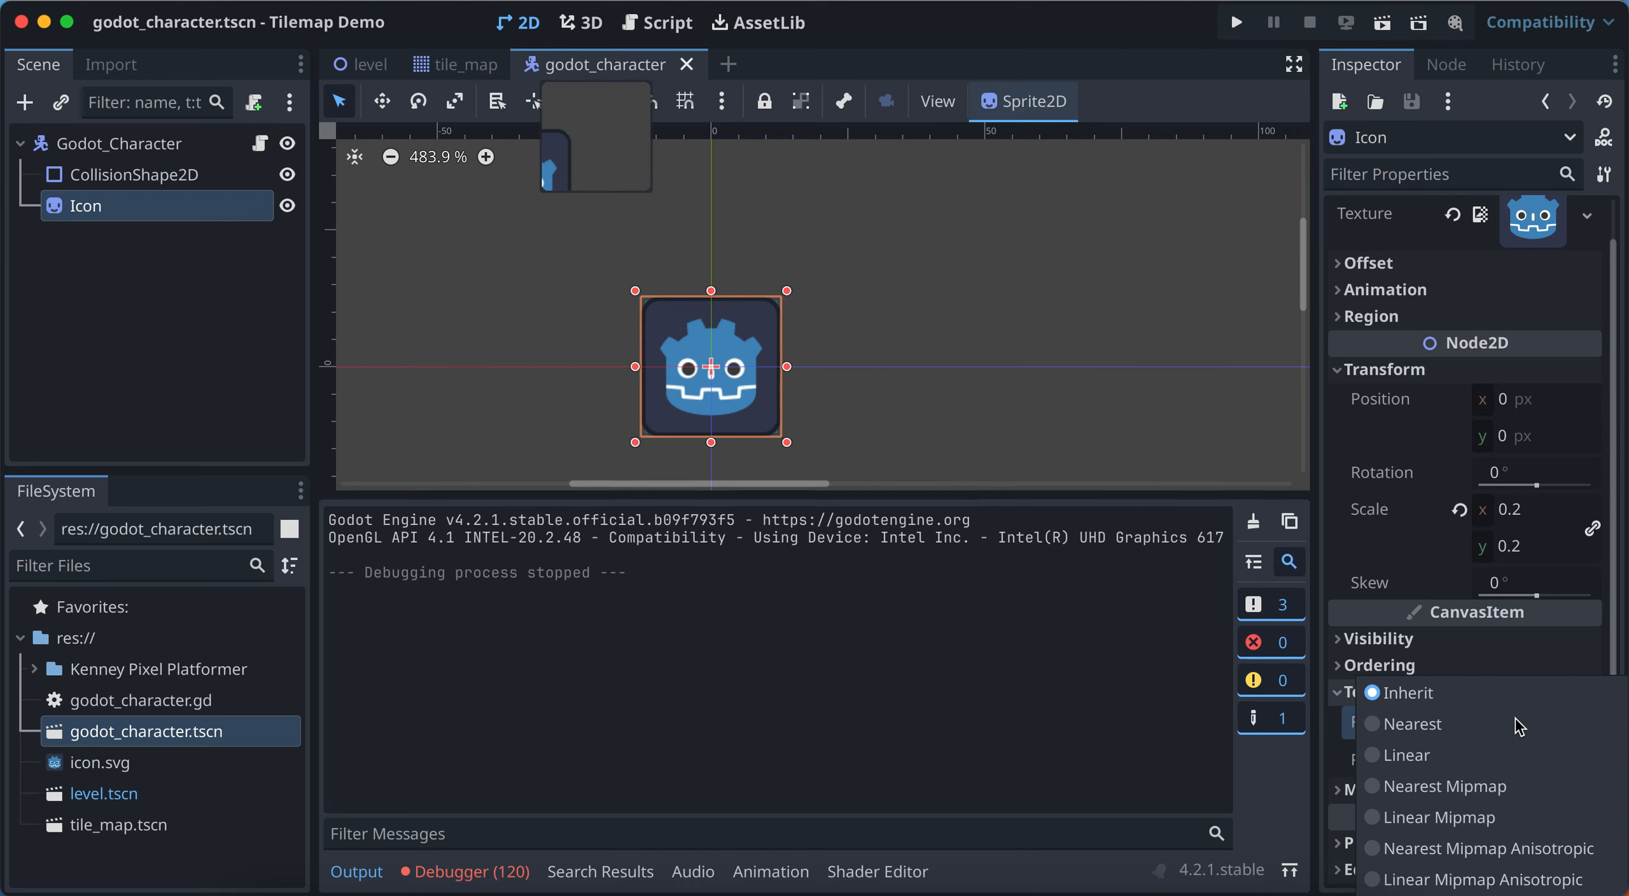
click(1444, 616)
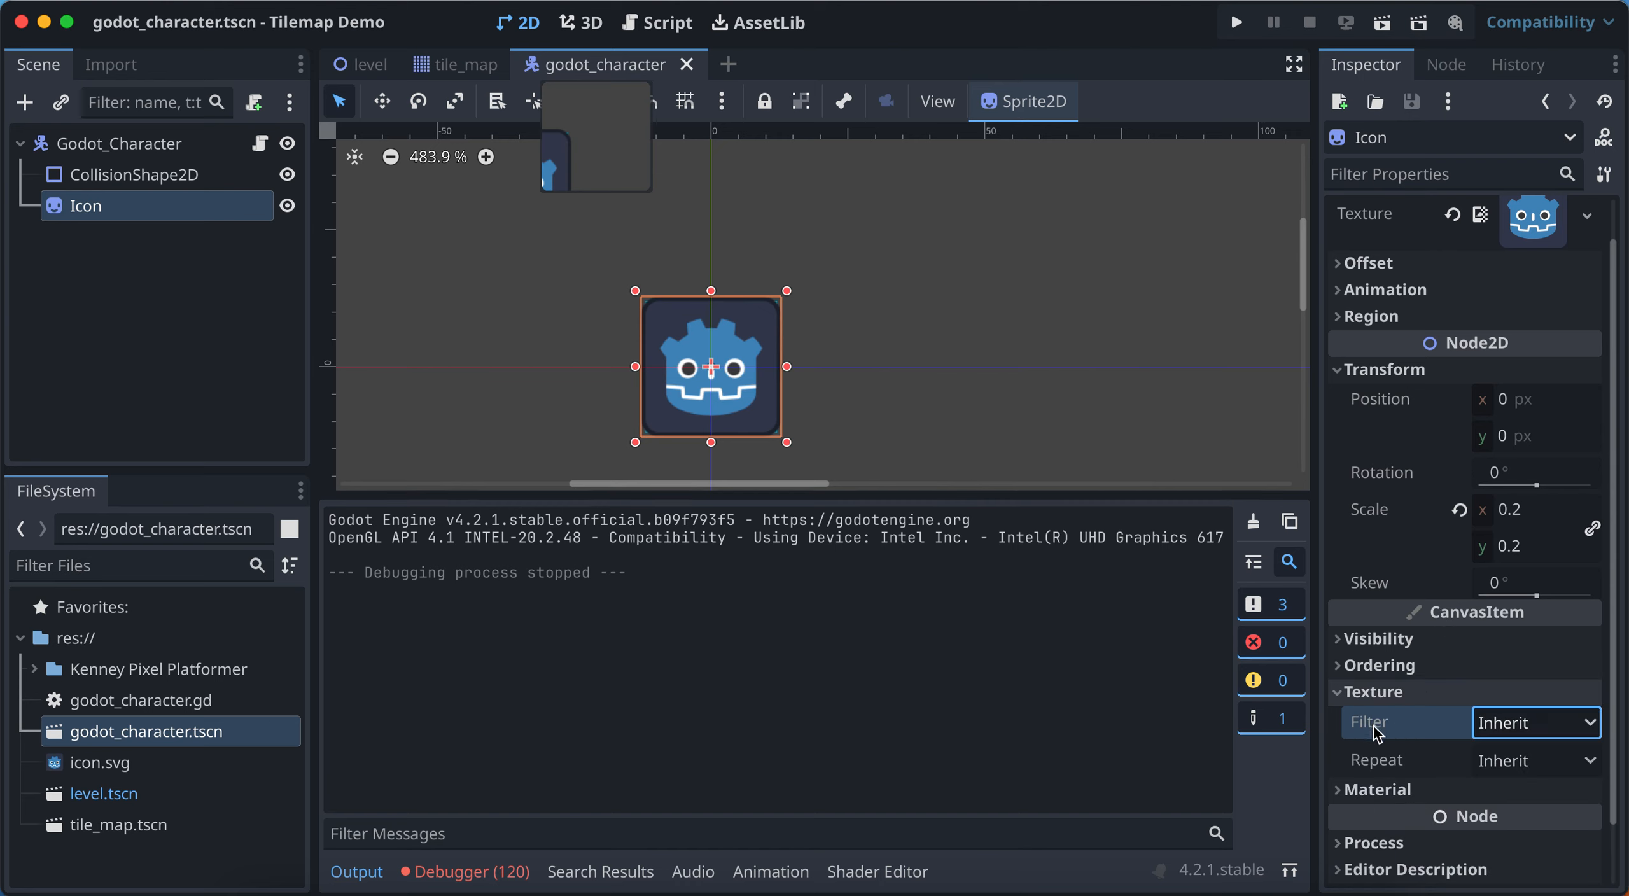
click(1537, 731)
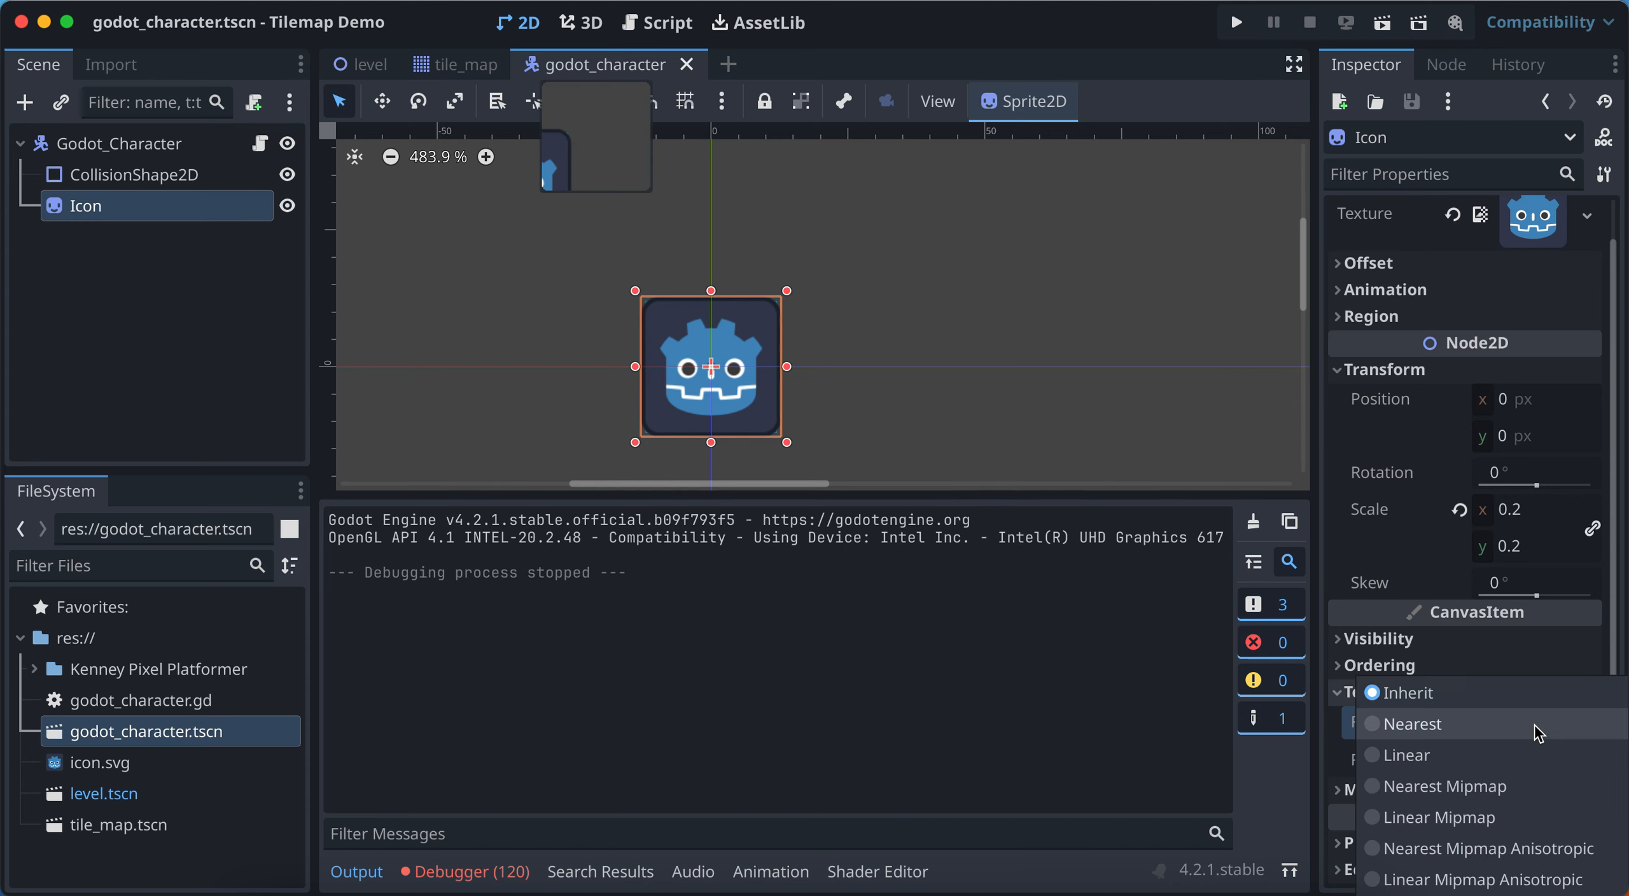
click(1425, 726)
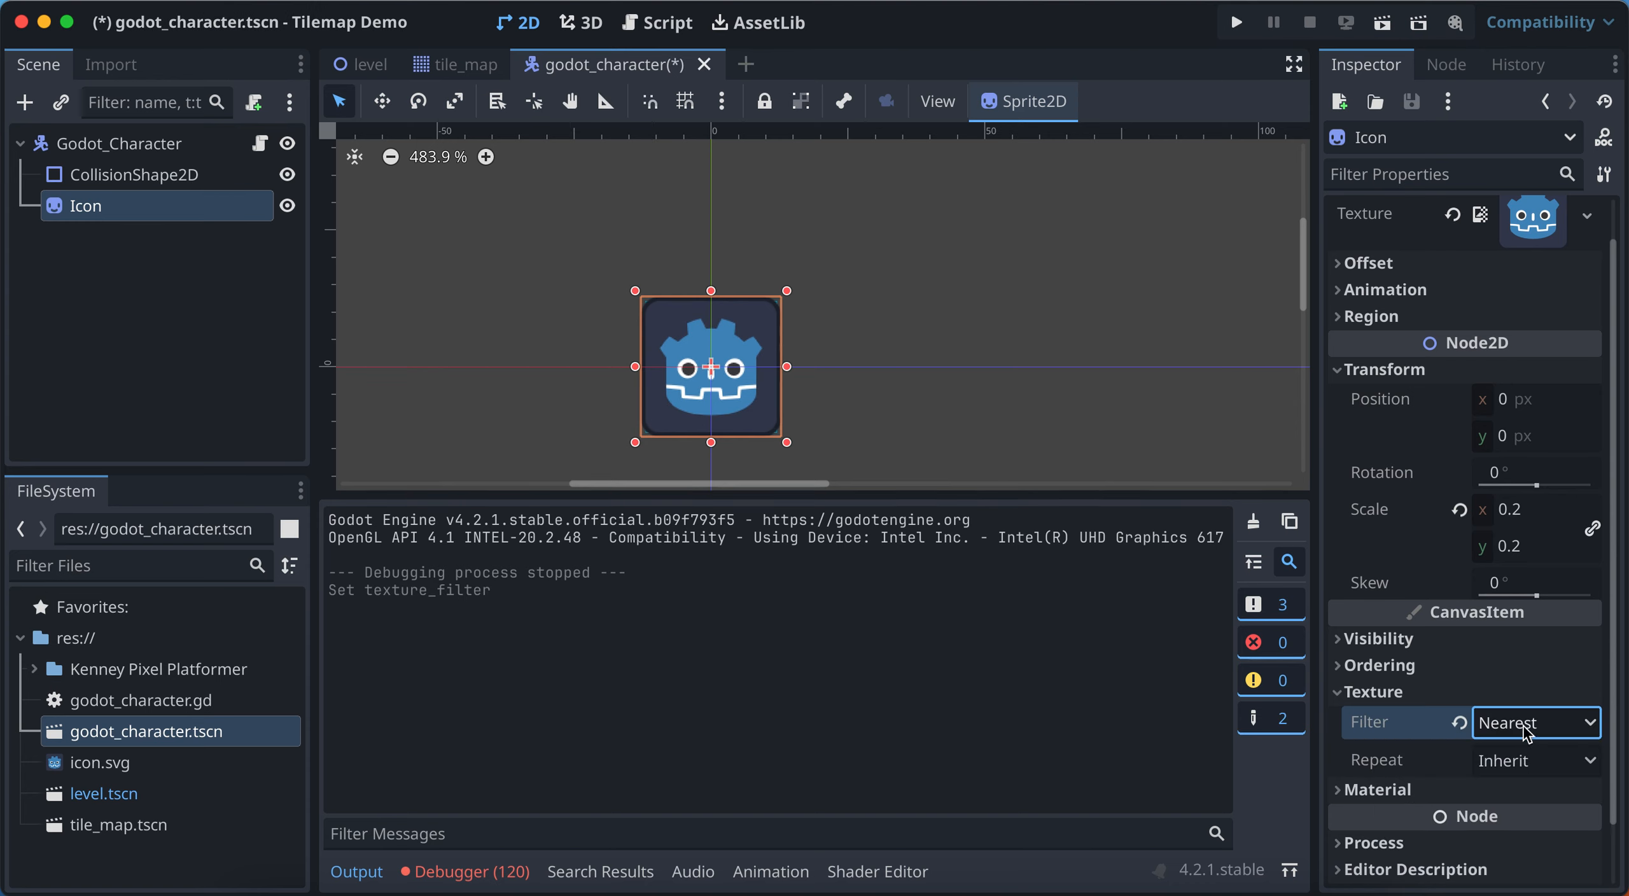
key(super+s)
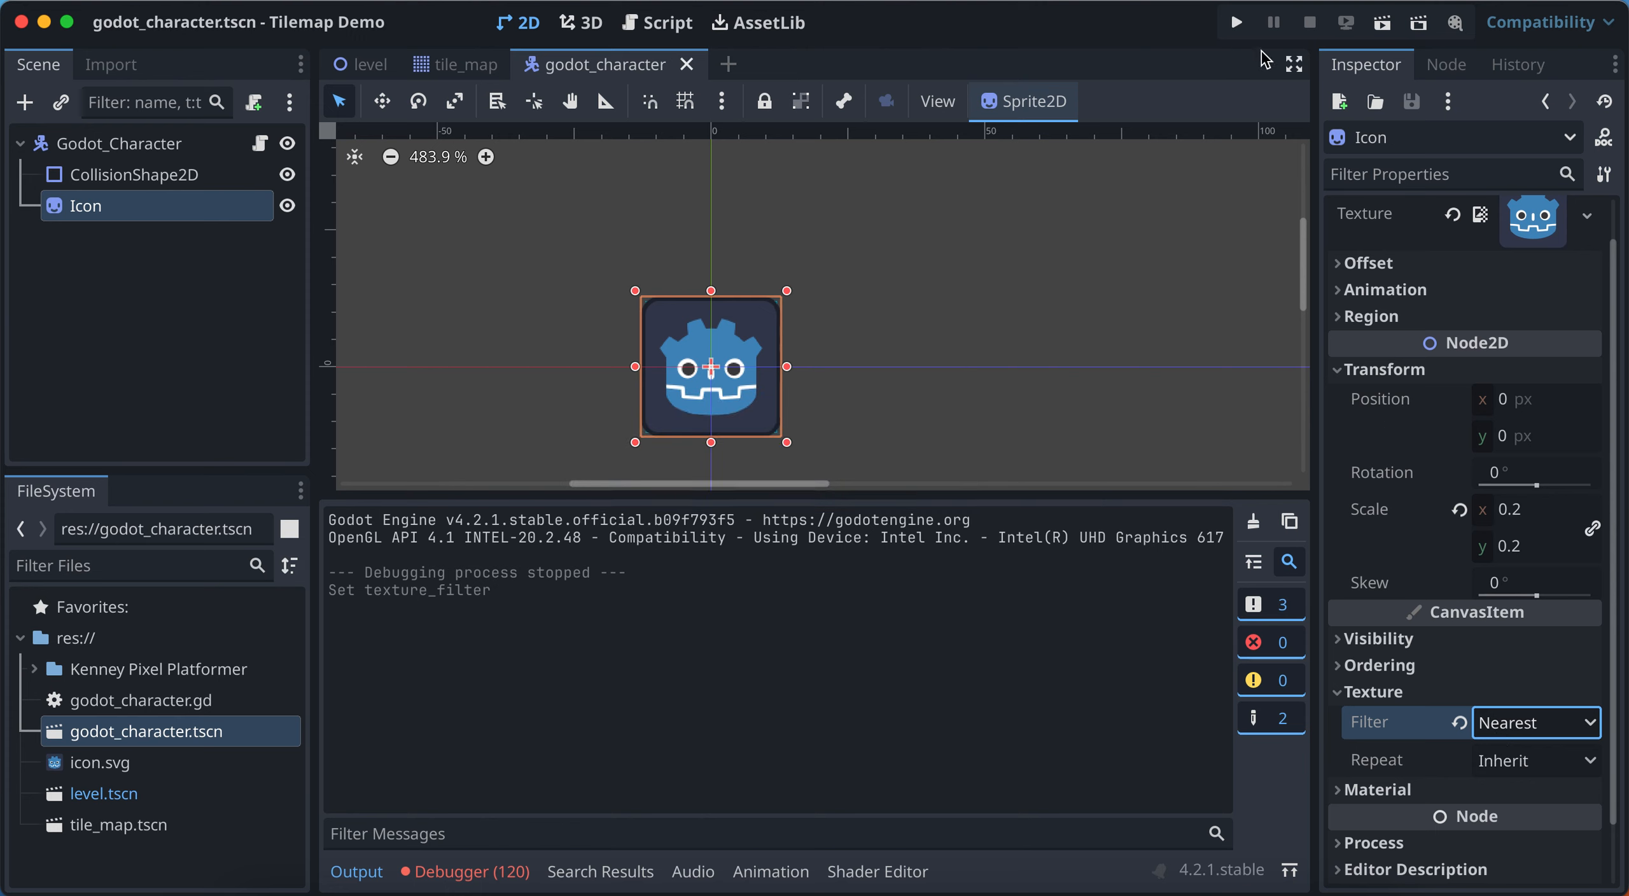
Run the project again and test the character by moving it both ways and jumping around the cactus above the platform
click(1236, 24)
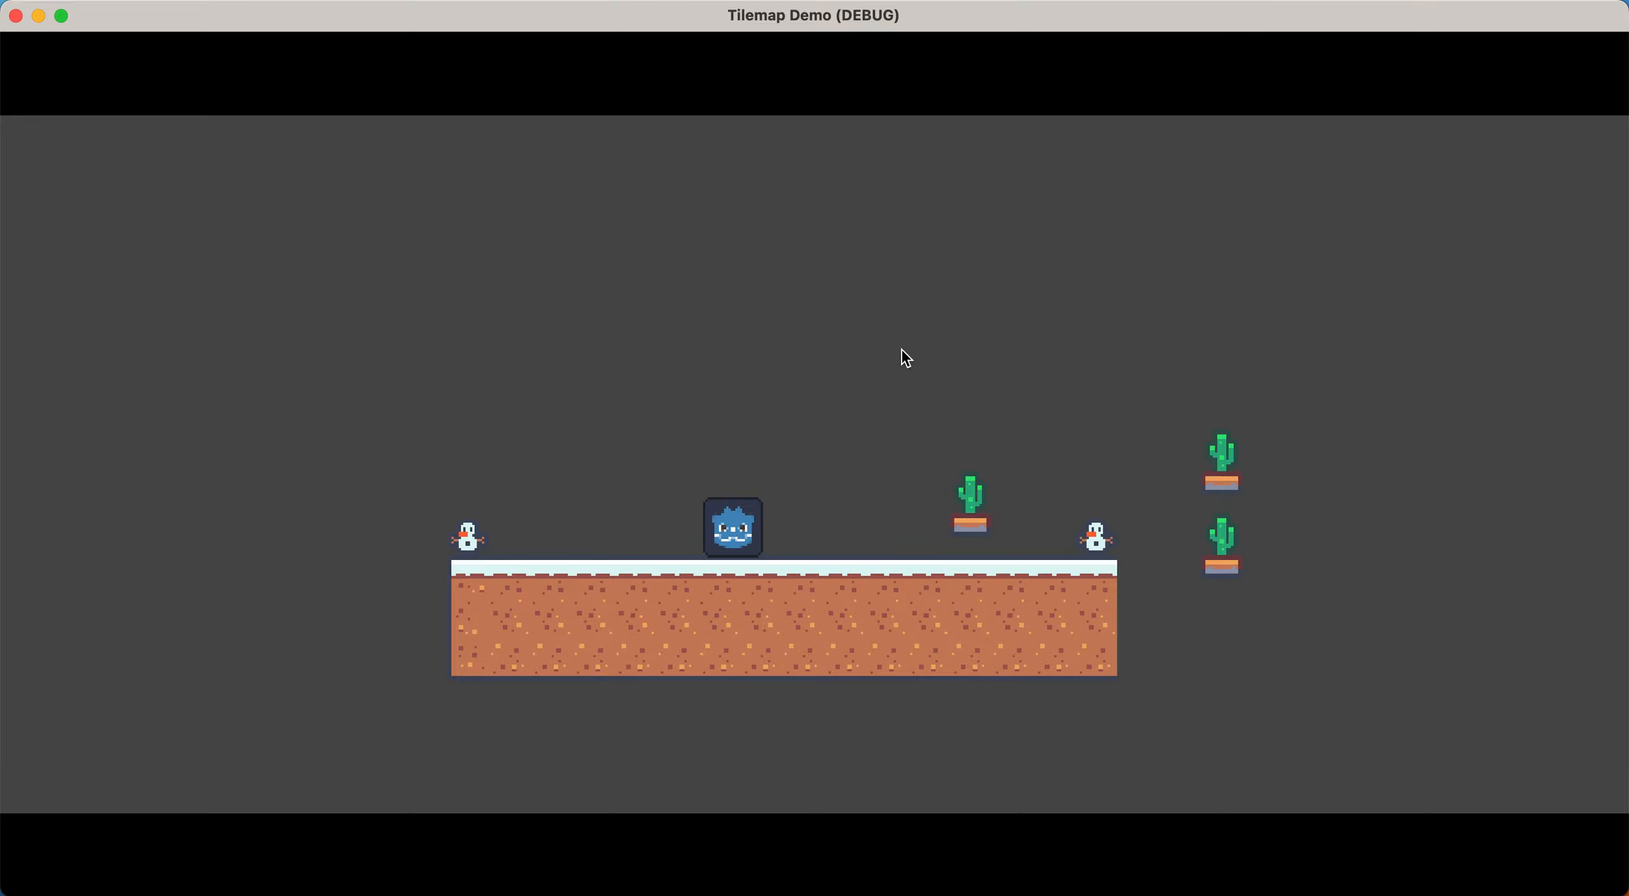
key(Right)
key(Up)
key(Left)
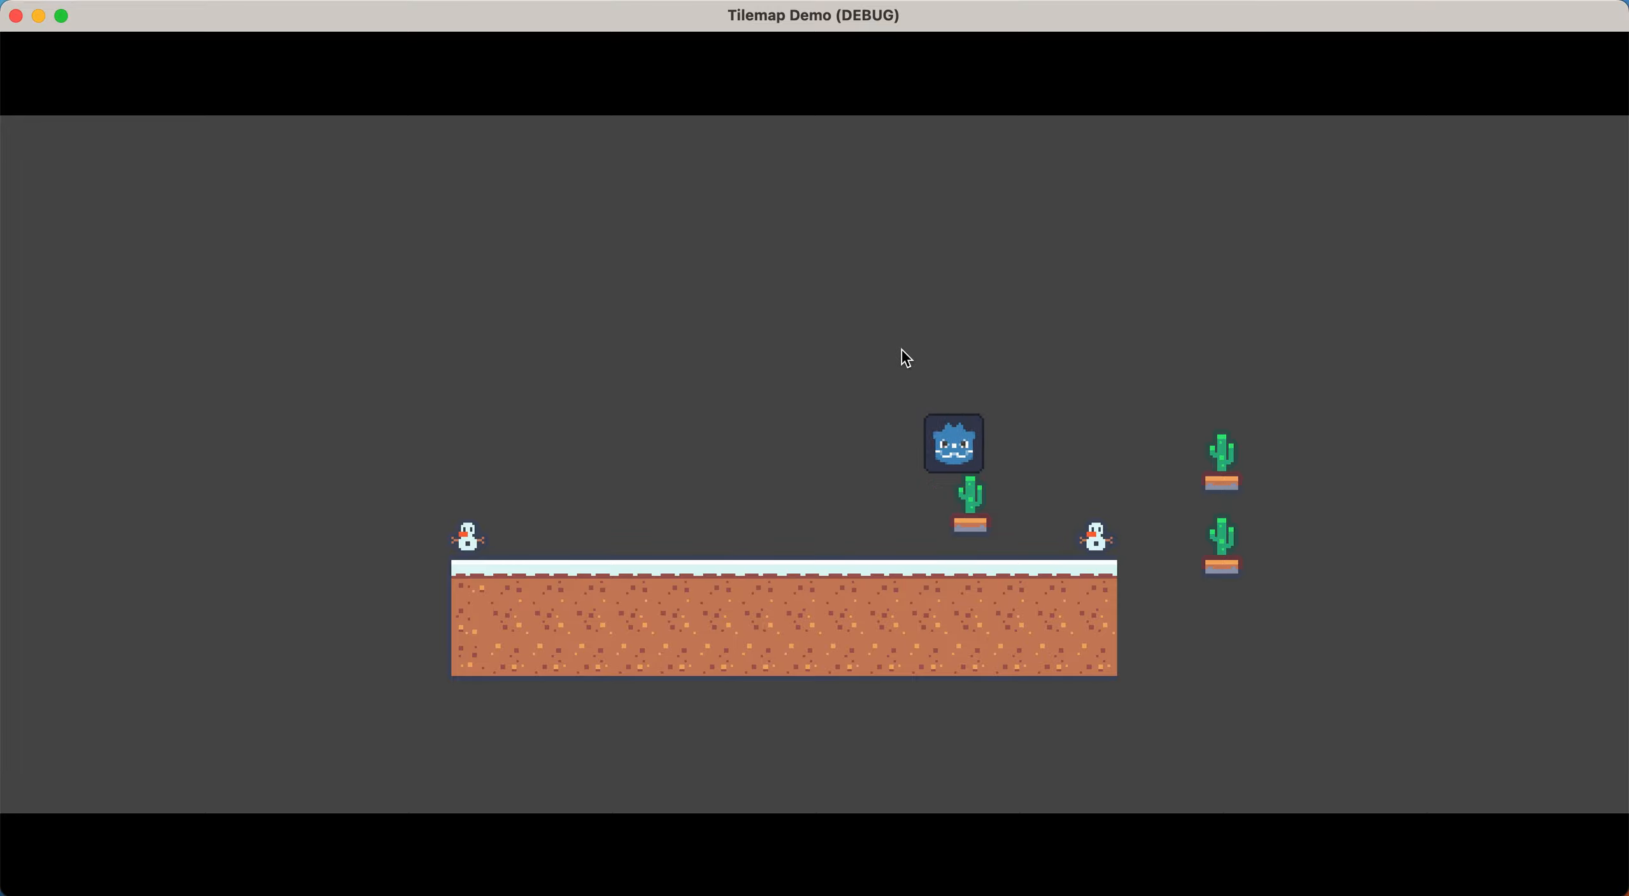
key(Up)
key(Right)
key(Up)
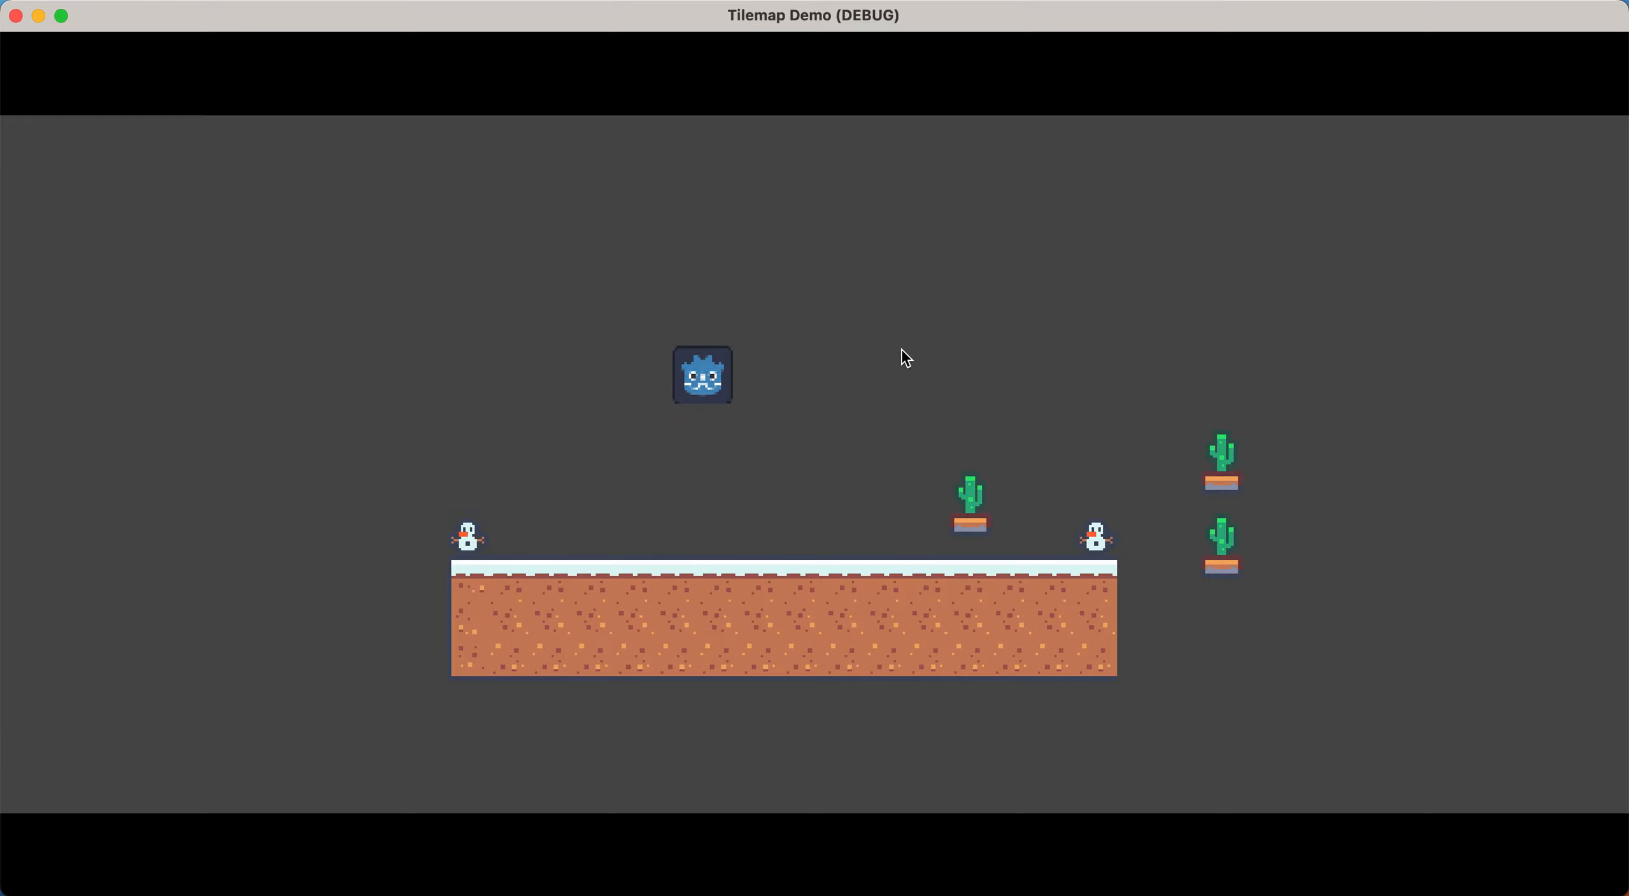